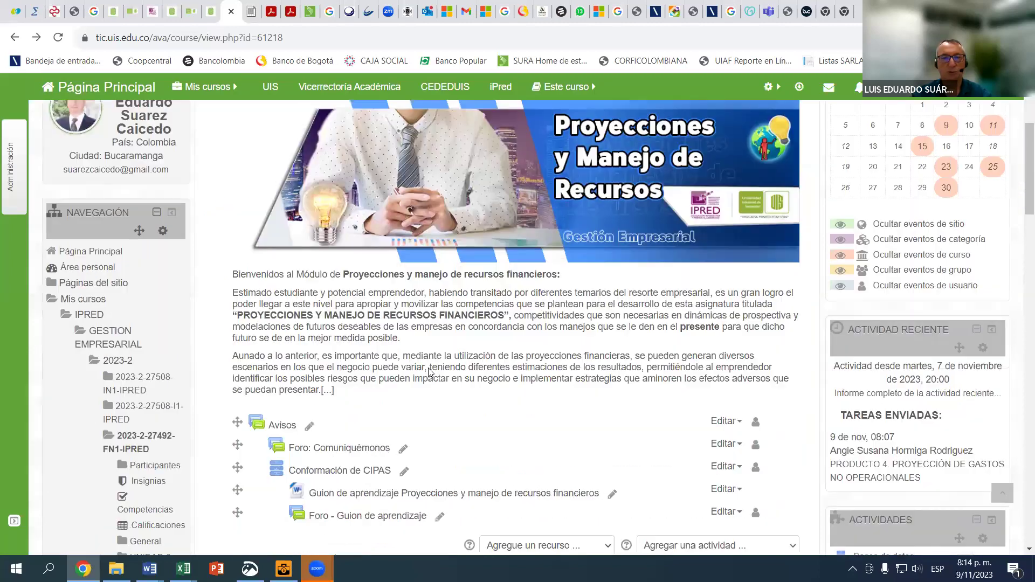
# Open the PRODUCTO 4. PROYECCIÓN DE GASTOS NO OPERACIONALES assignment in UNIDAD 2 and check its grading summary and due date.
pyautogui.scroll(-10, 456, 363)
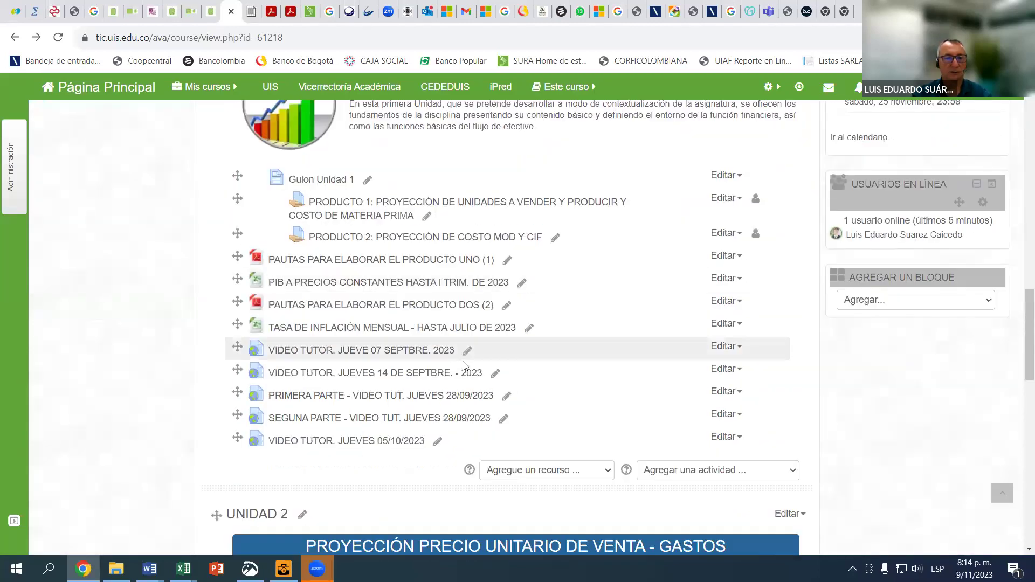
pyautogui.scroll(-1, 466, 368)
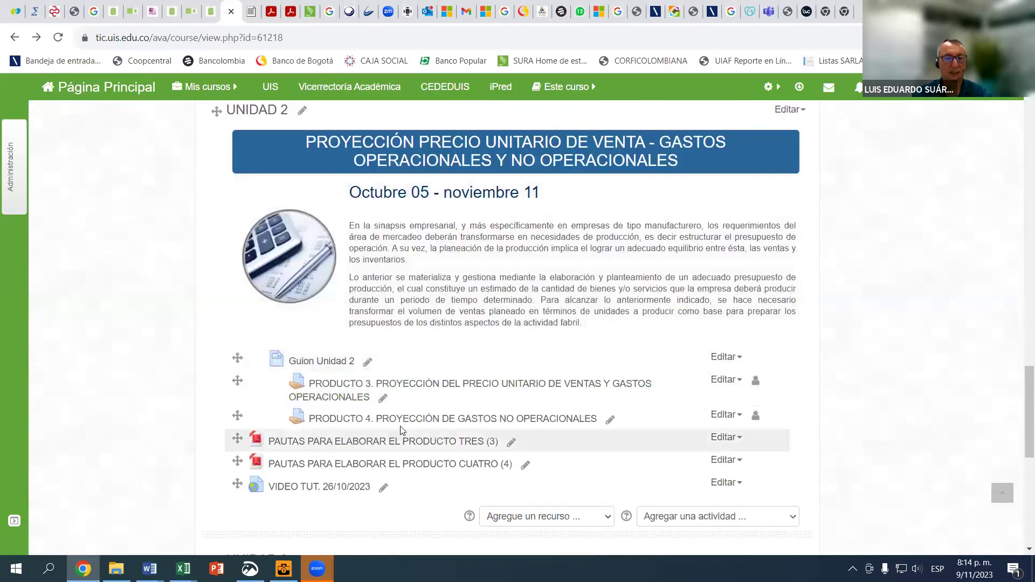
pyautogui.click(455, 414)
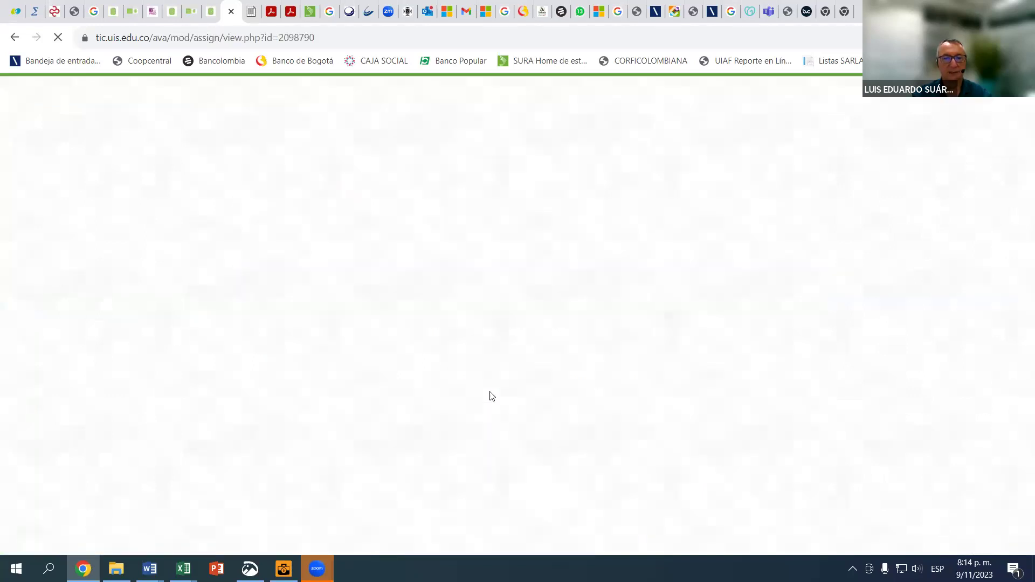
pyautogui.scroll(-2, 539, 409)
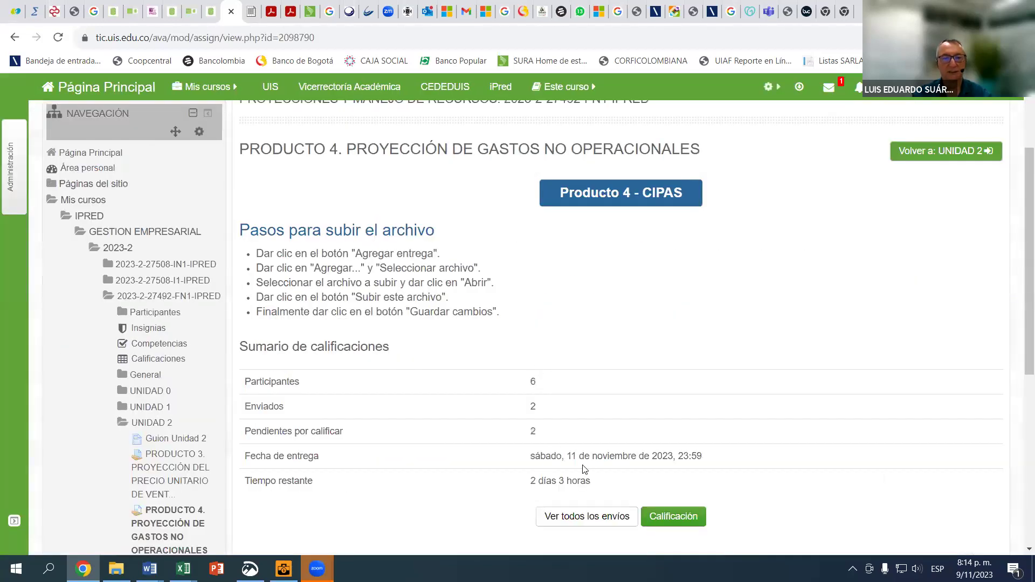
pyautogui.scroll(2, 544, 340)
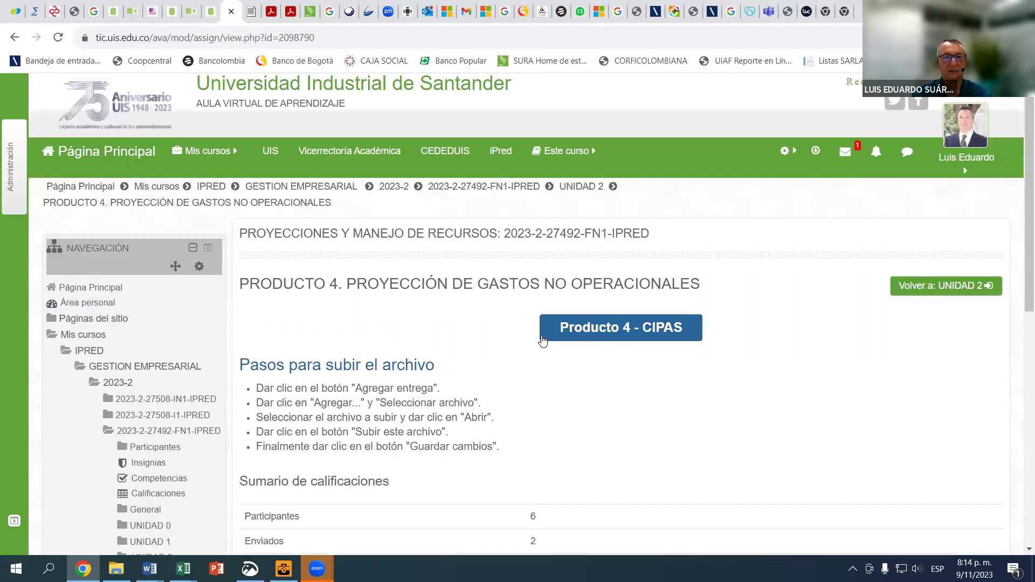
pyautogui.click(447, 189)
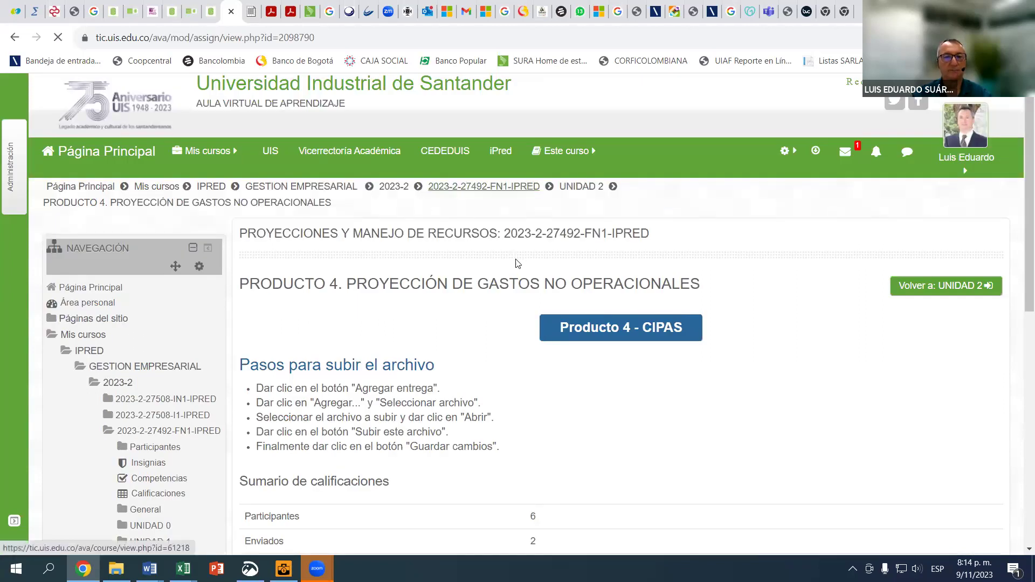
pyautogui.scroll(-15, 505, 303)
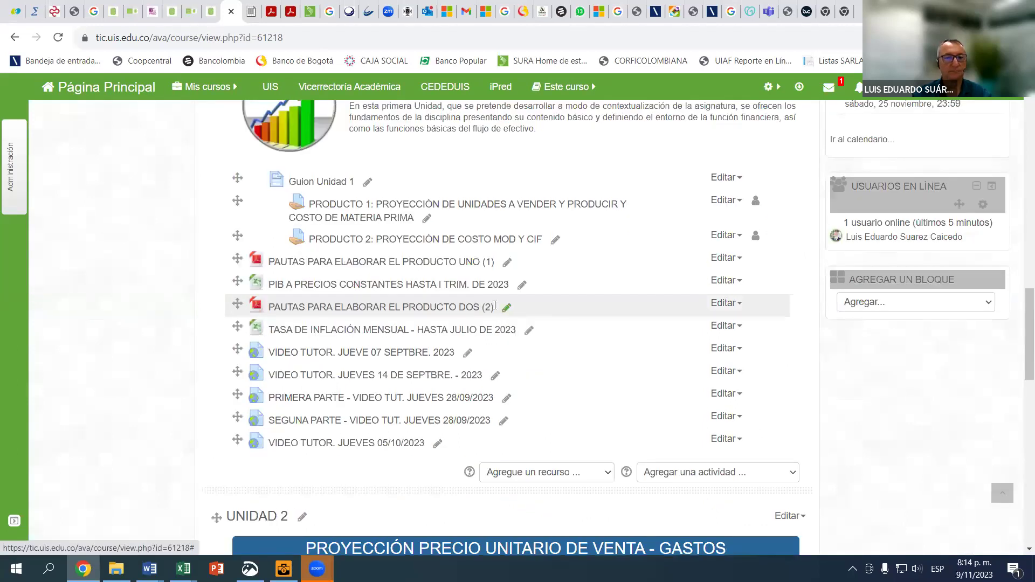
pyautogui.scroll(-5, 466, 335)
pyautogui.scroll(-5, 464, 334)
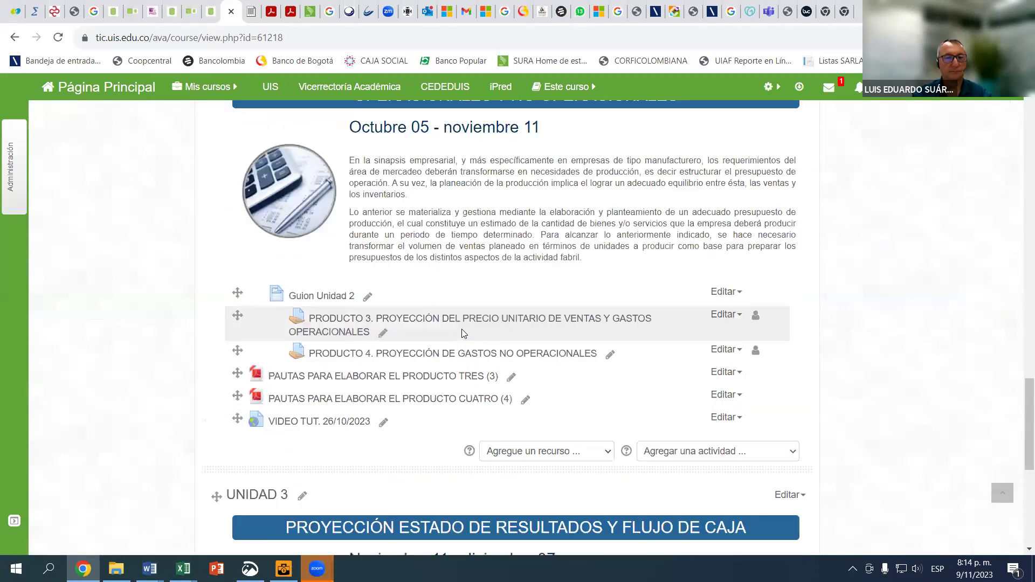
pyautogui.scroll(-6, 447, 356)
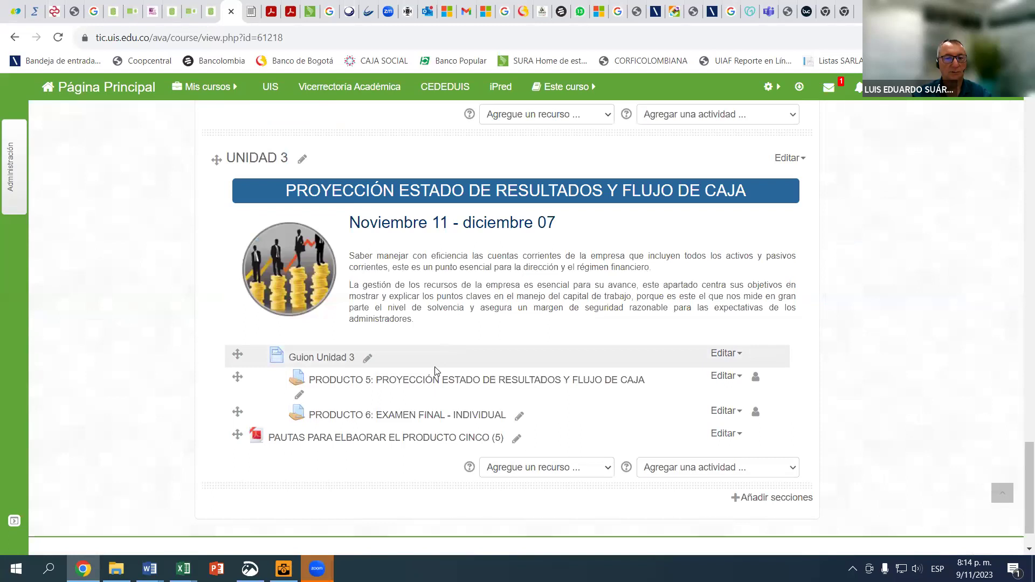
pyautogui.click(443, 381)
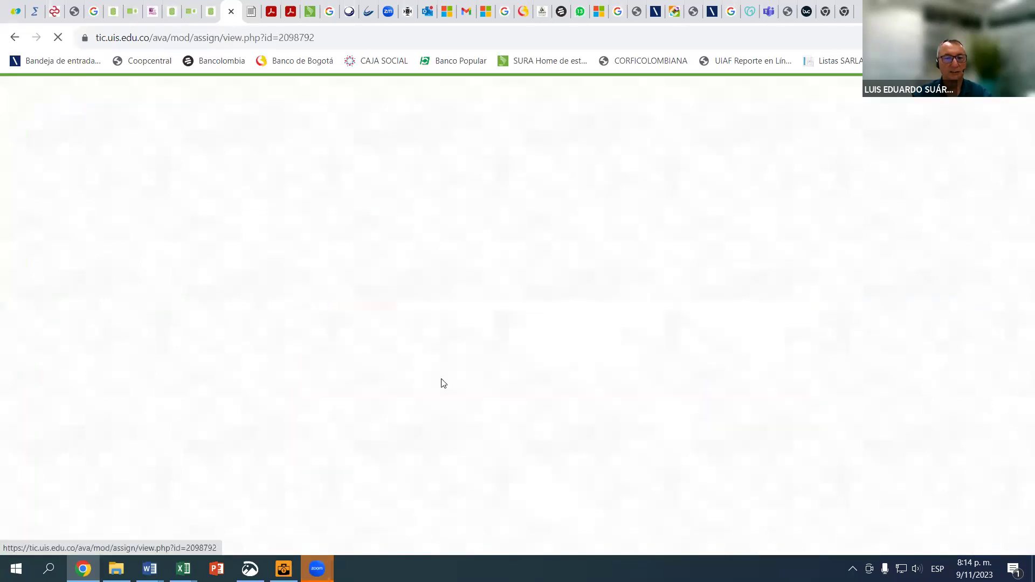
pyautogui.scroll(-2, 512, 385)
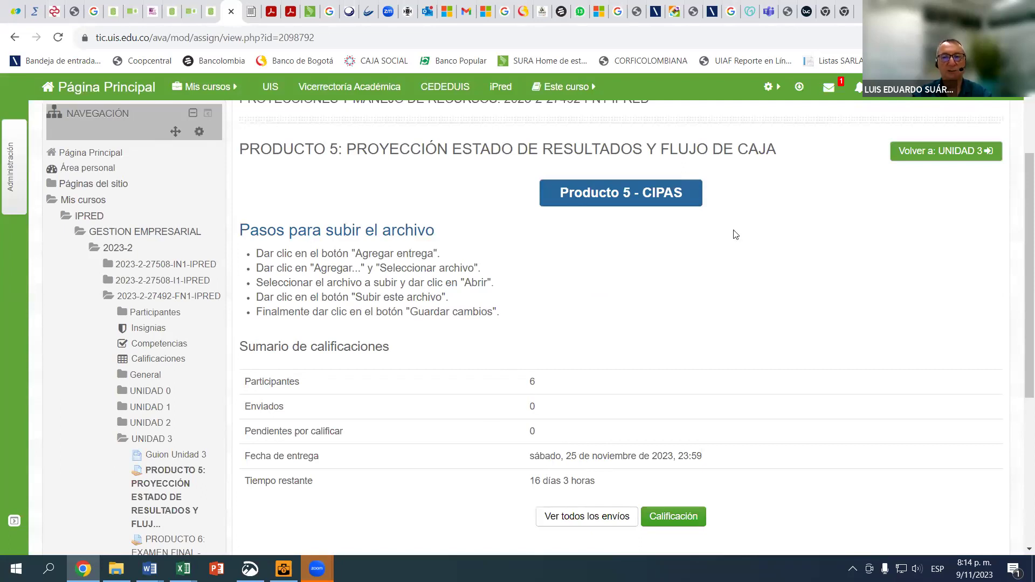
pyautogui.scroll(3, 491, 410)
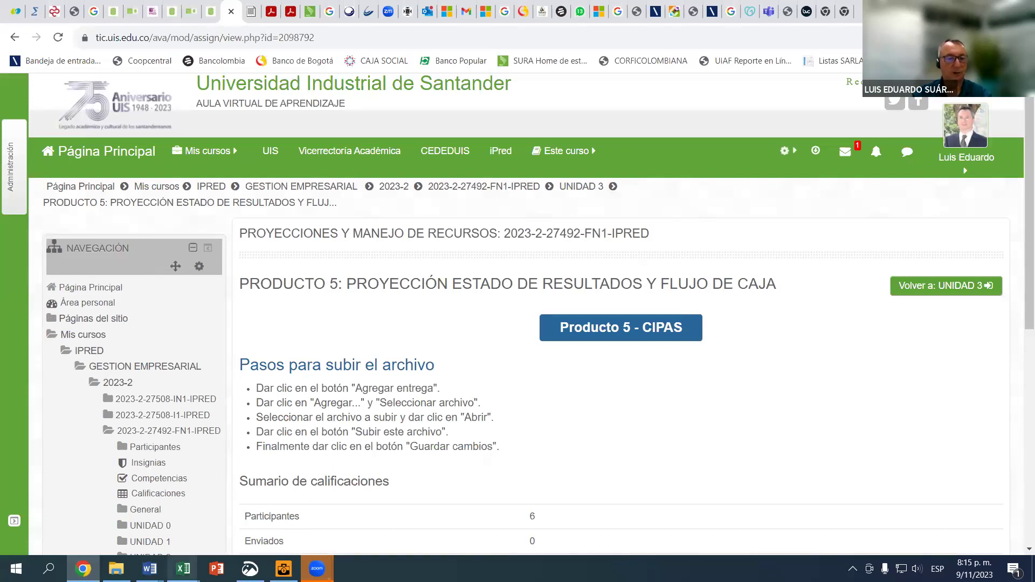
# Switch to the Excel workbook EJERCICIO EN CLASE - PROY. RECURSOS - NOCHE - 2023 and review the financing and Gastos no operacionales sections.
pyautogui.press('super+4')
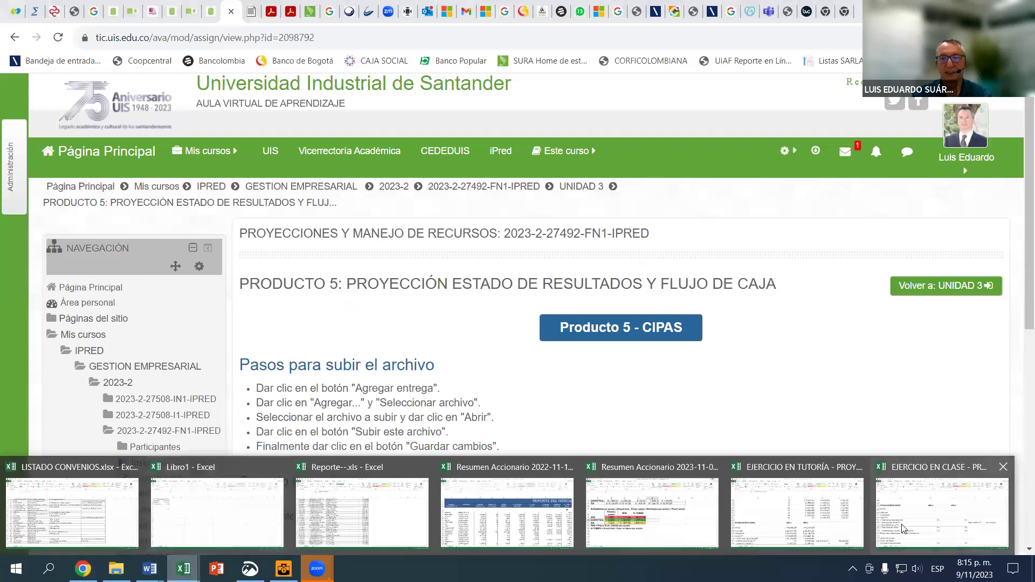
pyautogui.press('Return')
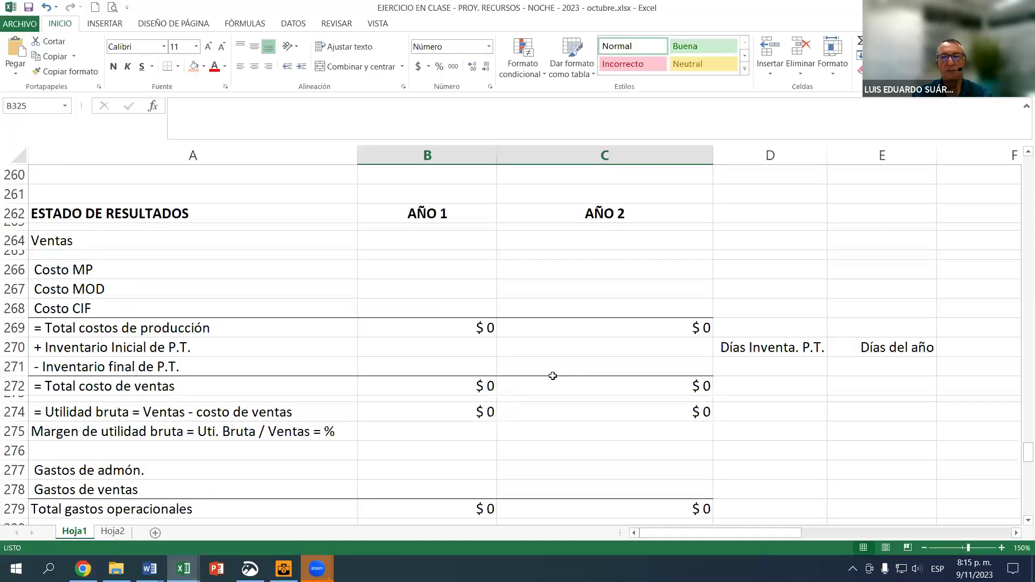
pyautogui.scroll(5, 553, 376)
pyautogui.scroll(8, 547, 376)
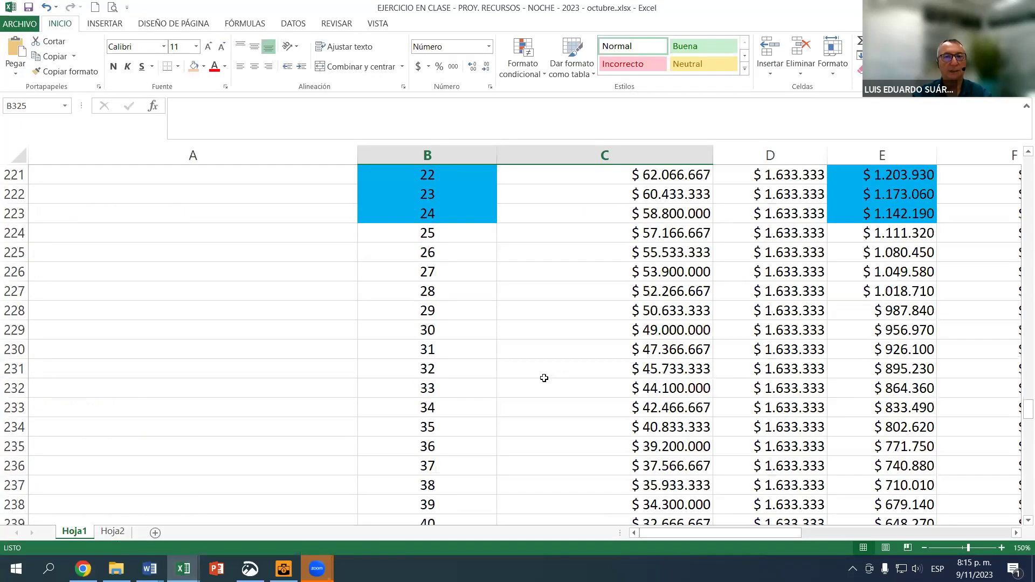
pyautogui.scroll(12, 544, 378)
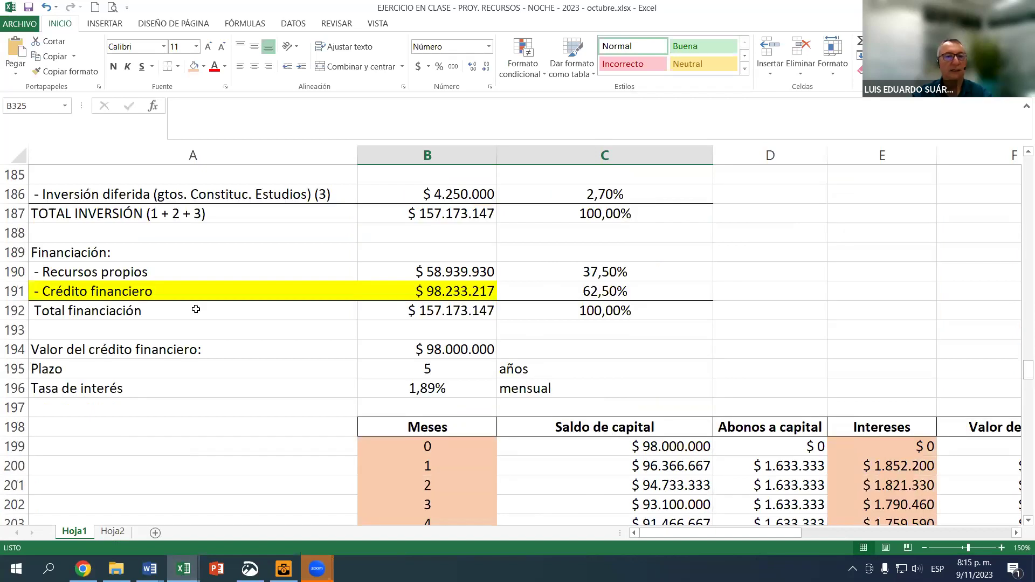
pyautogui.scroll(9, 195, 309)
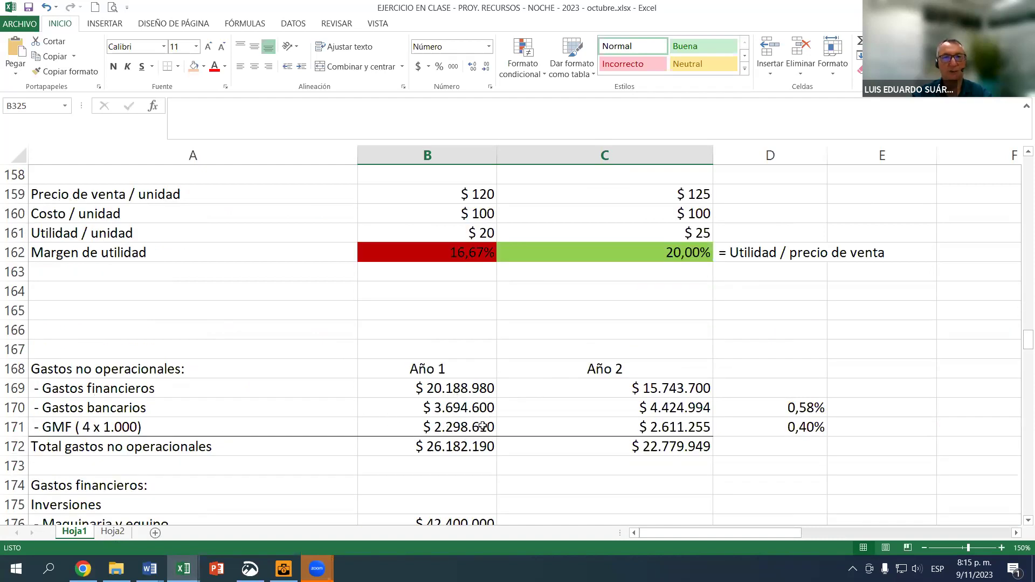
# Examine the investment and financing figures and the monthly loan table, ending at the ESTADO DE RESULTADOS section.
pyautogui.scroll(-6, 681, 392)
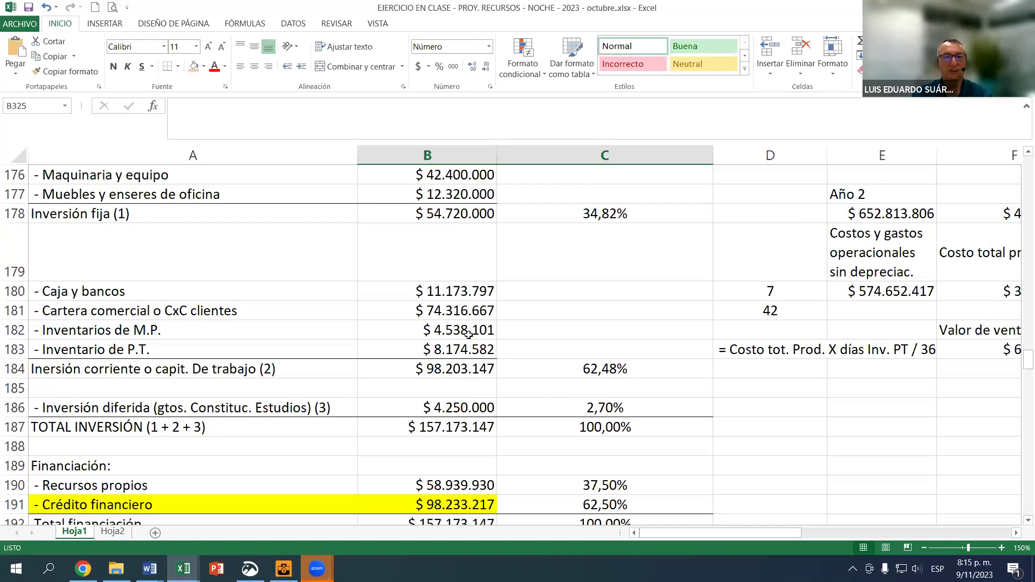
pyautogui.scroll(-4, 468, 336)
pyautogui.scroll(-6, 721, 310)
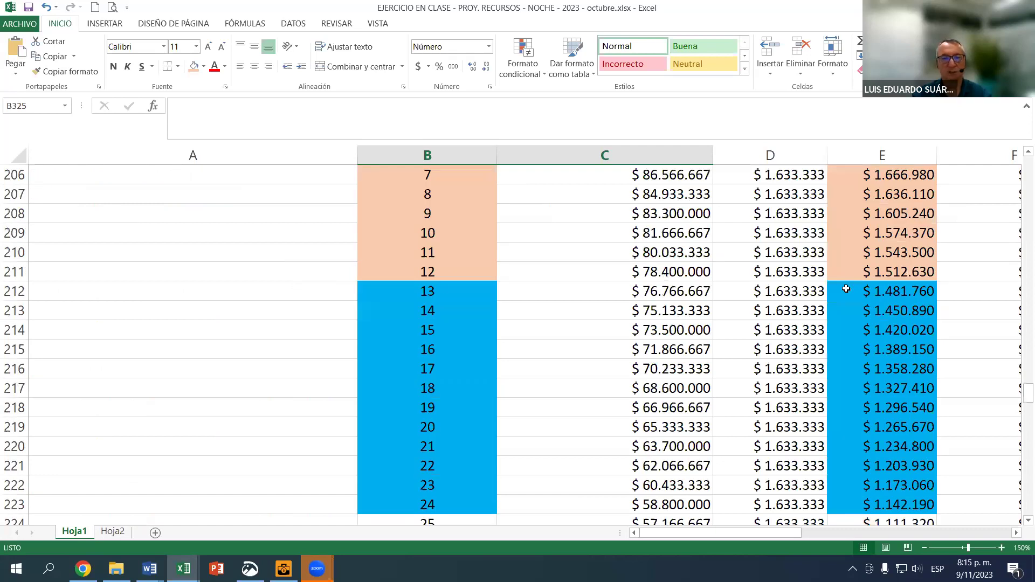
pyautogui.scroll(-3, 468, 341)
pyautogui.scroll(-6, 446, 341)
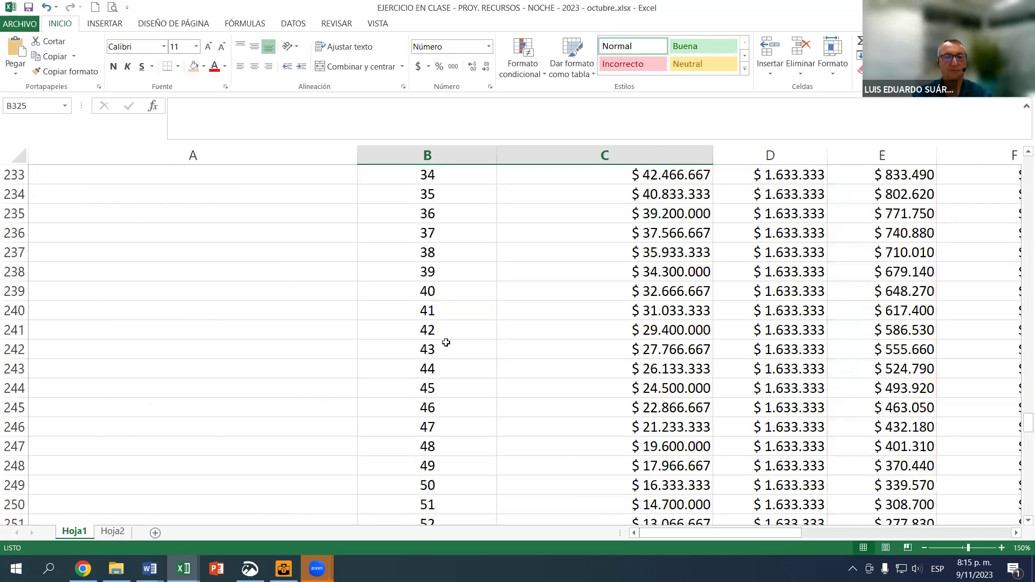
pyautogui.scroll(-6, 446, 338)
pyautogui.scroll(-2, 219, 289)
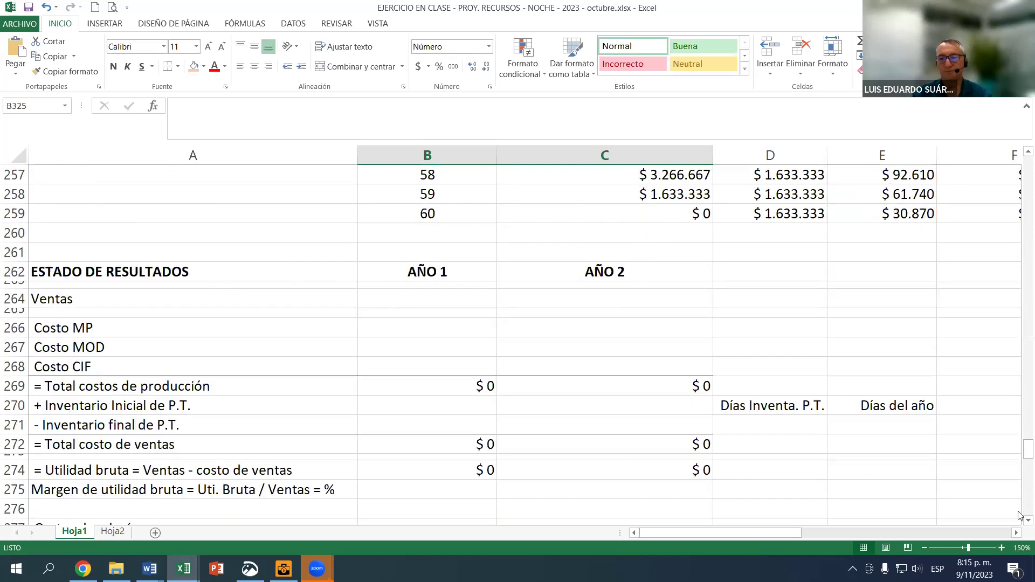
pyautogui.click(1019, 520)
pyautogui.click(1020, 520)
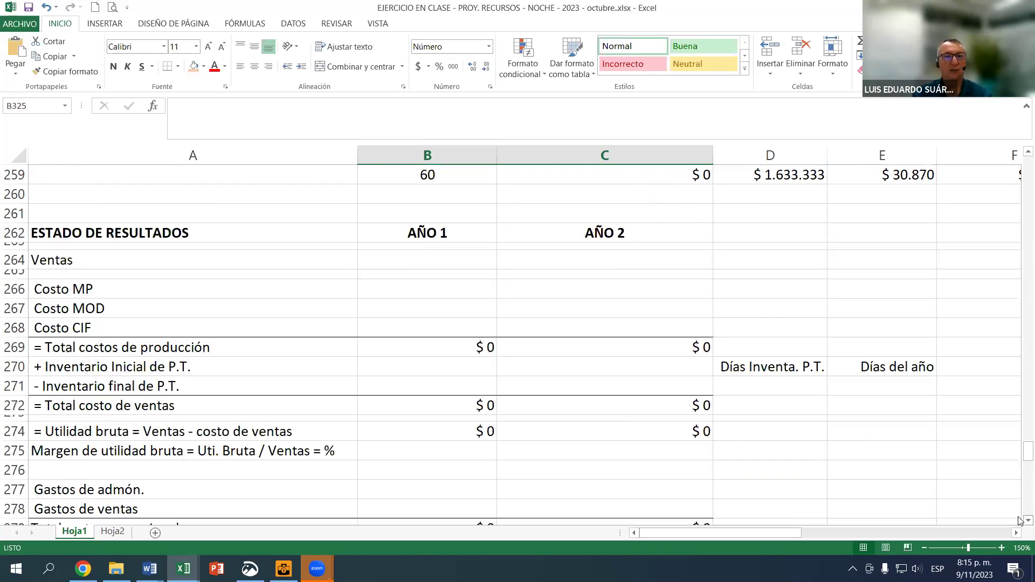
pyautogui.click(1018, 522)
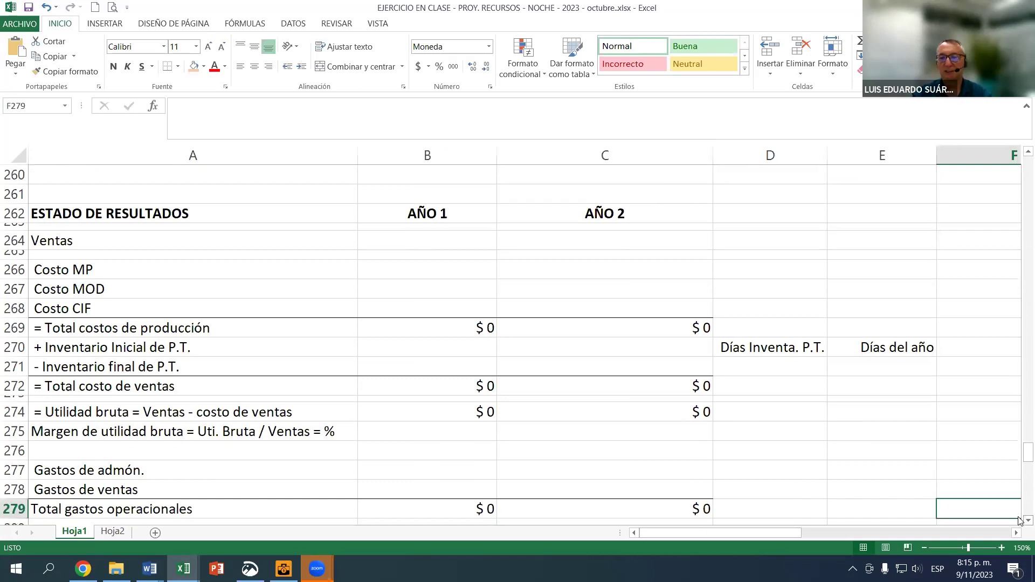
pyautogui.click(1019, 519)
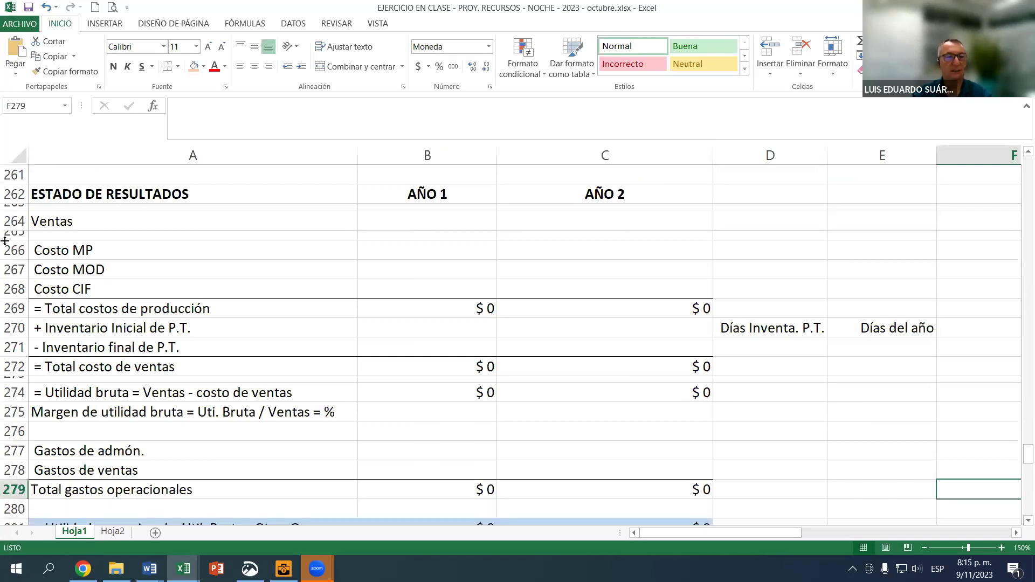
# Go through the Ventas row for both years and the Costo MP, Costo MOD and Costo CIF rows of the income statement.
pyautogui.click(91, 222)
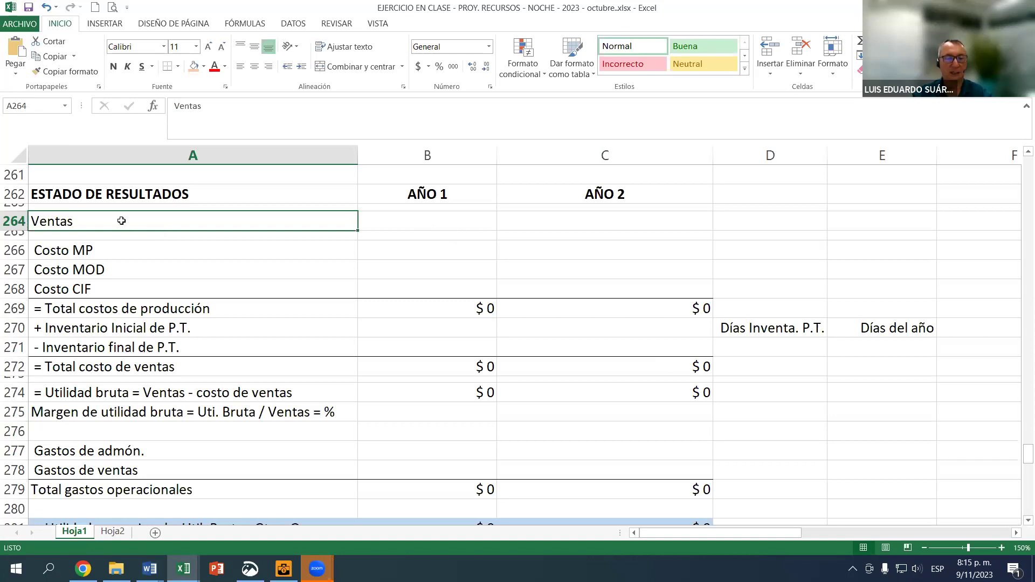
pyautogui.click(420, 224)
pyautogui.click(606, 220)
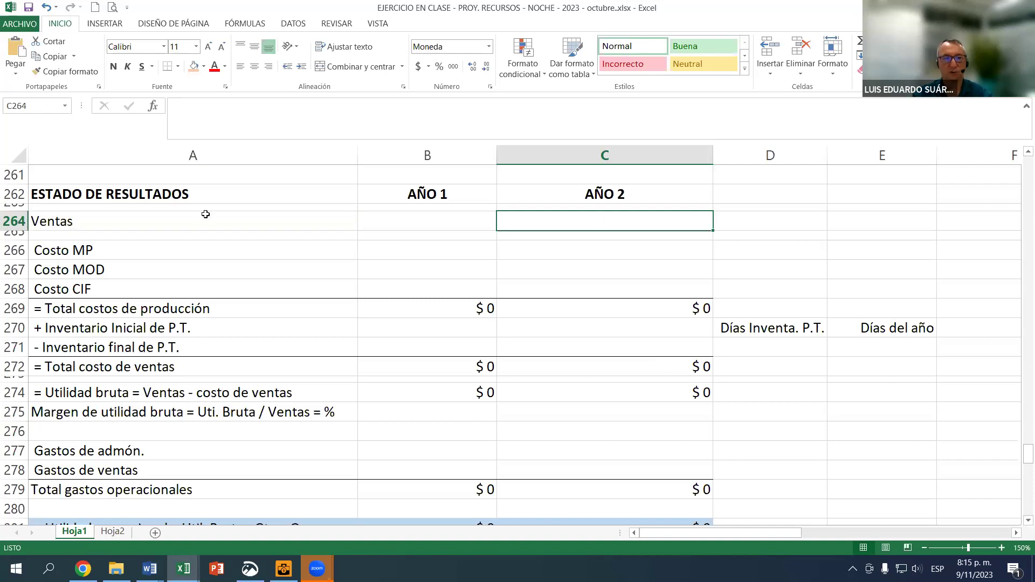
pyautogui.click(132, 223)
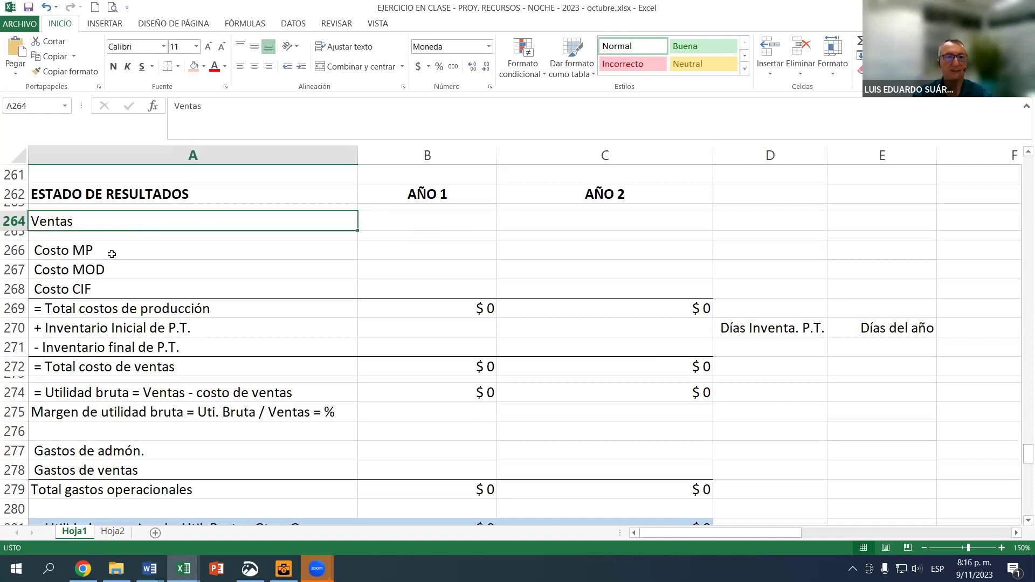
pyautogui.click(102, 250)
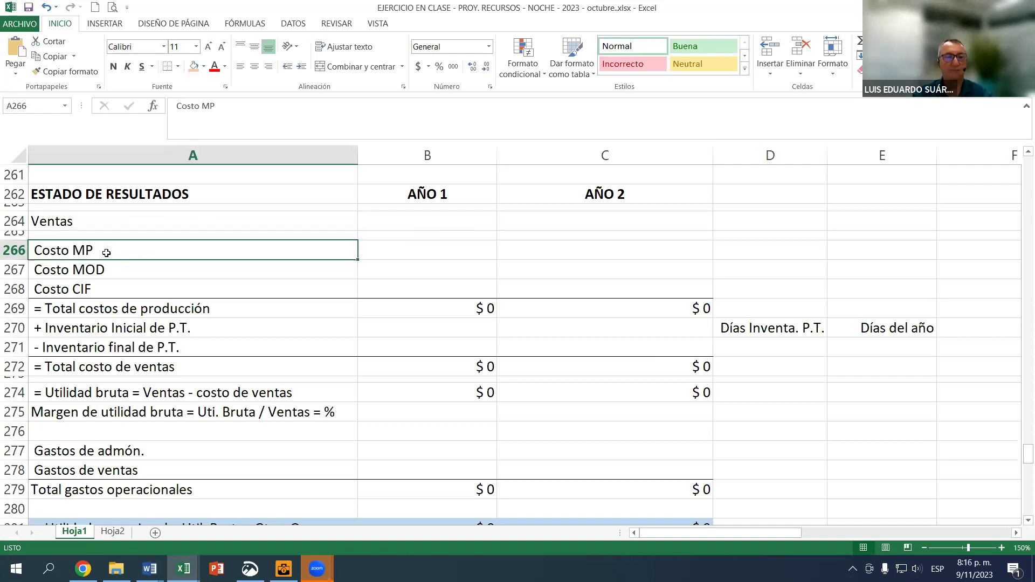
pyautogui.click(119, 264)
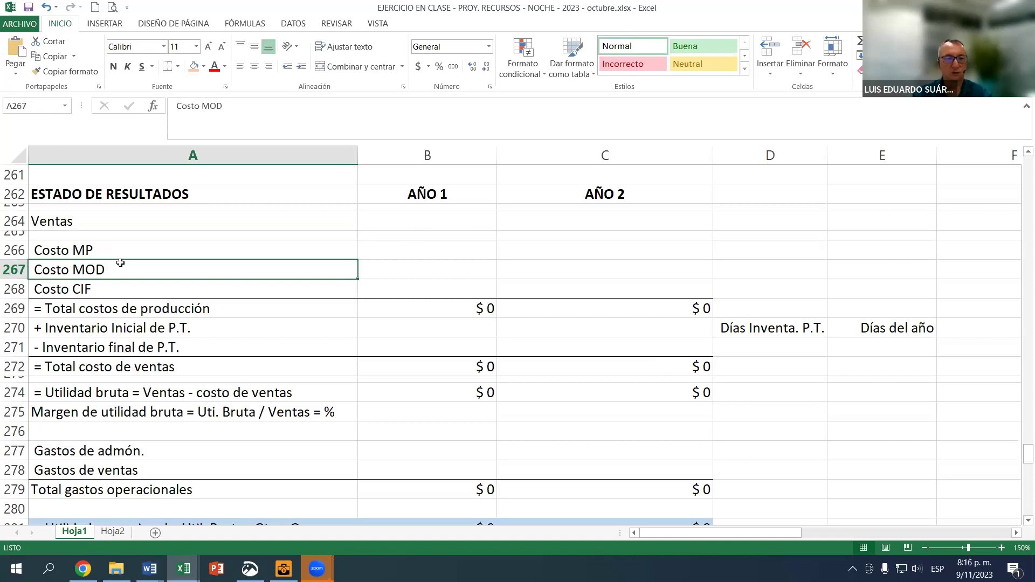
pyautogui.click(100, 287)
pyautogui.scroll(-1, 108, 302)
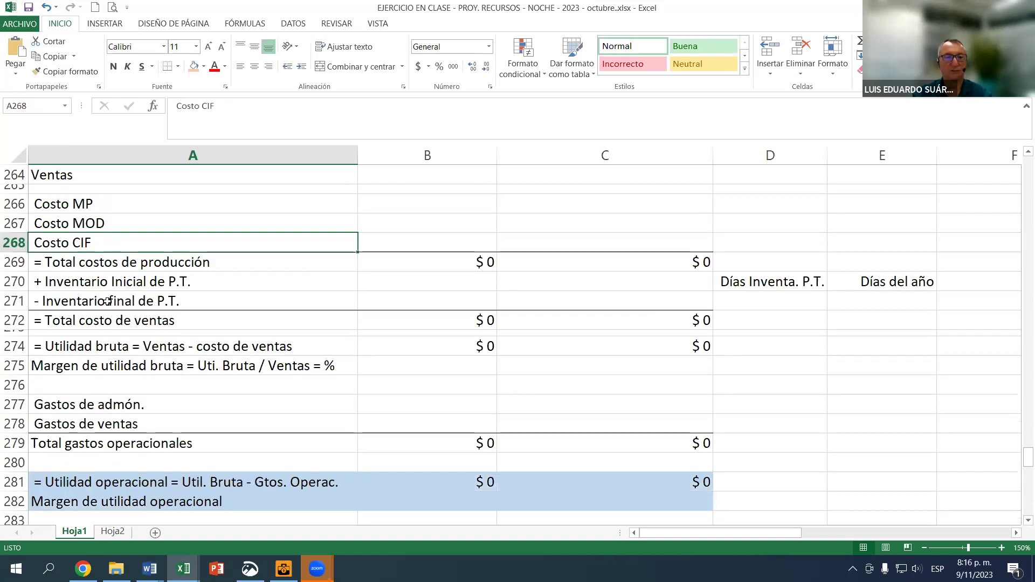
# Inspect the year 1 formula for Total costos de producción and the Inventario Inicial and Inventario final de P.T. rows.
pyautogui.click(104, 264)
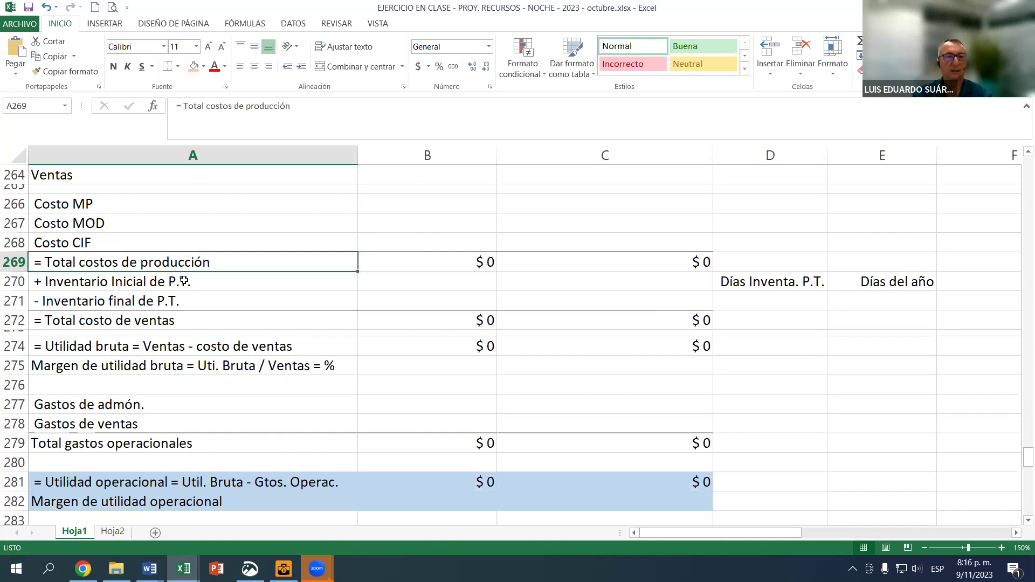
pyautogui.click(456, 268)
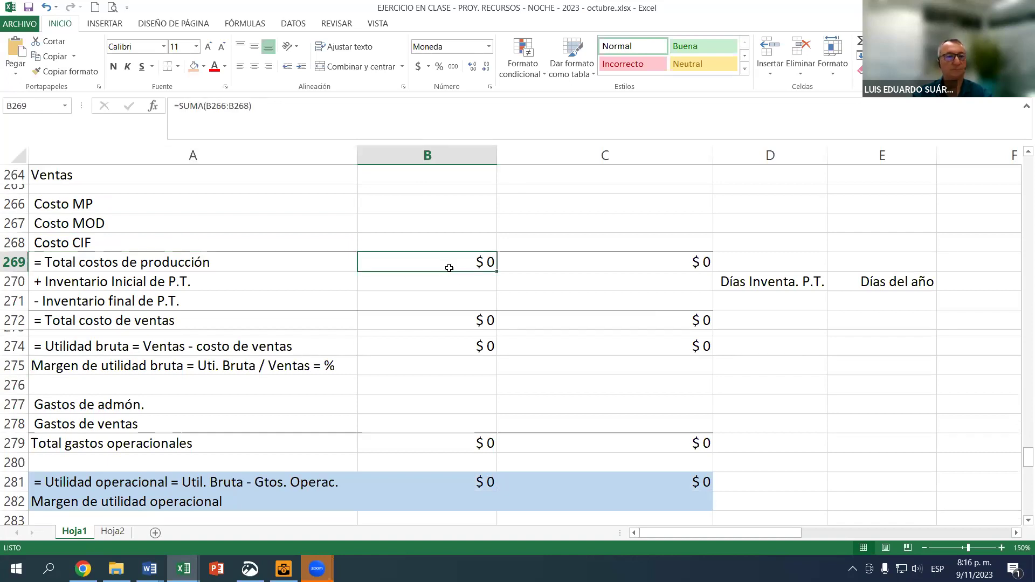
pyautogui.click(158, 284)
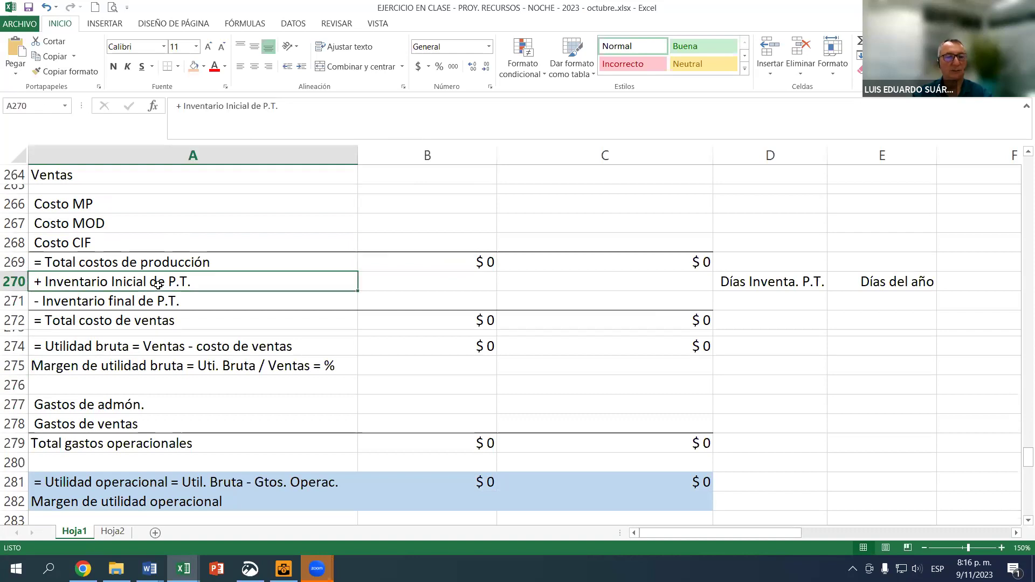
pyautogui.click(435, 280)
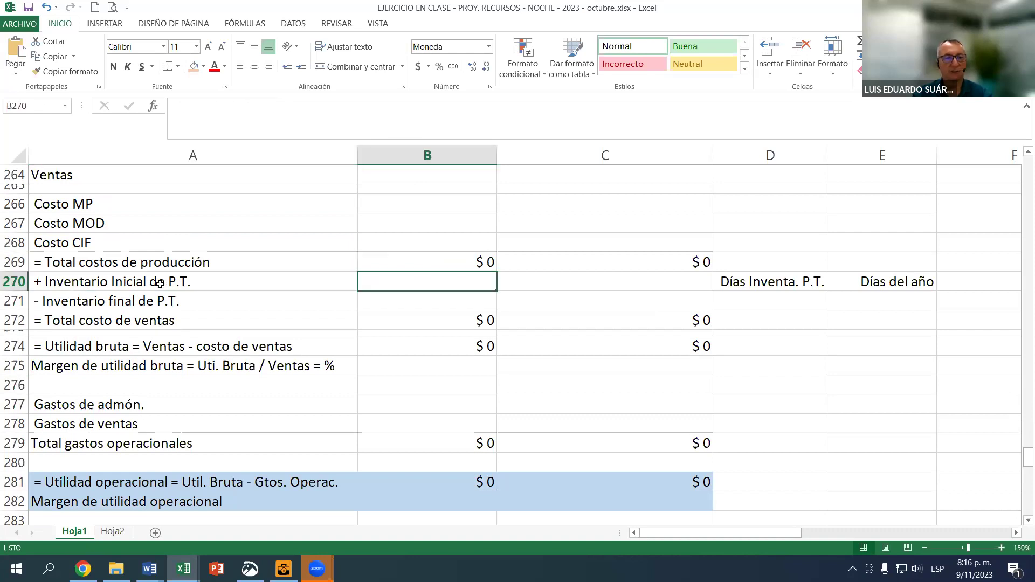
pyautogui.click(89, 299)
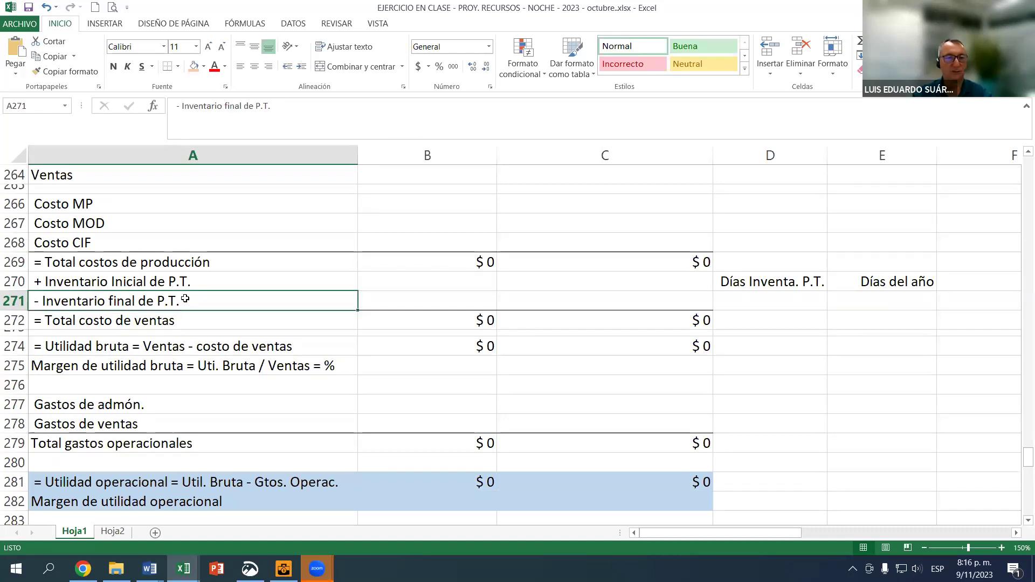
# Review the Inventario final de P.T., Total costo de ventas and Utilidad bruta rows of the income statement.
pyautogui.click(419, 307)
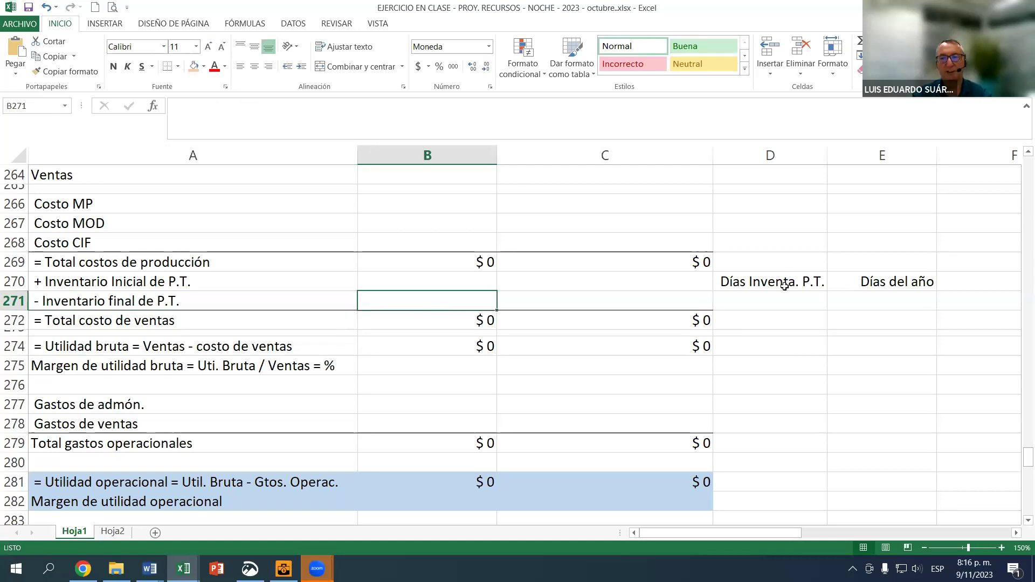
pyautogui.click(98, 321)
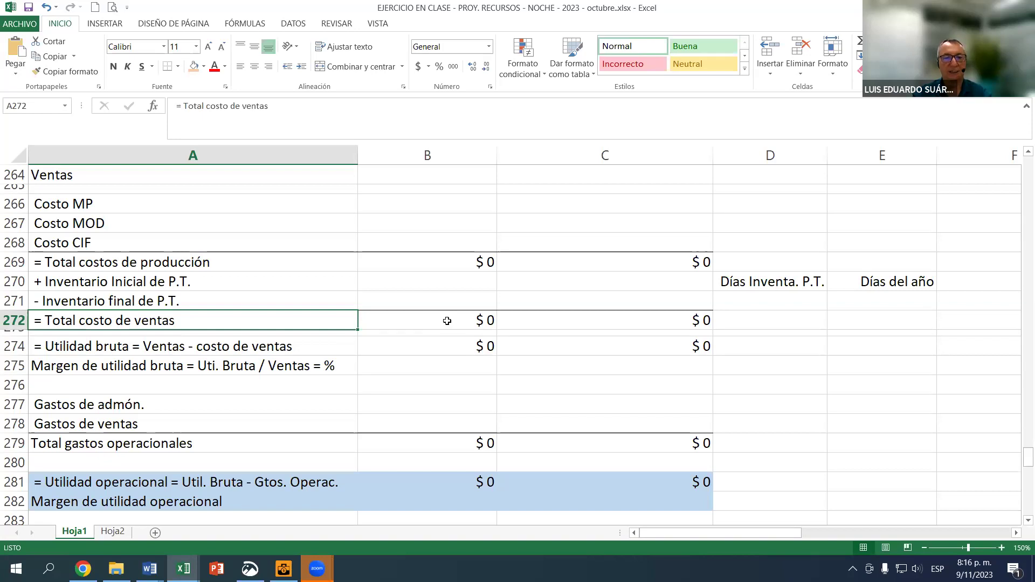
pyautogui.scroll(-1, 236, 325)
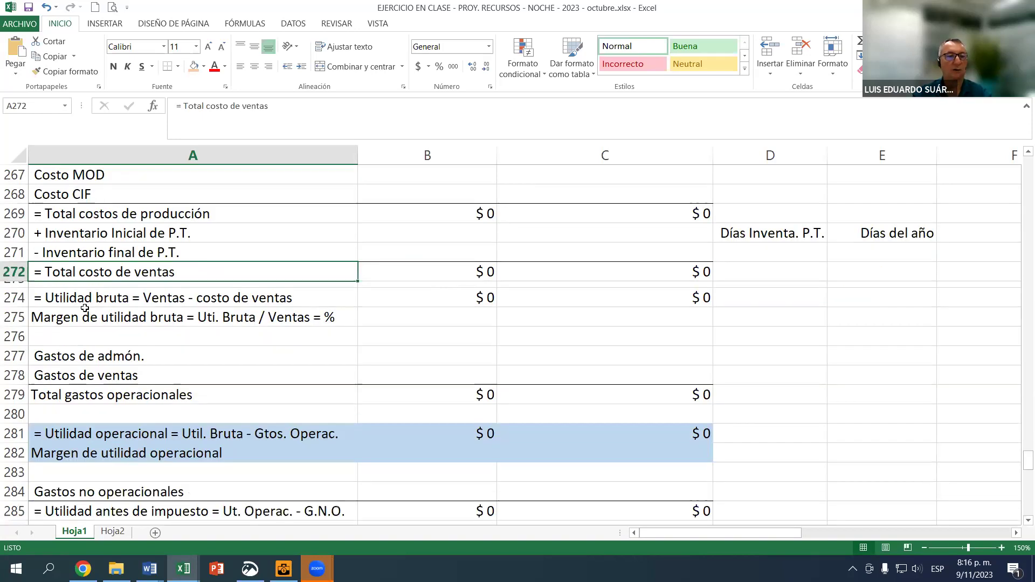
pyautogui.click(84, 301)
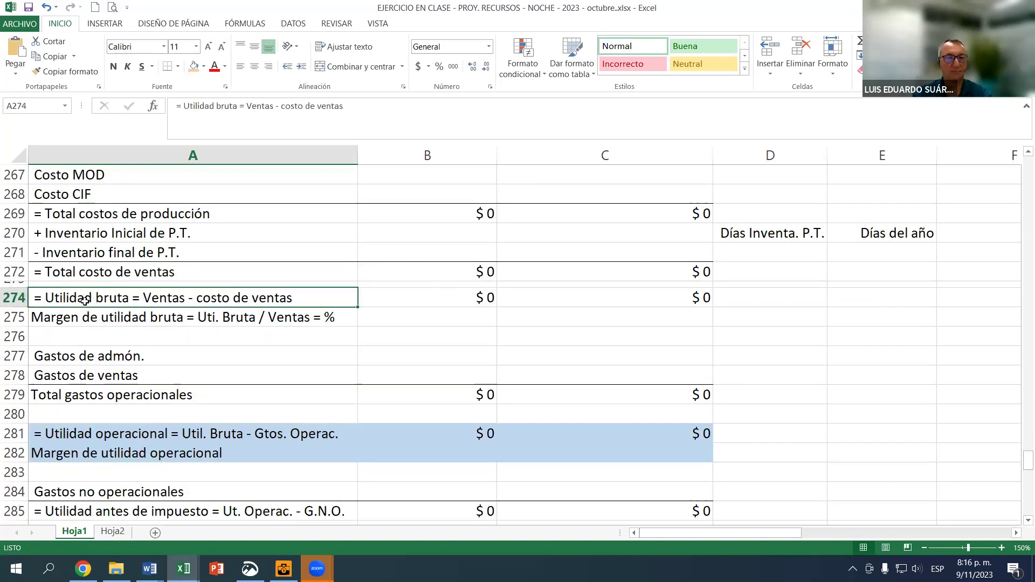
pyautogui.scroll(1, 156, 299)
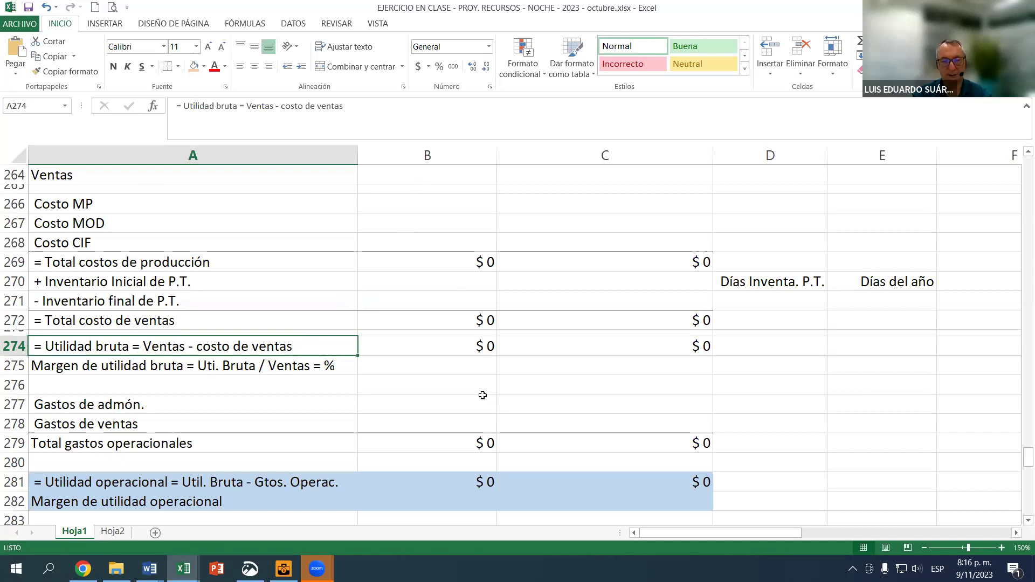
# Shrink the blank rows 276 and 280 around the operating expenses, going over Gastos de admón. and Gastos de ventas.
pyautogui.moveTo(23, 394); pyautogui.dragTo(24, 376)
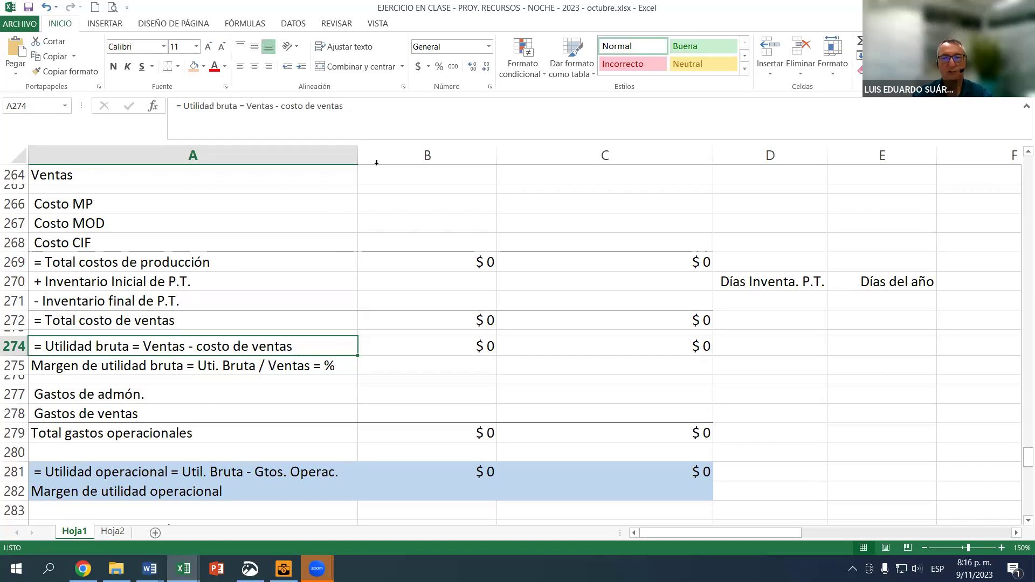
pyautogui.click(102, 399)
pyautogui.click(134, 408)
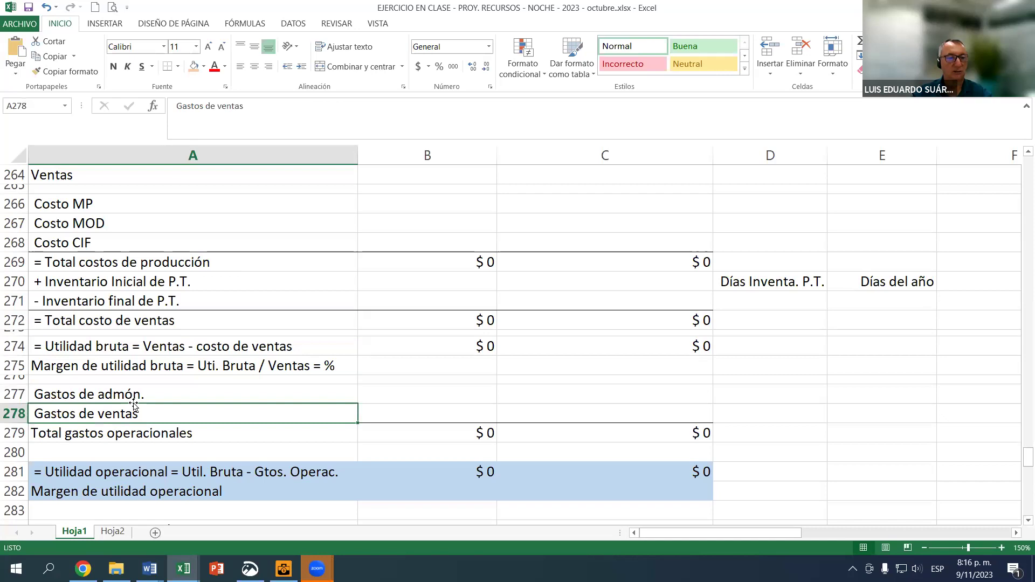
pyautogui.scroll(-1, 102, 410)
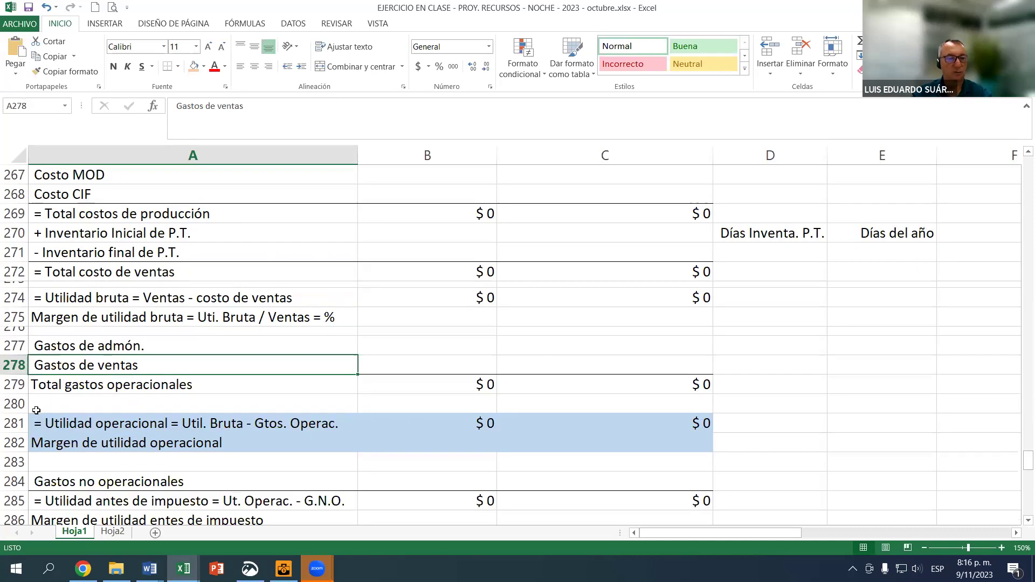
pyautogui.moveTo(21, 412); pyautogui.dragTo(23, 403)
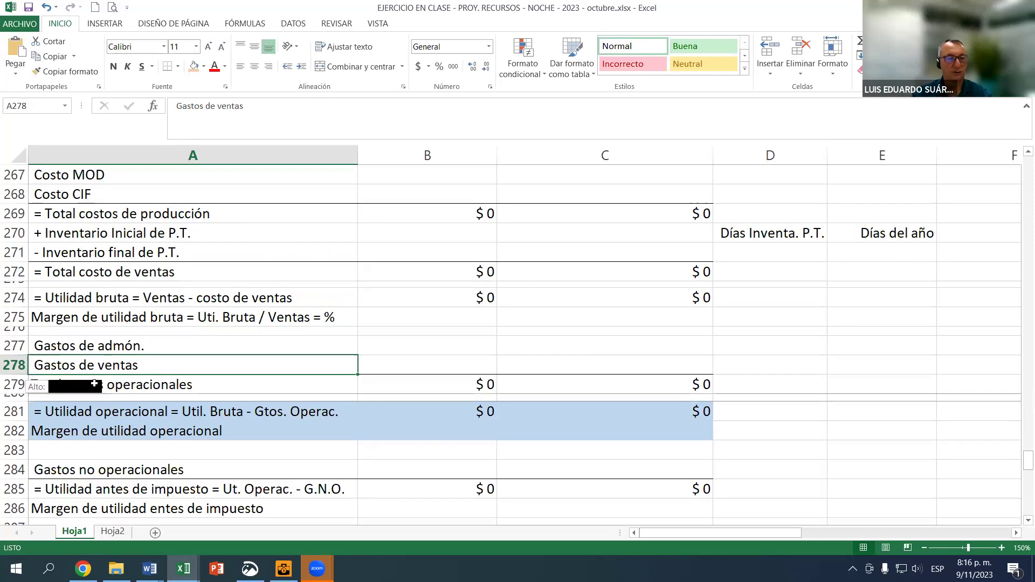
# Go over the Utilidad operacional and its margin rows, and reduce blank row 283 below them to a height of about 9.
pyautogui.scroll(-1, 149, 359)
pyautogui.click(110, 356)
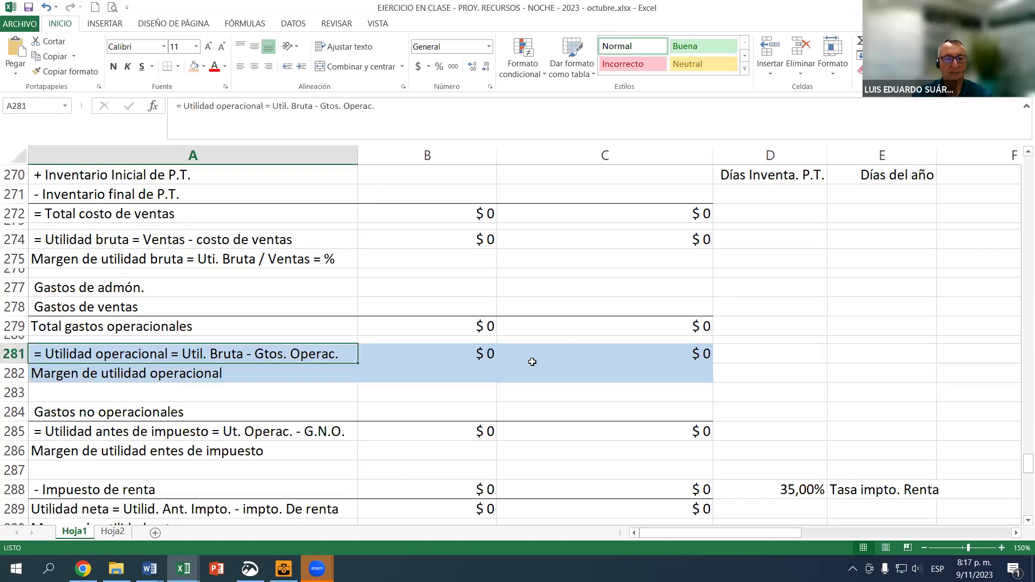
pyautogui.press('Return')
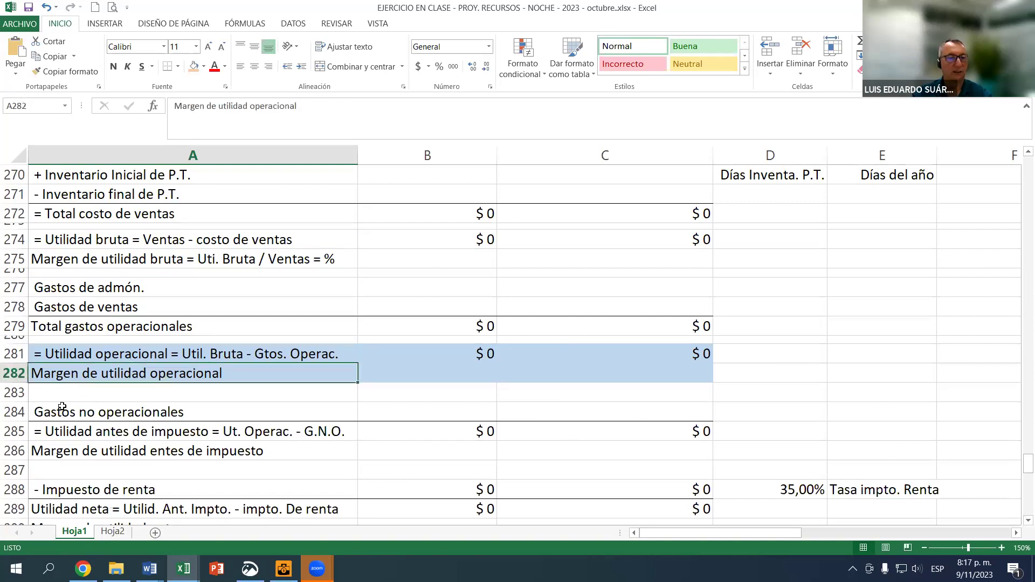
pyautogui.moveTo(24, 399); pyautogui.dragTo(25, 393)
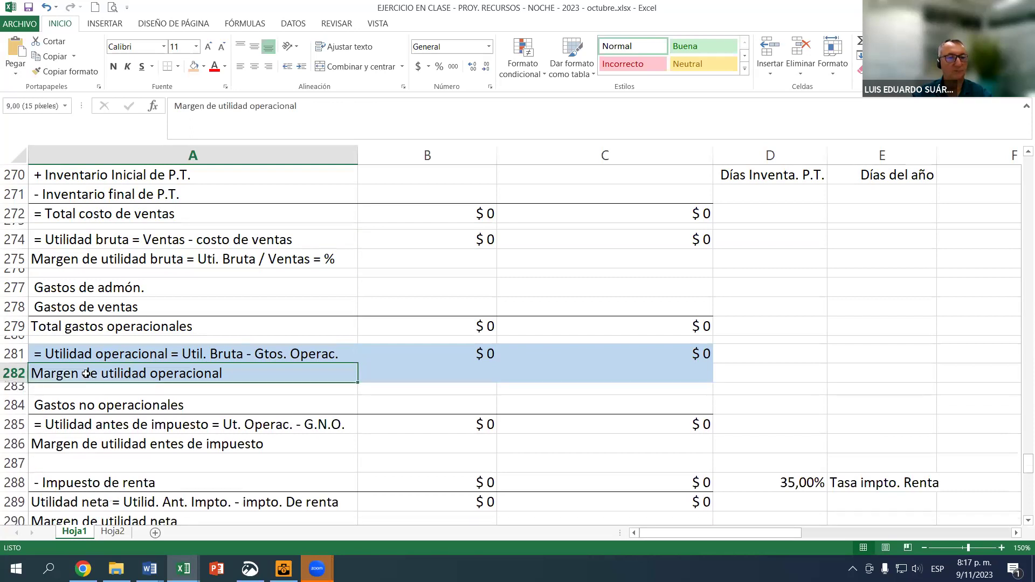
# Go over the rows from Gastos no operacionales to Margen de utilidad neta and shrink blank row 287 above Impuesto de renta.
pyautogui.scroll(-1, 139, 395)
pyautogui.click(143, 347)
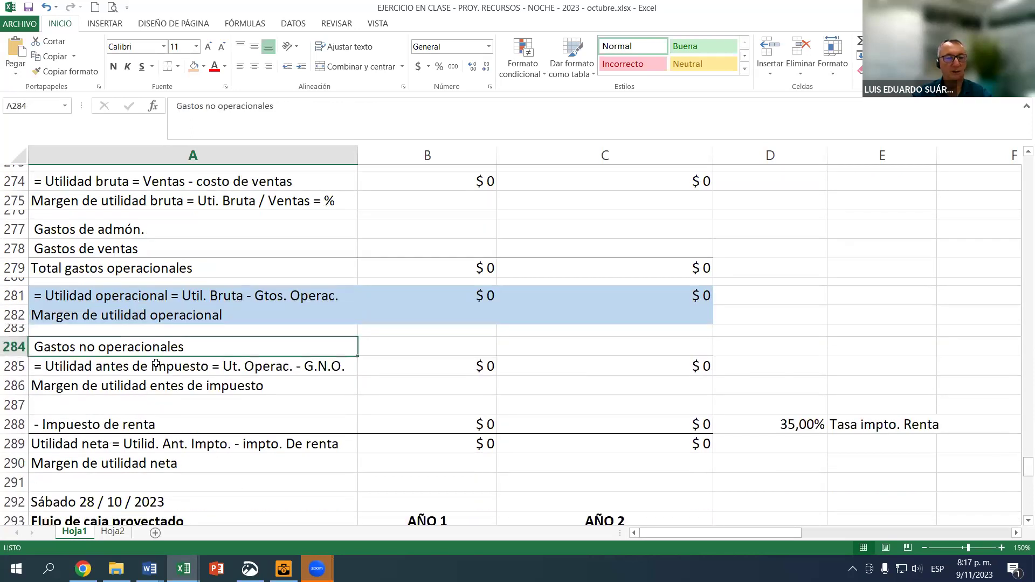
pyautogui.click(159, 365)
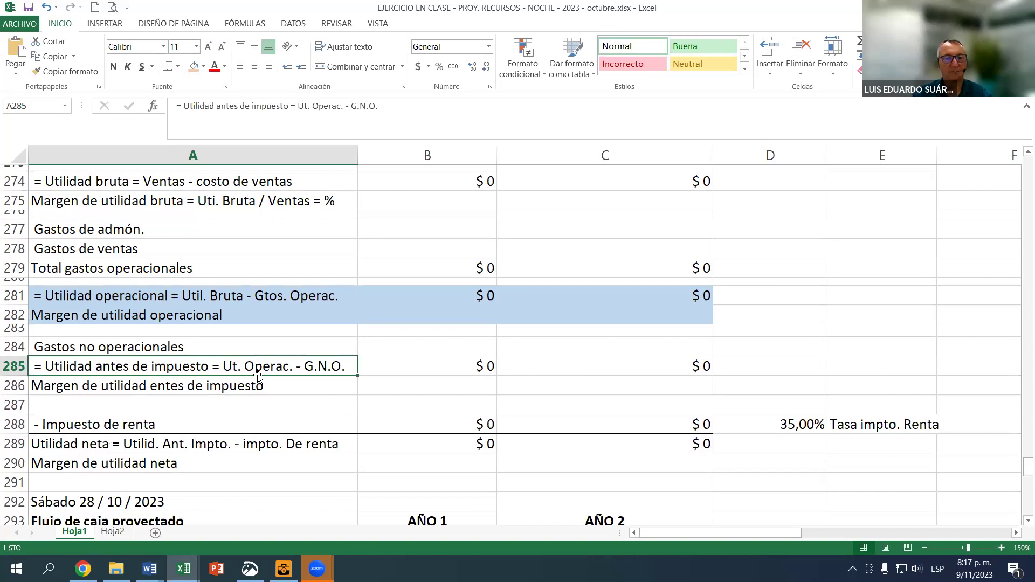
pyautogui.click(218, 385)
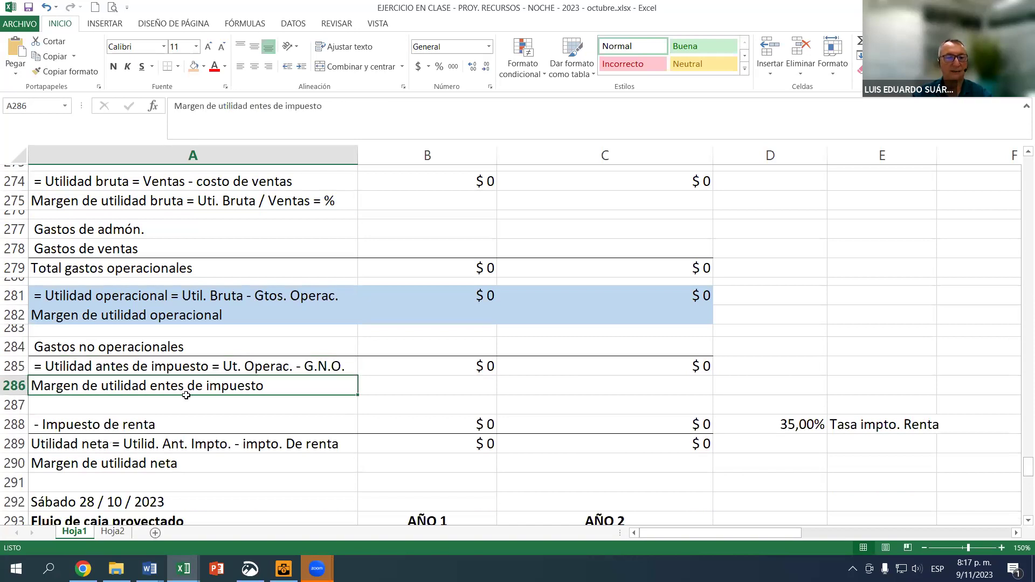
pyautogui.moveTo(15, 414); pyautogui.dragTo(22, 406)
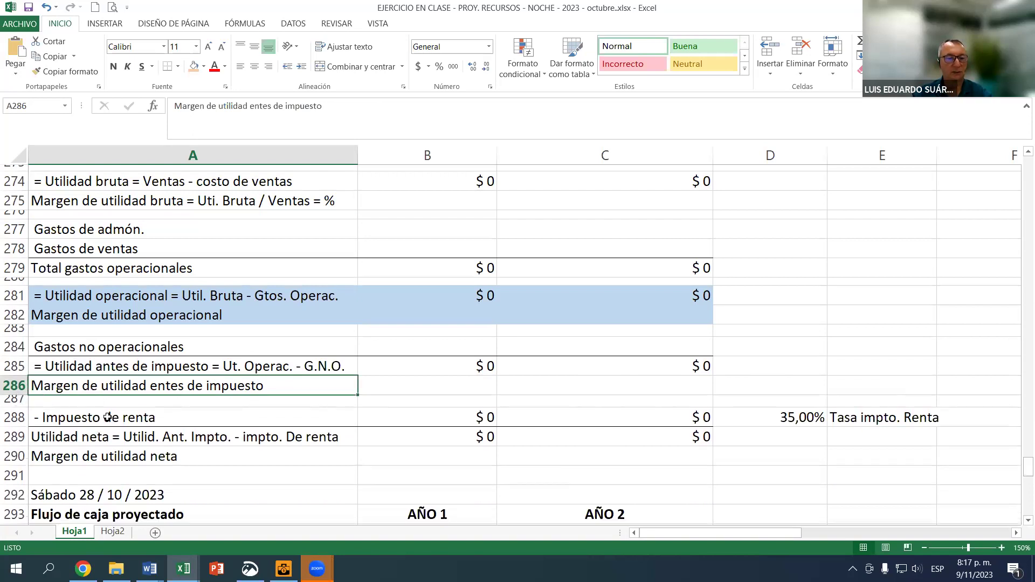
pyautogui.click(110, 457)
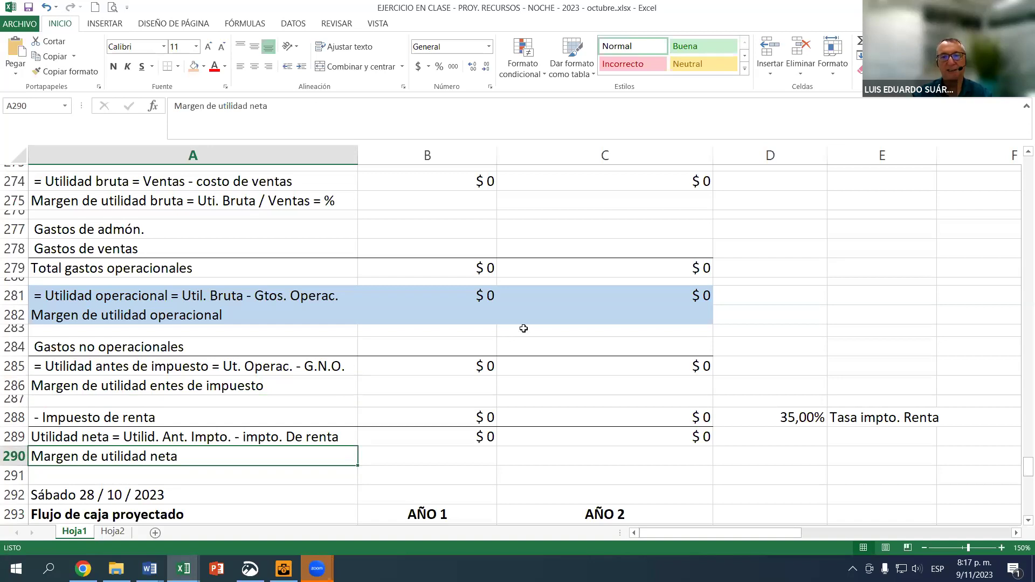
# Link the year 1 Ventas cell of the ESTADO DE RESULTADOS to the year 1 sales value with =F183.
pyautogui.scroll(6, 520, 328)
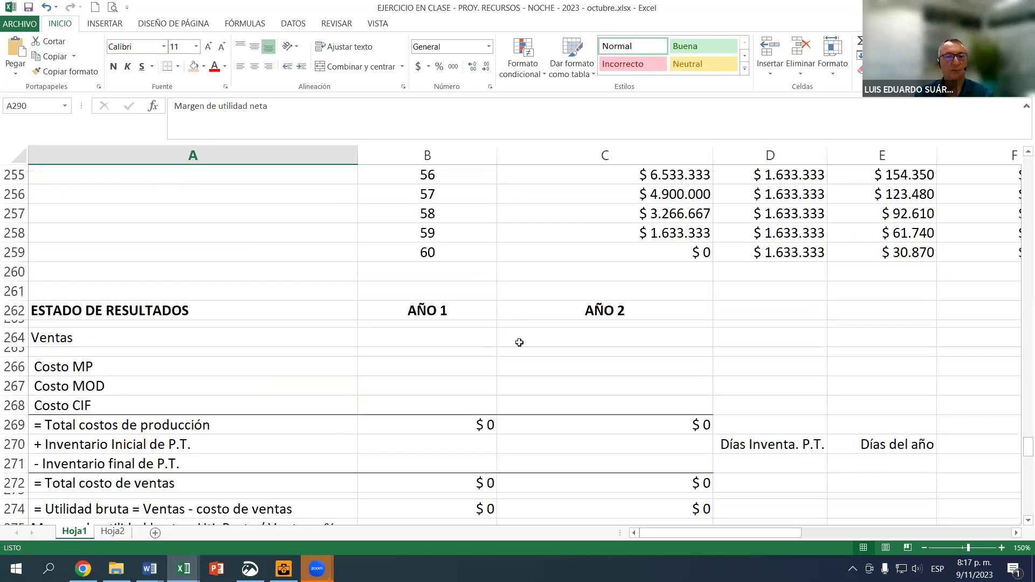
pyautogui.scroll(-1, 429, 358)
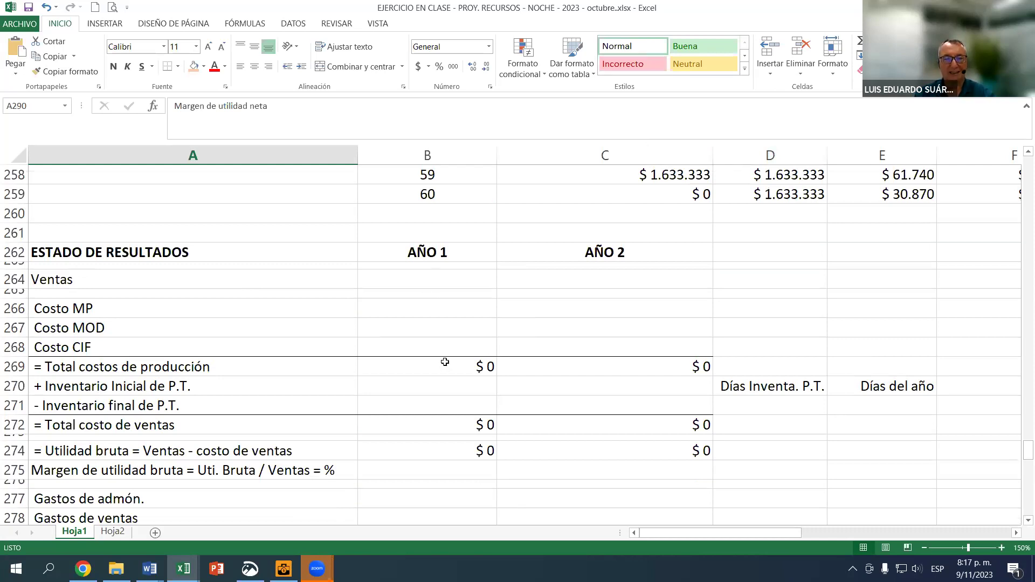
pyautogui.click(411, 280)
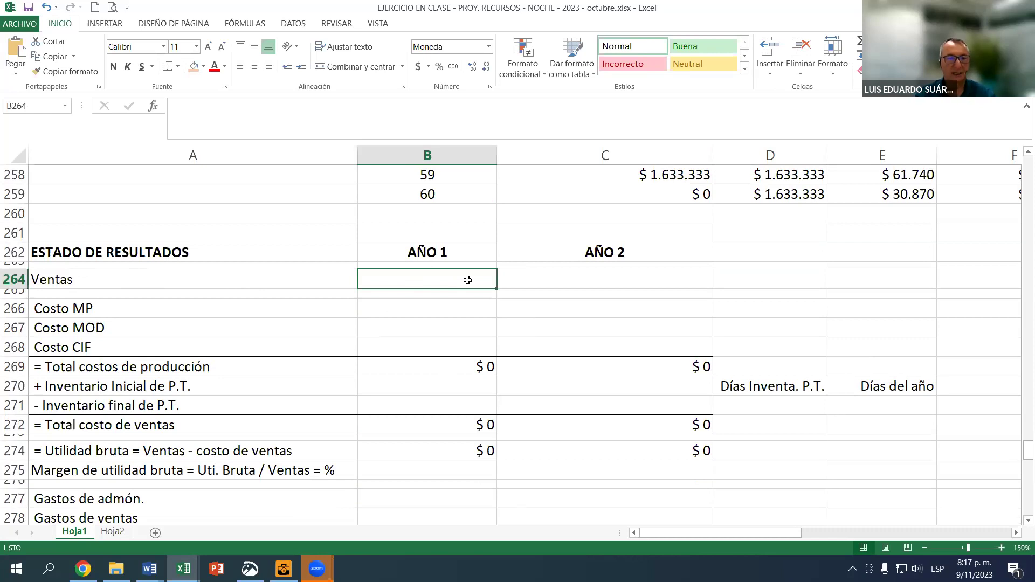
pyautogui.write('=')
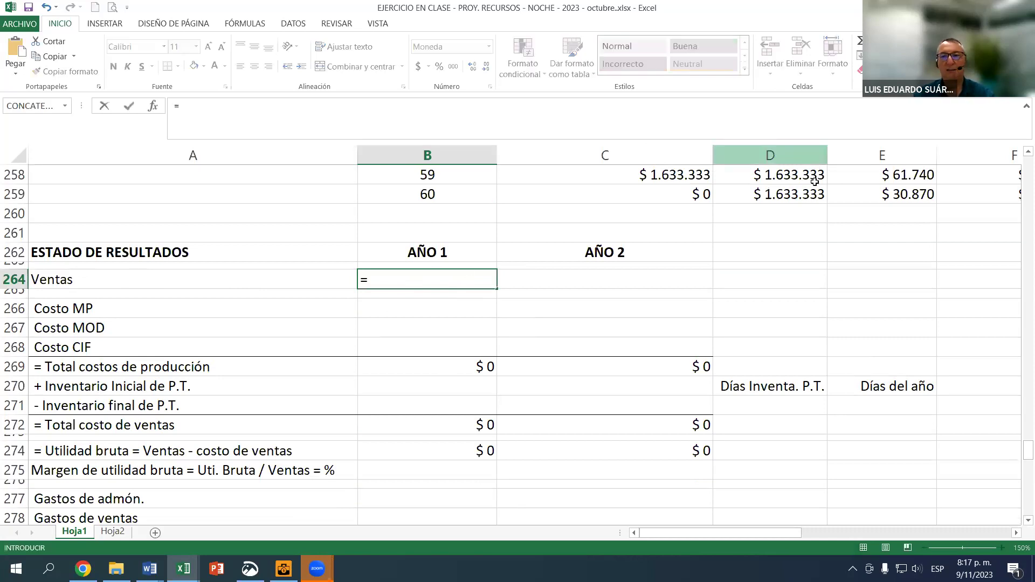
pyautogui.scroll(1, 825, 272)
pyautogui.scroll(17, 825, 272)
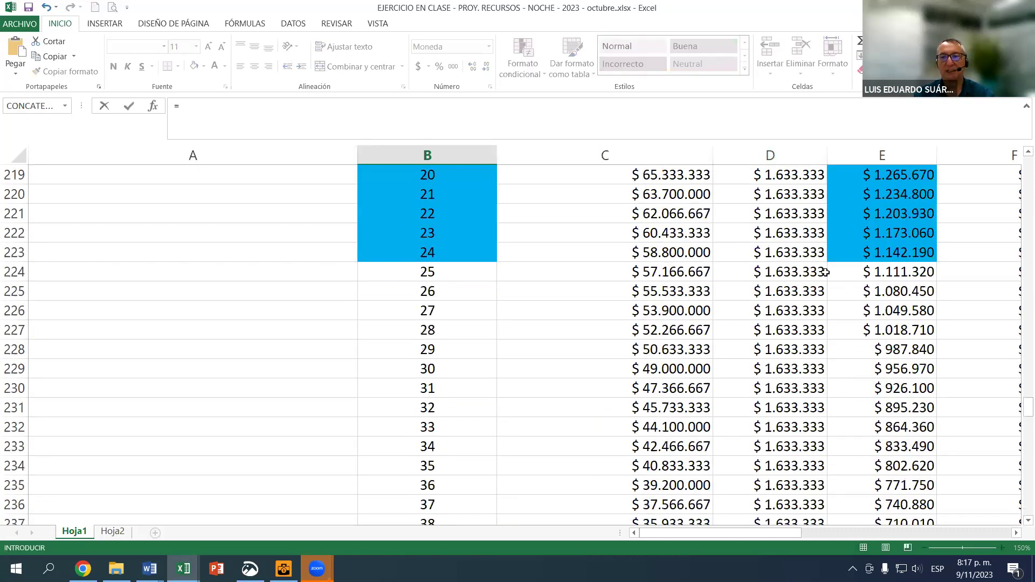
pyautogui.scroll(6, 825, 272)
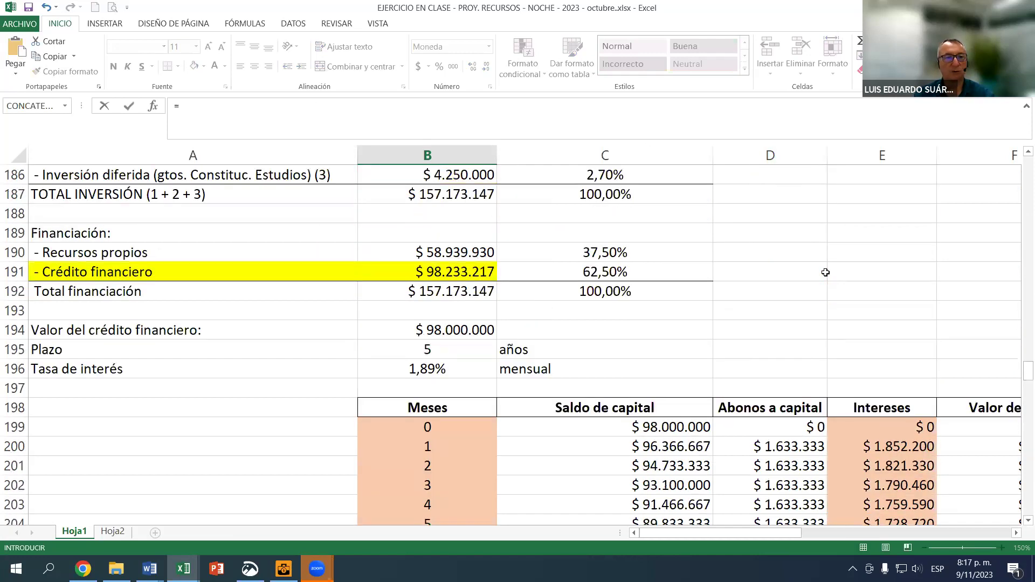
pyautogui.moveTo(718, 534); pyautogui.dragTo(752, 533)
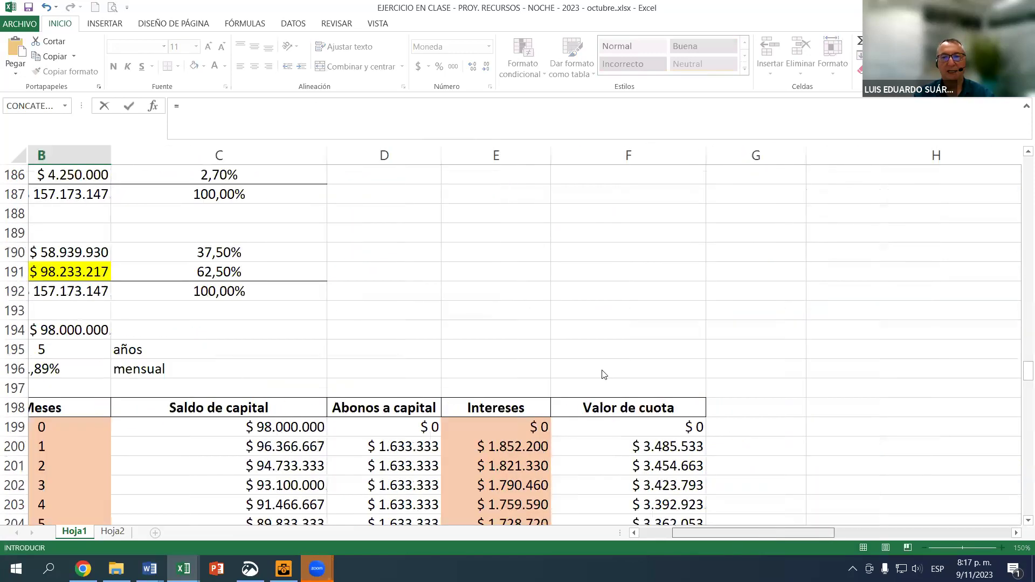
pyautogui.scroll(2, 604, 374)
pyautogui.hscroll(1, 620, 323)
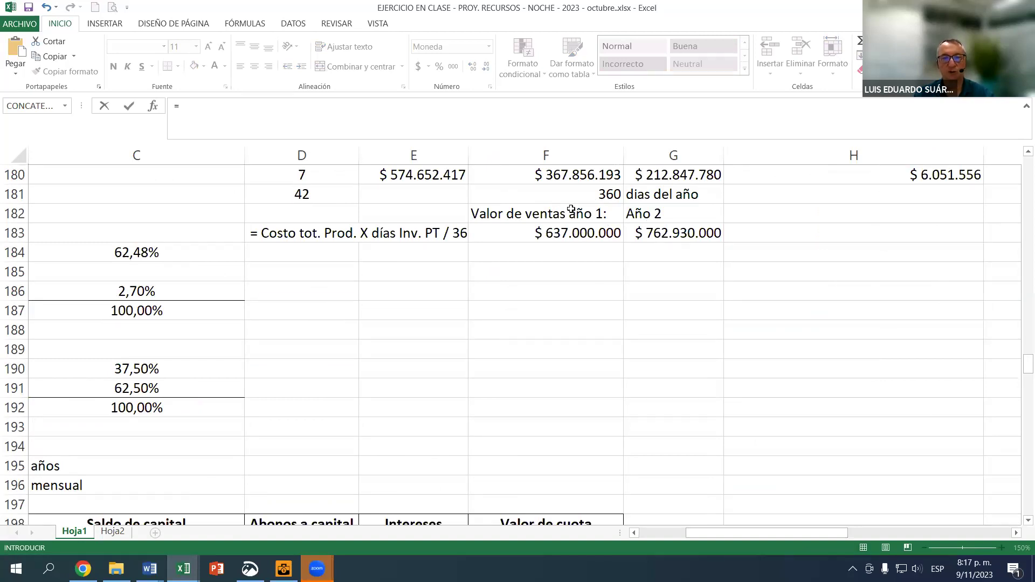
pyautogui.press('Up')
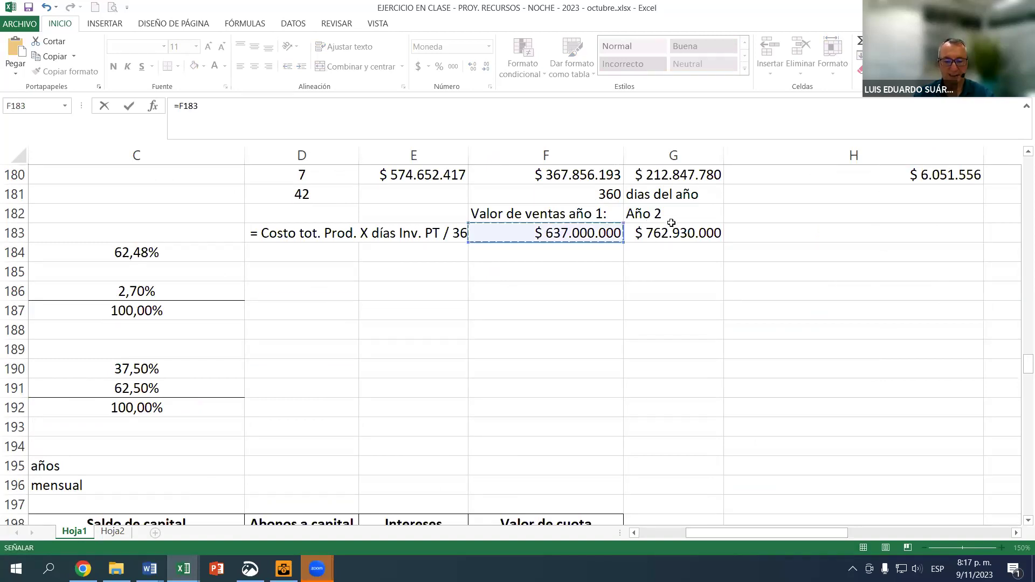
pyautogui.press('Return')
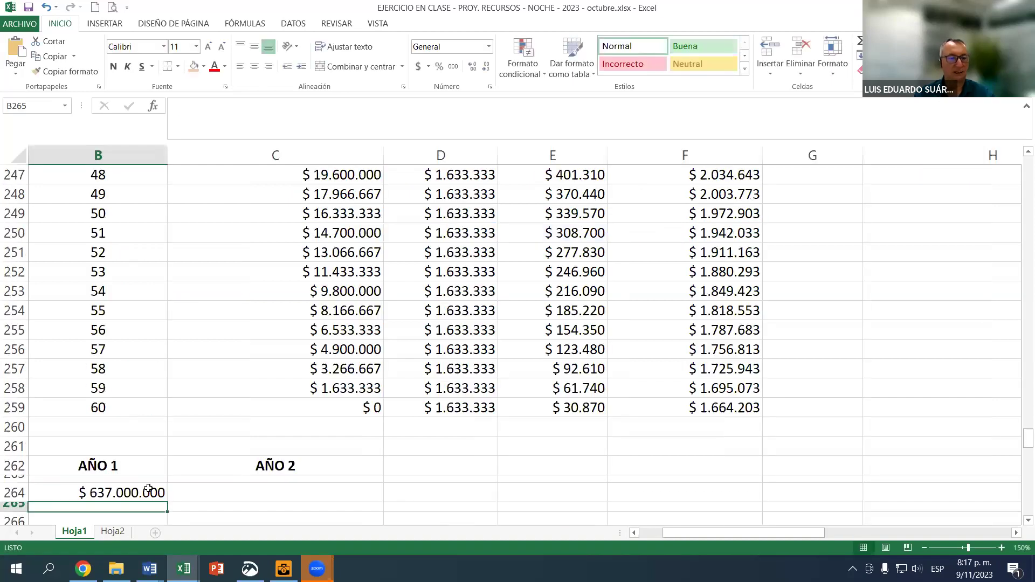
# Copy the year 1 Ventas formula across to the AÑO 2 column.
pyautogui.click(148, 492)
pyautogui.moveTo(251, 499); pyautogui.dragTo(301, 490)
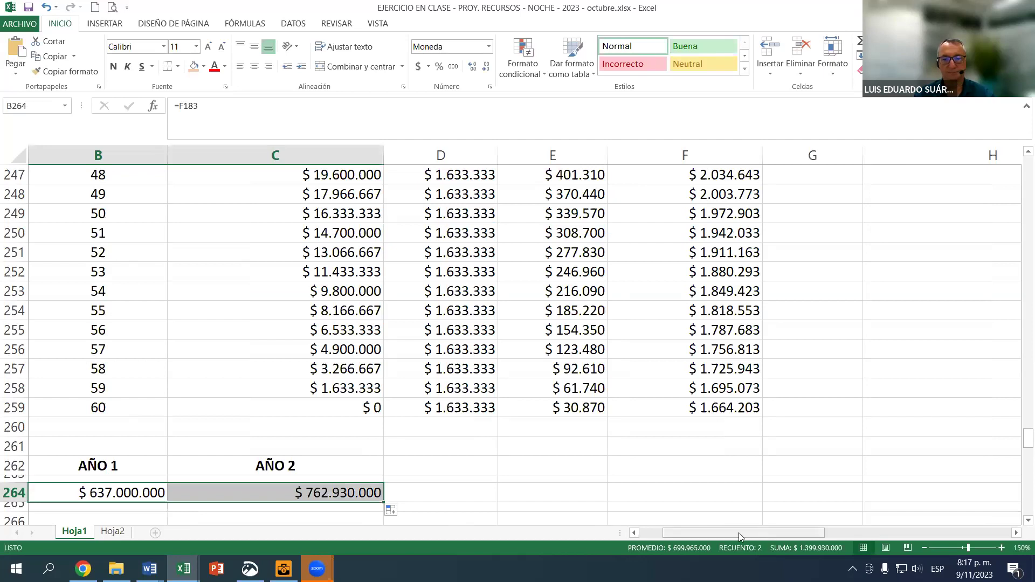
pyautogui.hscroll(-2, 497, 467)
pyautogui.scroll(-2, 198, 459)
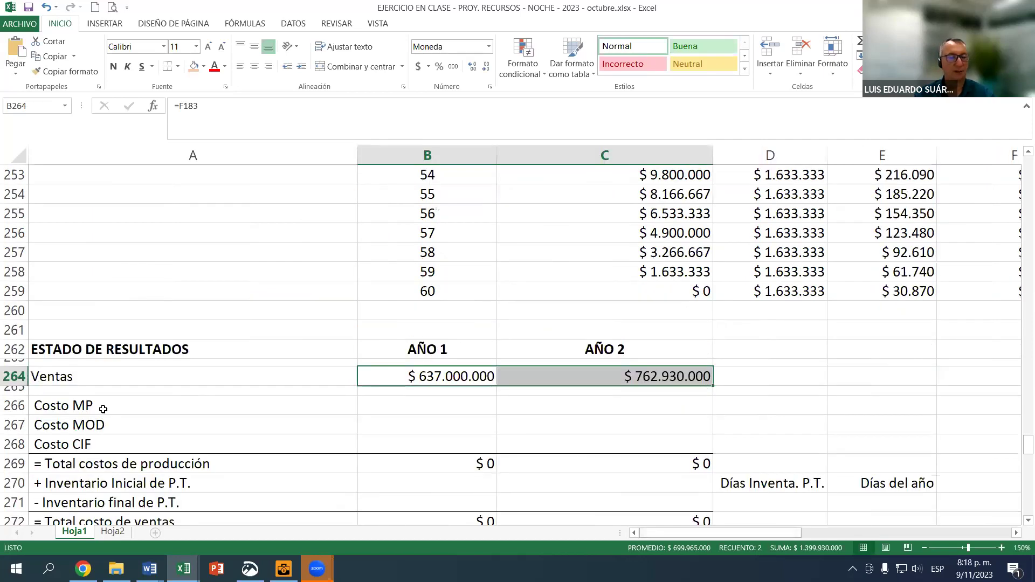
# Link the year 1 Costo MP cell to the year 1 Costo M.P. / año figure with =B23.
pyautogui.click(104, 410)
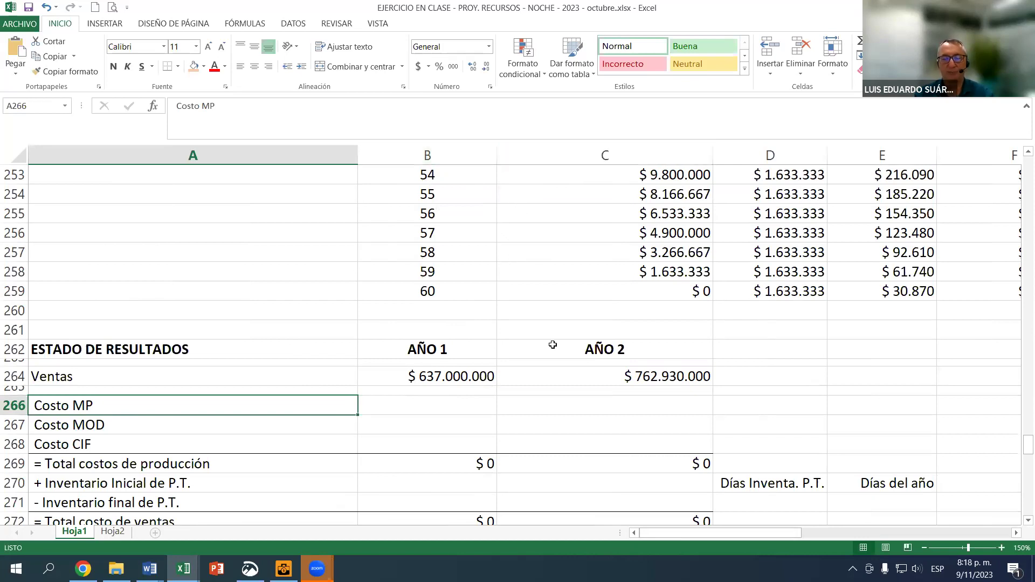
pyautogui.click(447, 407)
pyautogui.write('=')
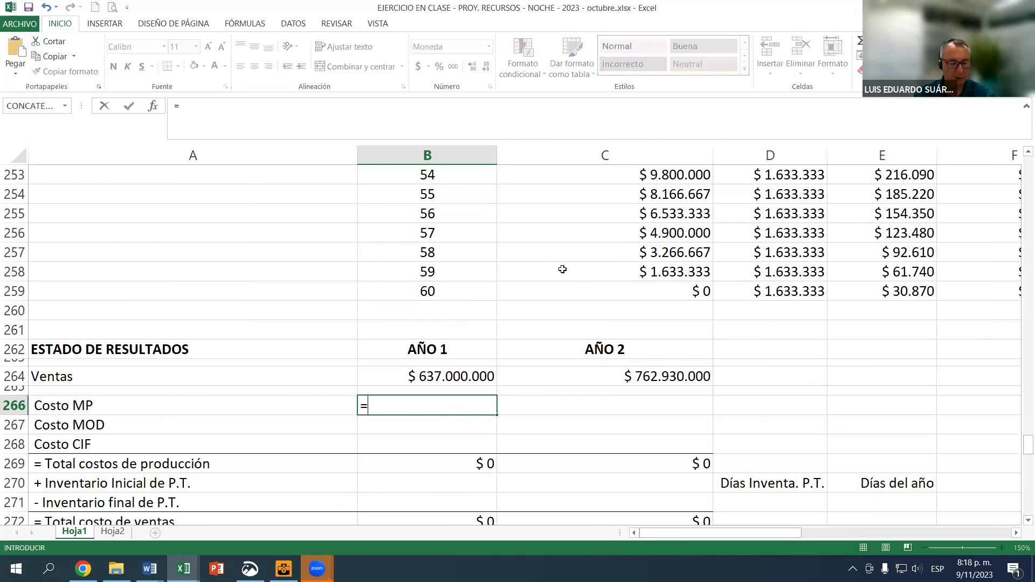
pyautogui.hotkey('ctrl', 'Home')
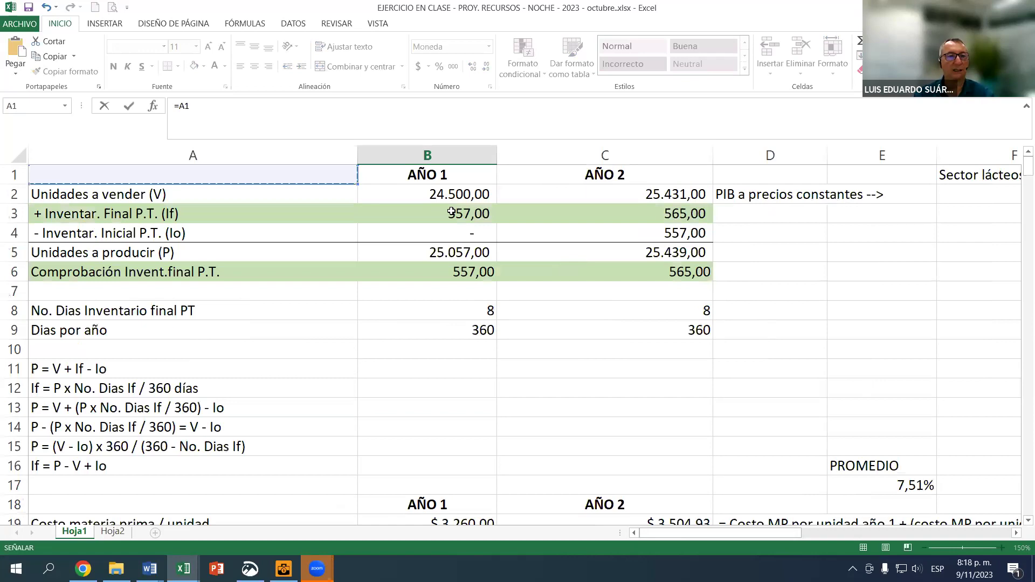
pyautogui.scroll(-2, 455, 300)
pyautogui.scroll(-2, 454, 300)
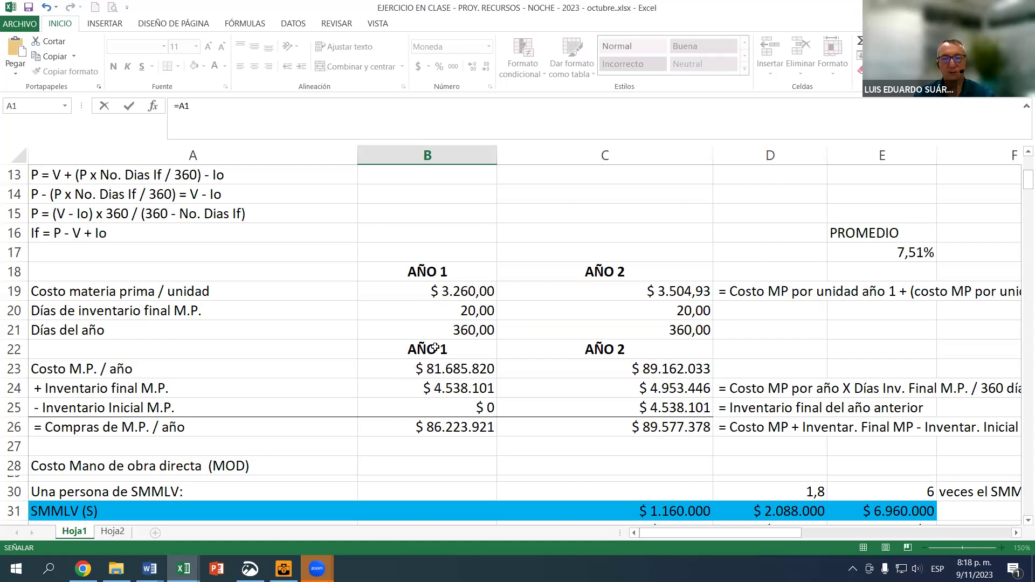
pyautogui.click(428, 370)
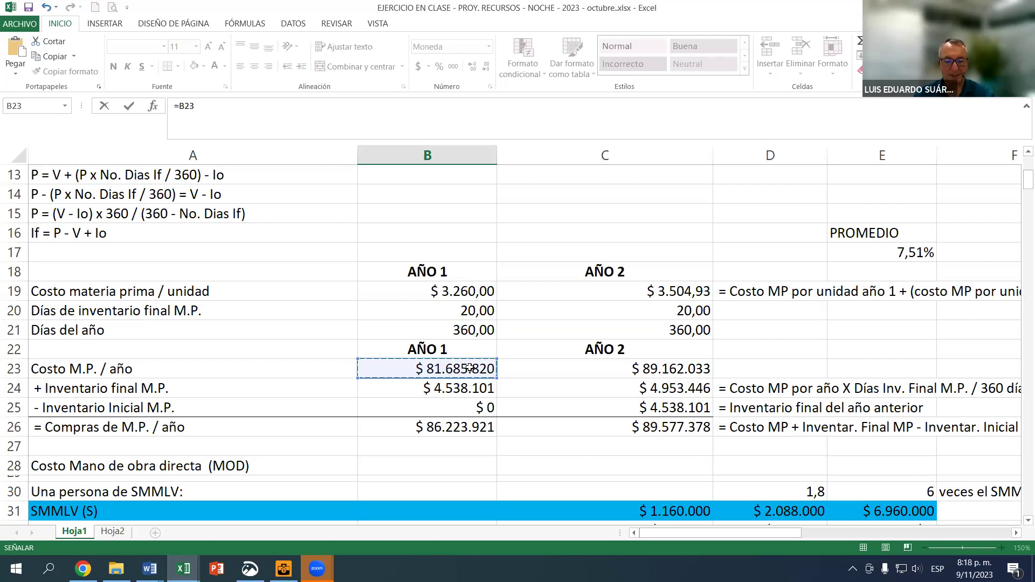
pyautogui.press('Return')
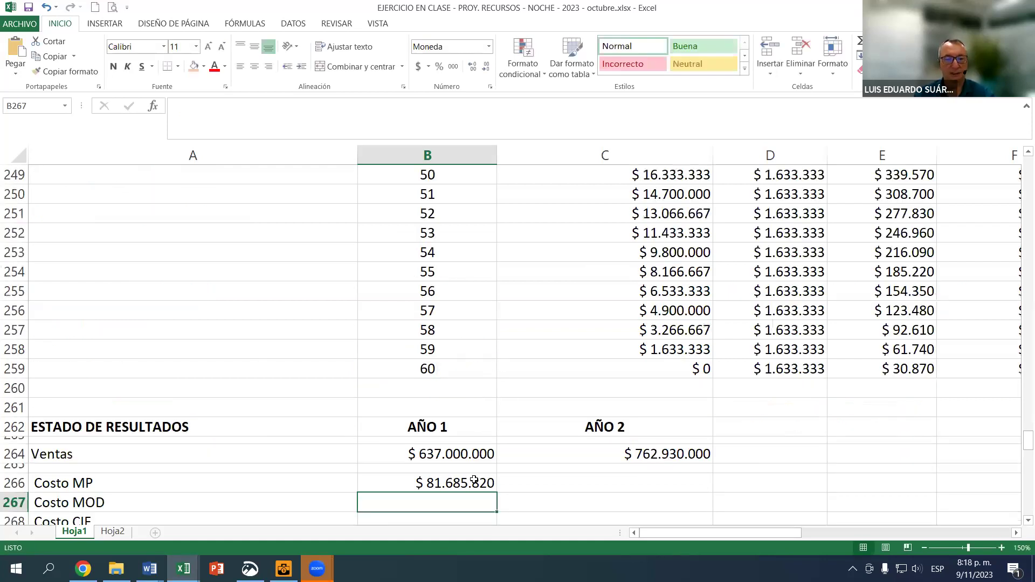
# Copy the year 1 Costo MP formula across to the AÑO 2 column and check the references in both cells.
pyautogui.click(474, 480)
pyautogui.moveTo(495, 494); pyautogui.dragTo(615, 488)
pyautogui.scroll(-1, 483, 427)
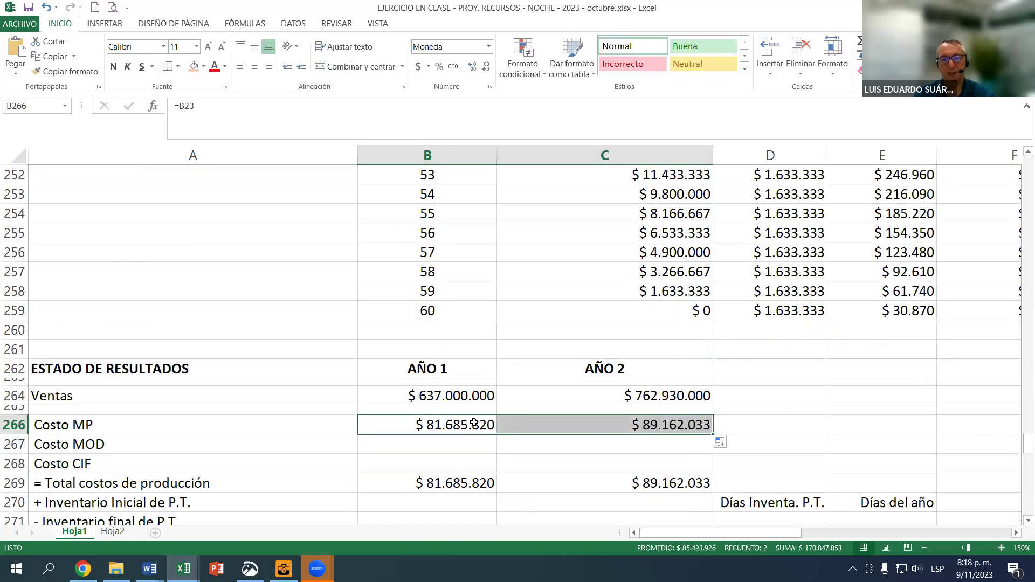
pyautogui.click(474, 424)
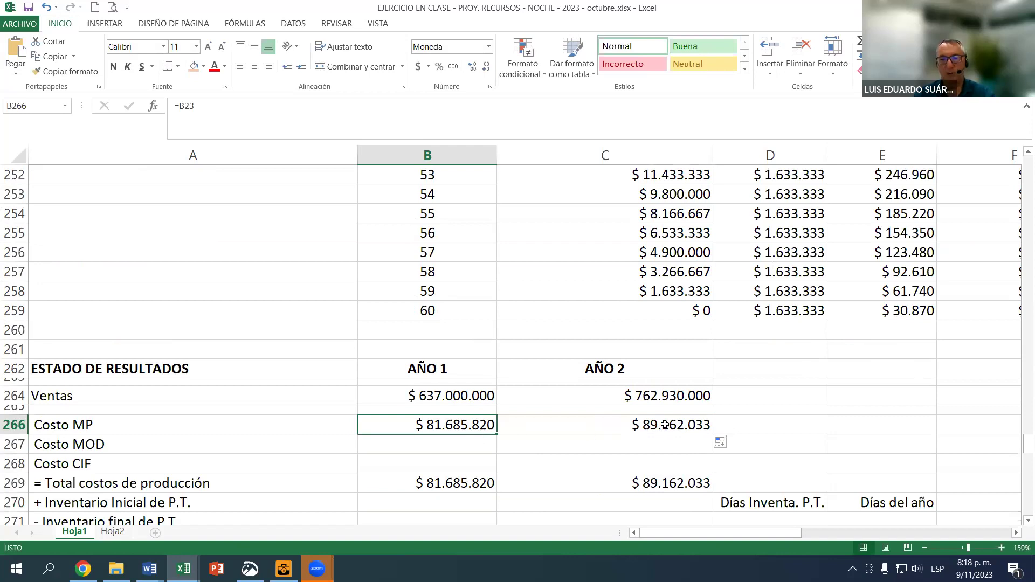
pyautogui.click(644, 423)
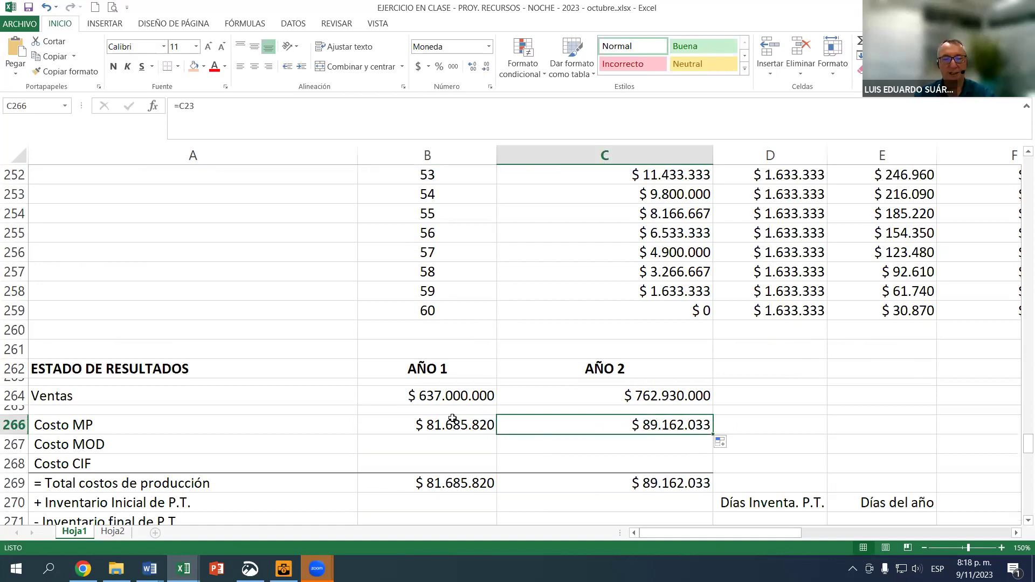
# Link the year 1 Costo MOD cell of the ESTADO DE RESULTADOS to the year 1 TOTAL COSTO MOD figure with =B105.
pyautogui.scroll(-1, 436, 446)
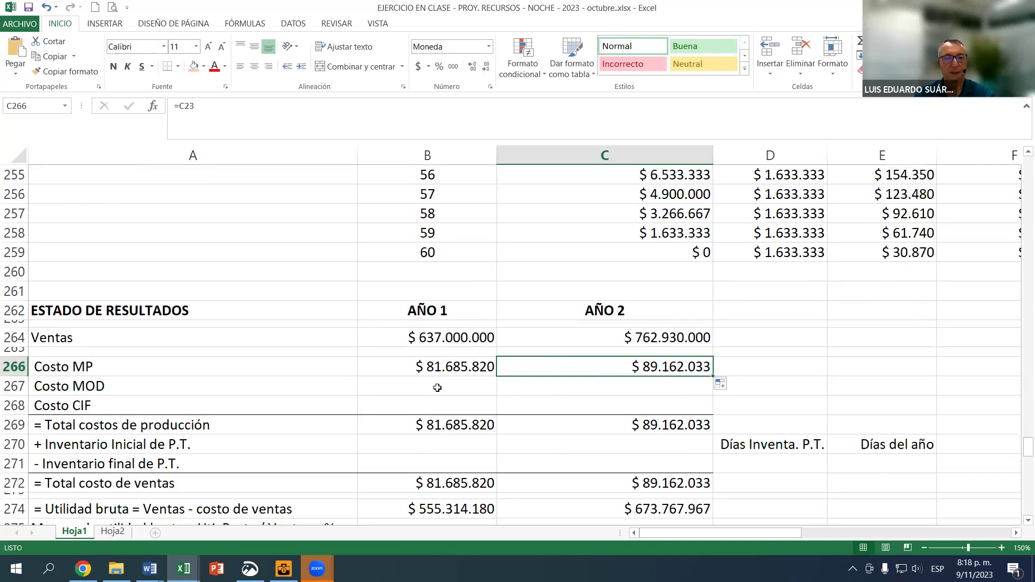
pyautogui.click(438, 389)
pyautogui.write('=')
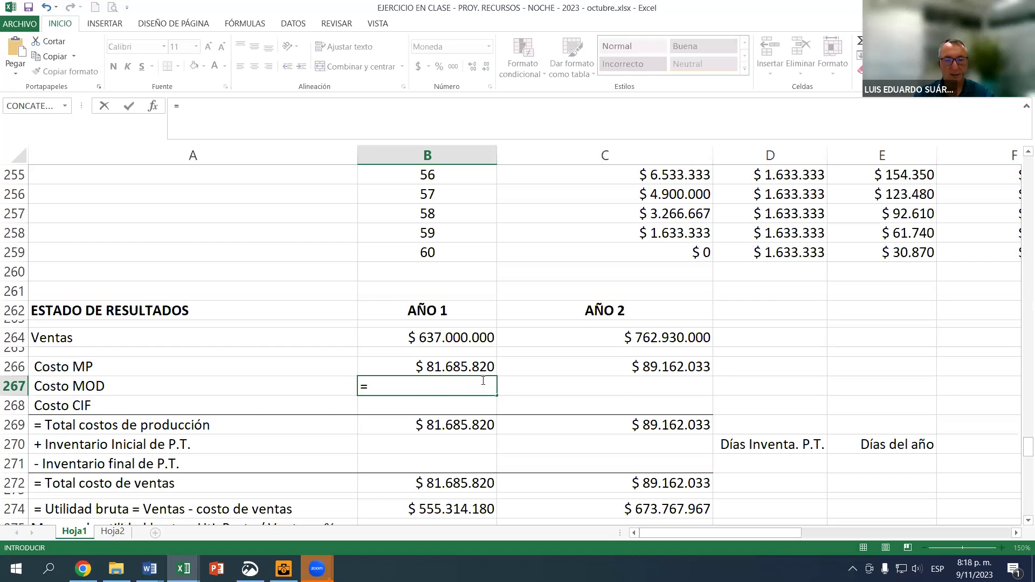
pyautogui.press('End')
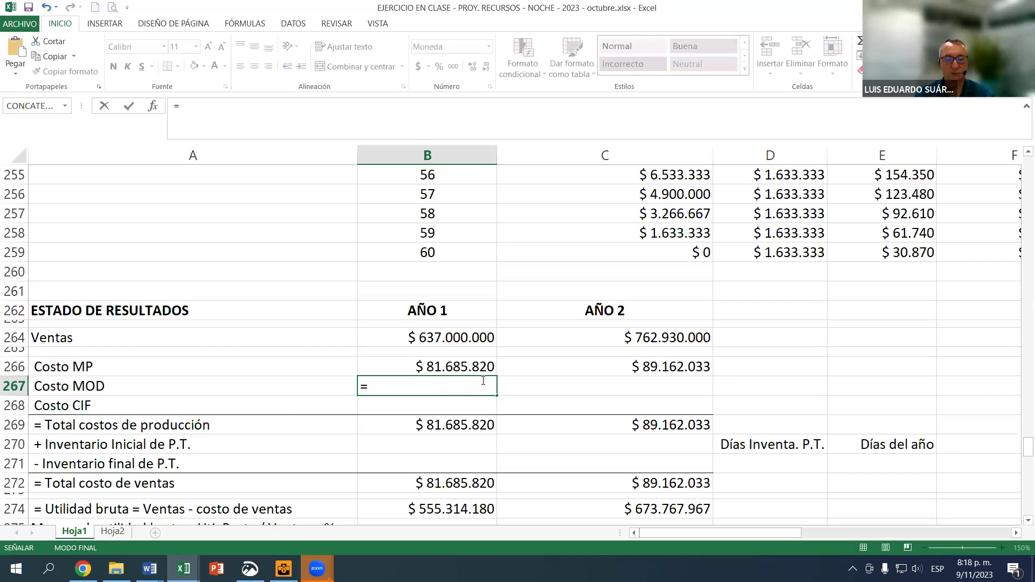
pyautogui.press('pageup')
pyautogui.press('pageup')
pyautogui.press('pageup')
pyautogui.press('pageup')
pyautogui.press('pageup')
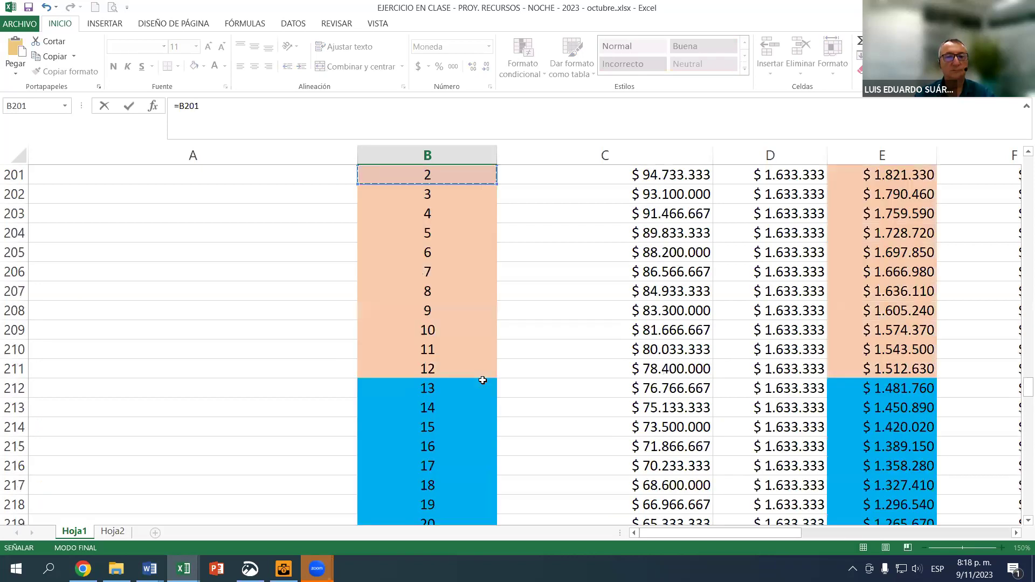
pyautogui.press('pageup')
pyautogui.press('pageup')
pyautogui.press('pageup')
pyautogui.press('pageup')
pyautogui.press('pageup')
pyautogui.press('pageup')
pyautogui.press('pageup')
pyautogui.press('pageup')
pyautogui.press('pageup')
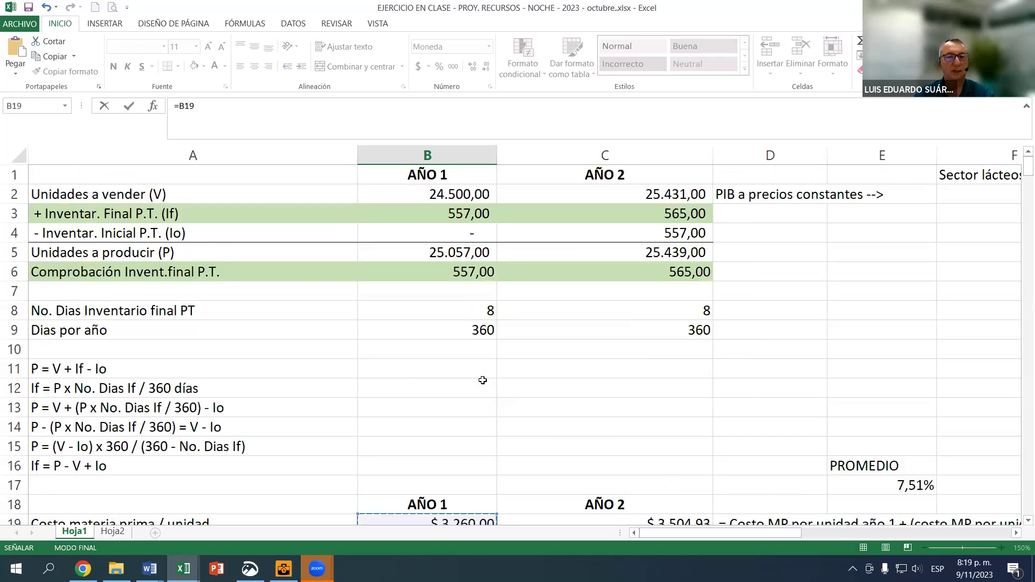
pyautogui.press('pagedown')
pyautogui.press('pagedown')
pyautogui.press('pagedown')
pyautogui.press('pagedown')
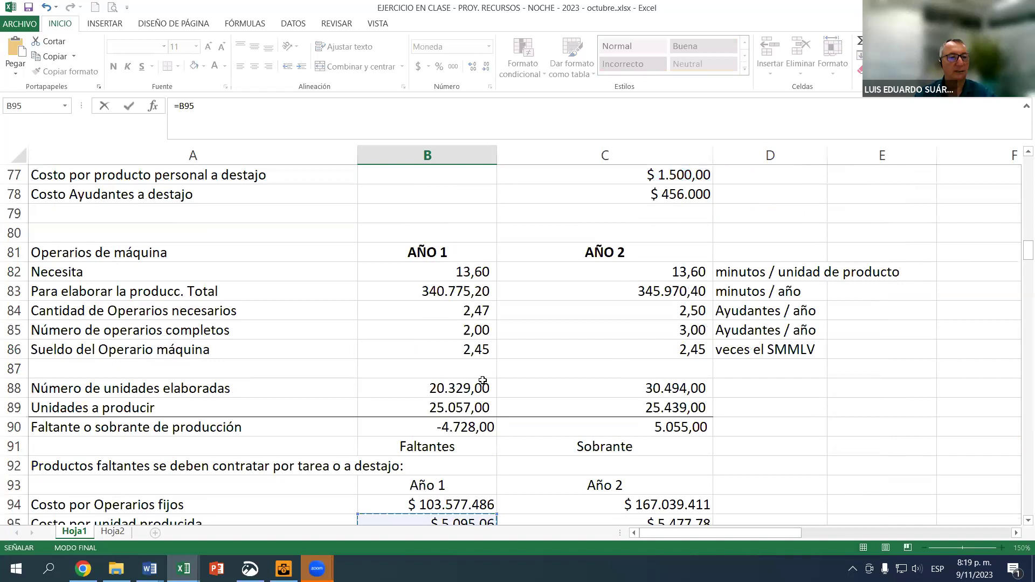
pyautogui.press('pagedown')
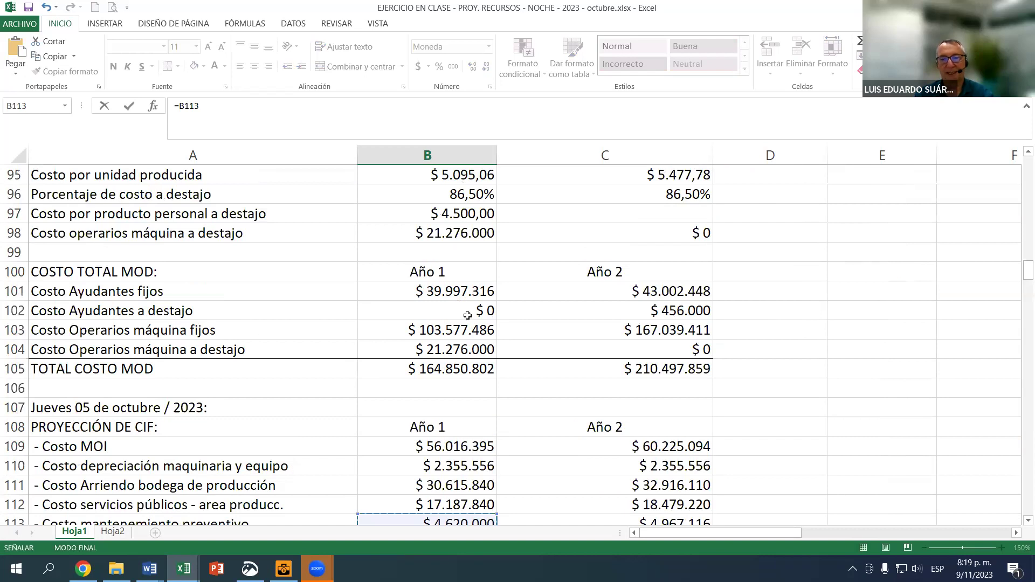
pyautogui.click(466, 371)
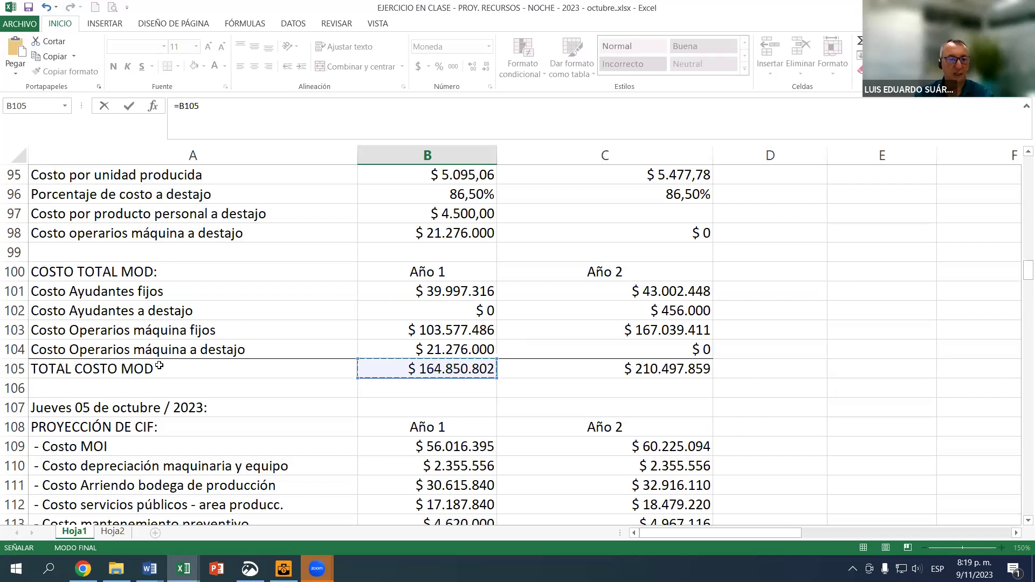
pyautogui.press('Return')
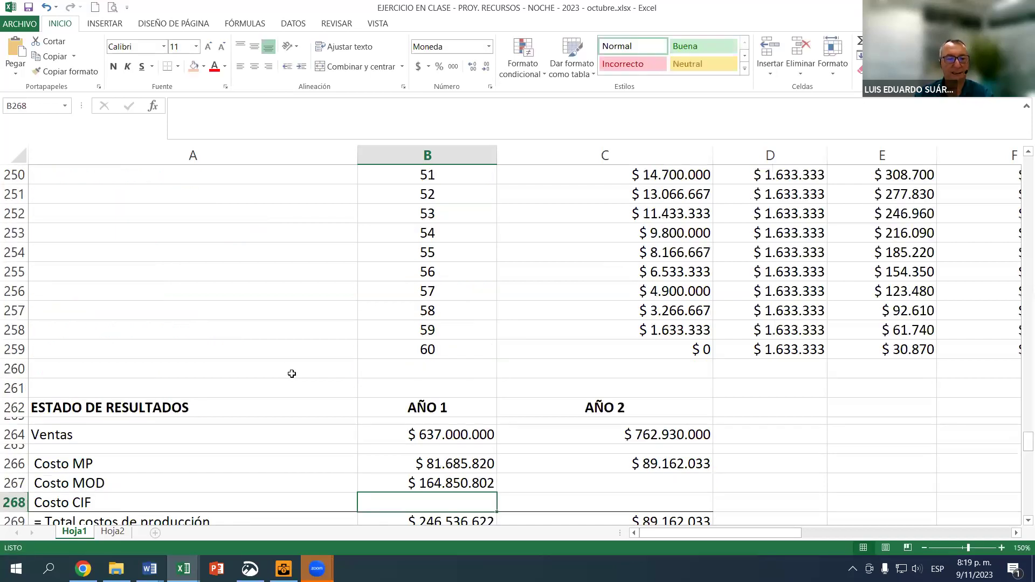
# Copy the year 1 Costo MOD formula across to the AÑO 2 column and check the copied reference.
pyautogui.click(427, 483)
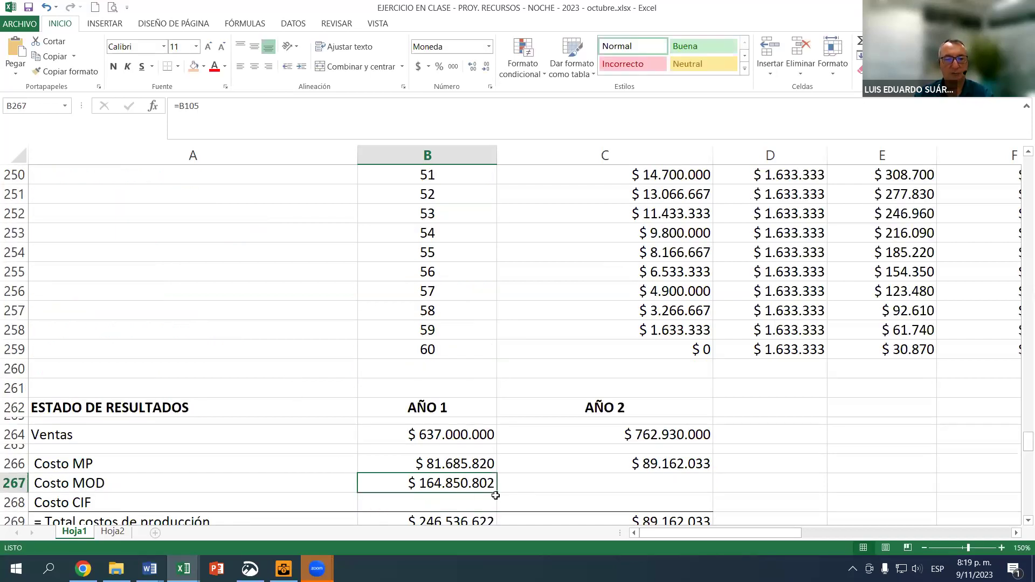
pyautogui.moveTo(496, 494); pyautogui.dragTo(604, 484)
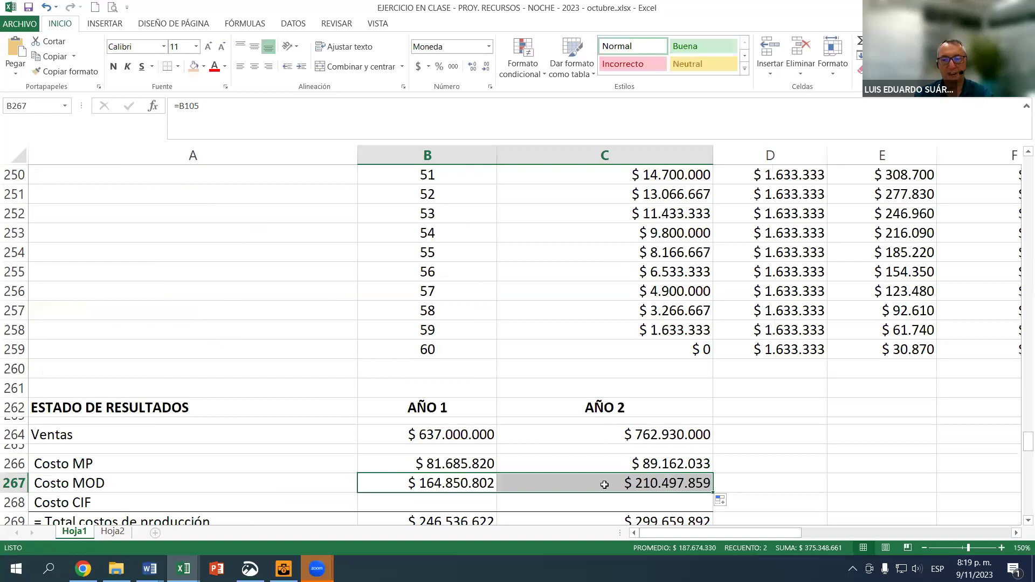
pyautogui.click(654, 488)
# Link the year 1 Costo CIF cell to the year 1 Costo CIF figure with =B144 and copy the formula to AÑO 2.
pyautogui.scroll(-1, 641, 474)
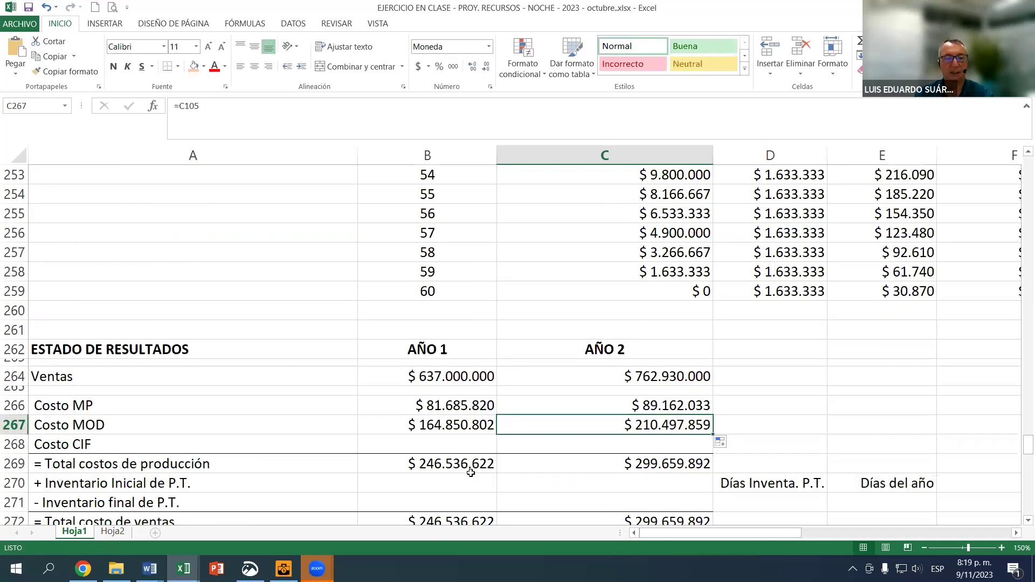
pyautogui.click(445, 440)
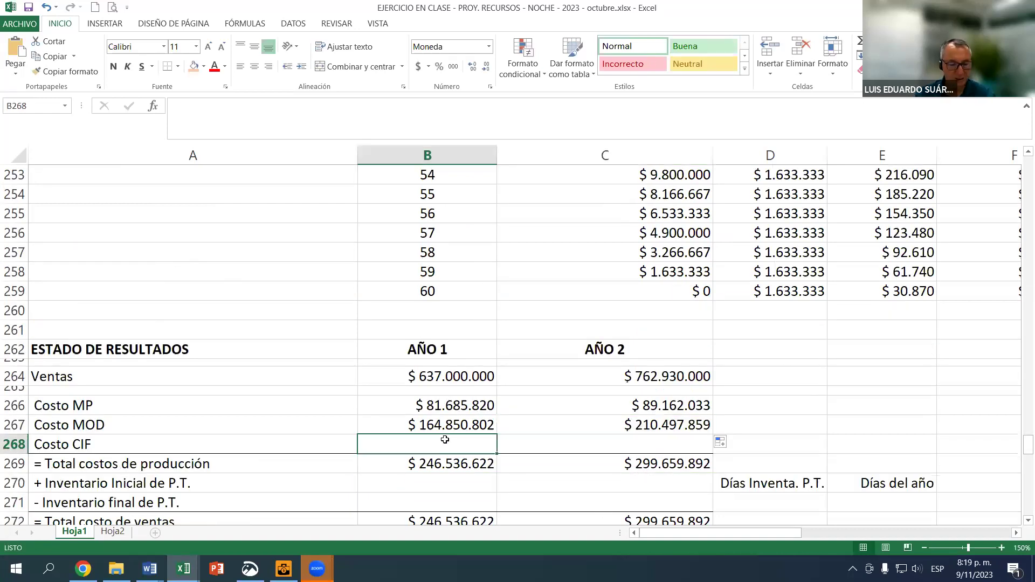
pyautogui.write('=')
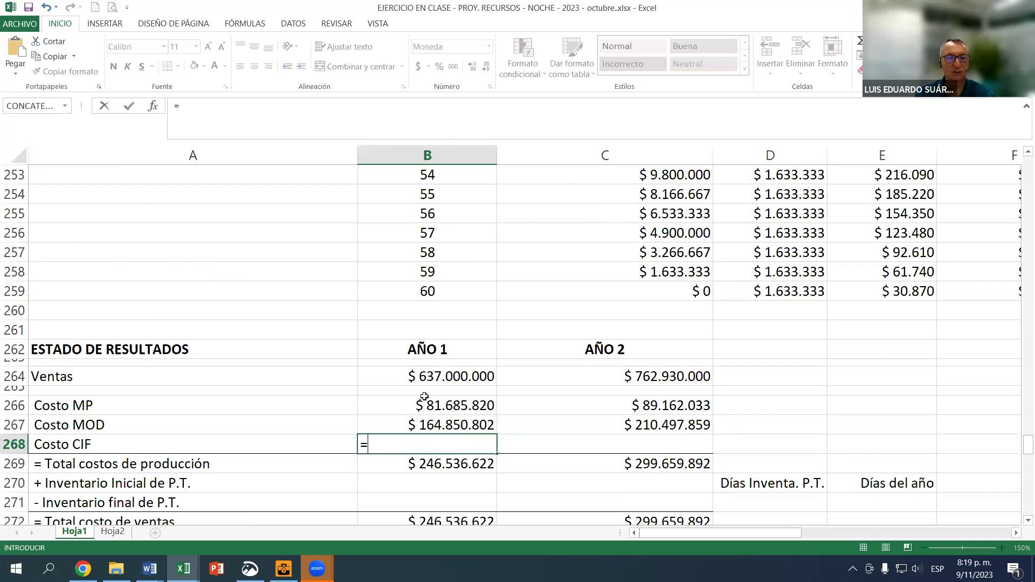
pyautogui.scroll(15, 424, 396)
pyautogui.scroll(18, 424, 396)
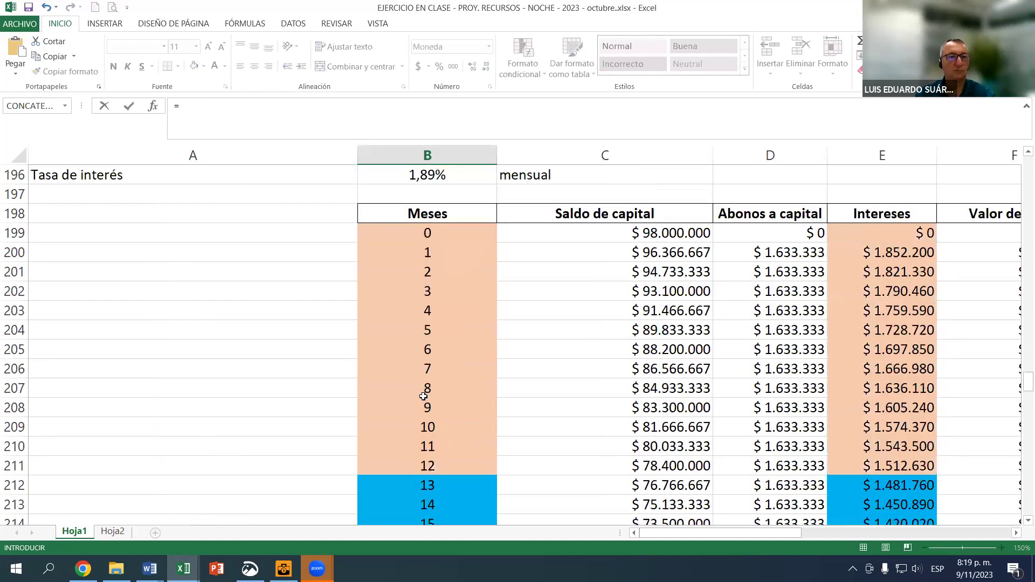
pyautogui.scroll(5, 424, 396)
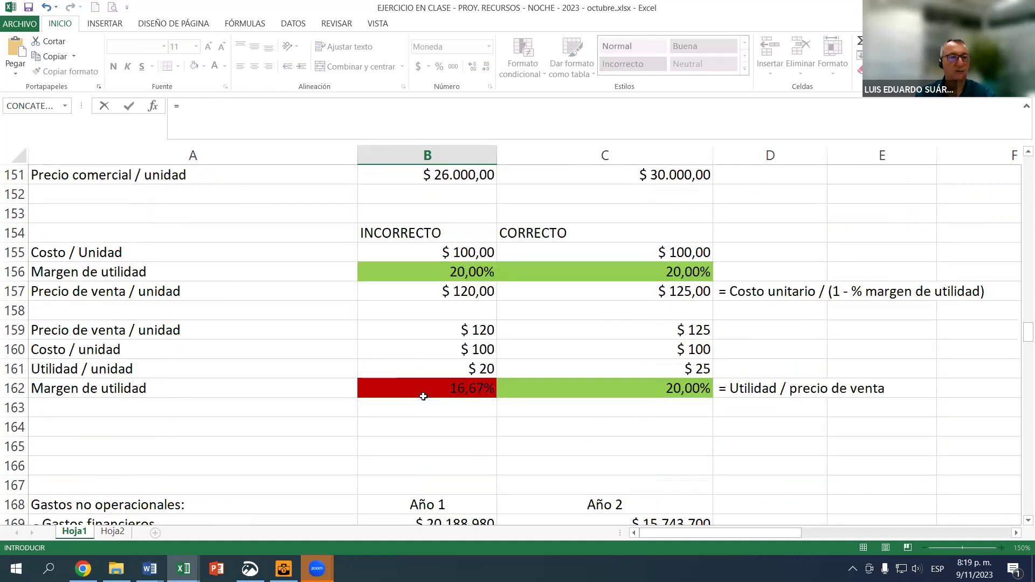
pyautogui.scroll(1, 348, 271)
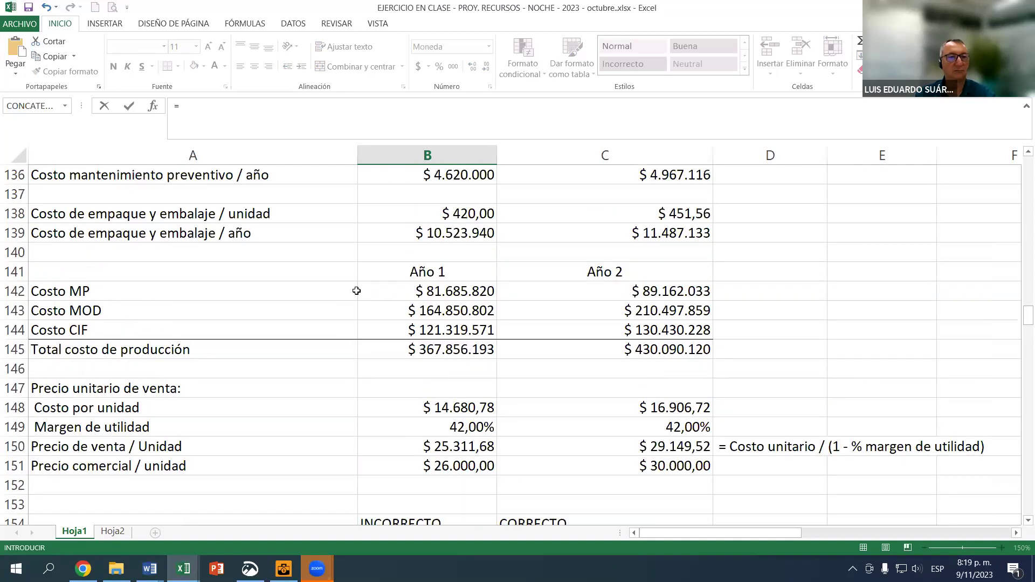
pyautogui.click(426, 331)
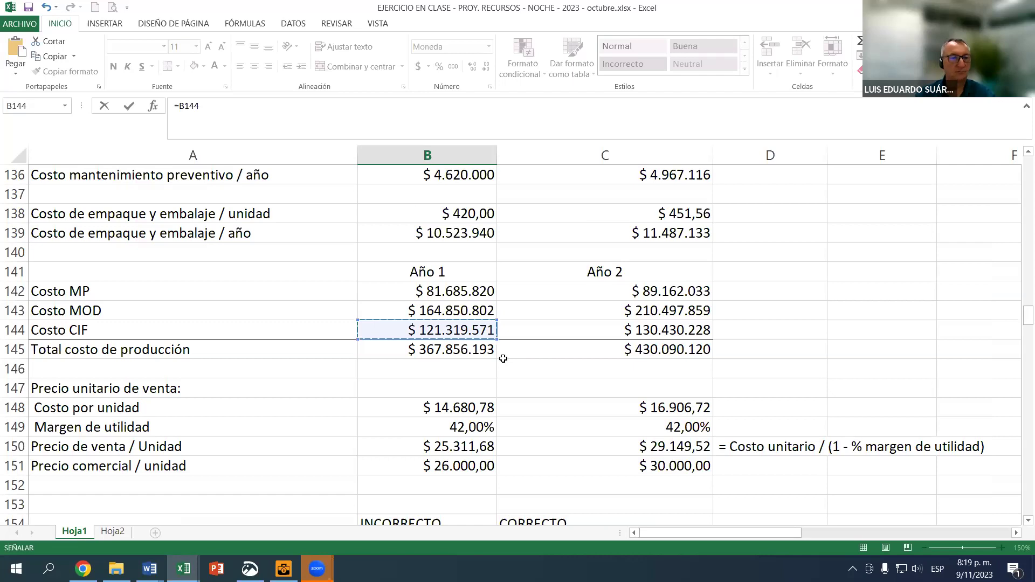
pyautogui.press('Return')
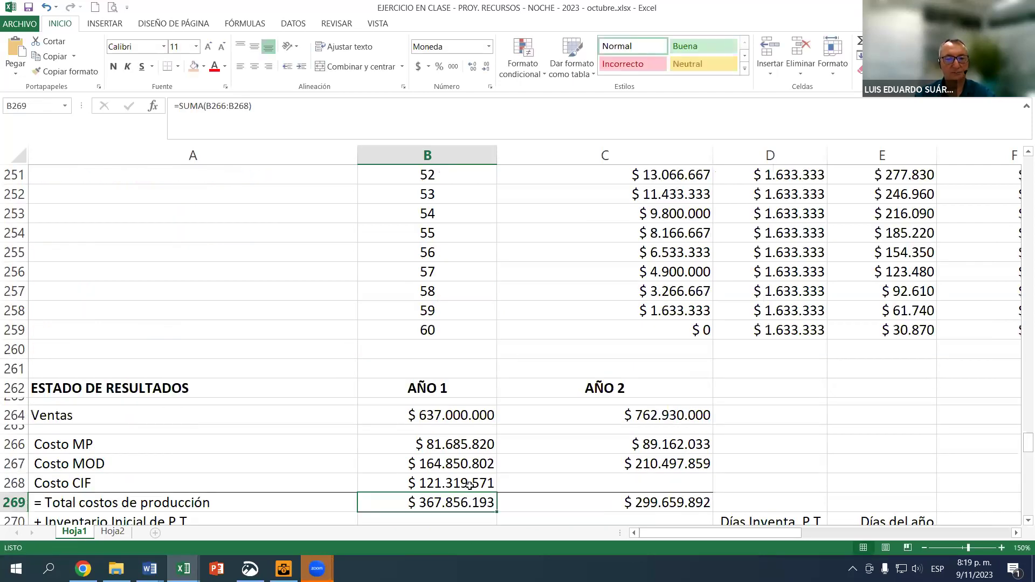
pyautogui.click(469, 485)
pyautogui.moveTo(497, 492); pyautogui.dragTo(679, 487)
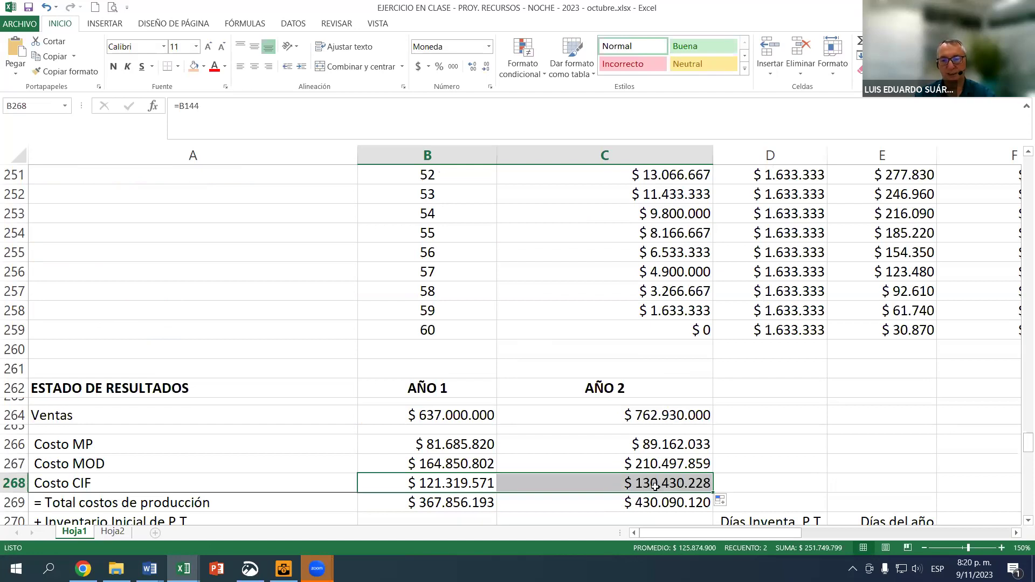
# Clear the existing Total costos de producción formulas for both years in row 269.
pyautogui.scroll(-1, 489, 481)
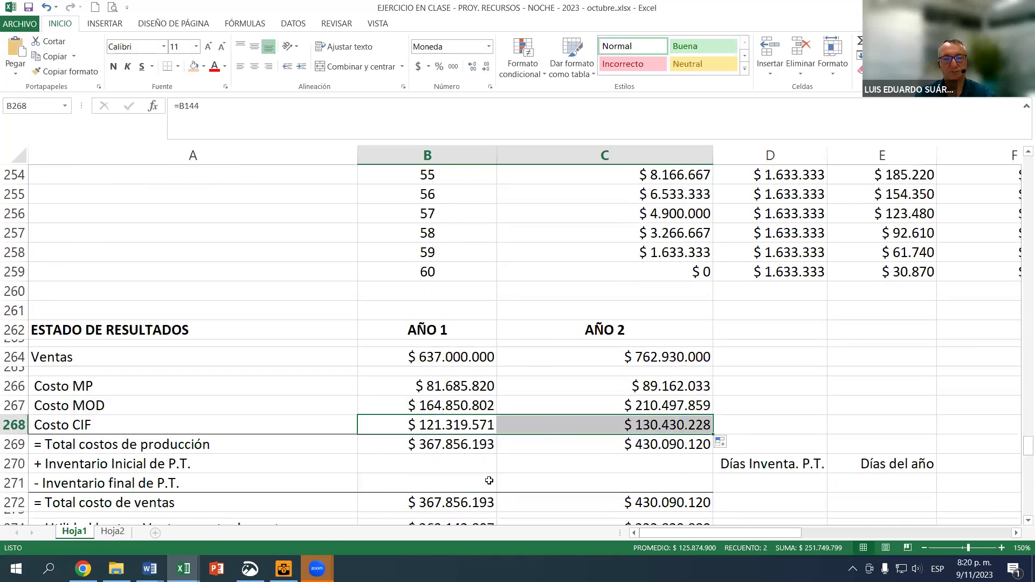
pyautogui.click(442, 445)
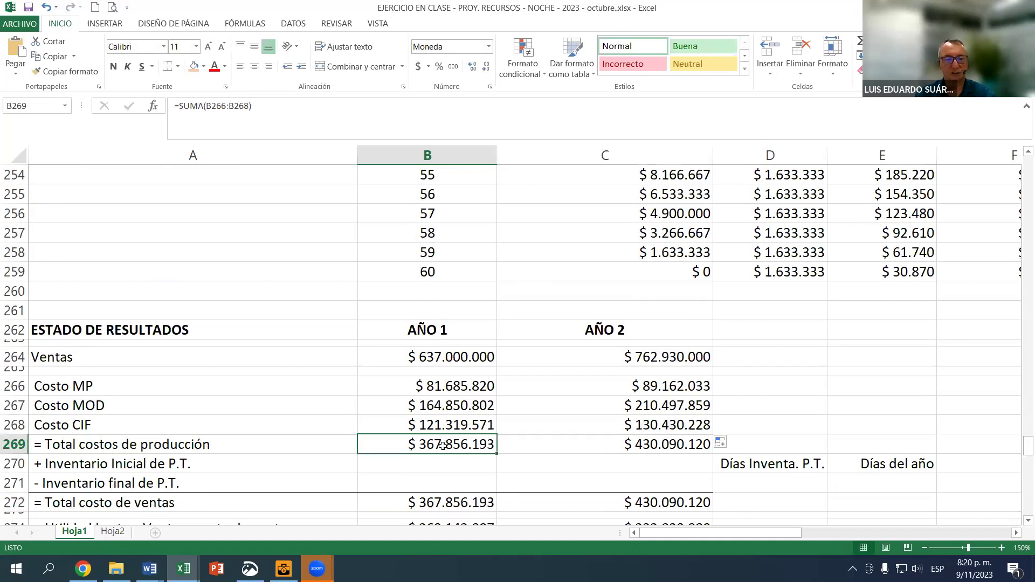
pyautogui.hotkey('shift', 'Right')
pyautogui.press('Delete')
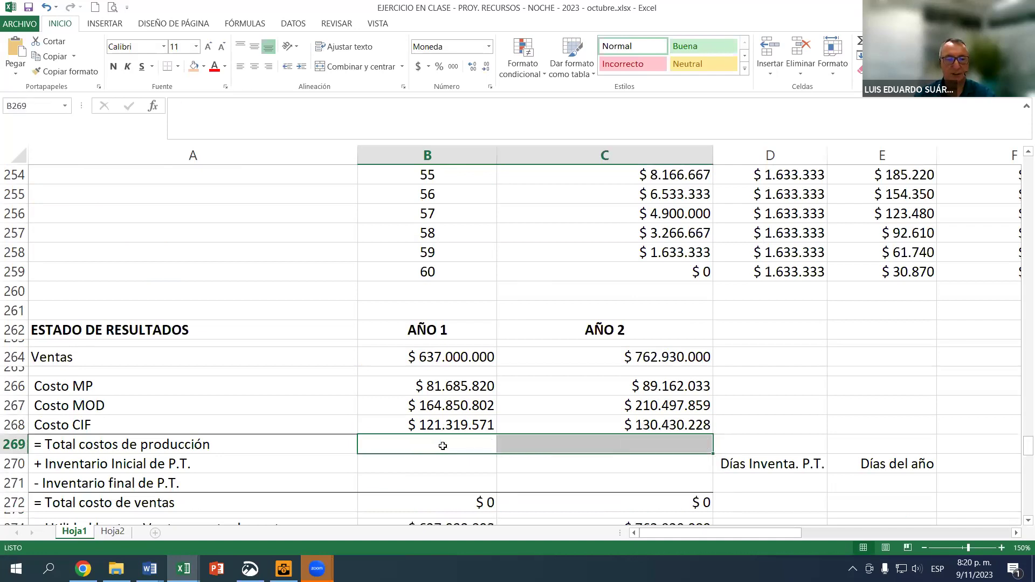
# Total the year 1 production costs in the Total costos de producción cell with =SUMA(B266:B268).
pyautogui.click(446, 444)
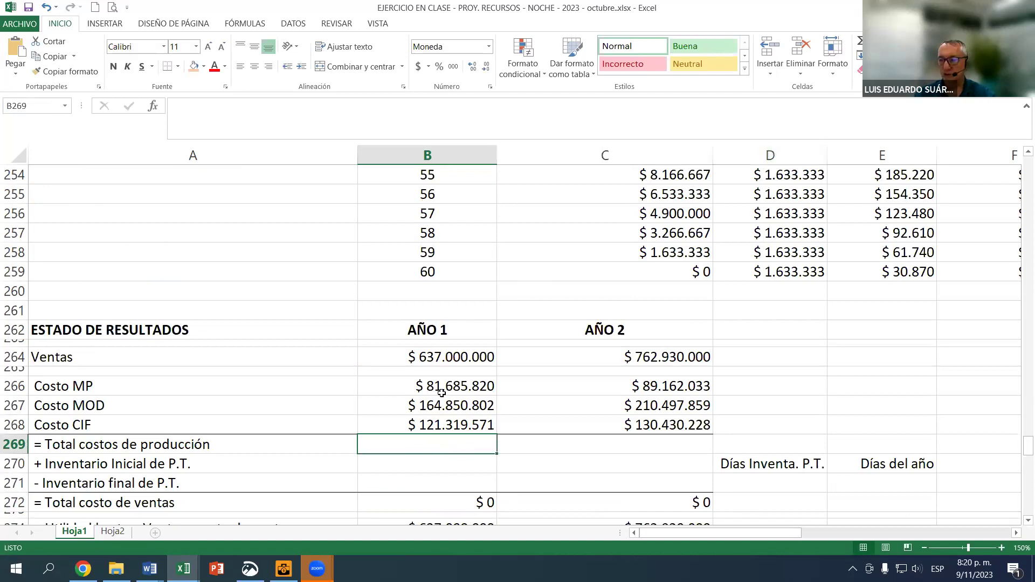
pyautogui.hotkey('alt', '=')
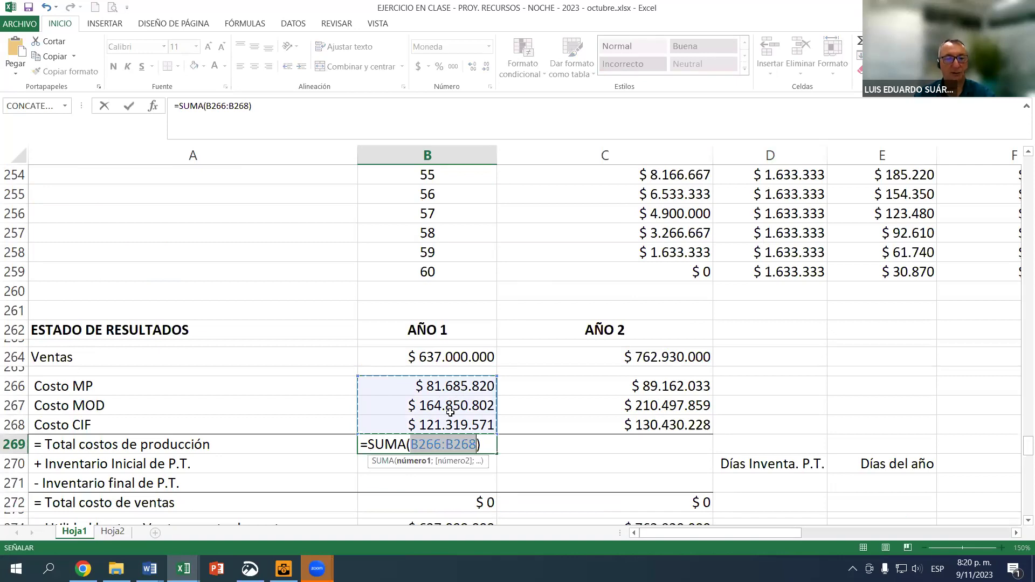
pyautogui.press('Return')
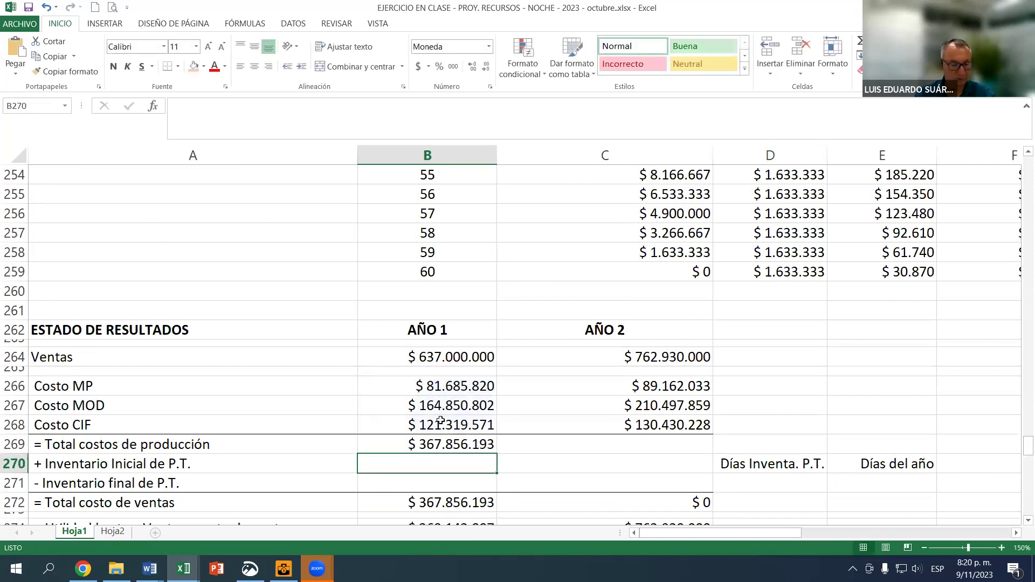
# Copy the year 1 Total costos de producción formula into the AÑO 2 column.
pyautogui.press('Up')
pyautogui.hotkey('ctrl', 'c')
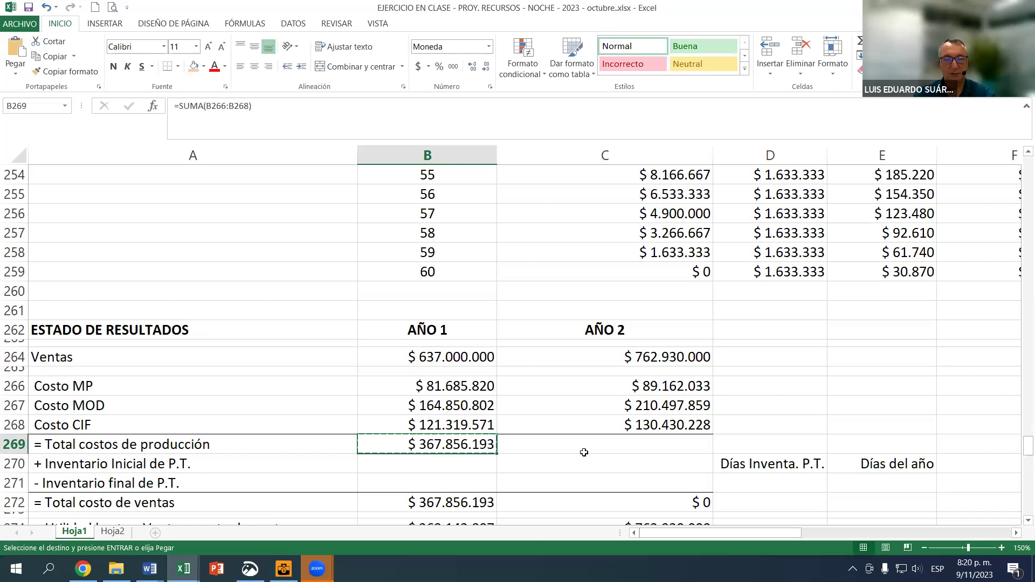
pyautogui.click(600, 448)
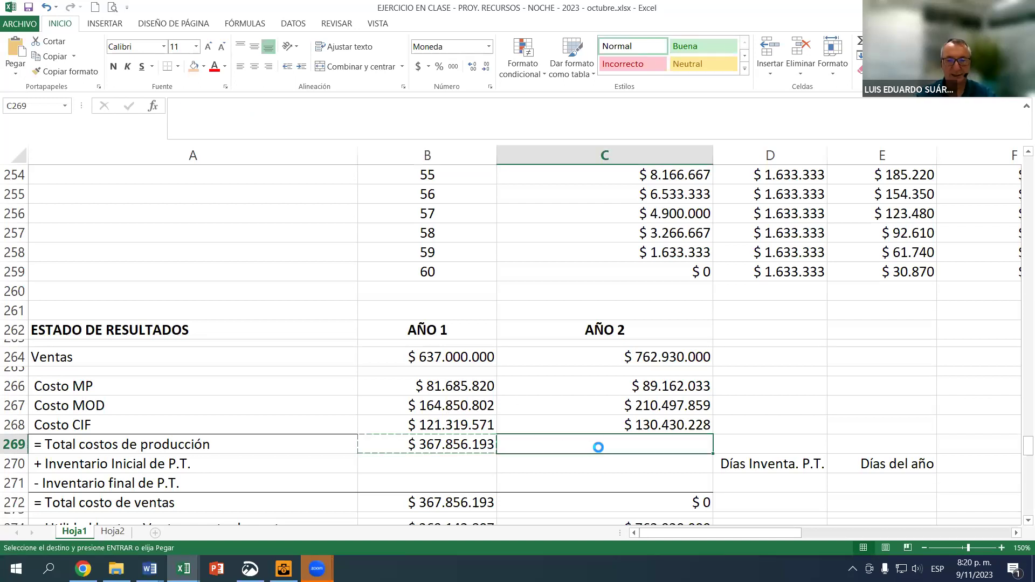
pyautogui.hotkey('ctrl', 'v')
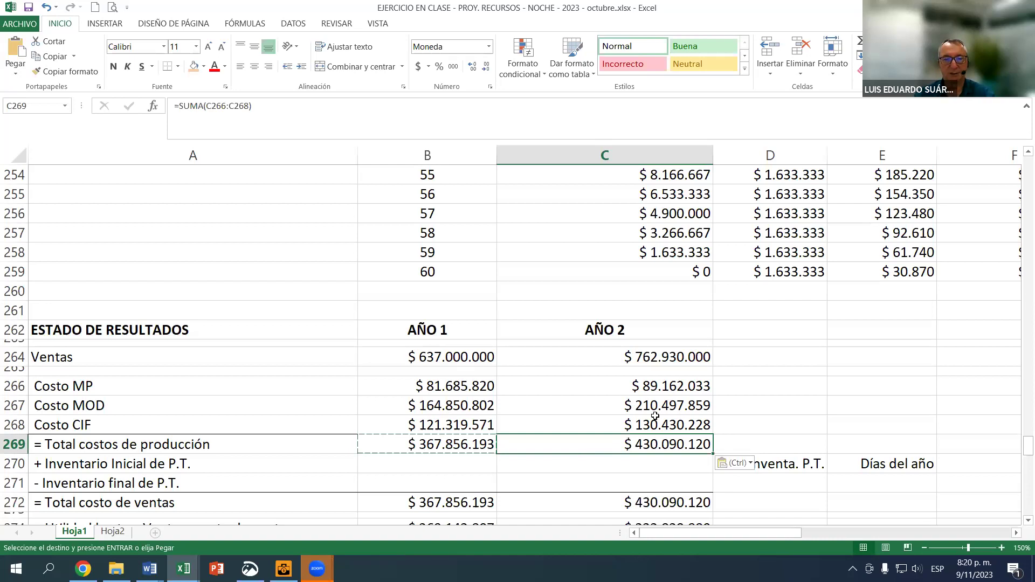
pyautogui.scroll(-1, 668, 405)
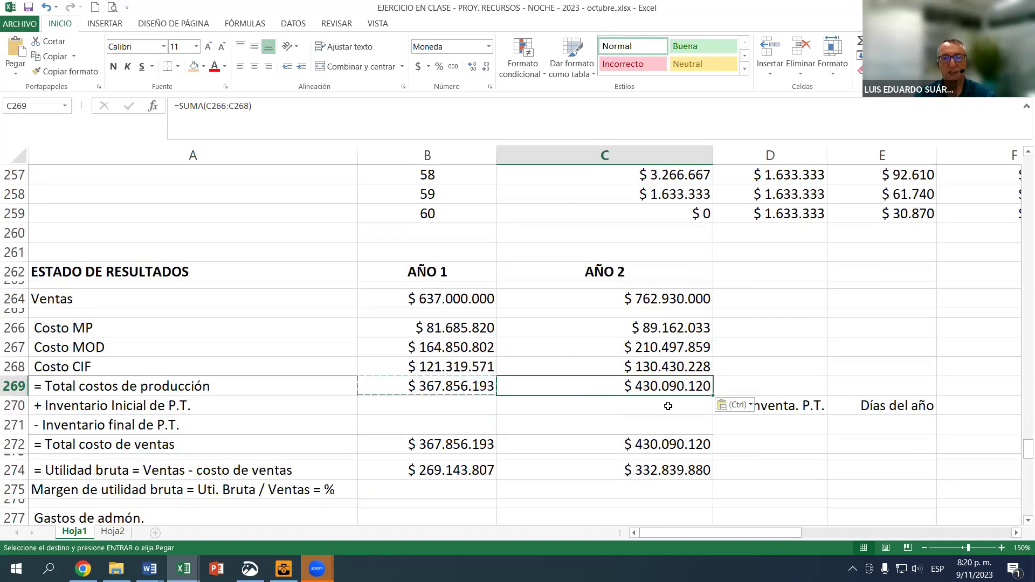
pyautogui.press('Escape')
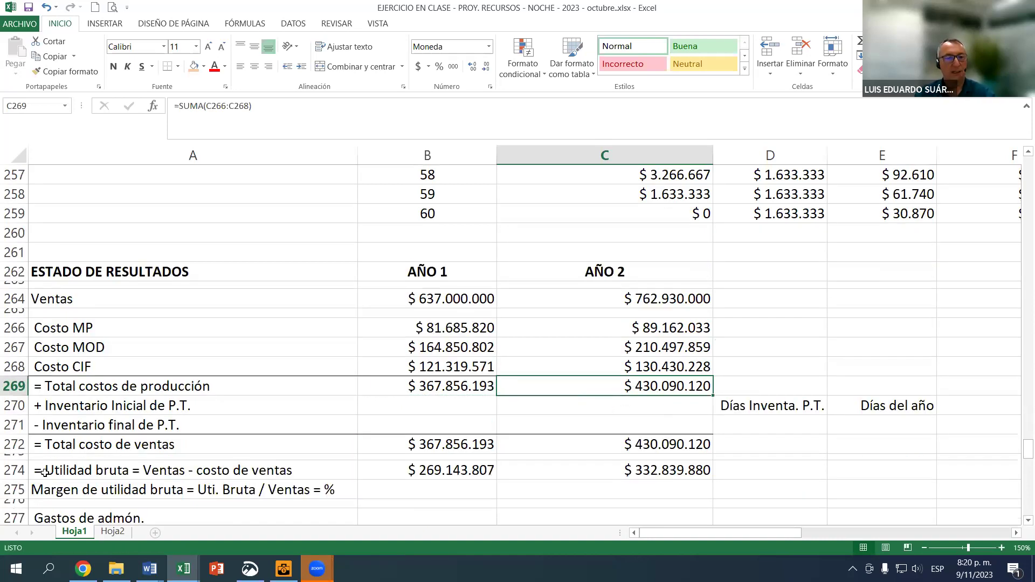
# Enter 0 as the year 1 Inventario Inicial de P.T. in the income statement.
pyautogui.click(103, 411)
pyautogui.click(406, 402)
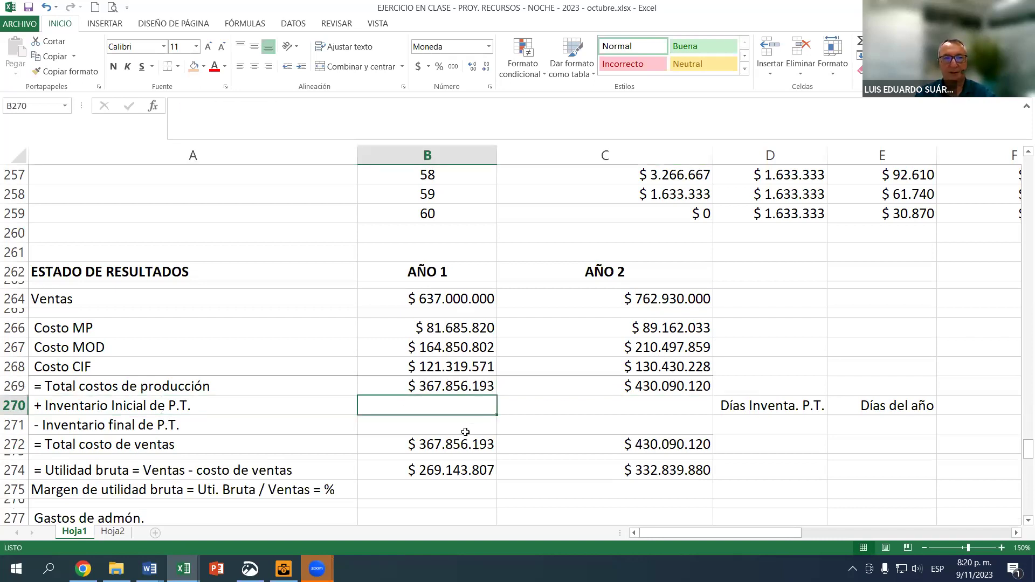
pyautogui.write('0')
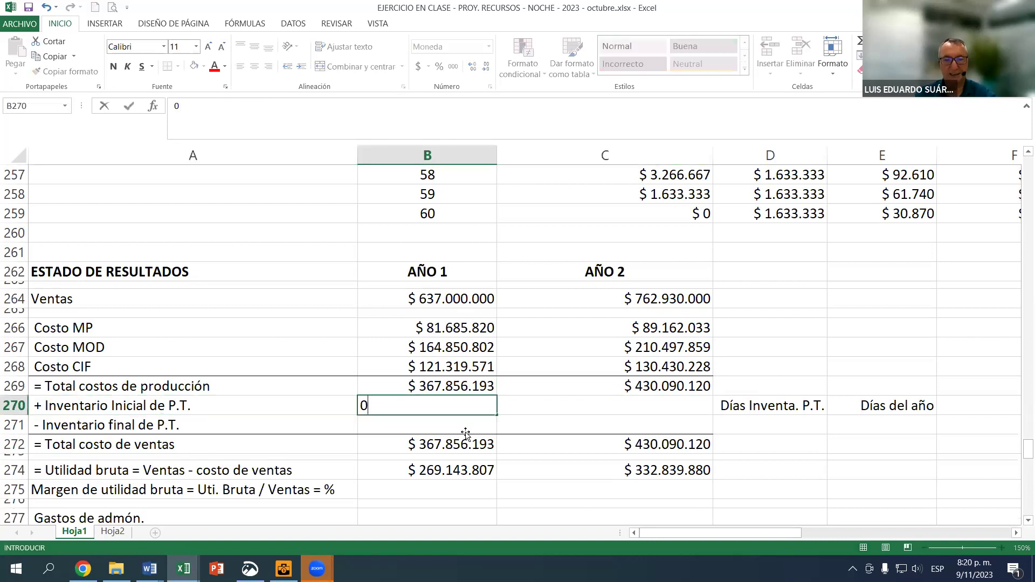
pyautogui.press('Return')
pyautogui.click(457, 403)
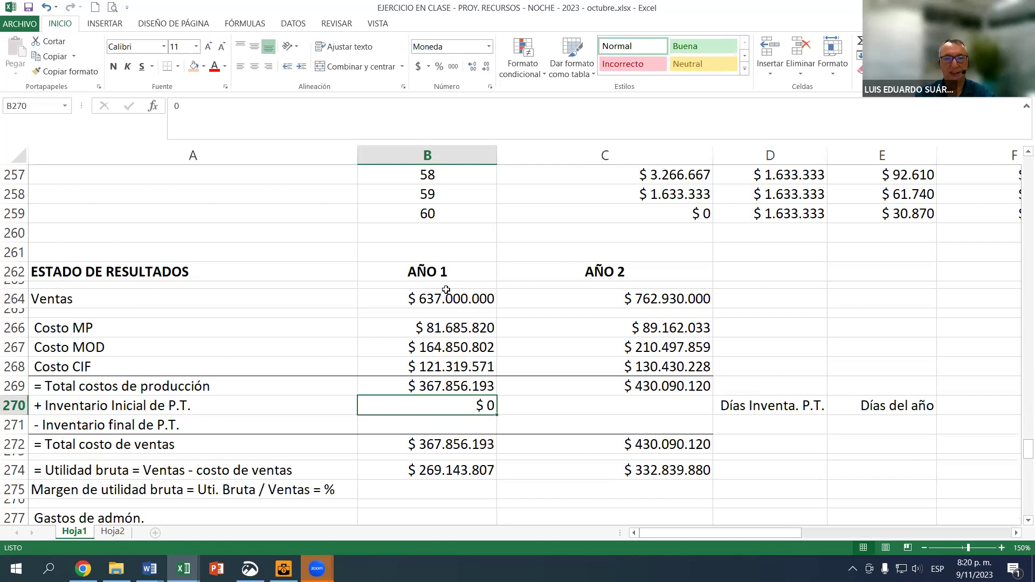
# Correct the finished-goods inventory days label in D270 to read "Días Inventar. P.T.".
pyautogui.click(431, 428)
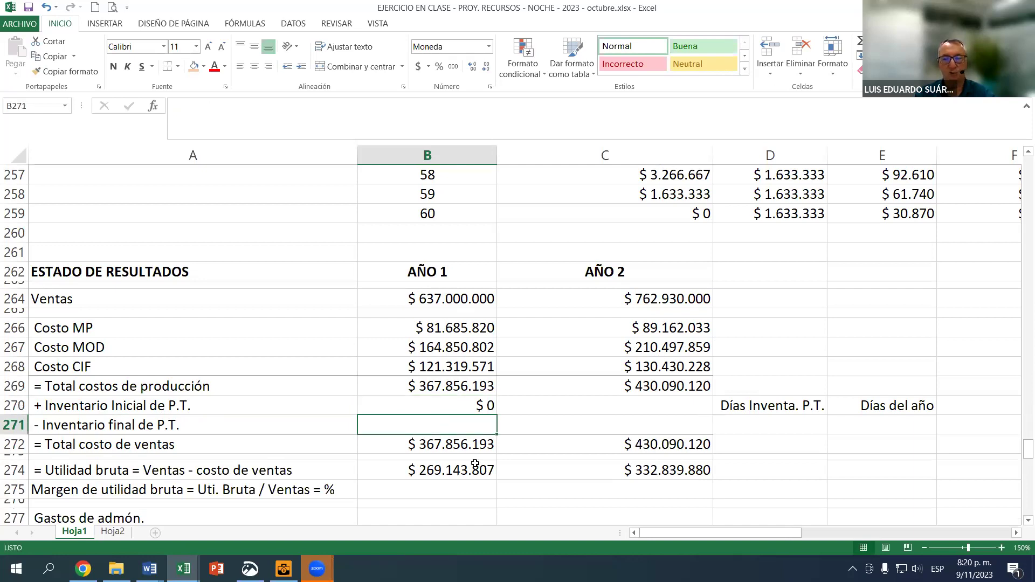
pyautogui.click(762, 408)
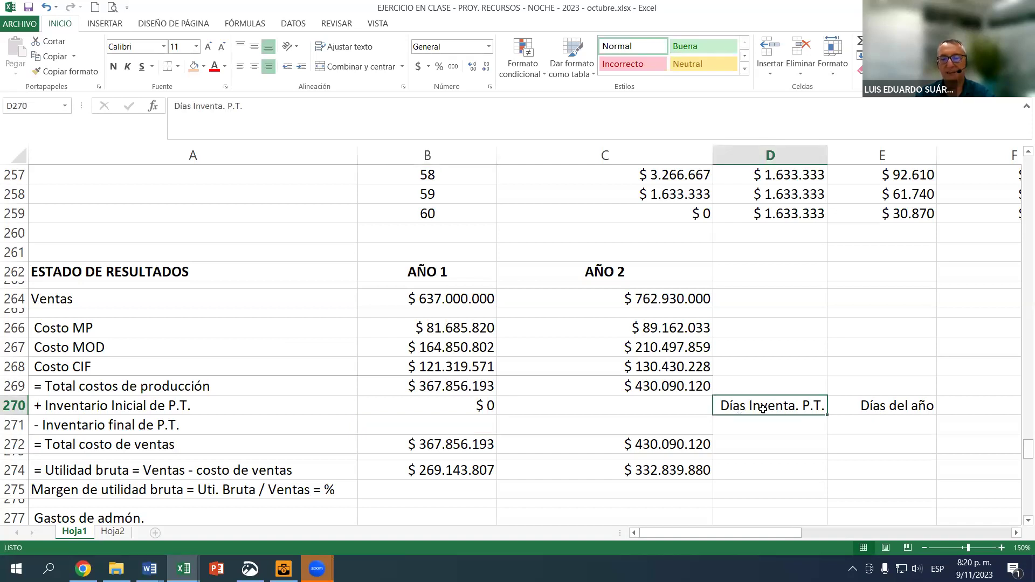
pyautogui.click(227, 107)
pyautogui.write('R')
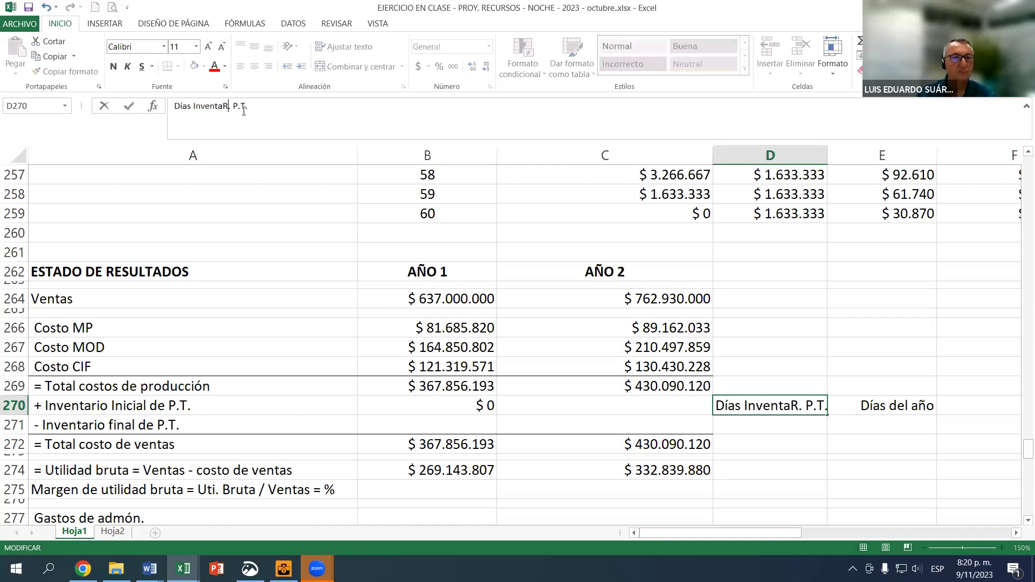
pyautogui.press('BackSpace')
pyautogui.write('r')
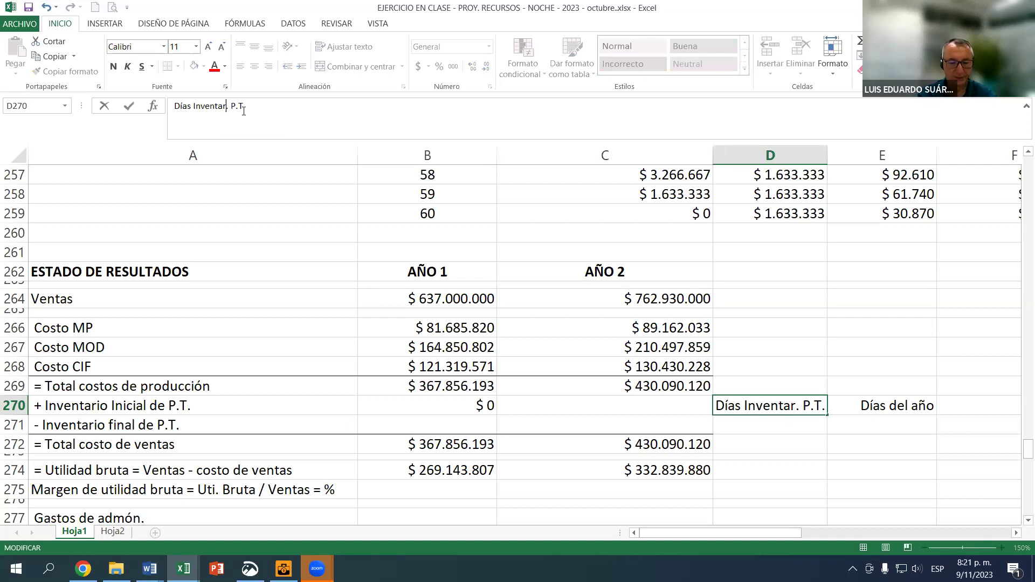
pyautogui.press('Return')
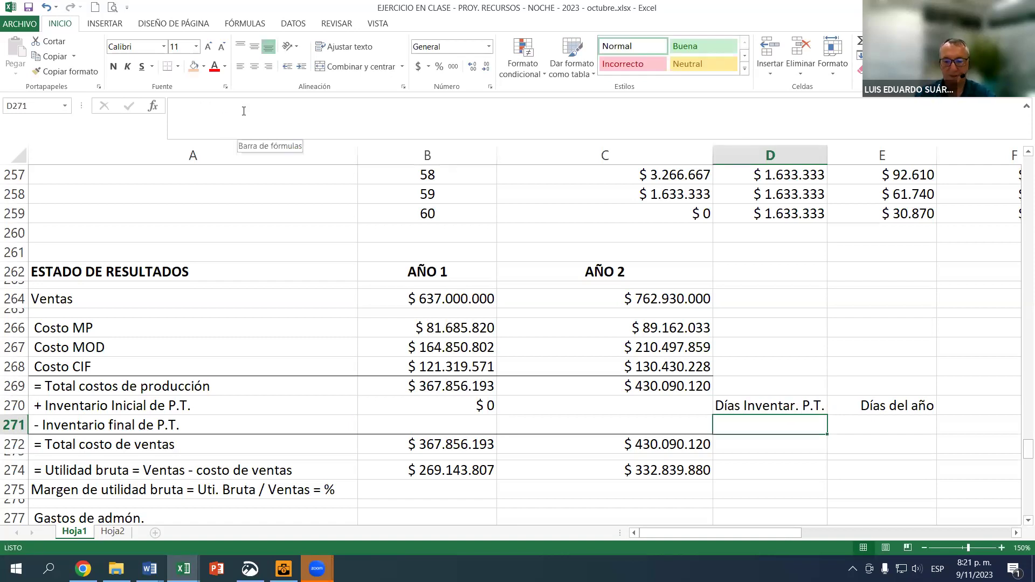
# Link the cell below Días Inventar. P.T. to the year 1 No. Dias Inventario final PT figure with =B8.
pyautogui.press('Up')
pyautogui.press('Right')
pyautogui.press('Down')
pyautogui.press('Left')
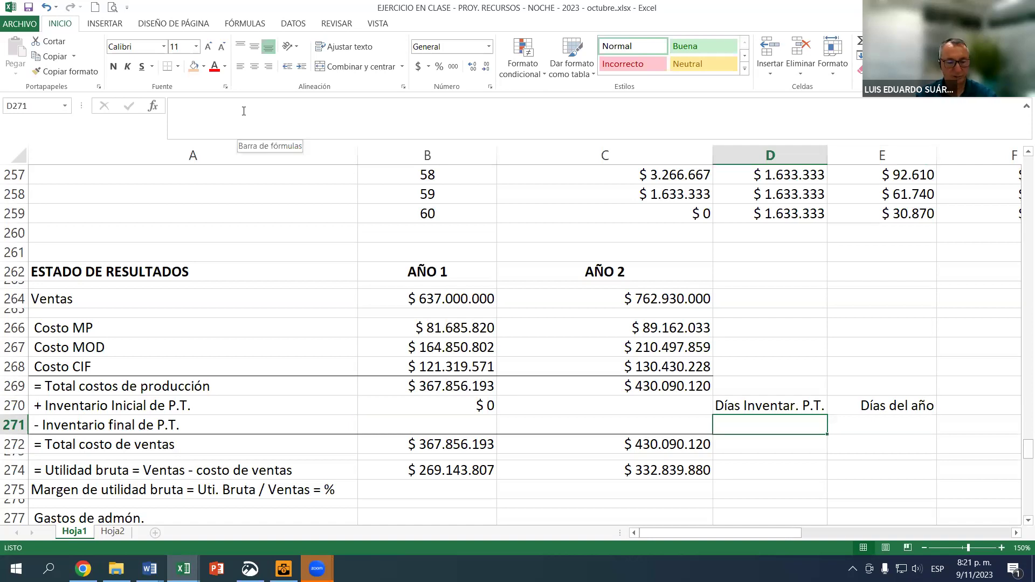
pyautogui.write('=')
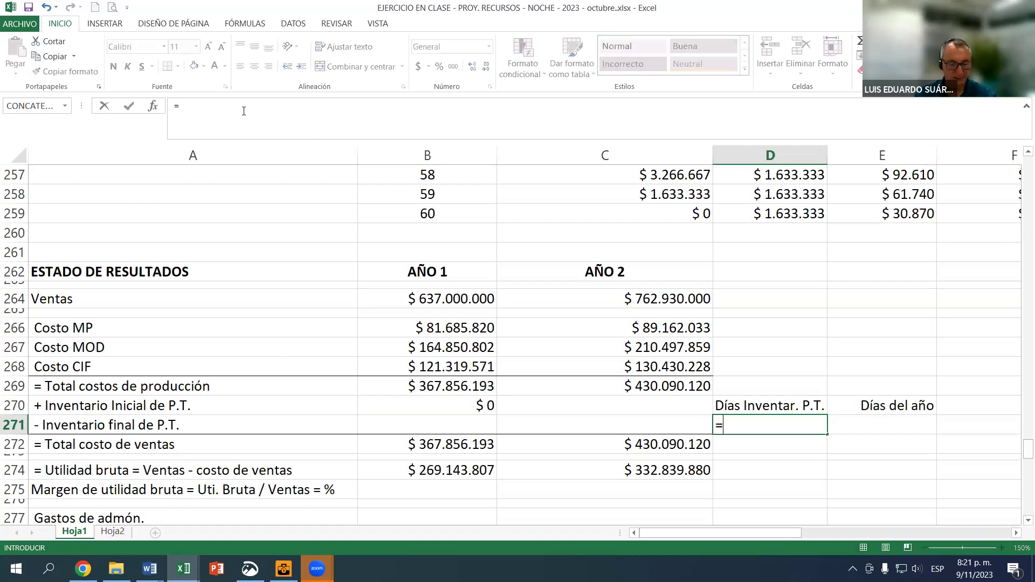
pyautogui.hotkey('ctrl', 'Home')
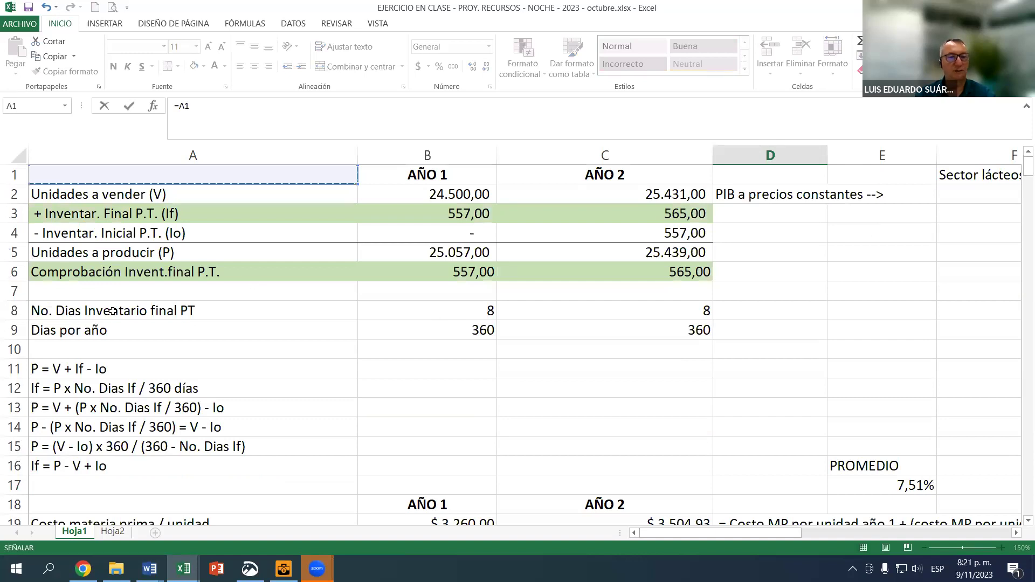
pyautogui.click(457, 311)
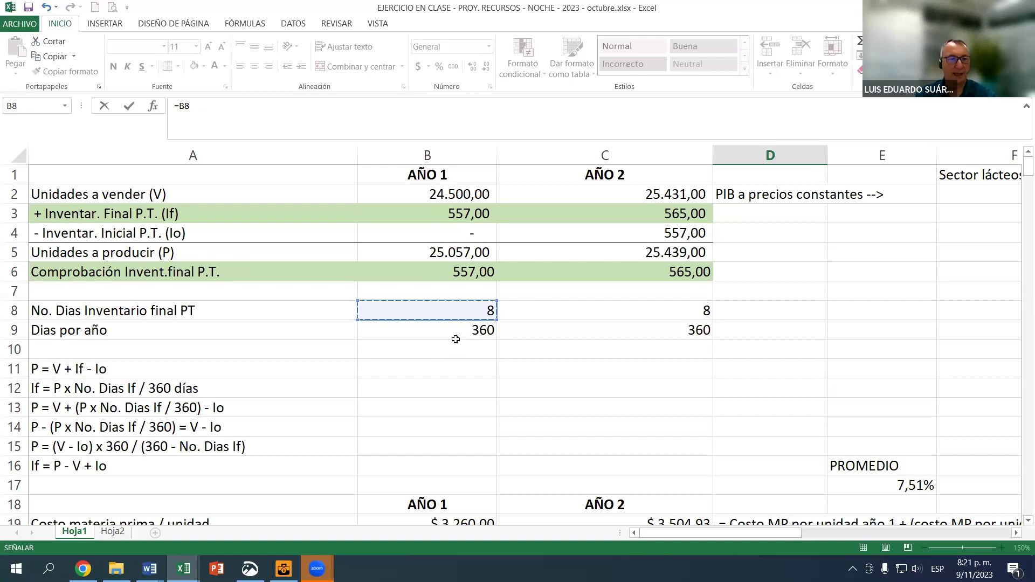
pyautogui.press('Return')
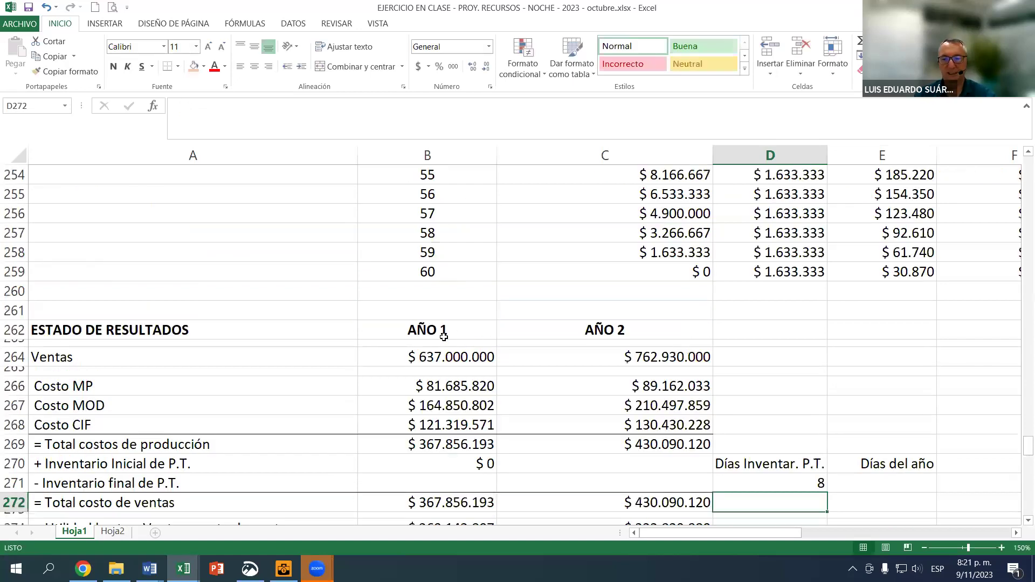
# Link the cell below Días del año to the year 1 Dias por año figure with =B9.
pyautogui.click(899, 487)
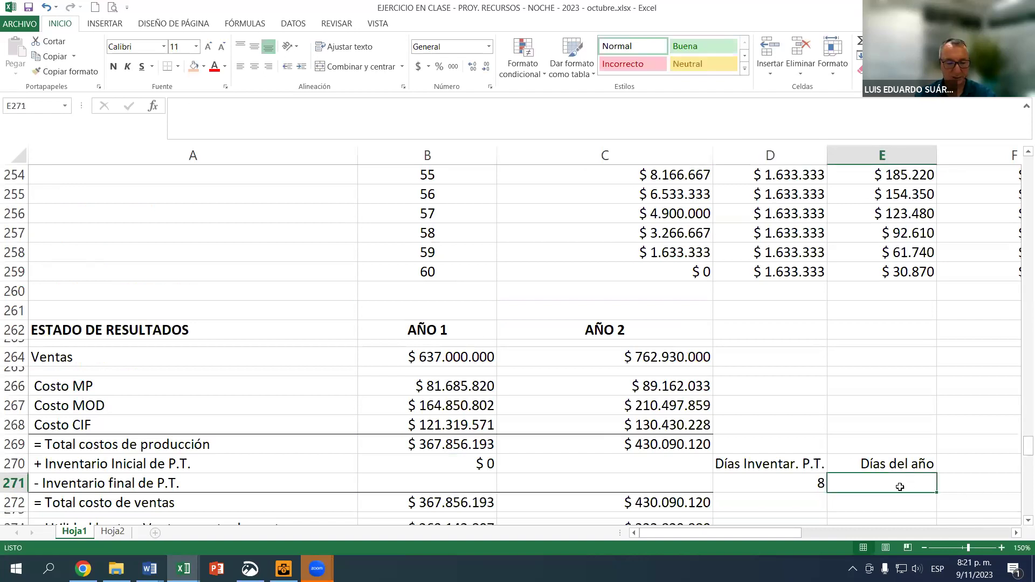
pyautogui.write('=b')
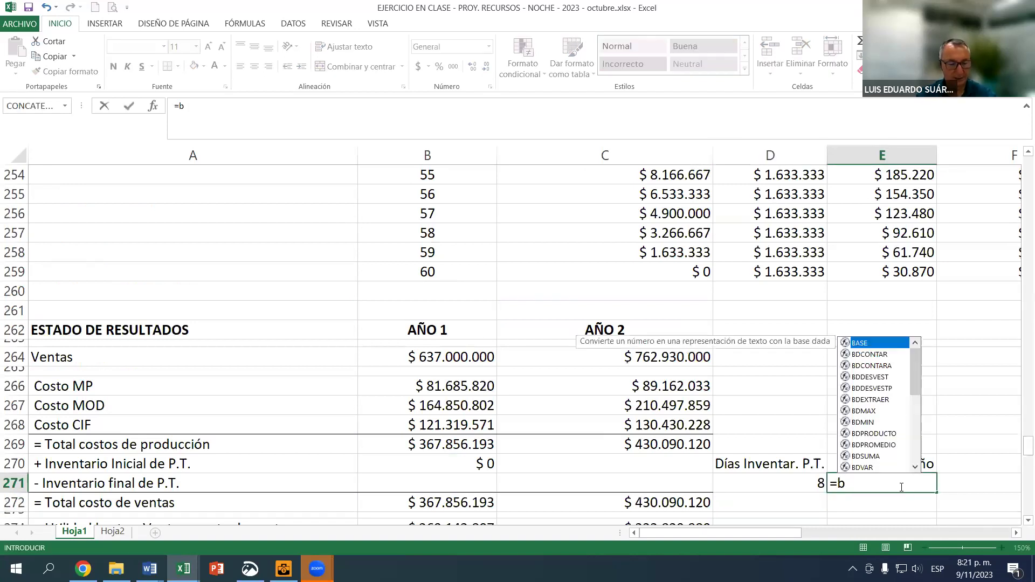
pyautogui.press('BackSpace')
pyautogui.press('BackSpace')
pyautogui.write('360')
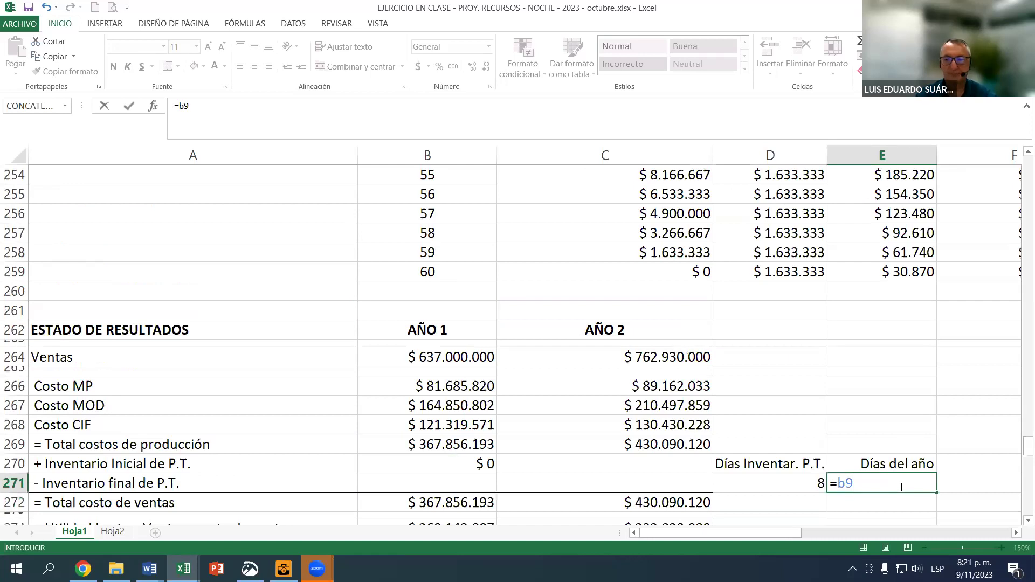
pyautogui.press('Return')
pyautogui.click(911, 480)
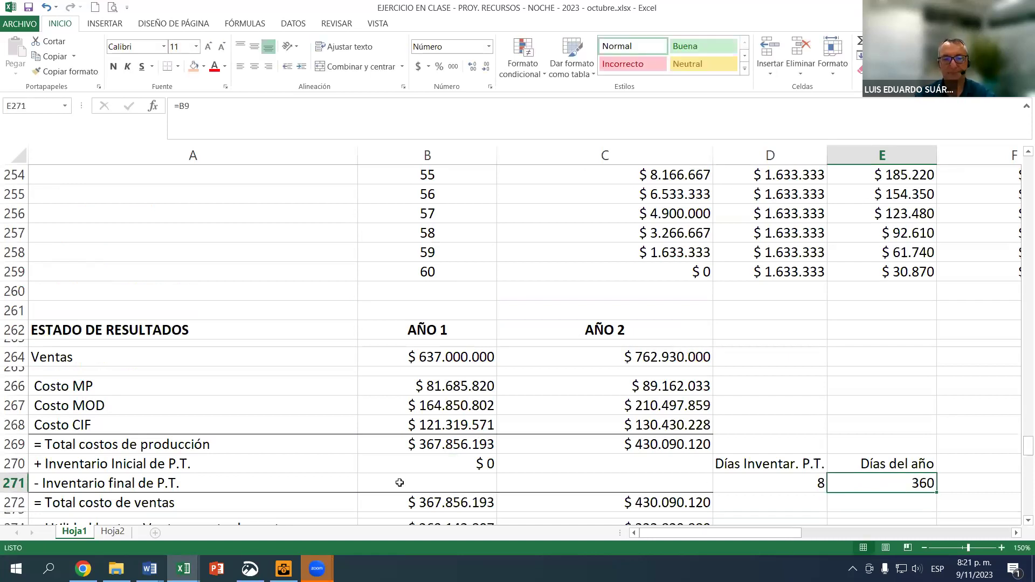
# Calculate the year 1 Inventario final de P.T. from total production costs and inventory days with =B269*D271/E271.
pyautogui.scroll(-1, 381, 478)
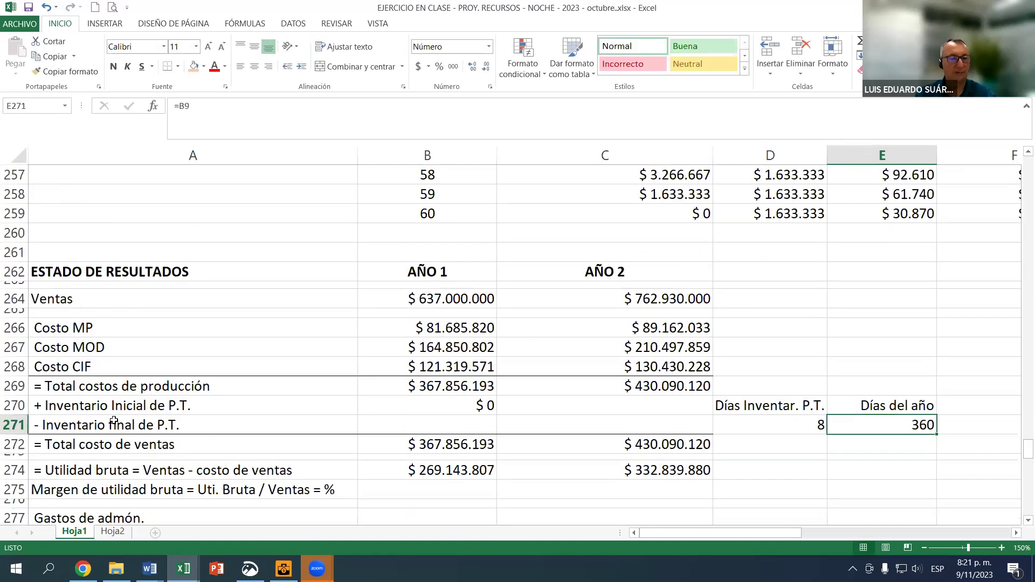
pyautogui.click(424, 427)
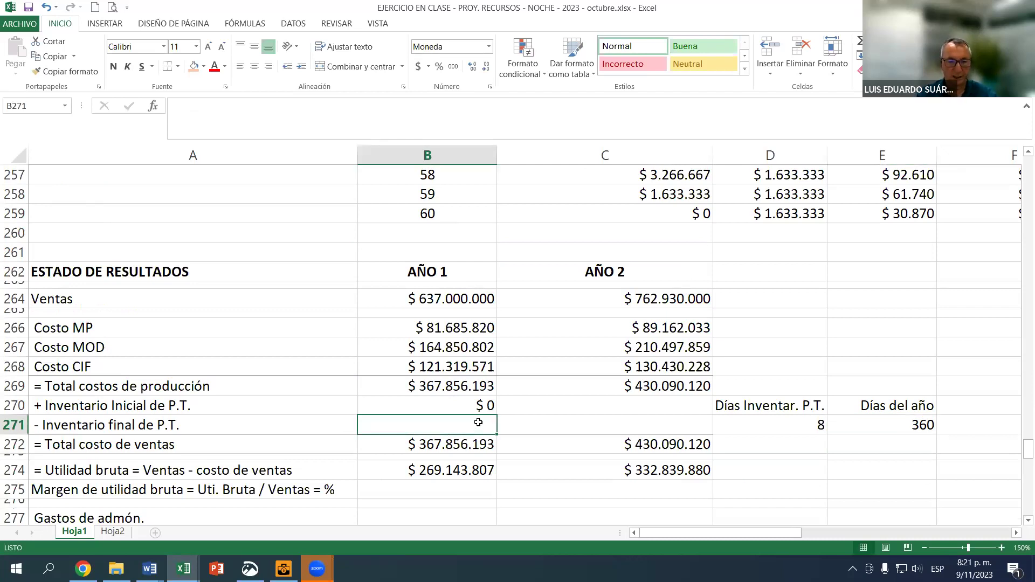
pyautogui.write('=')
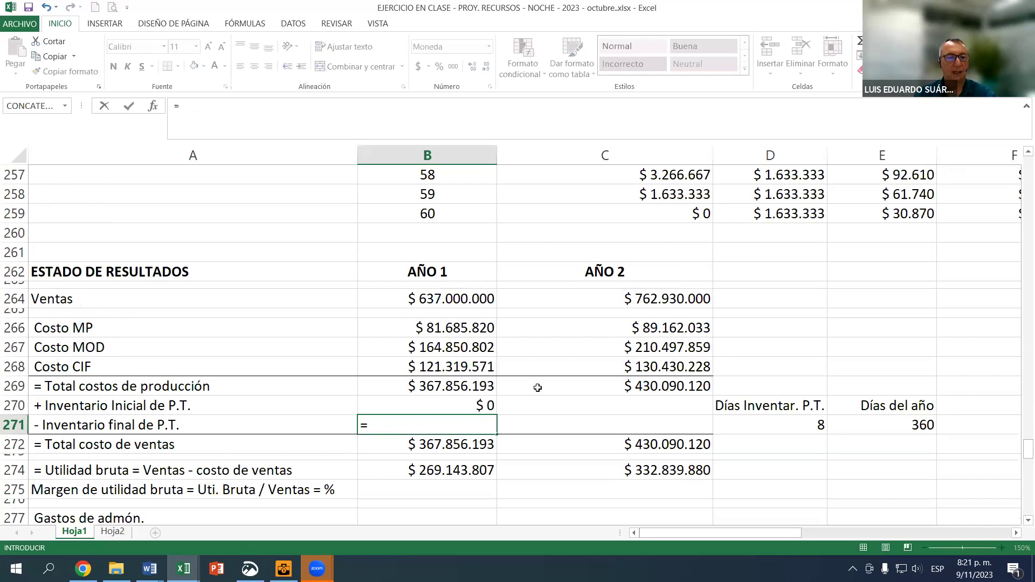
pyautogui.click(459, 388)
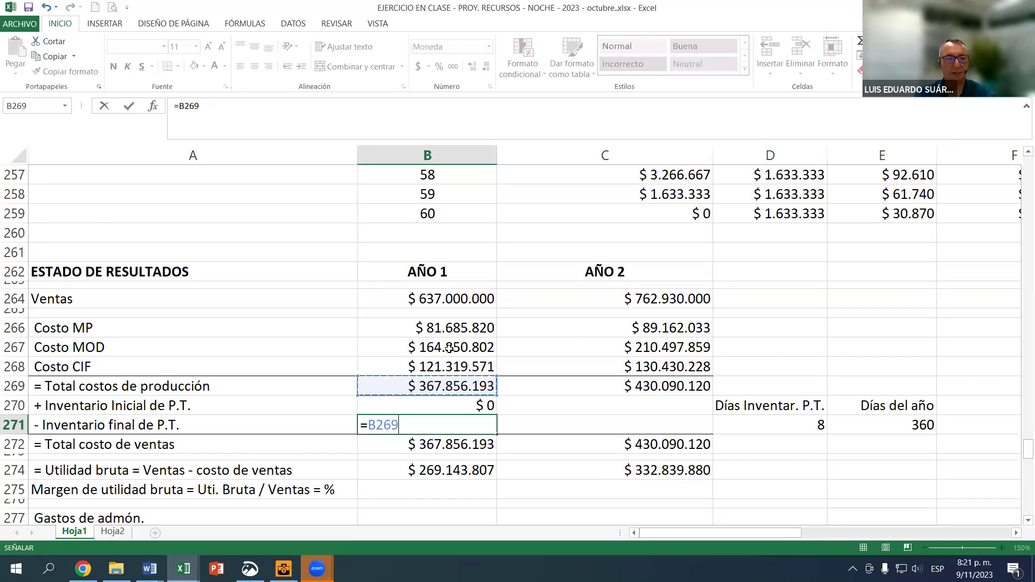
pyautogui.write('*')
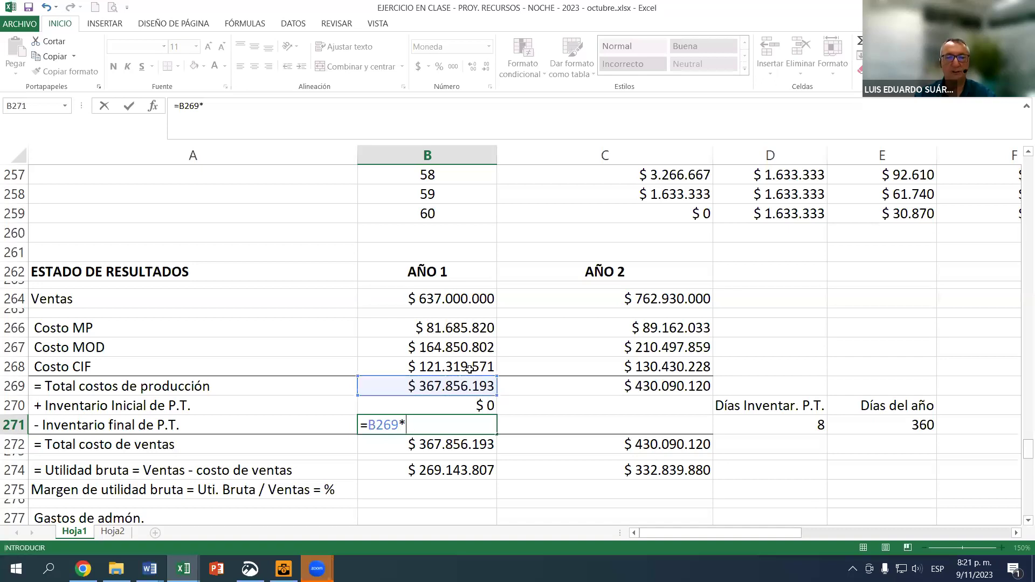
pyautogui.click(797, 423)
pyautogui.write('/')
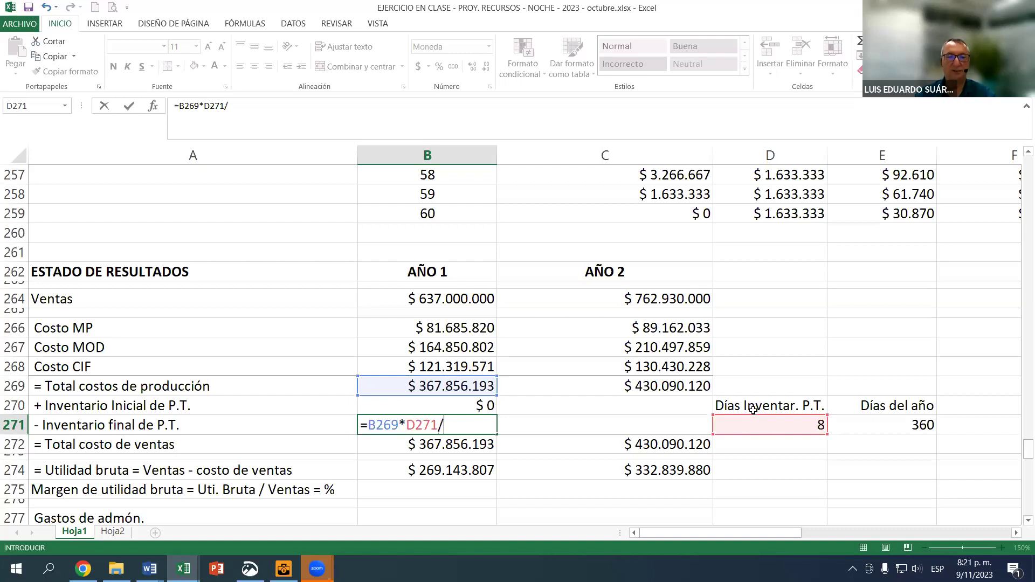
pyautogui.click(919, 426)
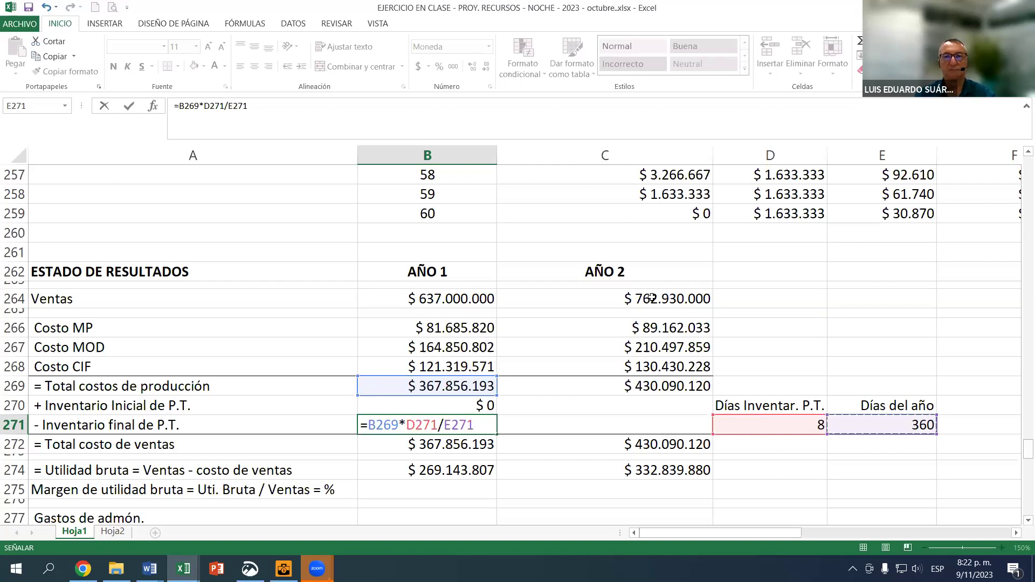
pyautogui.press('Return')
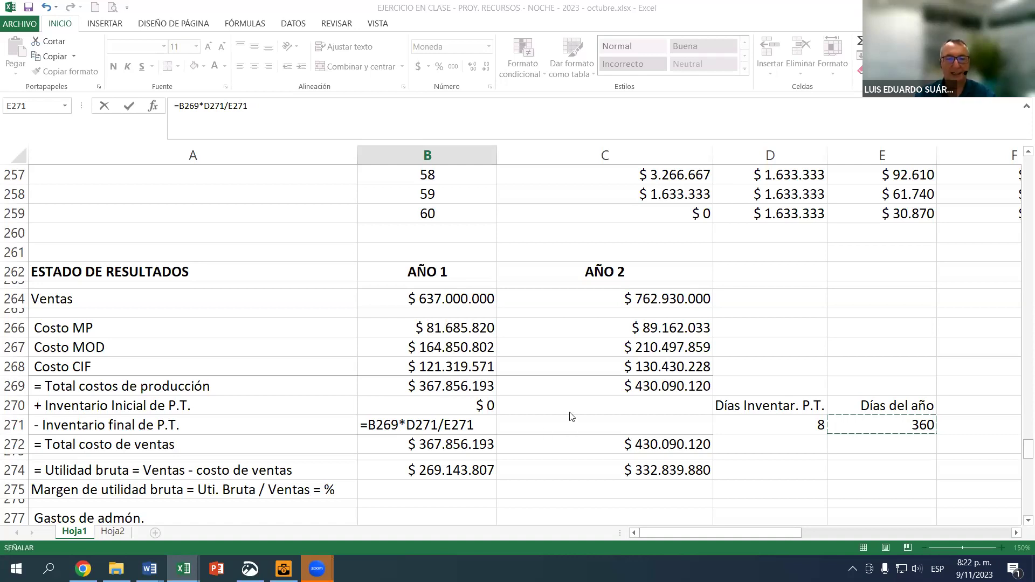
pyautogui.doubleClick(491, 428)
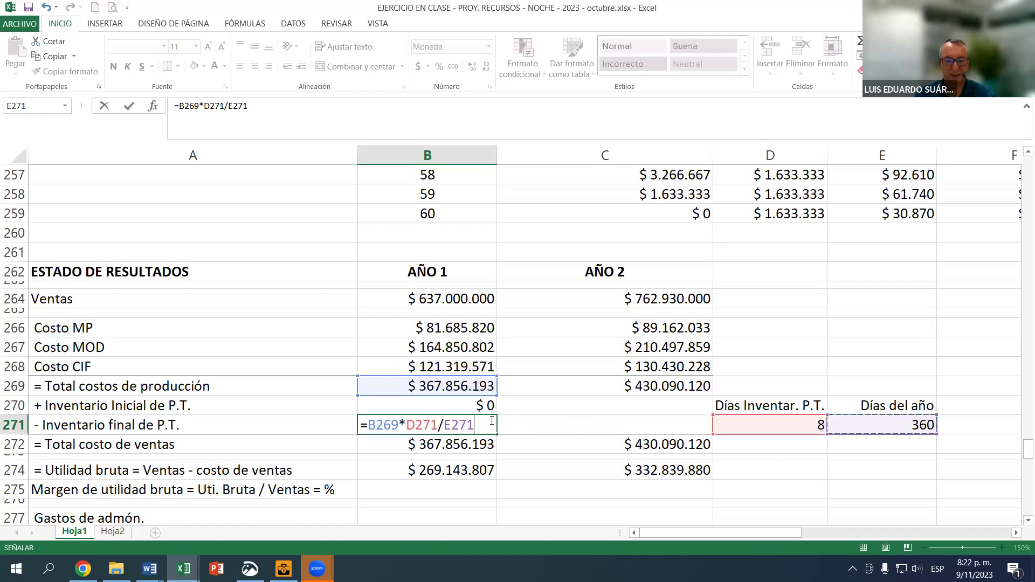
pyautogui.press('Return')
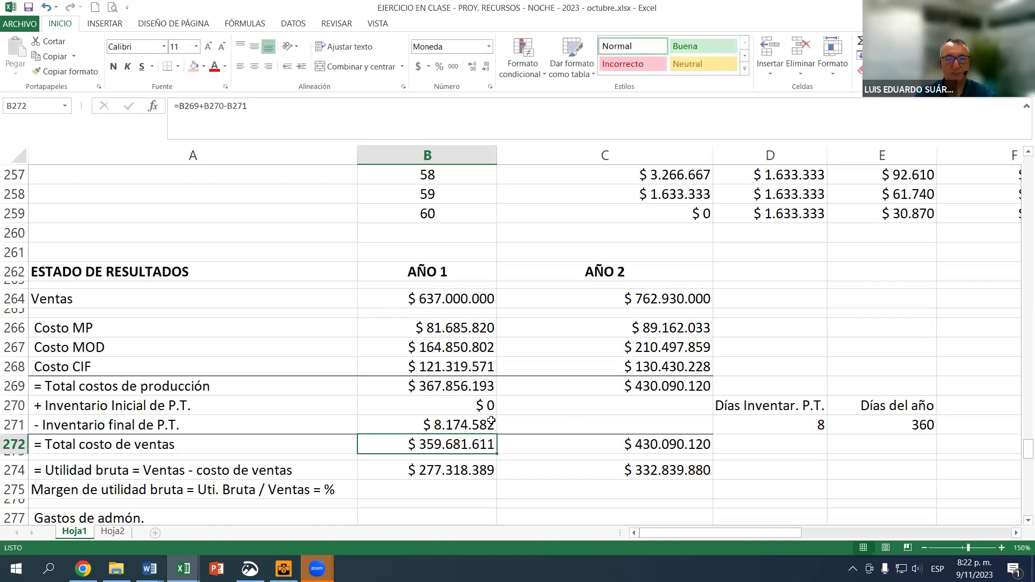
# Make the D271 and E271 references absolute in the year 1 Inventario final de P.T. formula and copy it to AÑO 2.
pyautogui.click(436, 425)
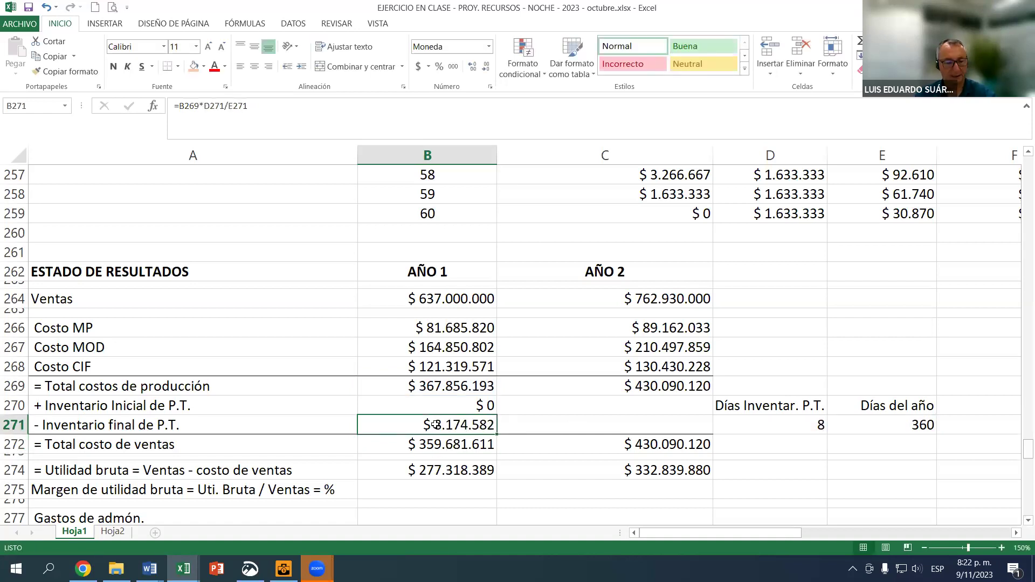
pyautogui.doubleClick(436, 425)
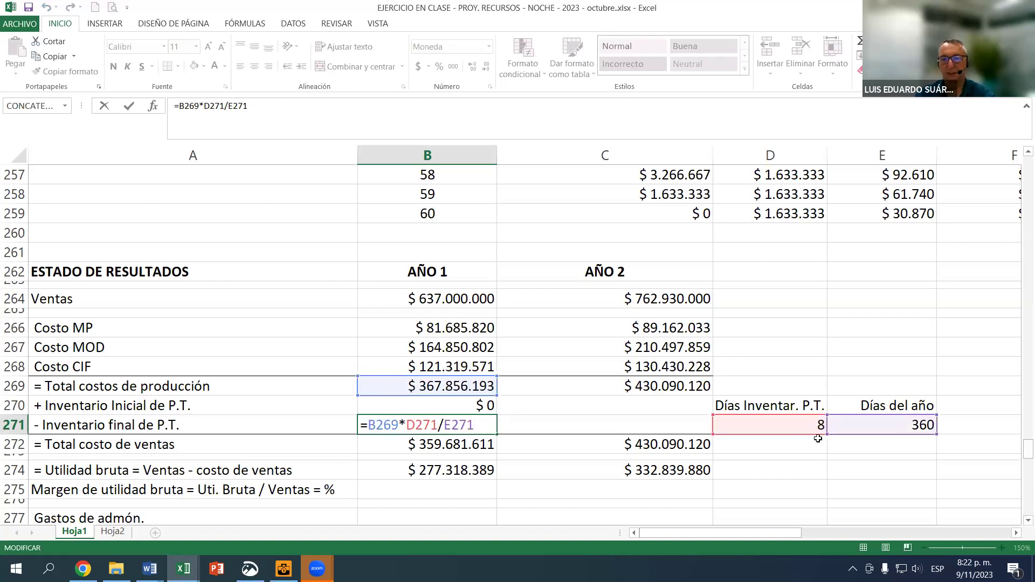
pyautogui.click(424, 425)
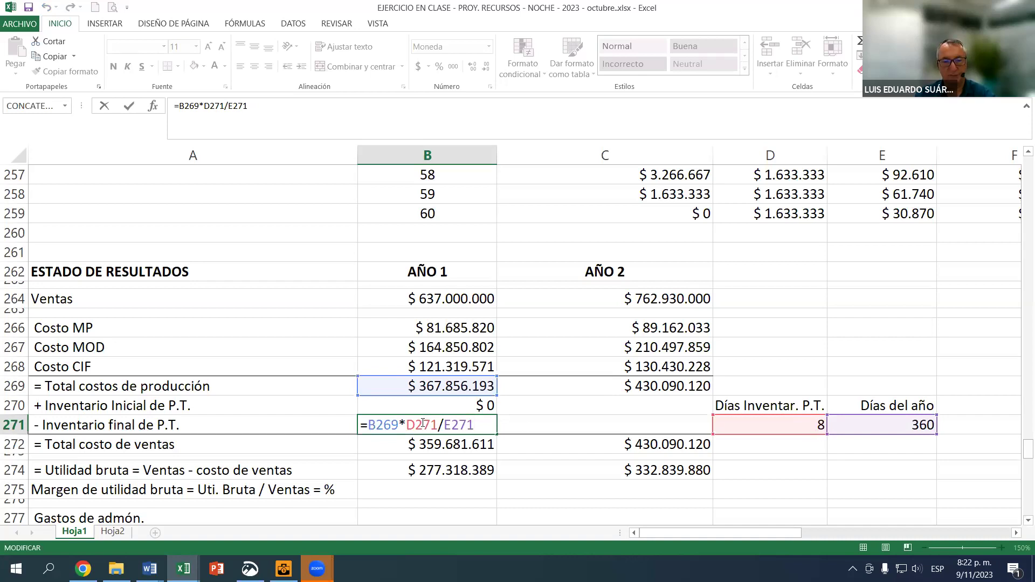
pyautogui.press('F4')
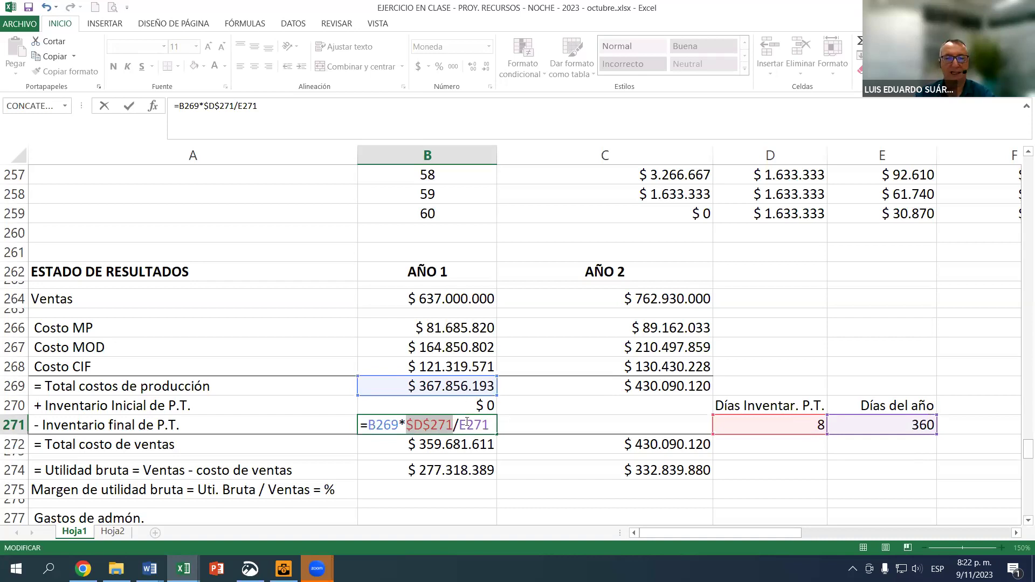
pyautogui.moveTo(467, 422); pyautogui.dragTo(473, 423)
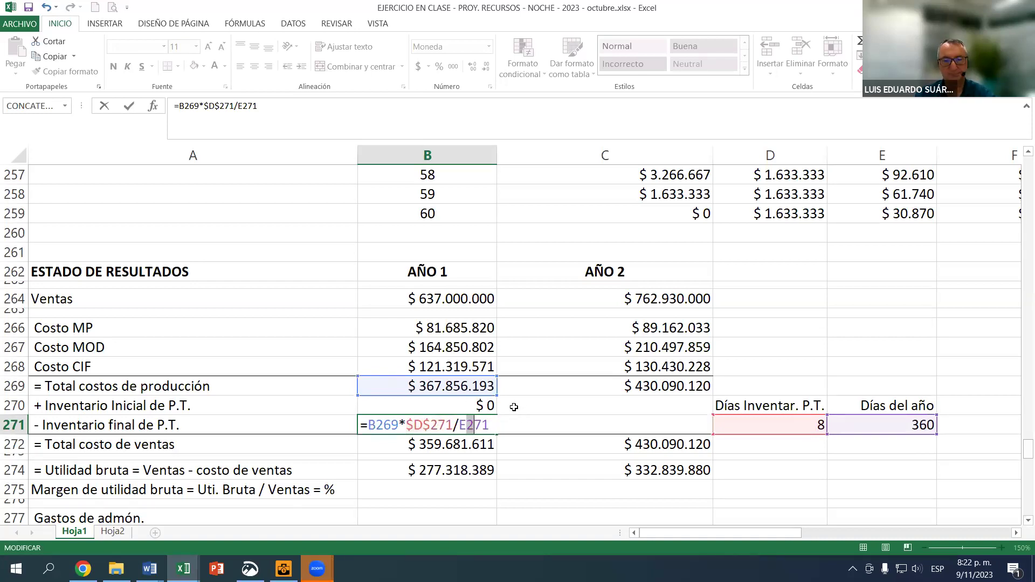
pyautogui.press('F4')
pyautogui.press('Return')
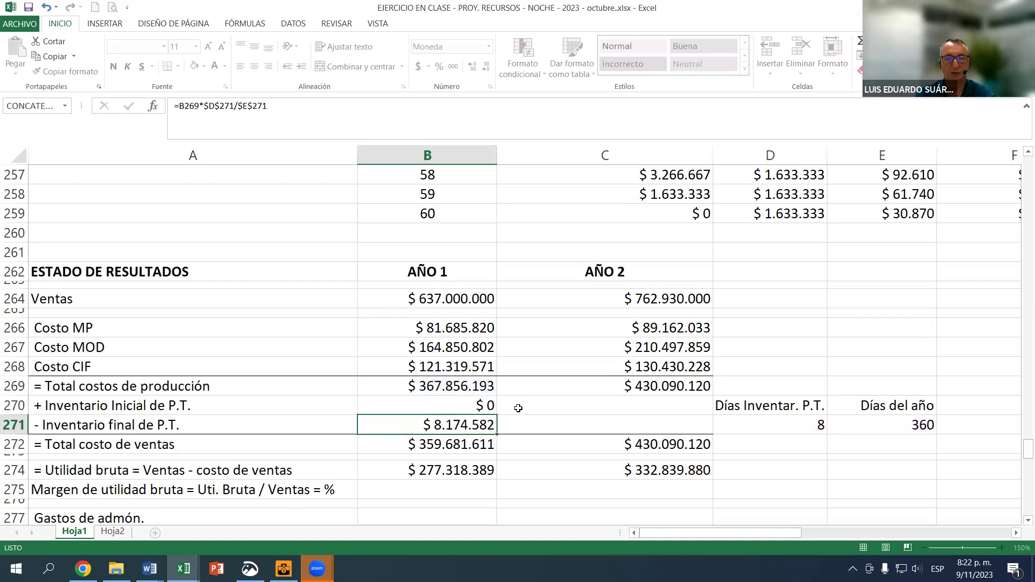
pyautogui.click(444, 429)
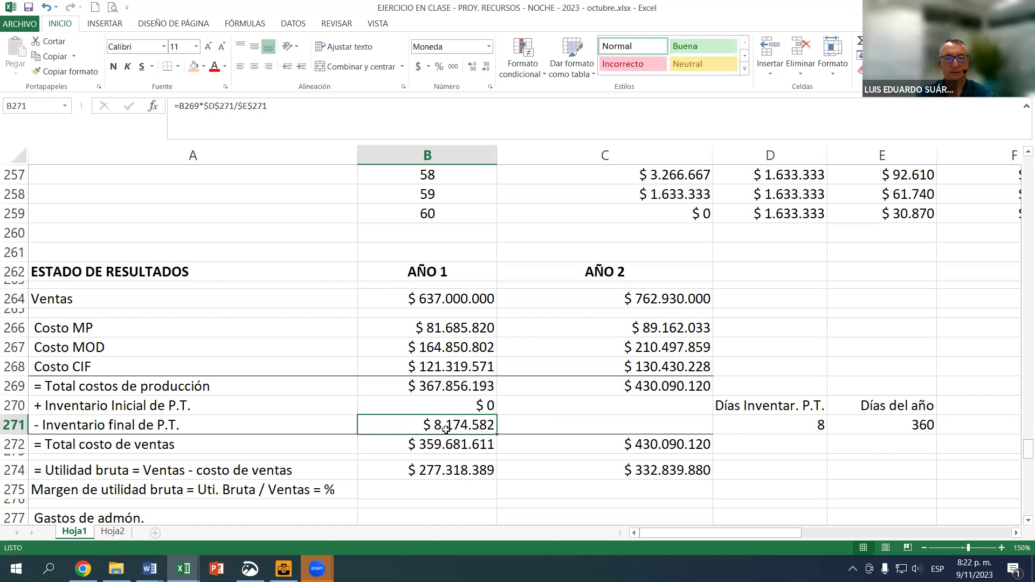
pyautogui.moveTo(499, 434); pyautogui.dragTo(624, 430)
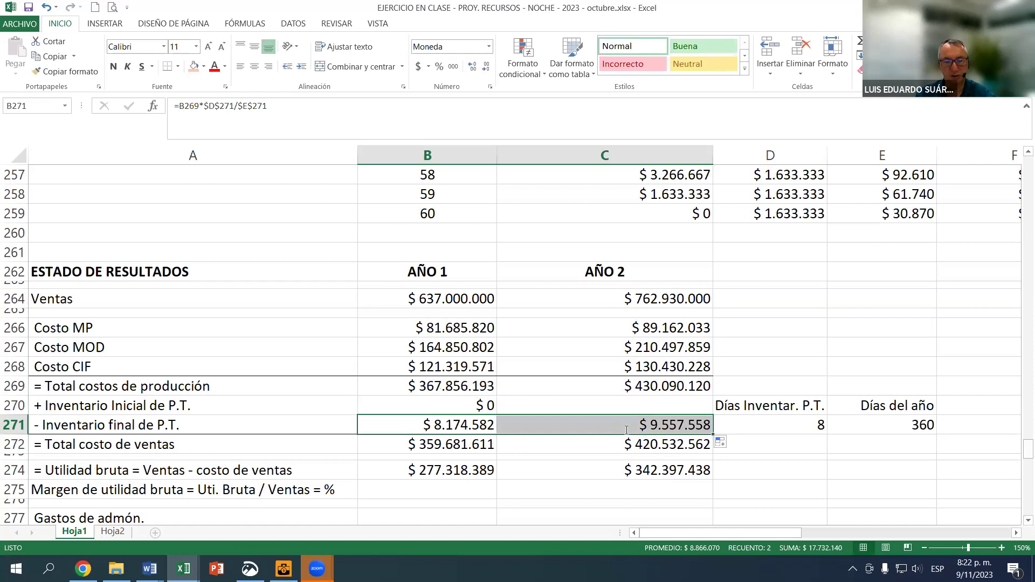
# Review the Inventario final de P.T. formulas for AÑO 1 and AÑO 2 and the cells they reference.
pyautogui.press('F2')
pyautogui.press('Escape')
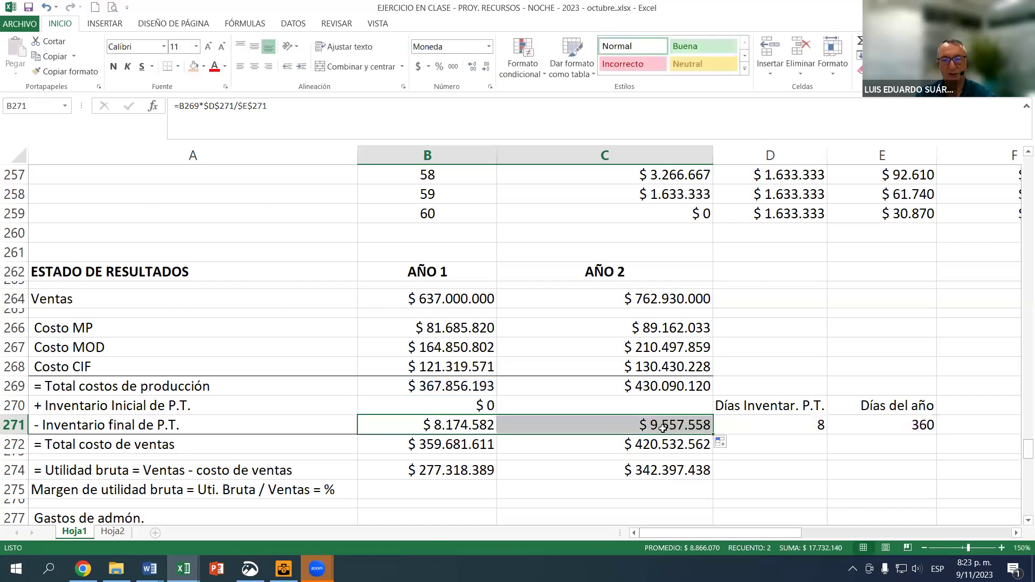
pyautogui.press('F2')
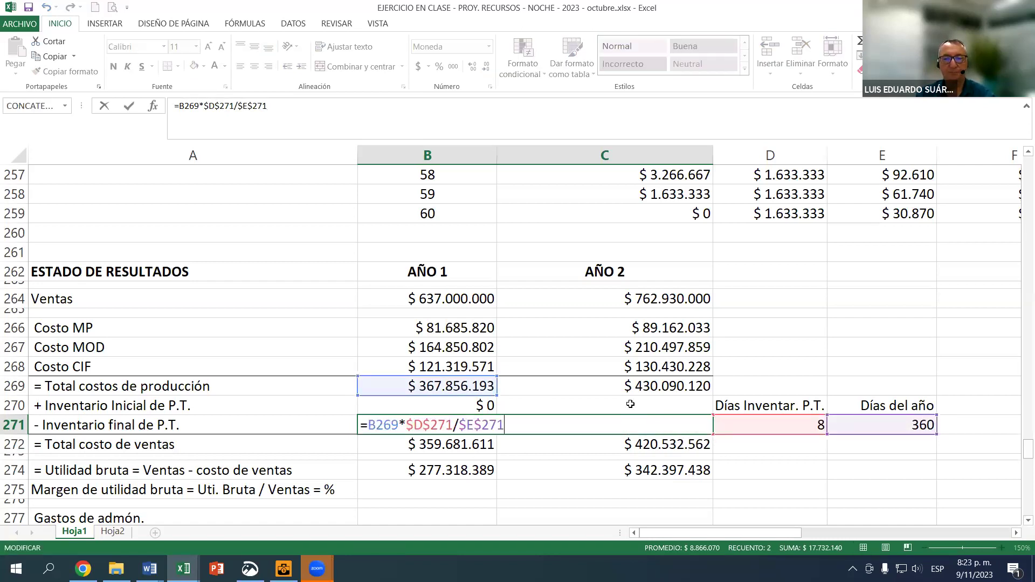
pyautogui.hotkey('ctrl', 'Return')
pyautogui.moveTo(496, 435); pyautogui.dragTo(636, 426)
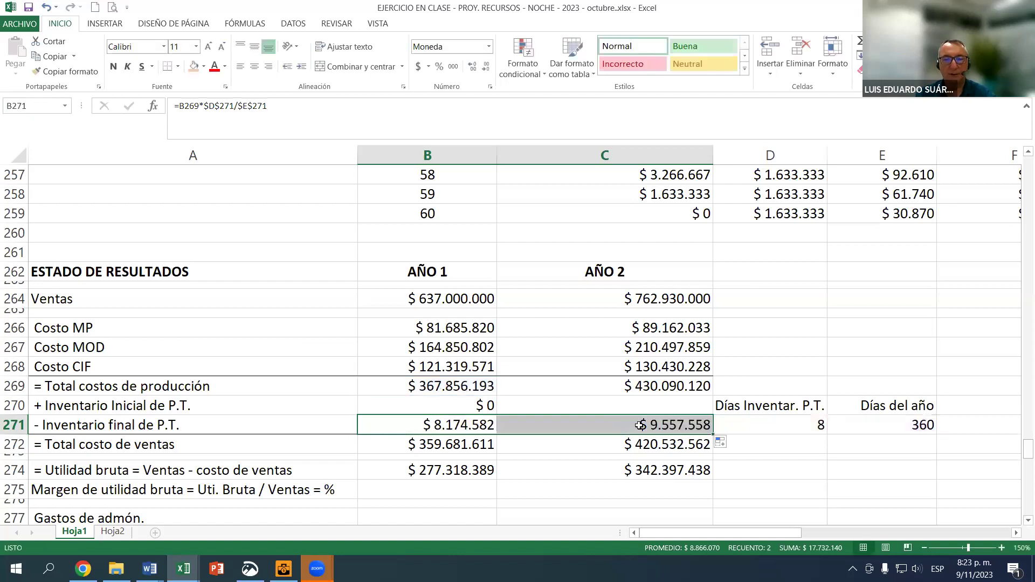
pyautogui.click(685, 426)
pyautogui.press('Down')
pyautogui.press('Down')
pyautogui.click(671, 425)
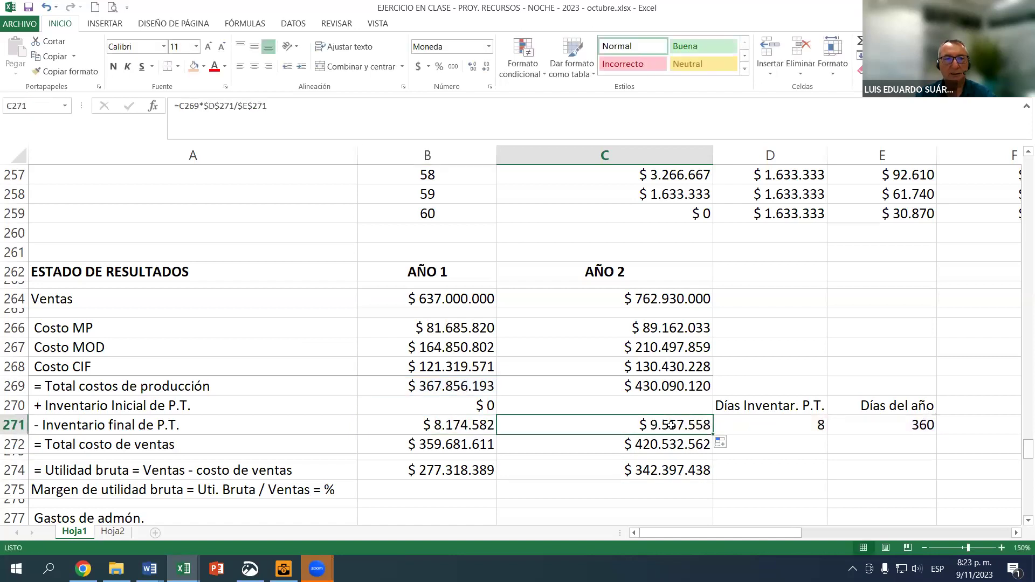
pyautogui.doubleClick(670, 423)
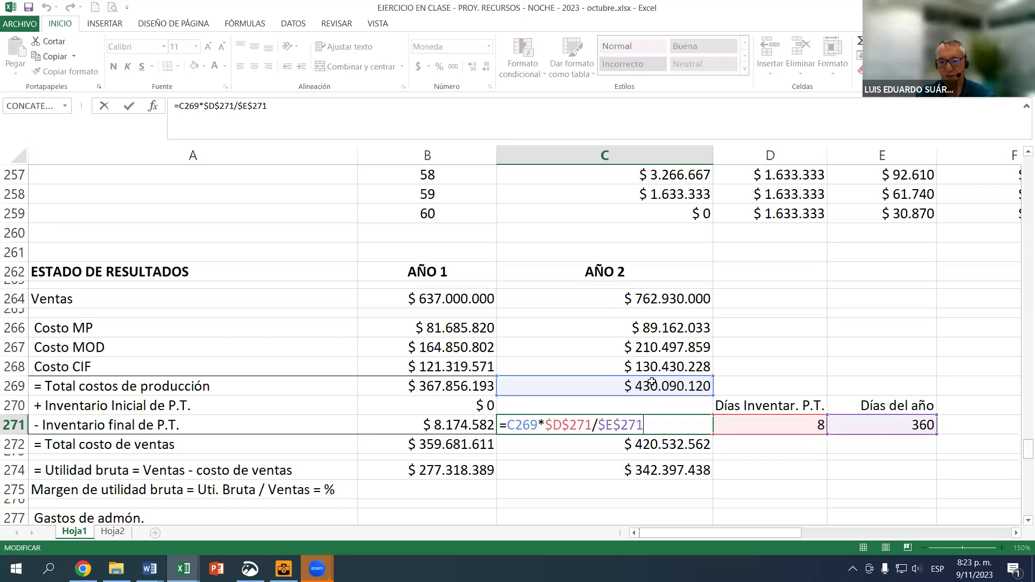
pyautogui.press('Return')
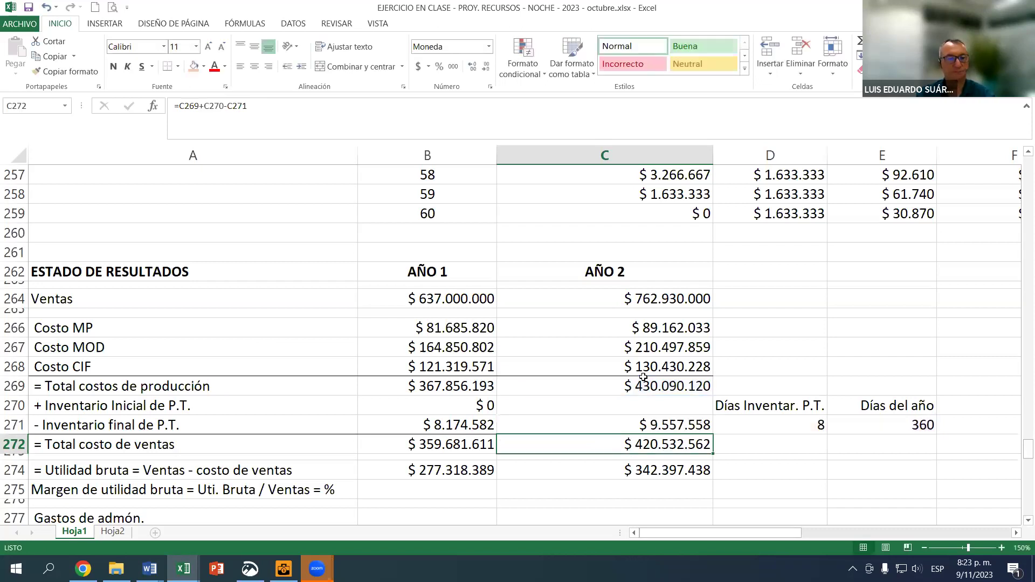
# Clear the existing Total costo de ventas formulas for AÑO 1 and AÑO 2.
pyautogui.click(448, 448)
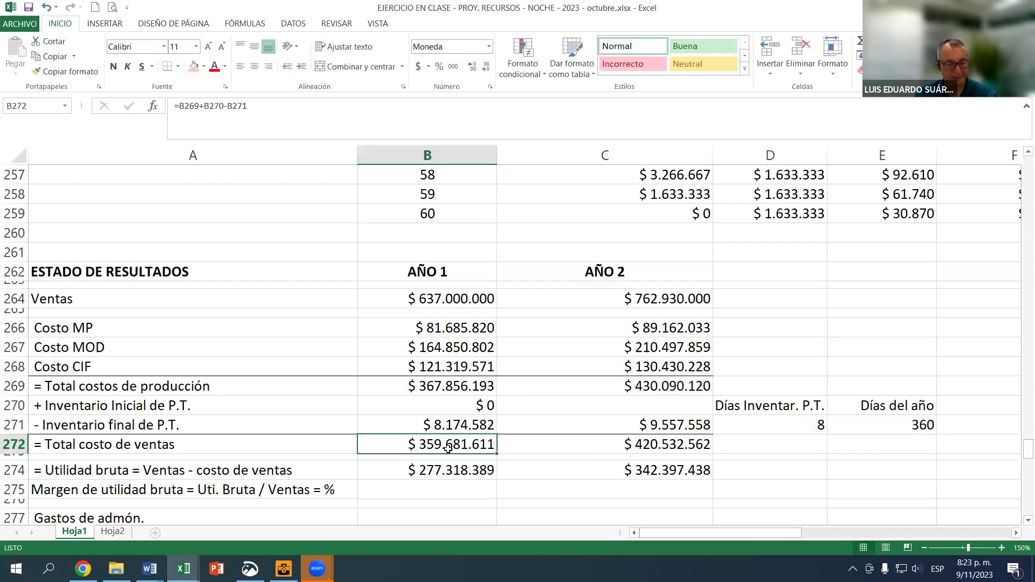
pyautogui.hotkey('shift', 'Right')
pyautogui.press('Delete')
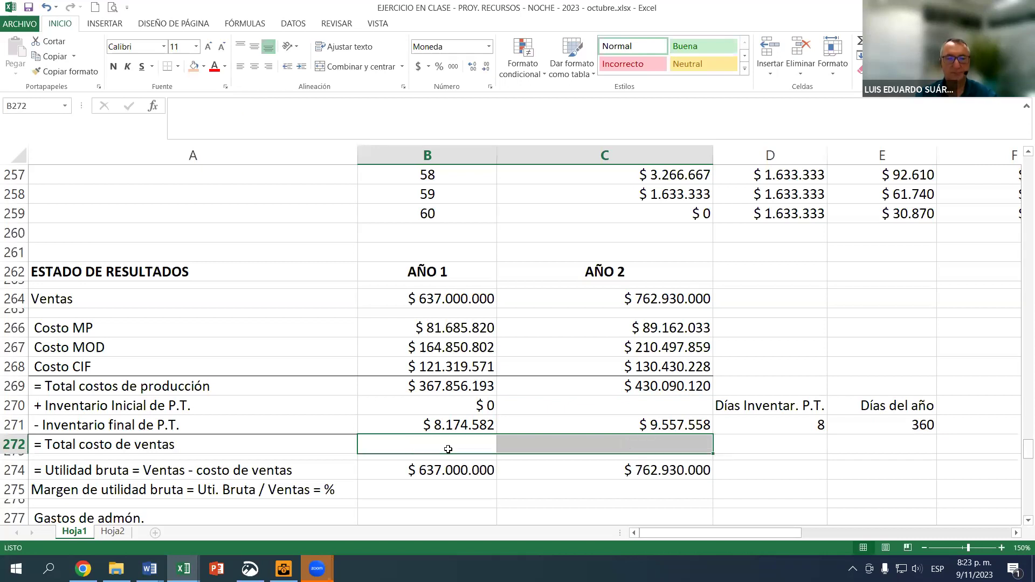
# Calculate the year 1 Total costo de ventas with =B269+B270-B271 and copy the formula to AÑO 2.
pyautogui.write('=')
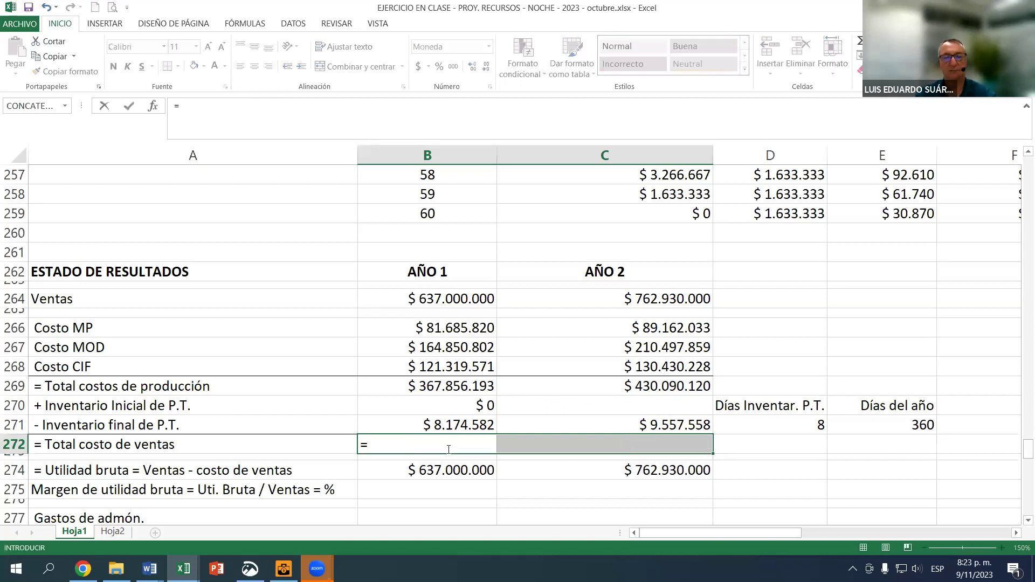
pyautogui.click(444, 379)
pyautogui.write('+')
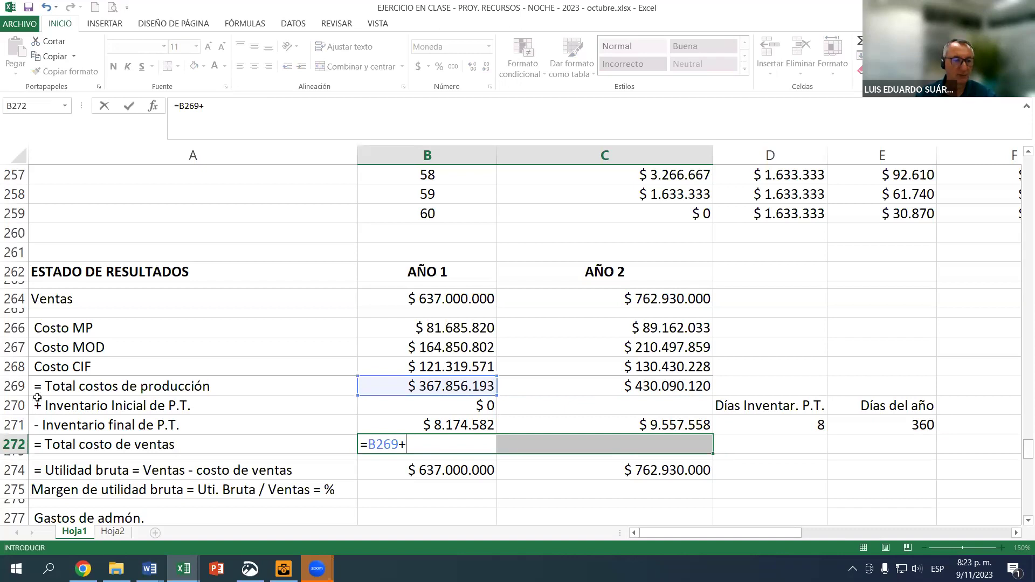
pyautogui.press('Up')
pyautogui.press('Up')
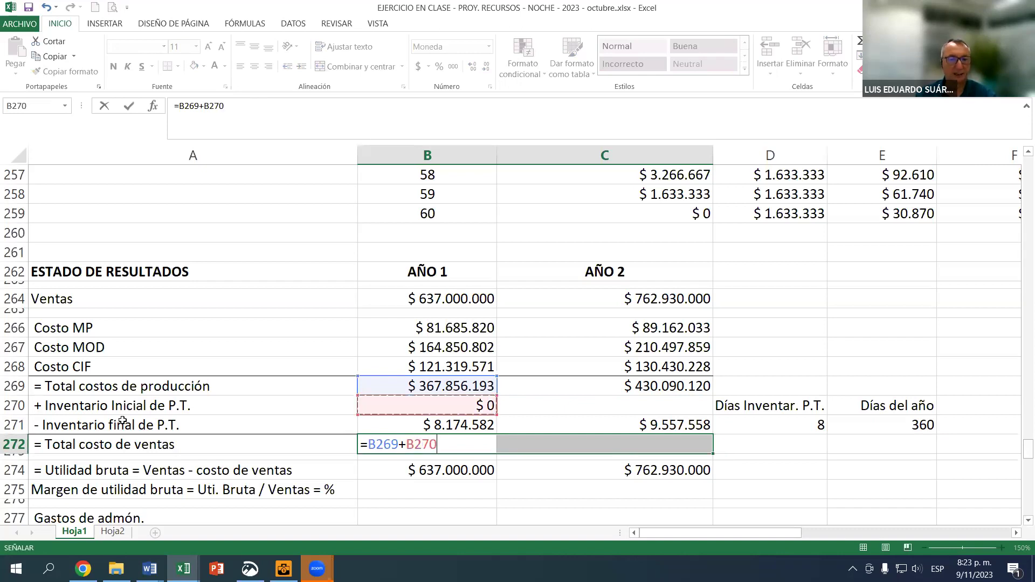
pyautogui.write('-')
pyautogui.click(419, 430)
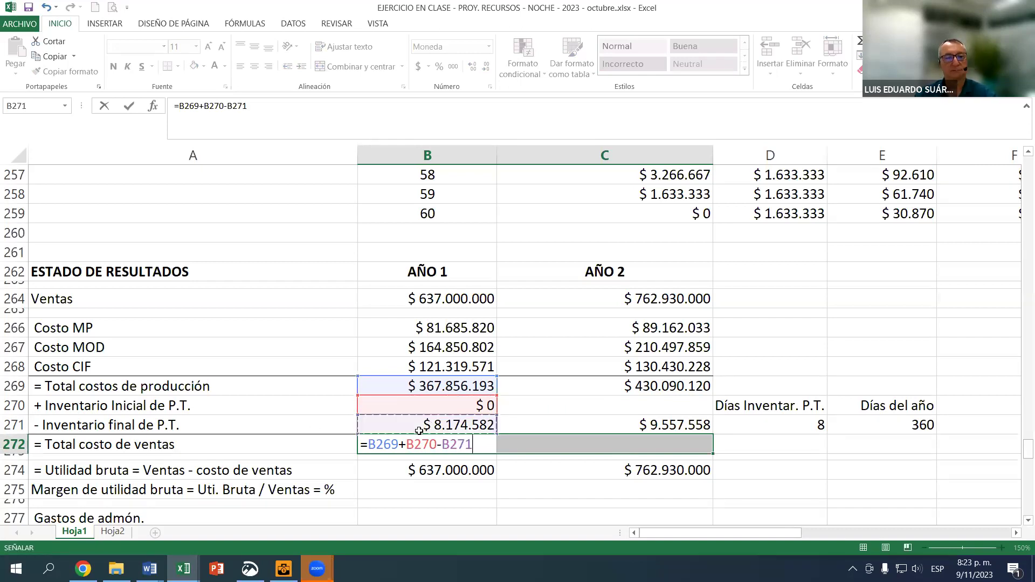
pyautogui.press('Return')
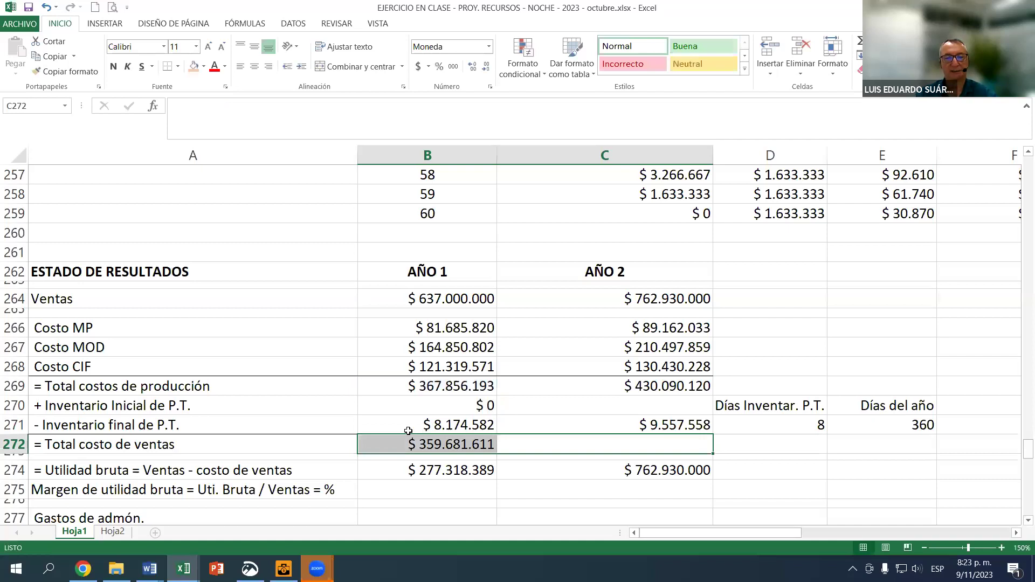
pyautogui.click(414, 444)
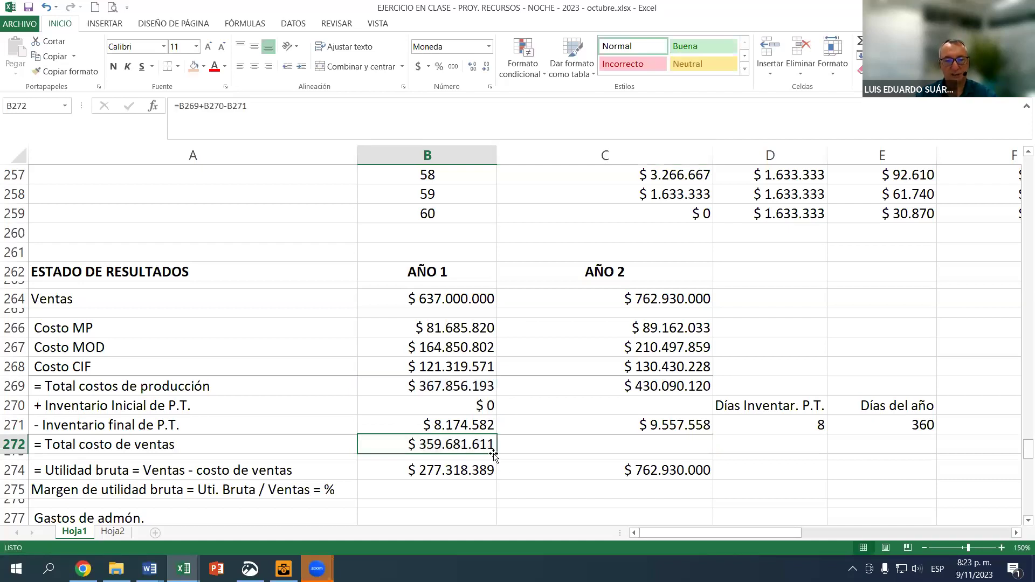
pyautogui.moveTo(496, 453); pyautogui.dragTo(637, 448)
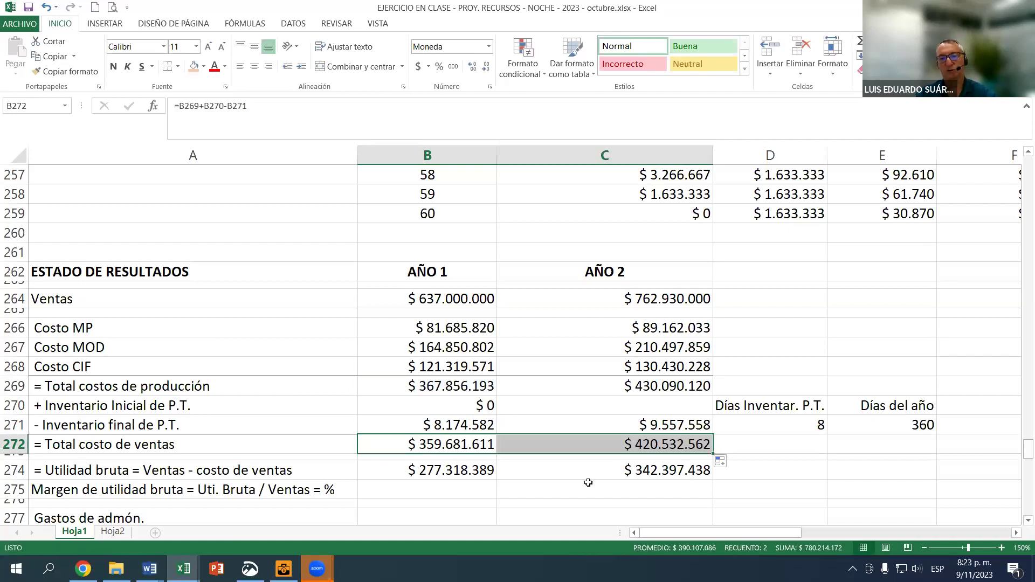
# Clear the Utilidad bruta cells for both years and calculate the year 1 figure as sales minus cost of sales with =B264-B272.
pyautogui.moveTo(478, 468); pyautogui.dragTo(522, 483)
pyautogui.press('Delete')
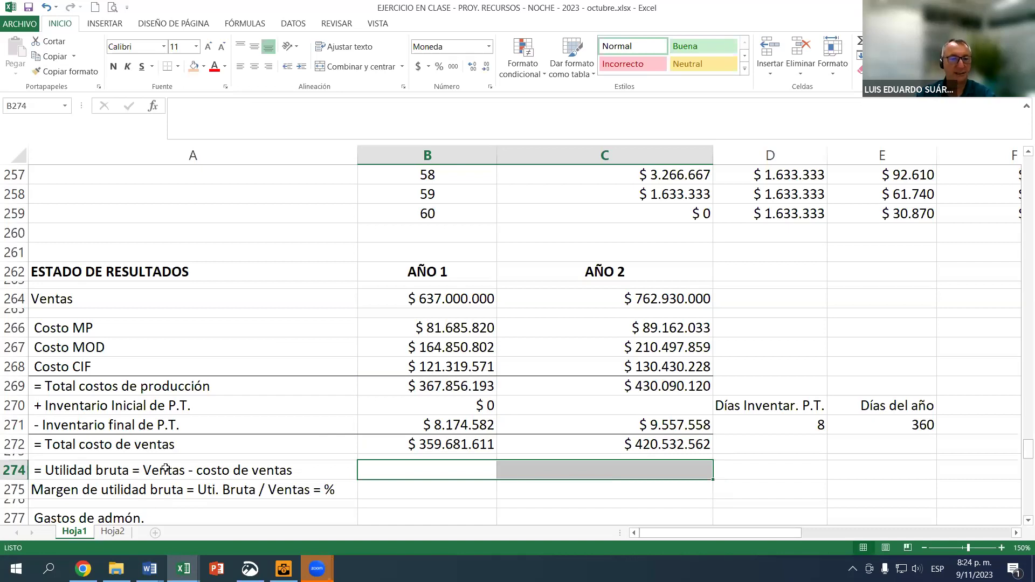
pyautogui.click(363, 467)
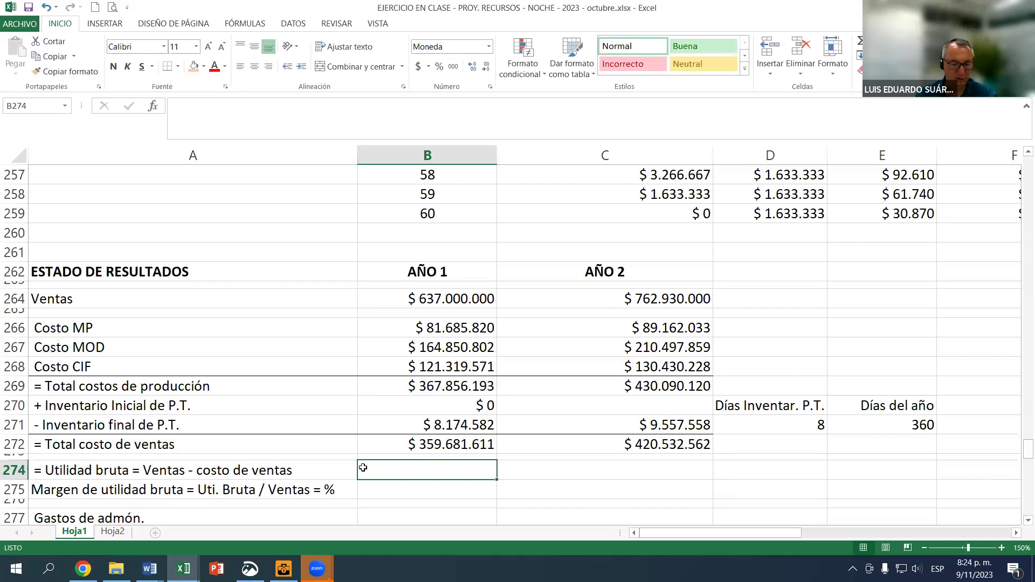
pyautogui.write('=')
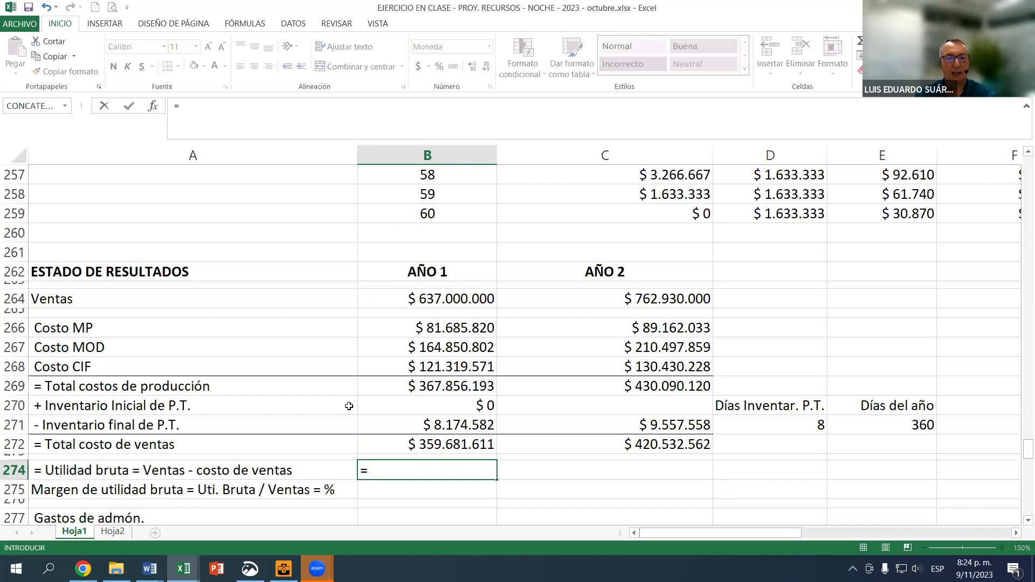
pyautogui.click(442, 301)
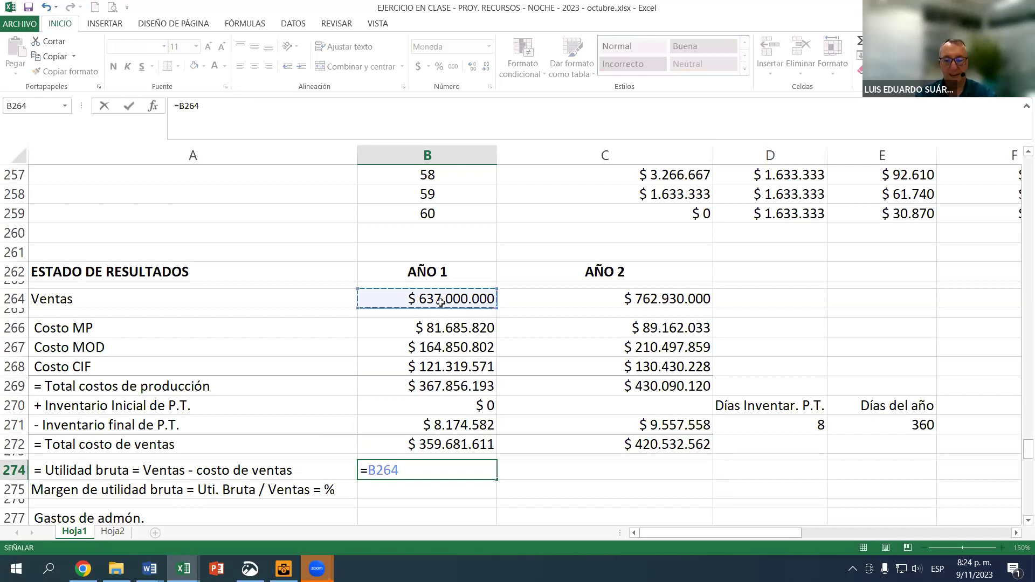
pyautogui.write('-')
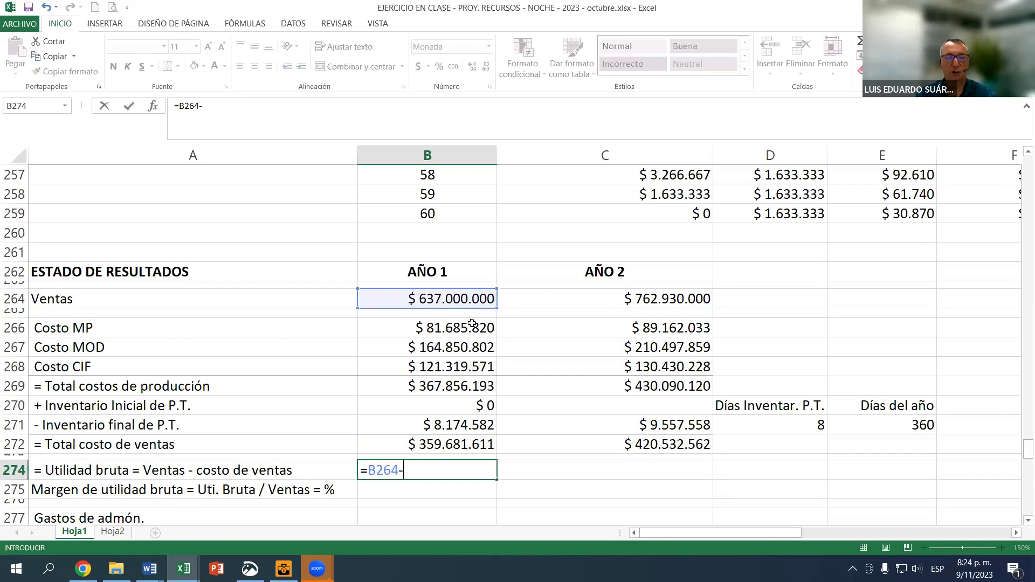
pyautogui.click(431, 446)
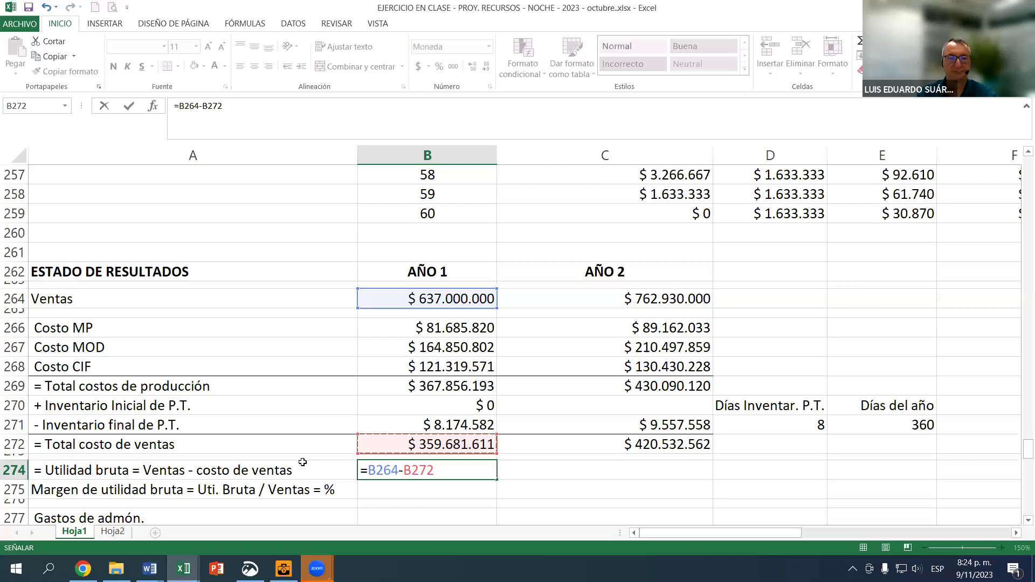
pyautogui.press('Return')
# Copy the year 1 Utilidad bruta formula to AÑO 2, keeping the original in AÑO 1.
pyautogui.click(434, 473)
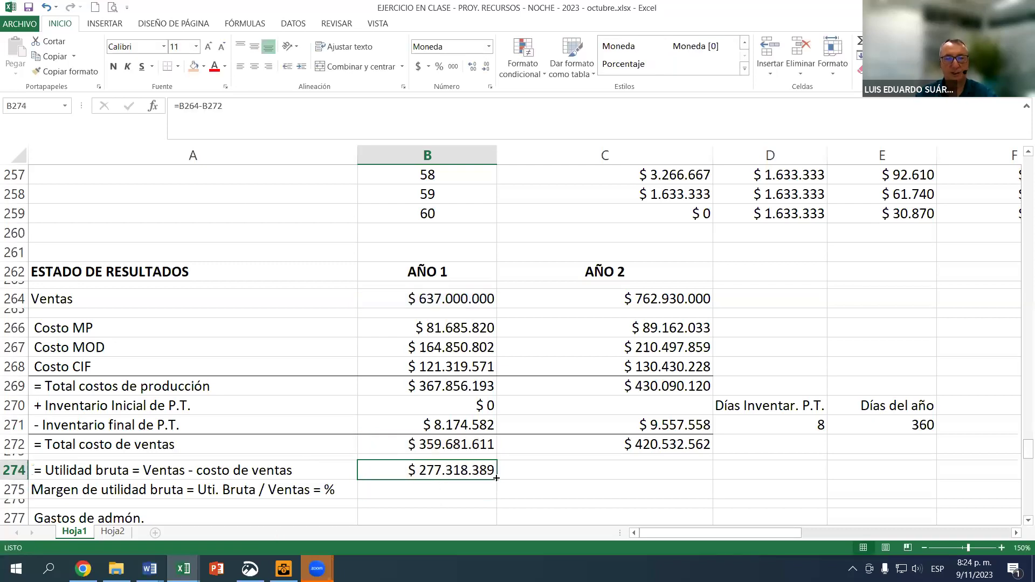
pyautogui.moveTo(541, 484); pyautogui.dragTo(628, 466)
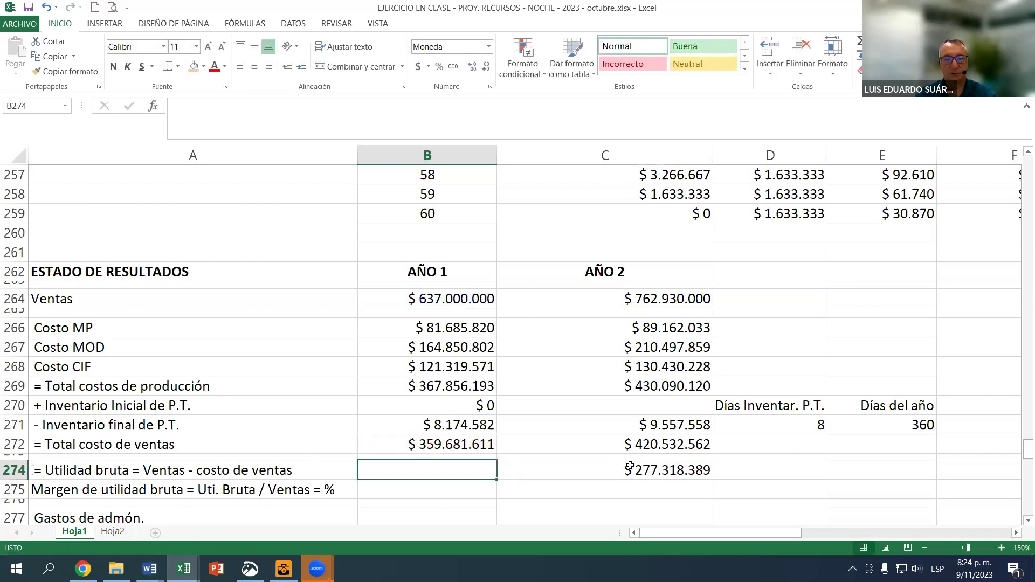
pyautogui.click(47, 7)
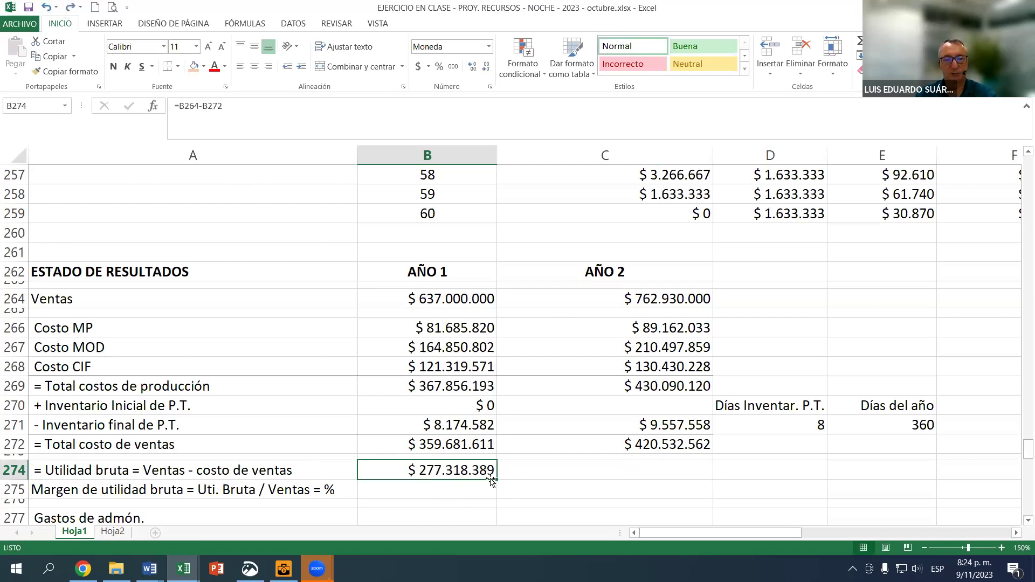
pyautogui.moveTo(495, 481); pyautogui.dragTo(573, 483)
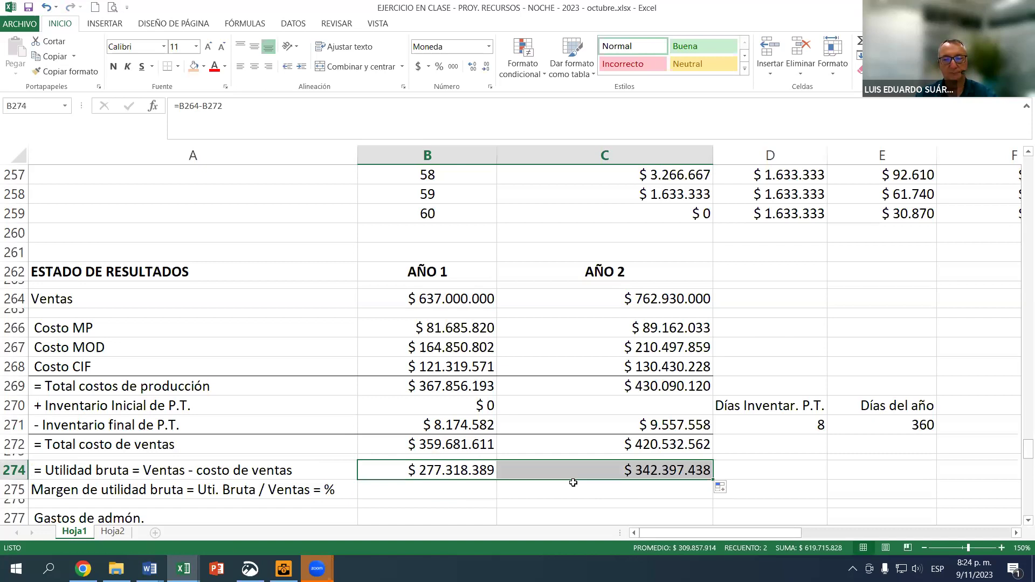
# Calculate the year 1 Margen de utilidad bruta with =B274/B264 and copy the formula to AÑO 2.
pyautogui.click(446, 487)
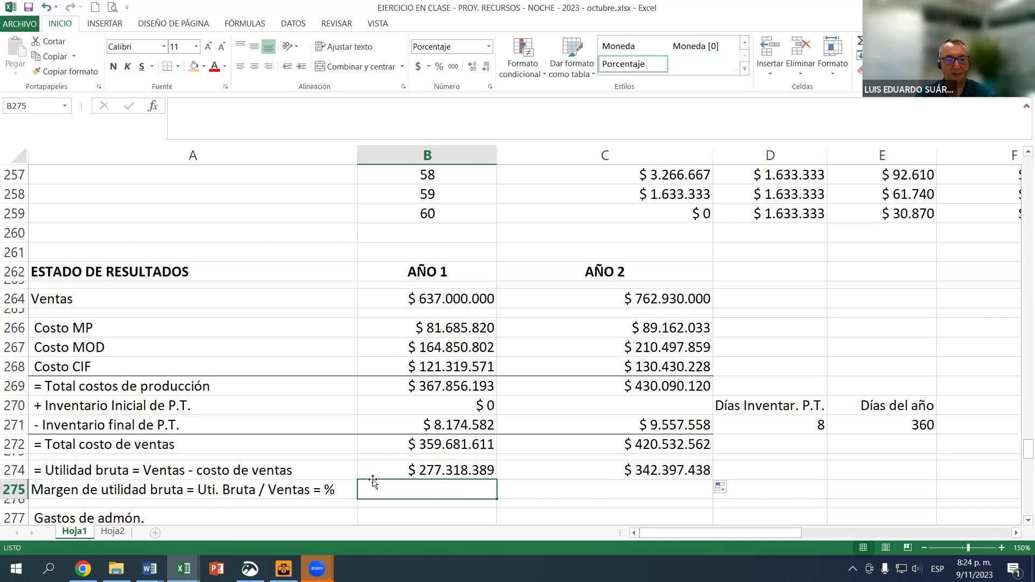
pyautogui.write('=')
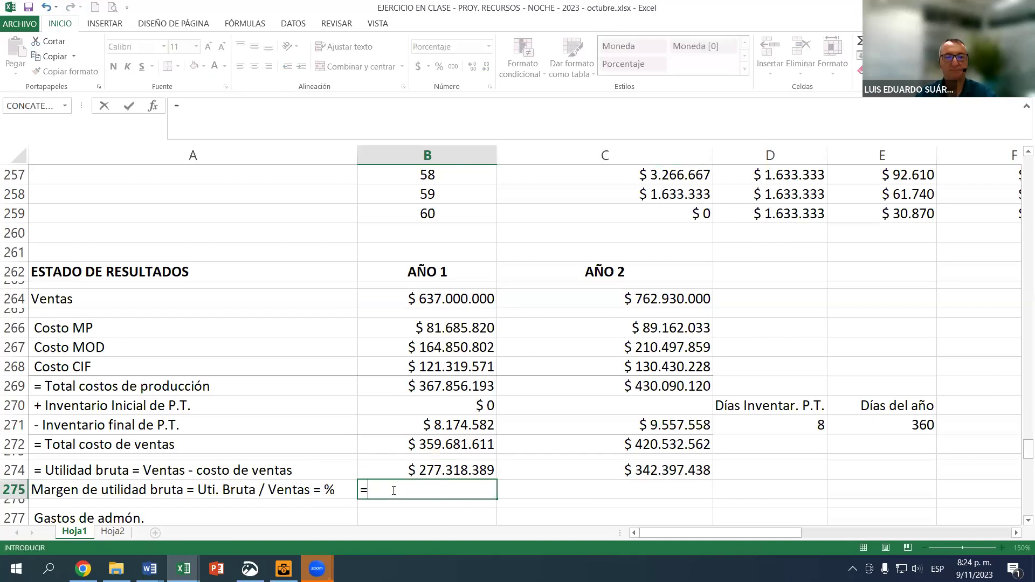
pyautogui.click(441, 470)
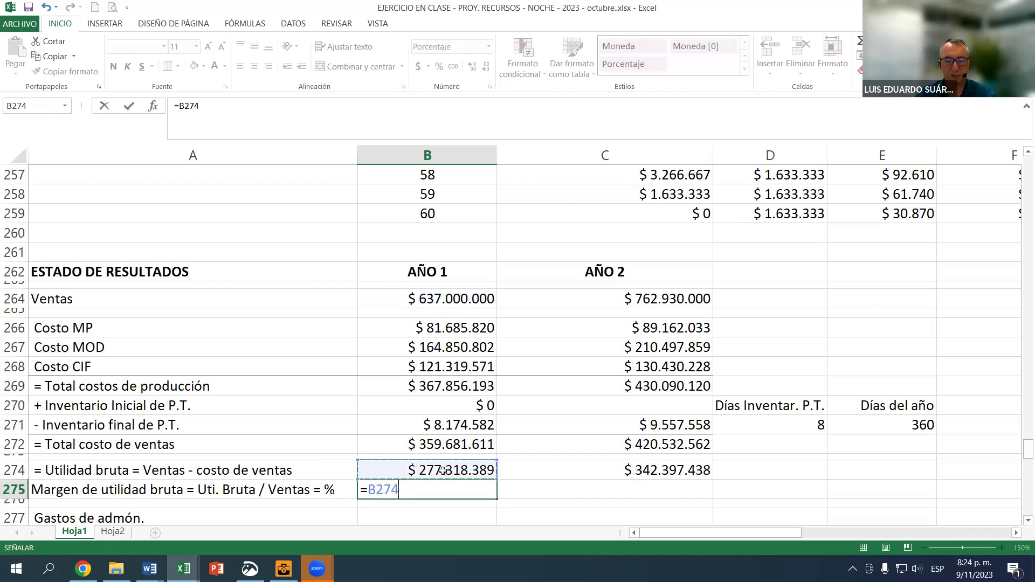
pyautogui.write('/')
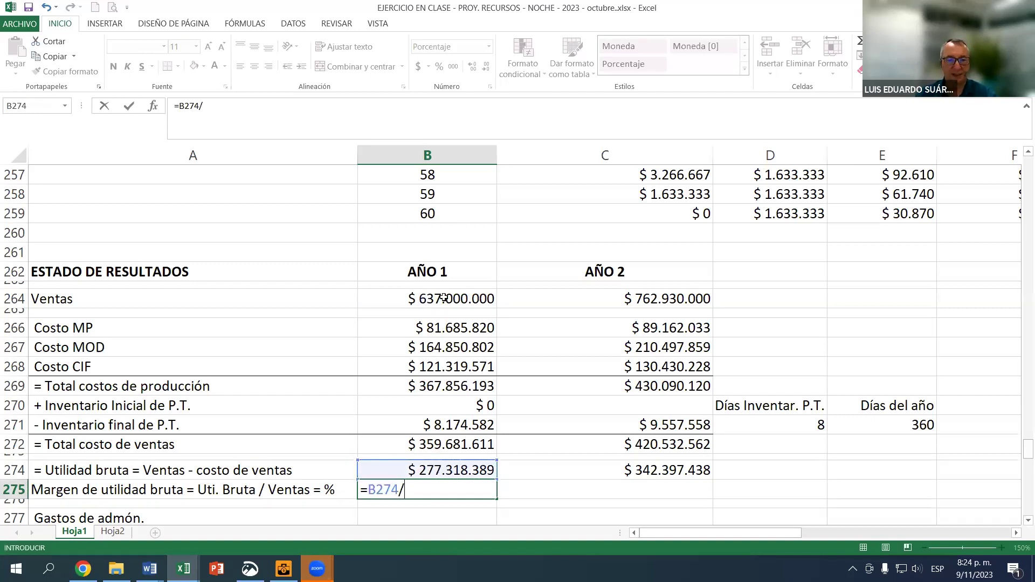
pyautogui.click(419, 299)
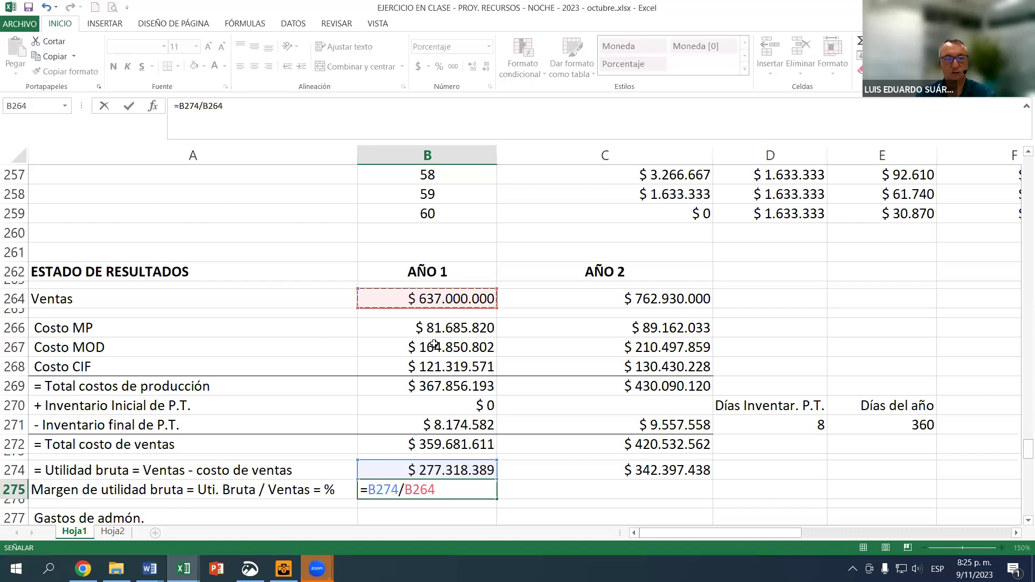
pyautogui.press('Return')
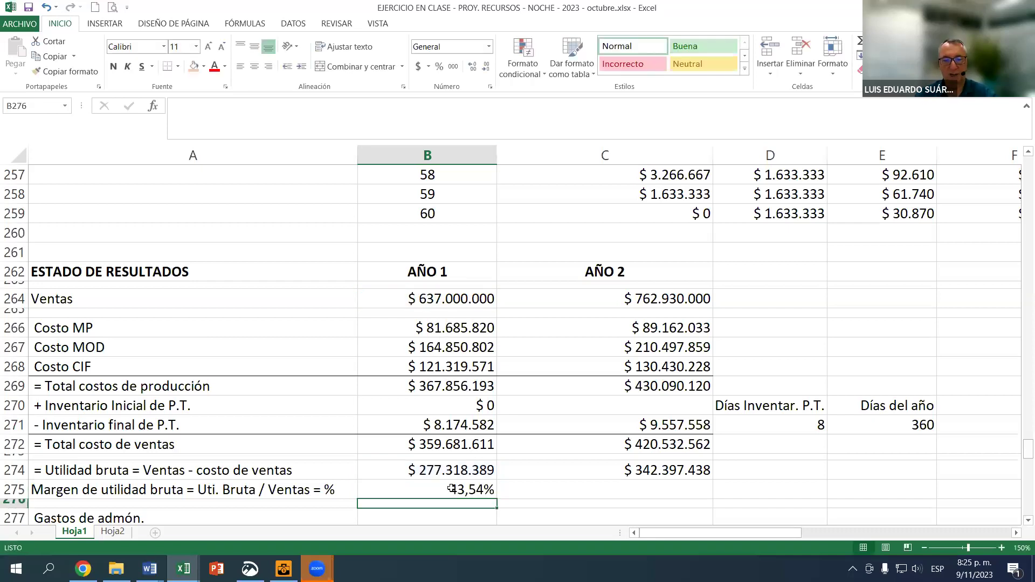
pyautogui.click(477, 491)
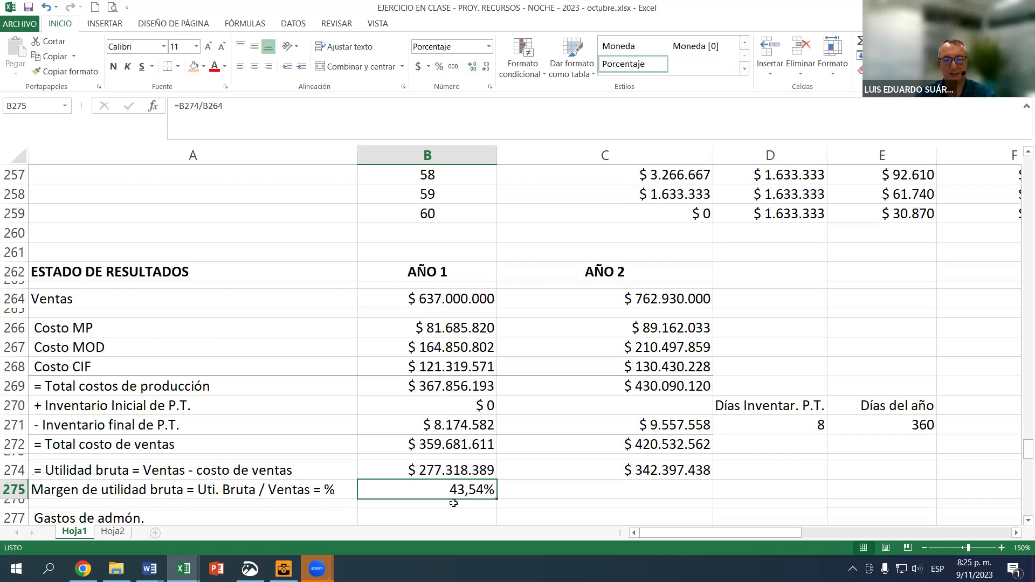
pyautogui.moveTo(621, 496); pyautogui.dragTo(641, 499)
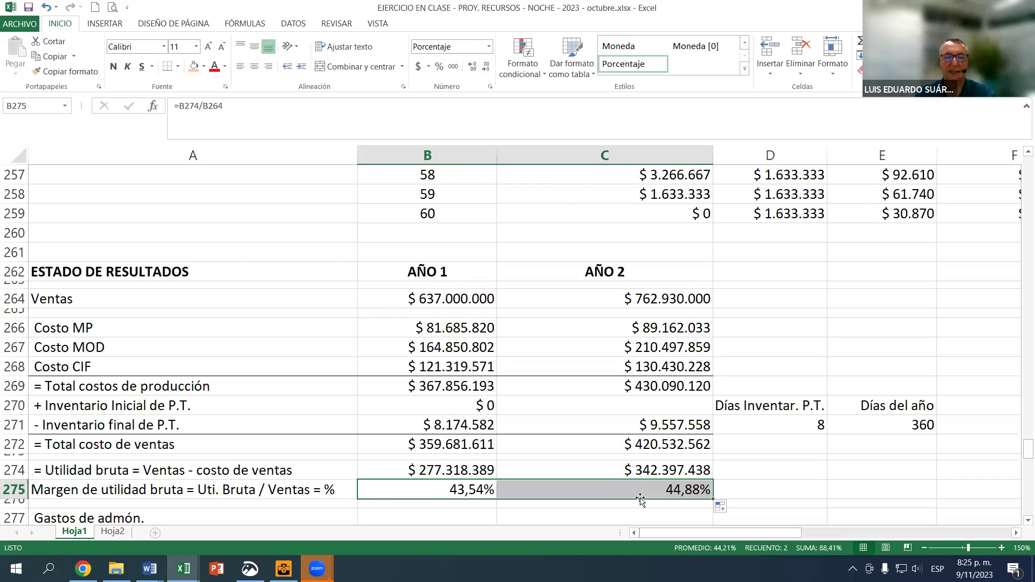
pyautogui.scroll(-1, 449, 435)
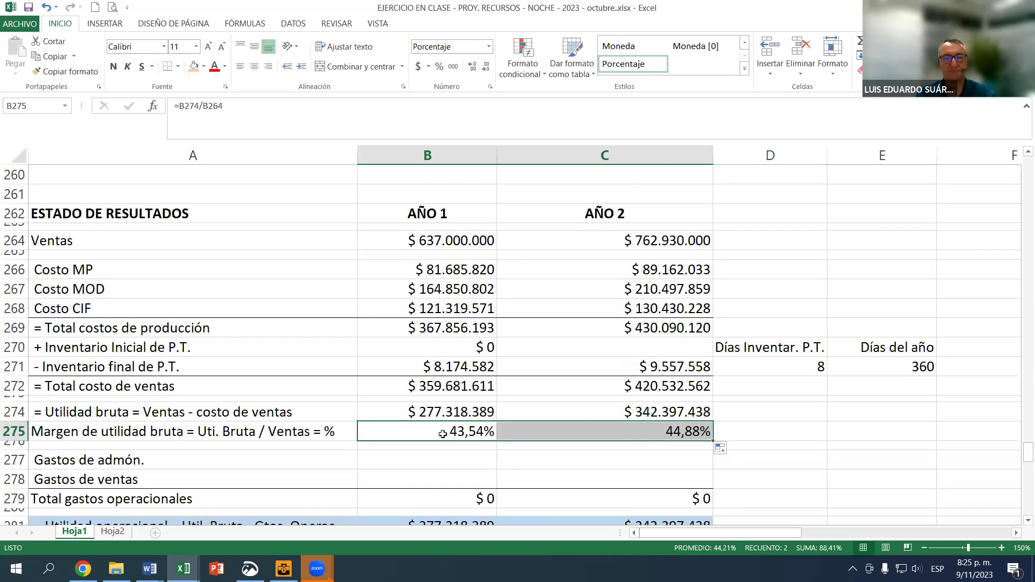
pyautogui.click(443, 433)
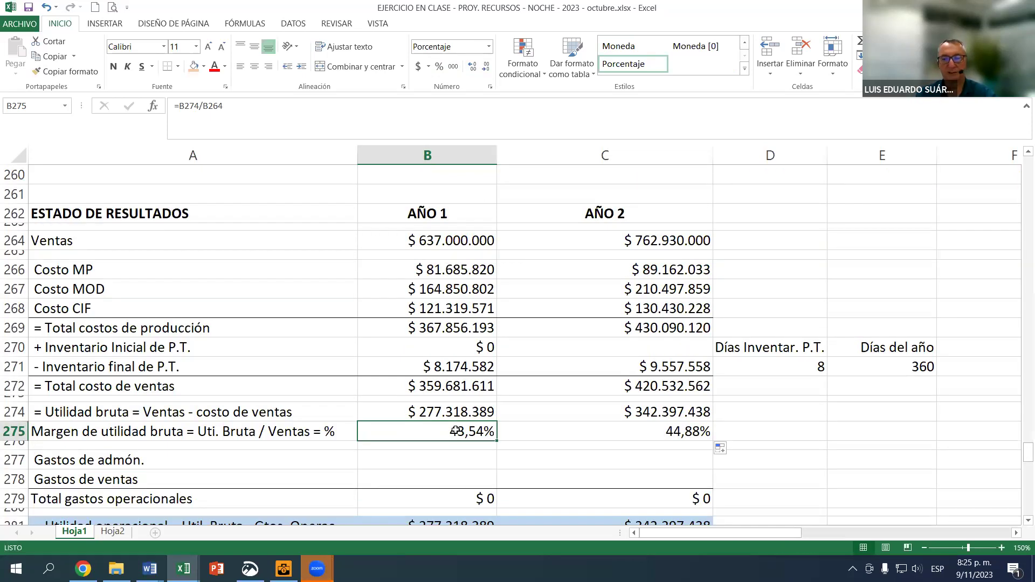
# Review the Margen de utilidad bruta of both years against the Utilidad bruta and Ventas figures it is calculated from.
pyautogui.click(681, 432)
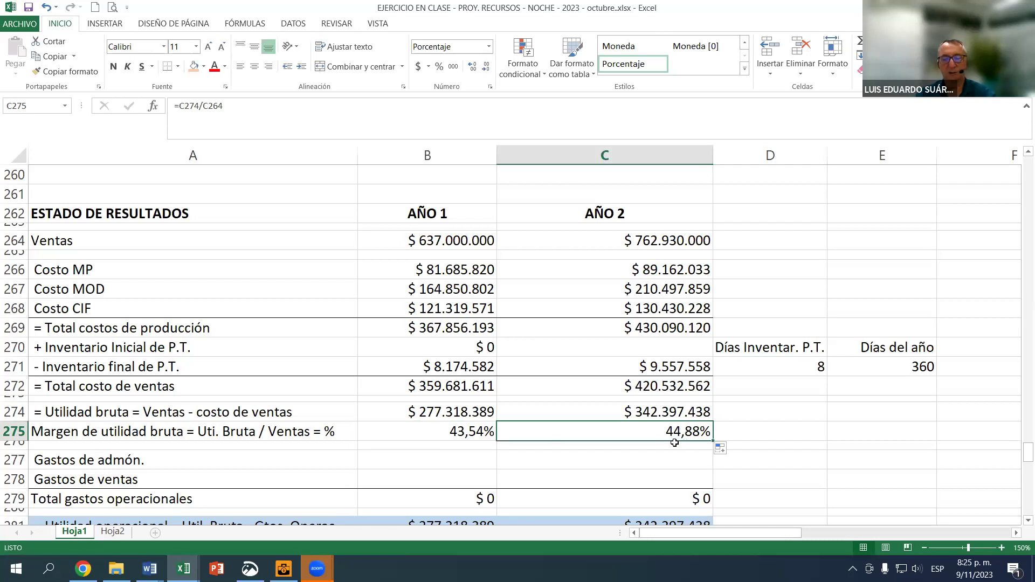
pyautogui.click(474, 432)
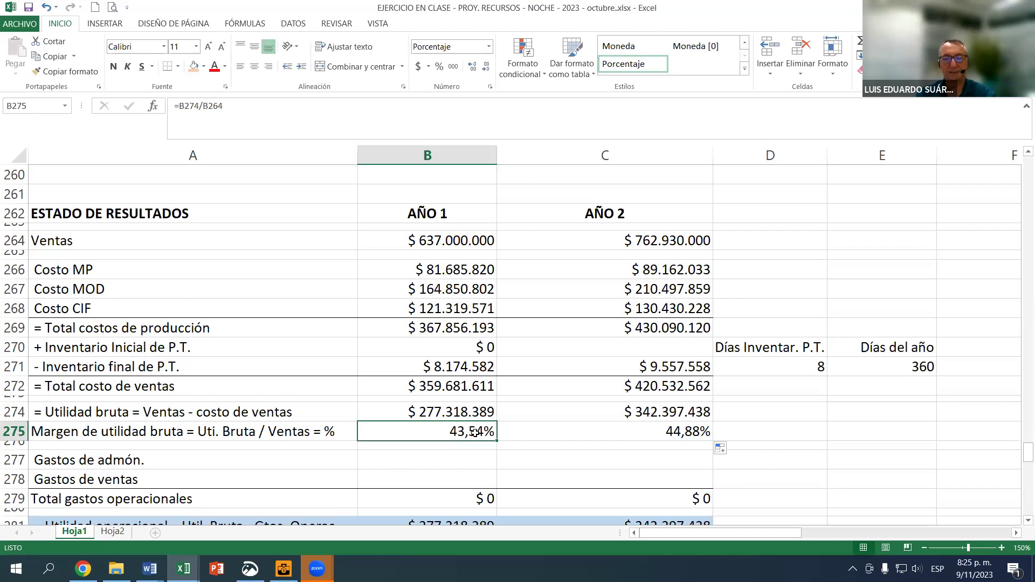
pyautogui.click(434, 244)
pyautogui.click(81, 243)
pyautogui.click(468, 242)
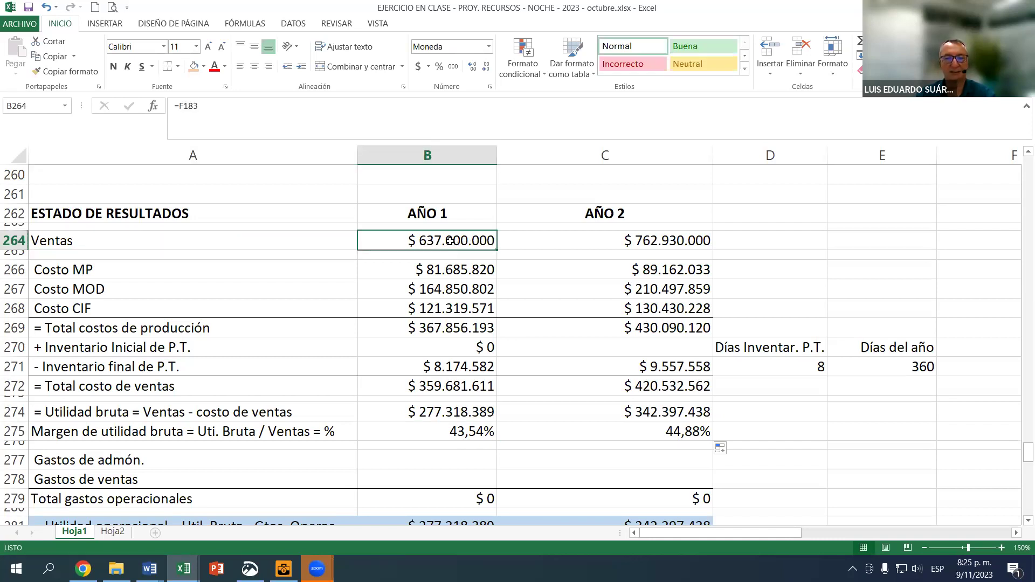
pyautogui.click(467, 432)
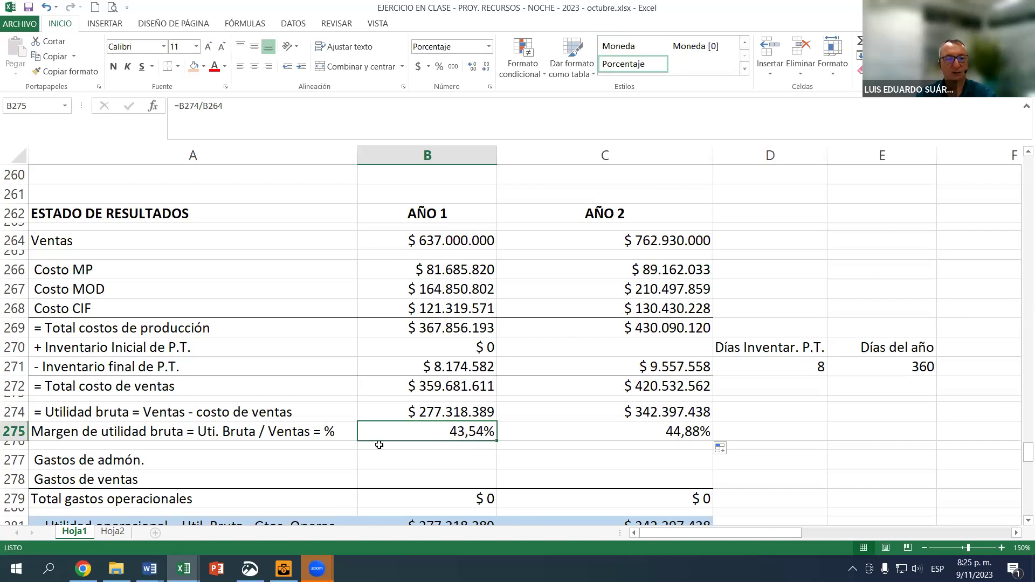
pyautogui.click(433, 413)
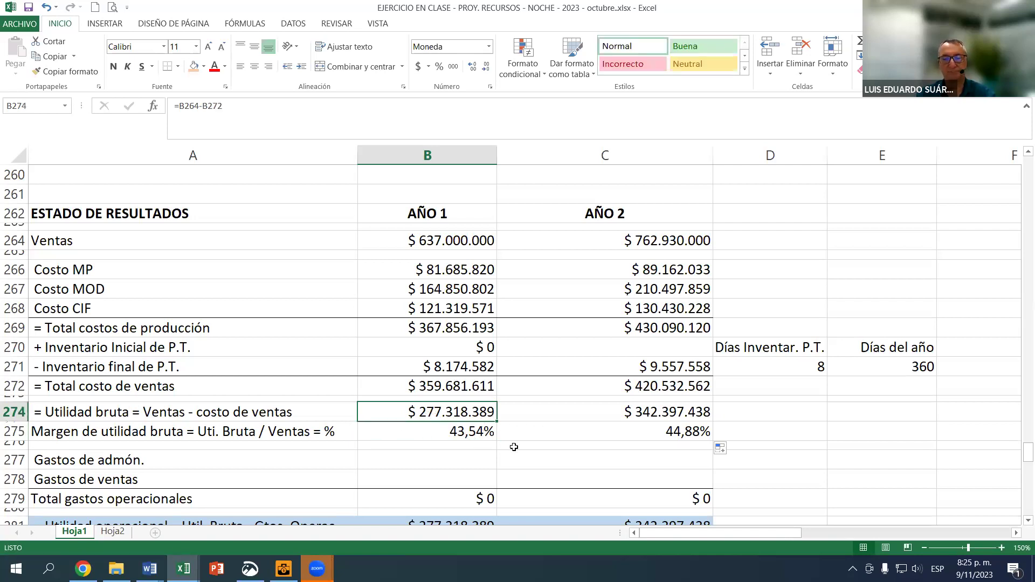
pyautogui.click(682, 436)
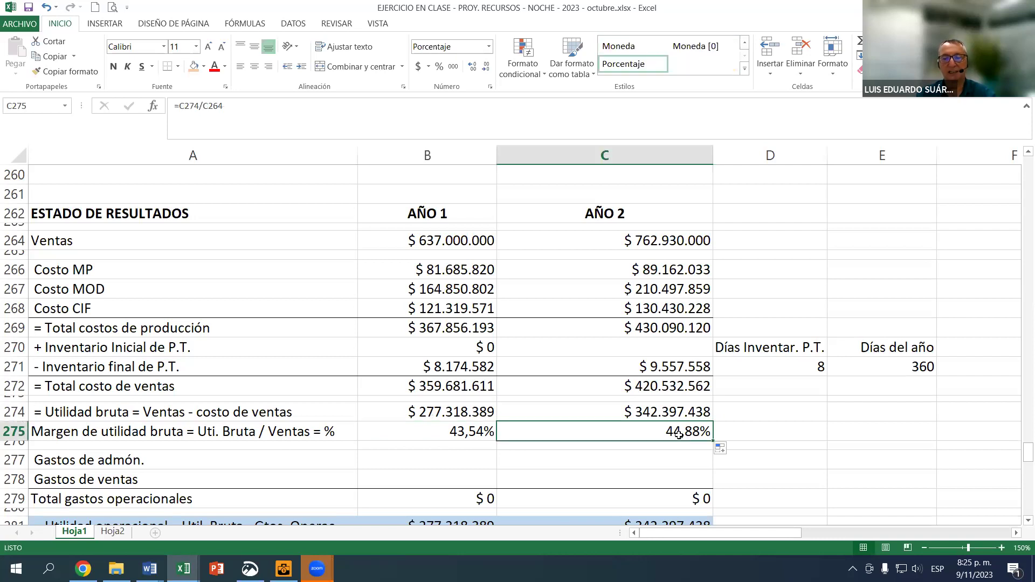
pyautogui.click(644, 241)
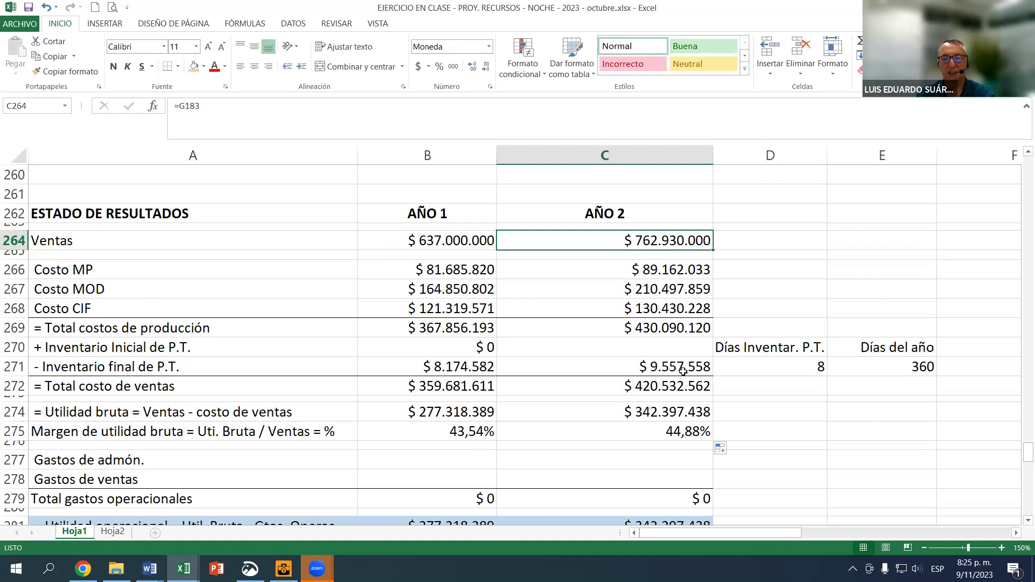
pyautogui.click(672, 431)
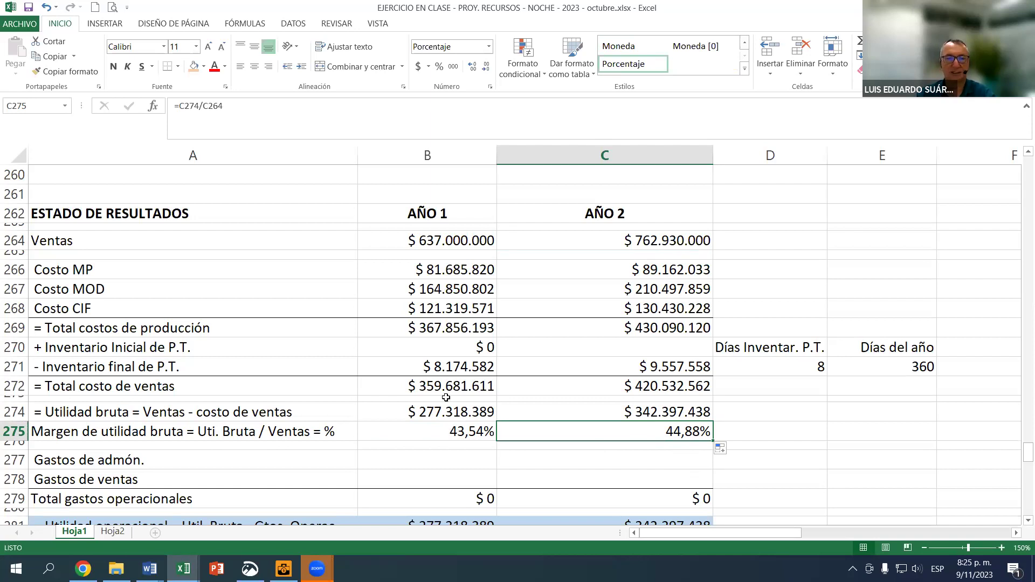
pyautogui.click(459, 429)
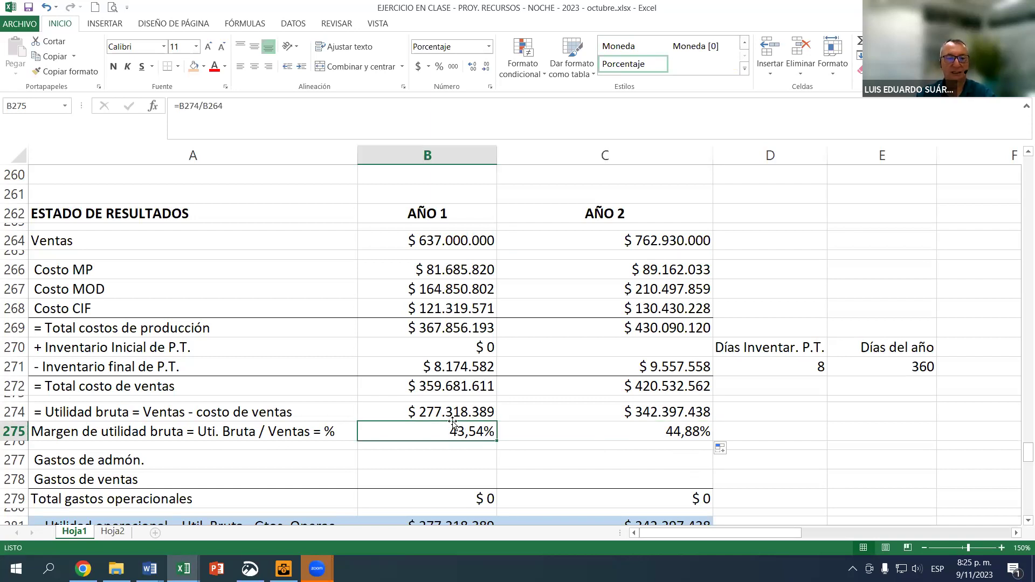
pyautogui.click(439, 415)
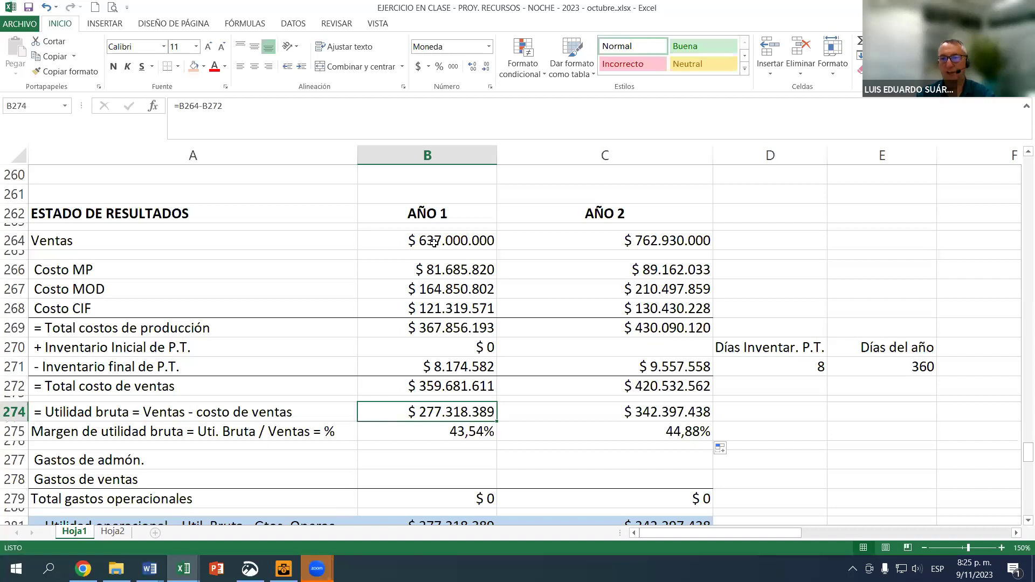
pyautogui.click(434, 243)
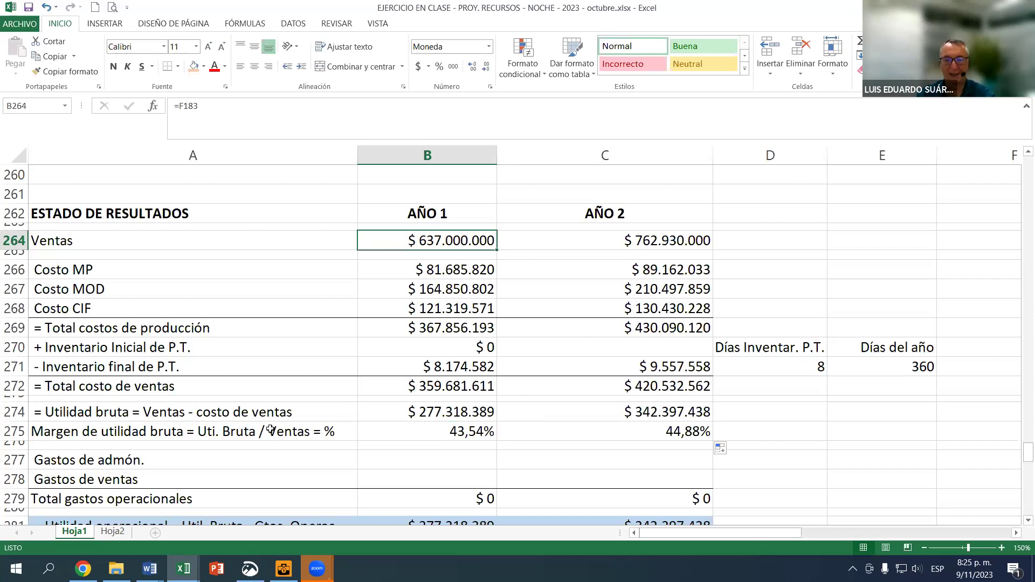
# Try to link the year 1 Gastos de admón. to a source figure in the earlier projections on the sheet.
pyautogui.scroll(-1, 451, 489)
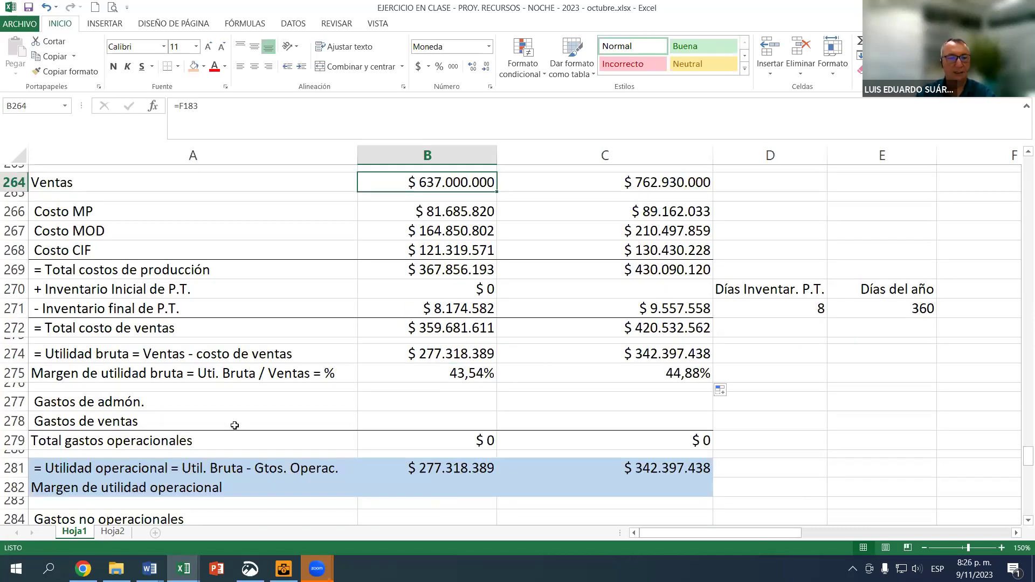
pyautogui.click(136, 400)
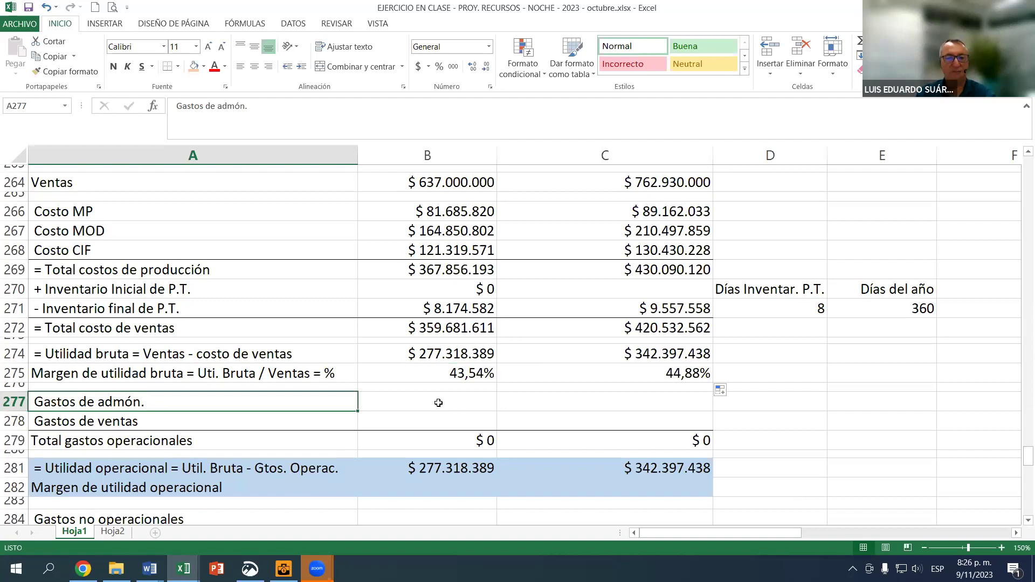
pyautogui.click(436, 399)
pyautogui.write('=')
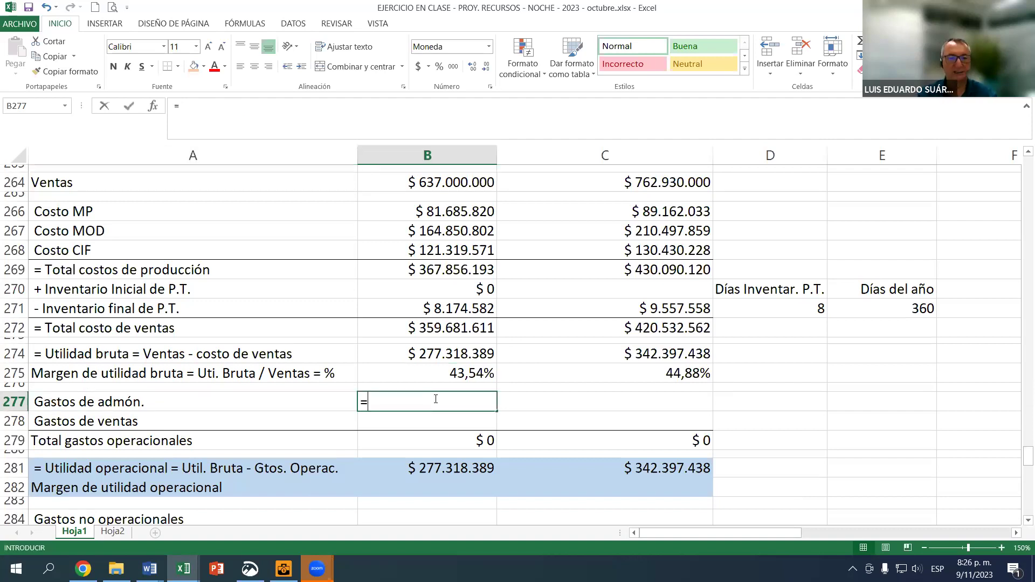
pyautogui.scroll(18, 523, 299)
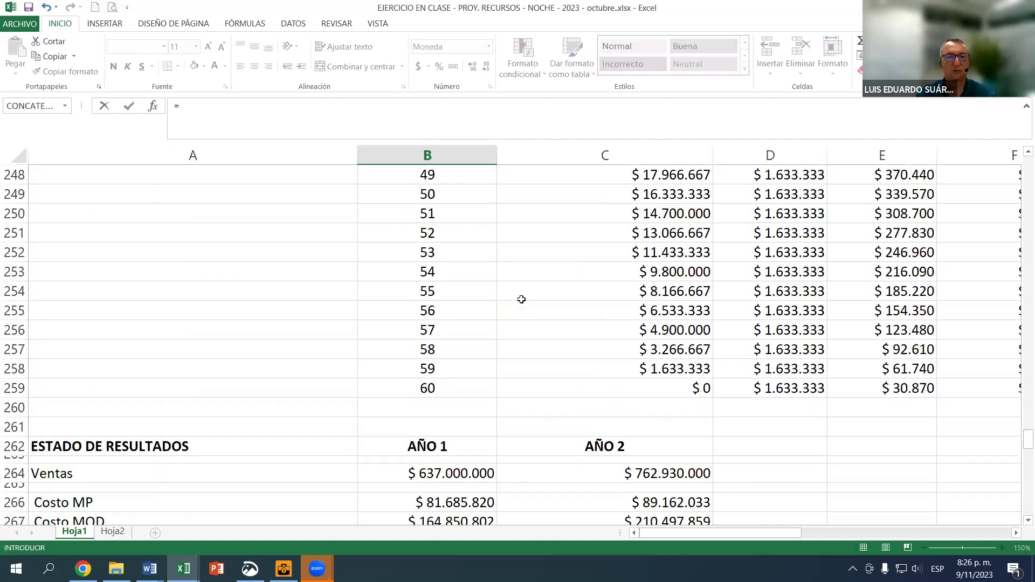
pyautogui.scroll(10, 519, 300)
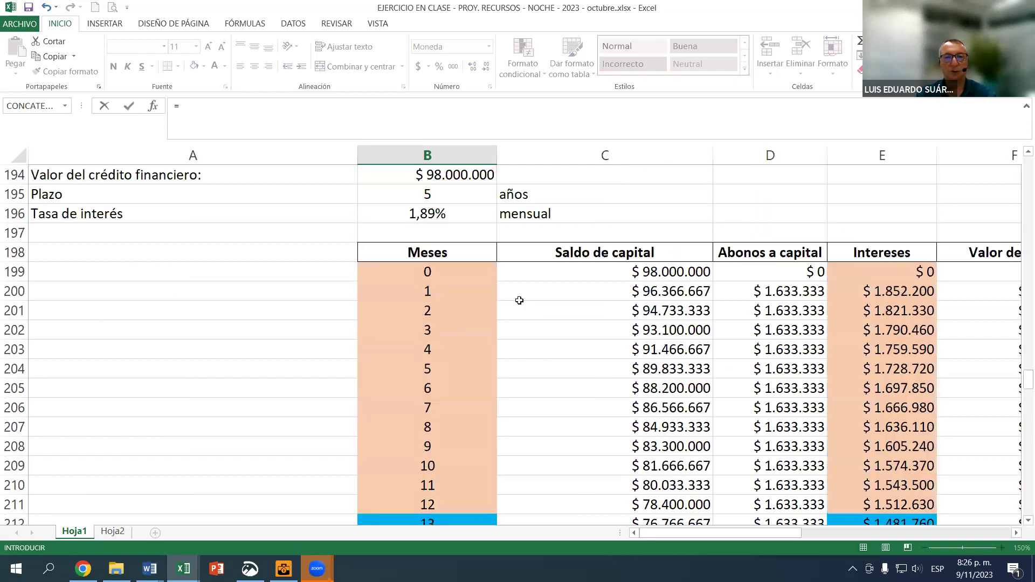
pyautogui.scroll(9, 518, 349)
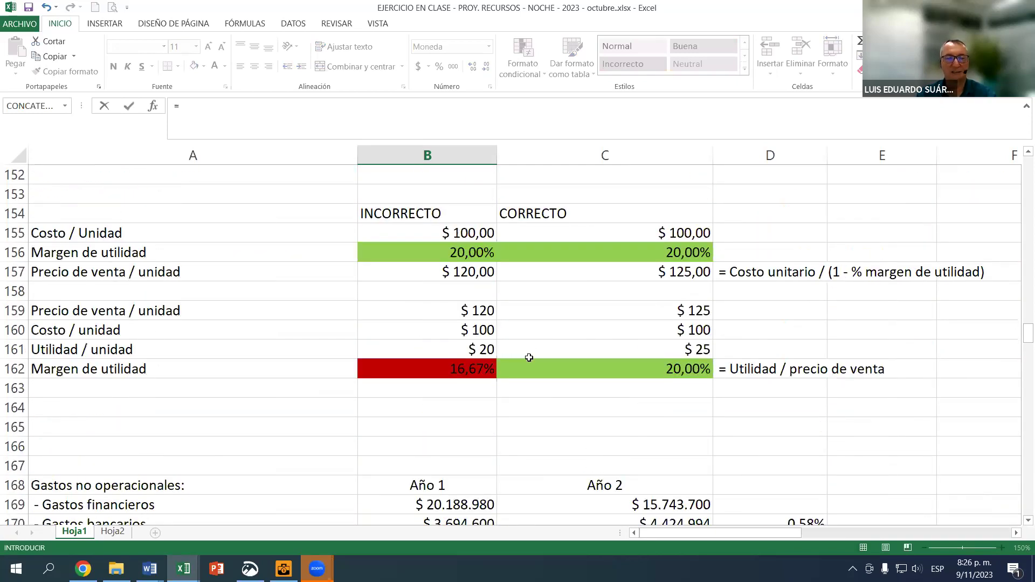
pyautogui.scroll(2, 529, 358)
pyautogui.scroll(3, 534, 359)
pyautogui.scroll(-9, 543, 374)
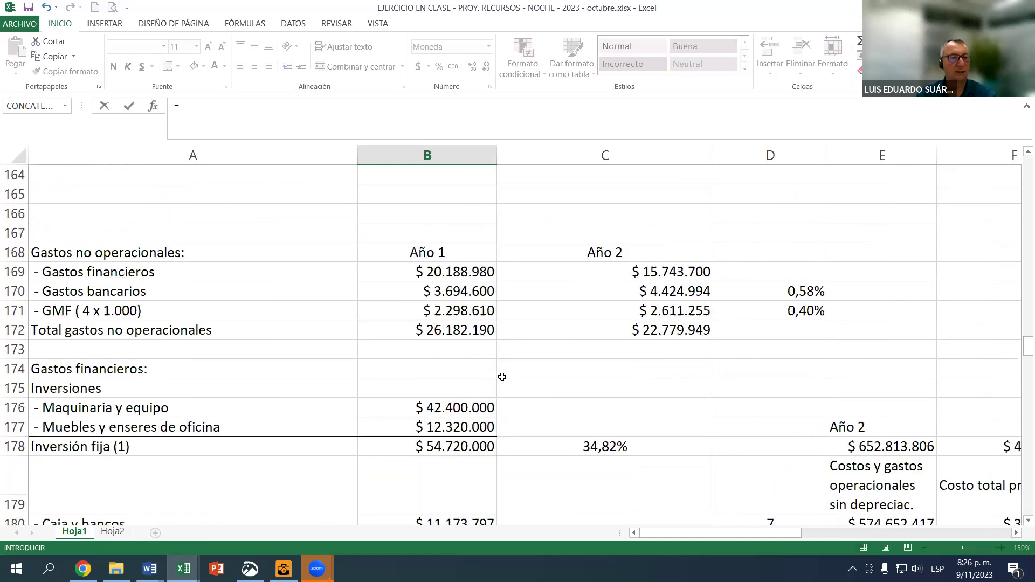
pyautogui.scroll(3, 503, 377)
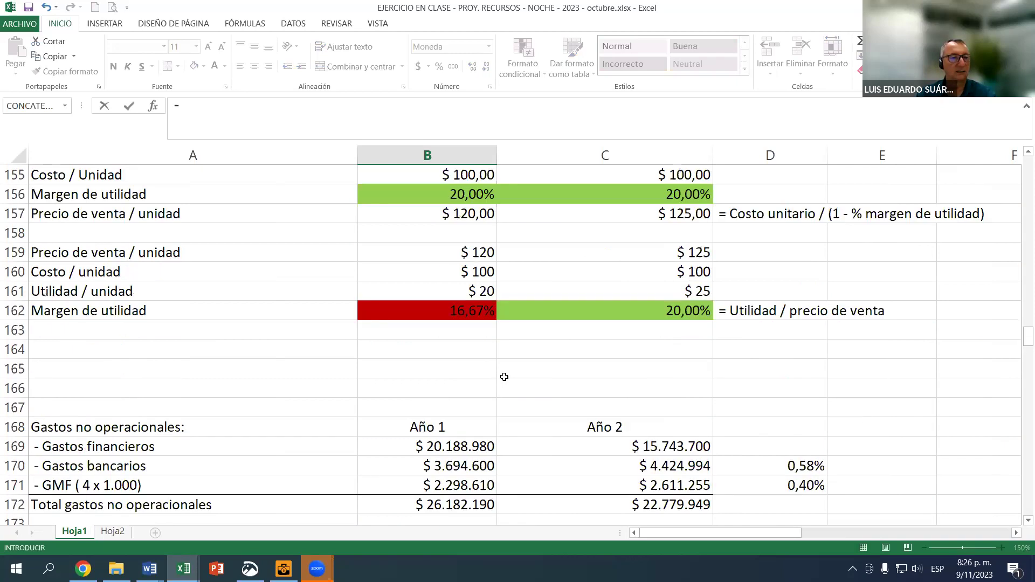
pyautogui.scroll(3, 504, 377)
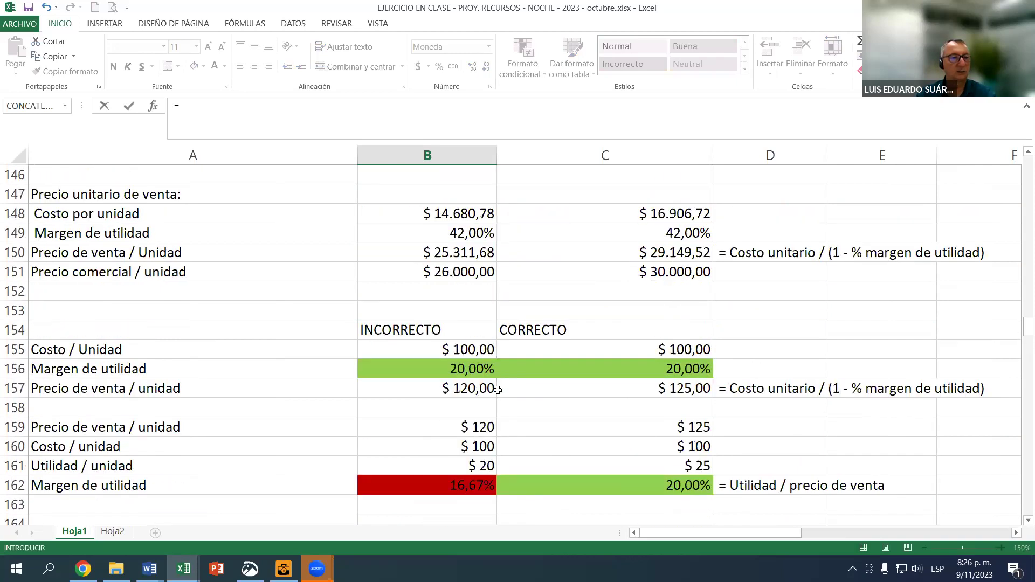
pyautogui.scroll(5, 504, 377)
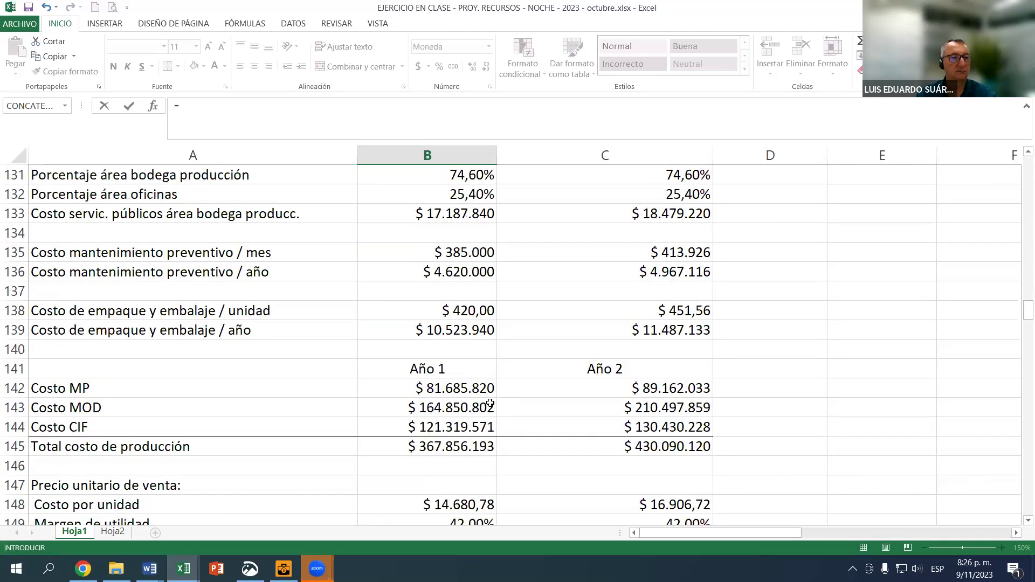
pyautogui.scroll(4, 490, 404)
pyautogui.scroll(3, 488, 407)
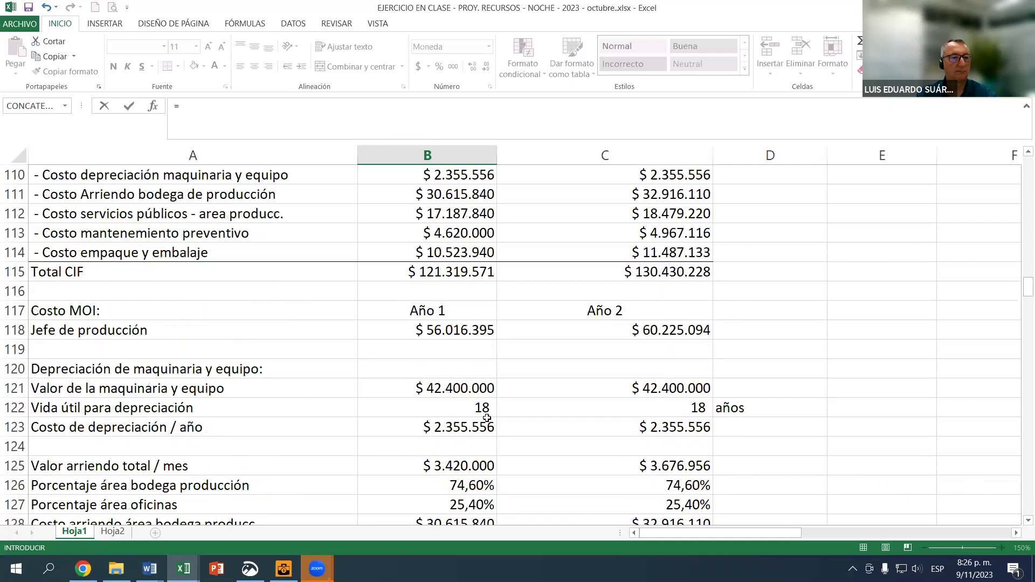
pyautogui.scroll(-6, 488, 415)
pyautogui.scroll(-2, 490, 434)
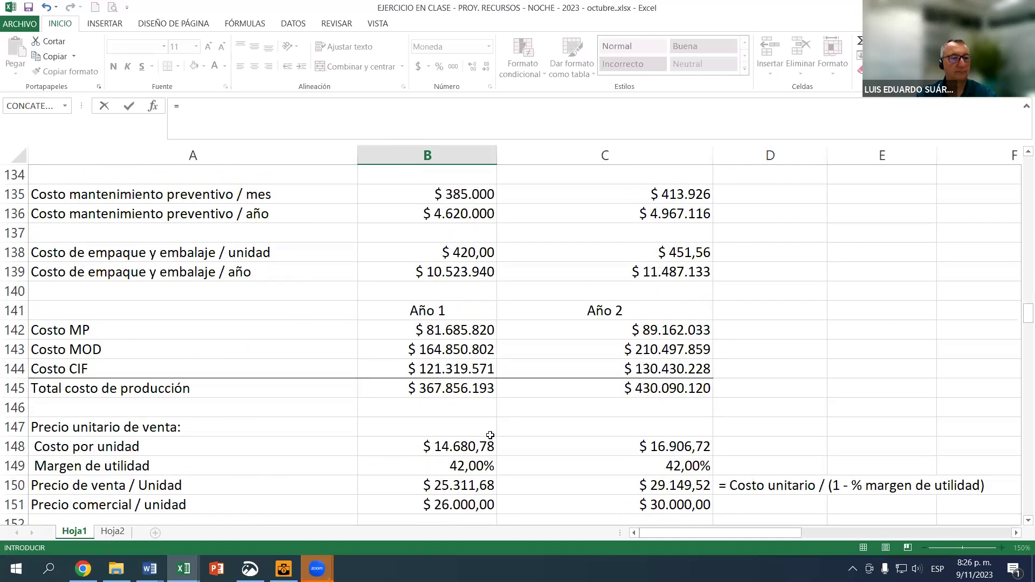
pyautogui.scroll(-3, 490, 435)
pyautogui.scroll(-2, 491, 439)
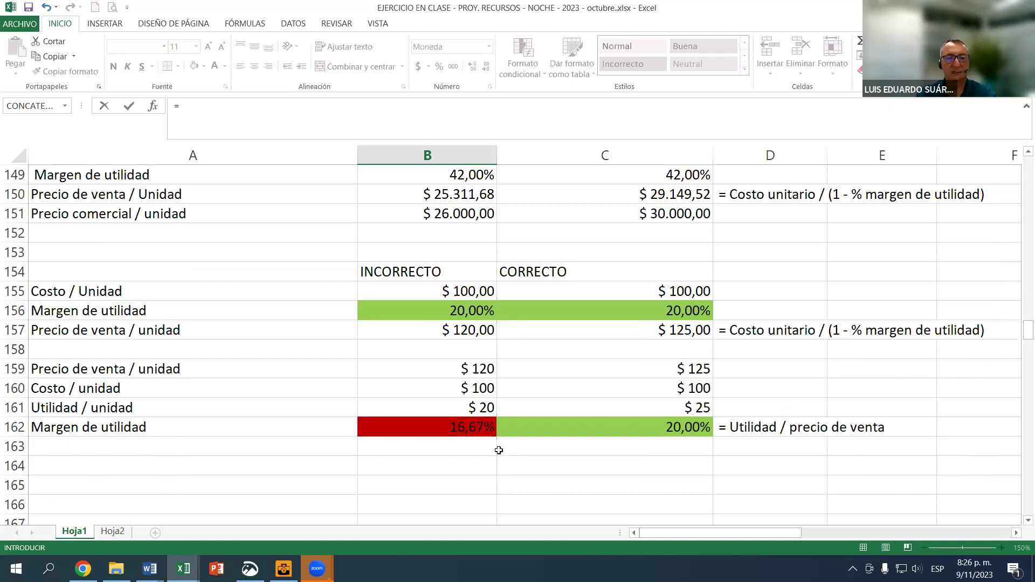
pyautogui.scroll(-2, 499, 450)
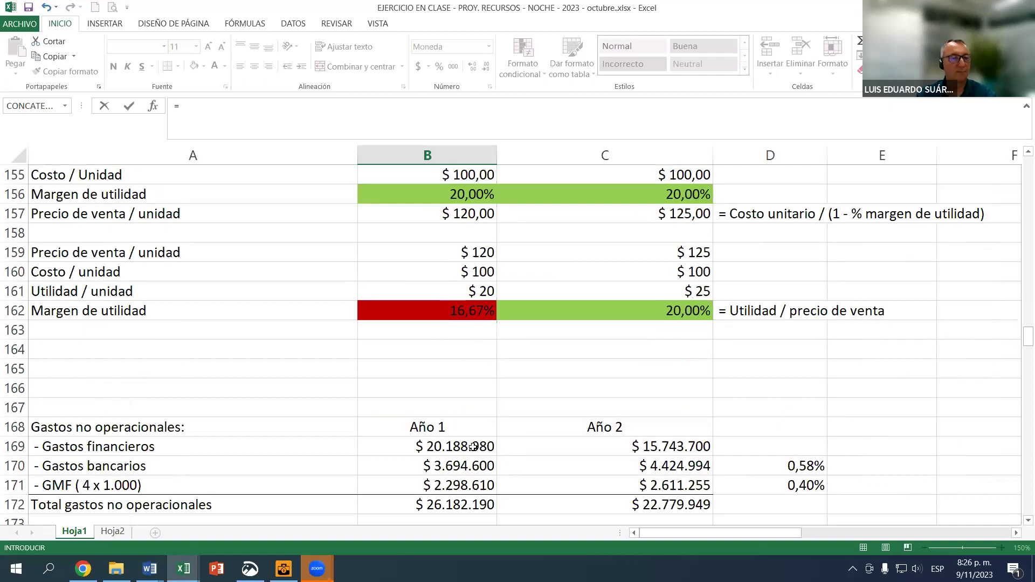
pyautogui.scroll(-1, 483, 443)
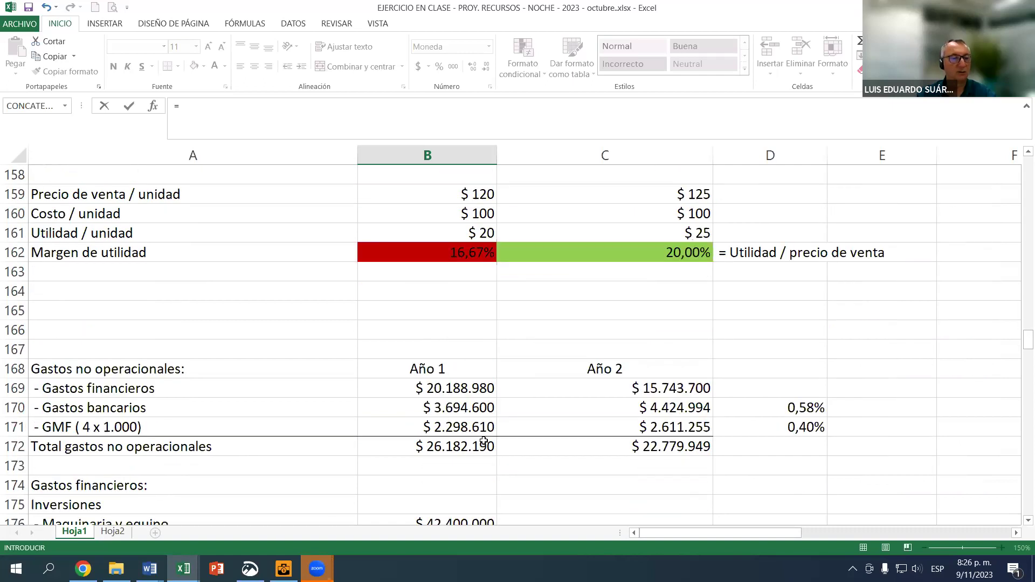
pyautogui.scroll(-7, 483, 441)
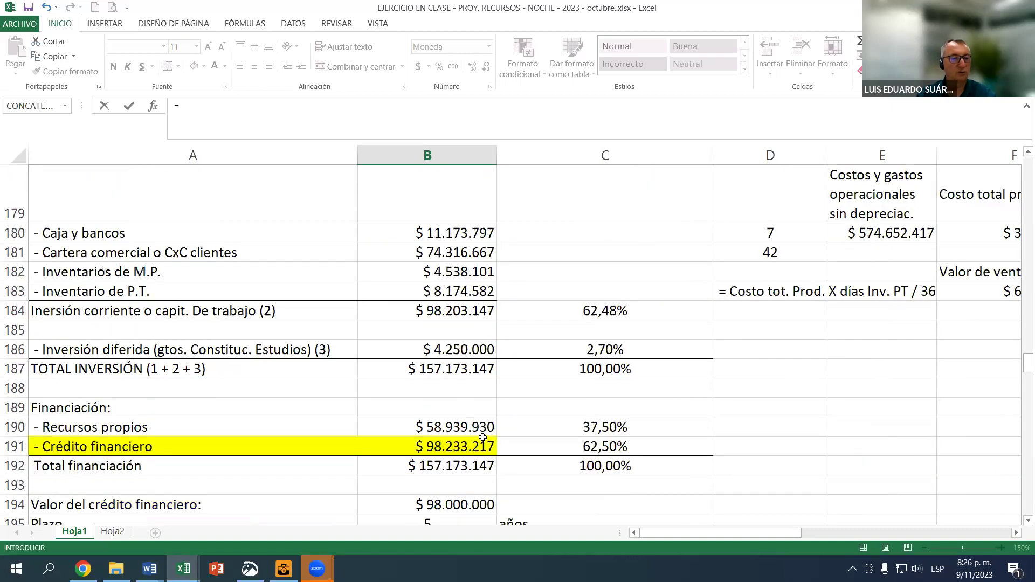
pyautogui.scroll(-4, 483, 438)
pyautogui.scroll(8, 485, 437)
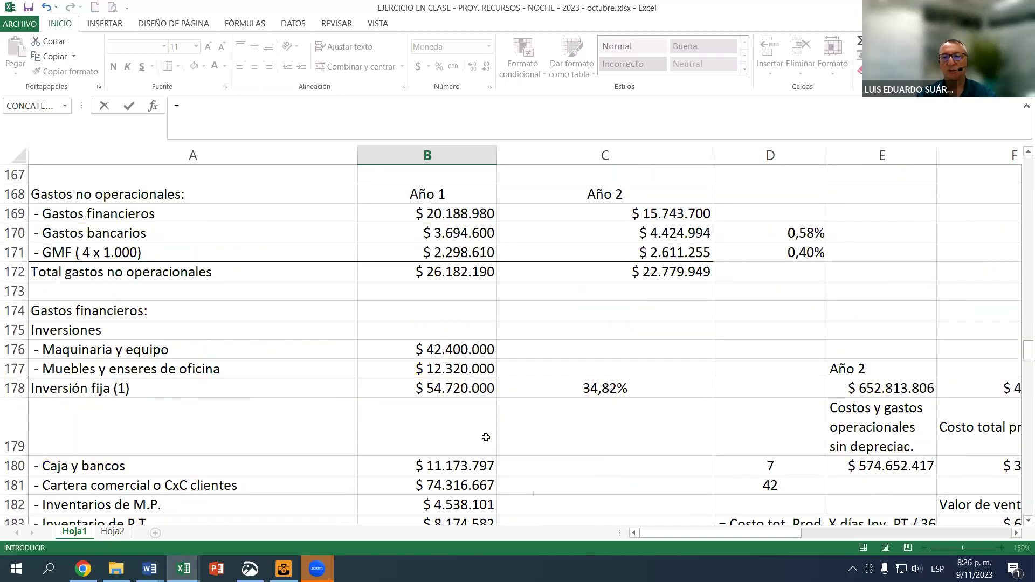
pyautogui.scroll(4, 486, 437)
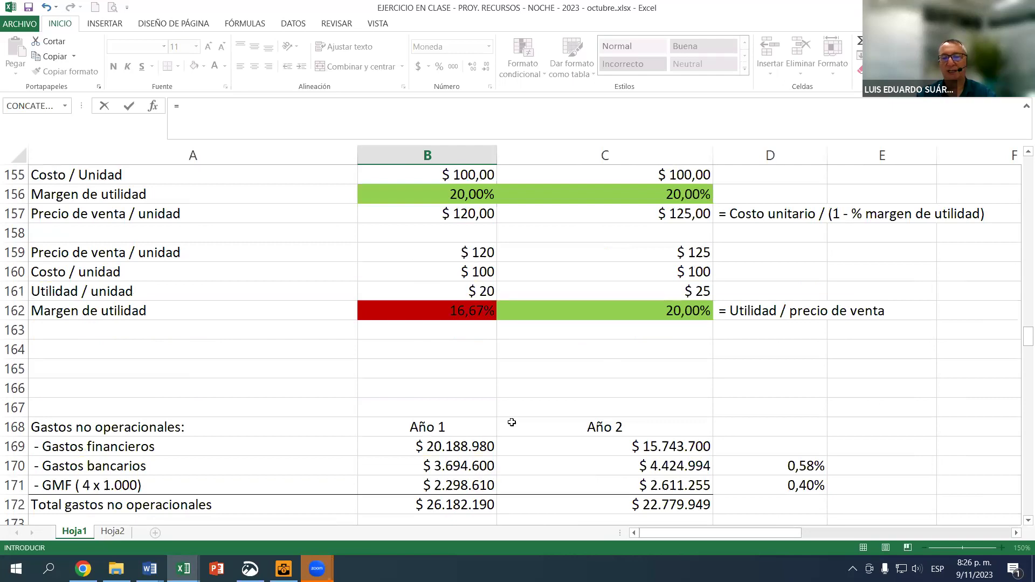
pyautogui.scroll(7, 496, 390)
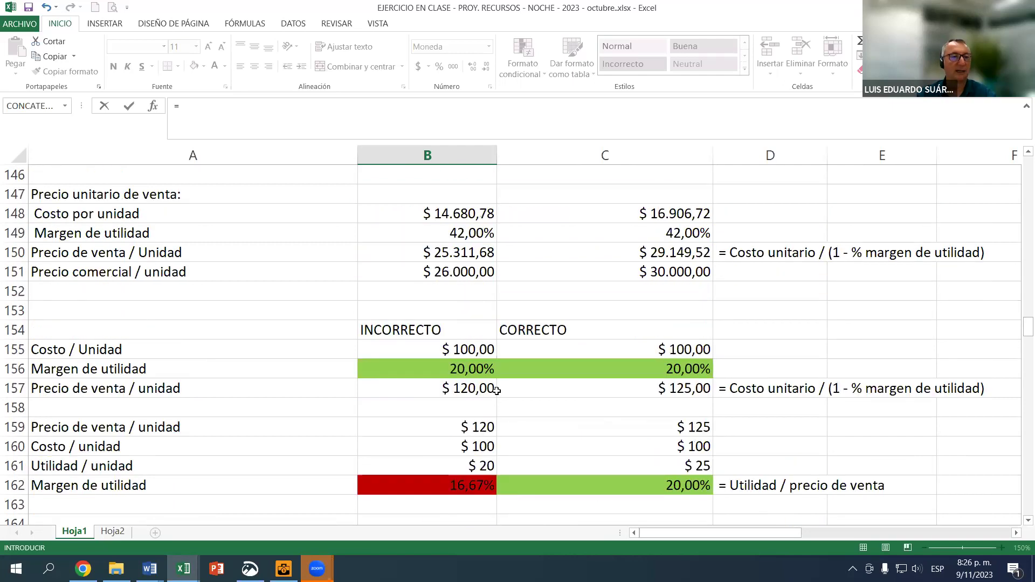
pyautogui.scroll(3, 497, 391)
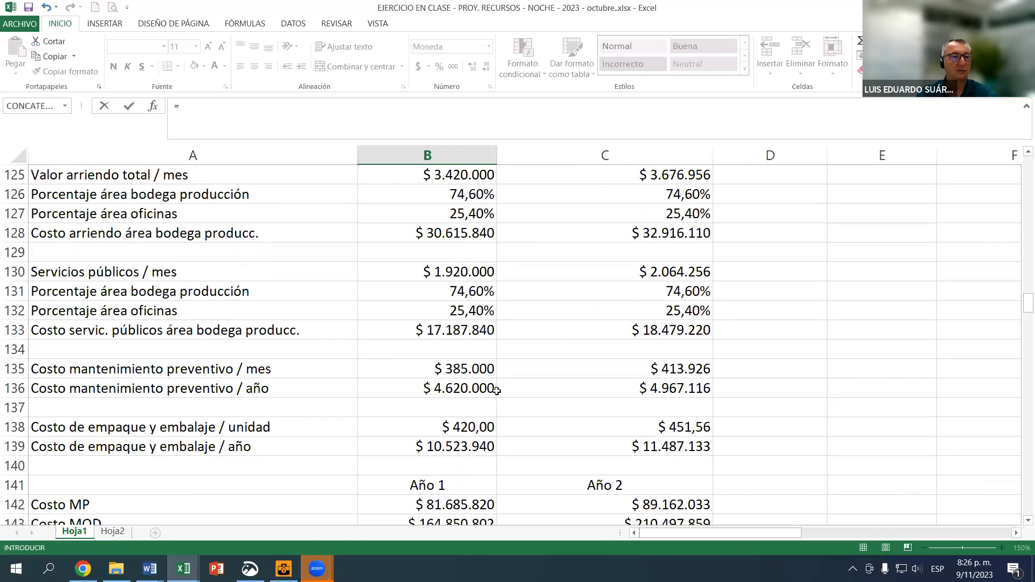
pyautogui.scroll(3, 496, 391)
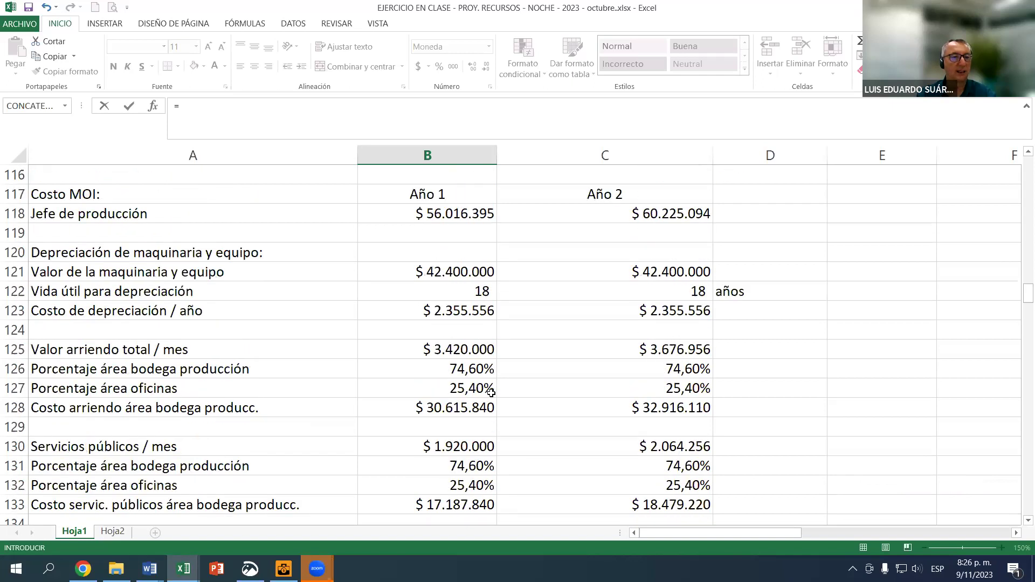
pyautogui.scroll(5, 489, 393)
pyautogui.scroll(3, 489, 393)
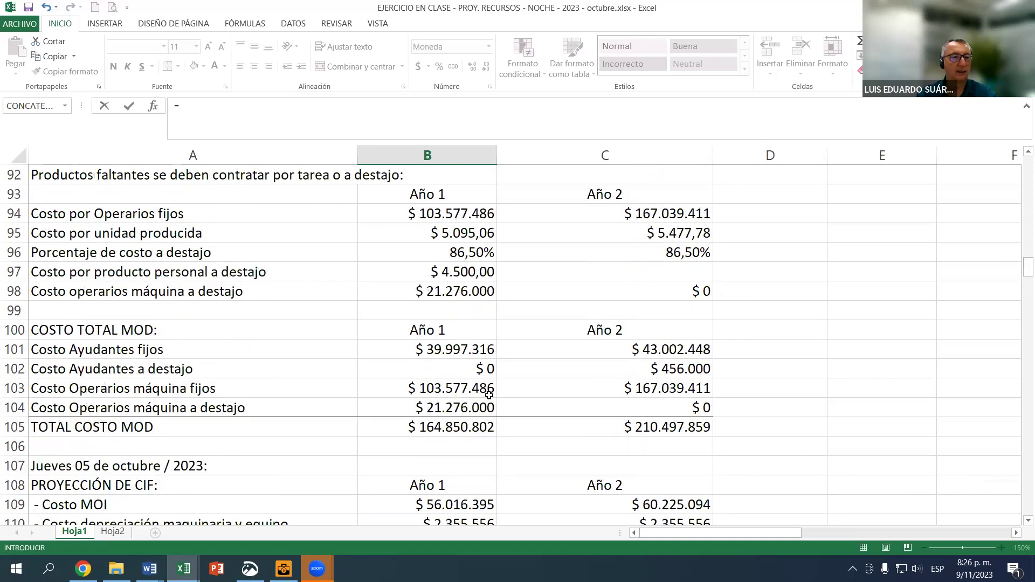
pyautogui.scroll(4, 489, 393)
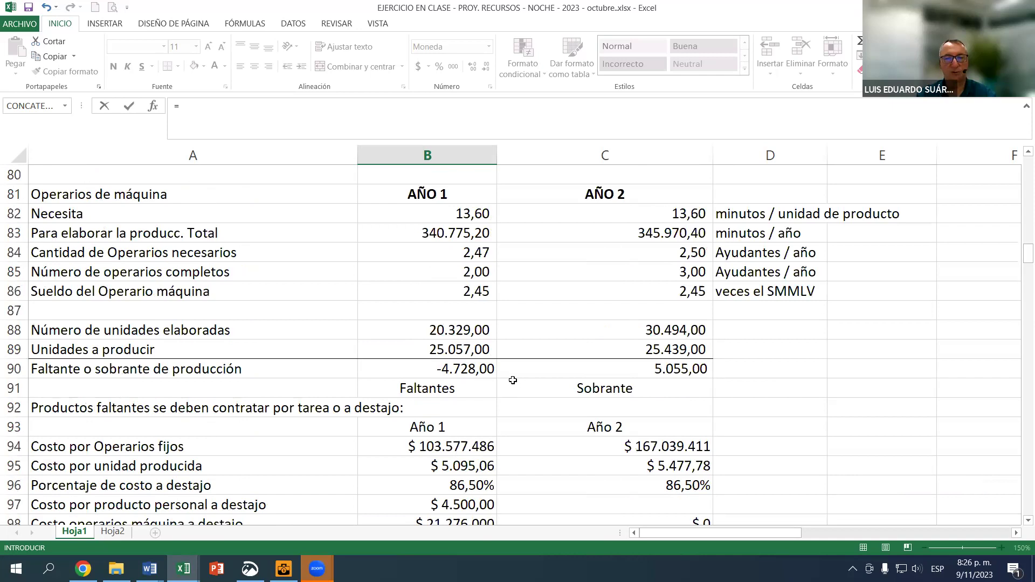
pyautogui.scroll(-2, 523, 396)
pyautogui.scroll(-7, 529, 397)
pyautogui.press('Escape')
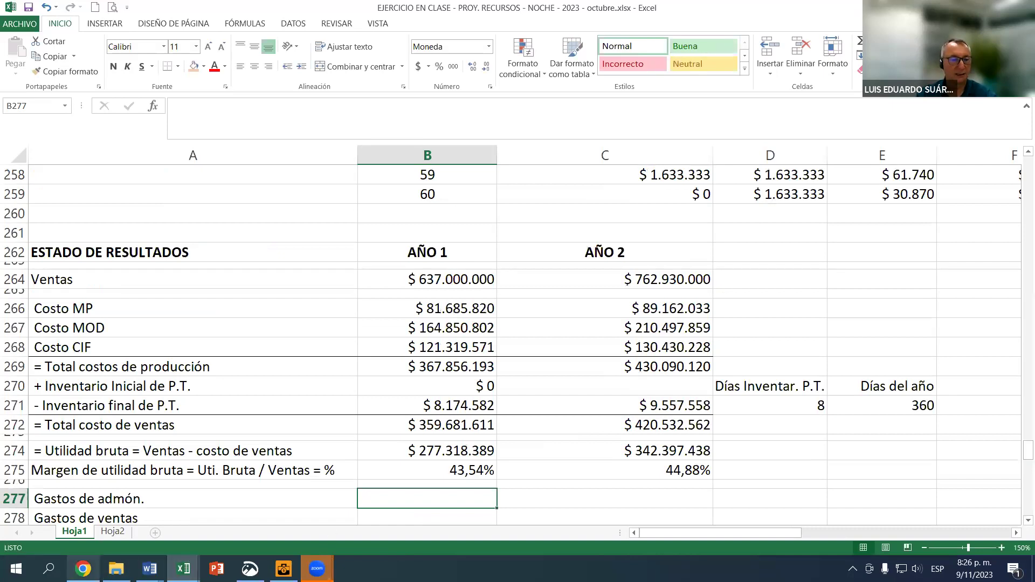
# Switch to Chrome, return to the course's main page and open the VIDEO TUT. 26/10/2023 recording under UNIDAD 2.
pyautogui.click(83, 568)
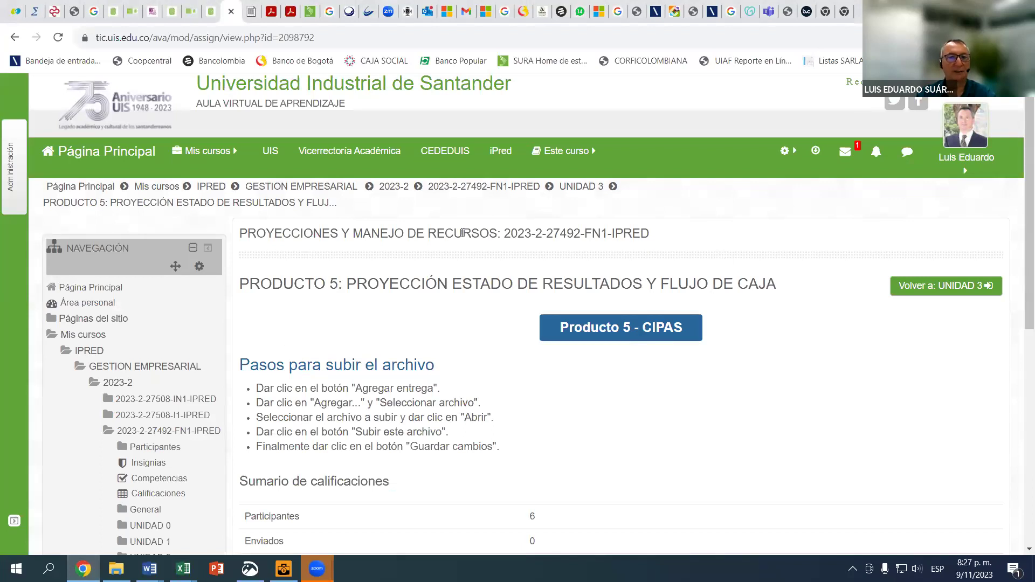
pyautogui.click(471, 193)
pyautogui.scroll(-6, 528, 332)
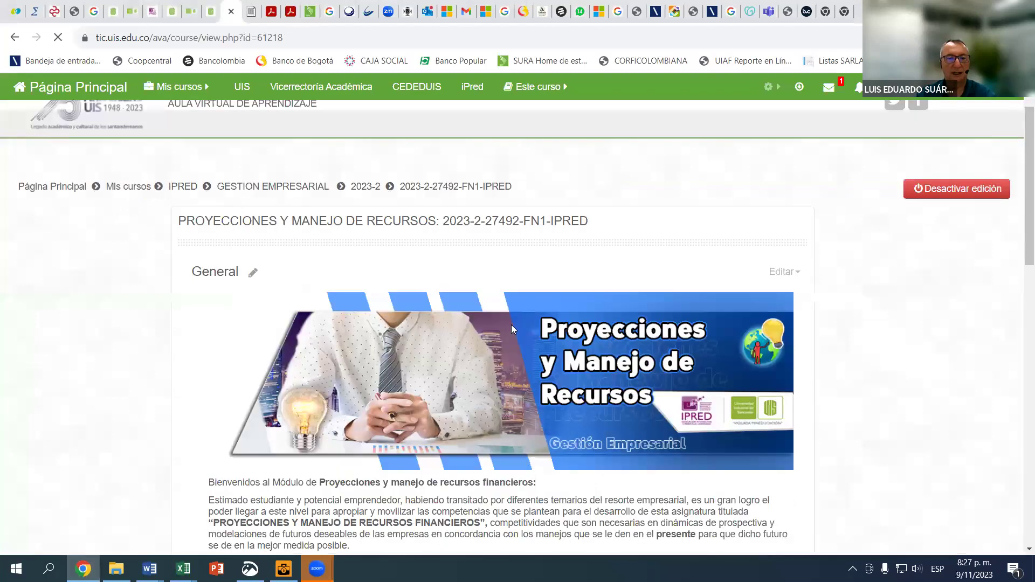
pyautogui.scroll(-15, 494, 388)
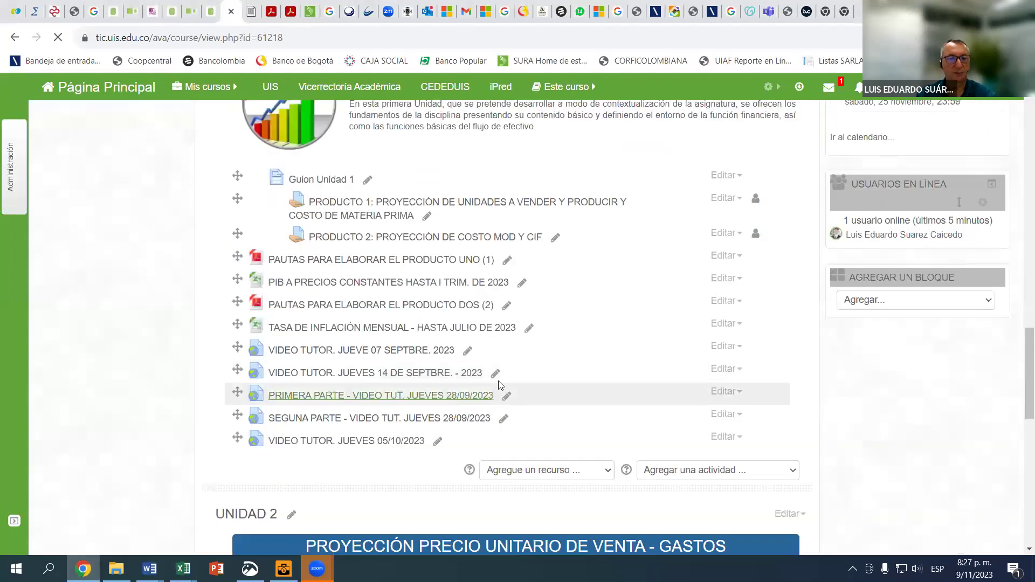
pyautogui.scroll(-5, 464, 385)
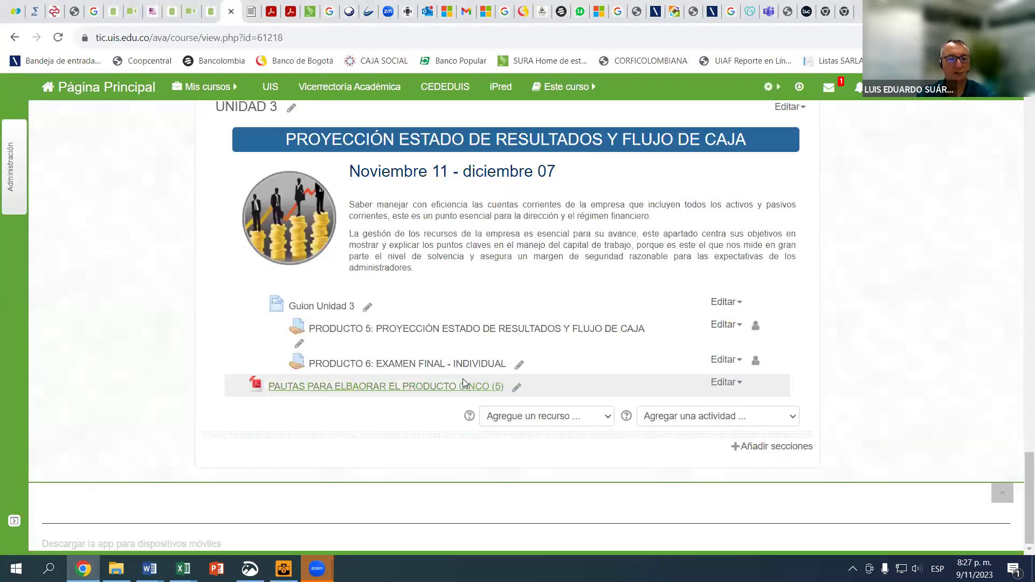
pyautogui.scroll(3, 462, 382)
pyautogui.scroll(2, 413, 370)
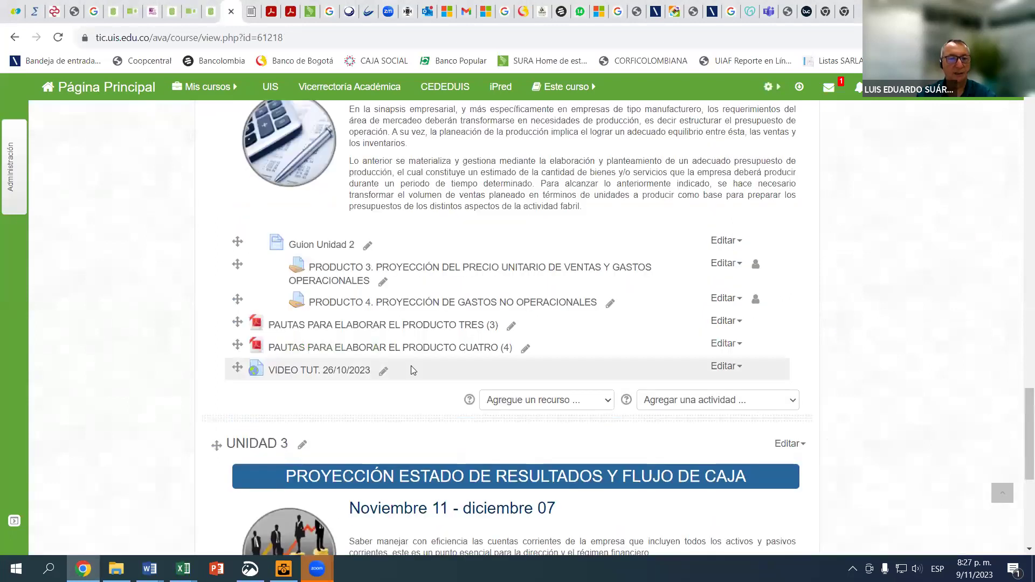
pyautogui.click(341, 371)
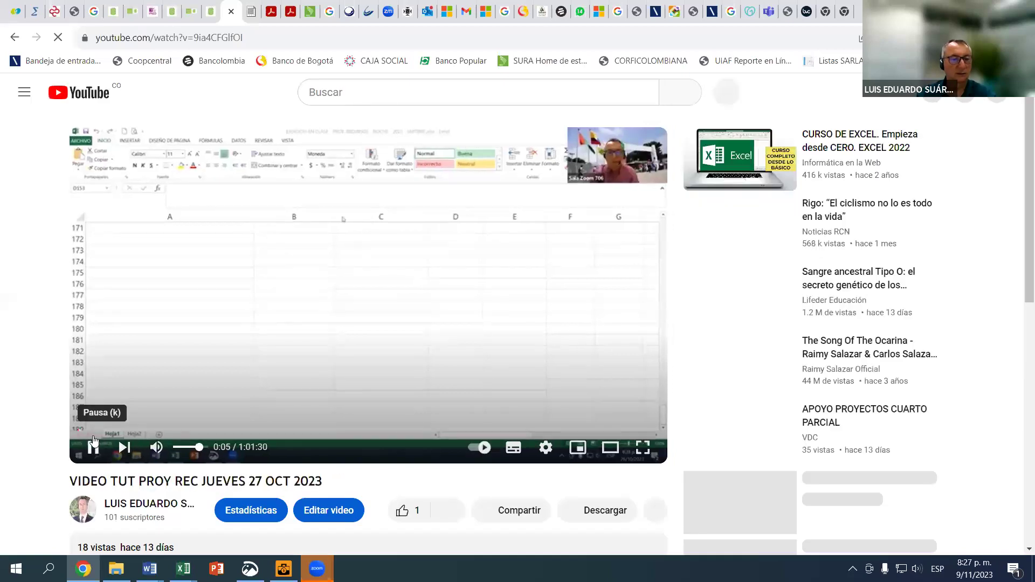
# Check the recording at about 6:38 for the operating expense projection, and go back to the course page.
pyautogui.moveTo(81, 430); pyautogui.dragTo(280, 388)
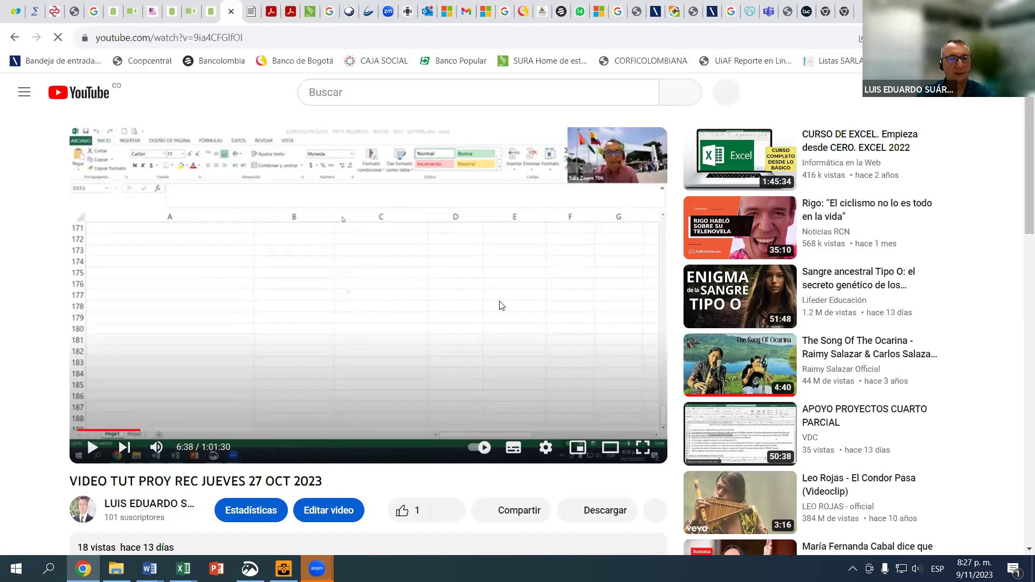
pyautogui.click(501, 306)
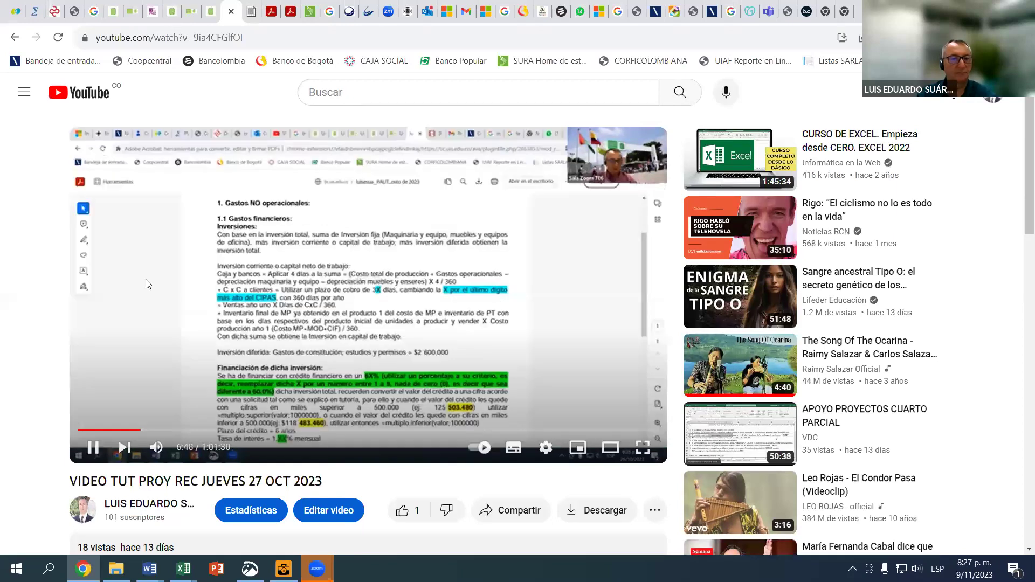
pyautogui.click(16, 37)
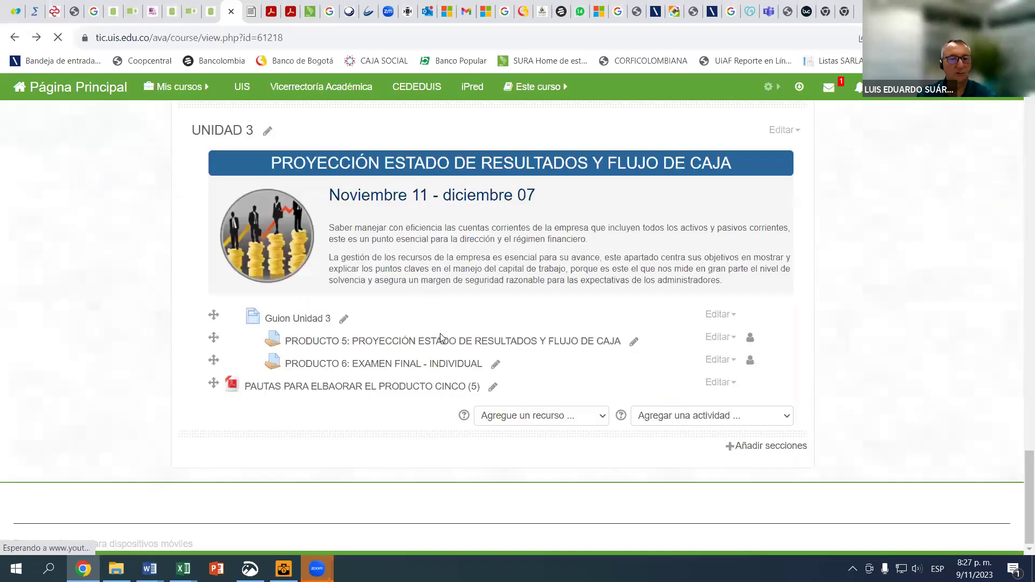
# Open the VIDEO TUTOR. JUEVES 05/10/2023 recording listed just above UNIDAD 2 on the course page.
pyautogui.scroll(5, 377, 345)
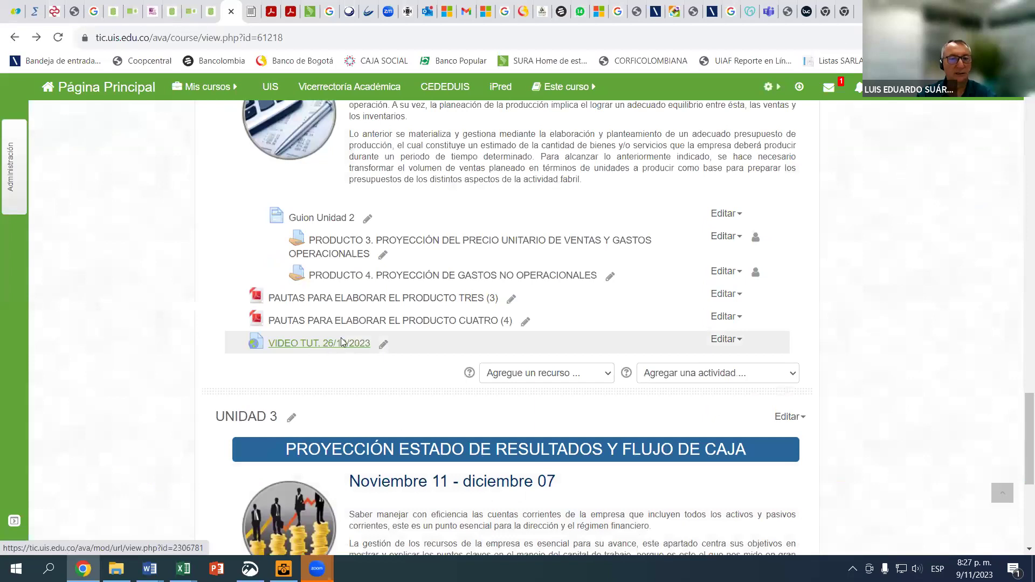
pyautogui.scroll(3, 381, 311)
pyautogui.scroll(3, 381, 311)
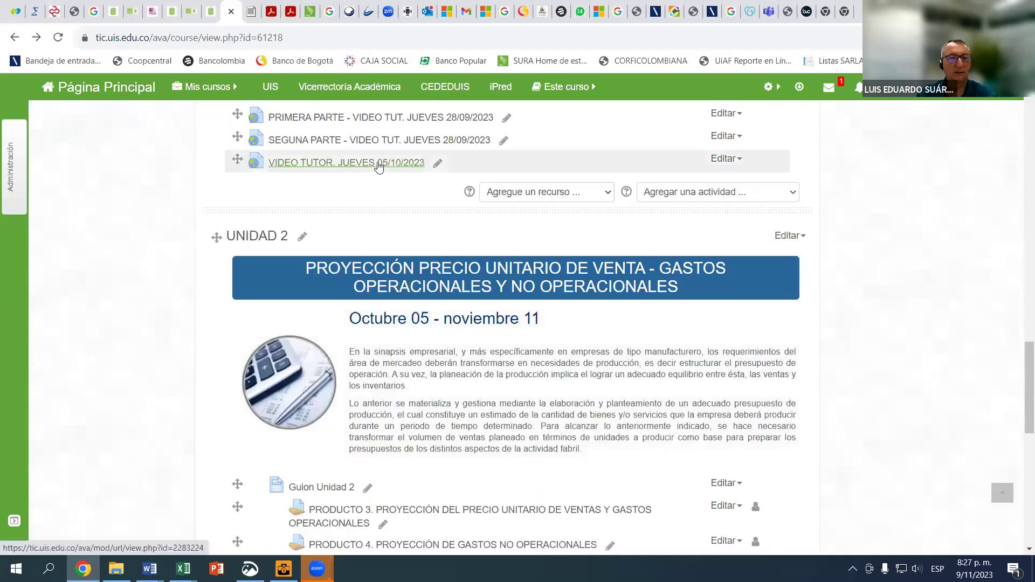
pyautogui.click(379, 168)
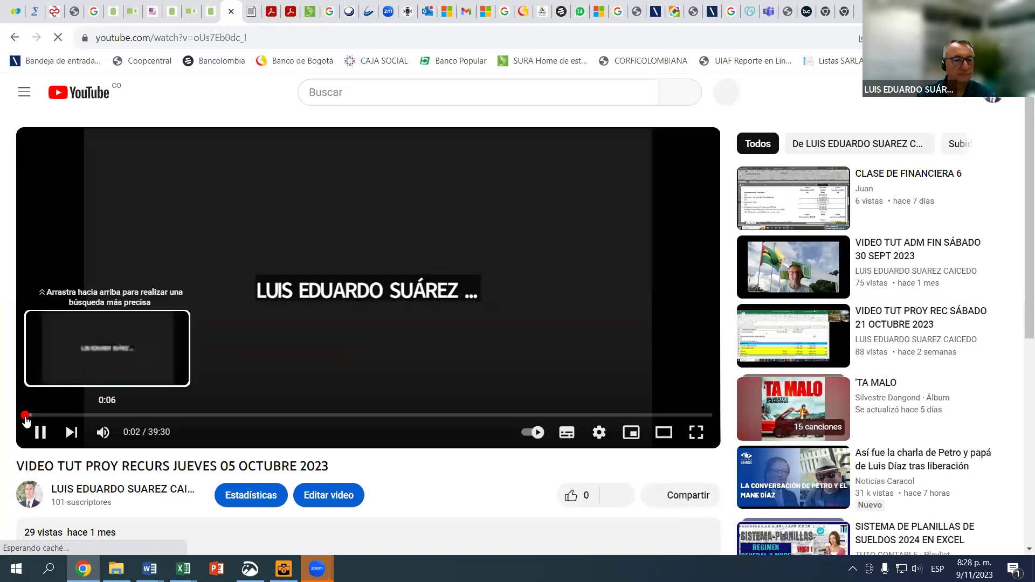
# Skim the 5 October recording at about 5:04 and 34:58 for the expense figures, and go back to the course page.
pyautogui.click(113, 415)
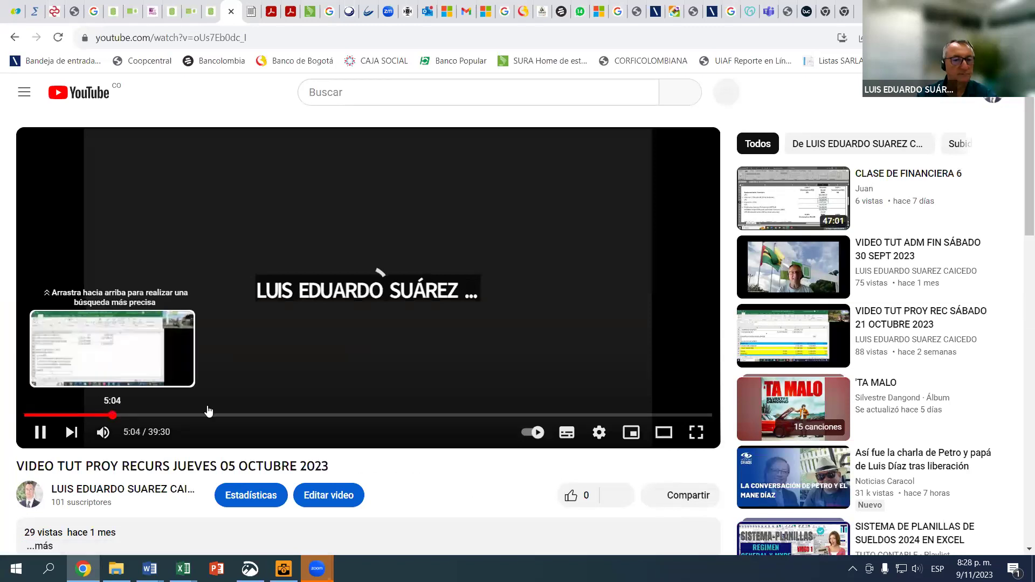
pyautogui.click(402, 394)
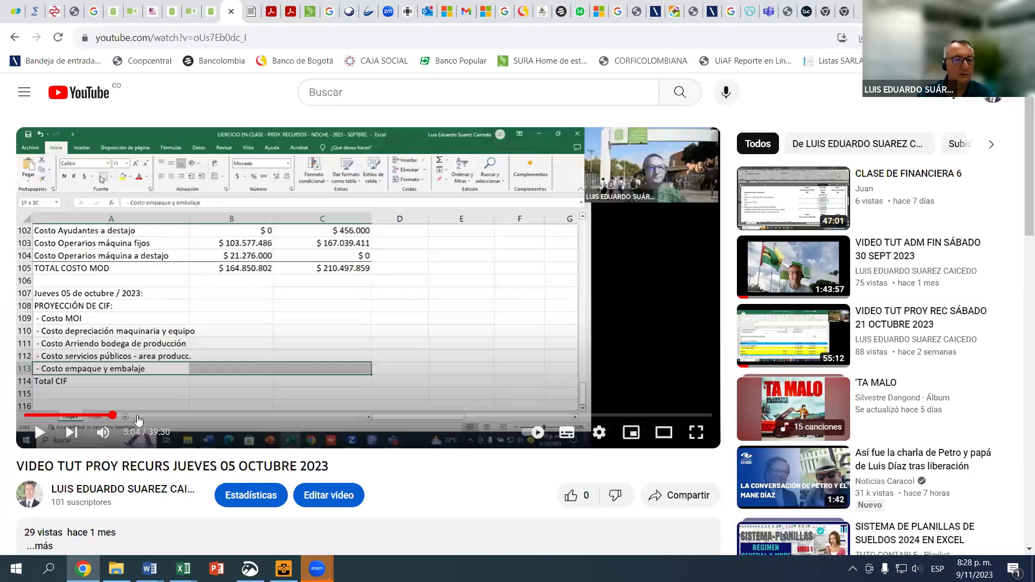
pyautogui.moveTo(139, 417); pyautogui.dragTo(633, 415)
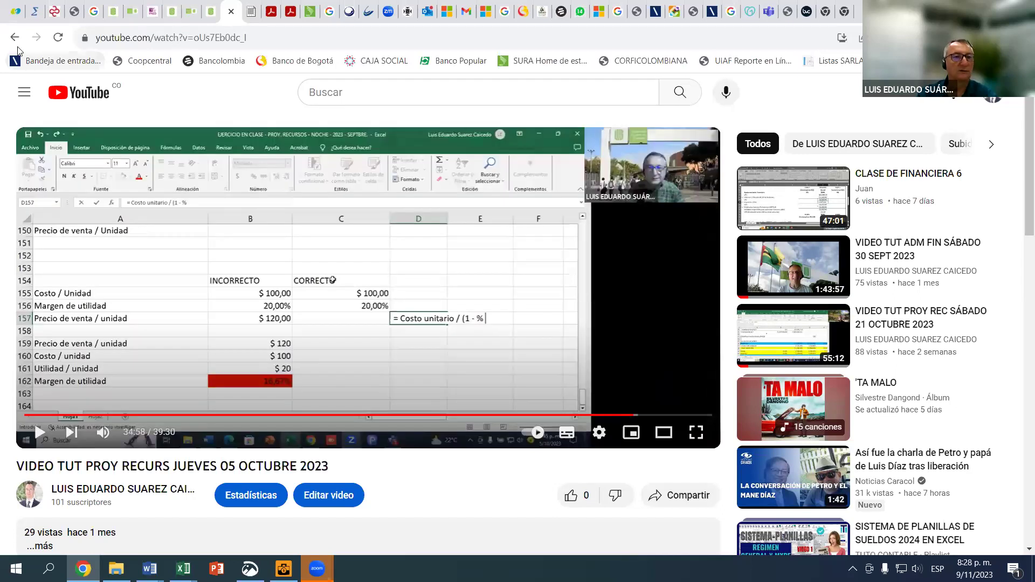
pyautogui.click(15, 37)
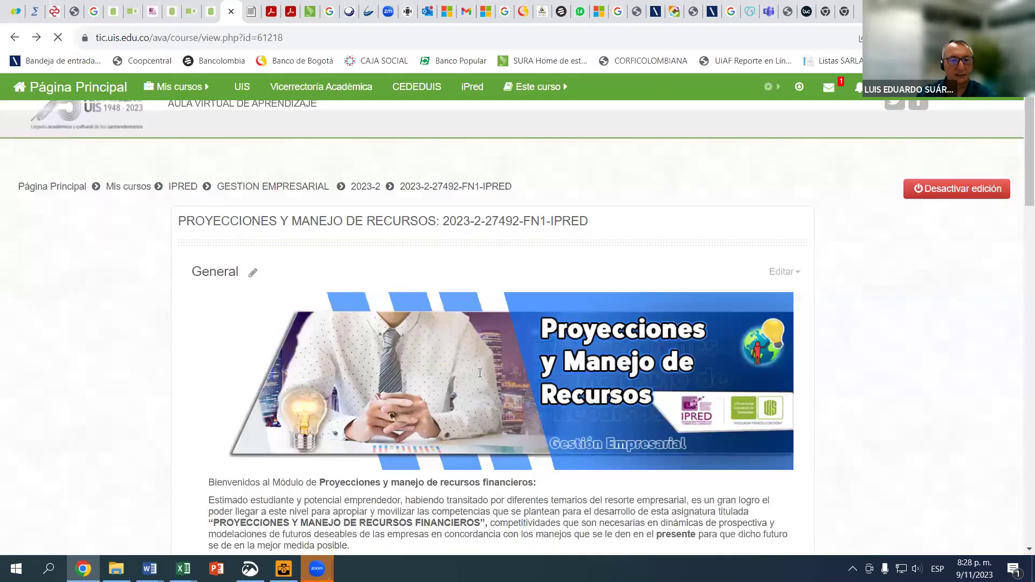
# Look through the UNIDAD 2 guidelines and video resources for the class that covers operating expenses.
pyautogui.scroll(-1, 480, 383)
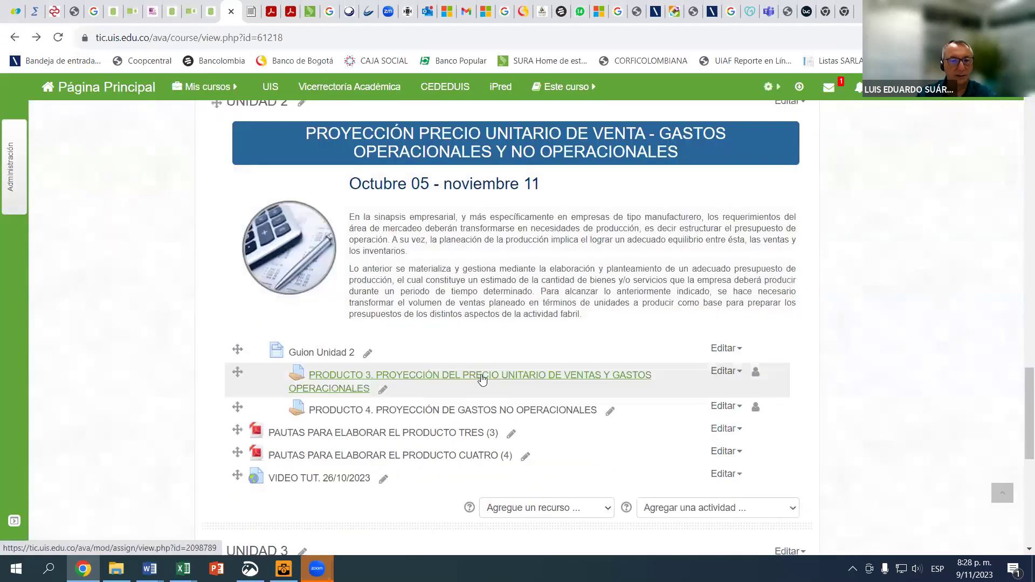
pyautogui.scroll(1, 482, 380)
pyautogui.scroll(1, 499, 313)
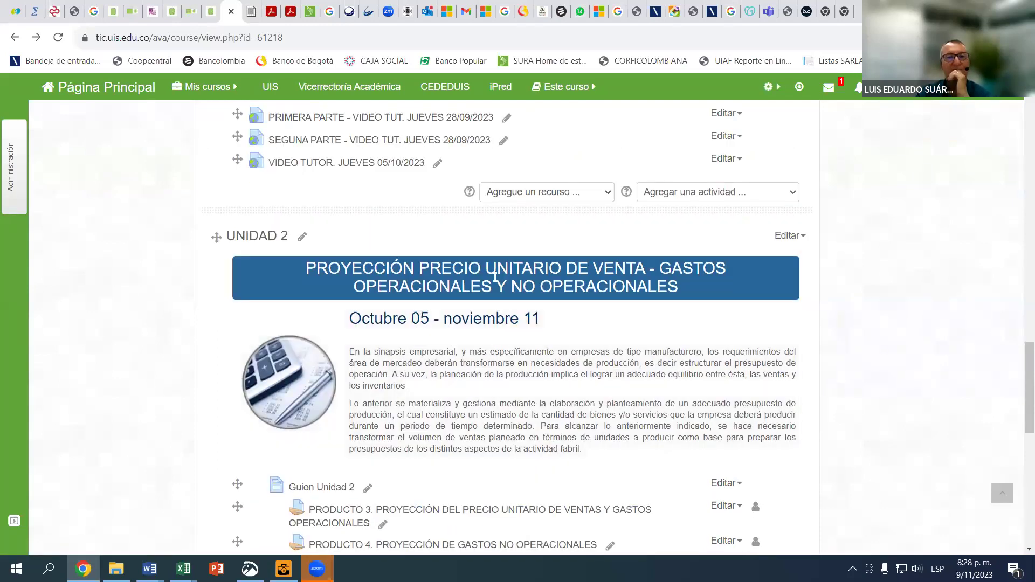
pyautogui.scroll(-2, 432, 326)
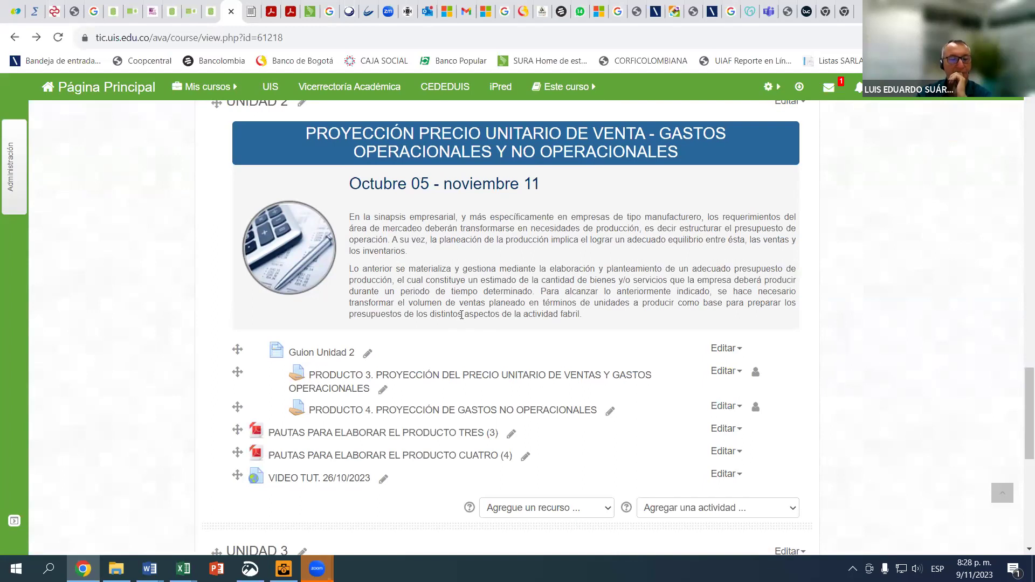
pyautogui.scroll(-1, 461, 321)
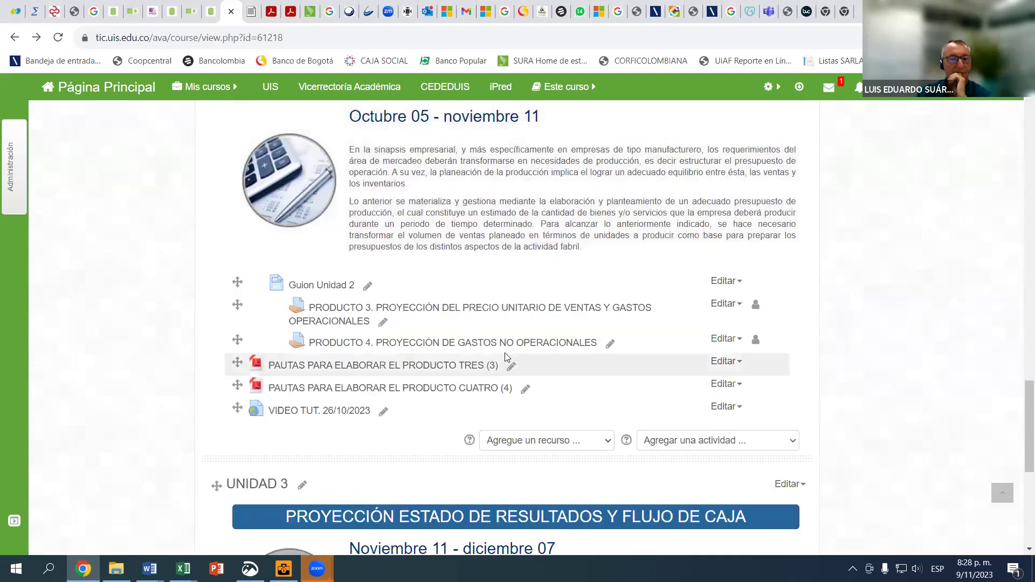
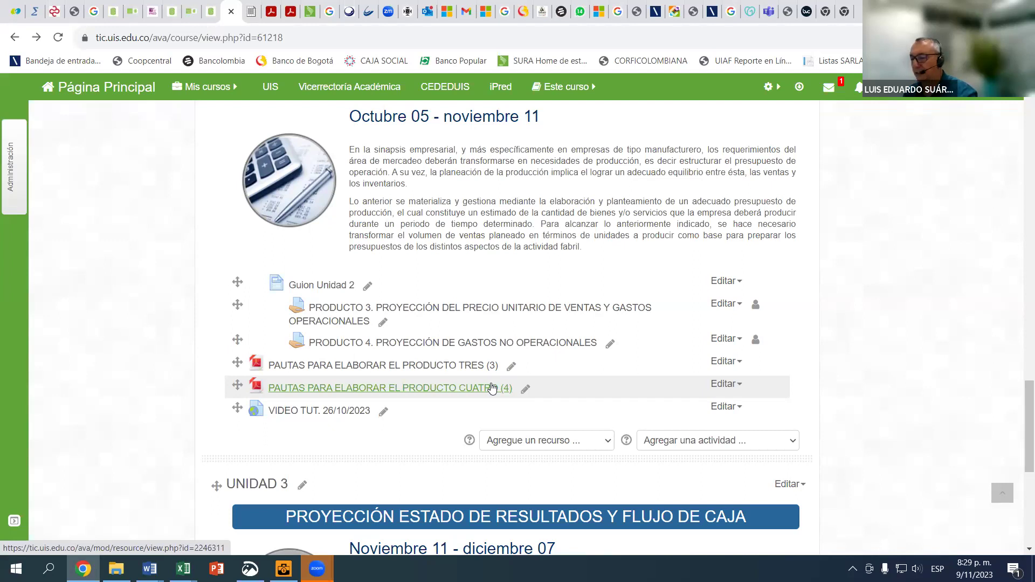
pyautogui.scroll(-2, 491, 372)
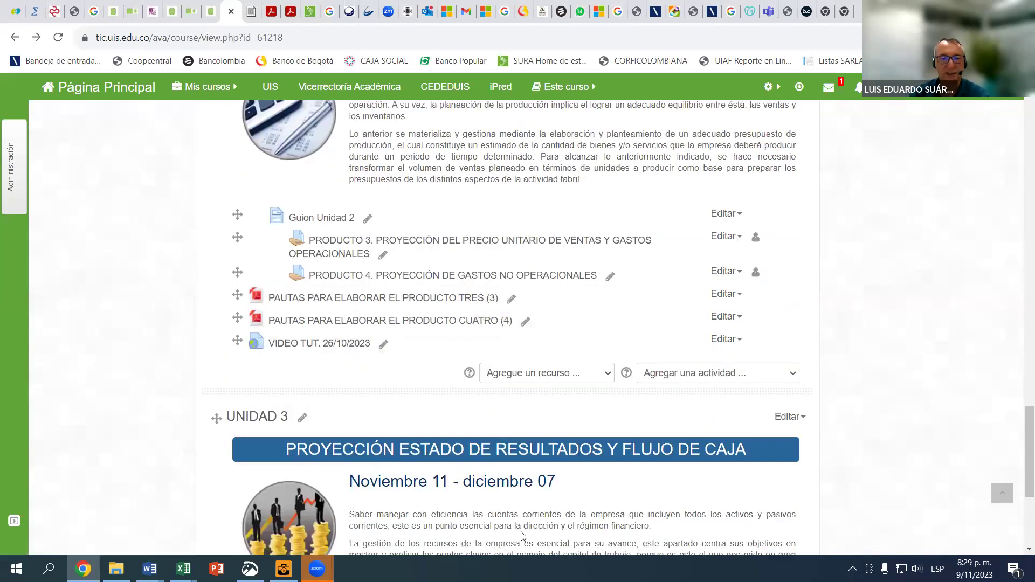
# Switch back to the EJERCICIO EN CLASE workbook in Excel and enter 179198390 as the AÑO 1 Gastos de admón.
pyautogui.moveTo(183, 568)
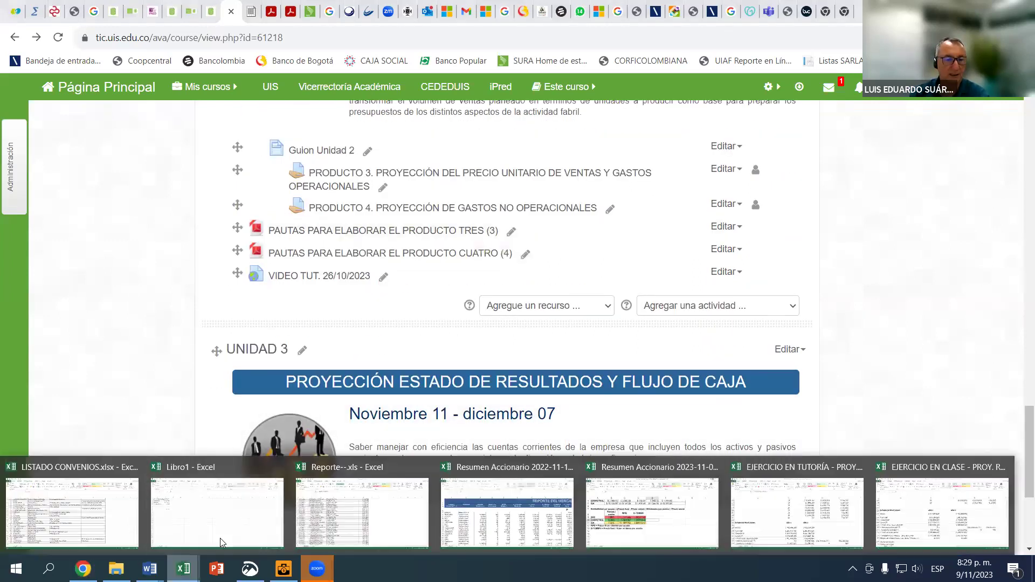
pyautogui.click(943, 516)
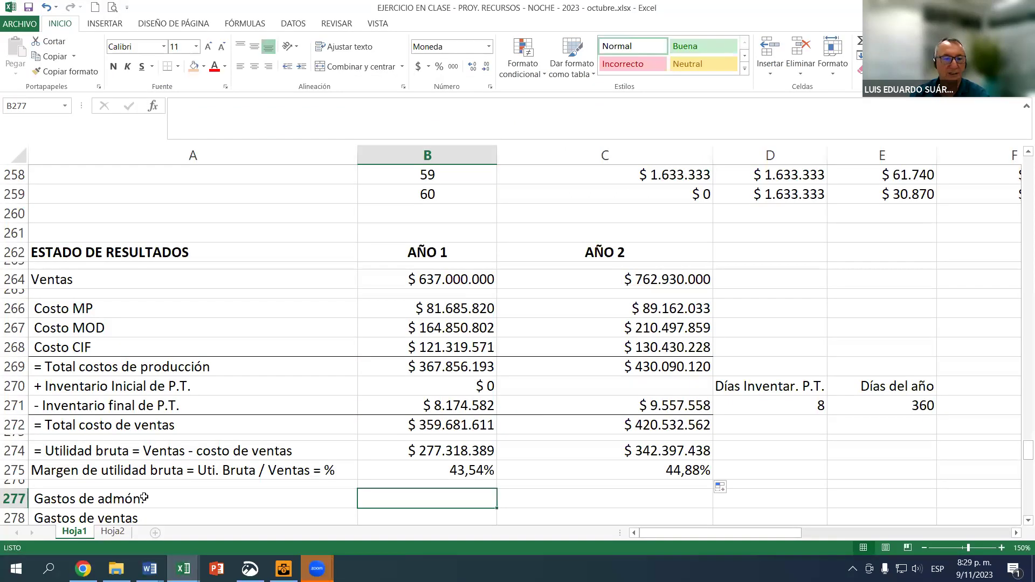
pyautogui.scroll(-1, 479, 497)
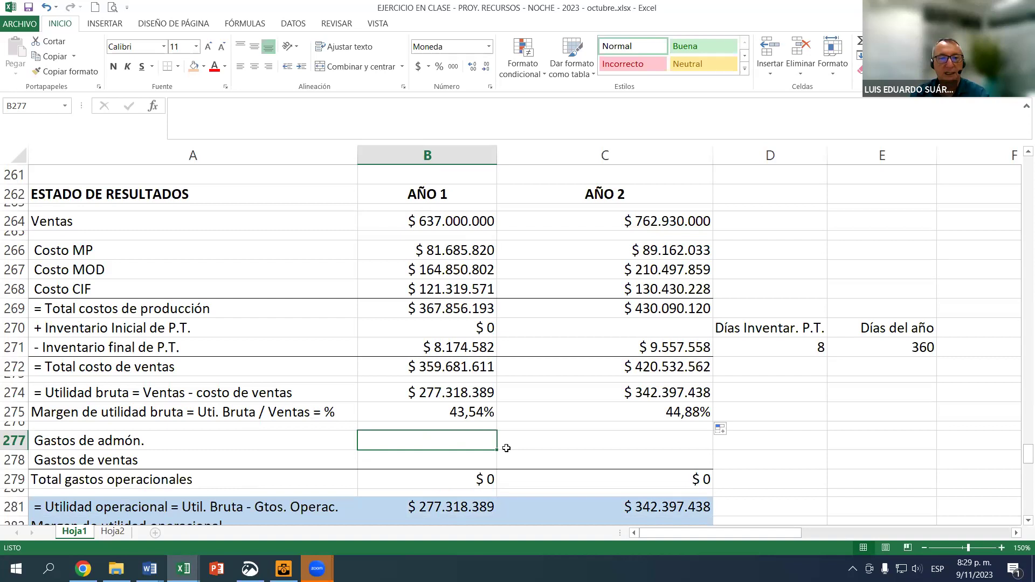
pyautogui.write('179')
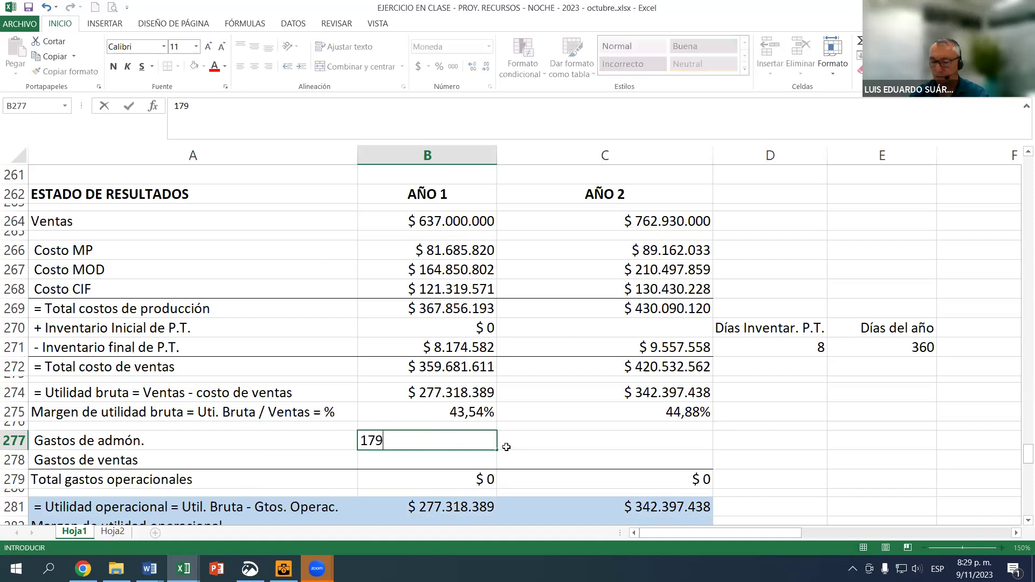
pyautogui.write('198')
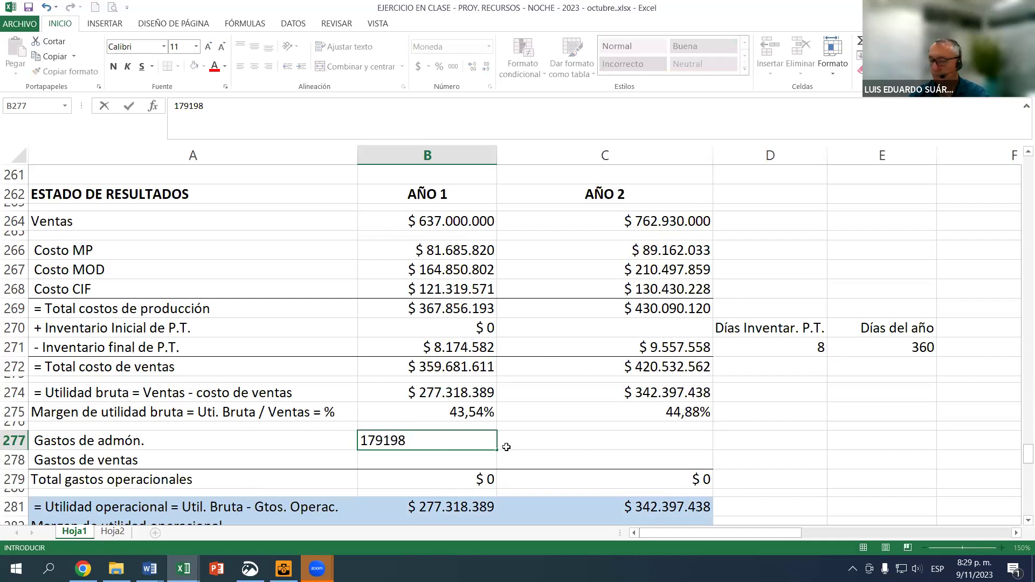
pyautogui.write('390')
pyautogui.press('Return')
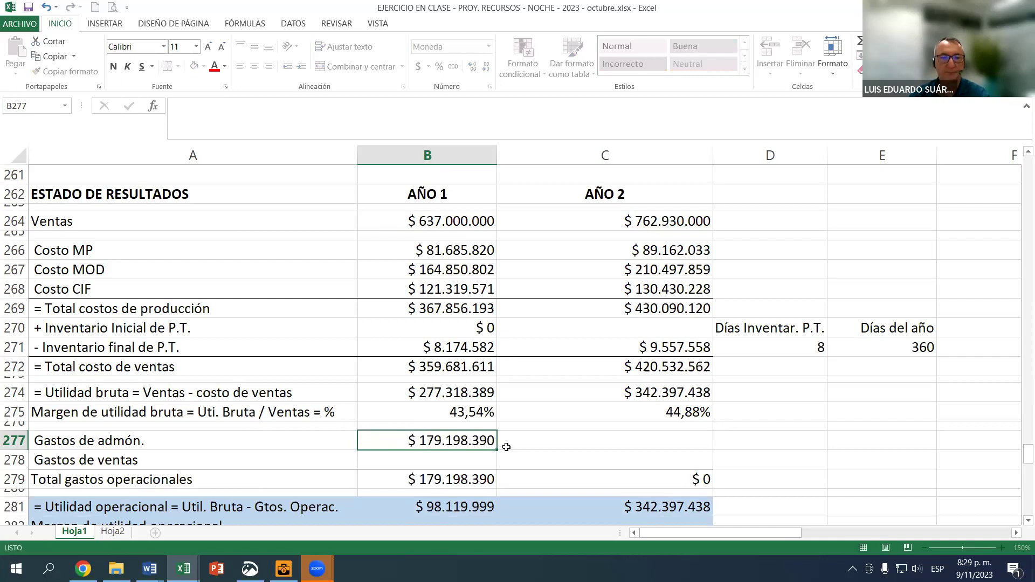
pyautogui.press('Up')
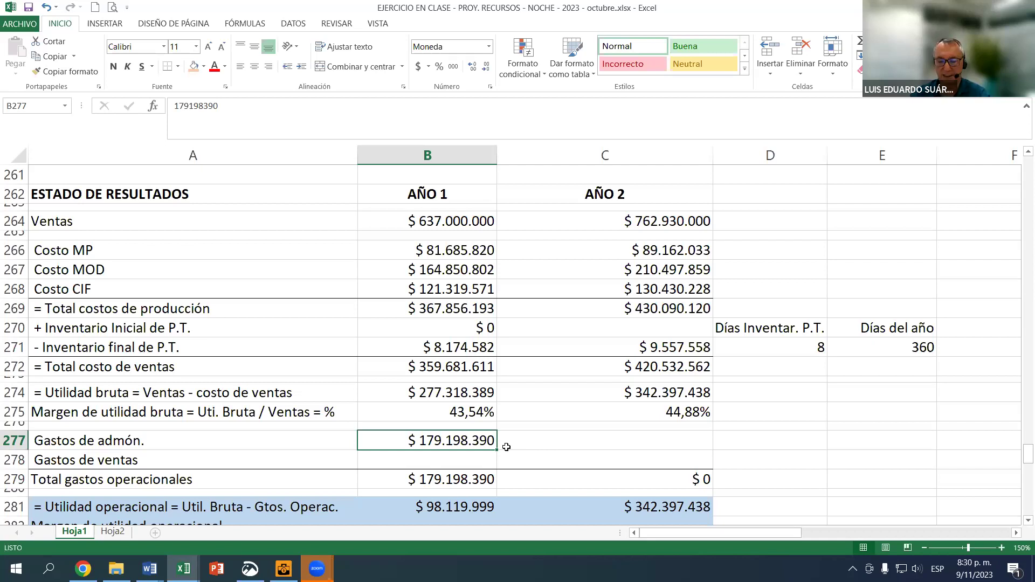
# Enter 192527742 as the AÑO 2 Gastos de admón. in the income statement.
pyautogui.click(506, 447)
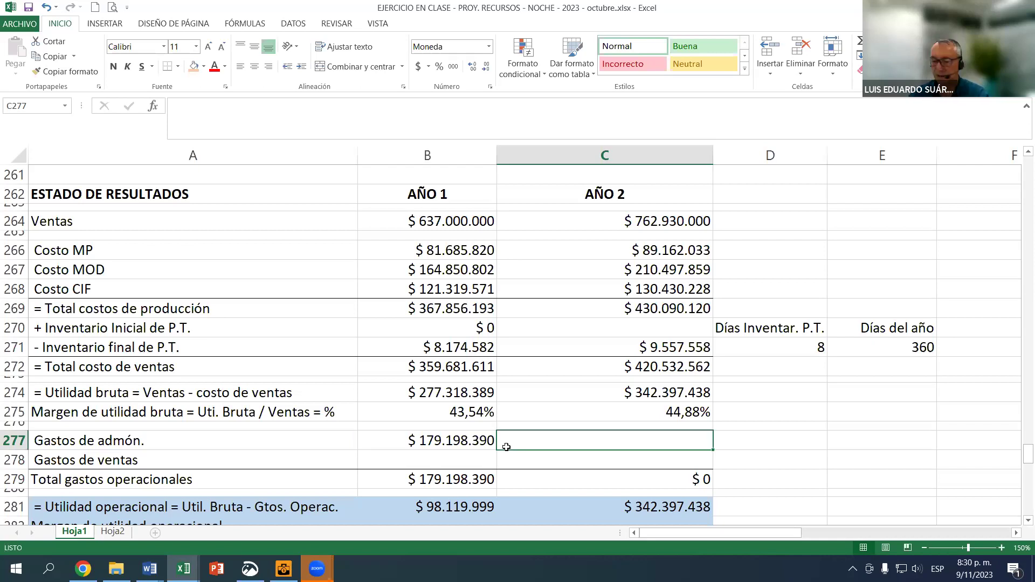
pyautogui.write('192')
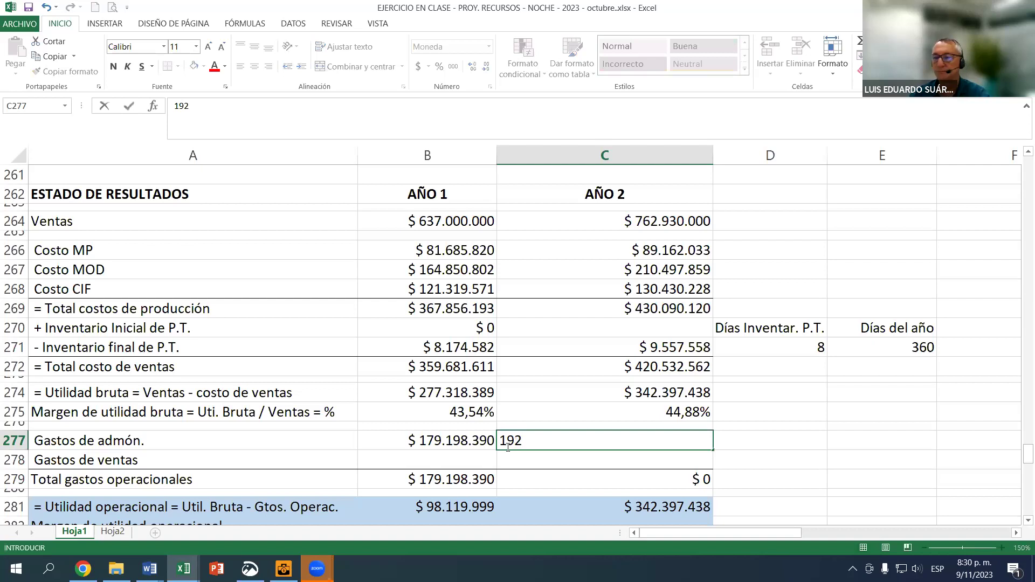
pyautogui.write('527742')
pyautogui.press('Return')
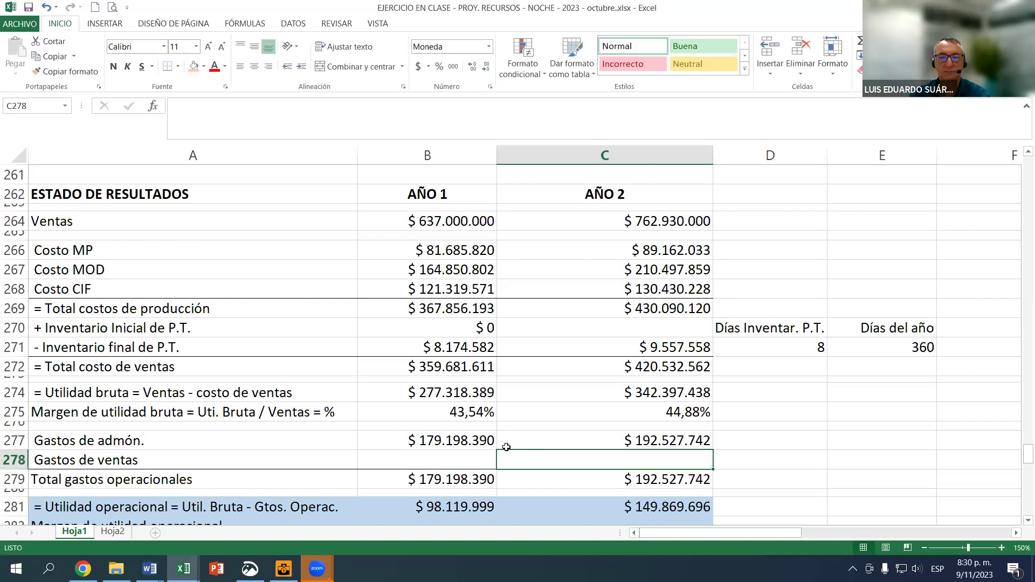
# Enter 64.554.617 as the AÑO 1 Gastos de ventas in the income statement.
pyautogui.press('Left')
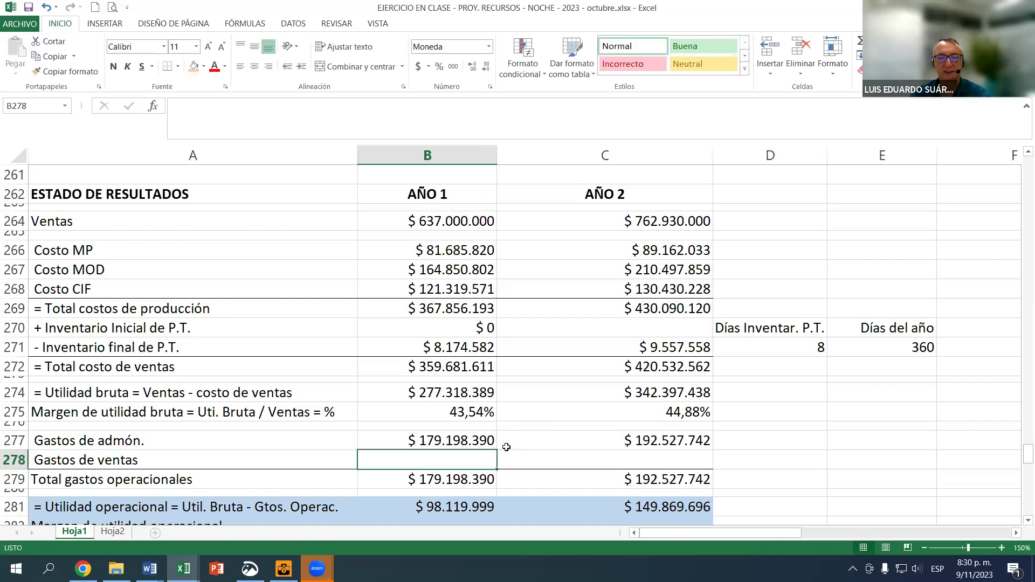
pyautogui.write('64.')
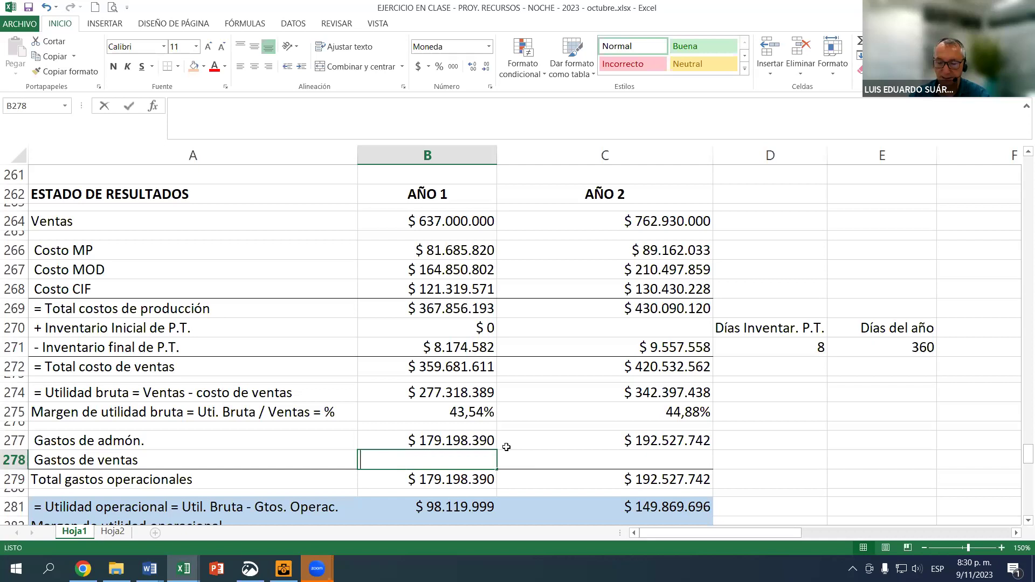
pyautogui.write('554.')
pyautogui.write('617')
pyautogui.press('Tab')
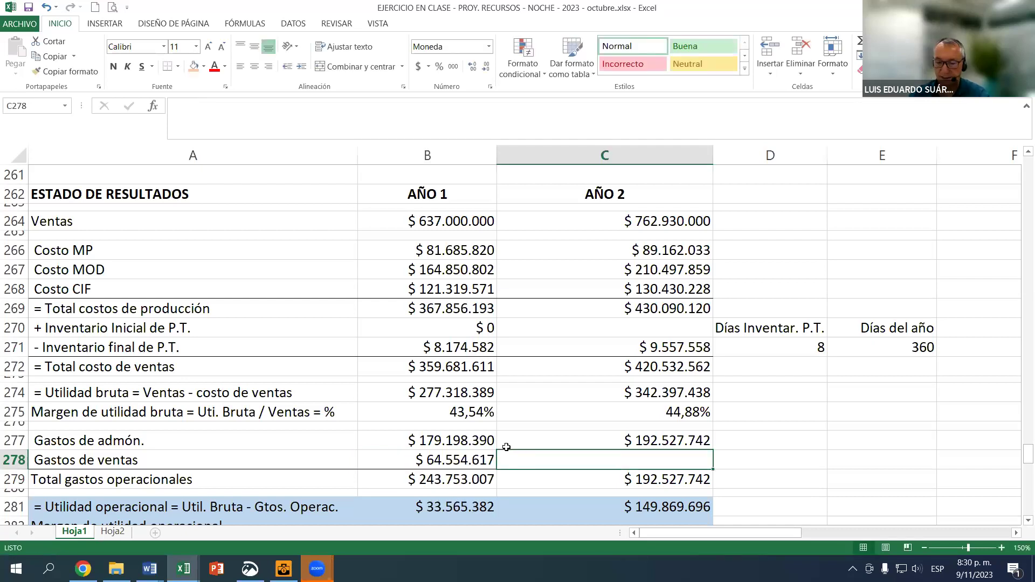
# Enter 69.769.961 as the AÑO 2 Gastos de ventas in the income statement.
pyautogui.write('69.769')
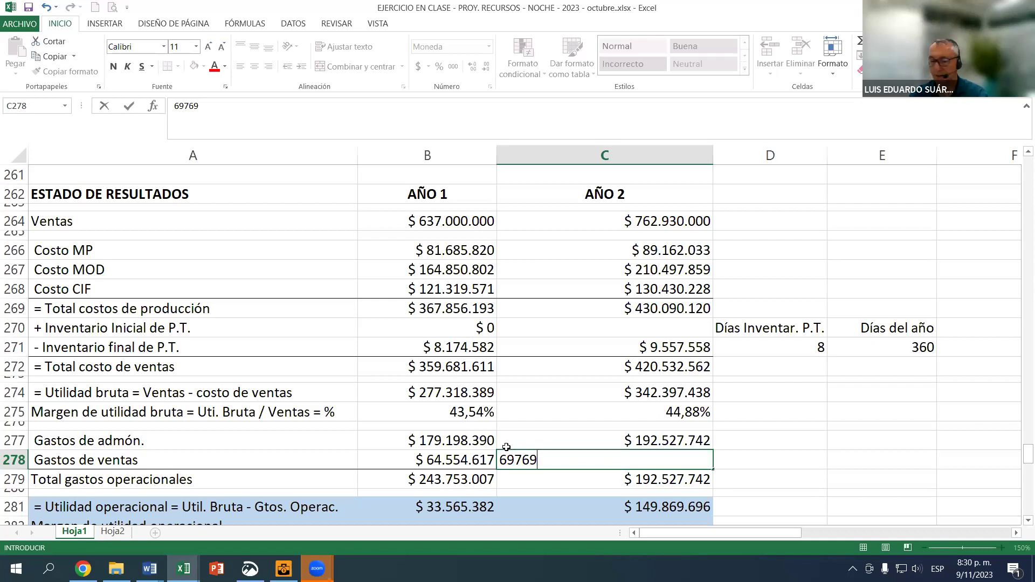
pyautogui.write('.961')
pyautogui.press('Return')
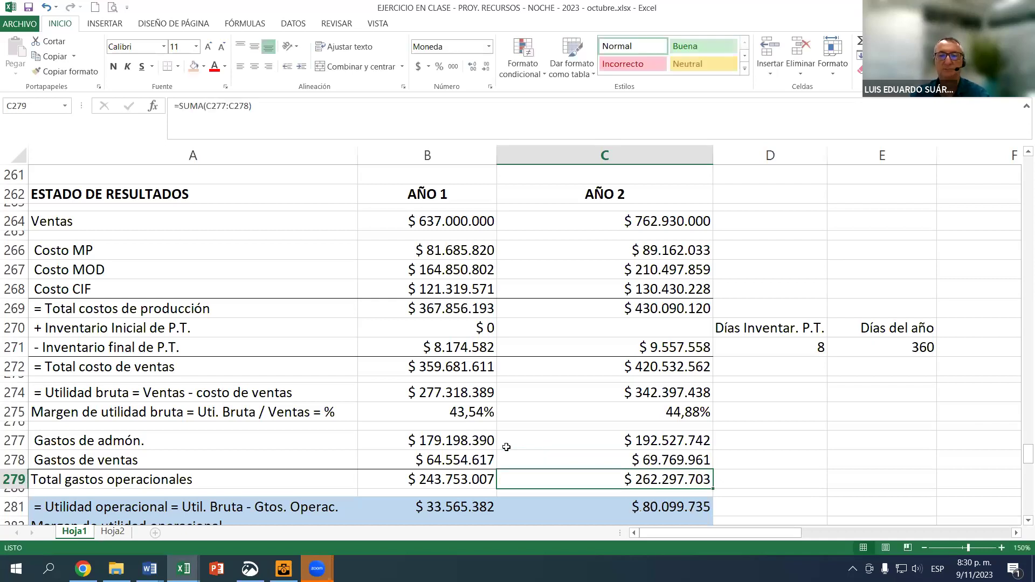
# Clear the existing Total gastos operacionales and Utilidad operacional formulas for both years.
pyautogui.scroll(-1, 538, 446)
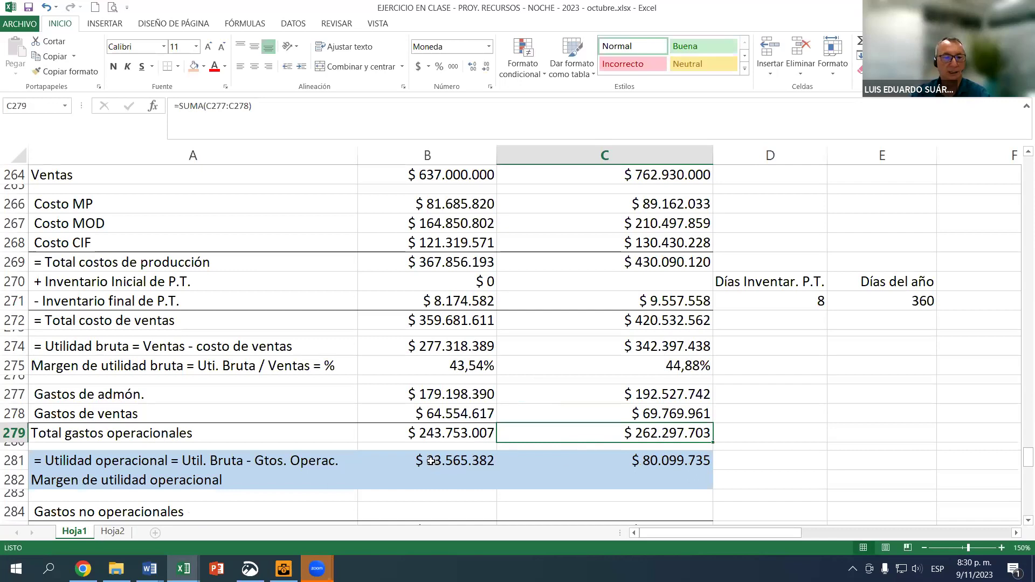
pyautogui.moveTo(439, 433); pyautogui.dragTo(564, 455)
pyautogui.press('Delete')
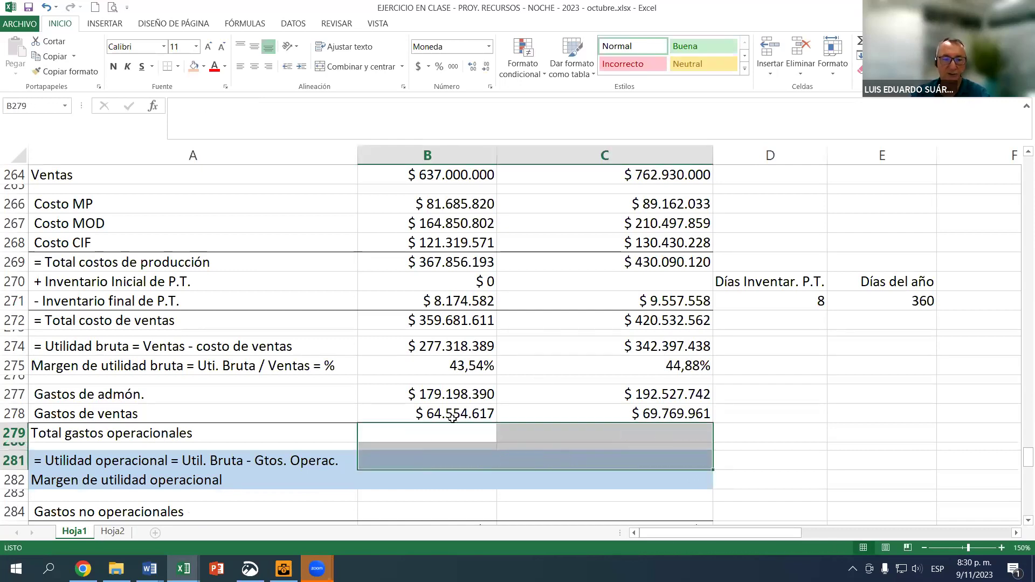
pyautogui.click(461, 390)
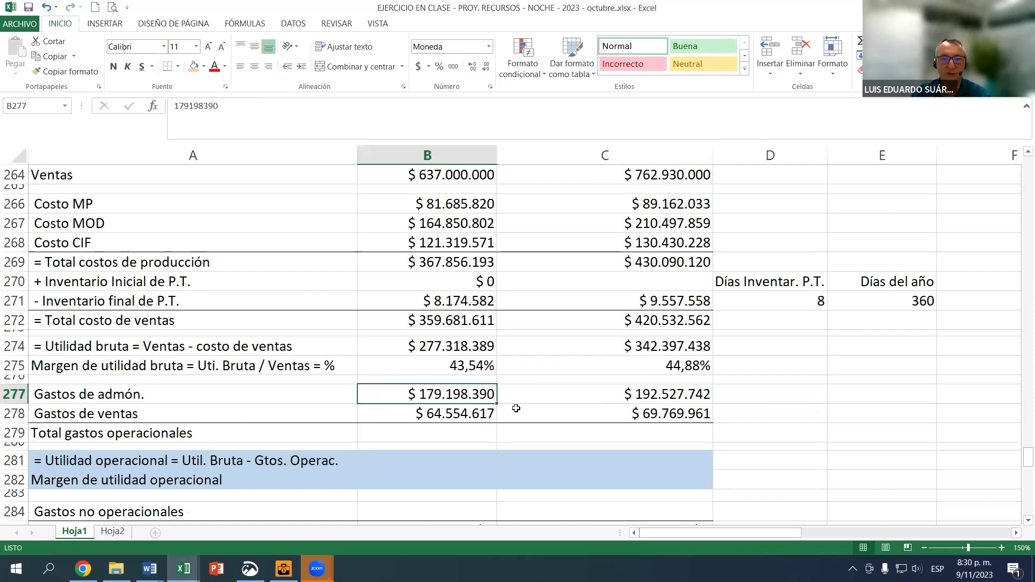
pyautogui.doubleClick(450, 395)
pyautogui.write('=')
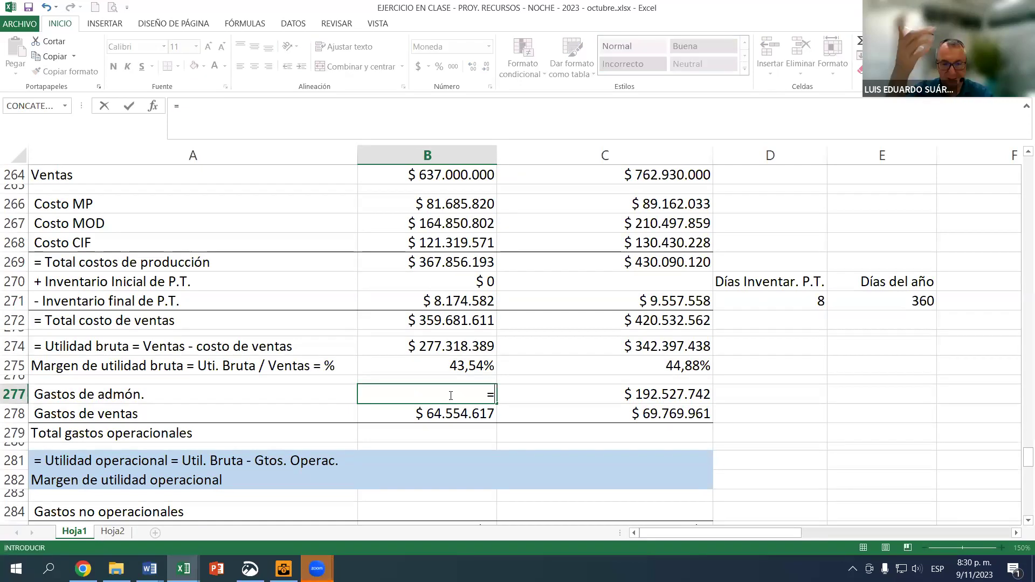
pyautogui.press('Return')
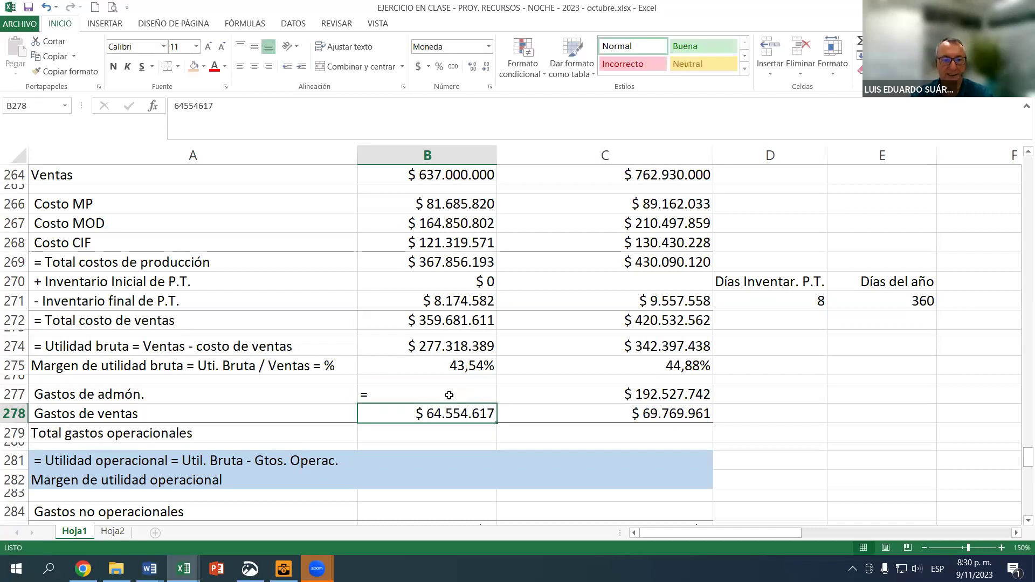
pyautogui.click(47, 7)
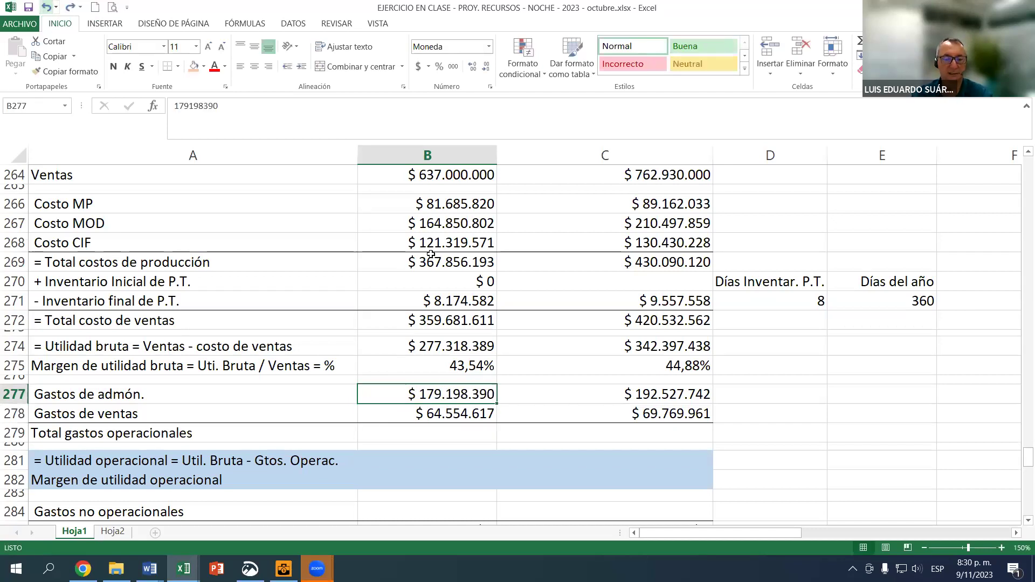
# Total the AÑO 1 operating expenses in B279 with =SUMA(B277:B278) and copy the formula to AÑO 2.
pyautogui.click(449, 416)
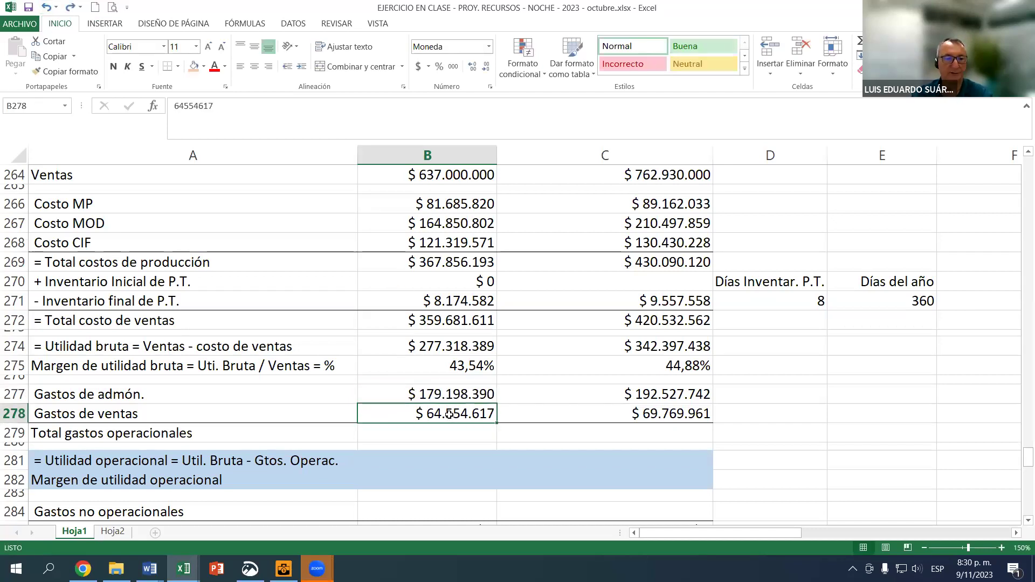
pyautogui.click(412, 433)
pyautogui.click(859, 41)
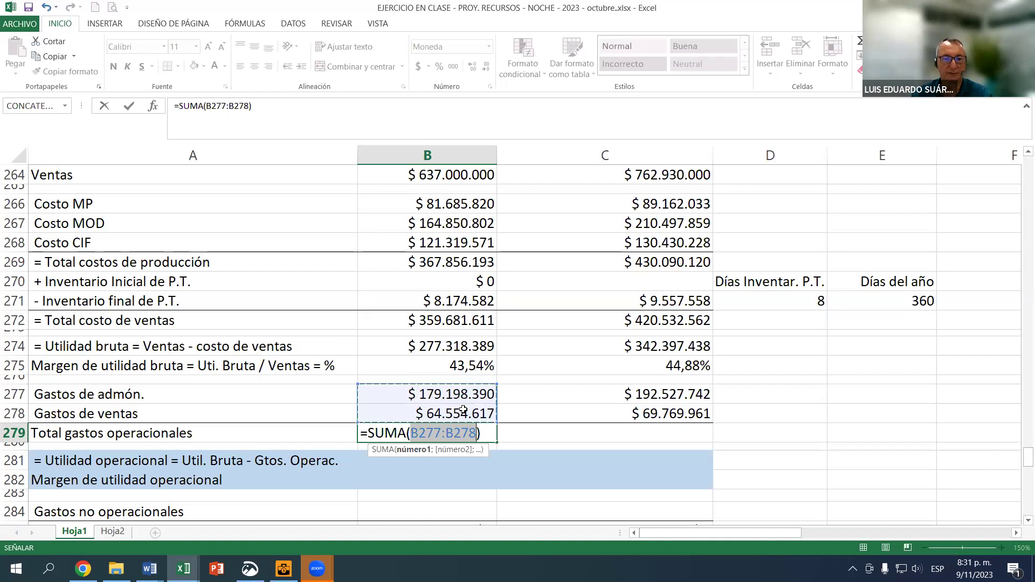
pyautogui.press('Return')
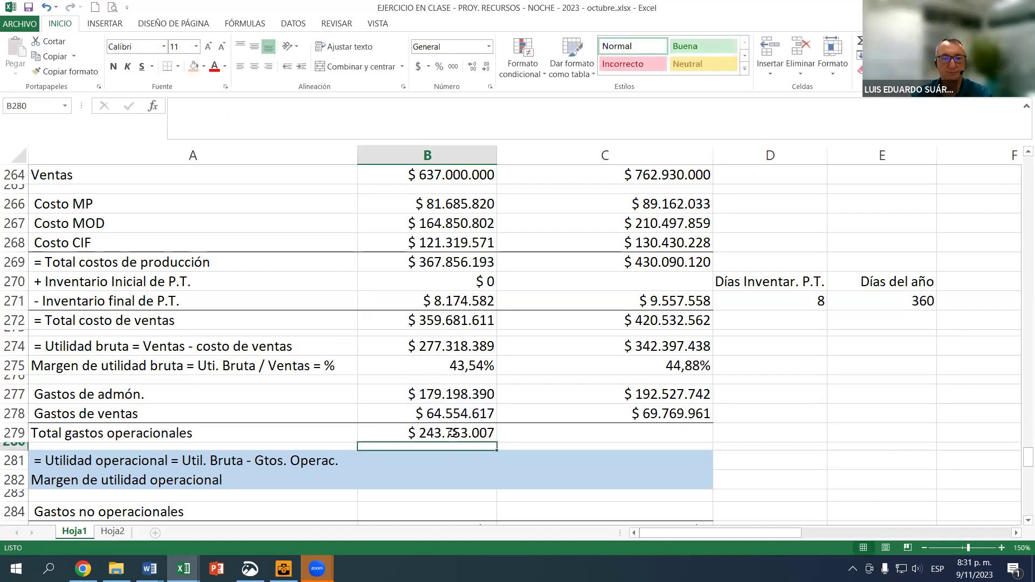
pyautogui.click(485, 434)
pyautogui.moveTo(496, 442); pyautogui.dragTo(652, 434)
# Calculate the AÑO 1 Utilidad operacional in B281 as =B274-B279 and copy the formula to AÑO 2.
pyautogui.scroll(-1, 654, 409)
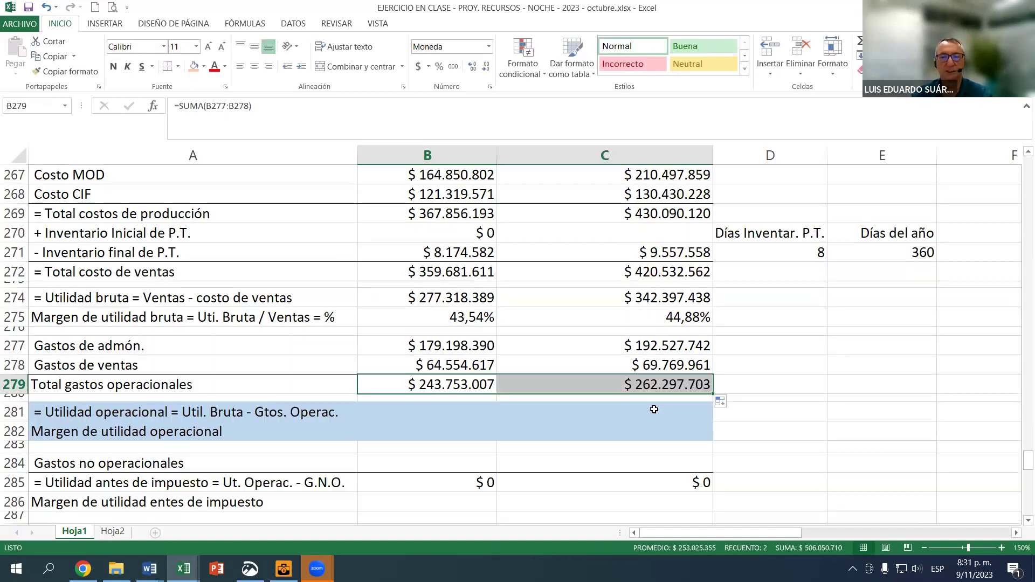
pyautogui.click(396, 410)
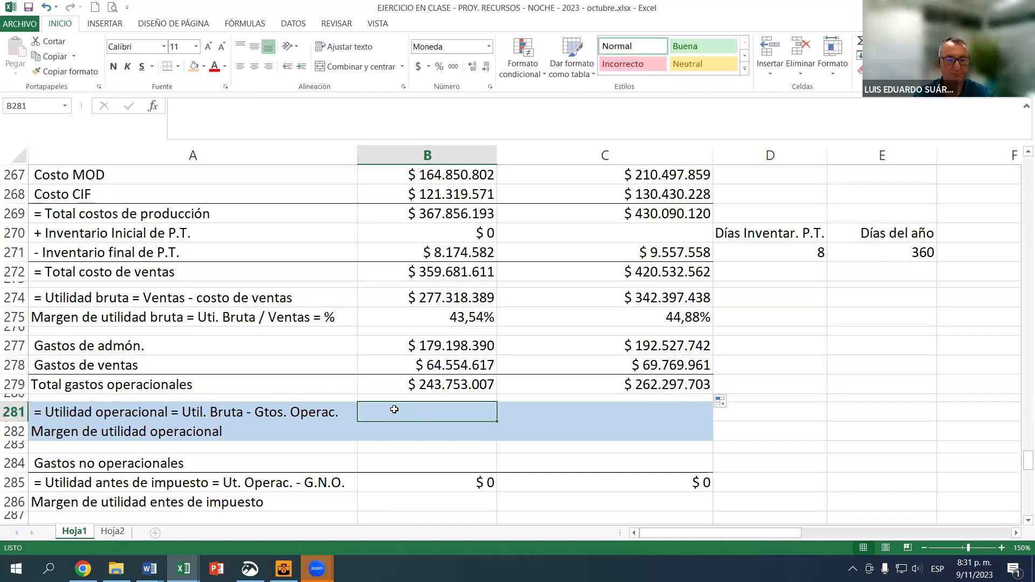
pyautogui.write('=')
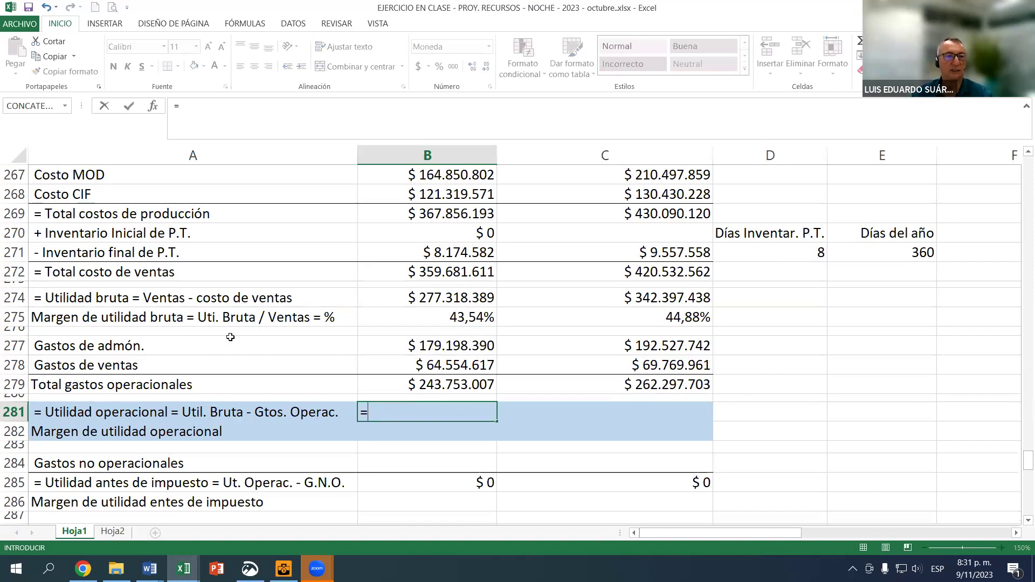
pyautogui.click(456, 298)
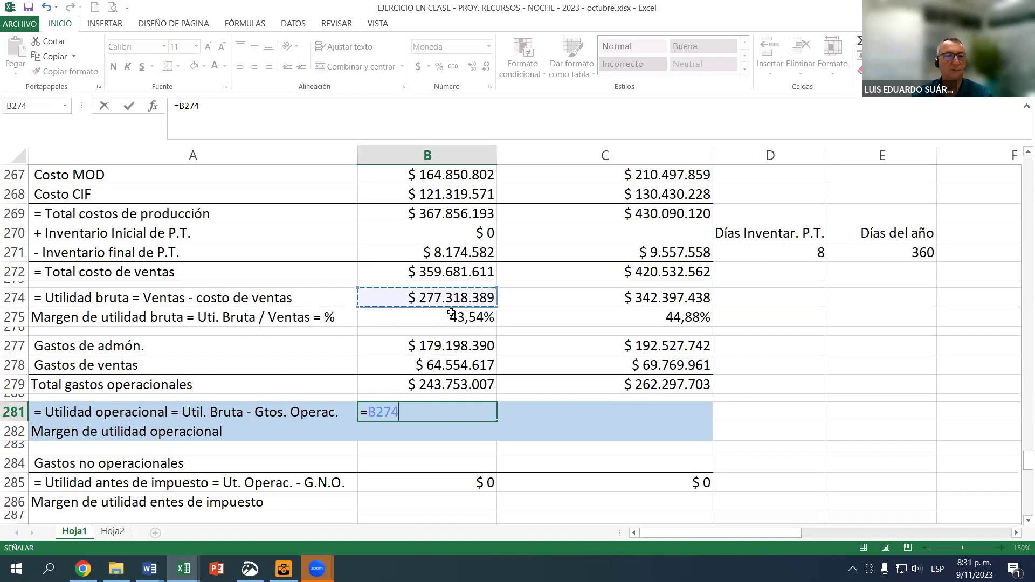
pyautogui.write('-')
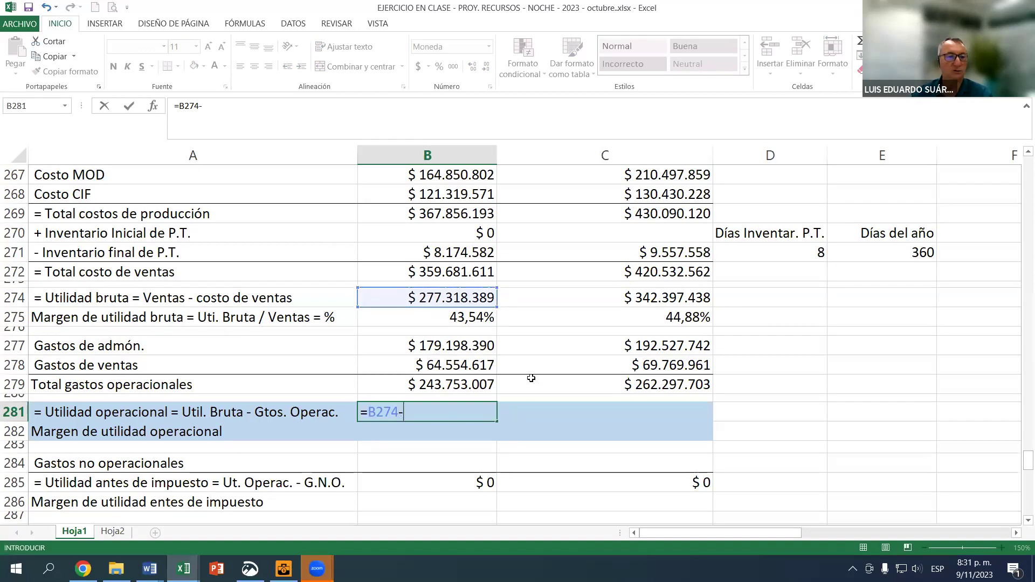
pyautogui.click(448, 384)
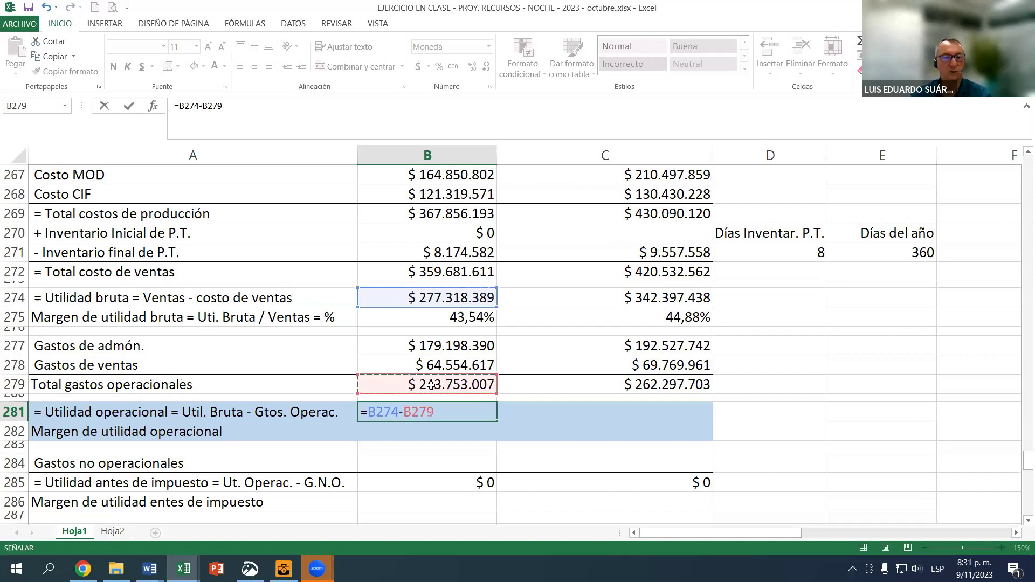
pyautogui.press('Return')
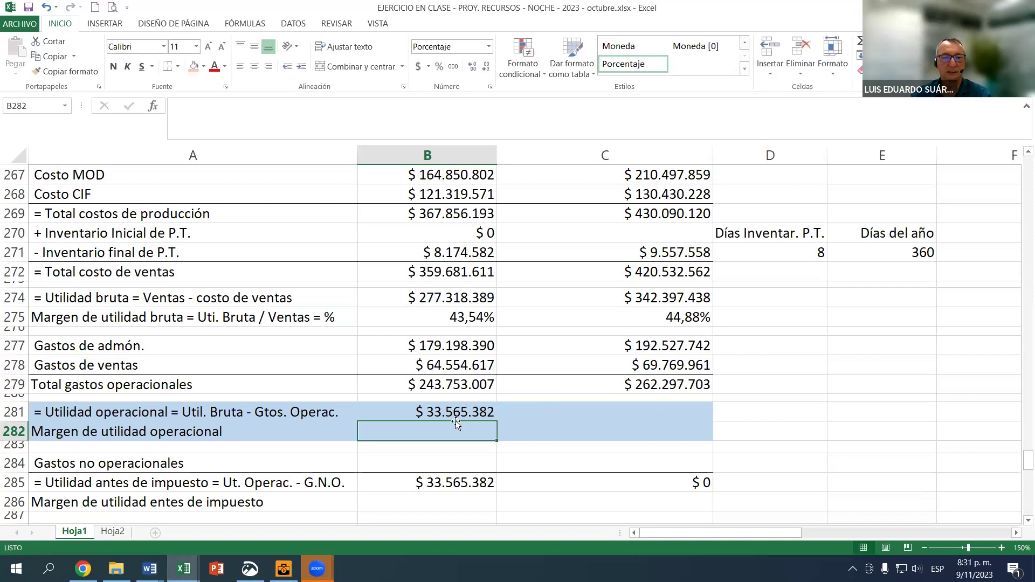
pyautogui.click(477, 419)
pyautogui.moveTo(497, 422); pyautogui.dragTo(630, 419)
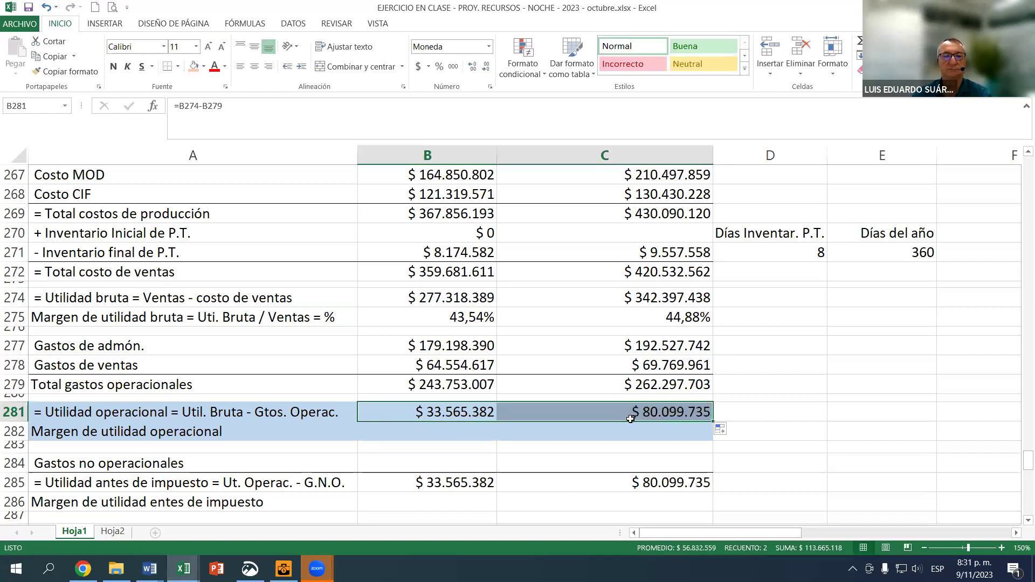
# Calculate the AÑO 1 Margen de utilidad operacional as =B281/B264, copy it to AÑO 2 and check the copied formula's references.
pyautogui.click(446, 434)
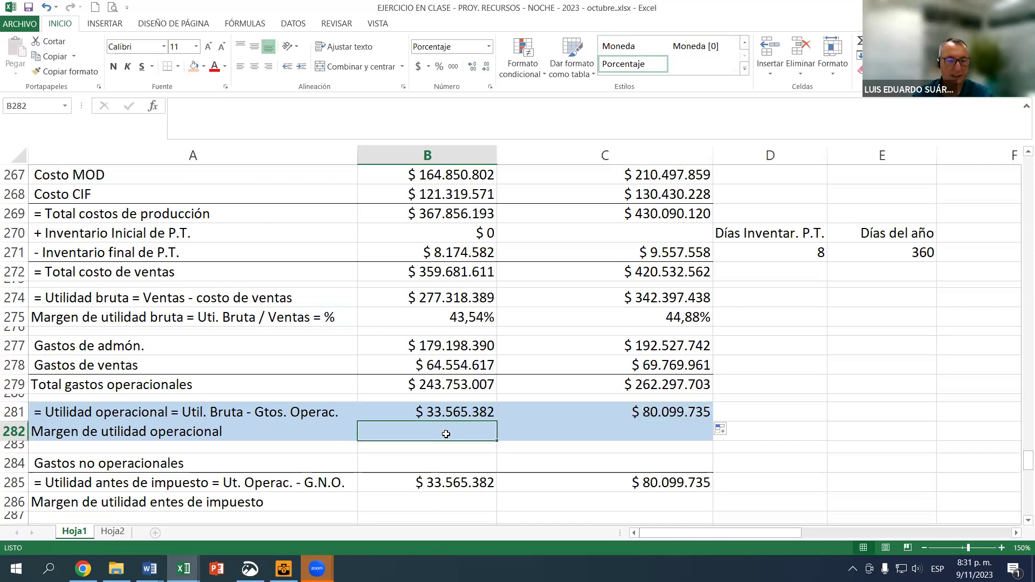
pyautogui.write('=')
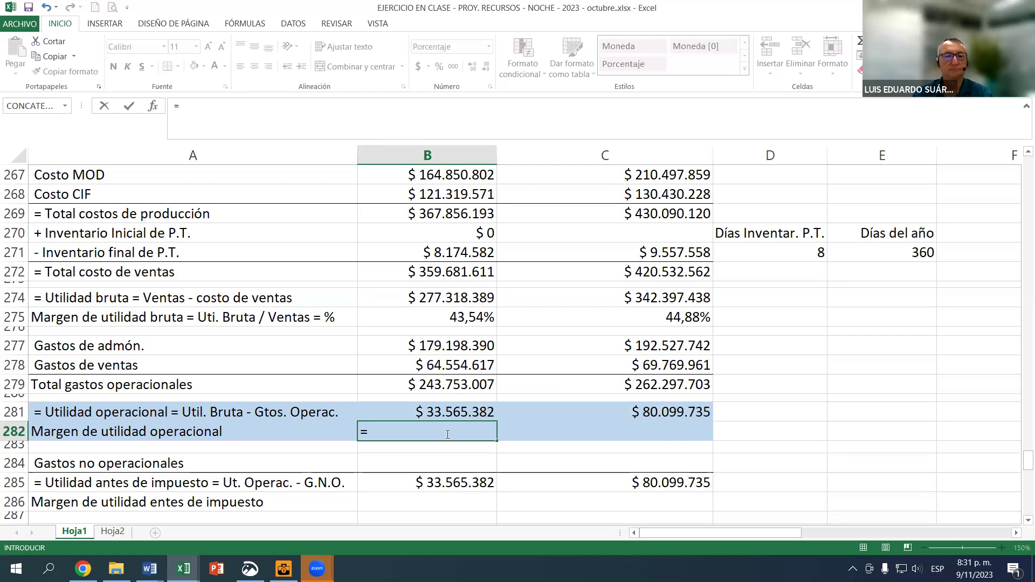
pyautogui.click(475, 412)
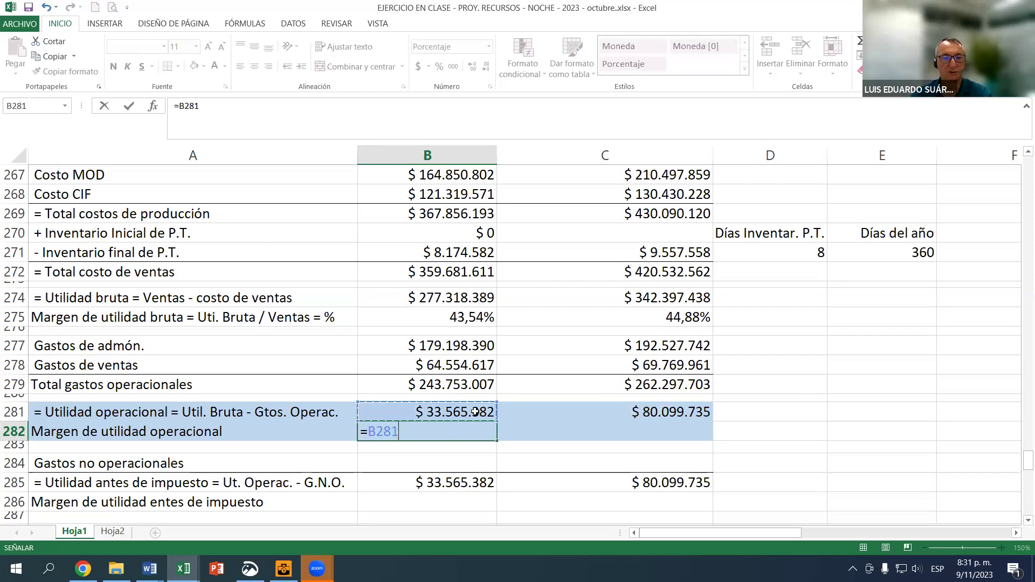
pyautogui.write('/')
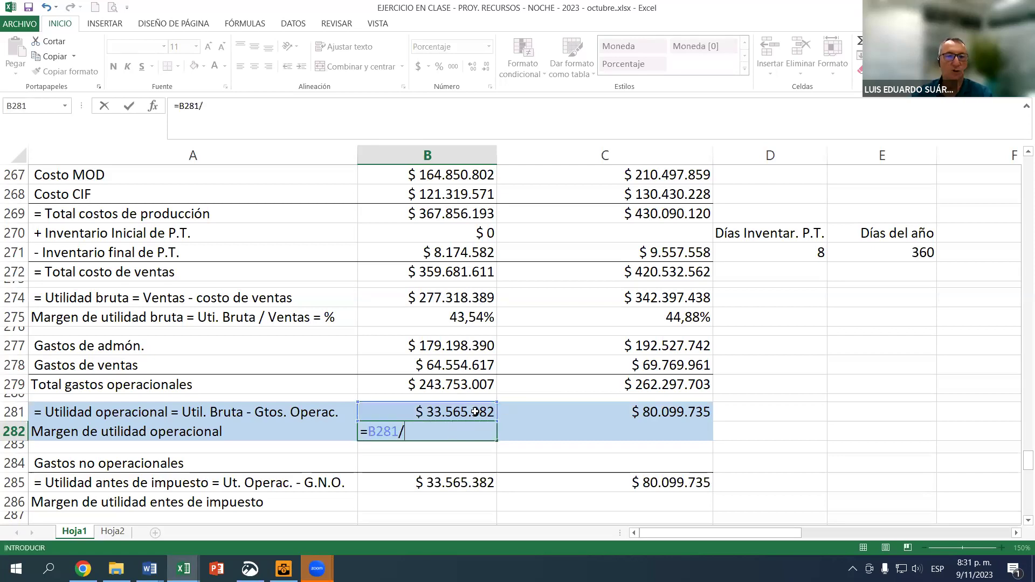
pyautogui.scroll(3, 465, 330)
pyautogui.click(457, 275)
pyautogui.scroll(-1, 441, 393)
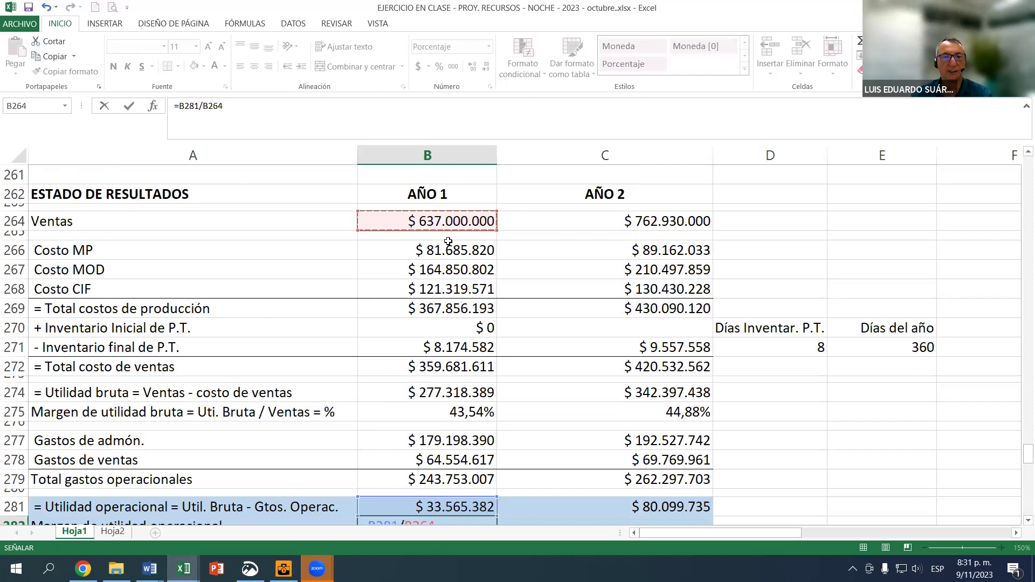
pyautogui.hotkey('ctrl', 'Return')
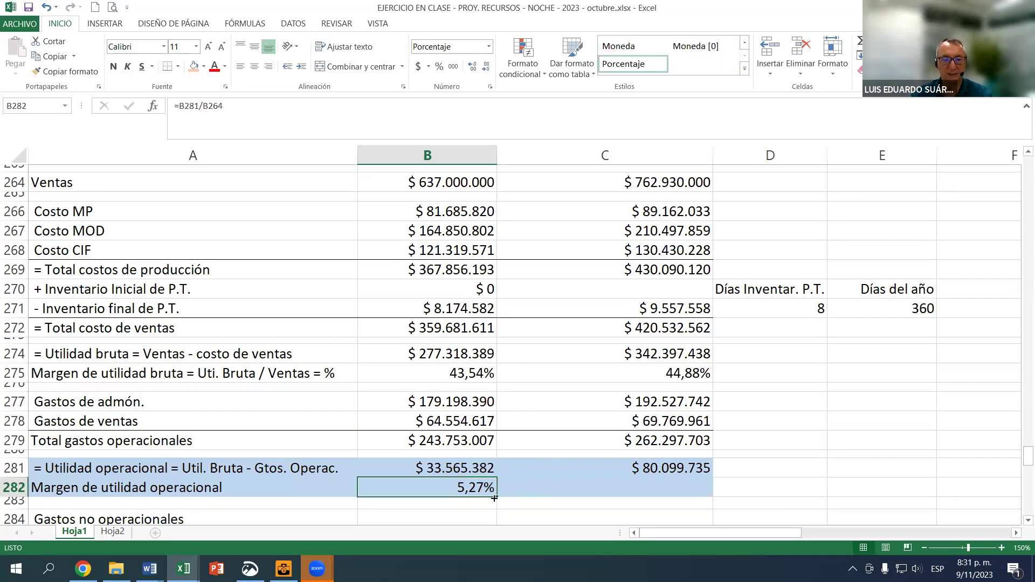
pyautogui.moveTo(496, 497); pyautogui.dragTo(661, 488)
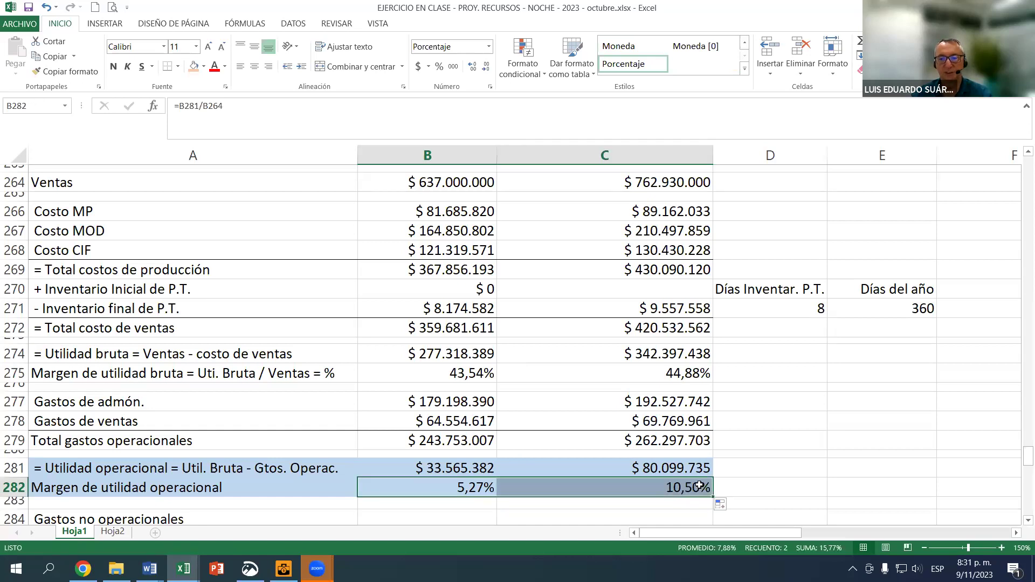
pyautogui.click(677, 487)
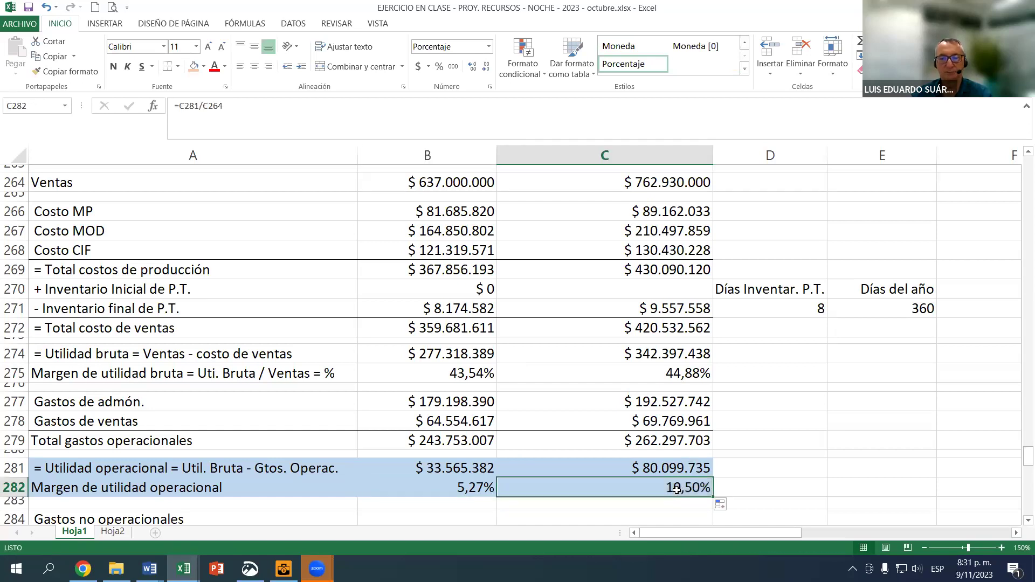
pyautogui.press('F2')
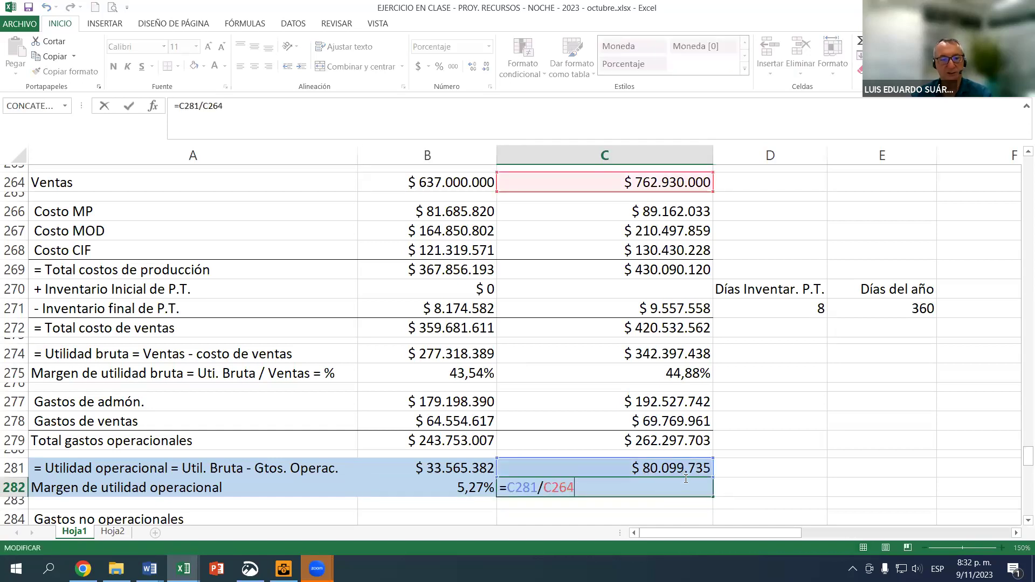
pyautogui.press('Escape')
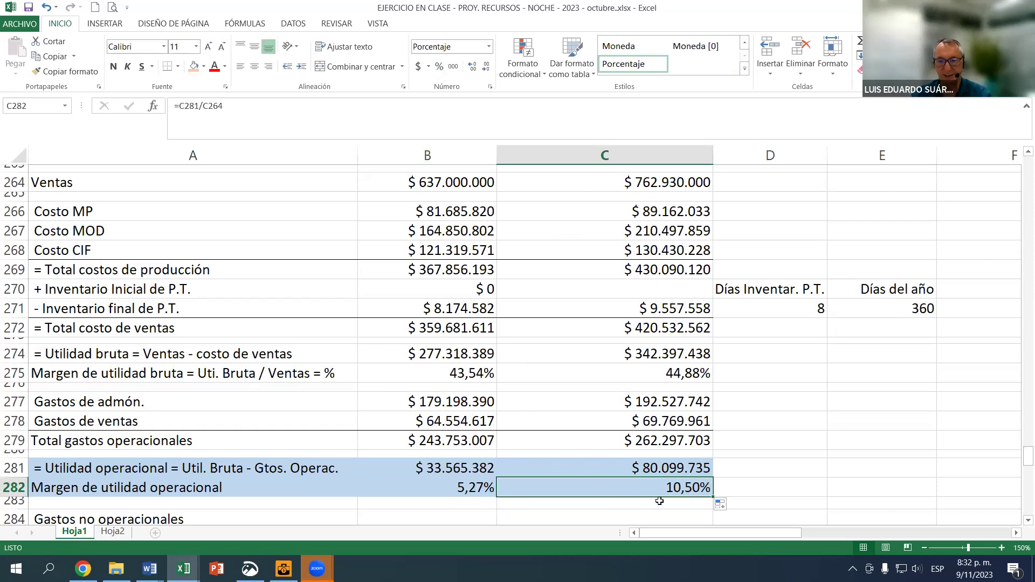
# Link the AÑO 1 Gastos no operacionales in B284 to Total gastos no operacionales with =B172 and copy the formula to AÑO 2.
pyautogui.scroll(-1, 689, 481)
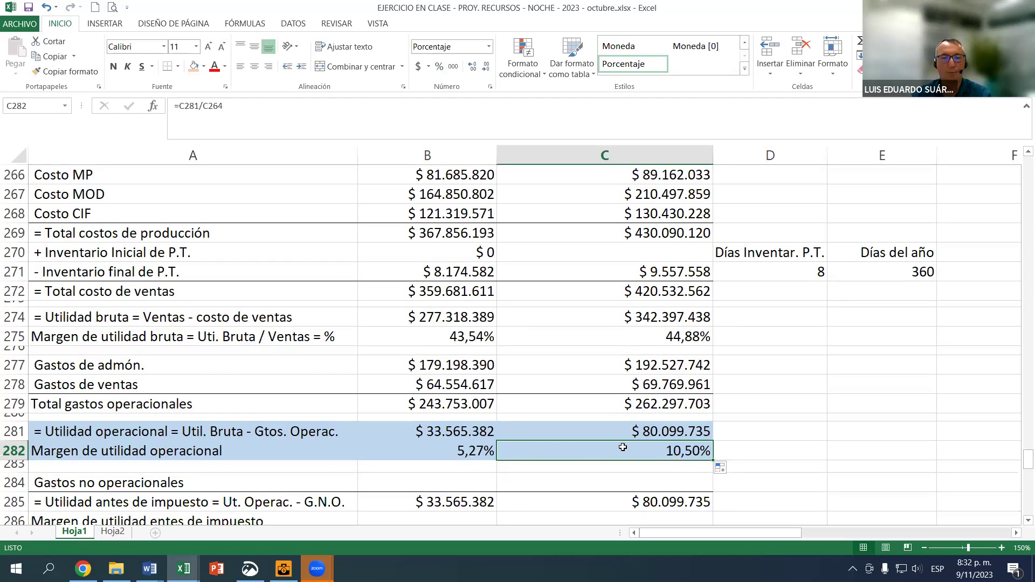
pyautogui.scroll(-1, 619, 443)
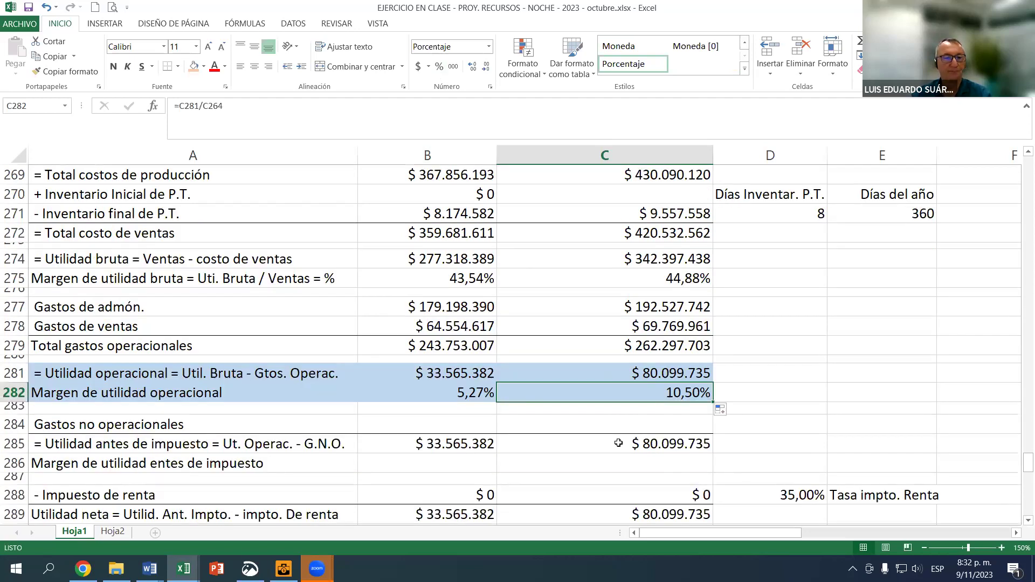
pyautogui.click(458, 422)
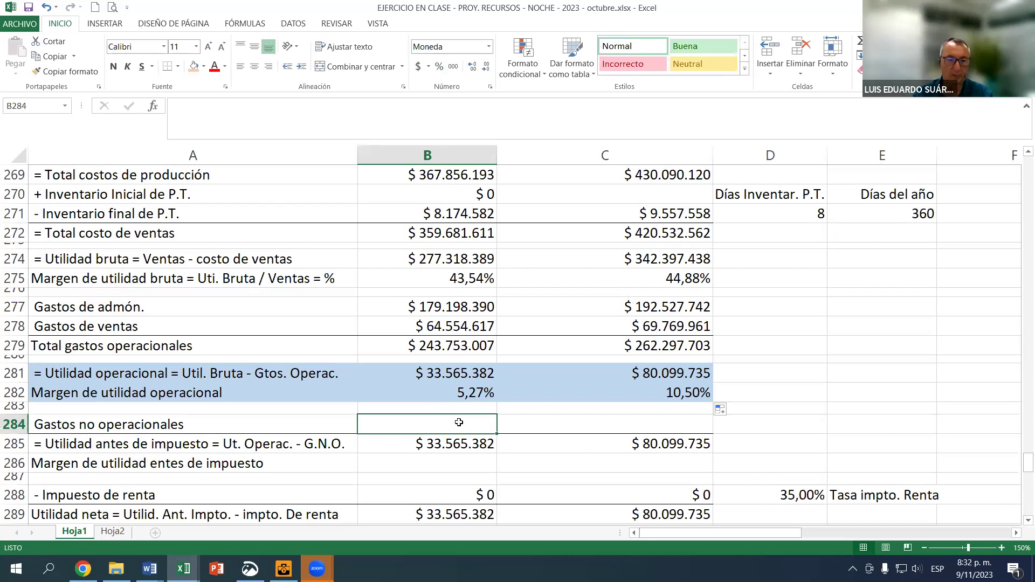
pyautogui.write('=')
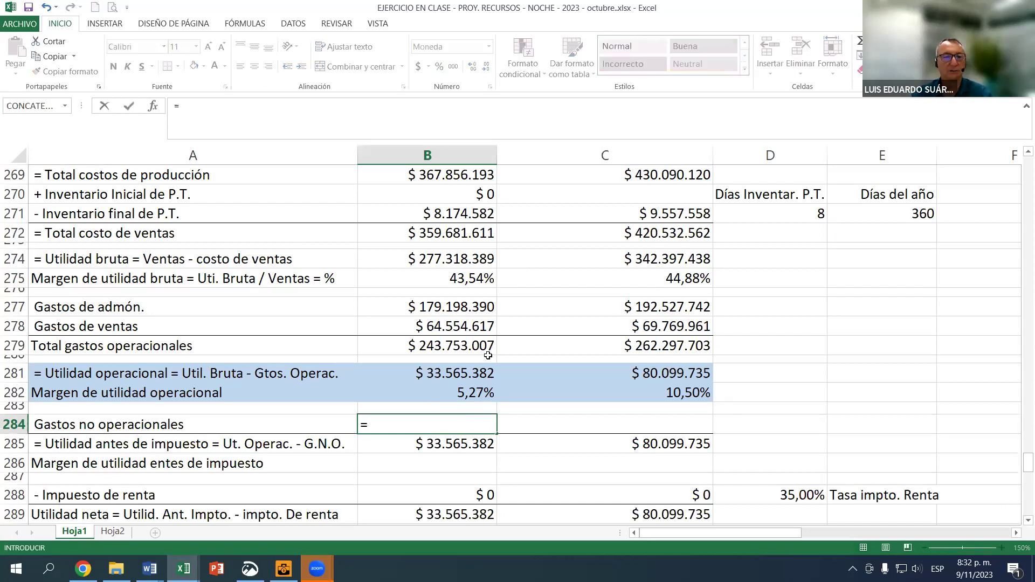
pyautogui.scroll(11, 475, 359)
pyautogui.scroll(18, 461, 361)
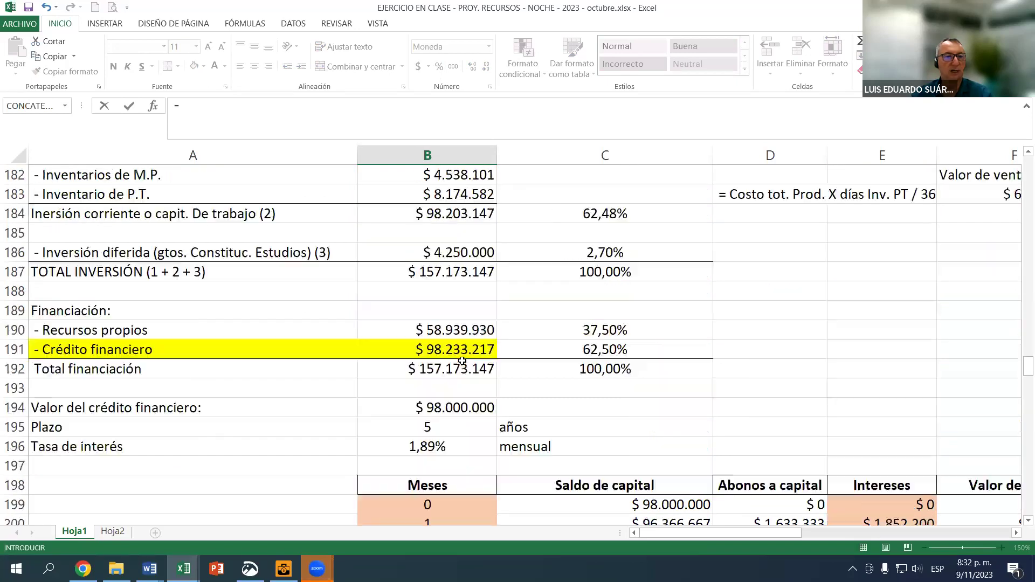
pyautogui.scroll(4, 462, 360)
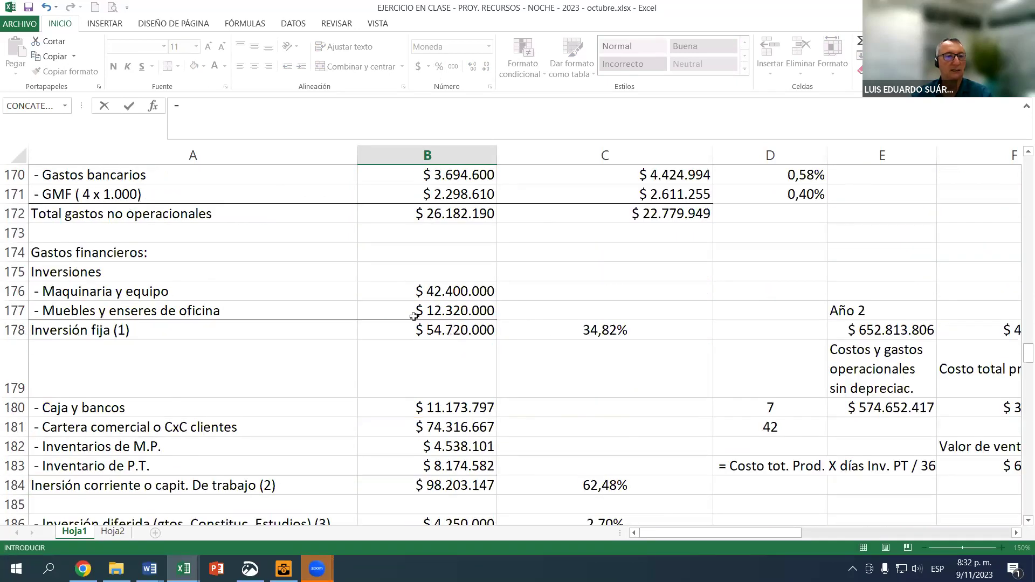
pyautogui.scroll(1, 273, 283)
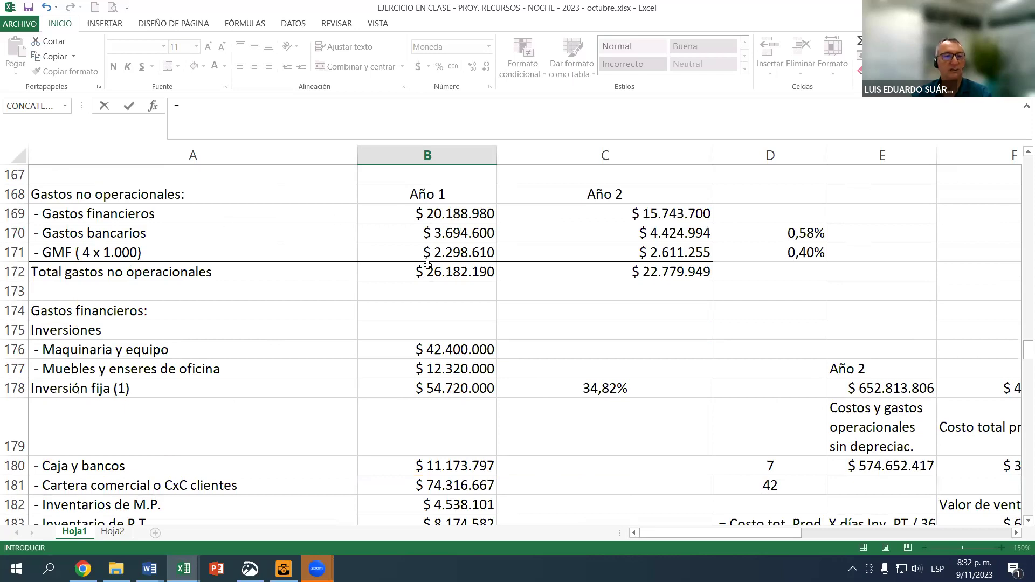
pyautogui.click(459, 273)
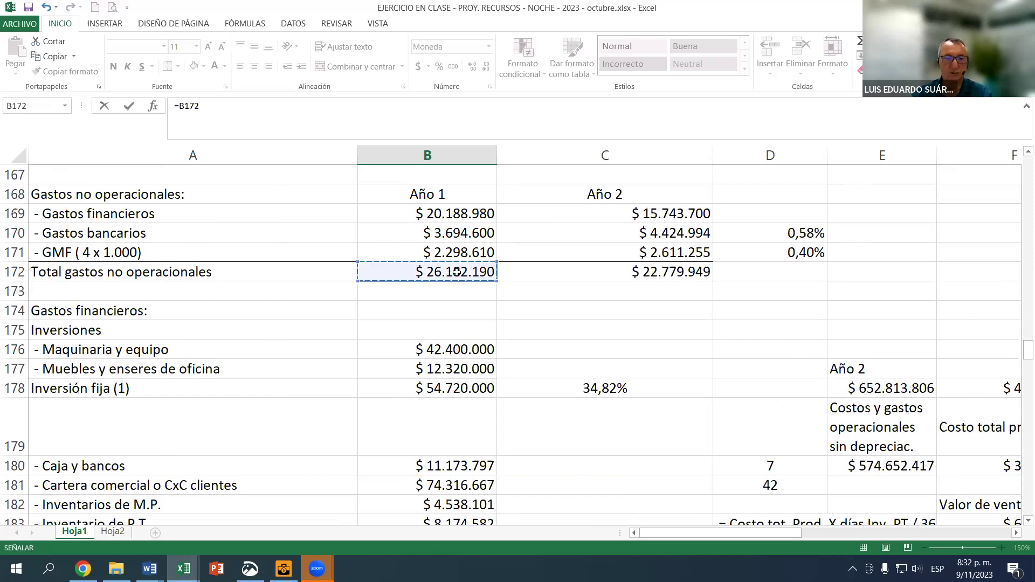
pyautogui.press('Return')
pyautogui.scroll(-1, 504, 261)
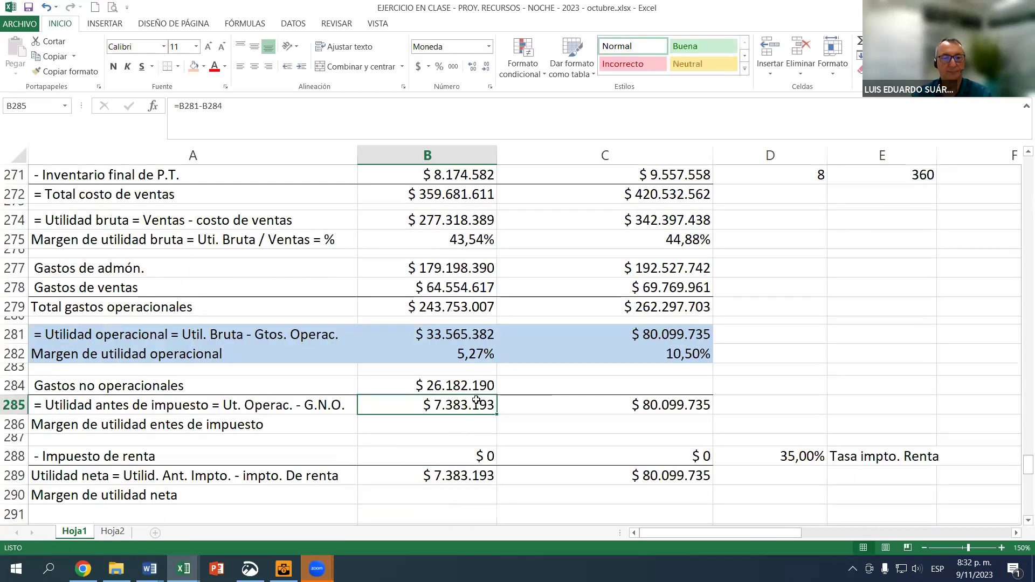
pyautogui.click(463, 386)
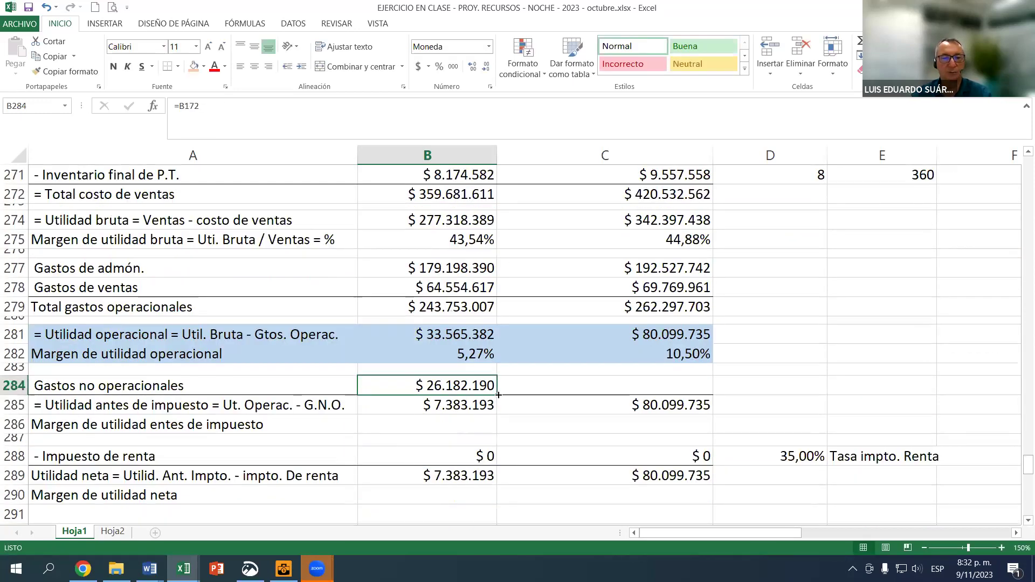
pyautogui.moveTo(497, 395); pyautogui.dragTo(533, 396)
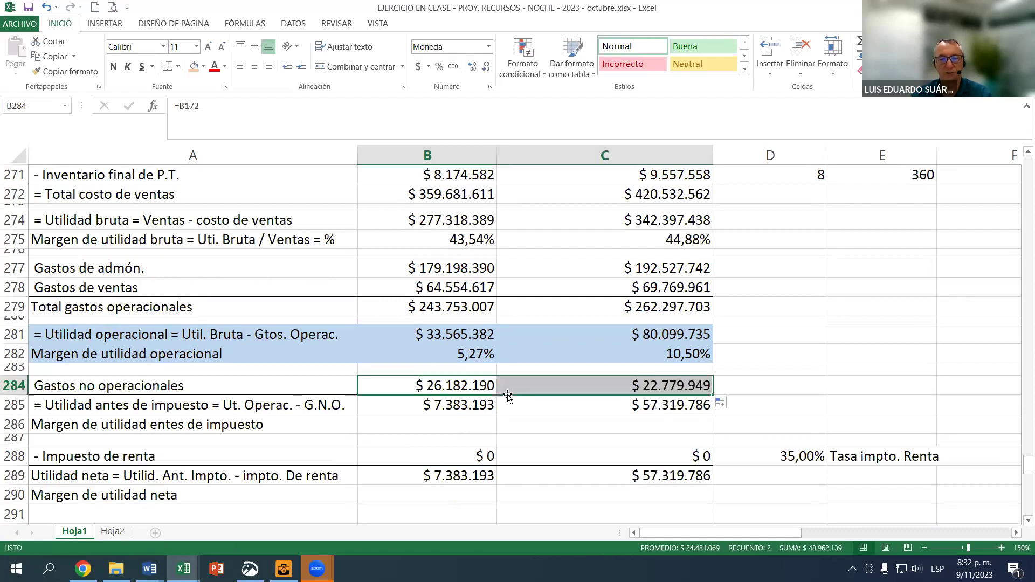
# Clear the existing Utilidad antes de impuesto formulas in row 285 for both years.
pyautogui.click(478, 409)
pyautogui.moveTo(512, 411); pyautogui.dragTo(513, 410)
pyautogui.press('Delete')
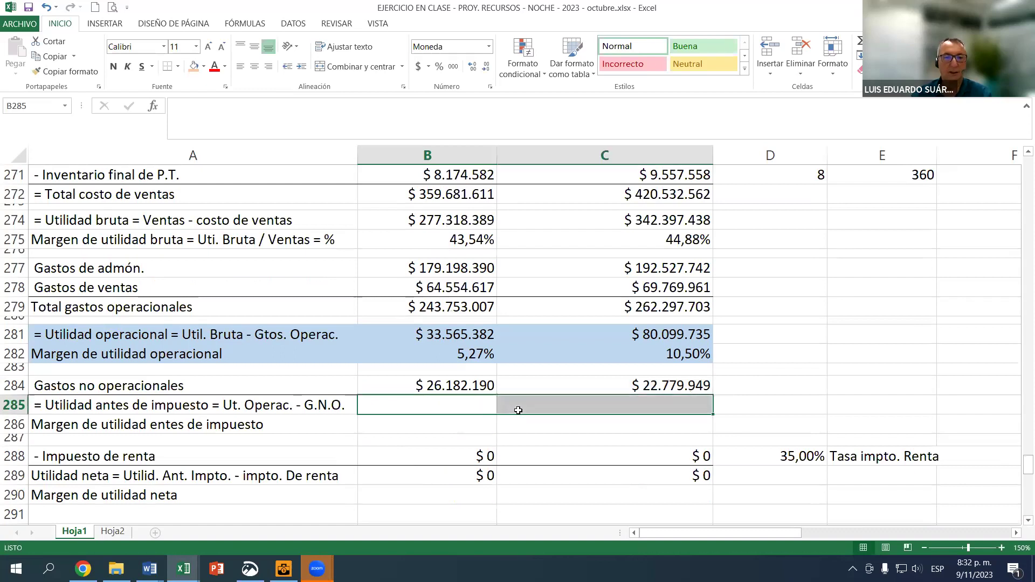
# Calculate the AÑO 1 Utilidad antes de impuesto in B285 as =B281-B284 and copy the formula to AÑO 2.
pyautogui.click(129, 407)
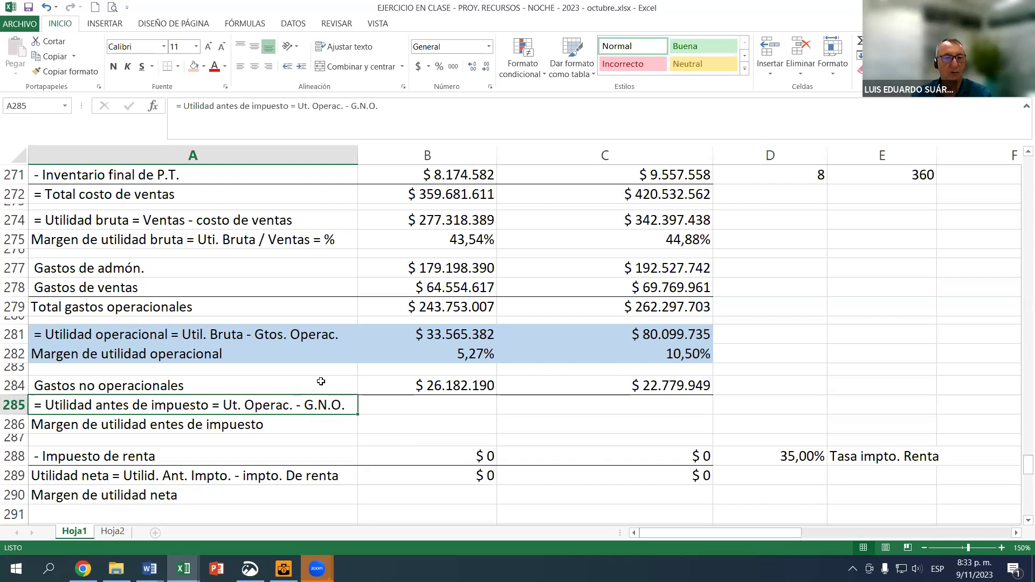
pyautogui.click(386, 411)
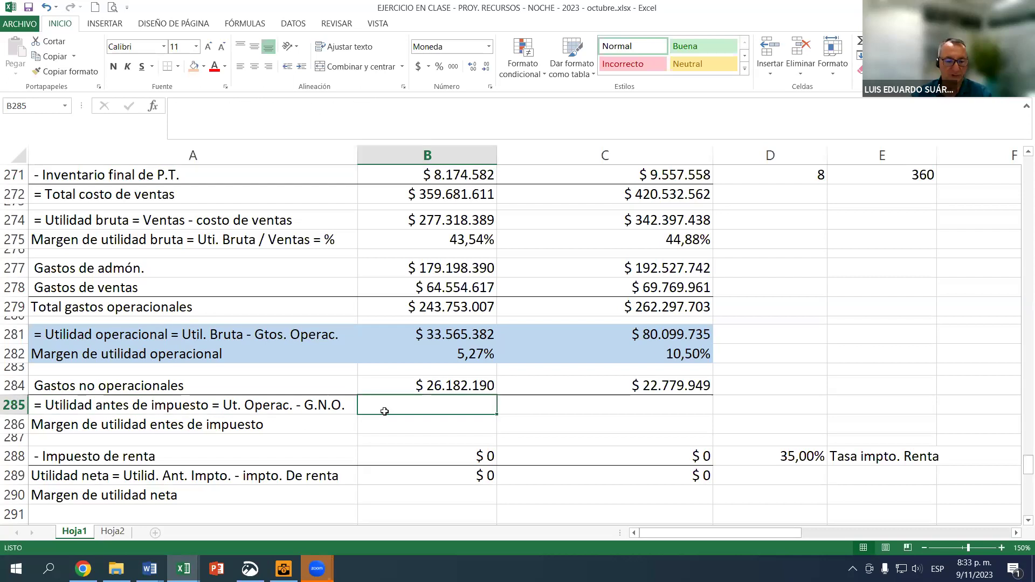
pyautogui.write('=')
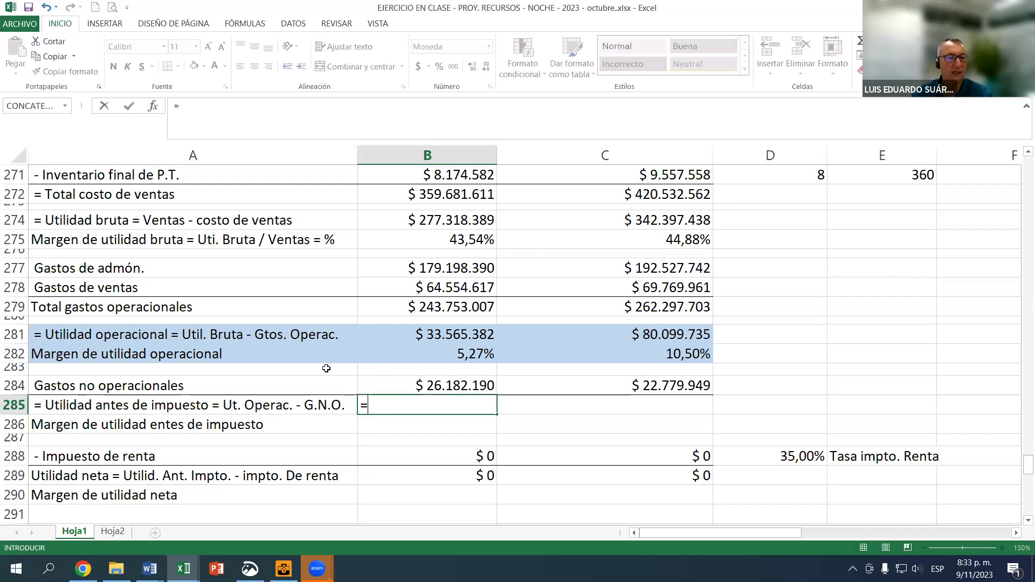
pyautogui.click(428, 335)
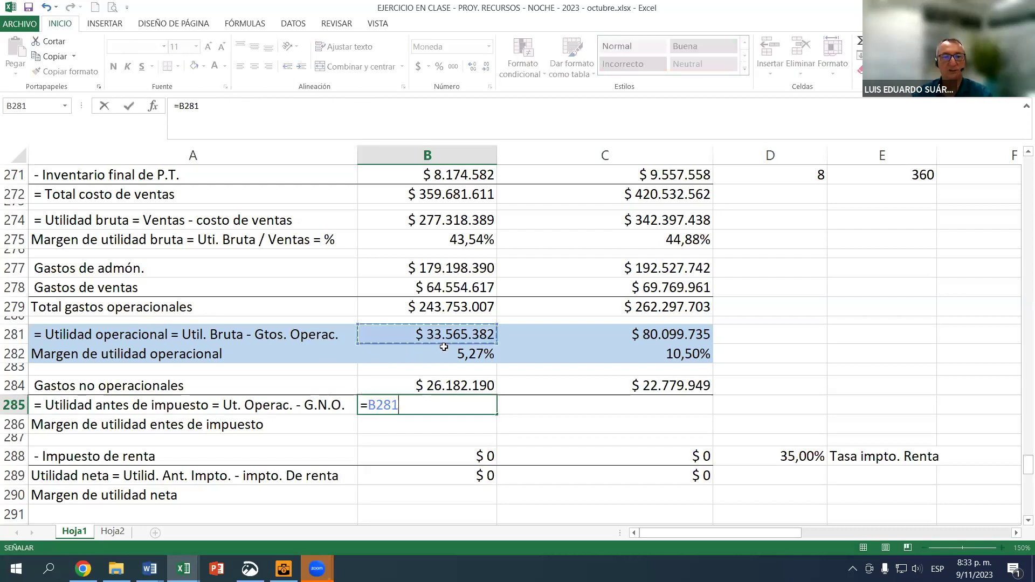
pyautogui.write('-')
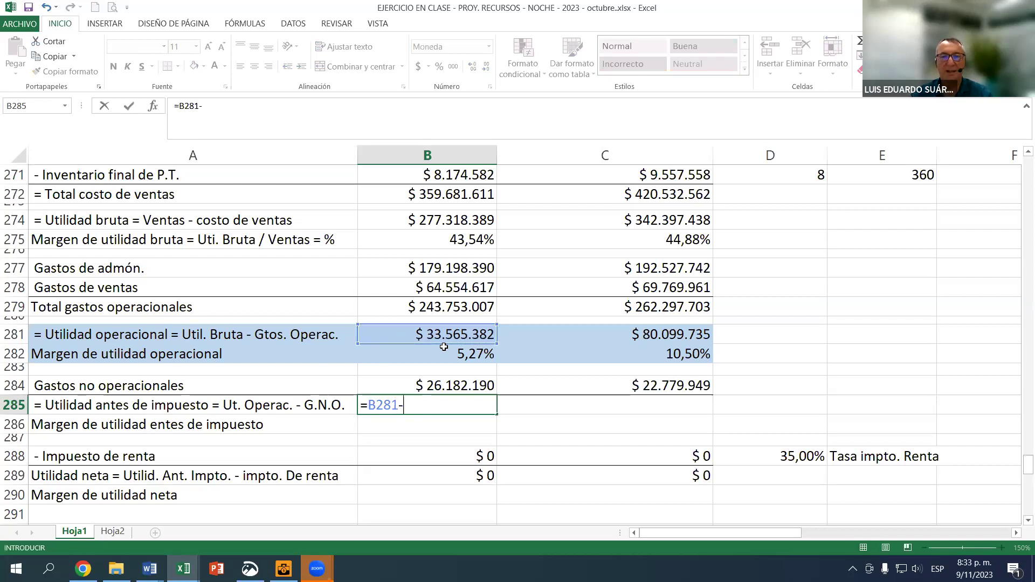
pyautogui.click(443, 387)
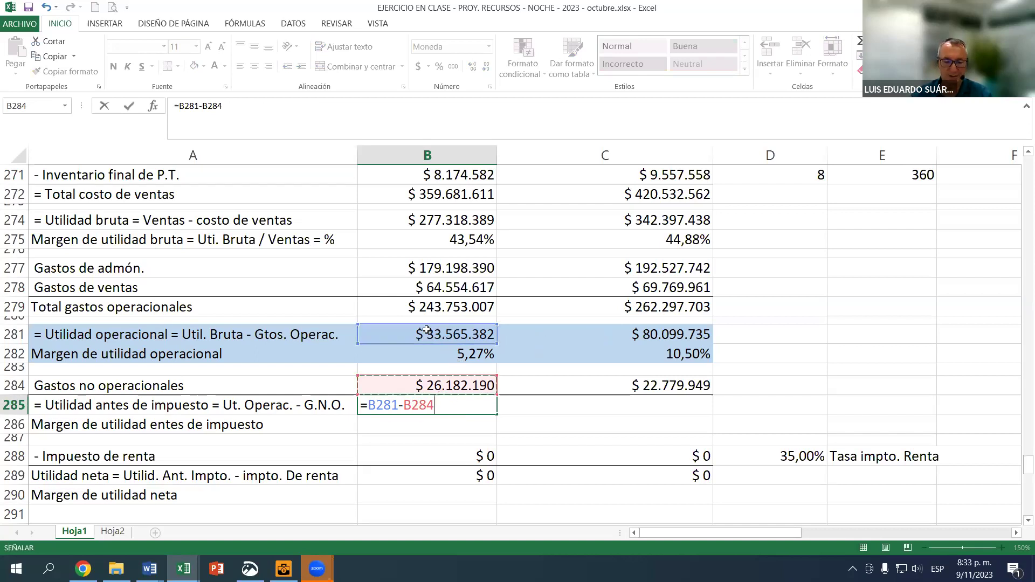
pyautogui.press('Return')
pyautogui.click(462, 404)
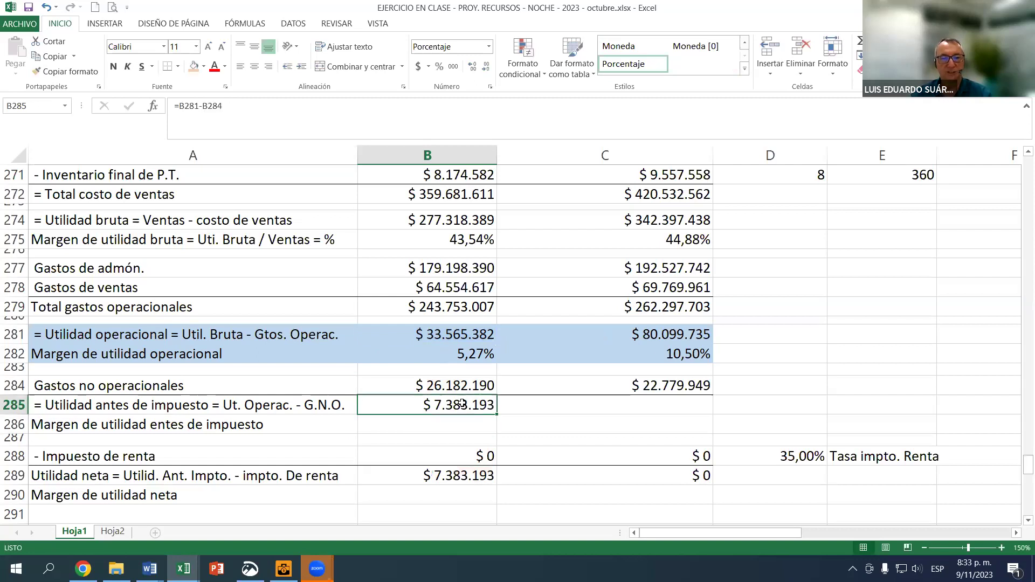
pyautogui.moveTo(496, 414); pyautogui.dragTo(618, 424)
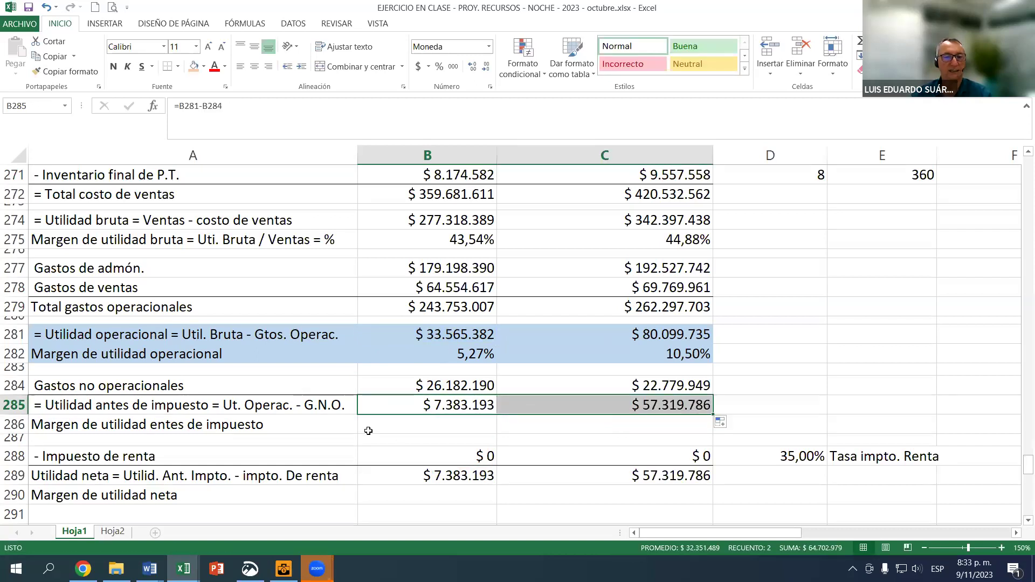
# Examine the AÑO 1 gross margin and operating margin formulas in B275 and B282 without changing them.
pyautogui.click(427, 421)
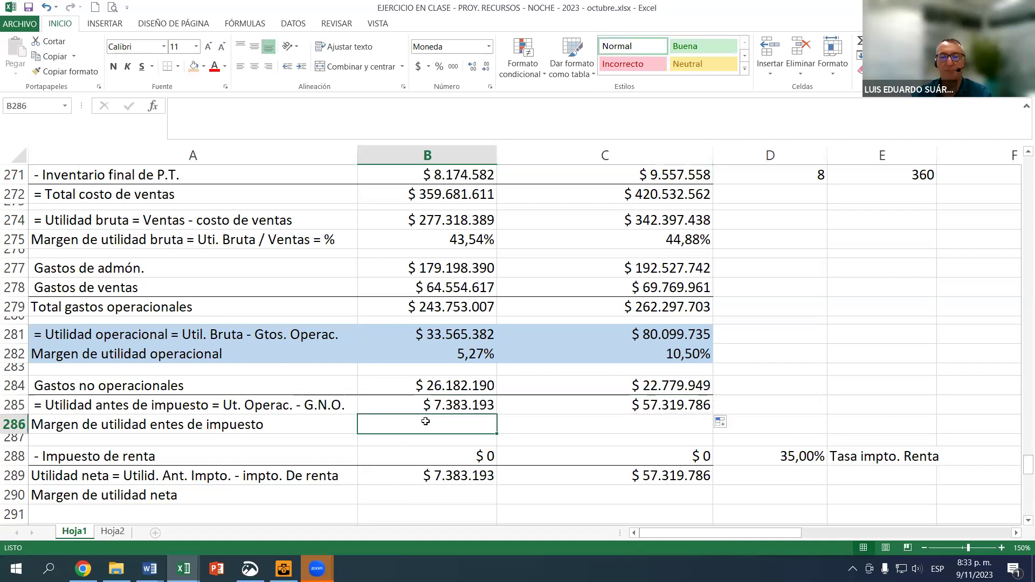
pyautogui.click(454, 235)
pyautogui.doubleClick(452, 237)
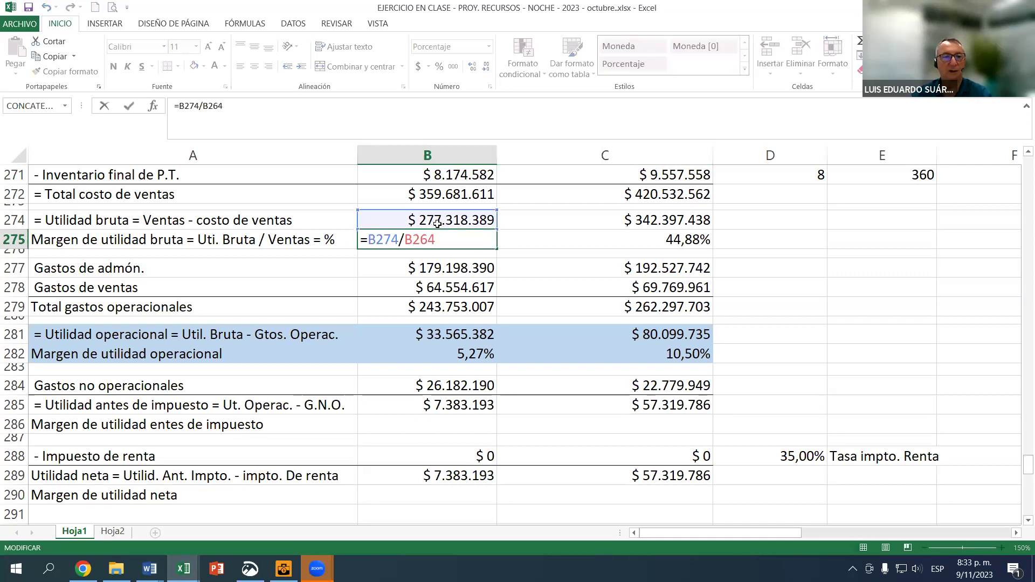
pyautogui.press('Escape')
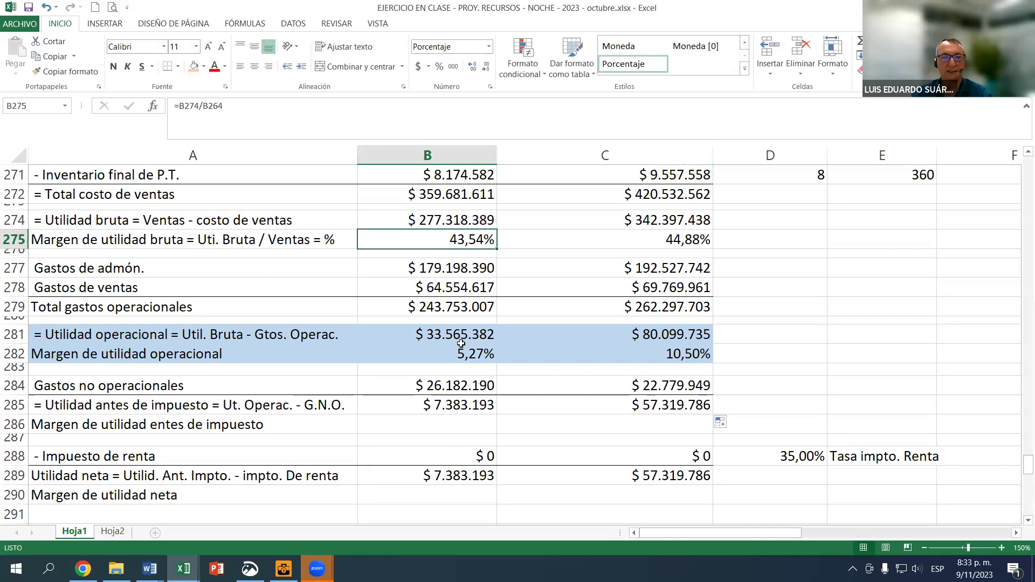
pyautogui.click(455, 348)
pyautogui.doubleClick(453, 348)
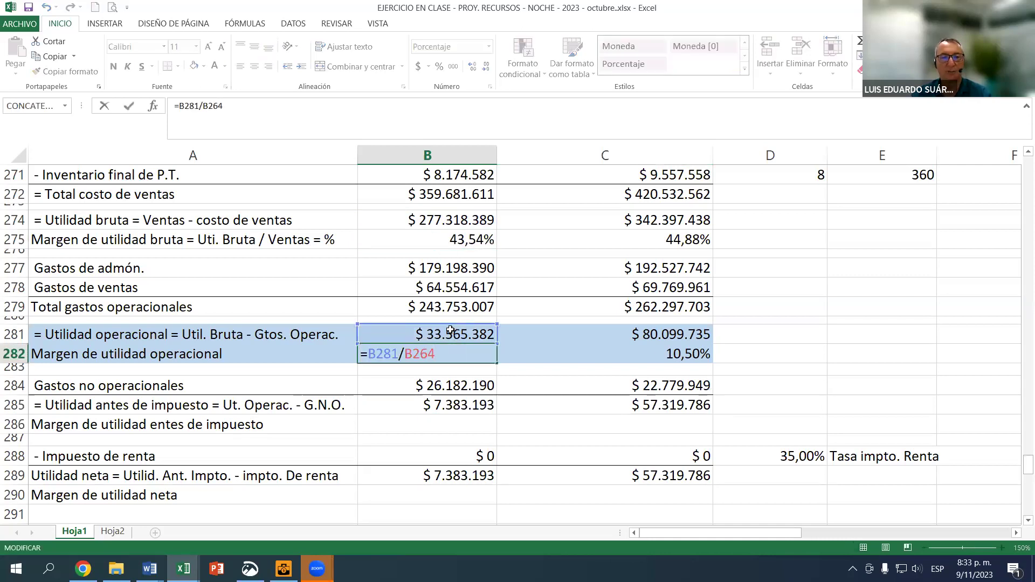
pyautogui.press('Escape')
# Calculate the AÑO 1 pre-tax profit margin in B286 as =B285/B264 and copy the formula to AÑO 2.
pyautogui.click(460, 425)
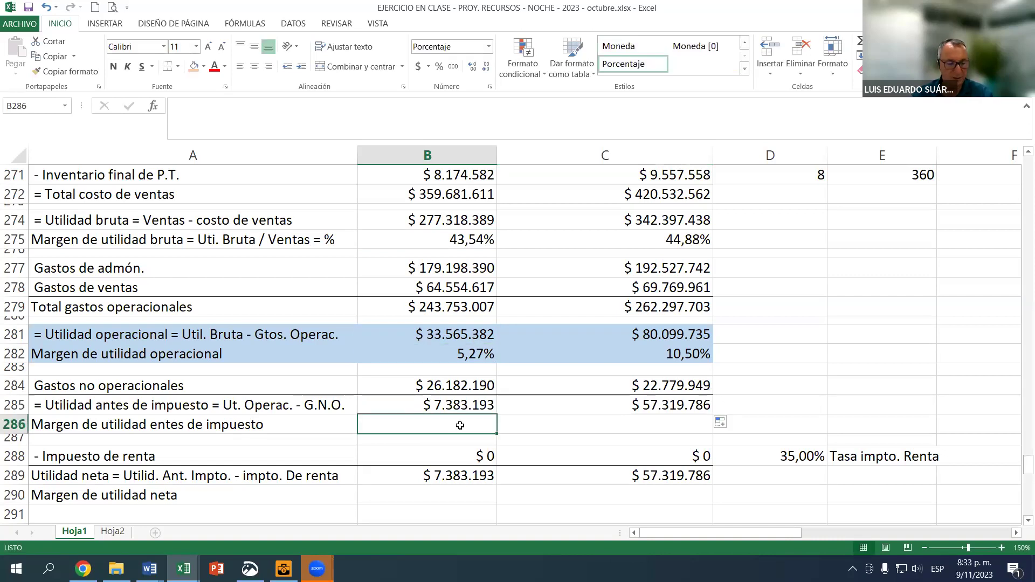
pyautogui.write('=')
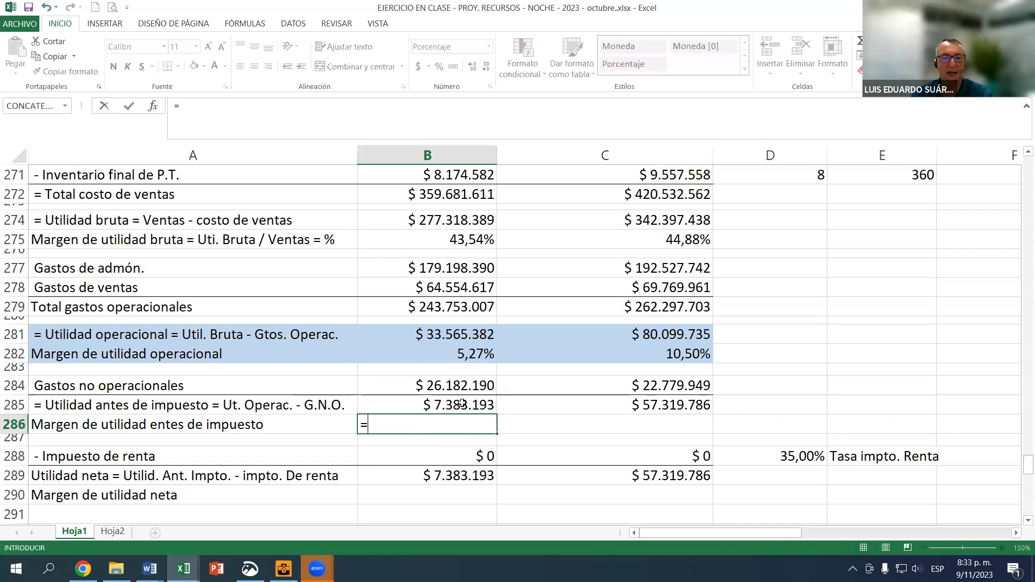
pyautogui.click(462, 403)
pyautogui.write('/')
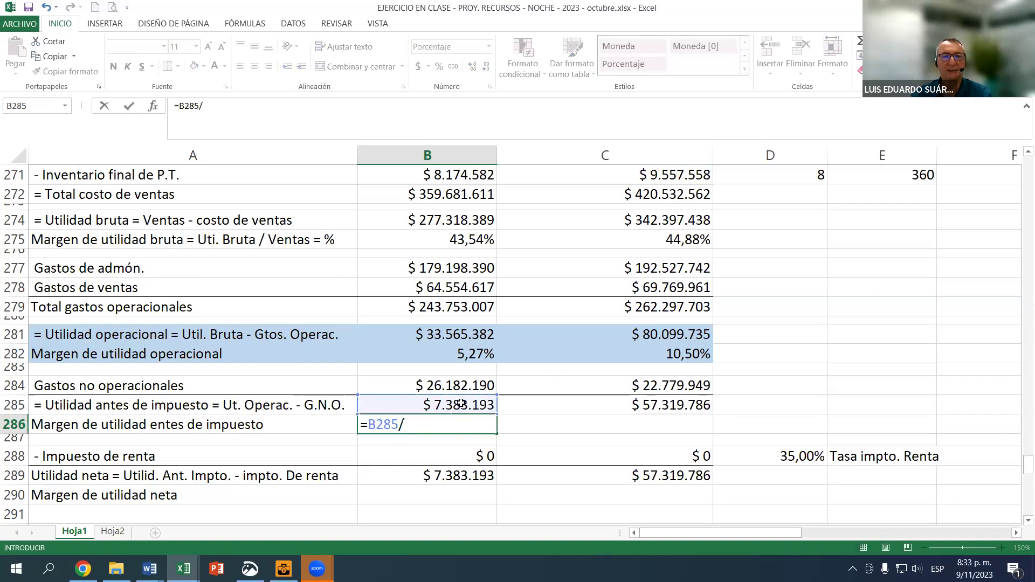
pyautogui.scroll(4, 462, 404)
pyautogui.click(454, 259)
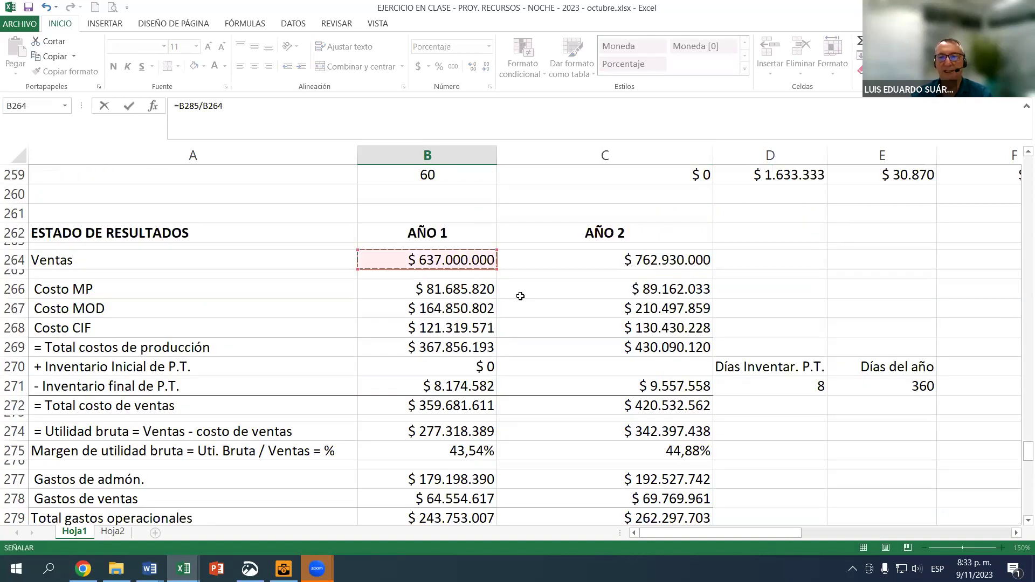
pyautogui.scroll(-4, 520, 296)
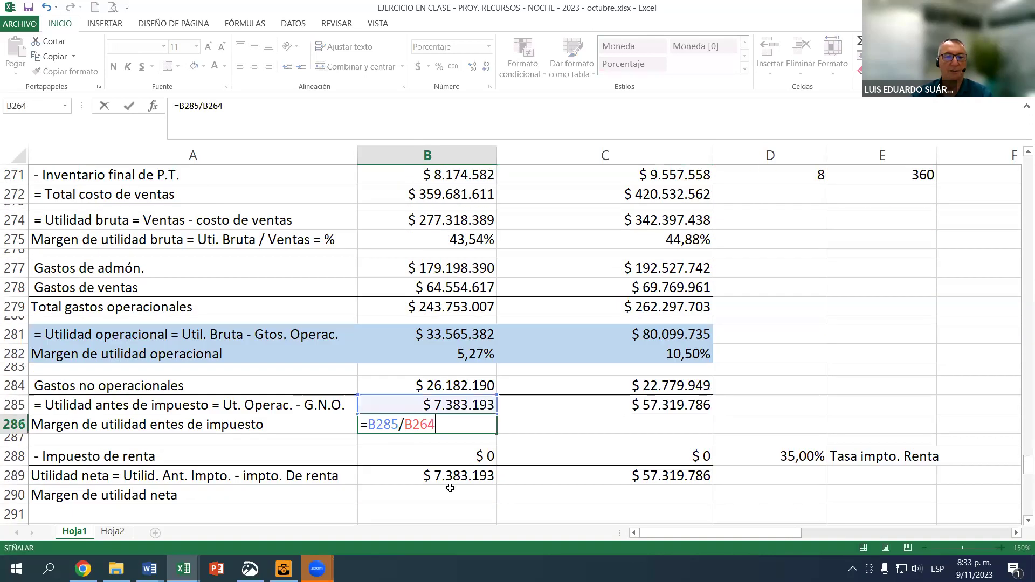
pyautogui.press('Return')
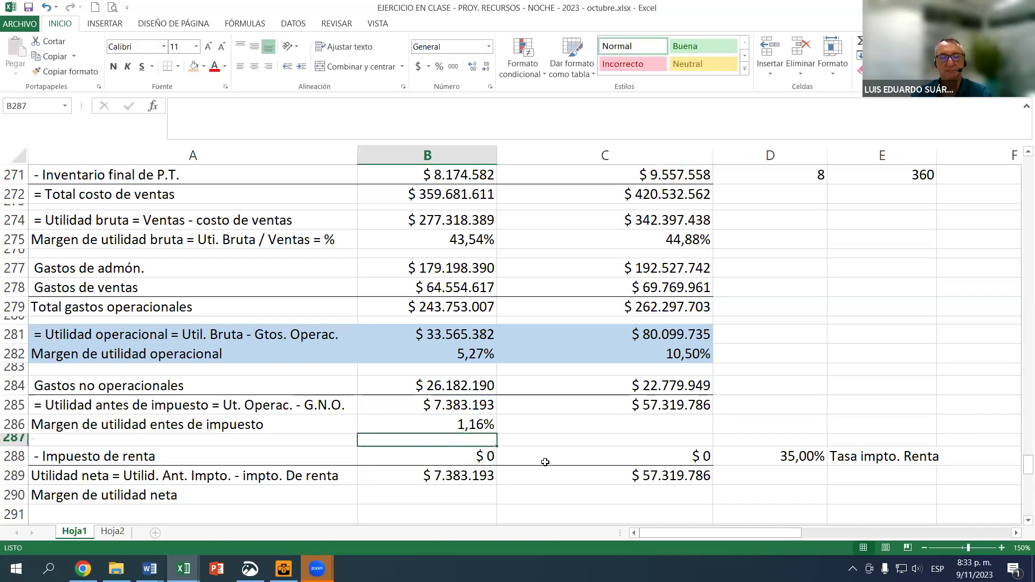
pyautogui.click(477, 428)
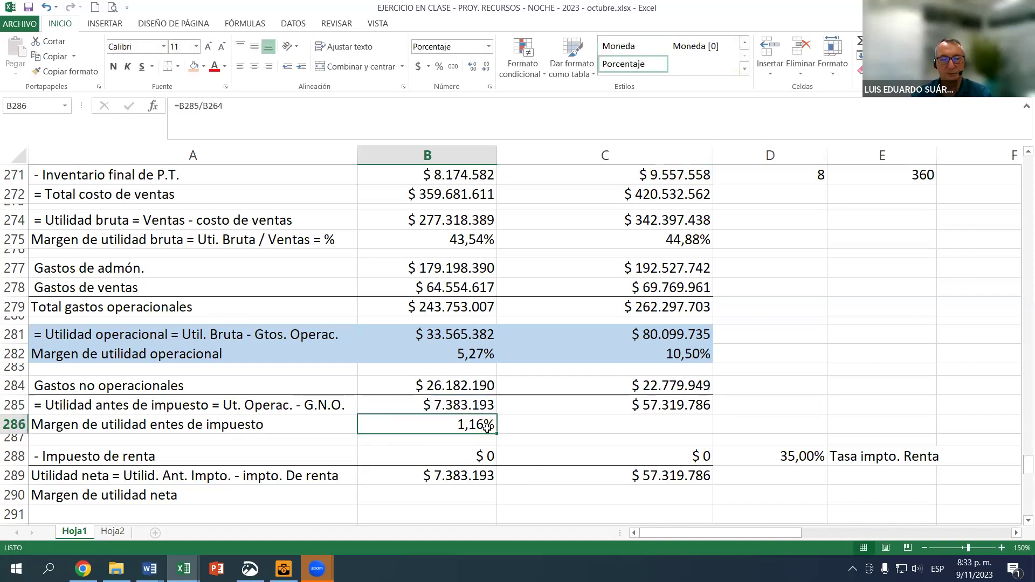
pyautogui.moveTo(496, 435); pyautogui.dragTo(651, 427)
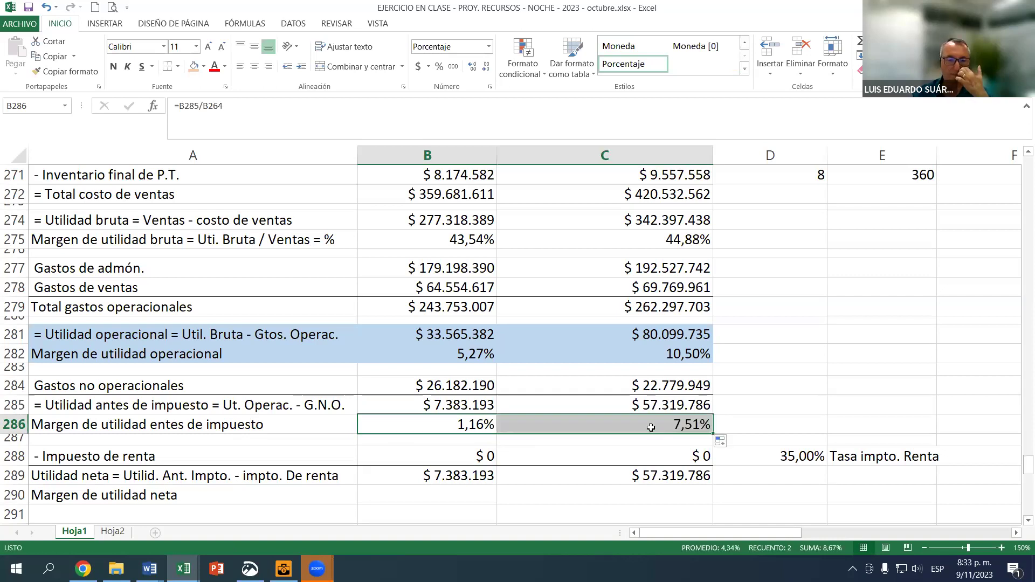
# Clear the existing Impuesto de renta formulas in row 288 for both years and select the AÑO 1 cell.
pyautogui.moveTo(477, 456); pyautogui.dragTo(593, 452)
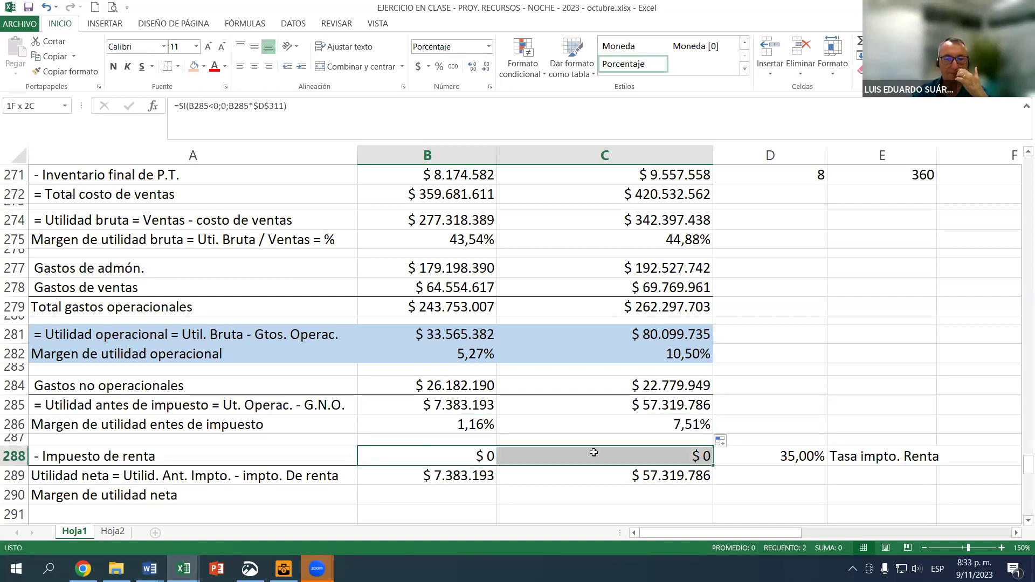
pyautogui.press('Delete')
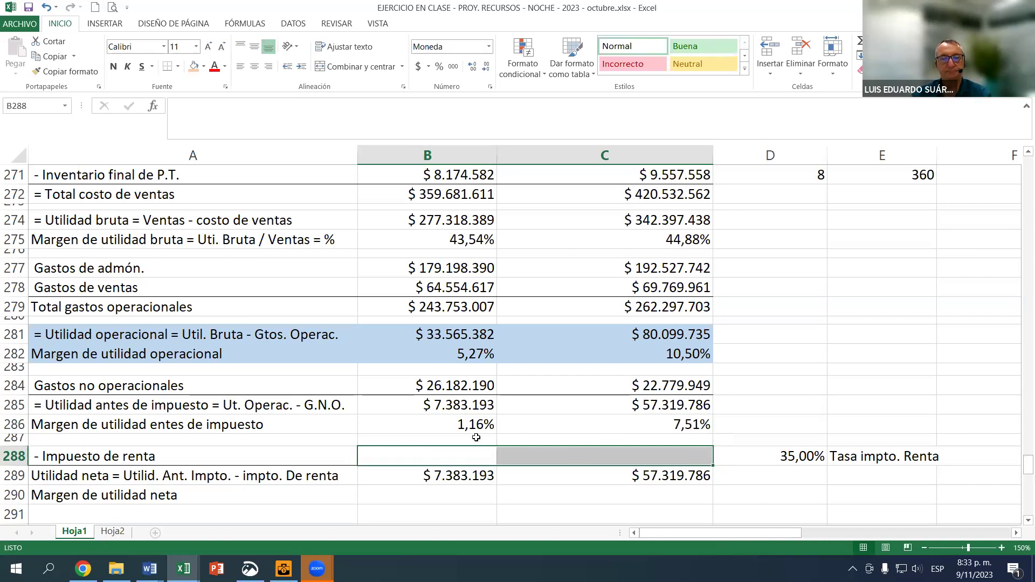
pyautogui.click(476, 454)
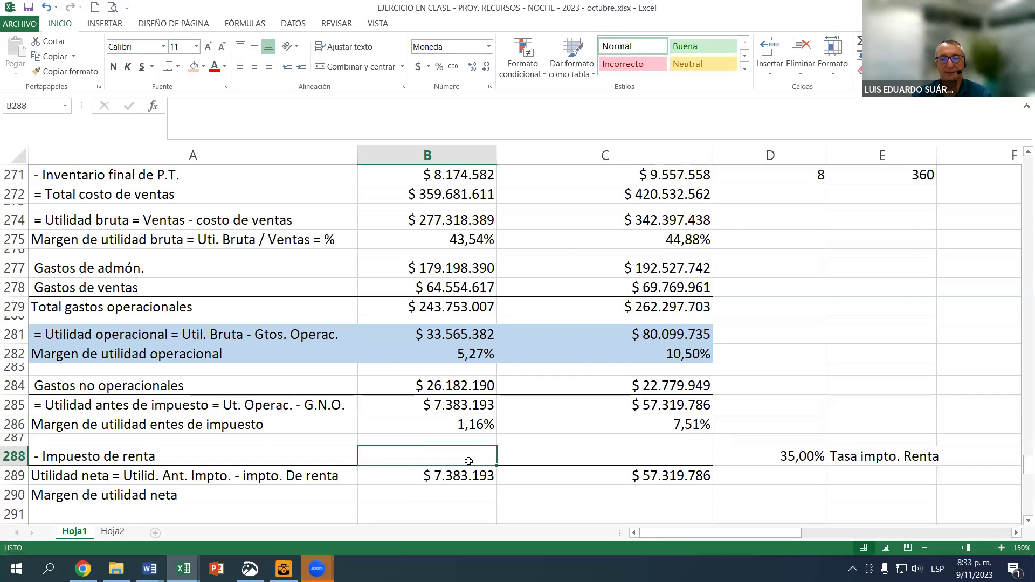
# Start the AÑO 1 Impuesto de renta formula in B288 with the SI function and the logical test B285<0.
pyautogui.click(797, 454)
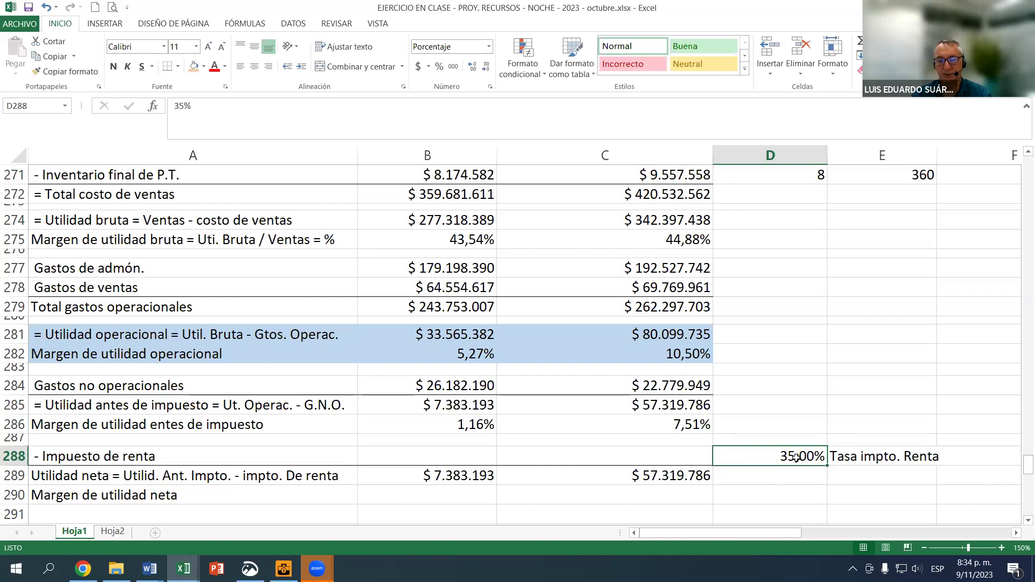
pyautogui.click(864, 455)
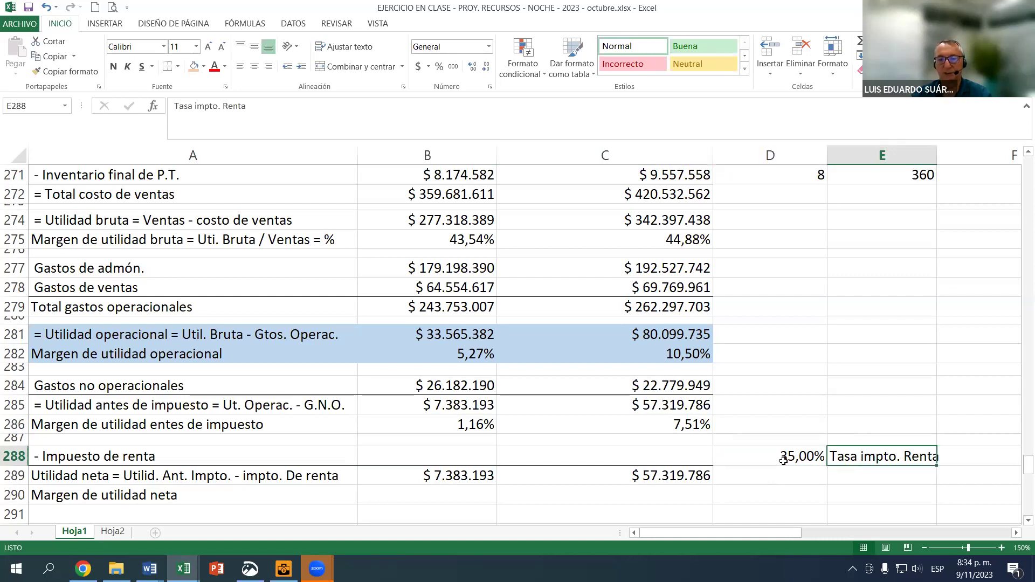
pyautogui.click(784, 458)
pyautogui.click(473, 459)
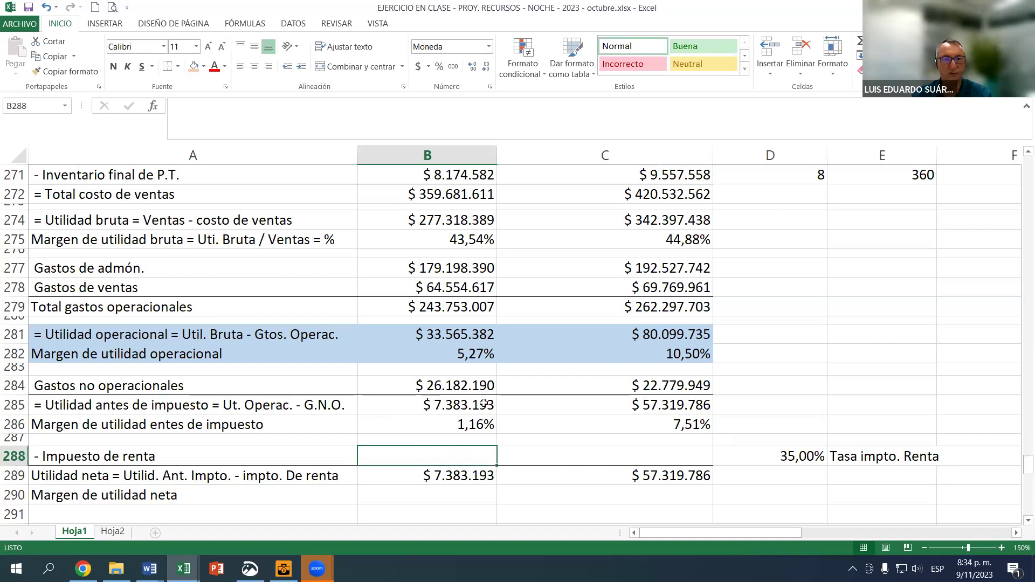
pyautogui.scroll(3, 484, 402)
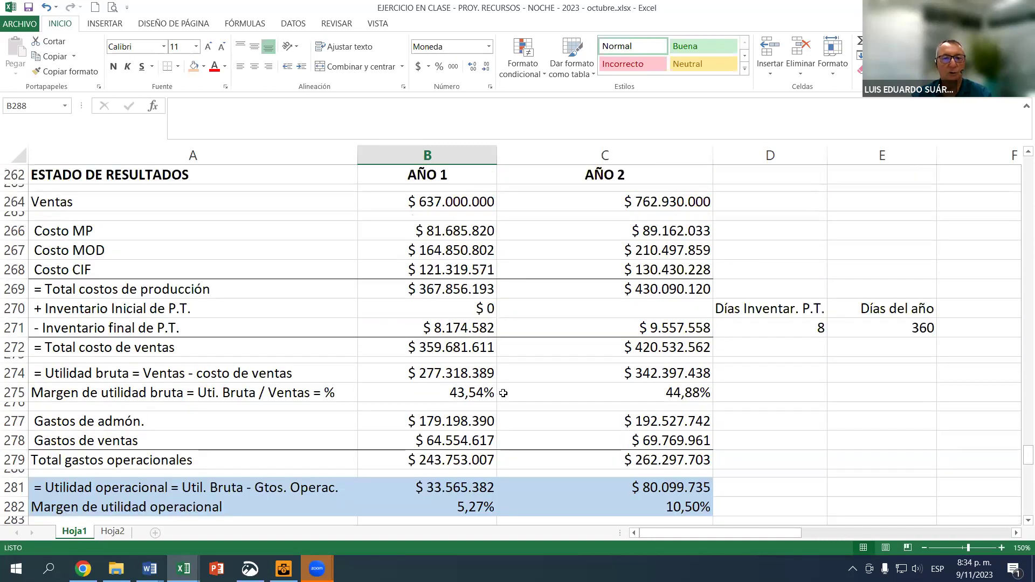
pyautogui.scroll(-4, 502, 393)
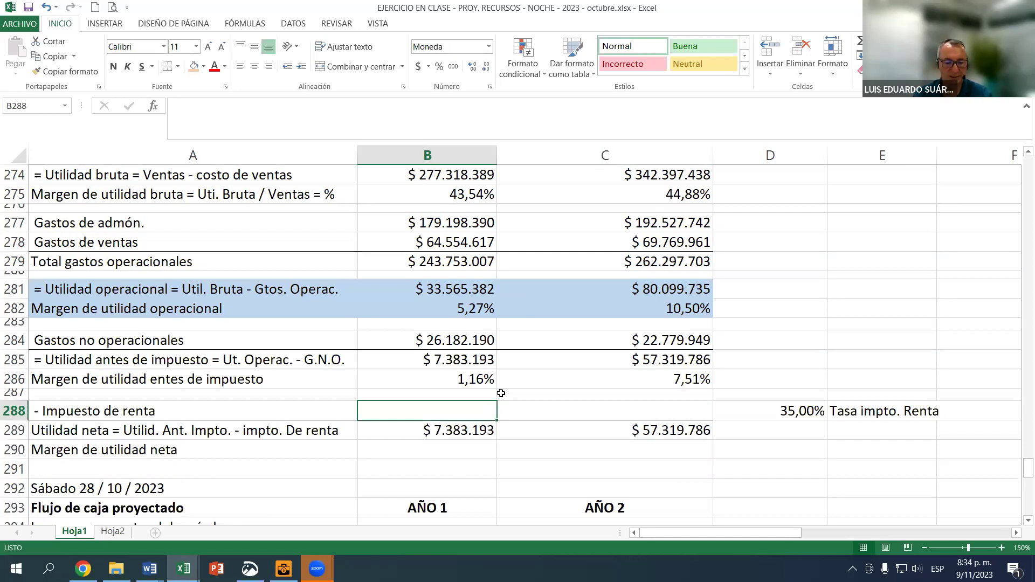
pyautogui.write('=')
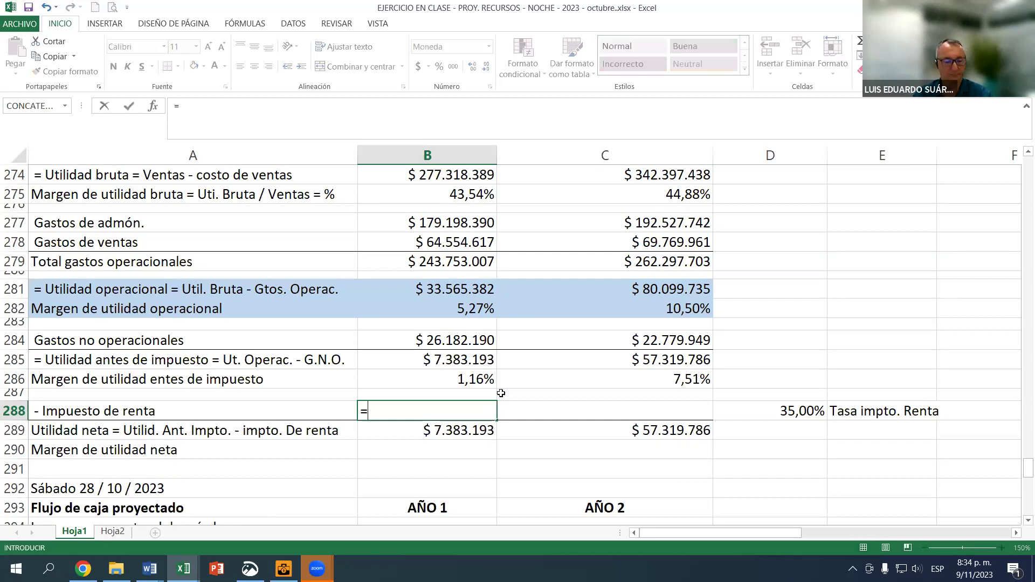
pyautogui.write('si')
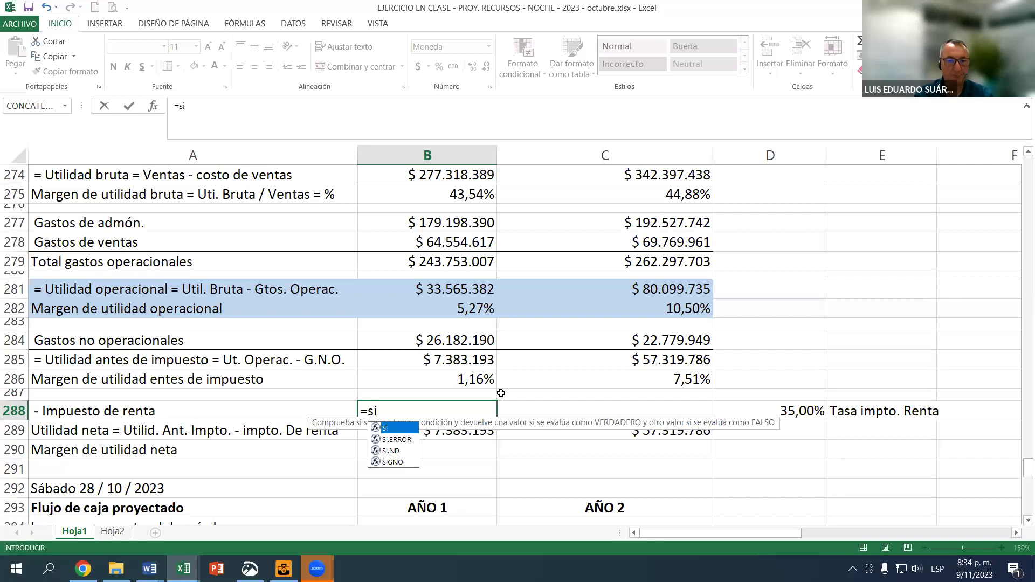
pyautogui.write('(')
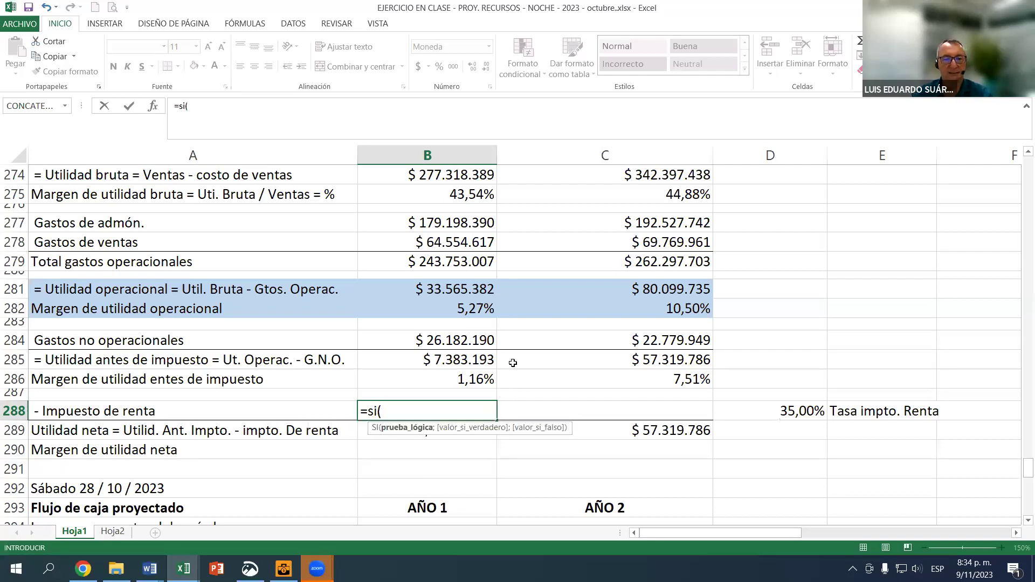
pyautogui.click(437, 359)
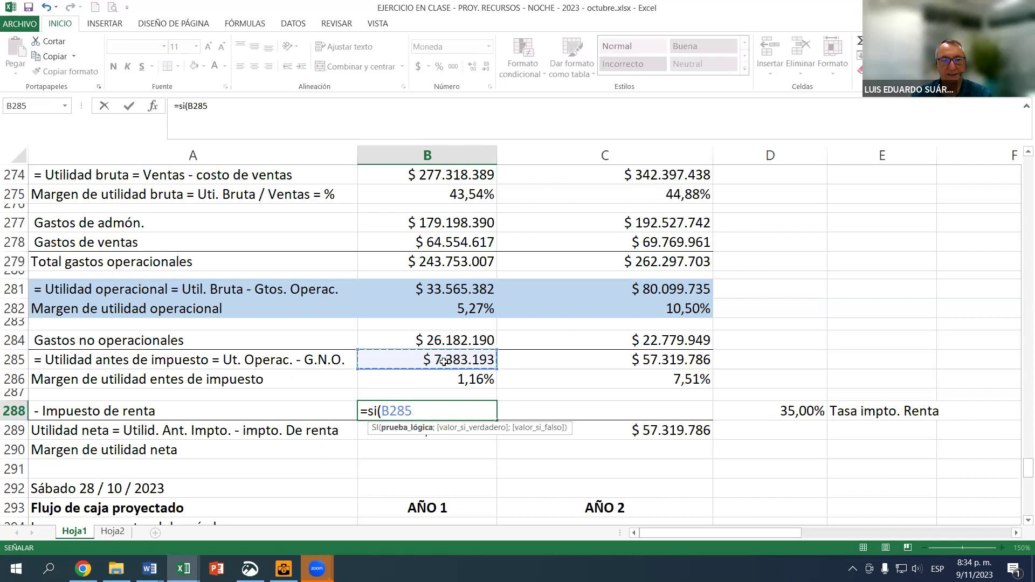
pyautogui.write('<')
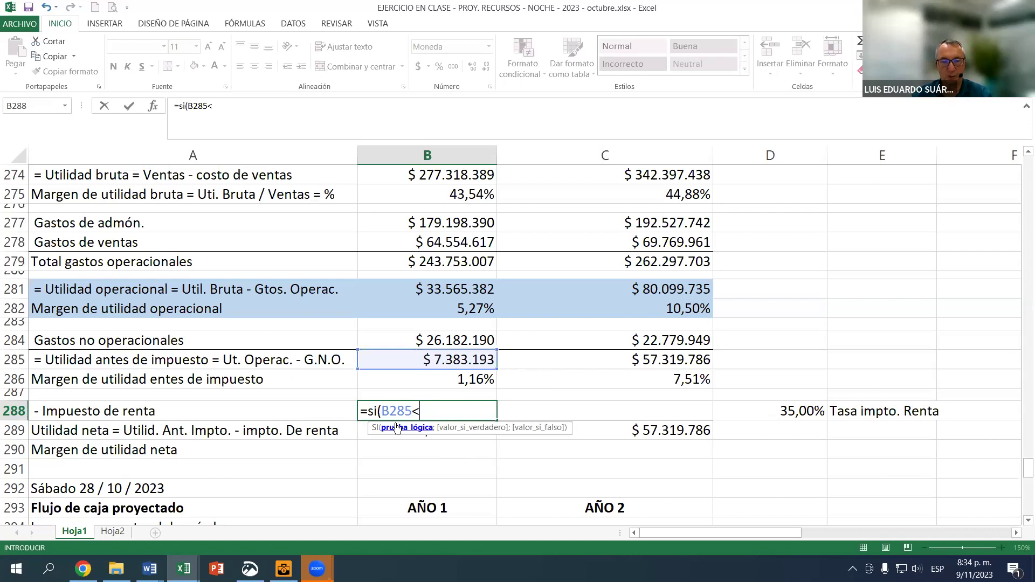
pyautogui.write('0')
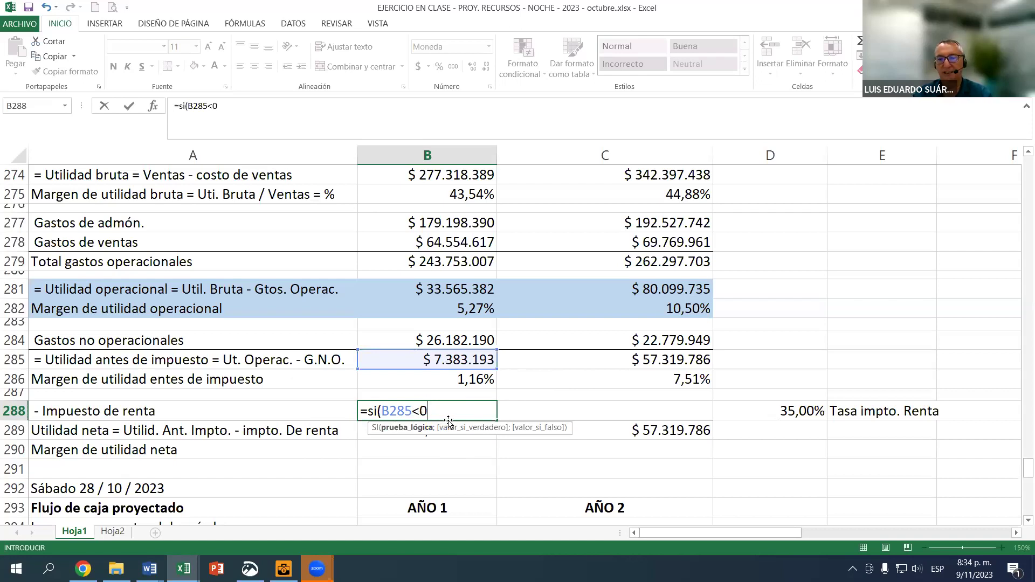
# Complete the B288 formula as =SI(B285<0;0;B285*$D$288), with an absolute reference to the tax rate, and review its arguments.
pyautogui.write(';')
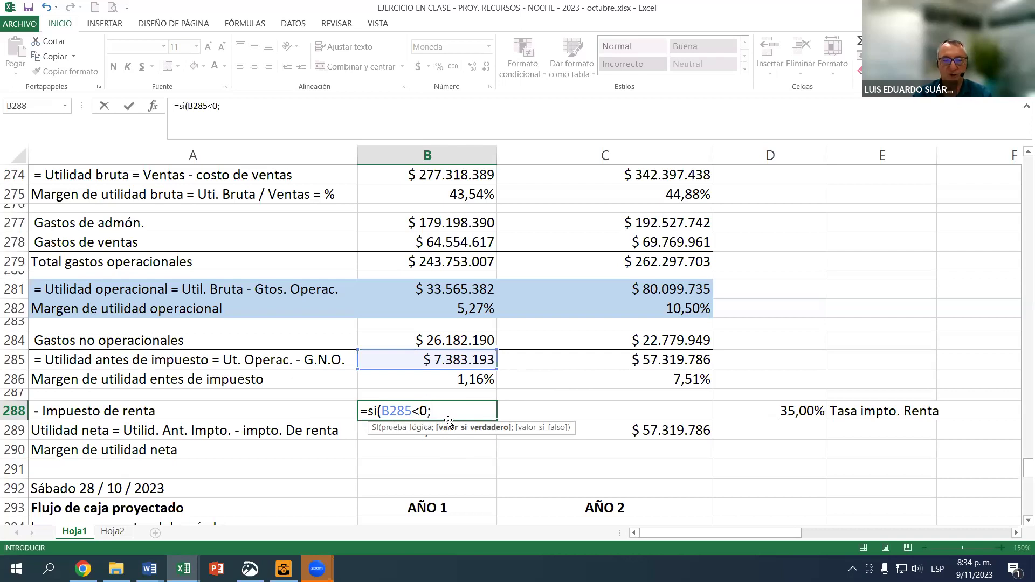
pyautogui.write('0')
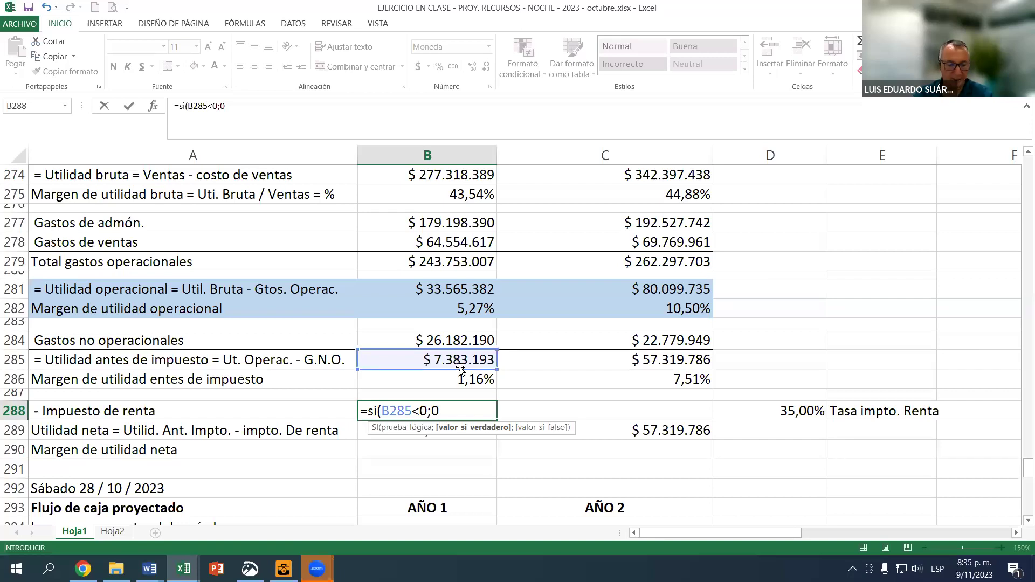
pyautogui.write(';')
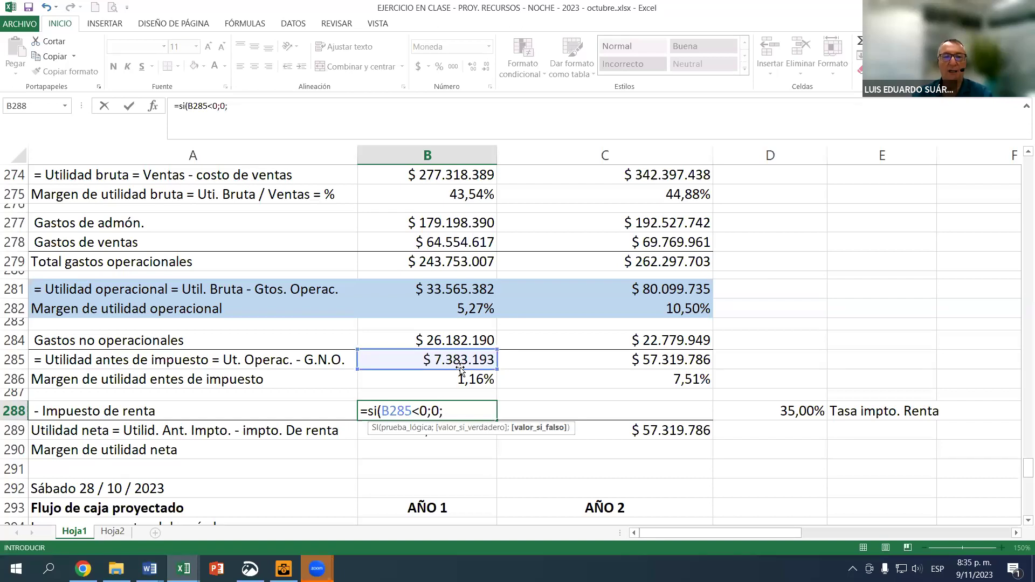
pyautogui.click(456, 356)
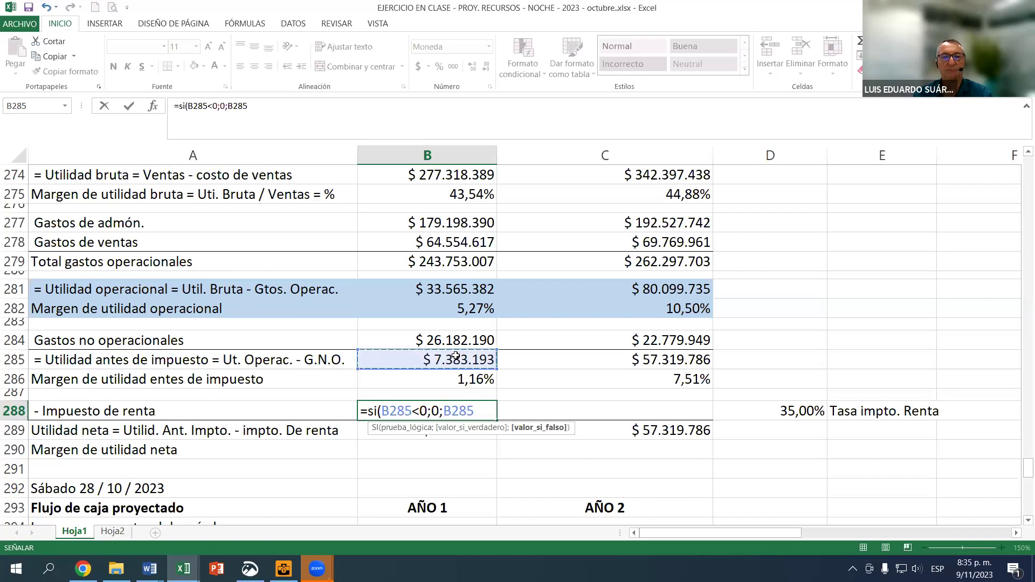
pyautogui.write('*')
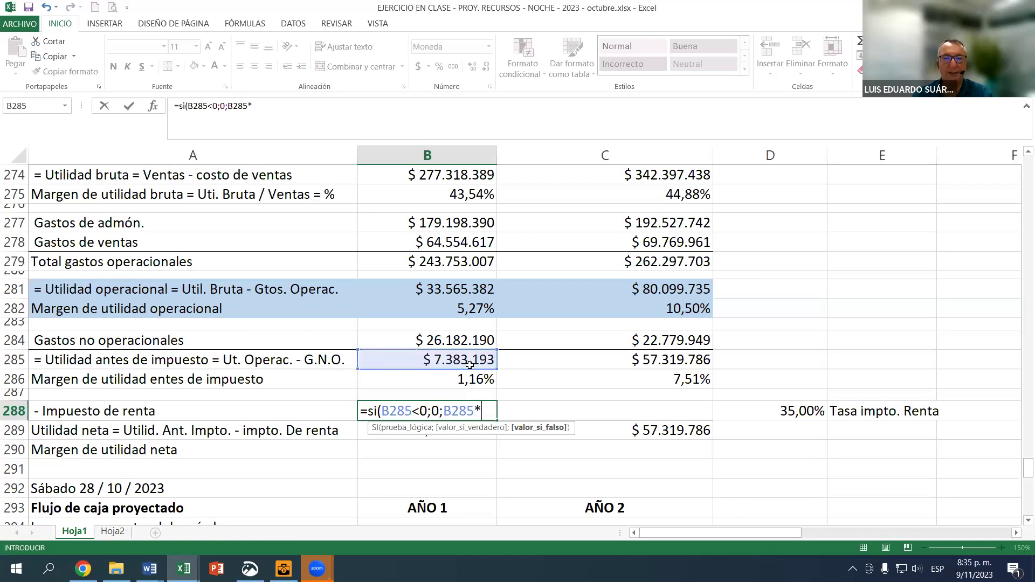
pyautogui.click(776, 408)
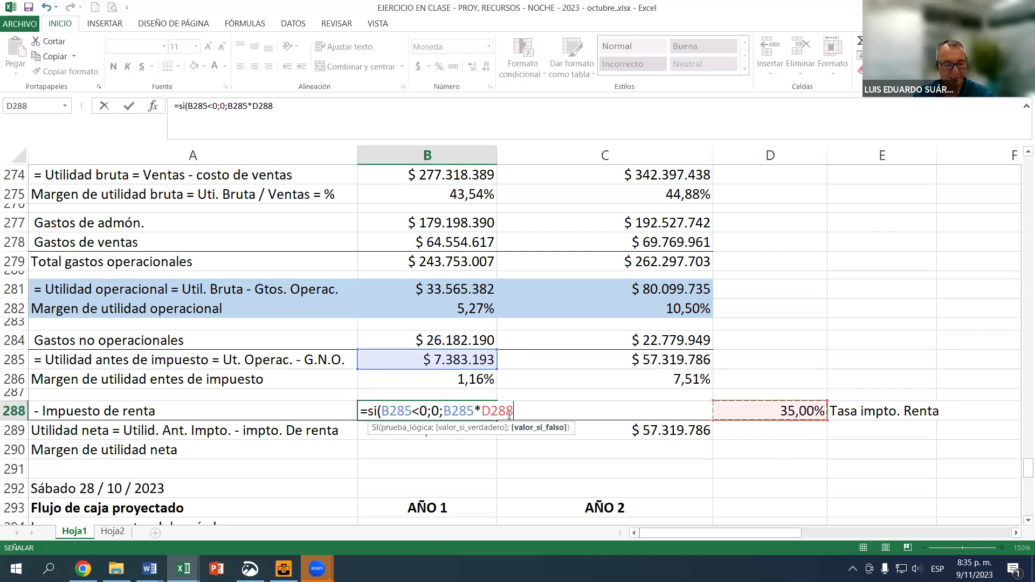
pyautogui.press('F4')
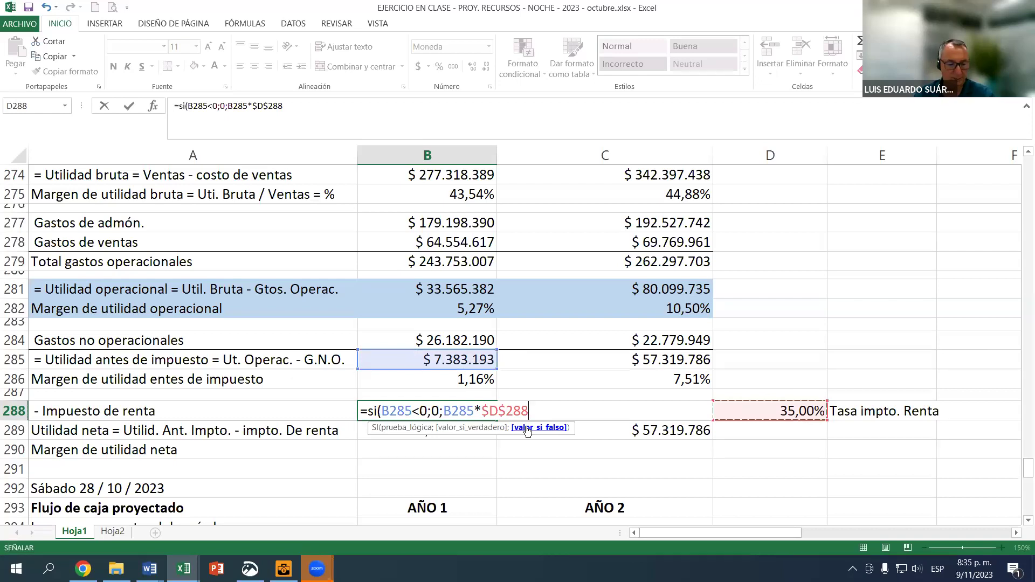
pyautogui.click(527, 428)
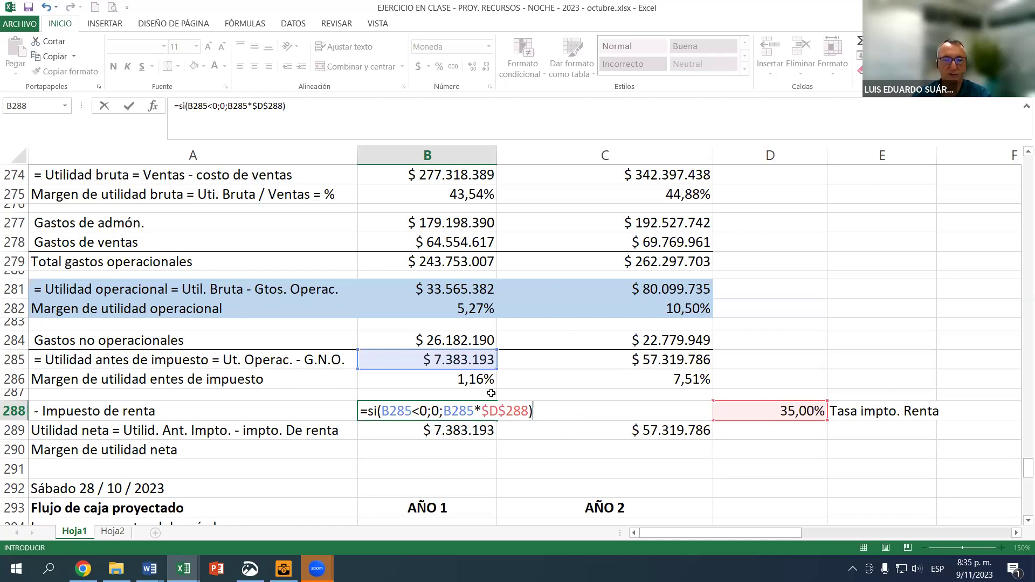
pyautogui.click(439, 412)
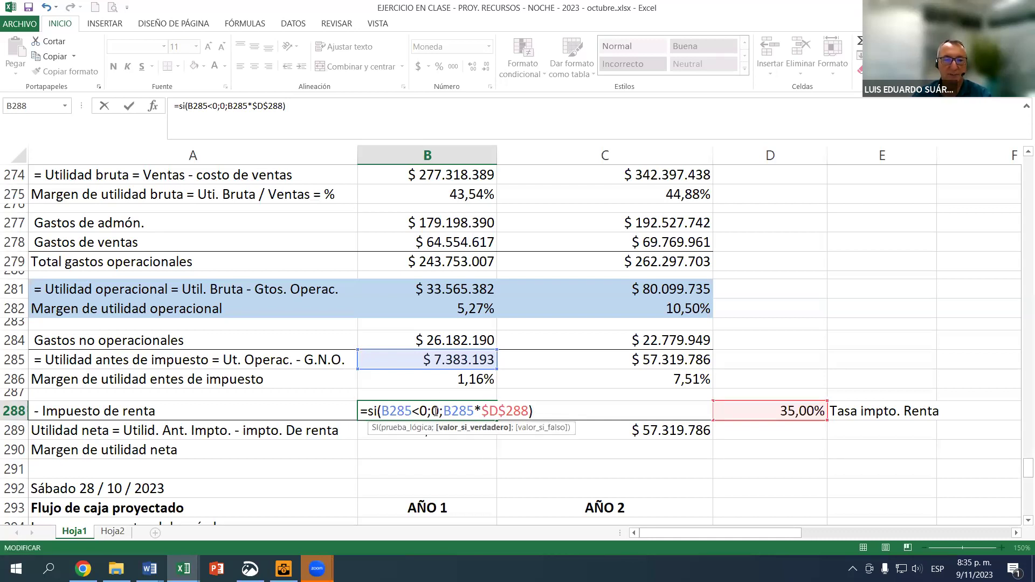
pyautogui.click(415, 412)
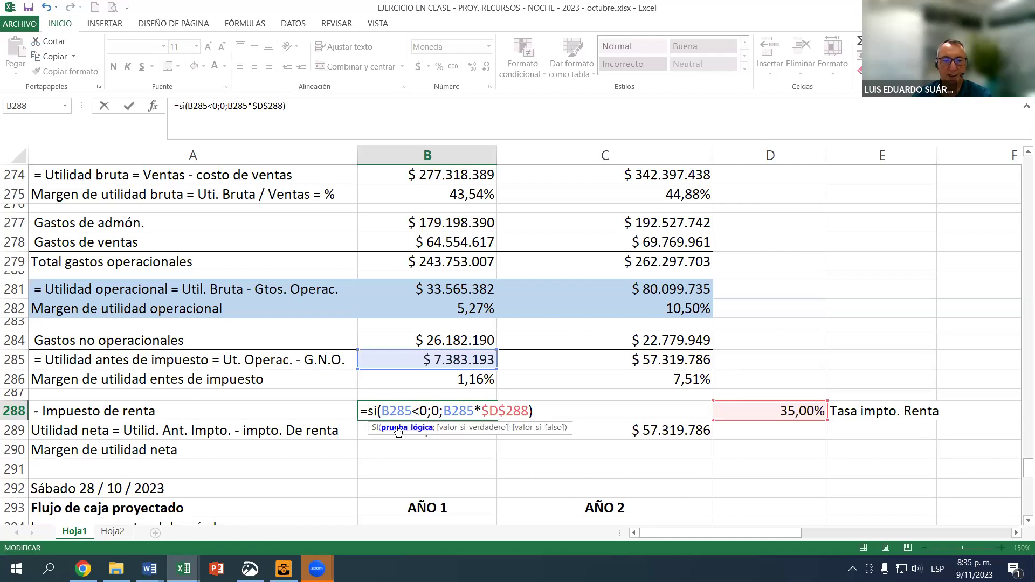
pyautogui.click(437, 412)
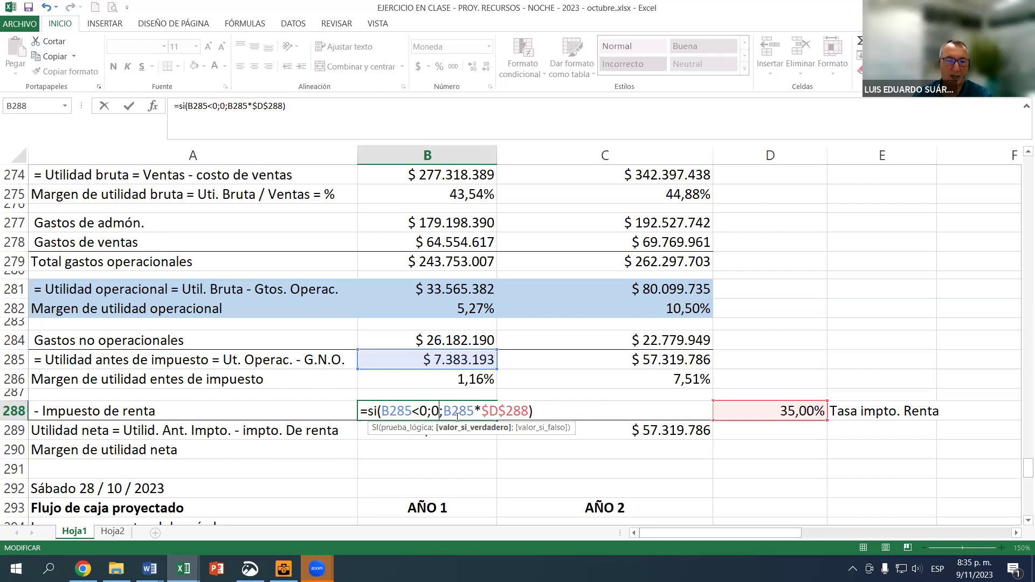
pyautogui.click(488, 411)
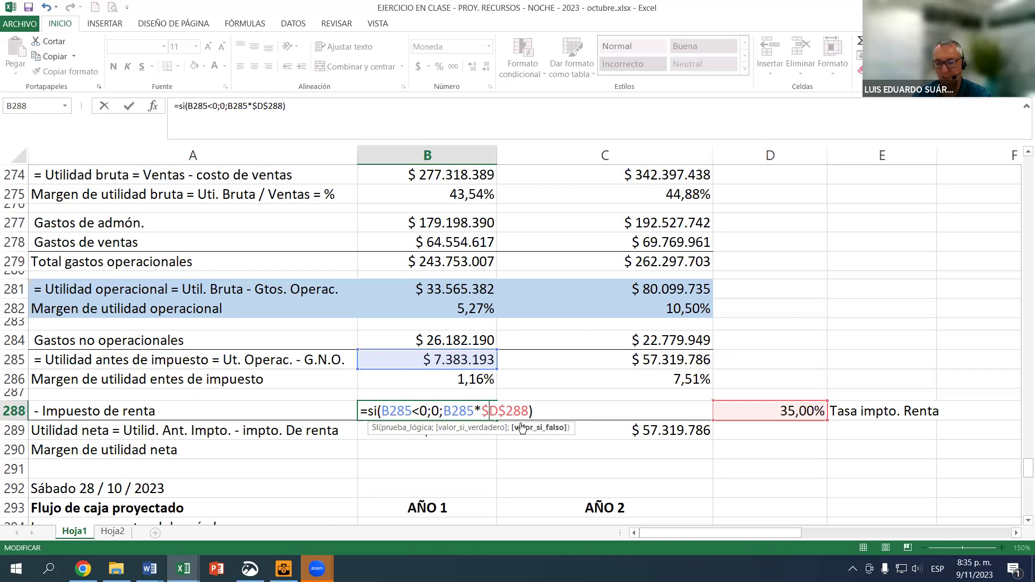
pyautogui.press('Return')
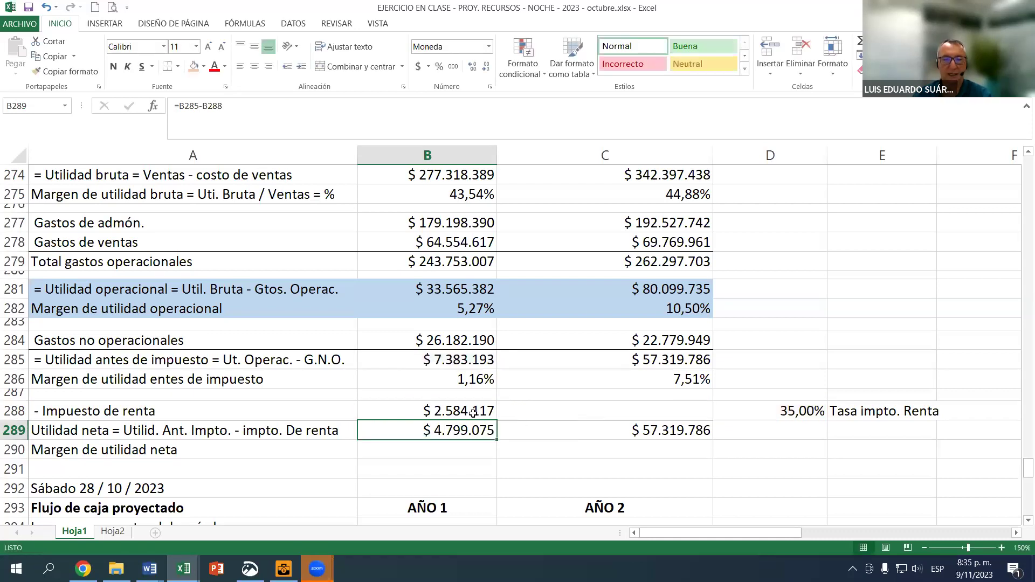
# Copy the Impuesto de renta formula from B288 to AÑO 2 and check the cell references in C288.
pyautogui.press('Up')
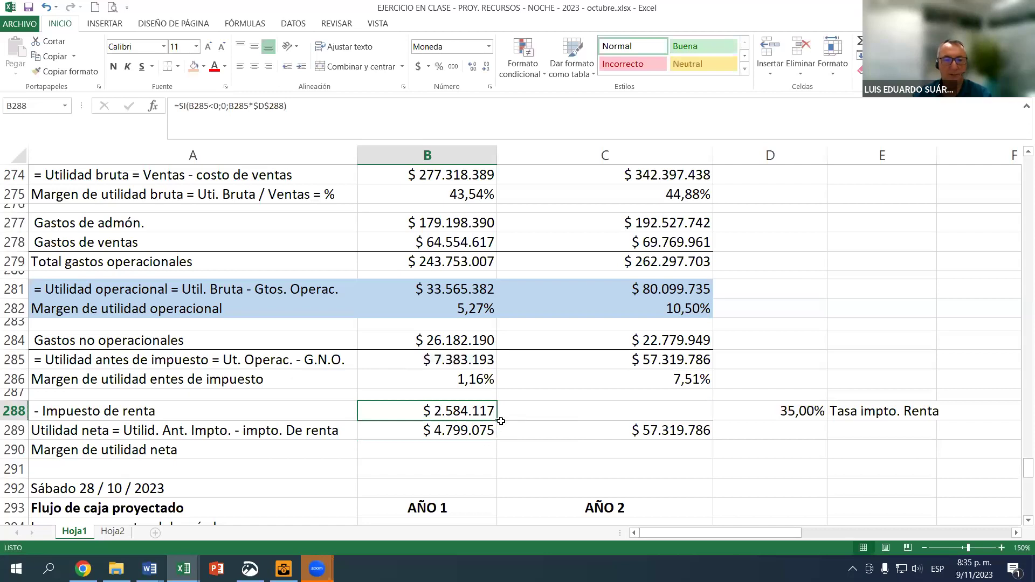
pyautogui.moveTo(622, 414); pyautogui.dragTo(620, 418)
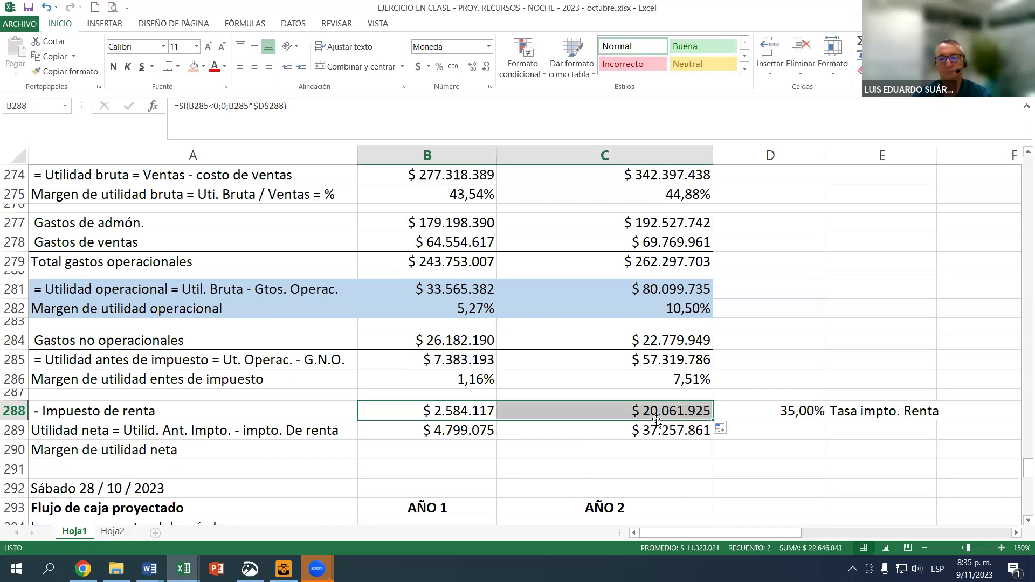
pyautogui.doubleClick(648, 416)
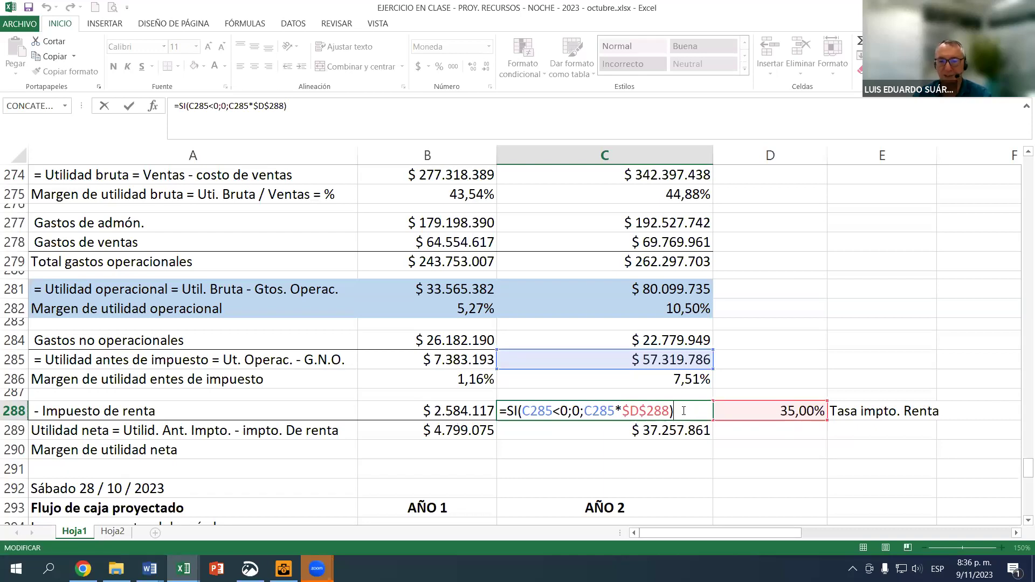
pyautogui.press('Return')
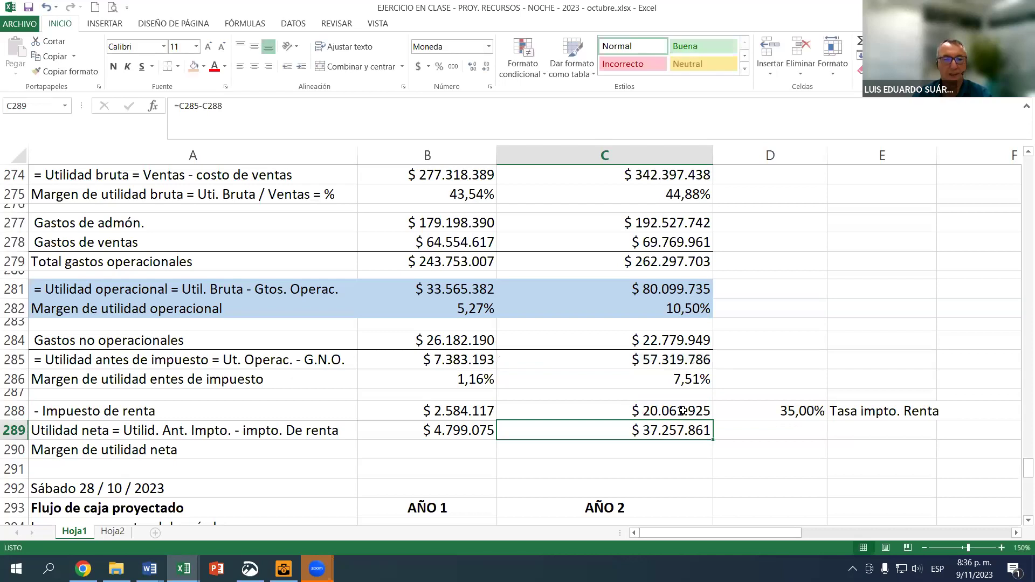
# Clear the existing Utilidad neta formulas in row 289 for both years.
pyautogui.click(452, 431)
pyautogui.keyDown('shift'); pyautogui.click(552, 429); pyautogui.keyUp('shift')
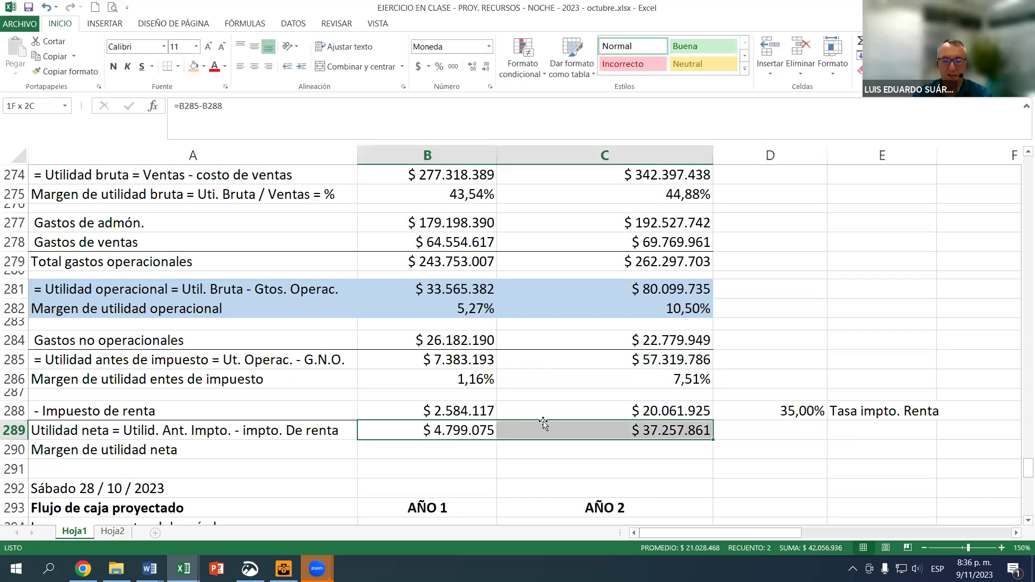
pyautogui.press('Delete')
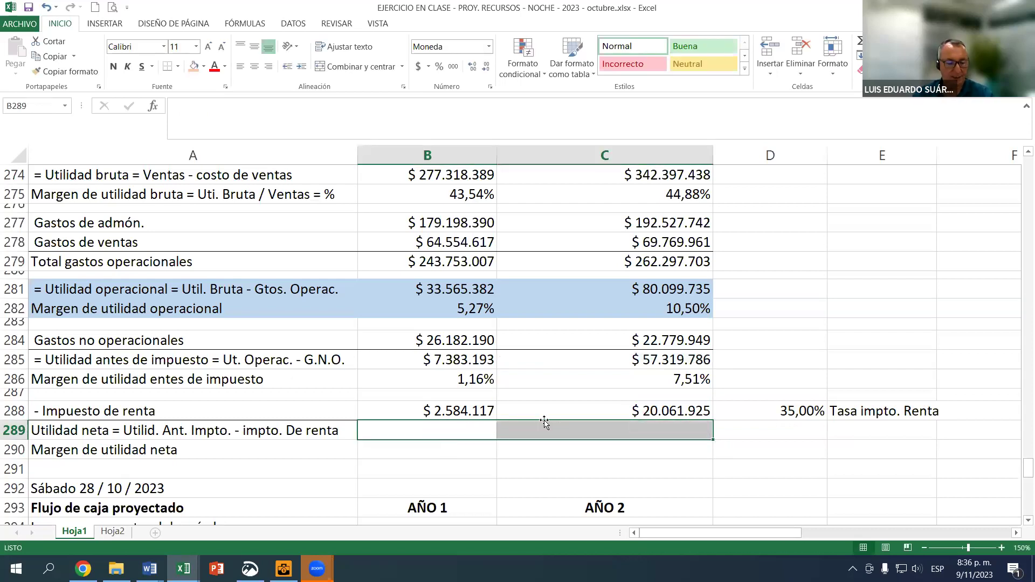
# Calculate the AÑO 1 Utilidad neta in B289 as =B285-B288.
pyautogui.write('=')
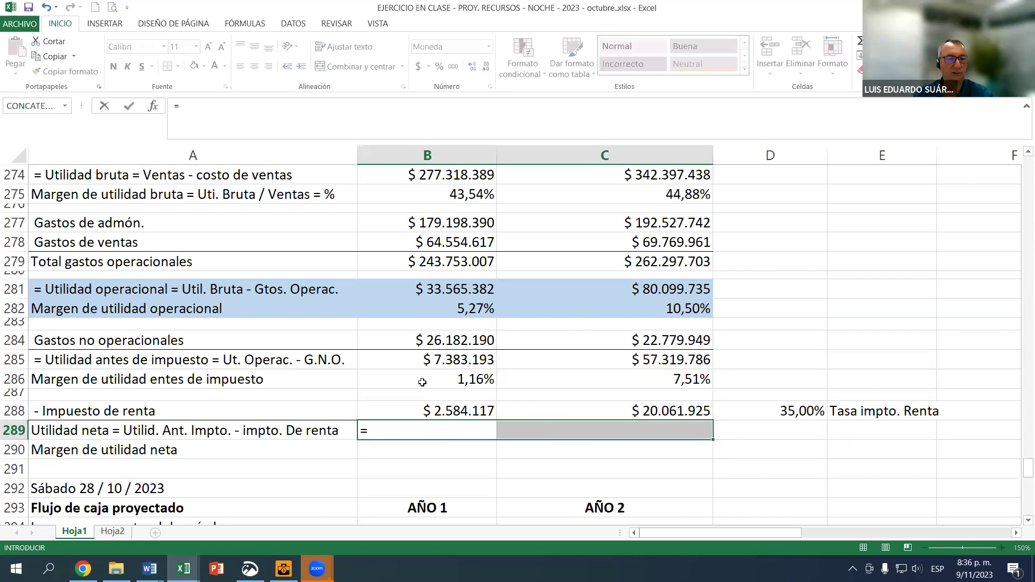
pyautogui.click(459, 359)
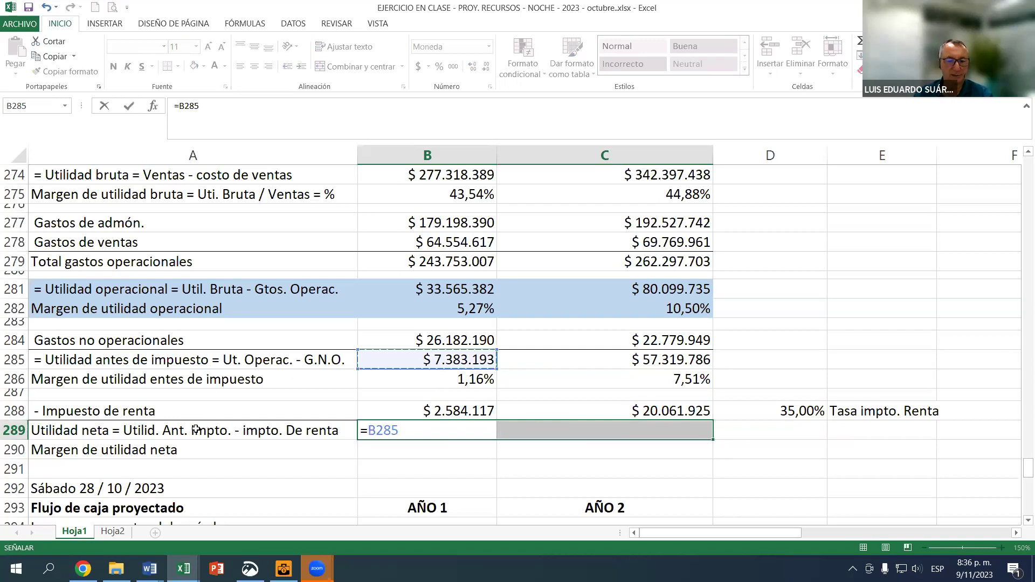
pyautogui.write('-')
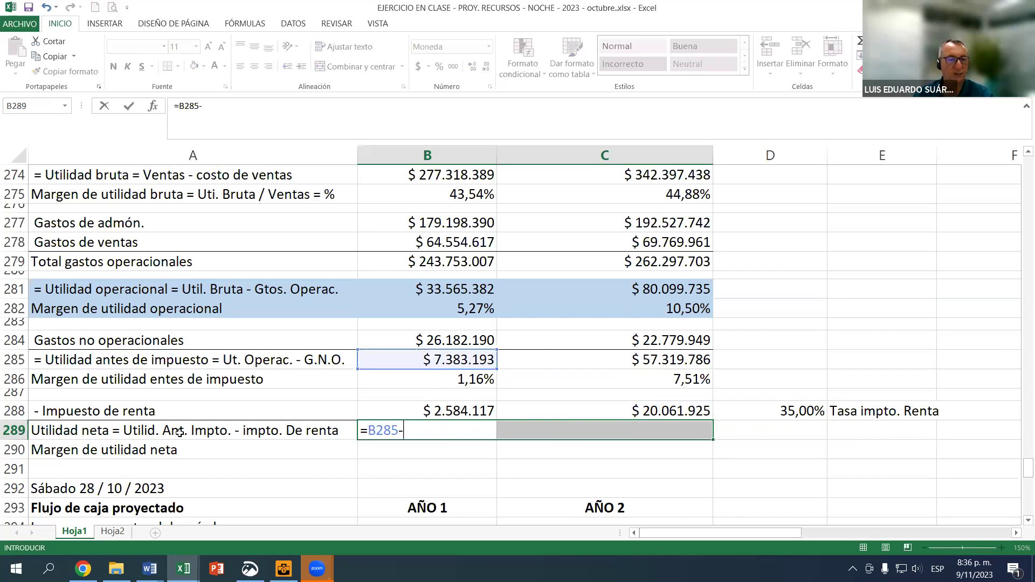
pyautogui.click(406, 411)
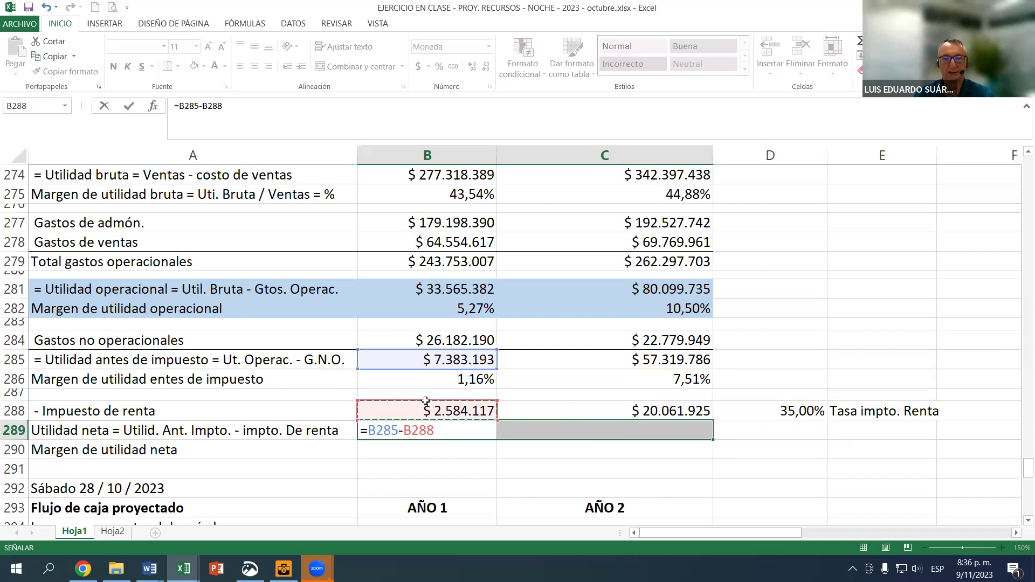
pyautogui.hotkey('ctrl', 'Return')
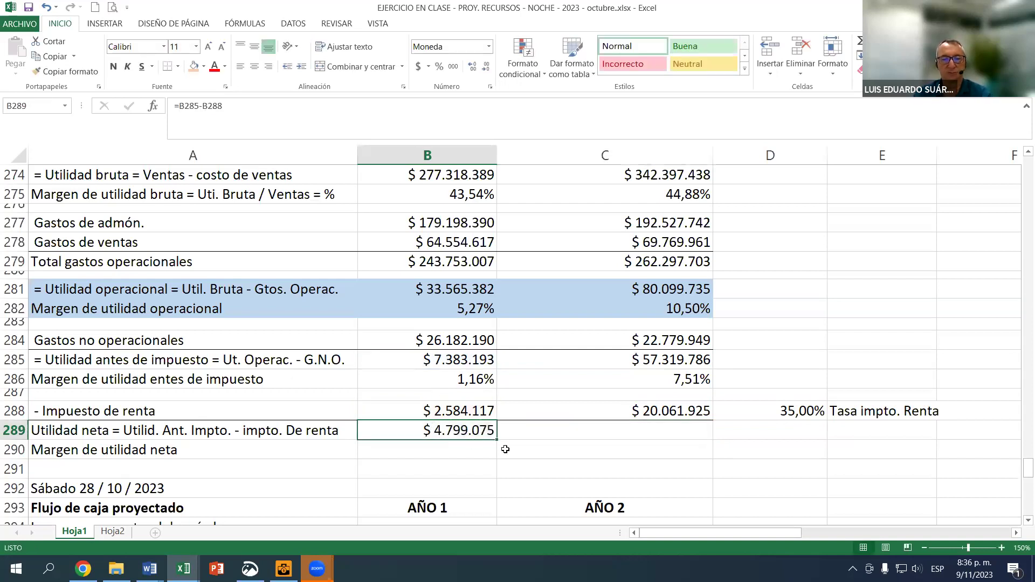
# Copy the Utilidad neta formula from B289 to AÑO 2 and review the AÑO 1 cells it relies on.
pyautogui.moveTo(497, 441); pyautogui.dragTo(606, 440)
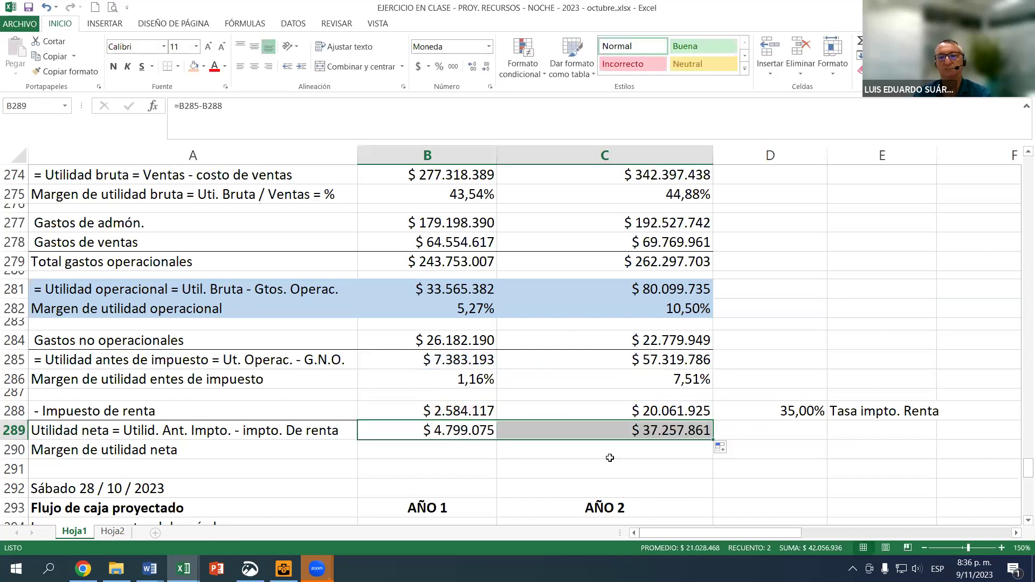
pyautogui.click(468, 360)
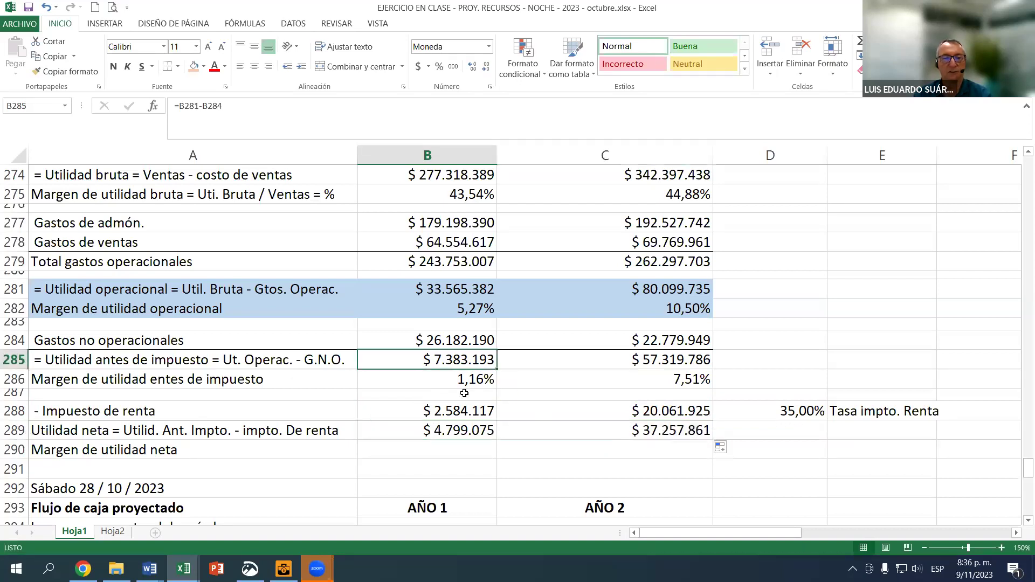
pyautogui.click(463, 412)
pyautogui.click(465, 430)
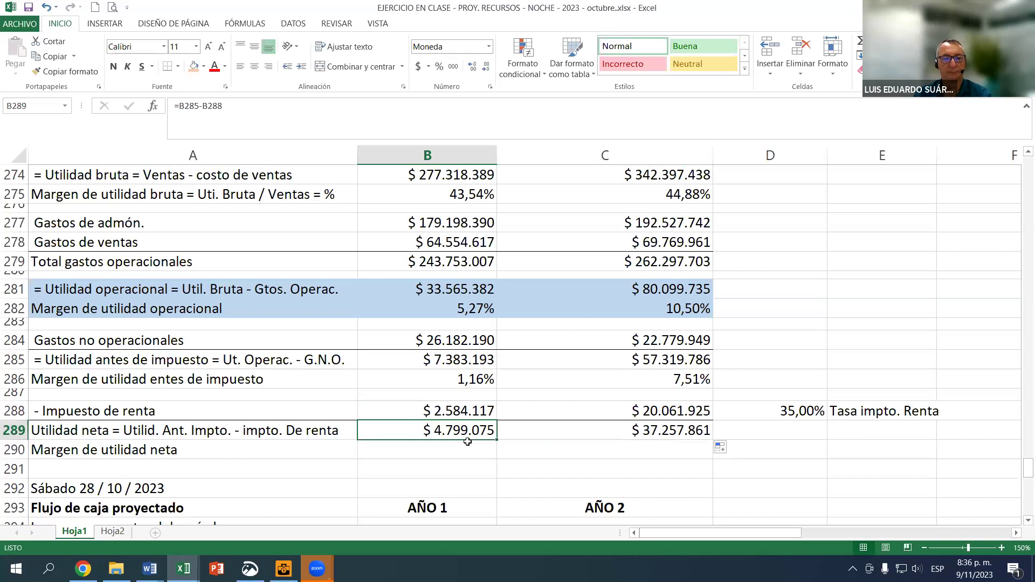
# Calculate the AÑO 1 Margen de utilidad neta in B290 as =B289/B264, dividing net profit by sales.
pyautogui.click(462, 449)
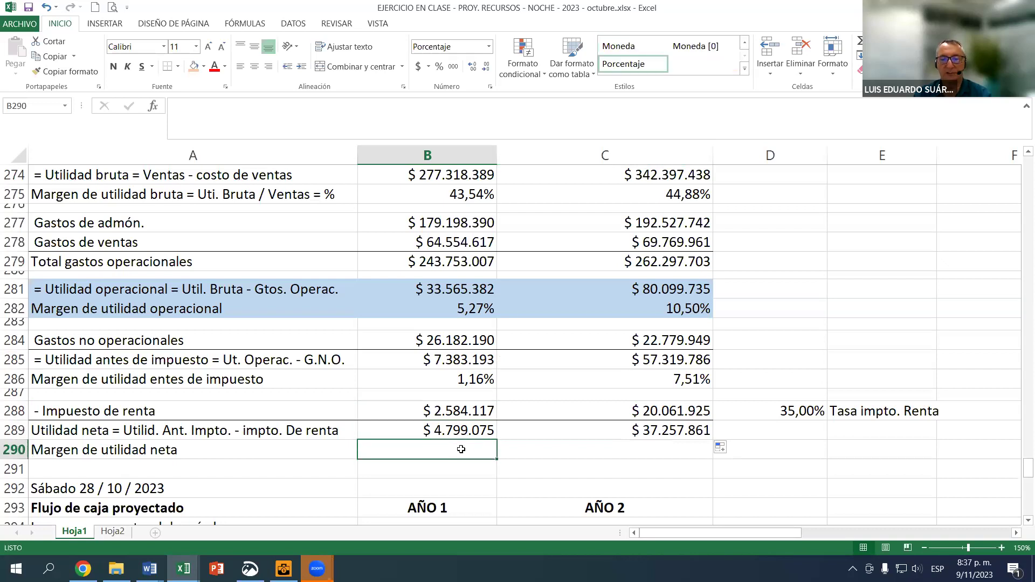
pyautogui.write('=')
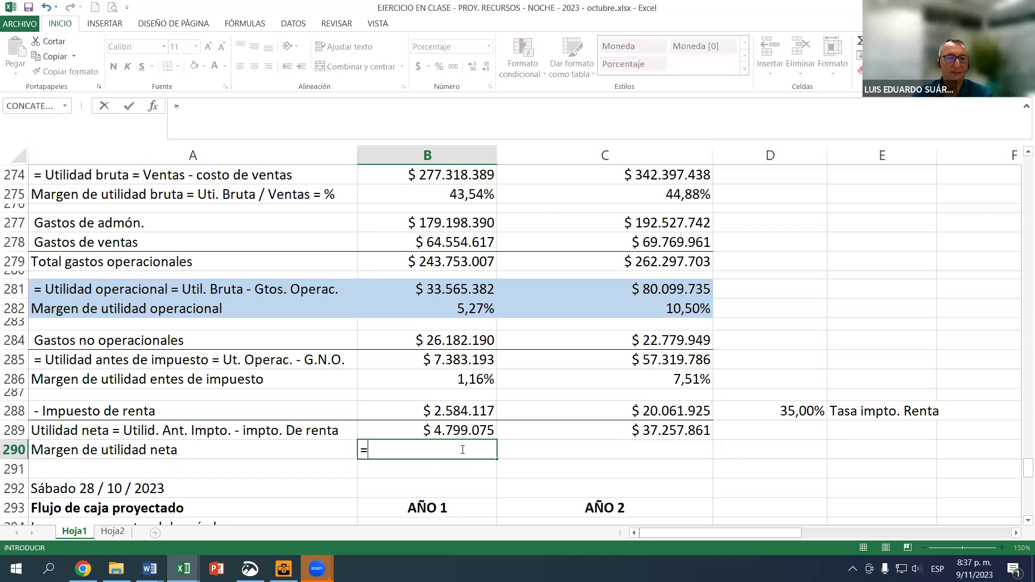
pyautogui.click(468, 430)
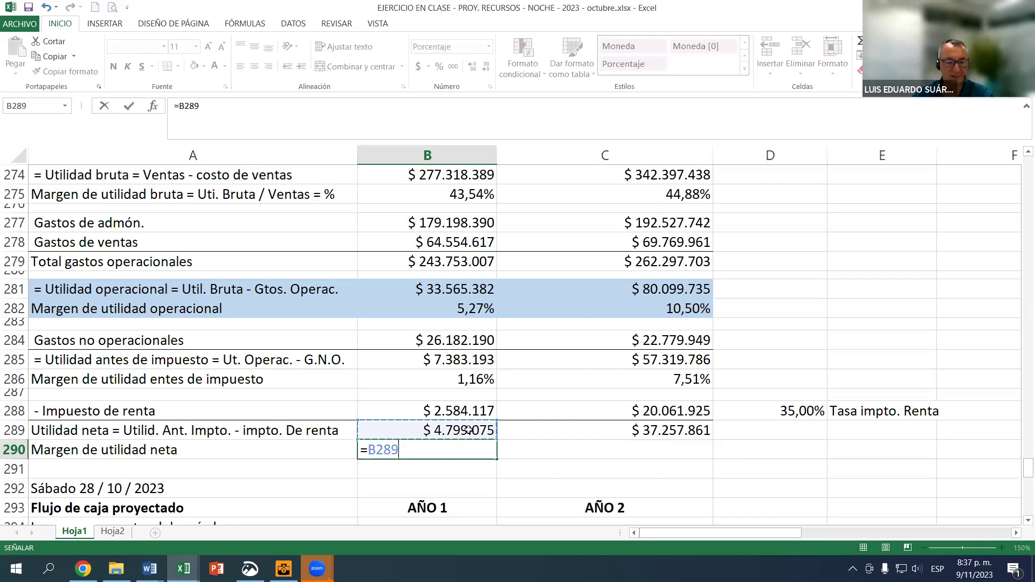
pyautogui.write('/')
pyautogui.scroll(2, 434, 258)
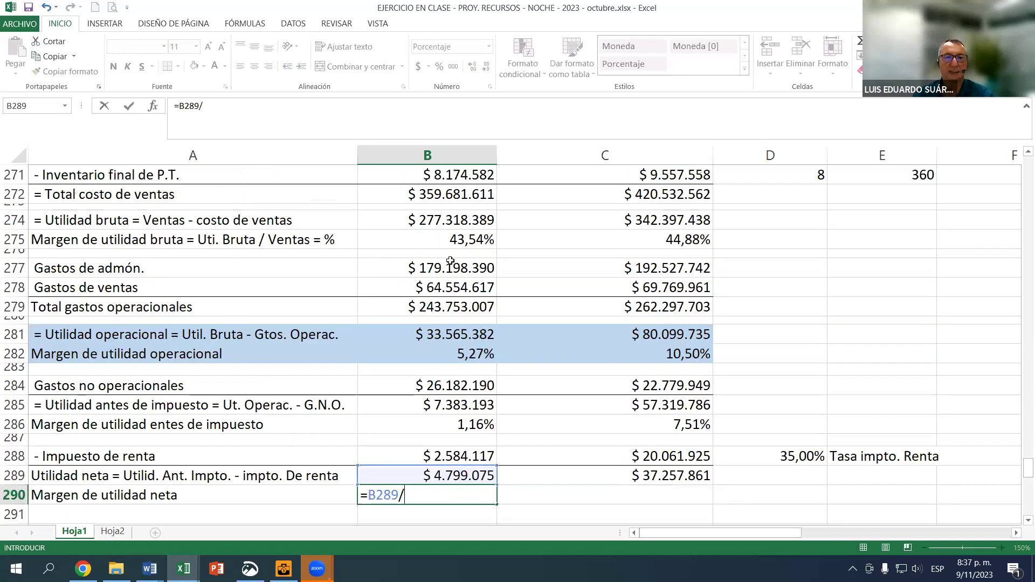
pyautogui.scroll(2, 434, 259)
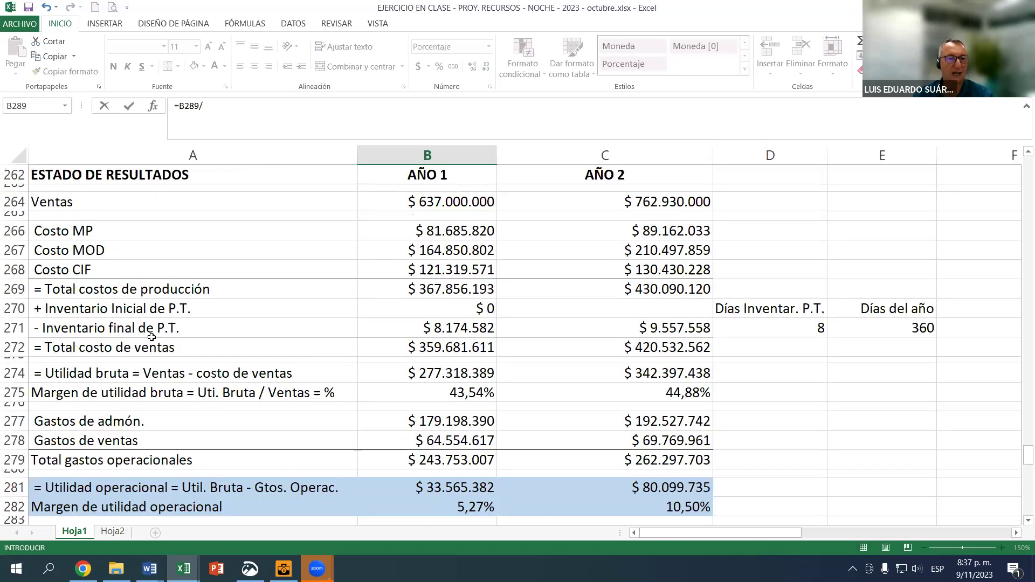
pyautogui.scroll(-4, 231, 399)
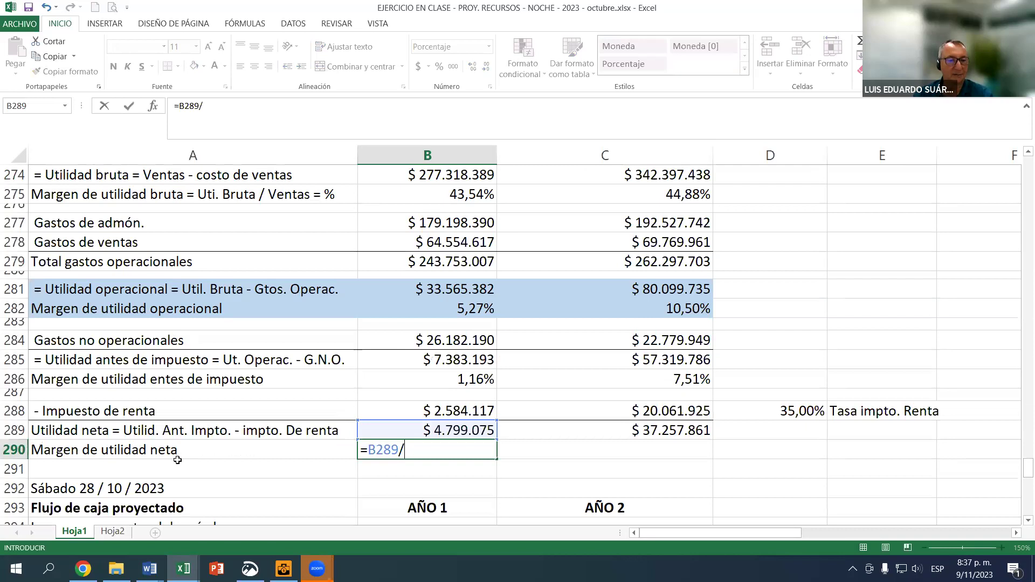
pyautogui.scroll(6, 419, 462)
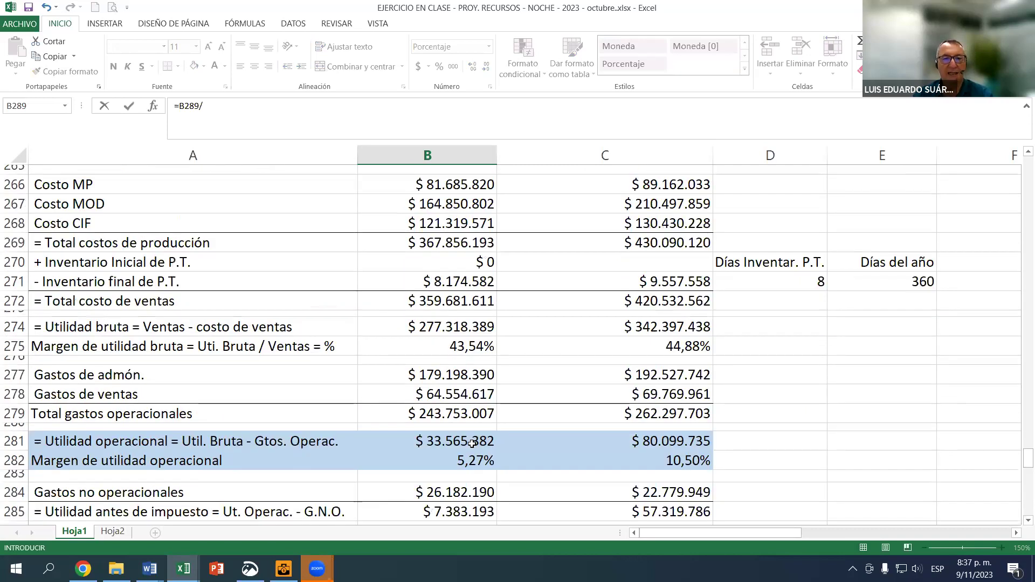
pyautogui.click(462, 319)
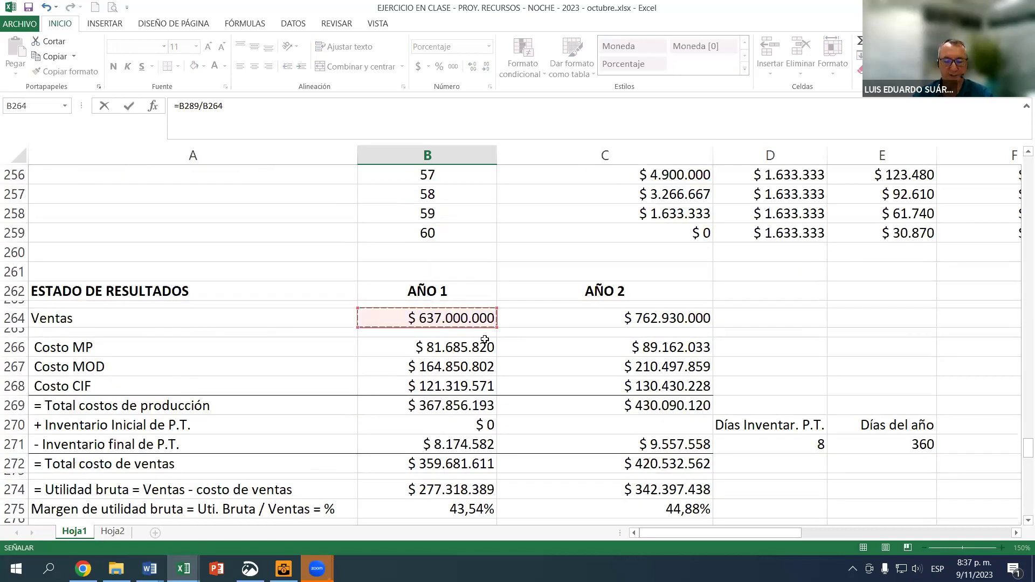
pyautogui.press('Return')
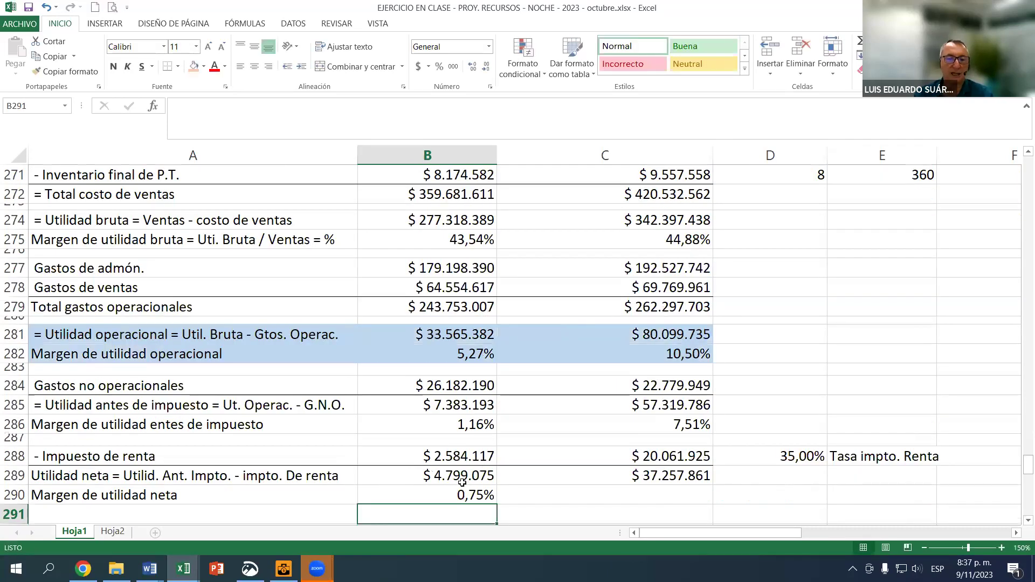
# Compare the AÑO 1 net margin formula with the operating, pre-tax and gross margin formulas in B282, B286 and B275.
pyautogui.click(113, 487)
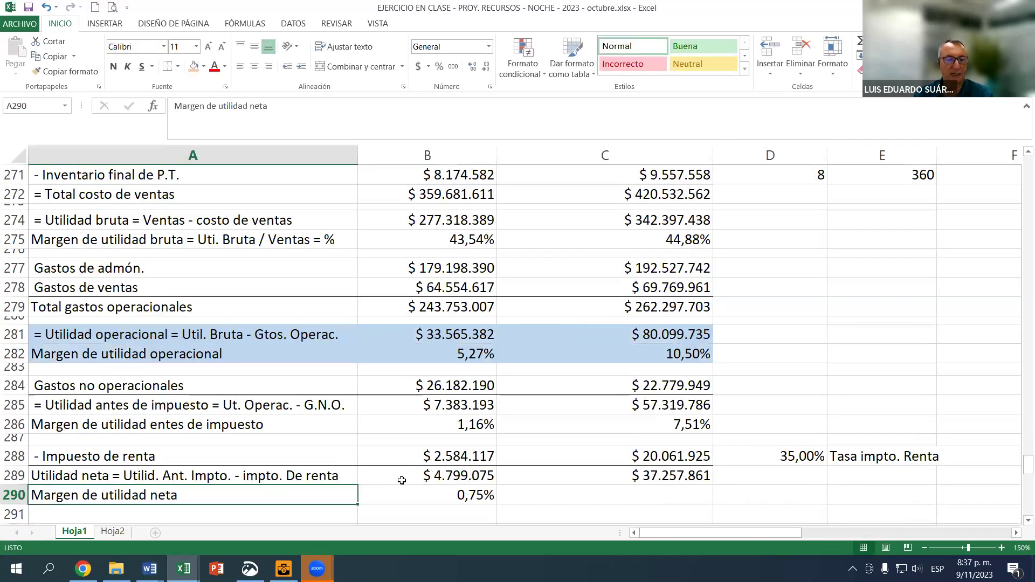
pyautogui.click(466, 478)
pyautogui.click(470, 494)
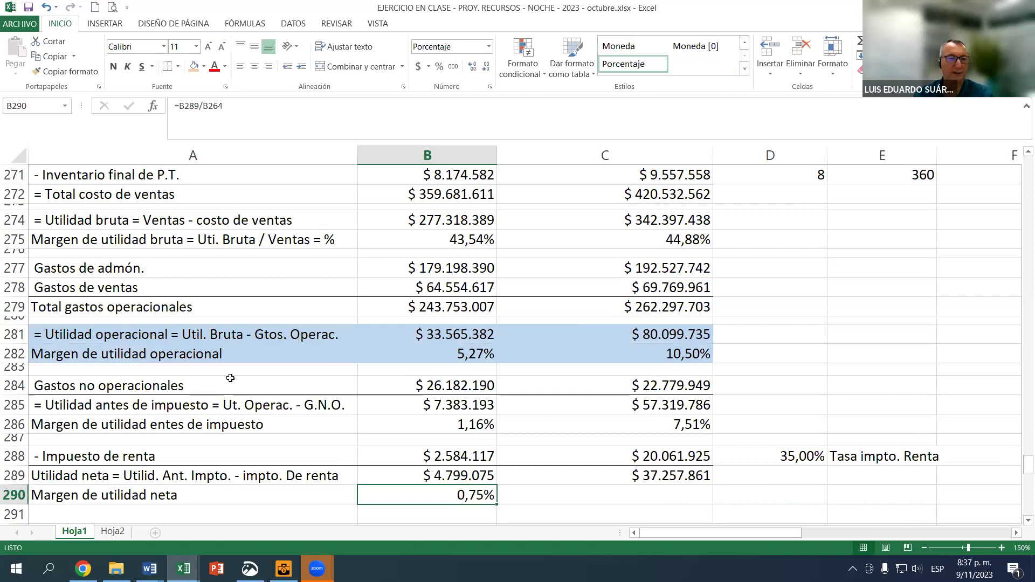
pyautogui.click(183, 351)
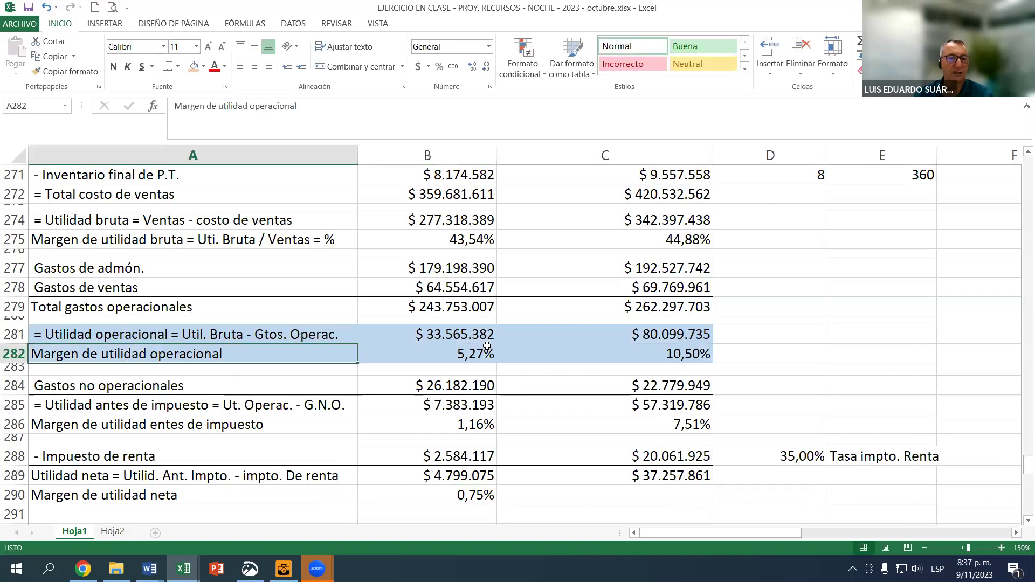
pyautogui.click(466, 335)
pyautogui.click(472, 351)
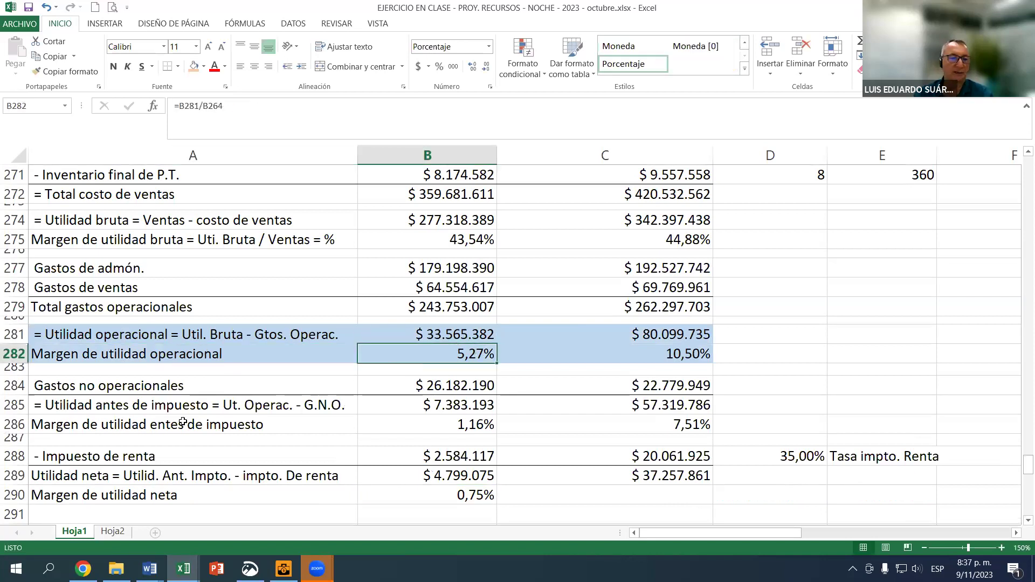
pyautogui.click(345, 426)
pyautogui.click(453, 426)
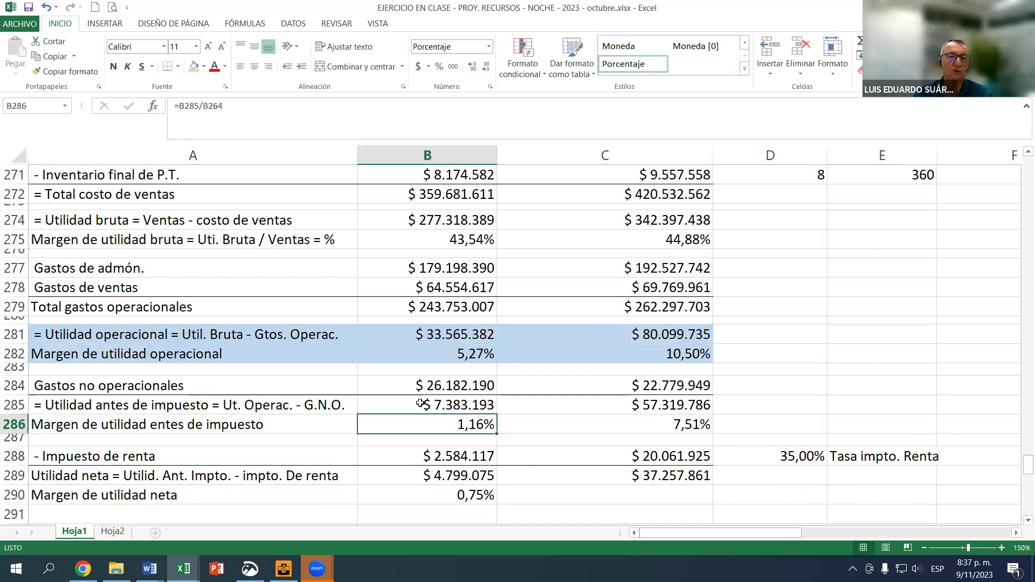
pyautogui.scroll(3, 457, 390)
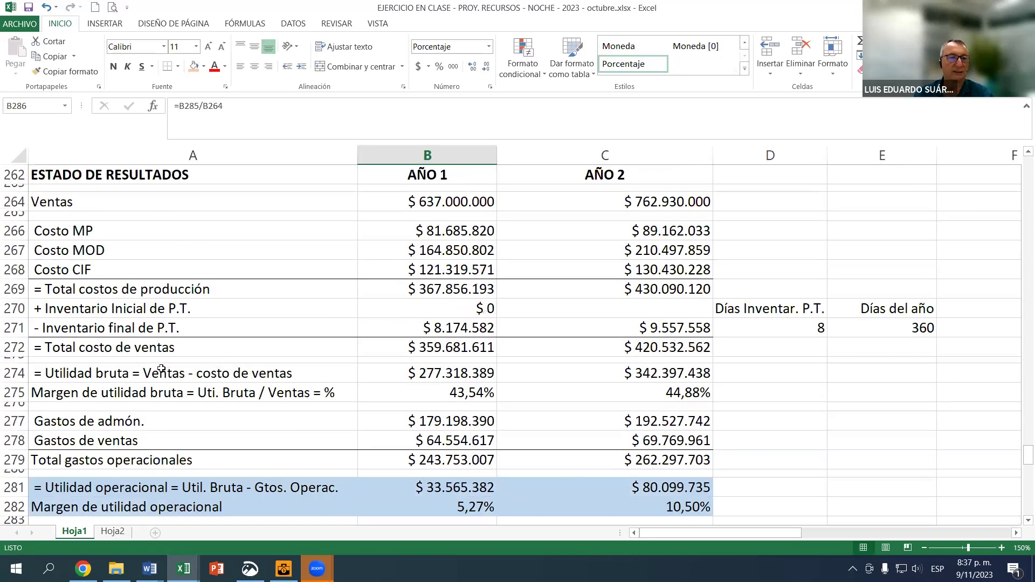
pyautogui.click(122, 398)
pyautogui.press('Right')
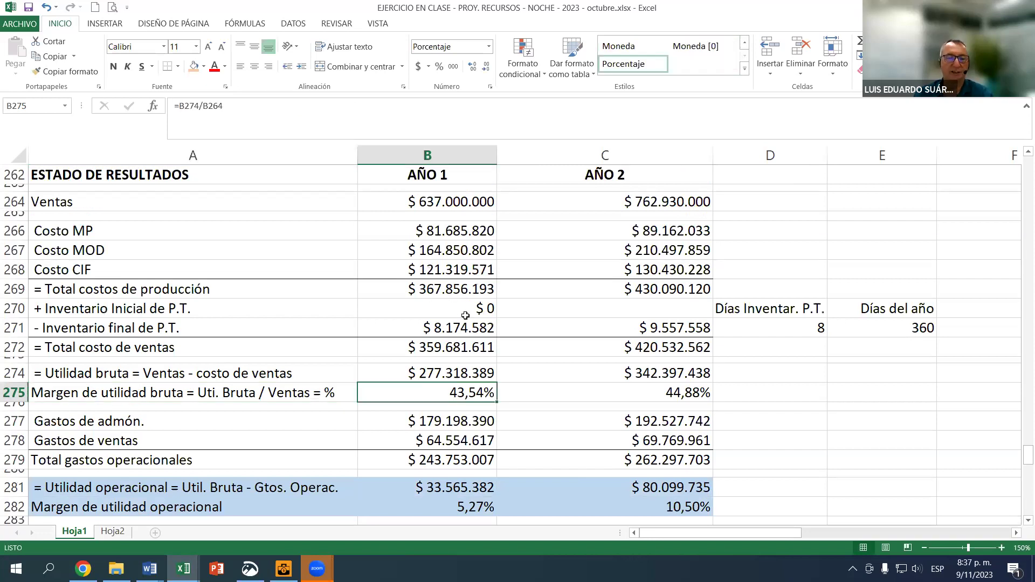
# Copy the Margen de utilidad neta formula from B290 to AÑO 2 in C290.
pyautogui.scroll(-4, 479, 341)
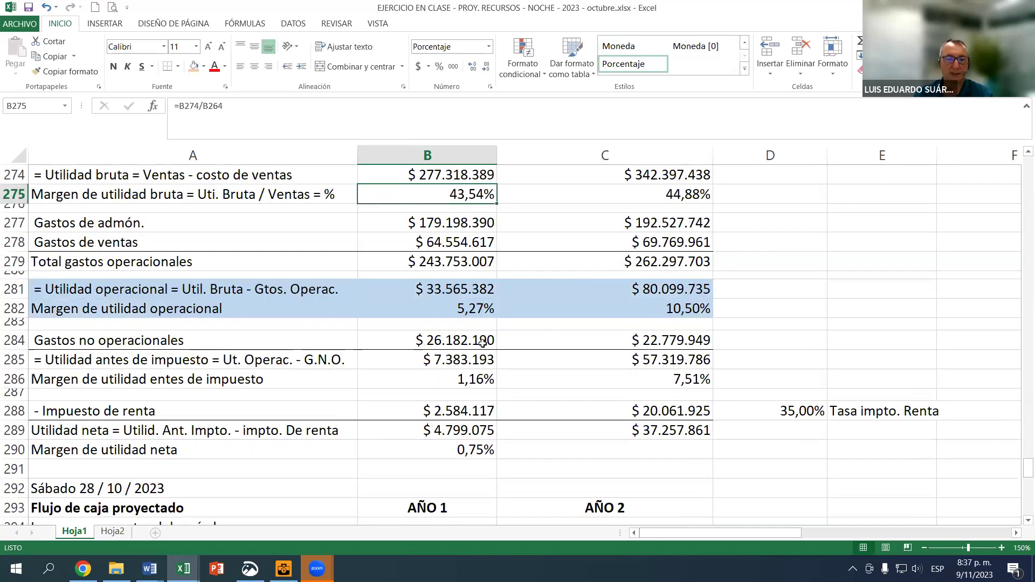
pyautogui.click(463, 451)
pyautogui.moveTo(494, 460); pyautogui.dragTo(651, 461)
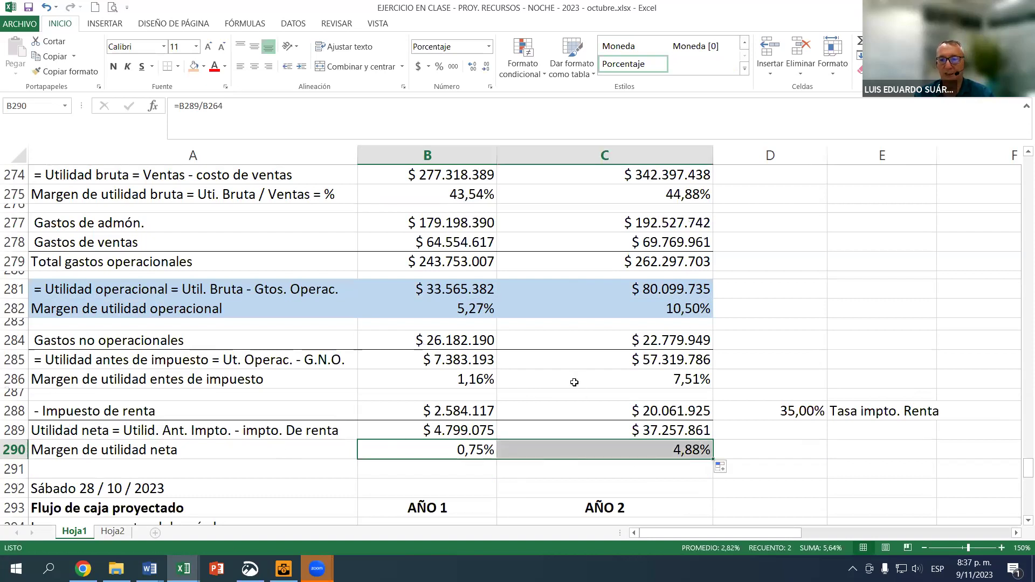
# Change the fill of the operating profit and margin rows A281:C282 to white and set their font colour to Automático.
pyautogui.scroll(1, 574, 383)
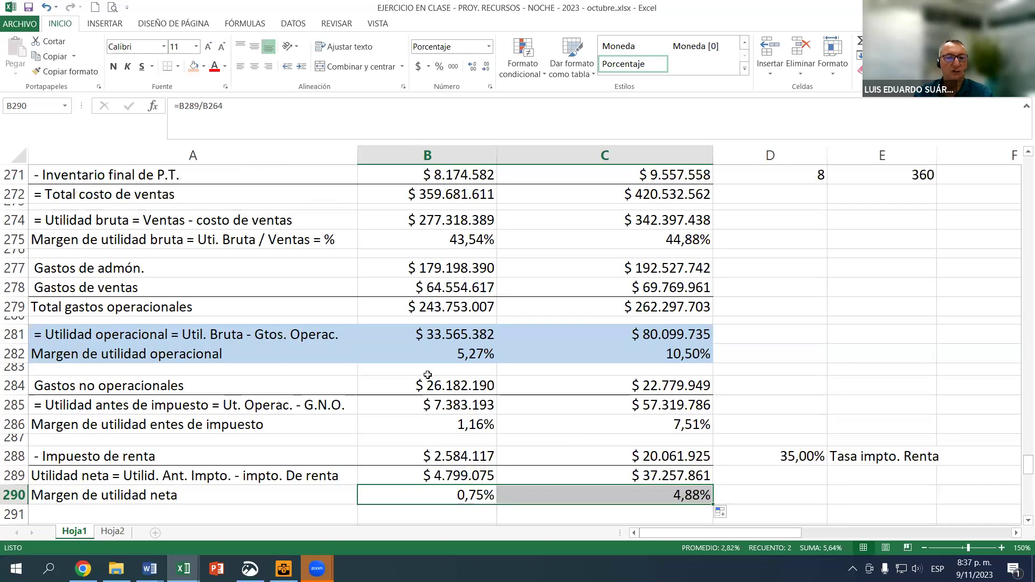
pyautogui.moveTo(254, 335); pyautogui.dragTo(647, 335)
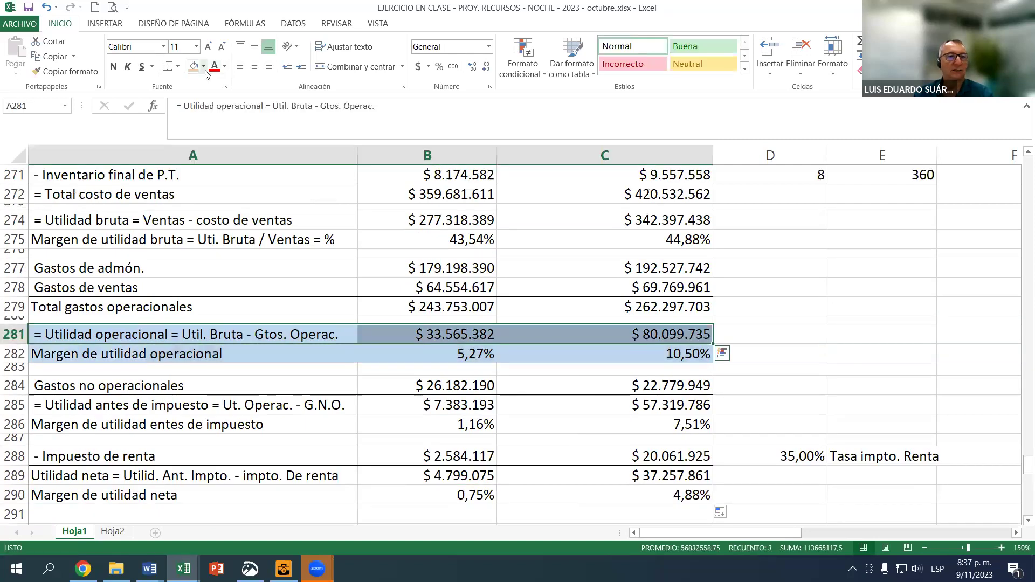
pyautogui.moveTo(229, 330); pyautogui.dragTo(650, 357)
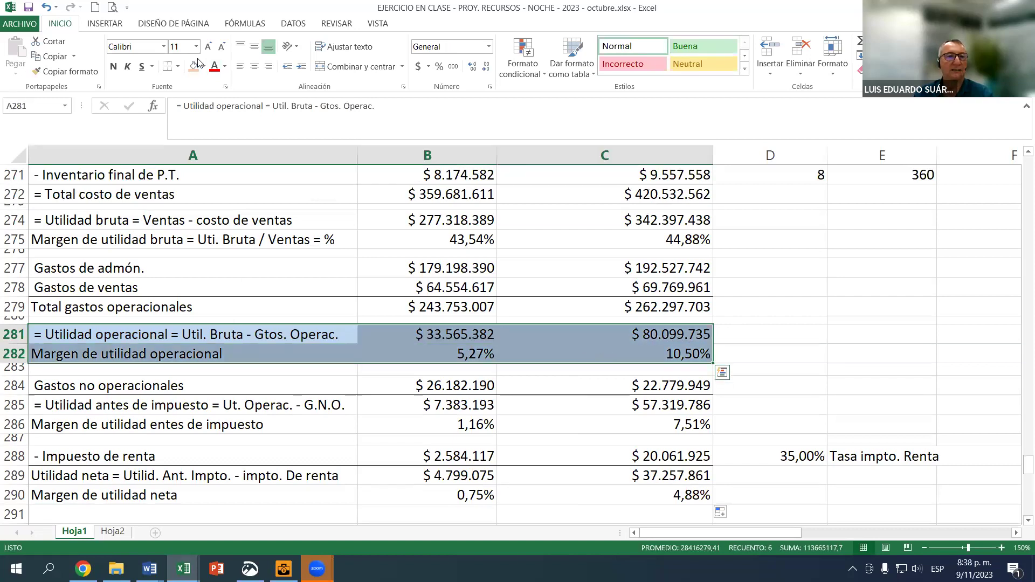
pyautogui.click(214, 65)
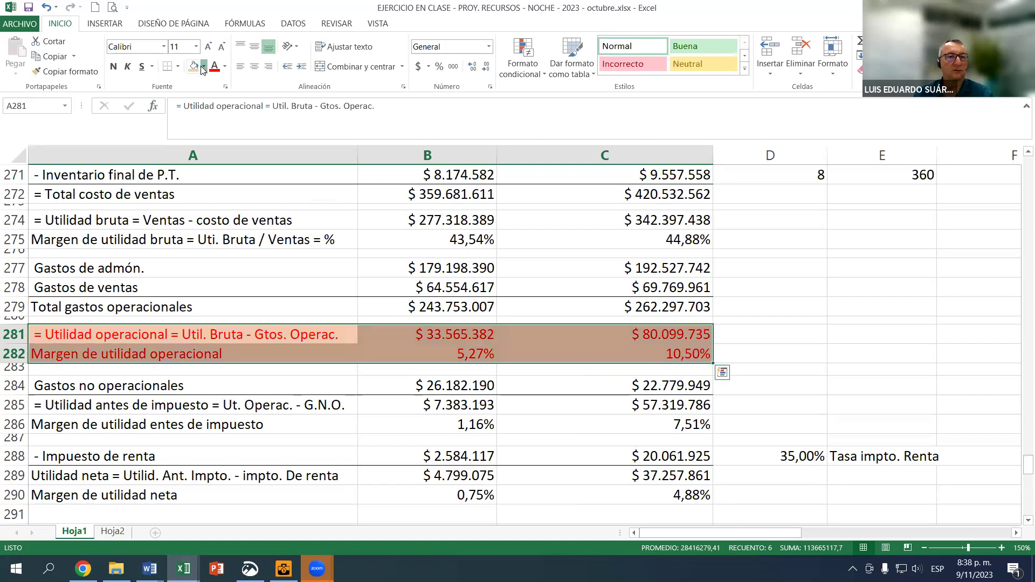
pyautogui.click(203, 67)
pyautogui.click(191, 97)
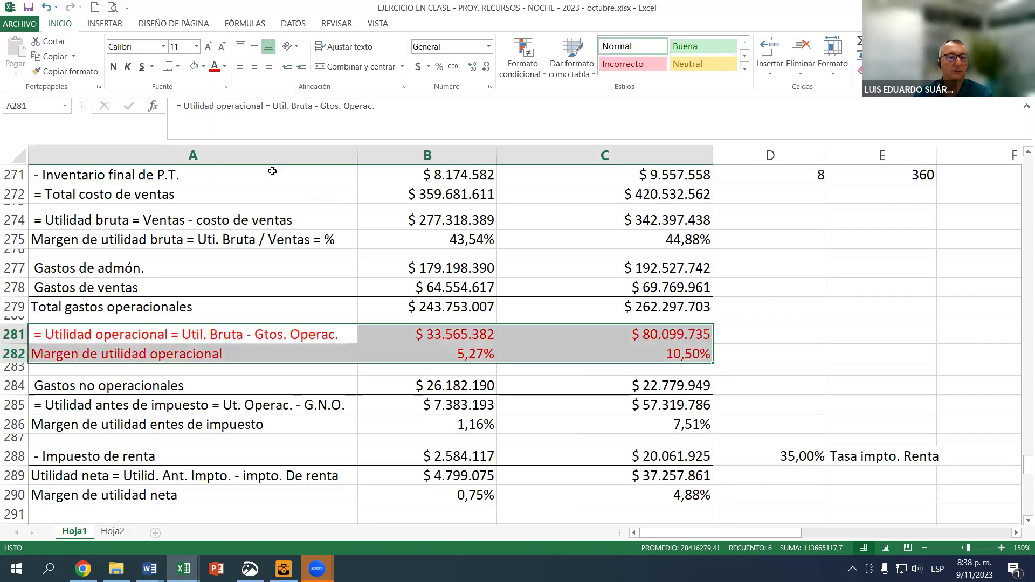
pyautogui.click(224, 67)
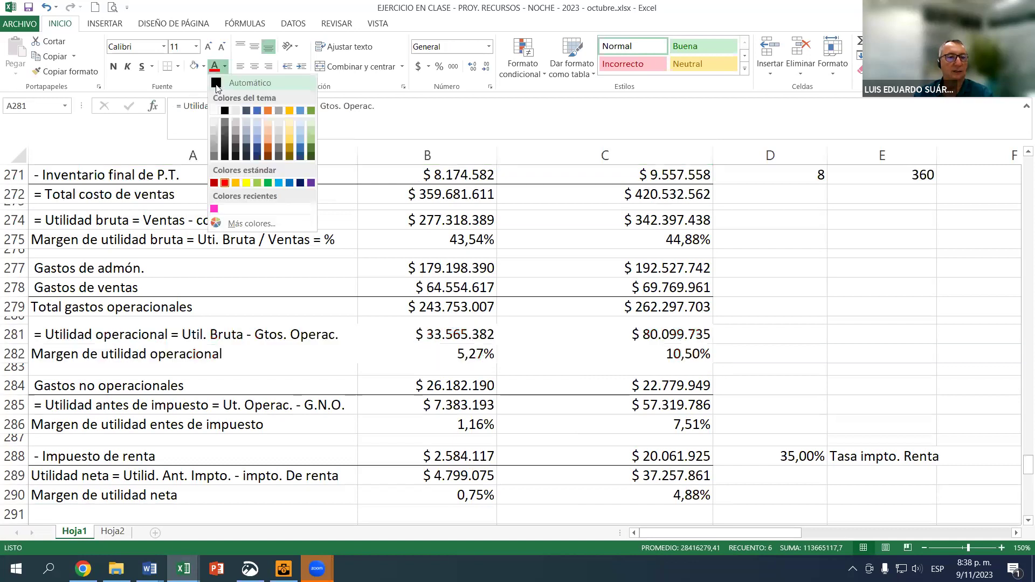
pyautogui.click(217, 84)
pyautogui.click(345, 330)
# Fill the gross profit and gross margin rows A274:C275 with light gold.
pyautogui.moveTo(96, 215); pyautogui.dragTo(591, 235)
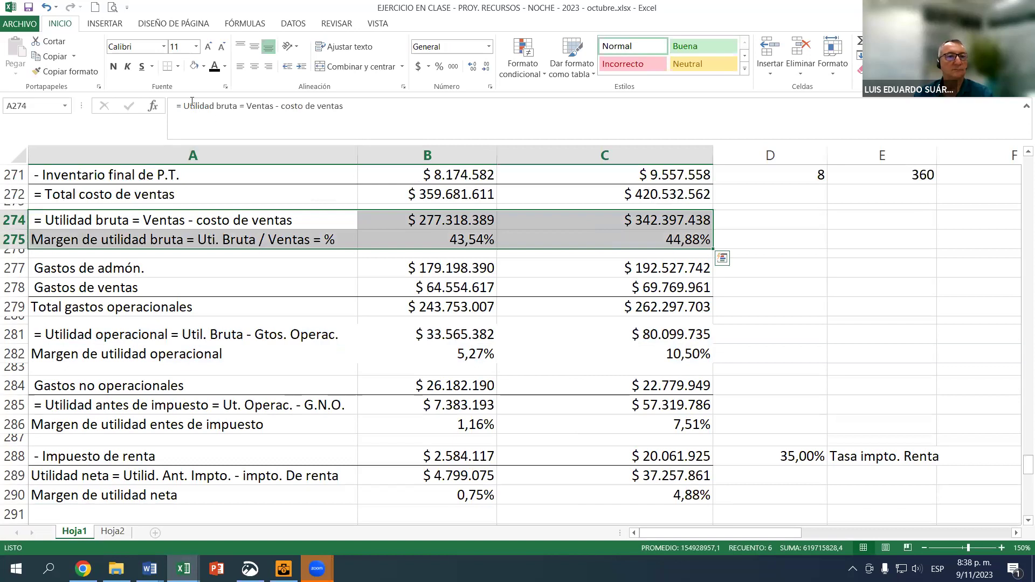
pyautogui.click(204, 70)
pyautogui.click(268, 116)
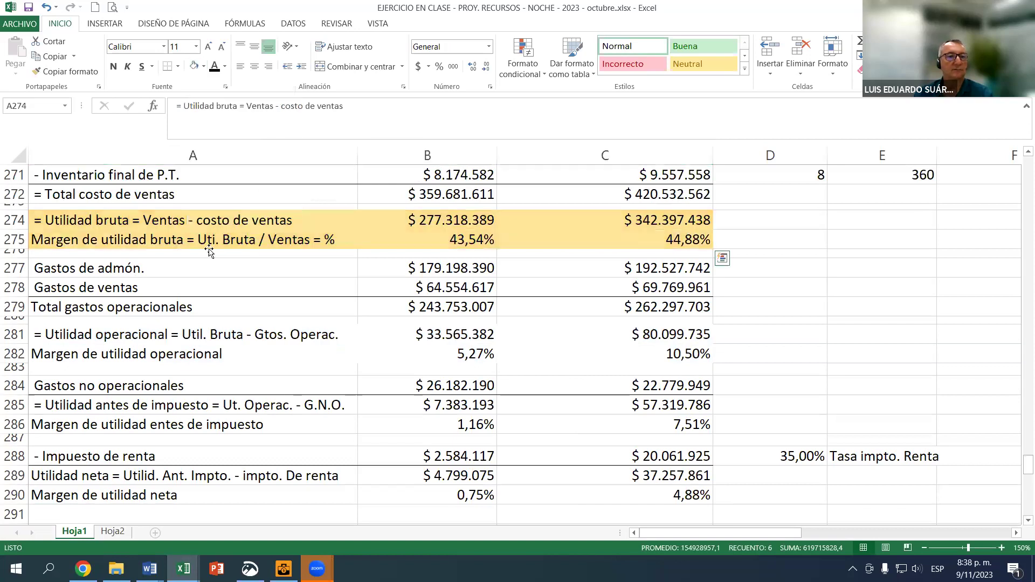
# Apply the light gold fill to the Utilidad operacional row A281:C281.
pyautogui.moveTo(143, 335); pyautogui.dragTo(630, 334)
pyautogui.click(205, 66)
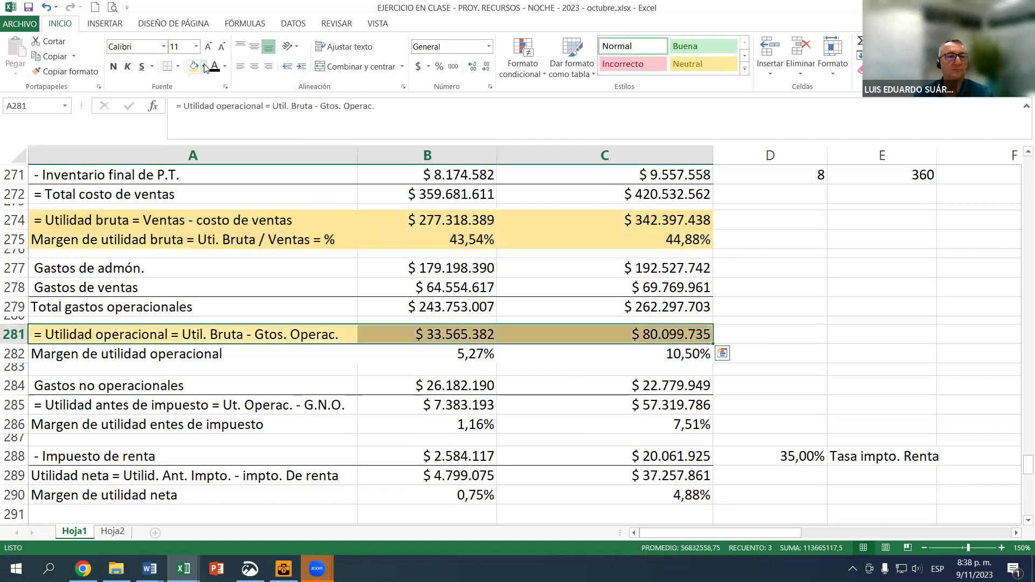
pyautogui.click(190, 331)
# Fill the operating profit and margin rows A281:C282 with a bright green picked from the additional standard colours.
pyautogui.moveTo(189, 335); pyautogui.dragTo(614, 359)
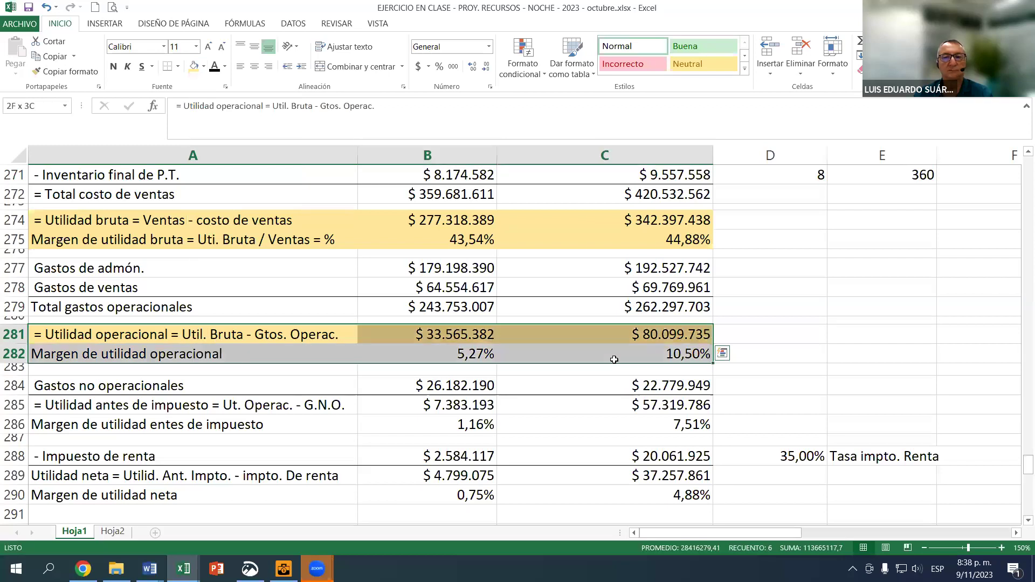
pyautogui.click(203, 66)
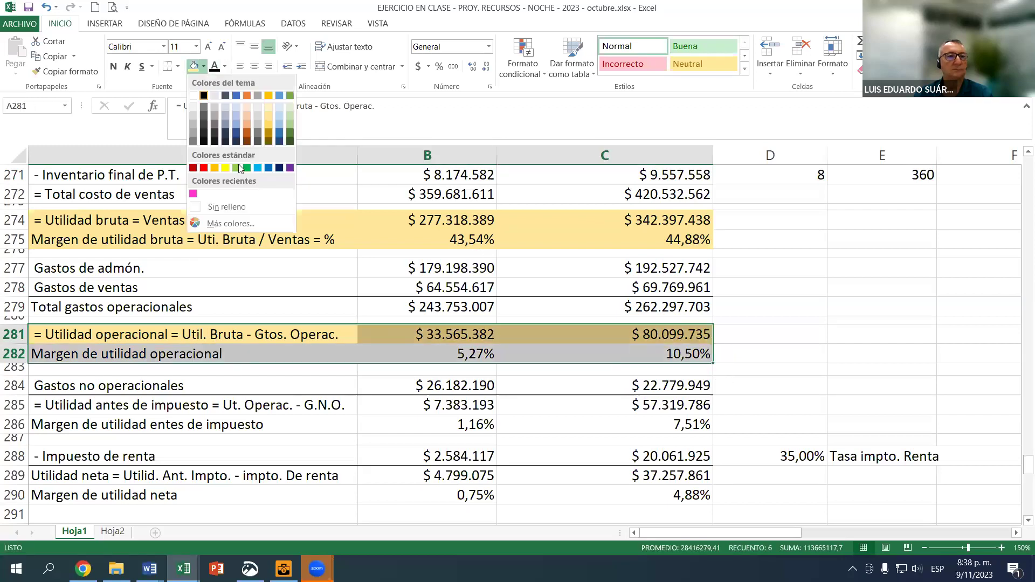
pyautogui.click(234, 224)
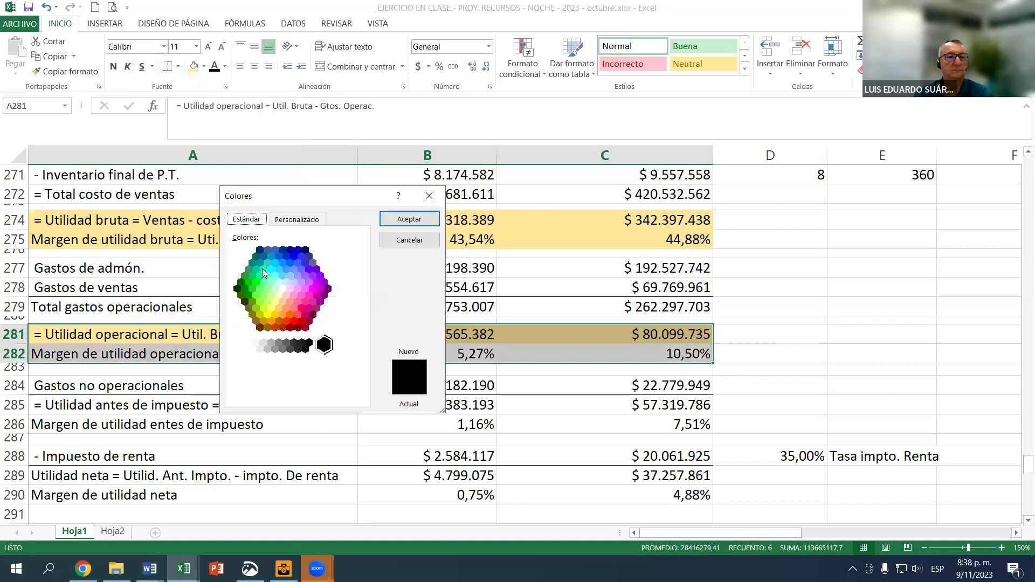
pyautogui.click(260, 273)
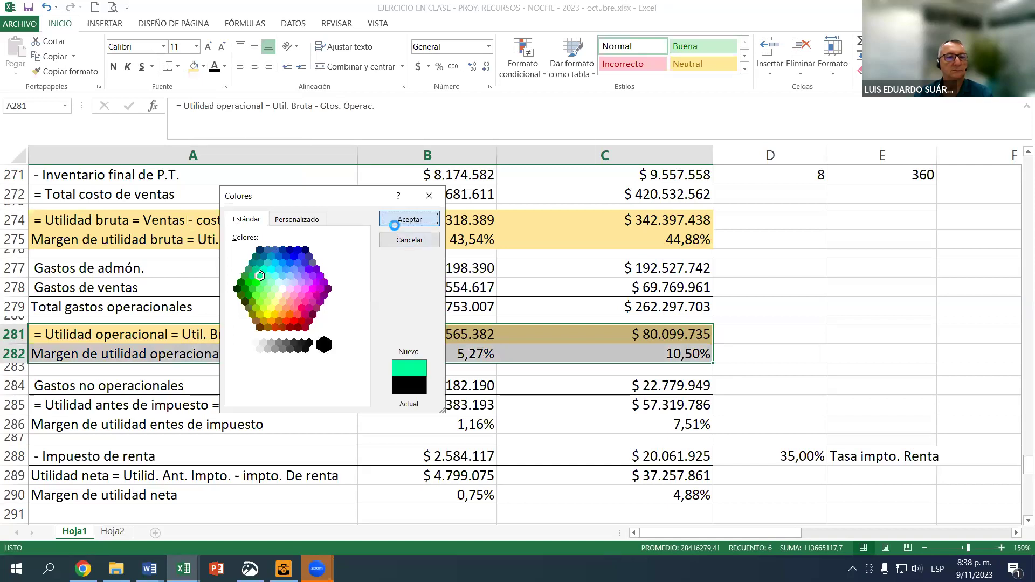
pyautogui.click(410, 219)
pyautogui.scroll(-2, 326, 277)
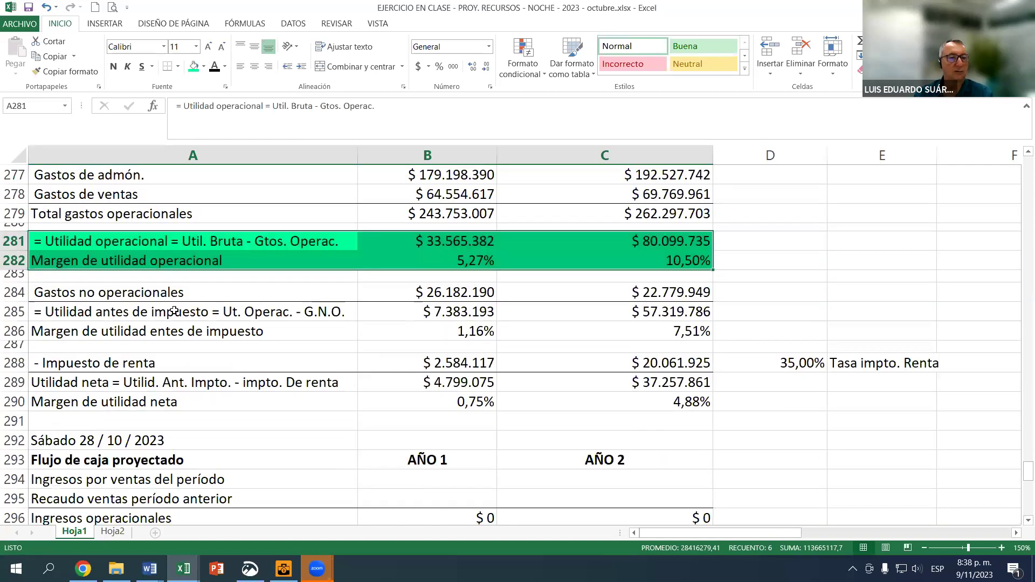
# Fill the pre-tax profit and margin rows A285:C286 with light blue from the theme colours.
pyautogui.click(193, 315)
pyautogui.moveTo(294, 330); pyautogui.dragTo(680, 316)
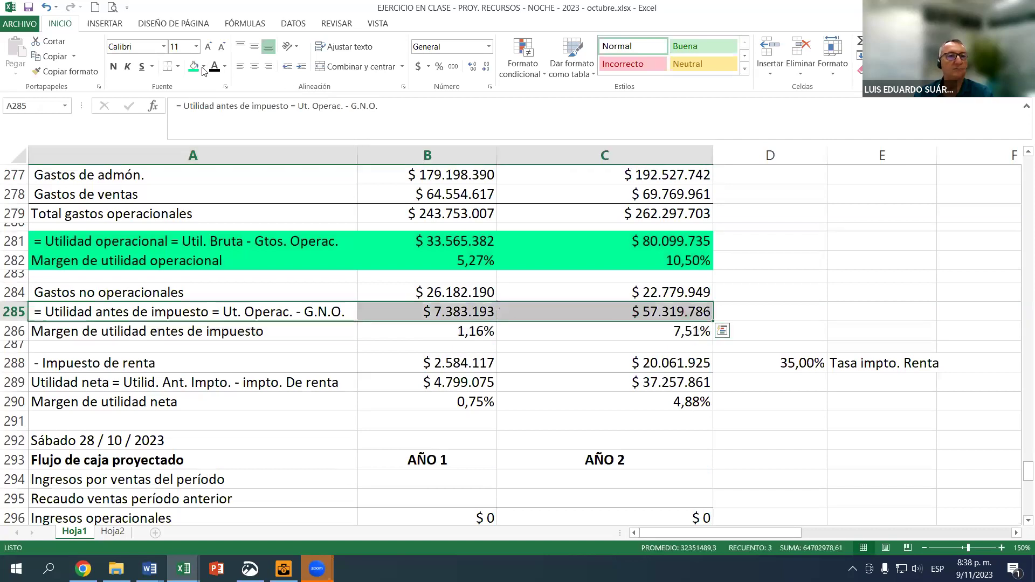
pyautogui.click(204, 66)
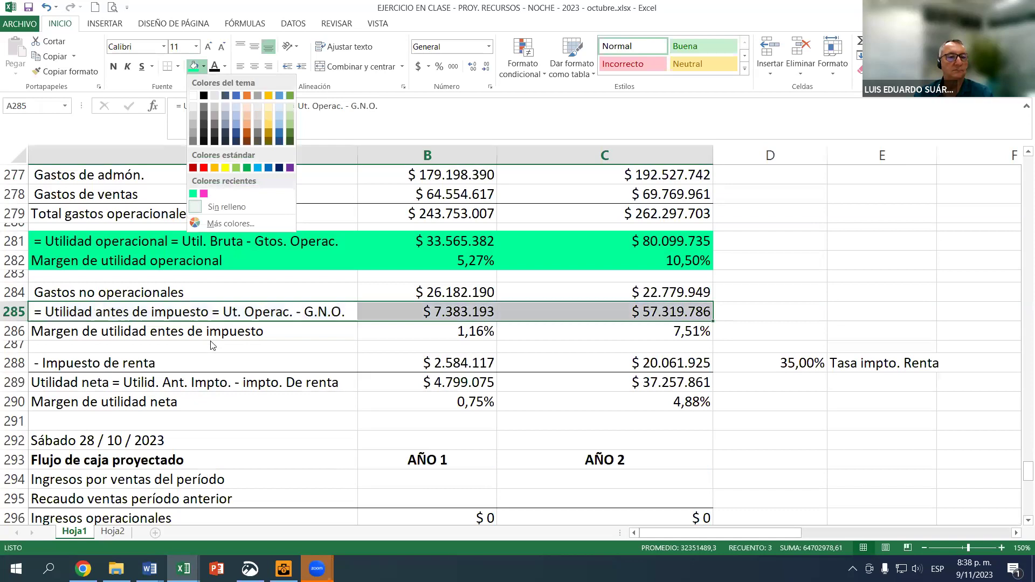
pyautogui.click(199, 322)
pyautogui.moveTo(198, 316); pyautogui.dragTo(554, 326)
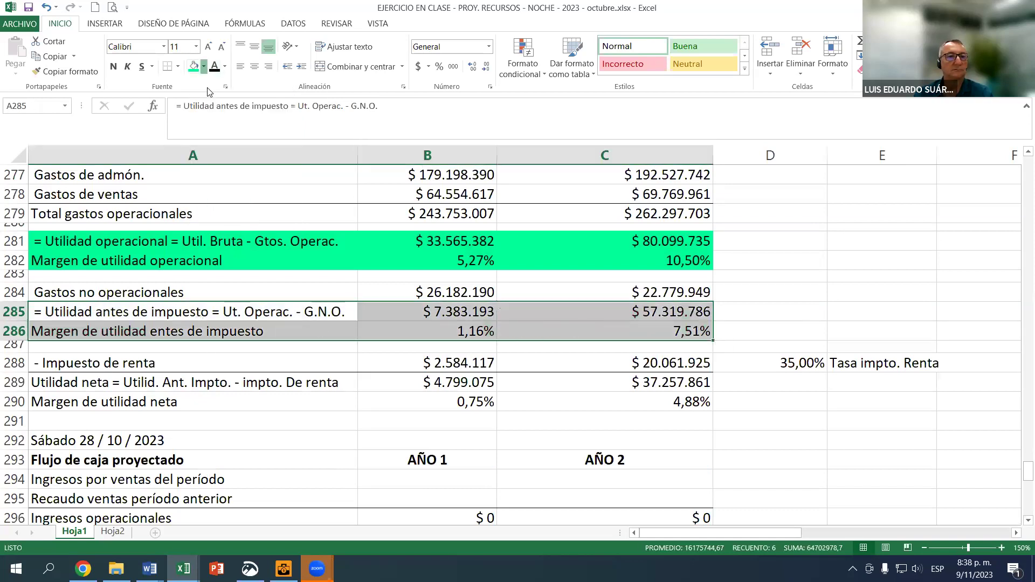
pyautogui.click(203, 66)
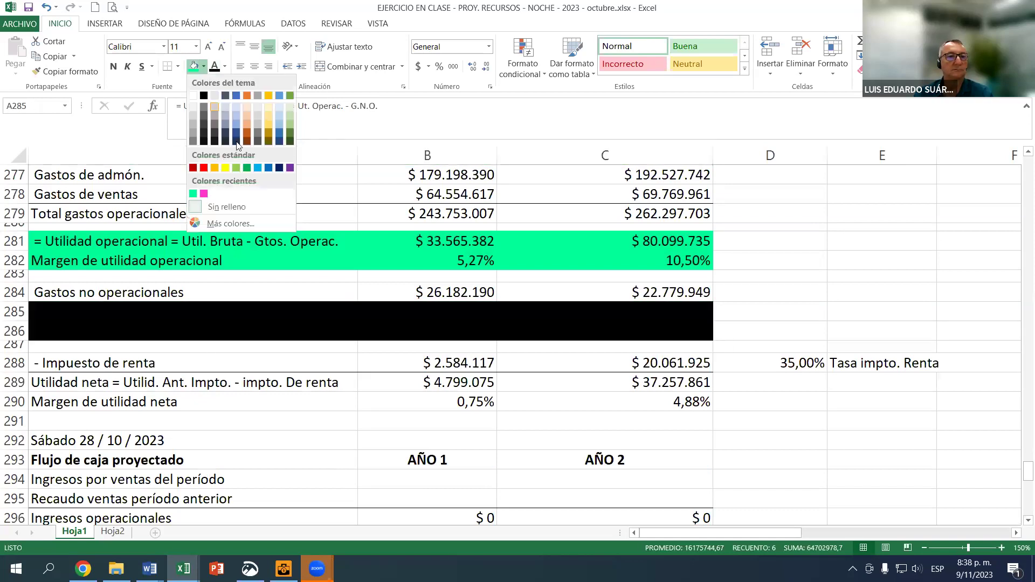
pyautogui.click(277, 121)
# Fill the net profit and net margin rows A289:C290 with a light pink picked from the additional standard colours.
pyautogui.scroll(-1, 235, 222)
pyautogui.moveTo(172, 327)
pyautogui.mouseDown()
pyautogui.moveTo(346, 342)
pyautogui.moveTo(658, 329)
pyautogui.moveTo(693, 344)
pyautogui.mouseUp()
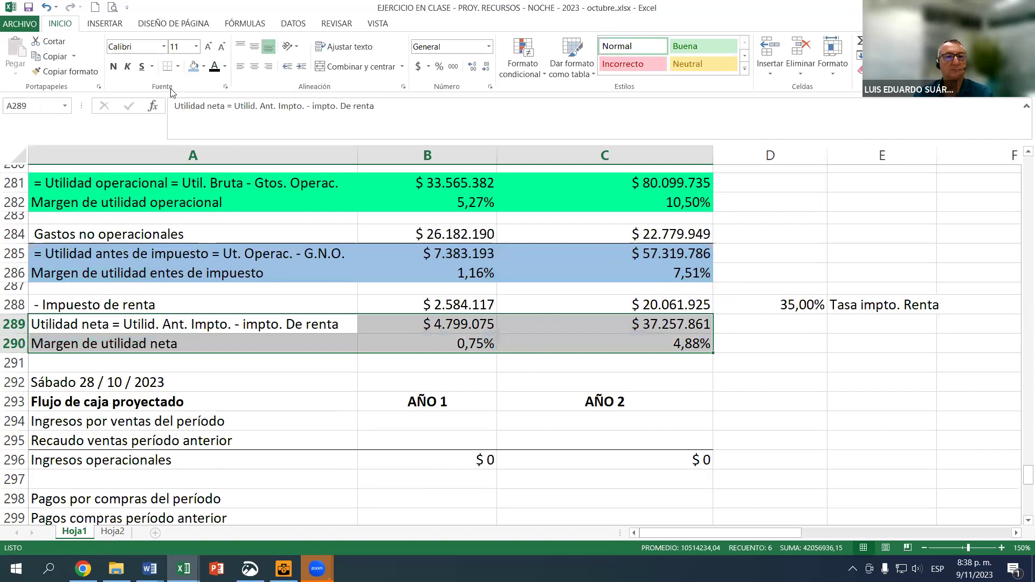
pyautogui.click(203, 66)
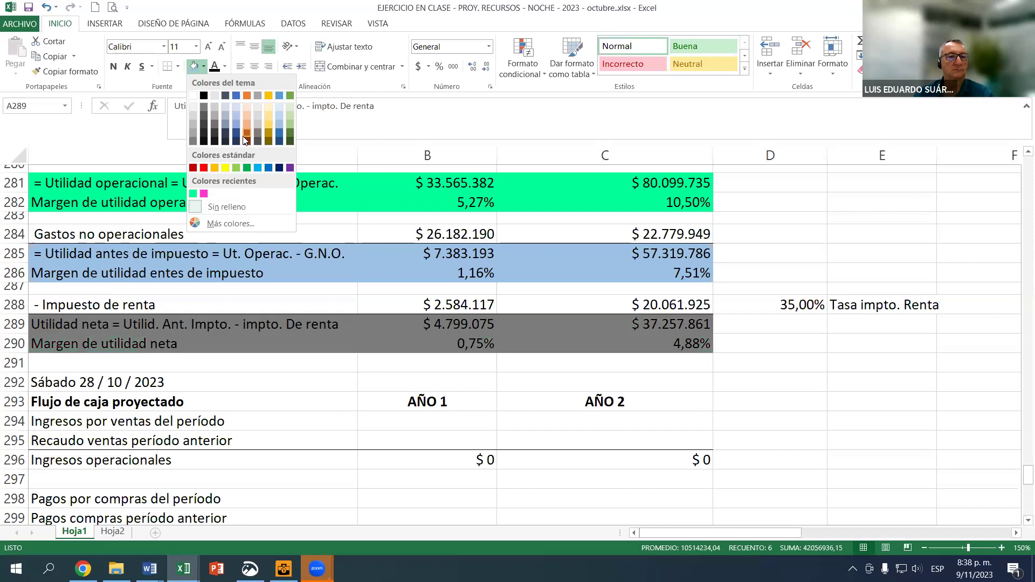
pyautogui.click(219, 224)
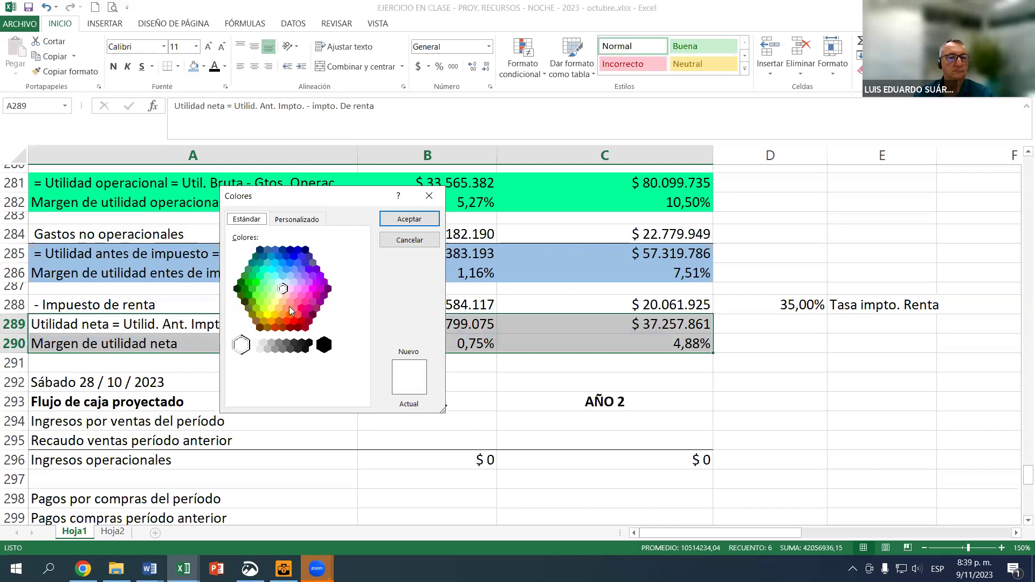
pyautogui.click(297, 289)
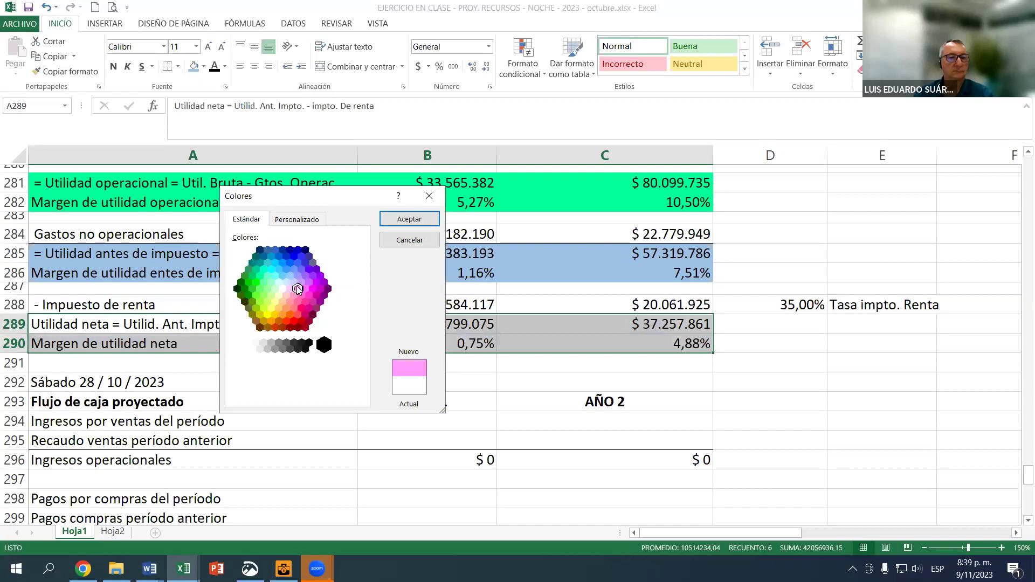
pyautogui.click(390, 225)
pyautogui.click(337, 324)
# Review the gross, operating, pre-tax and net margin rows, the operating profit block, and the Year 1 net profit in B289.
pyautogui.scroll(1, 323, 316)
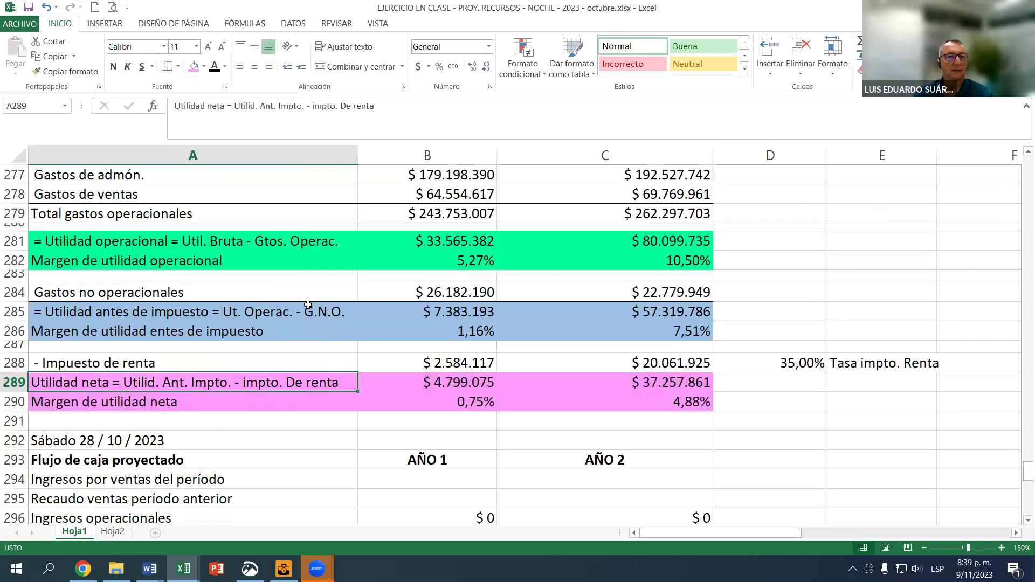
pyautogui.scroll(2, 308, 305)
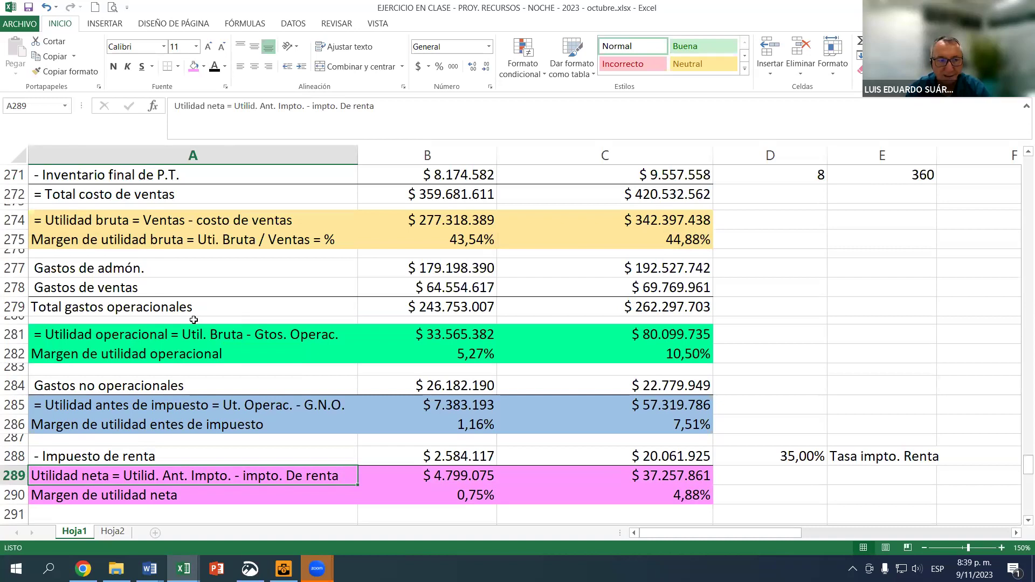
pyautogui.click(114, 242)
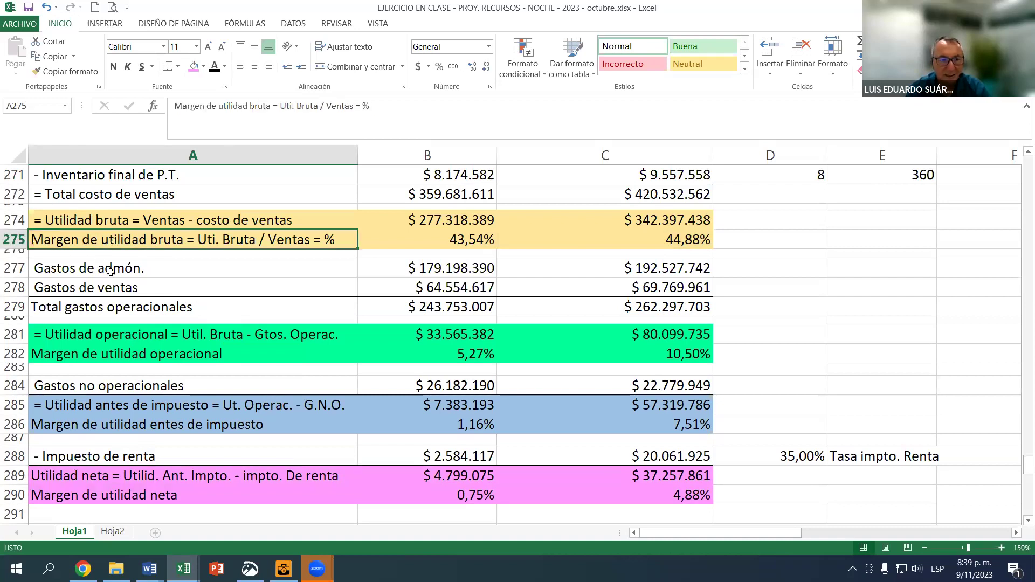
pyautogui.click(118, 359)
pyautogui.click(131, 425)
pyautogui.click(115, 499)
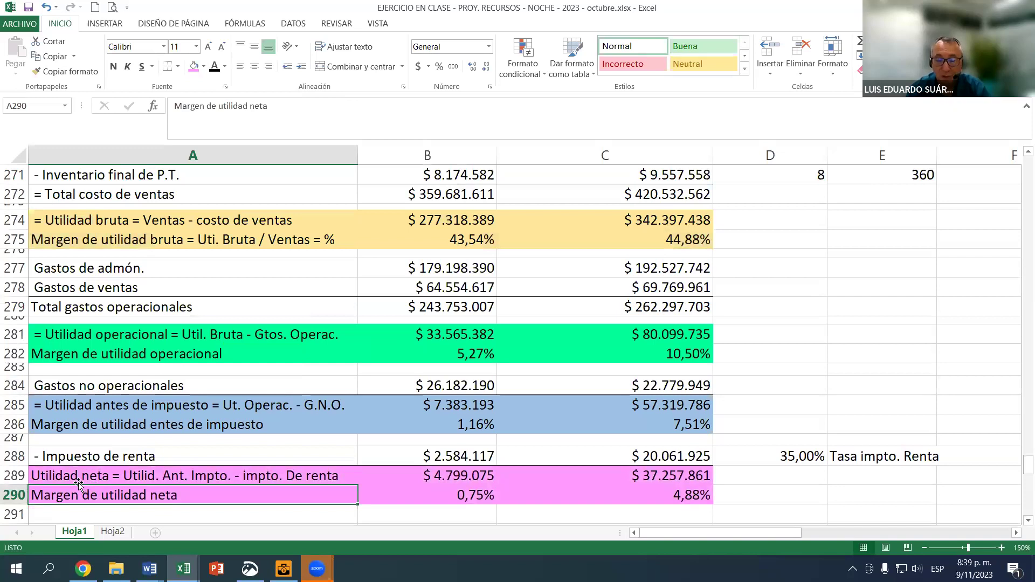
pyautogui.moveTo(169, 335); pyautogui.dragTo(652, 351)
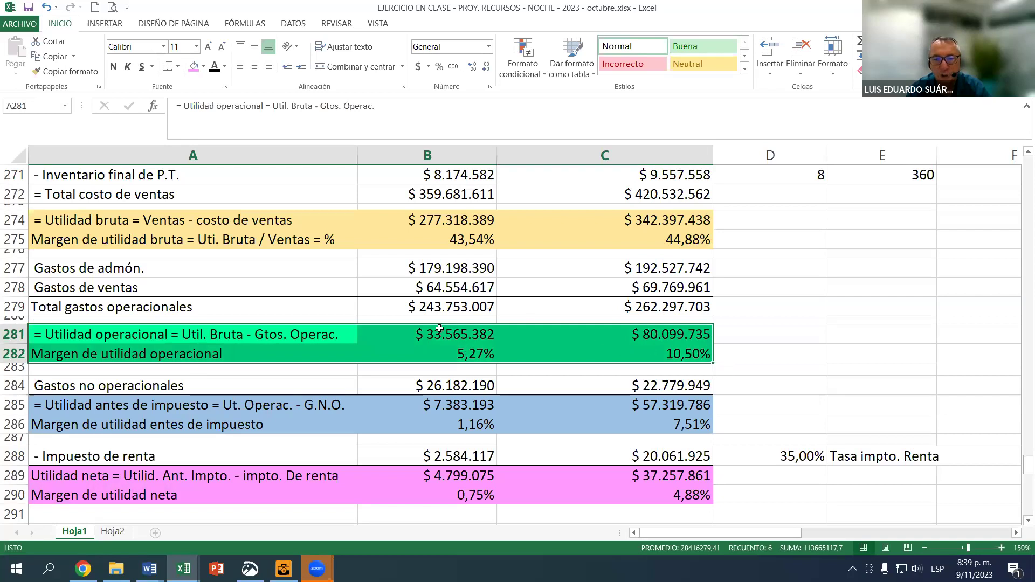
pyautogui.click(441, 480)
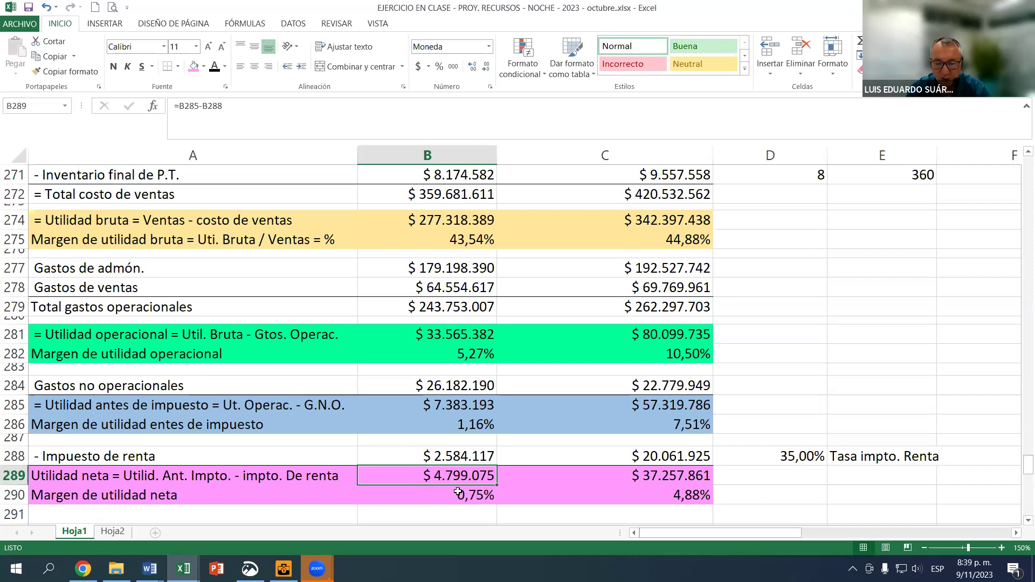
# Examine the Año 1 pre-tax, gross, operating and net profit margins in the income statement.
pyautogui.click(448, 419)
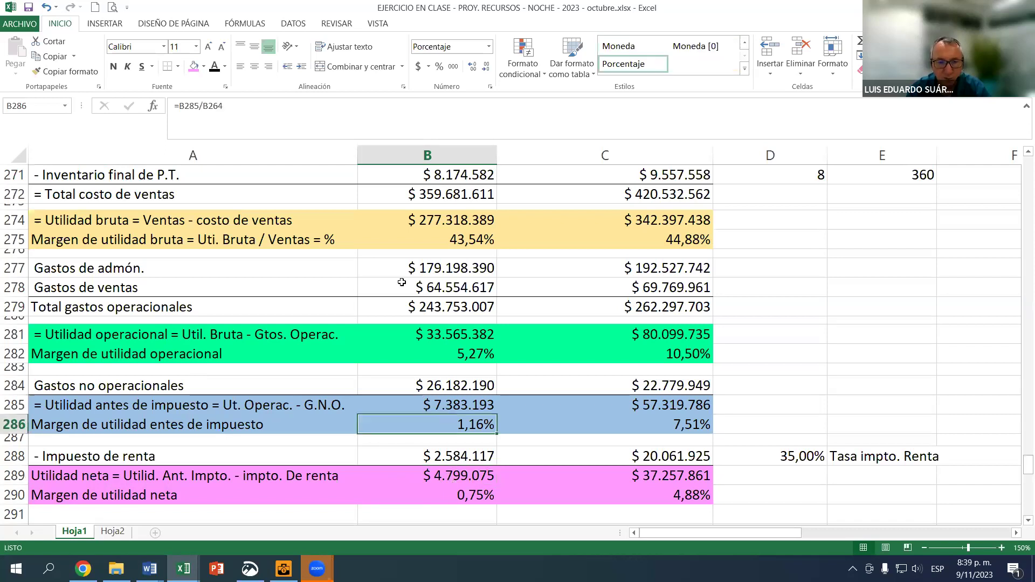
pyautogui.click(405, 237)
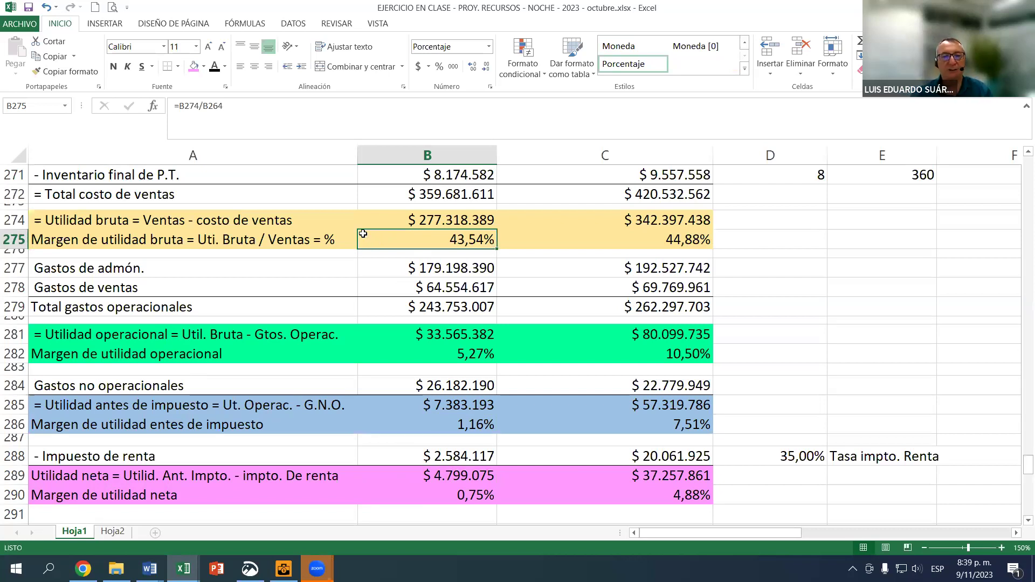
pyautogui.moveTo(118, 330); pyautogui.dragTo(594, 355)
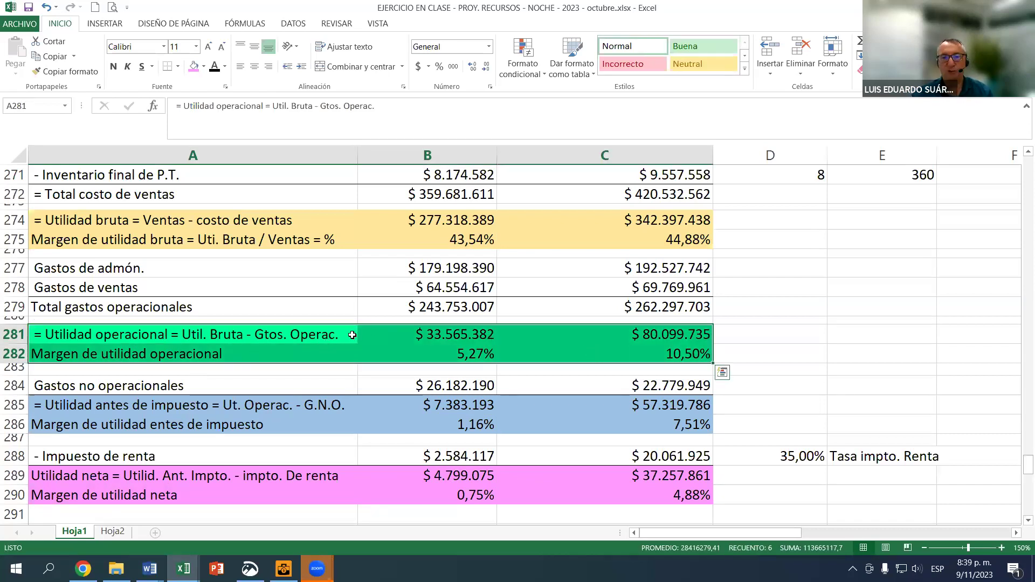
pyautogui.click(279, 336)
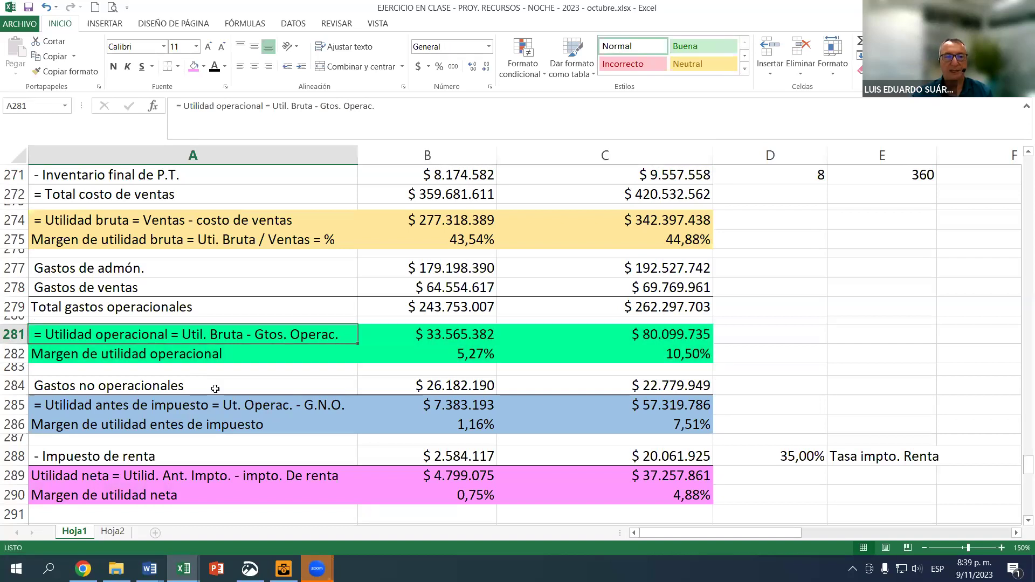
pyautogui.click(199, 500)
pyautogui.click(441, 502)
pyautogui.click(221, 347)
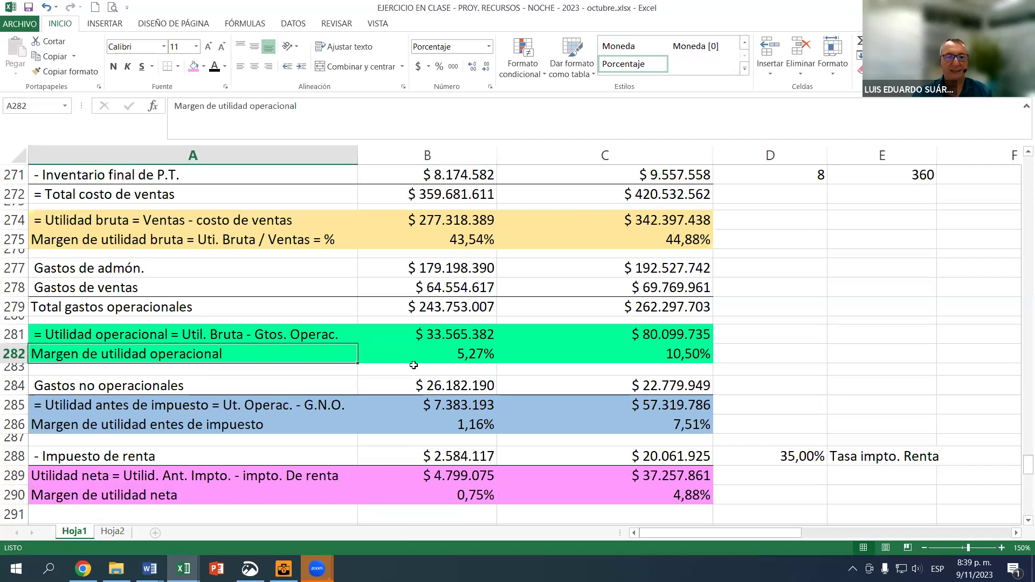
pyautogui.click(449, 357)
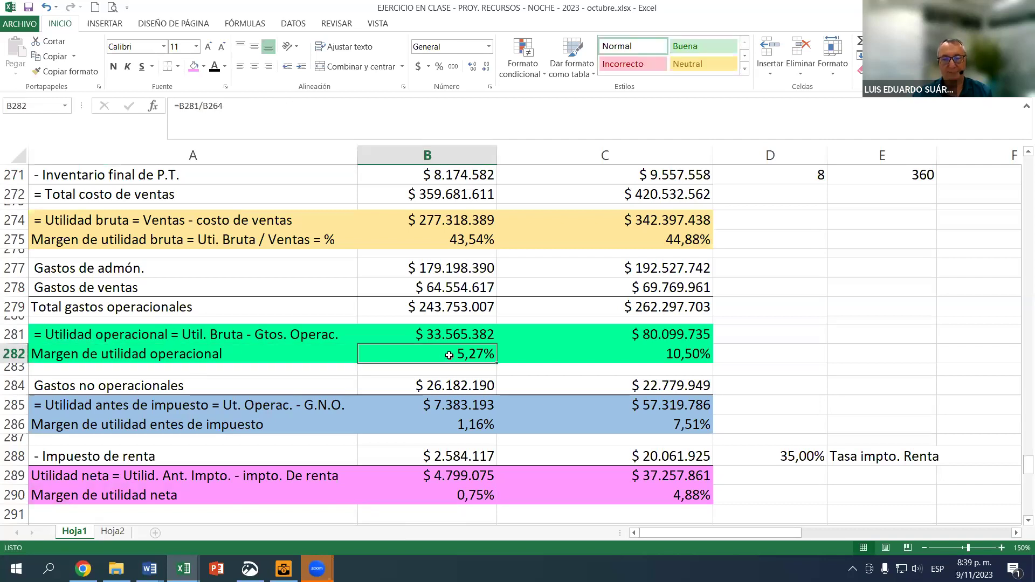
pyautogui.click(462, 501)
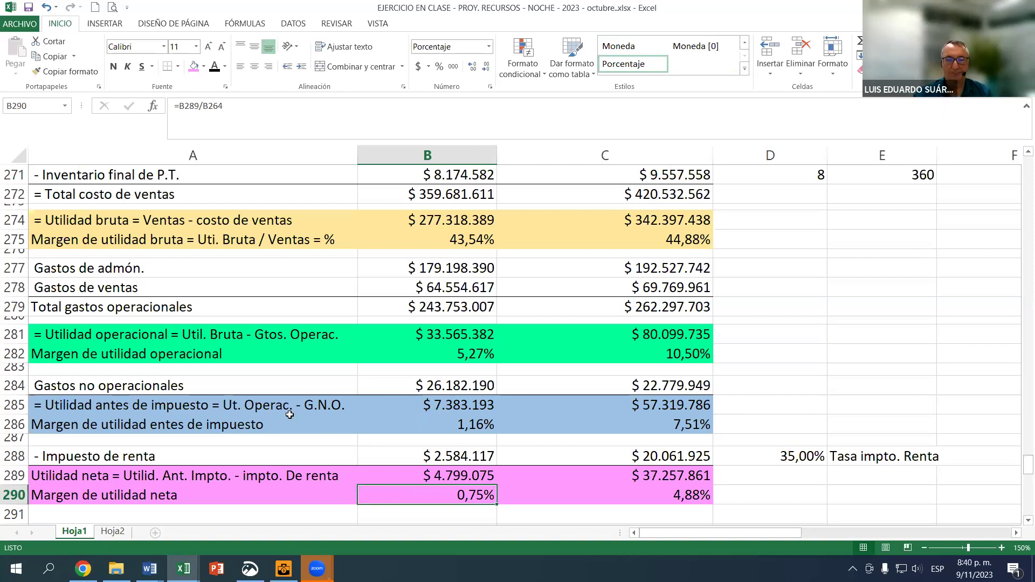
# Compare the gross and operating profit margins of Año 1 with those of Año 2.
pyautogui.click(410, 336)
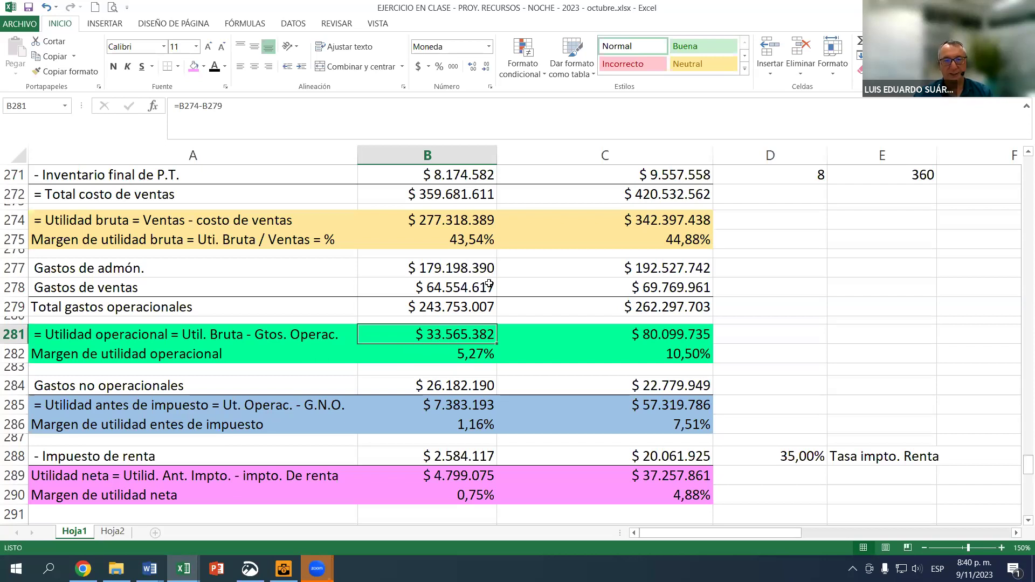
pyautogui.click(467, 243)
pyautogui.click(655, 239)
pyautogui.click(478, 350)
pyautogui.click(669, 355)
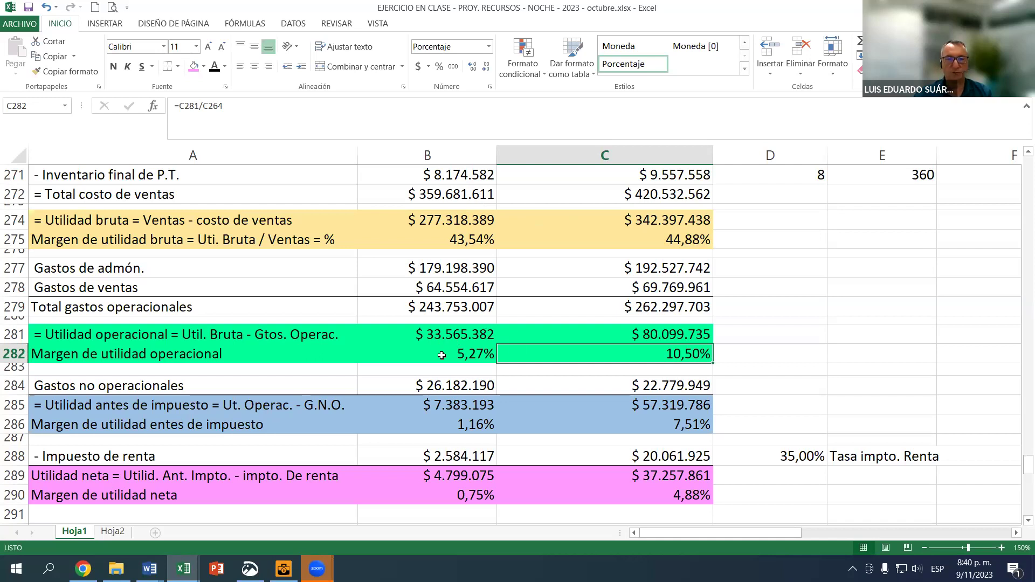
# Examine the Año 1 operating margin against the sales, costs and operating expenses in the income statement.
pyautogui.click(477, 352)
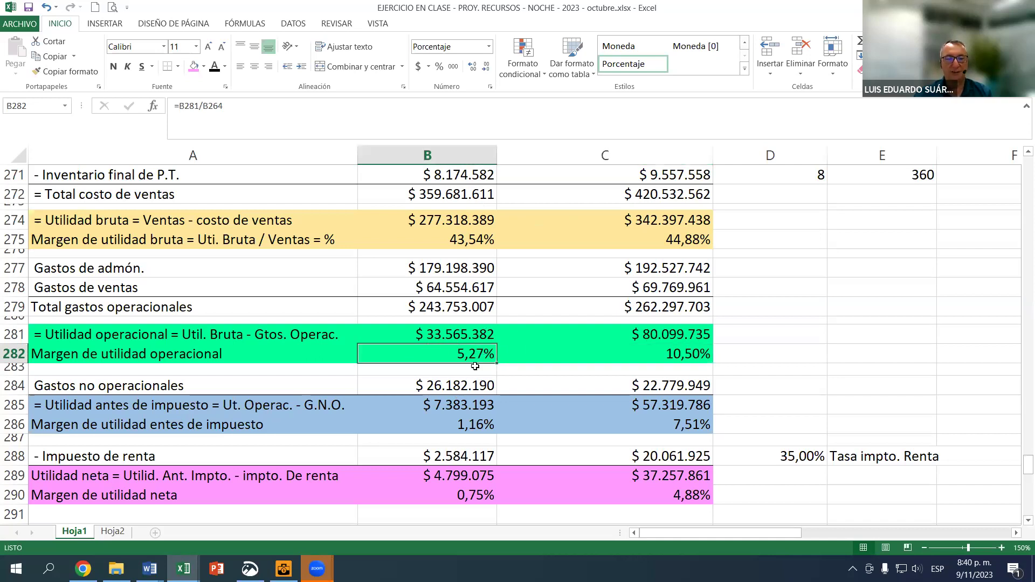
pyautogui.click(117, 357)
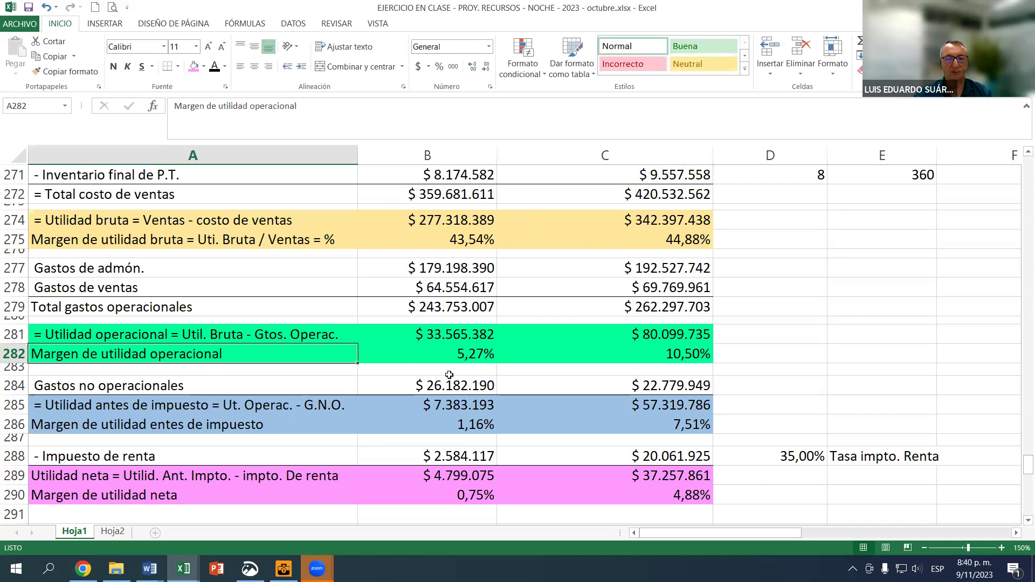
pyautogui.click(450, 355)
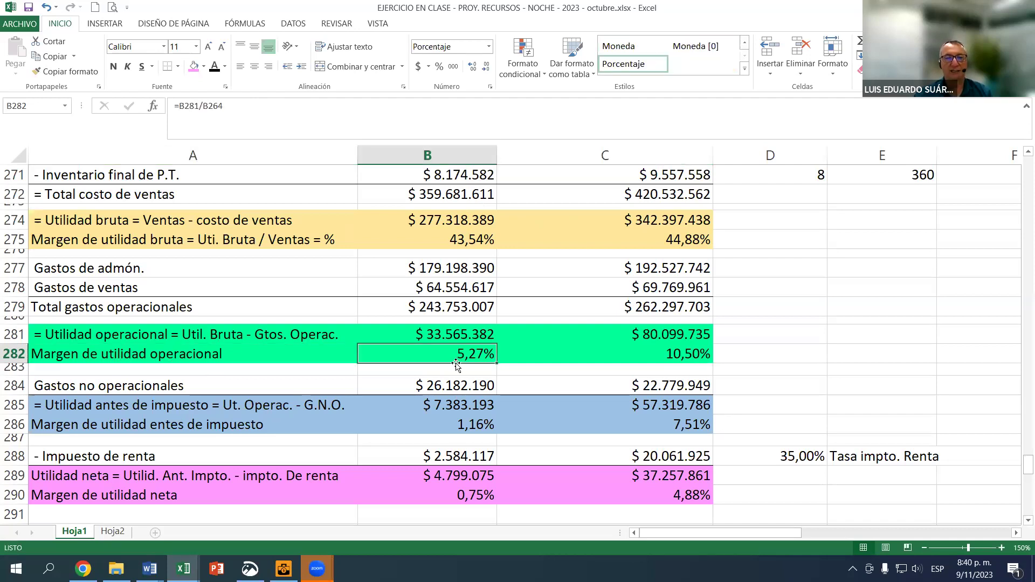
pyautogui.scroll(3, 429, 375)
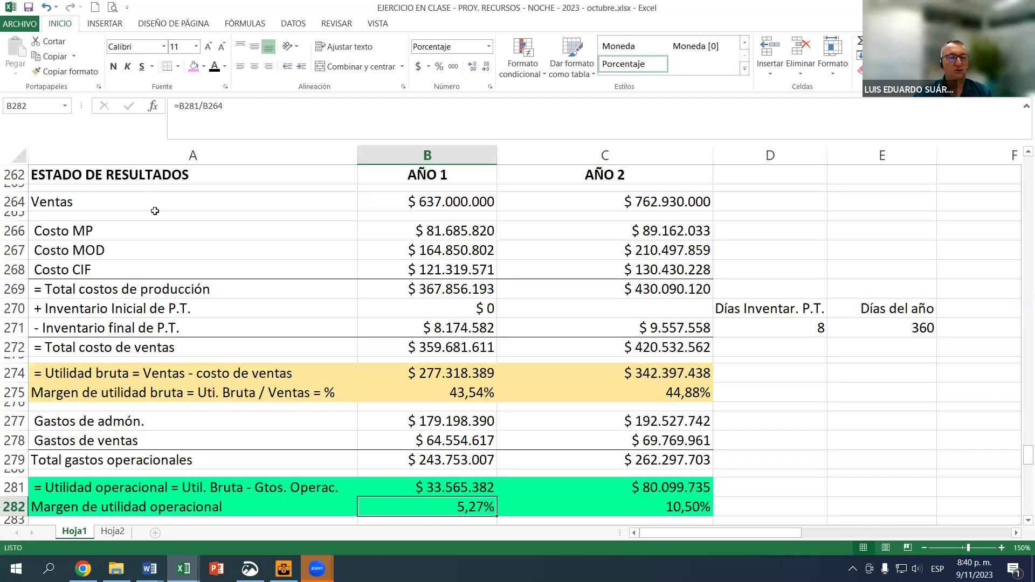
pyautogui.scroll(-1, 447, 256)
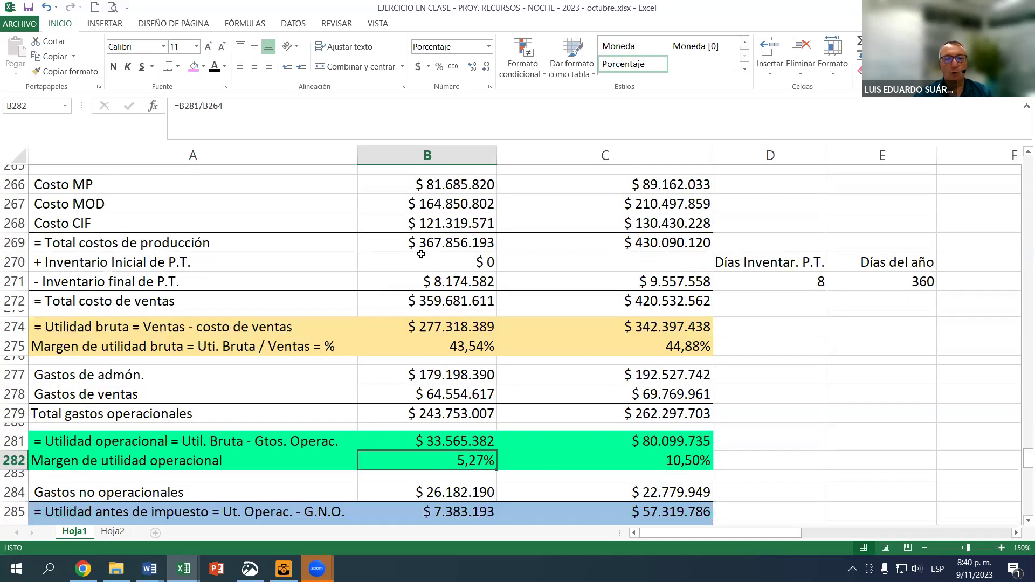
pyautogui.scroll(1, 470, 261)
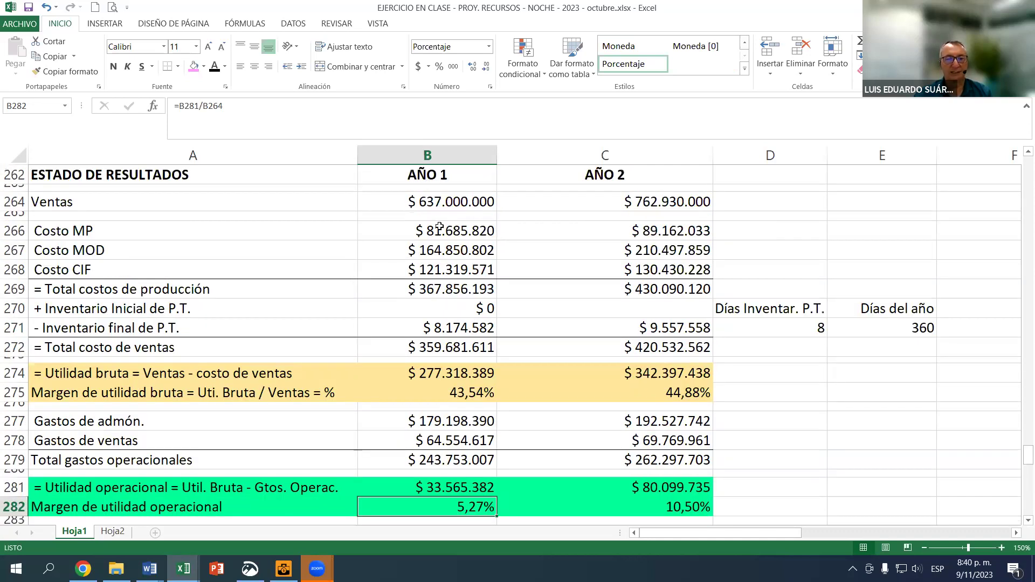
pyautogui.scroll(-2, 456, 383)
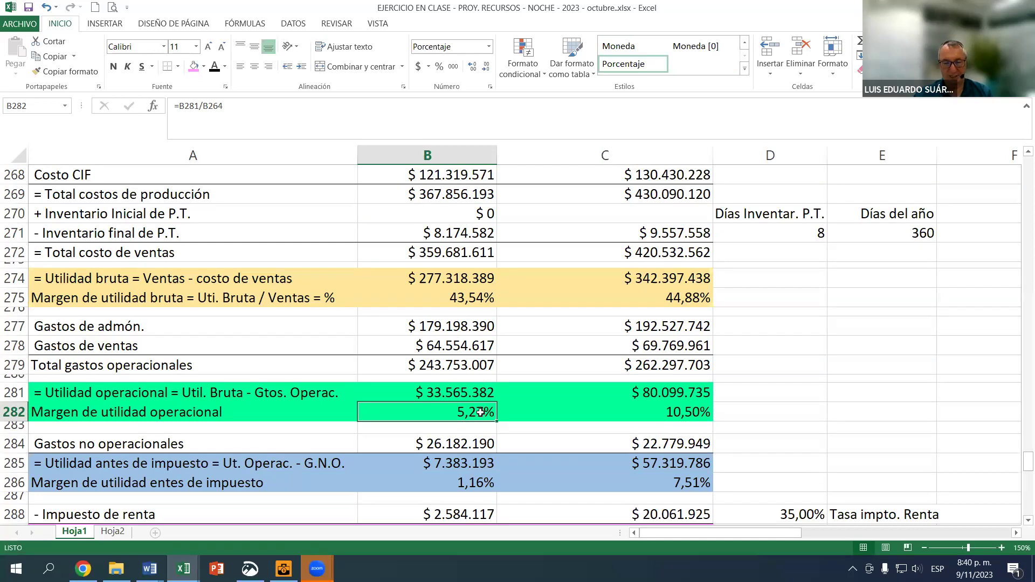
pyautogui.click(164, 395)
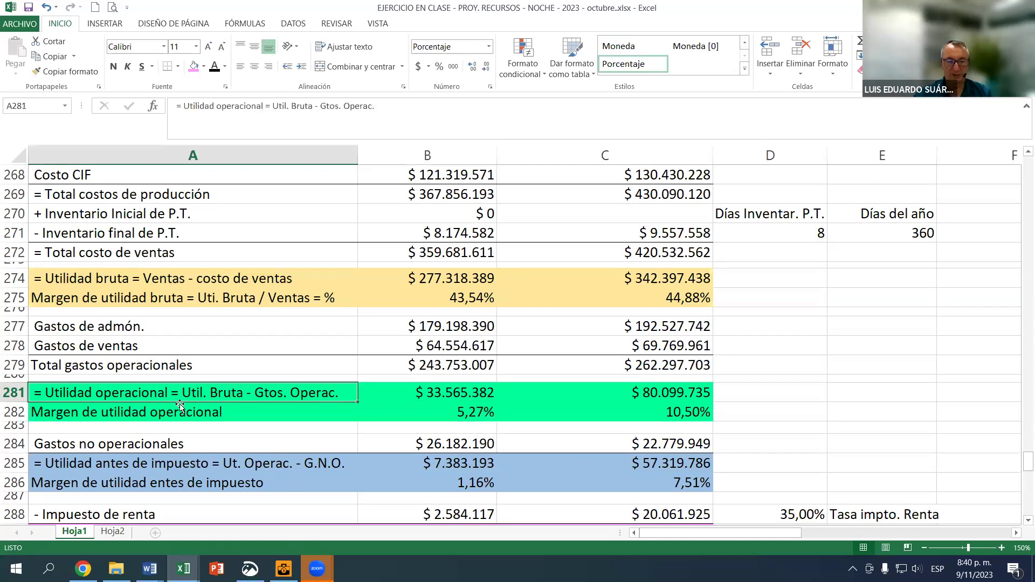
pyautogui.click(474, 412)
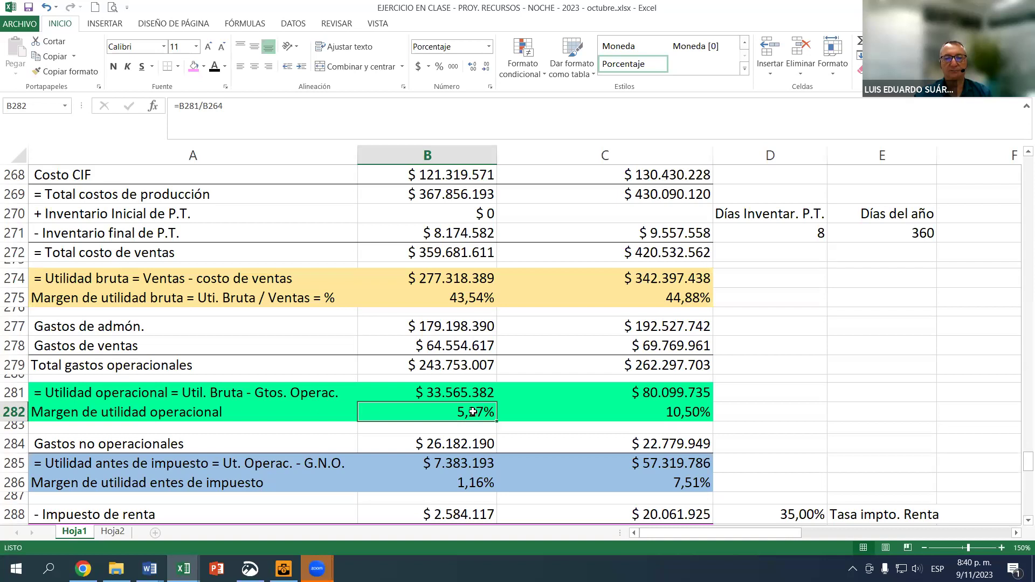
# Examine the Año 2 net, pre-tax, operating and gross profit margins and their formulas.
pyautogui.scroll(-2, 757, 445)
pyautogui.click(696, 450)
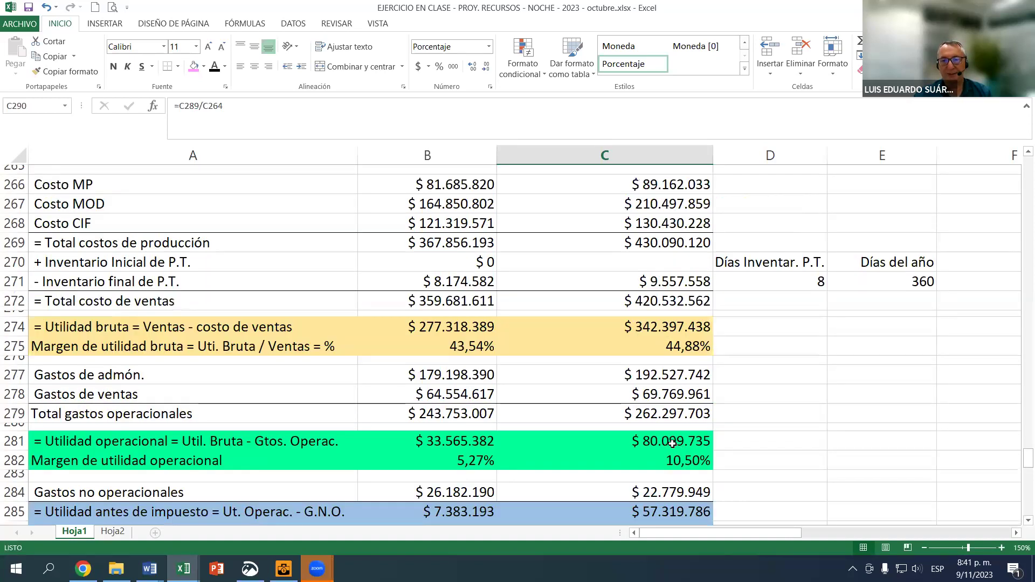
pyautogui.scroll(1, 681, 450)
pyautogui.scroll(-1, 652, 351)
pyautogui.scroll(-2, 671, 464)
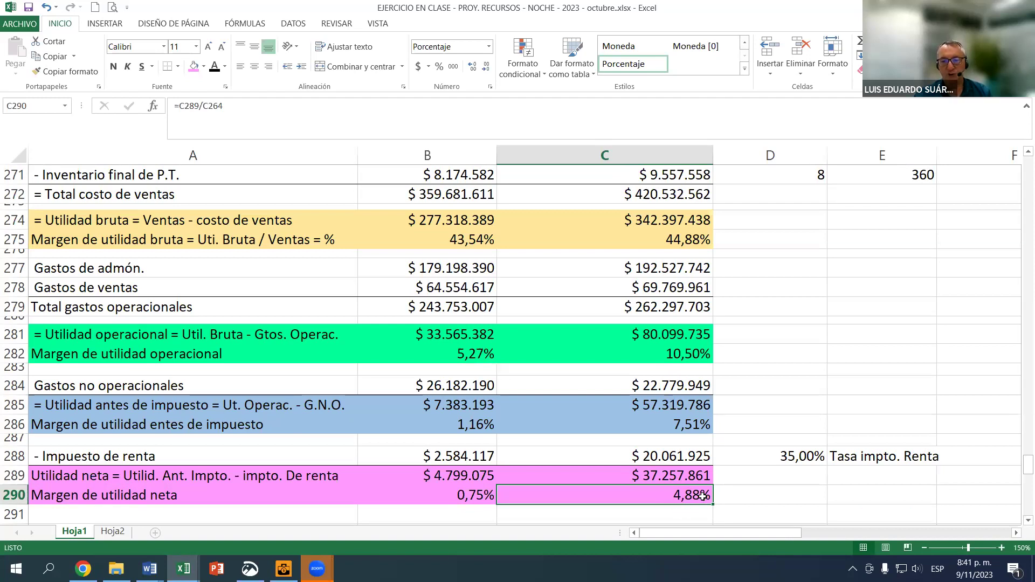
pyautogui.scroll(-1, 703, 496)
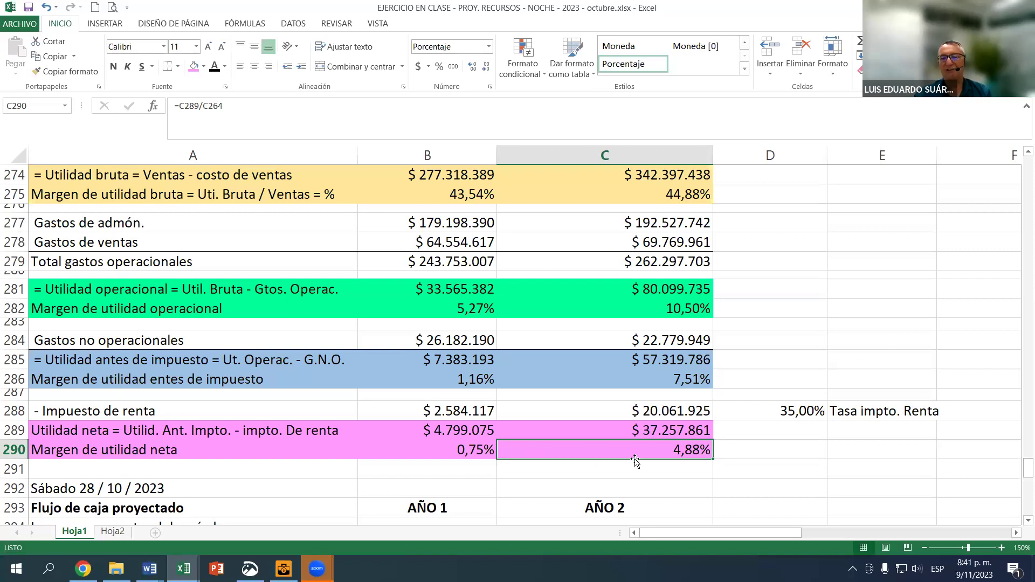
pyautogui.click(661, 380)
pyautogui.click(621, 307)
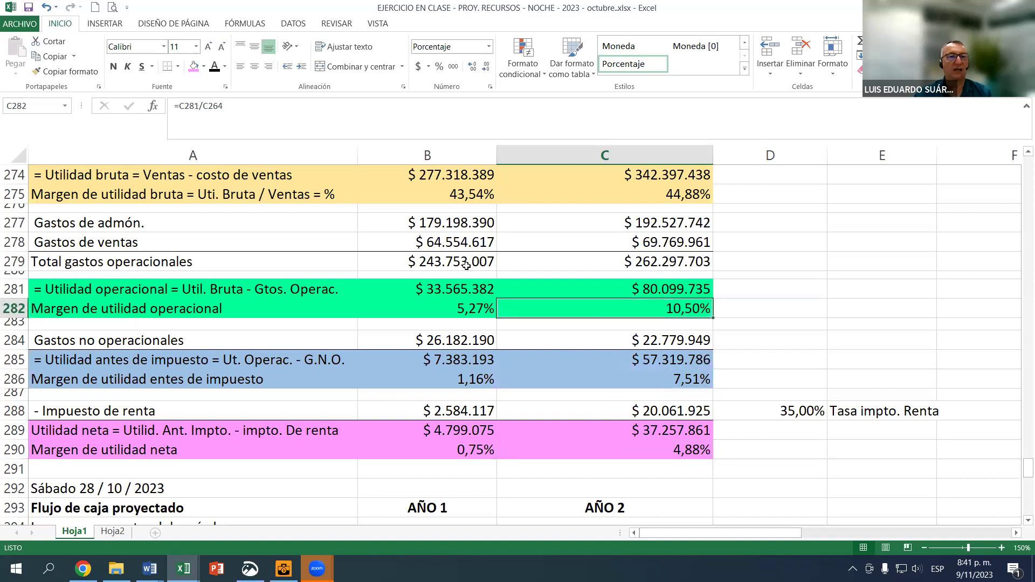
pyautogui.click(604, 200)
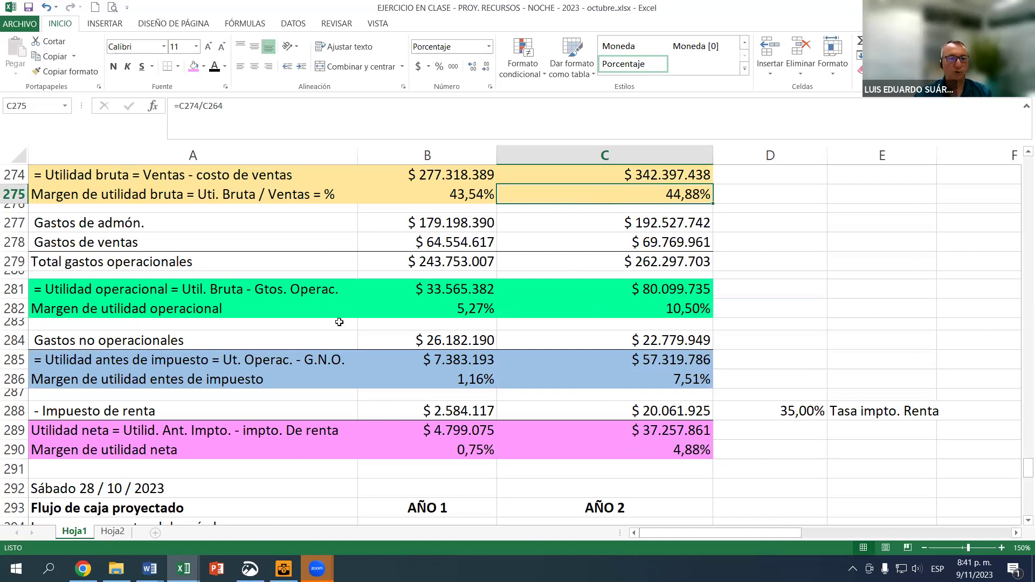
# Inspect the Año 1 formulas for the final finished-goods inventory and the income tax.
pyautogui.scroll(2, 227, 323)
pyautogui.scroll(2, 259, 302)
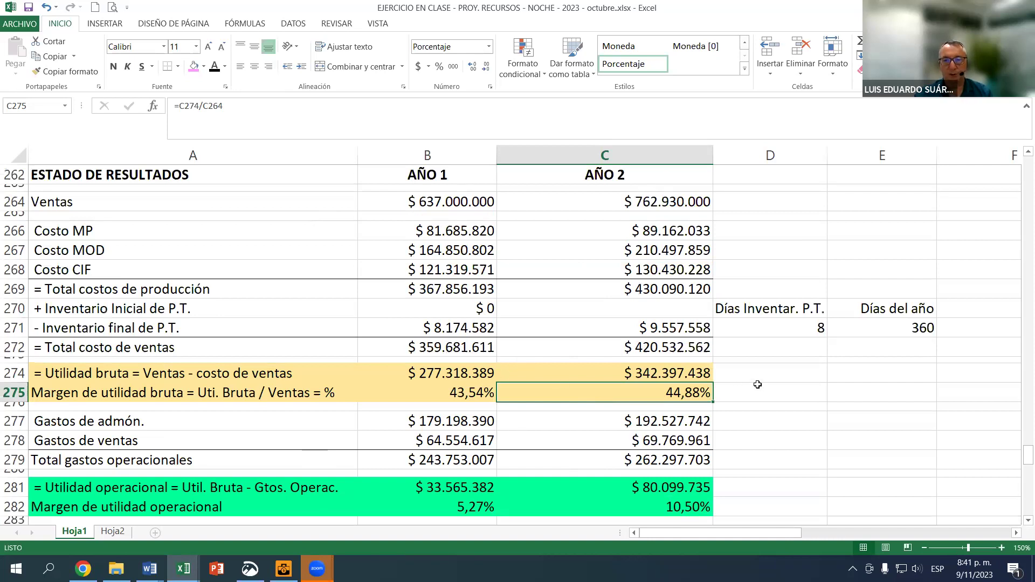
pyautogui.scroll(-1, 472, 317)
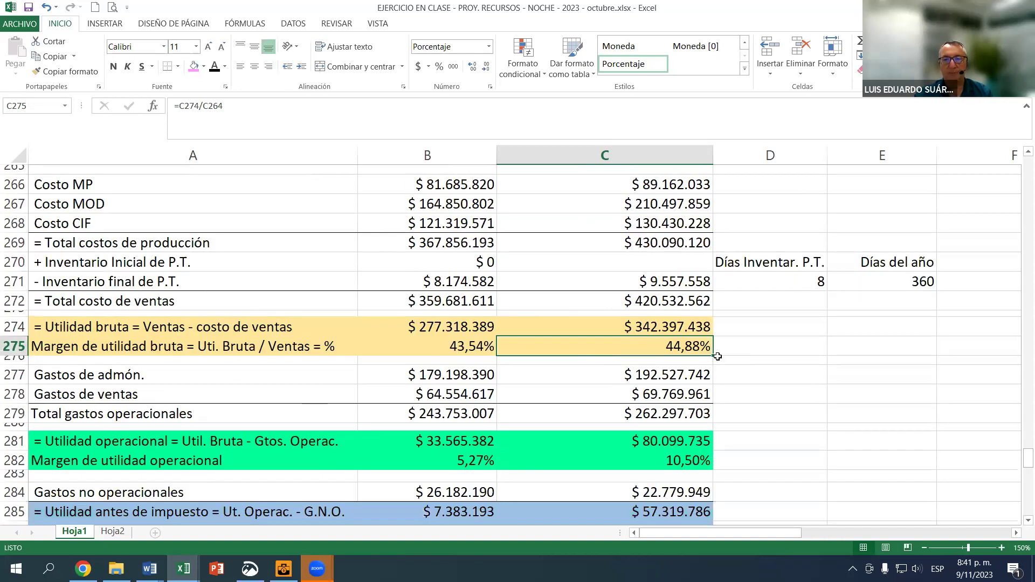
pyautogui.click(476, 287)
pyautogui.scroll(-1, 474, 291)
pyautogui.scroll(-1, 446, 438)
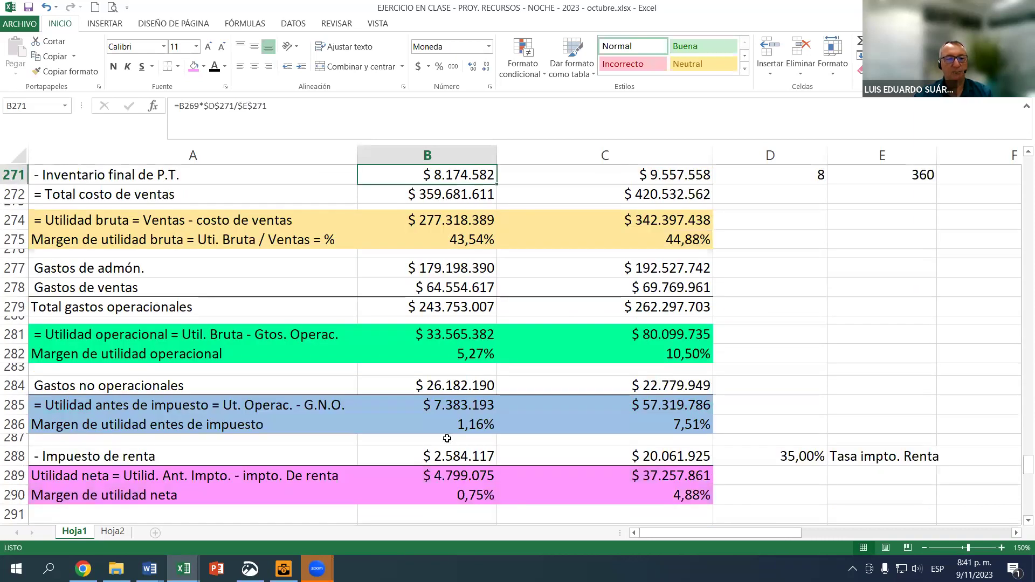
pyautogui.click(453, 455)
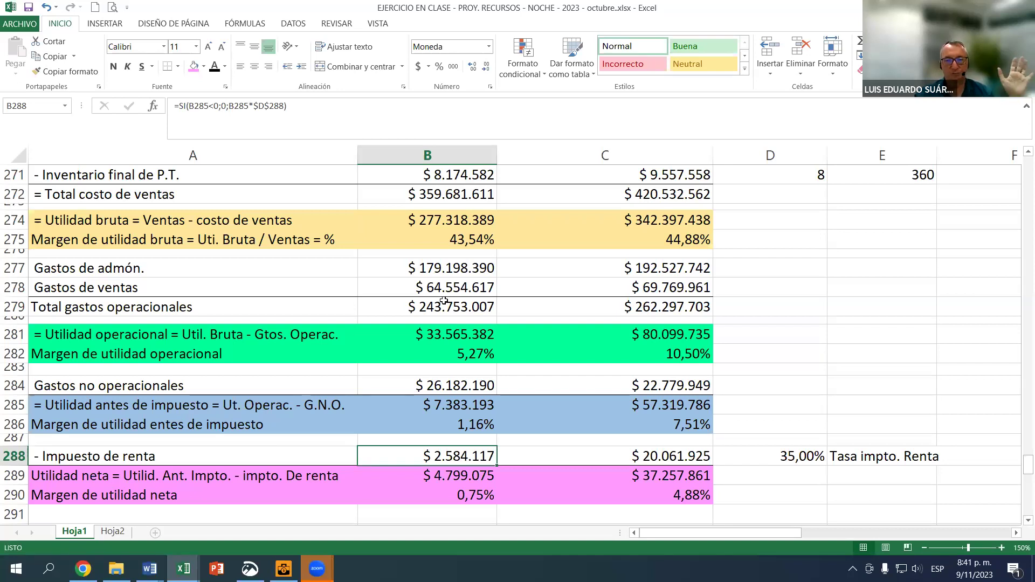
# Delete the date text "Sábado 28 / 10 / 2023" in A292, above the Flujo de caja proyectado heading.
pyautogui.scroll(-2, 476, 330)
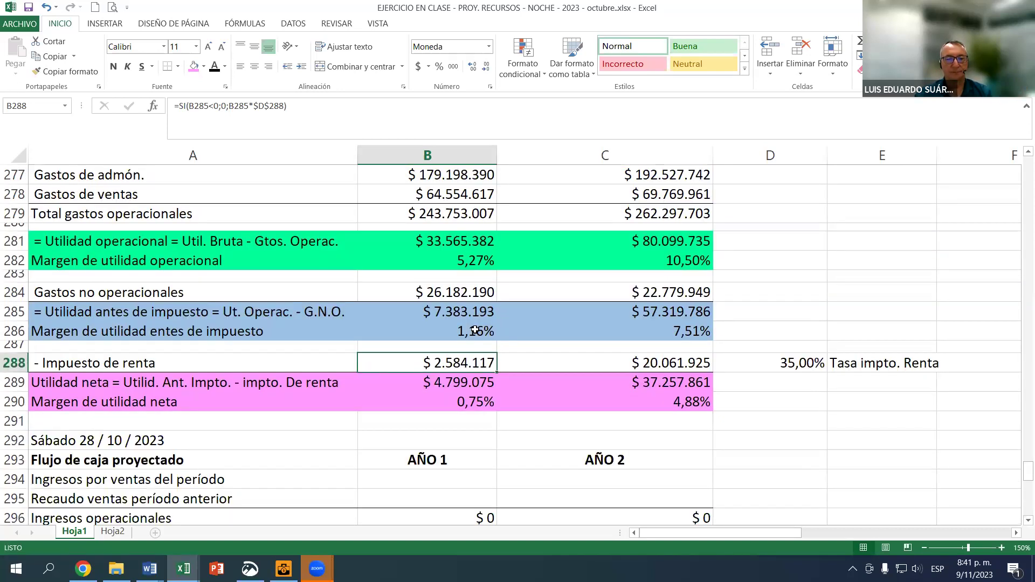
pyautogui.scroll(-1, 474, 330)
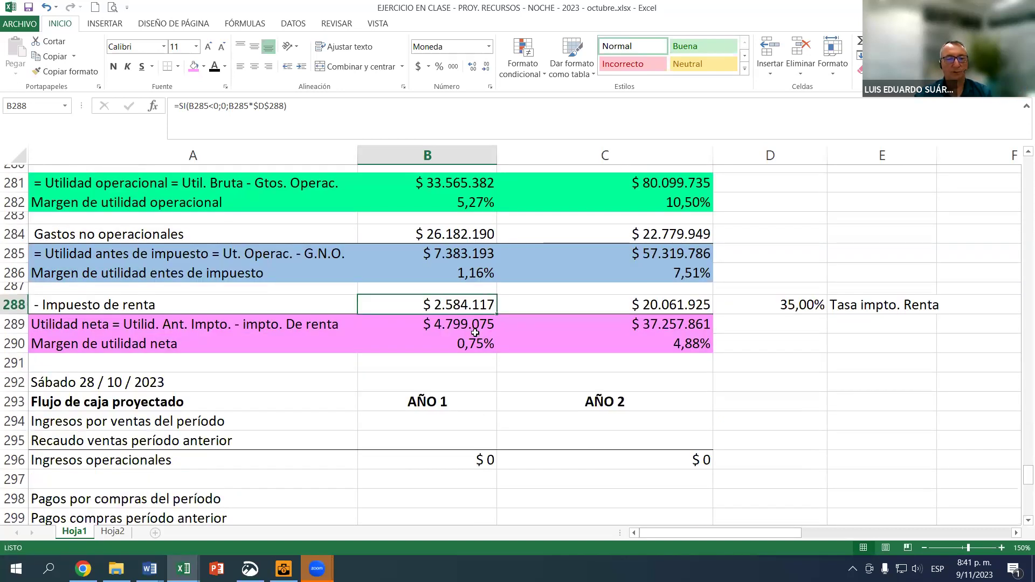
pyautogui.click(129, 381)
pyautogui.press('Delete')
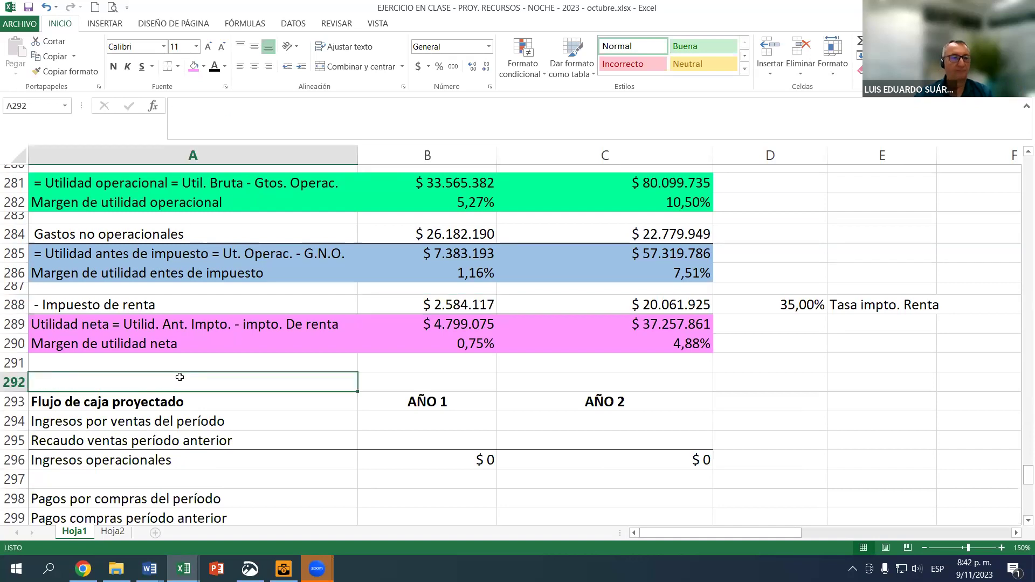
# Review the income and payment rows of the Flujo de caja proyectado section.
pyautogui.scroll(-1, 227, 379)
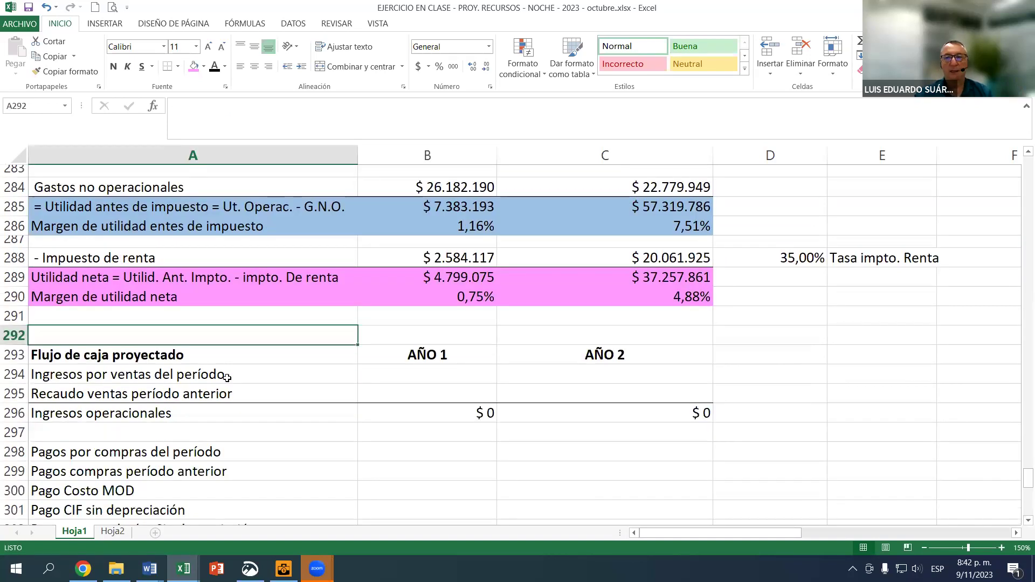
pyautogui.click(167, 356)
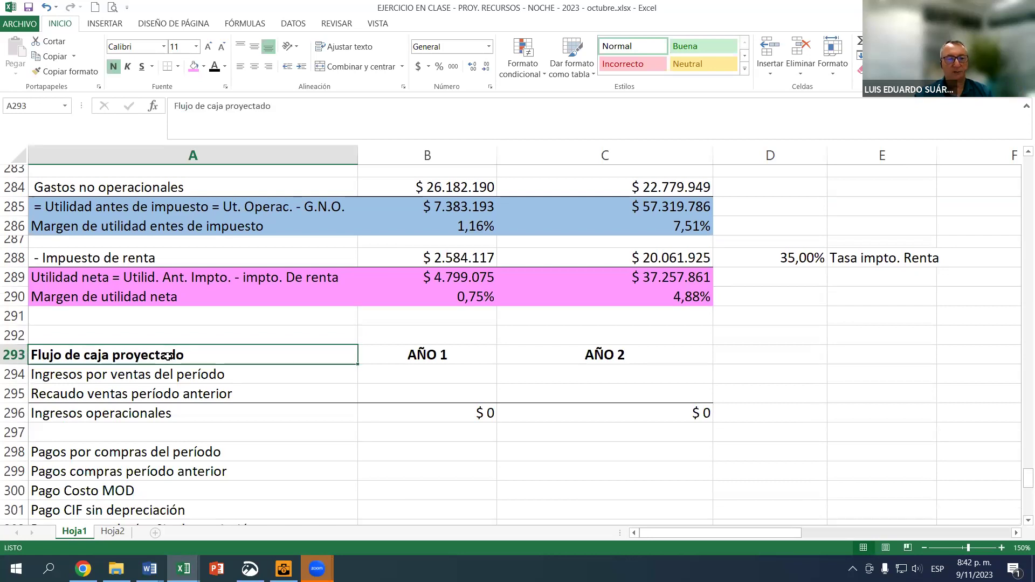
pyautogui.scroll(-1, 170, 357)
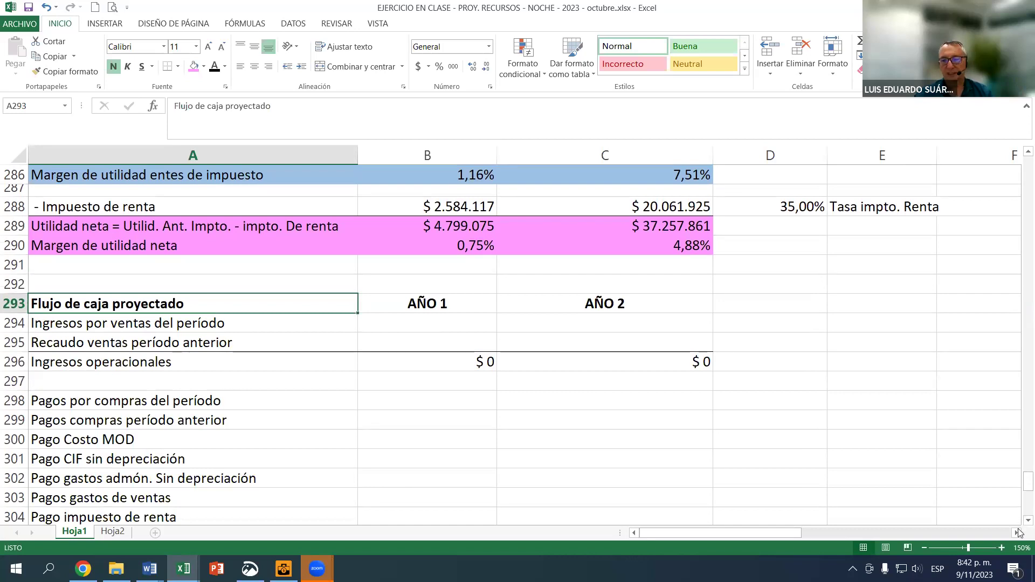
pyautogui.scroll(-1, 1019, 525)
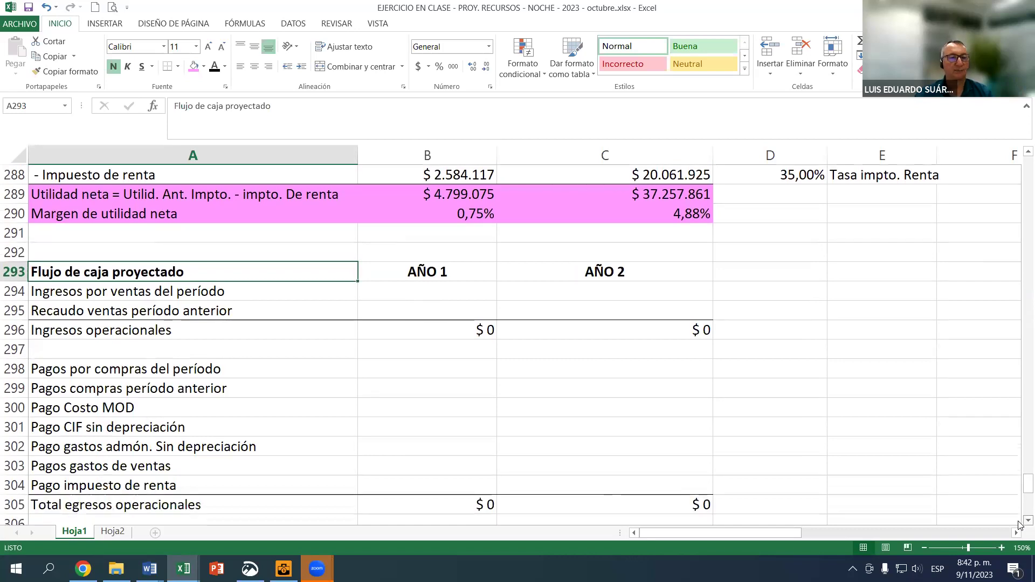
pyautogui.scroll(-1, 1019, 526)
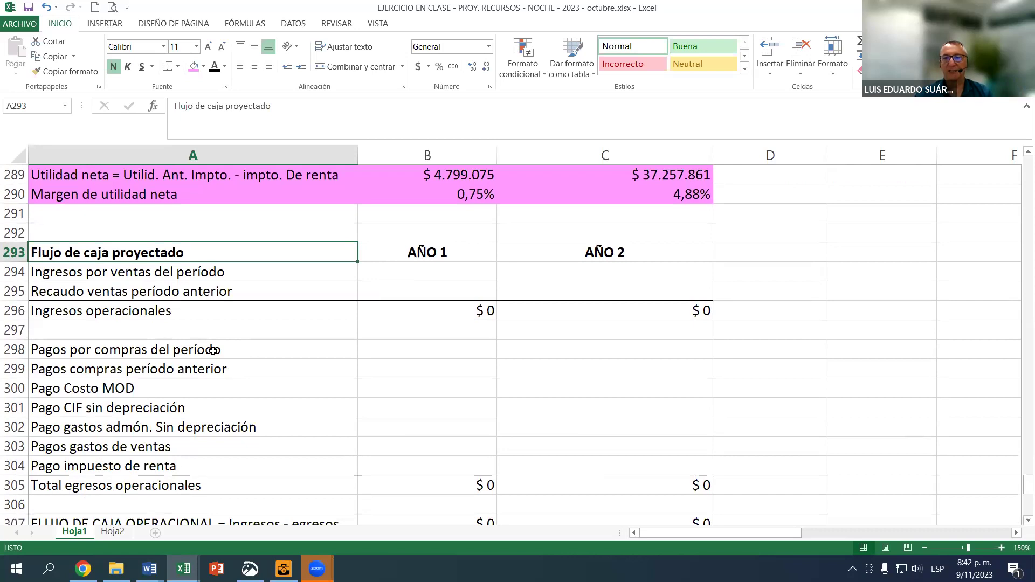
# Go over the income labels in A294:A296 and reduce the blank row 297 to a height of 6,60 (11 pixels).
pyautogui.click(123, 272)
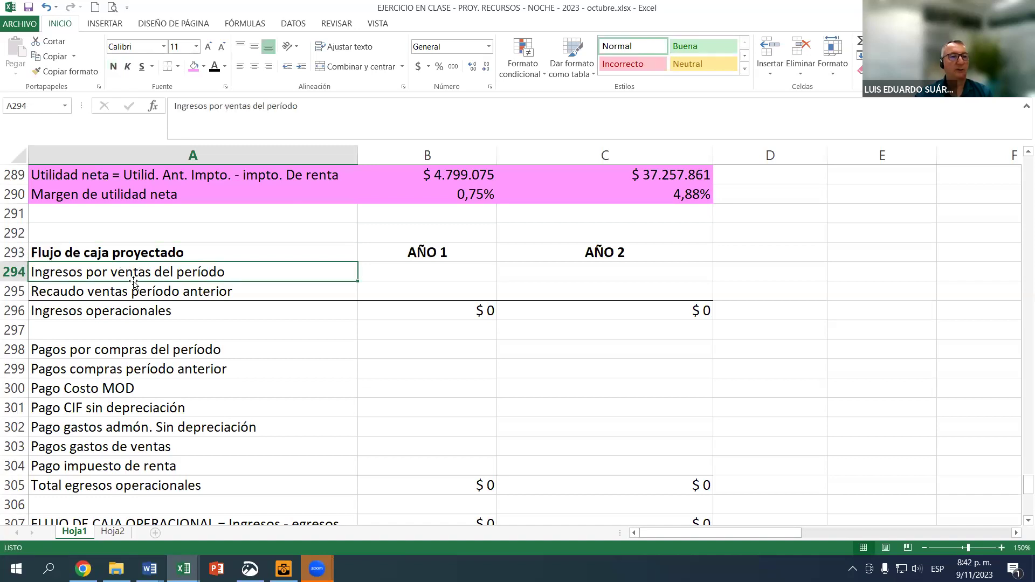
pyautogui.click(133, 292)
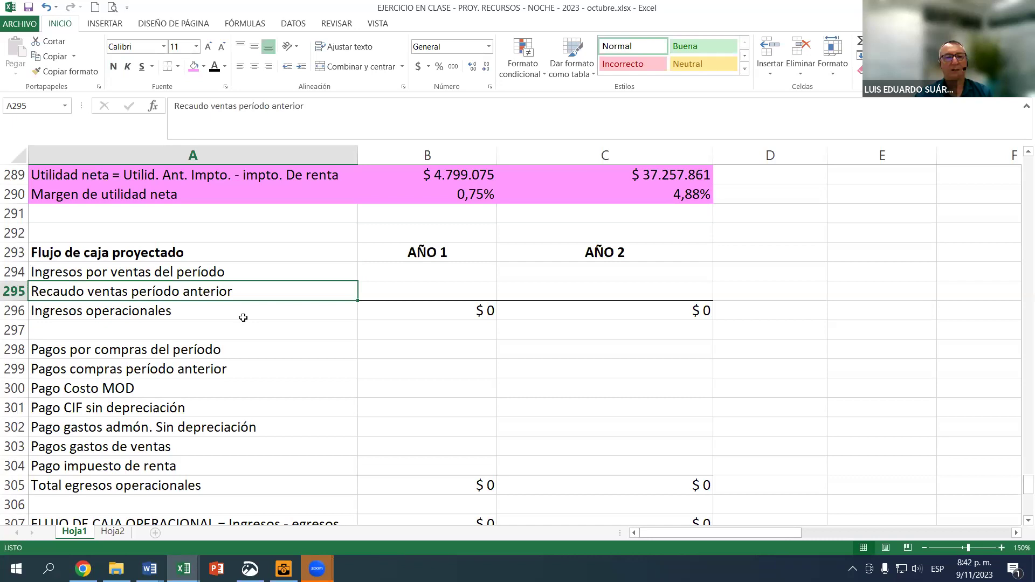
pyautogui.click(99, 317)
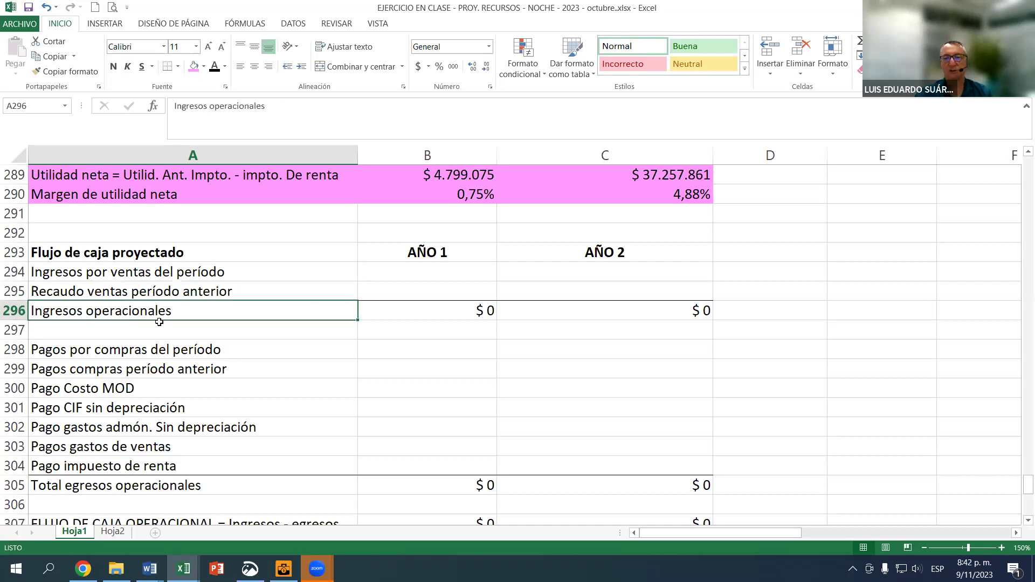
pyautogui.click(22, 332)
pyautogui.moveTo(27, 340); pyautogui.dragTo(27, 329)
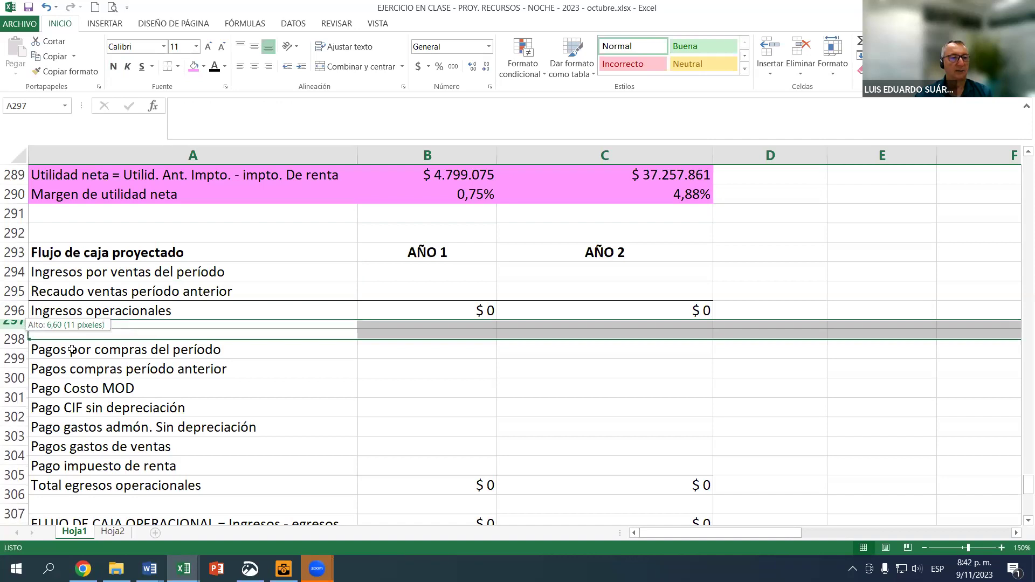
# Review the operating payment labels from Pagos por compras del período through Total egresos operacionales.
pyautogui.click(77, 350)
pyautogui.click(75, 340)
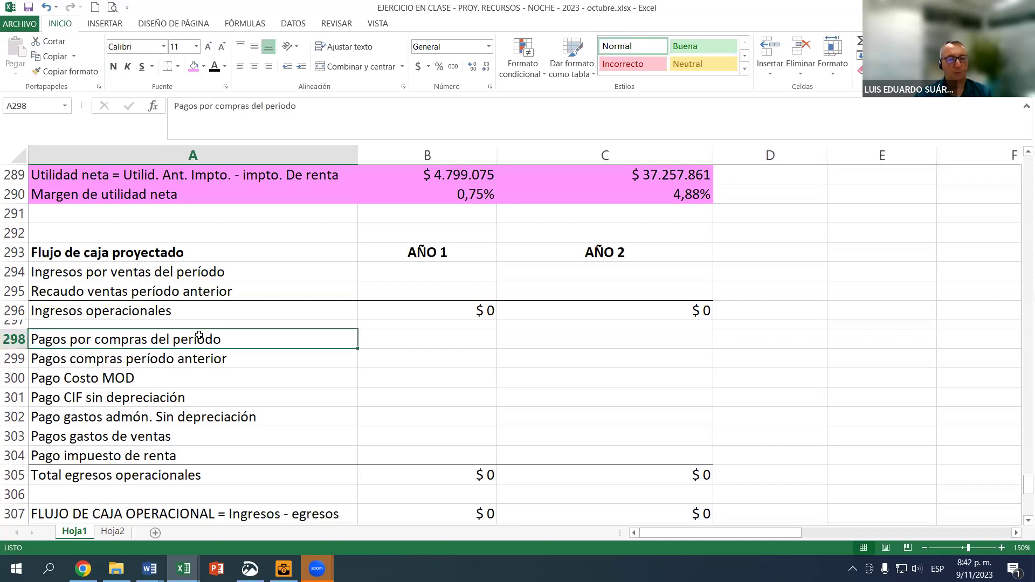
pyautogui.click(104, 359)
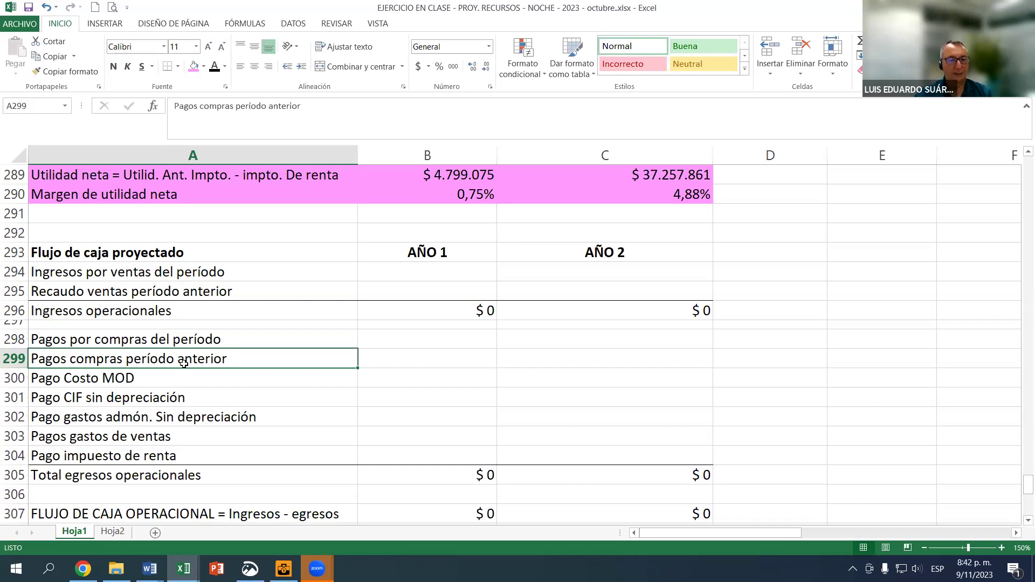
pyautogui.click(106, 381)
pyautogui.scroll(-1, 118, 375)
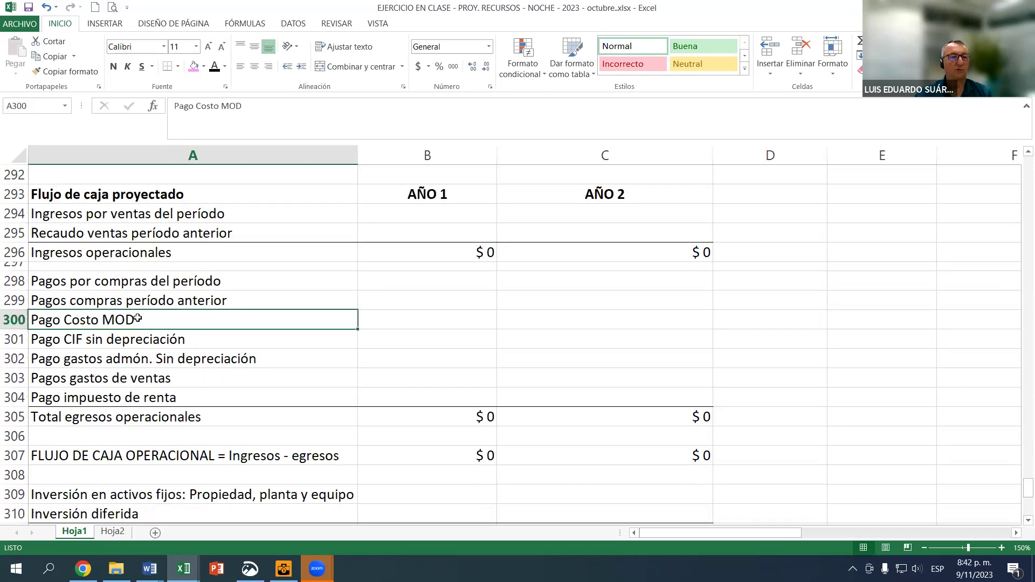
pyautogui.click(94, 343)
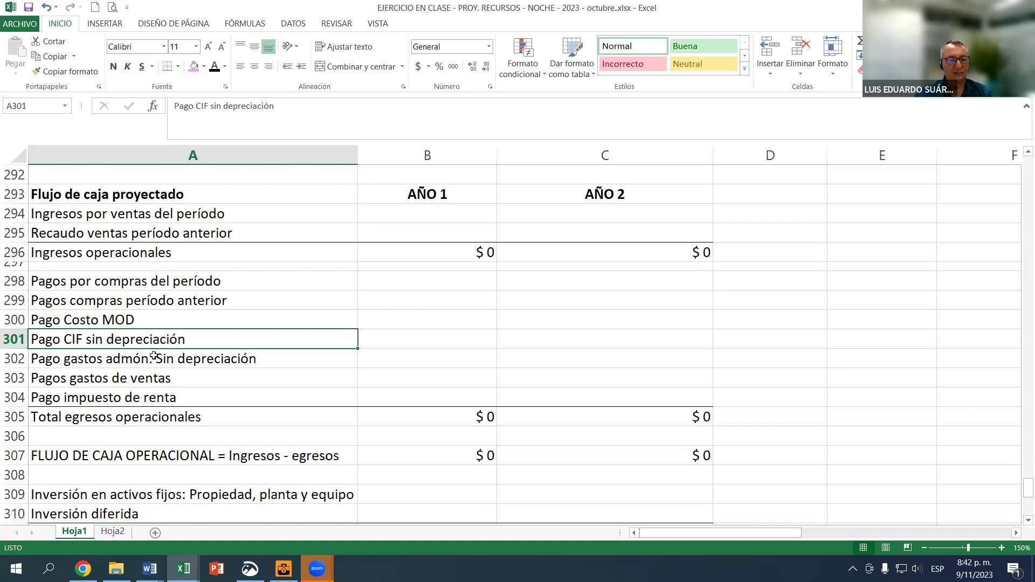
pyautogui.click(78, 357)
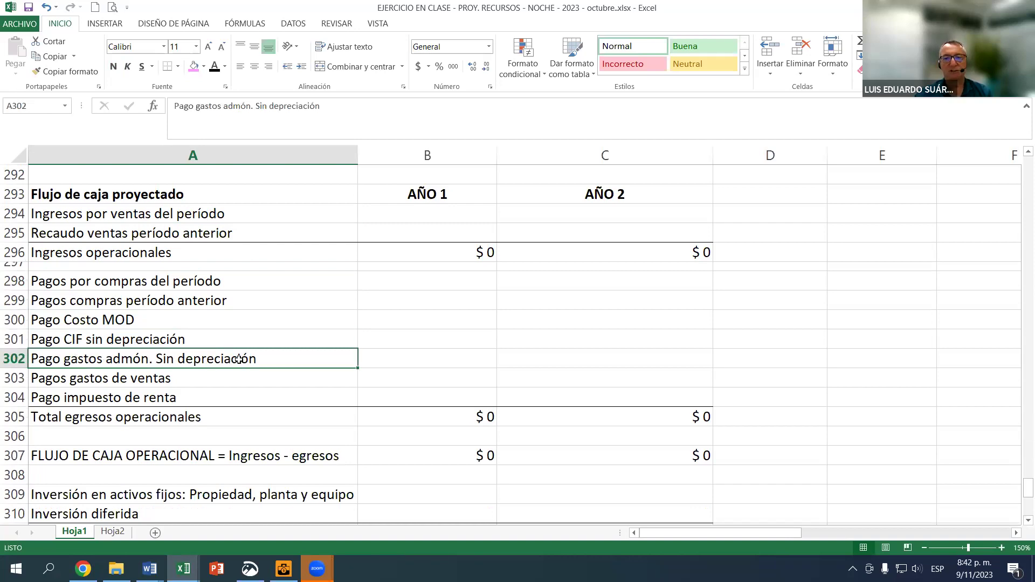
pyautogui.click(112, 380)
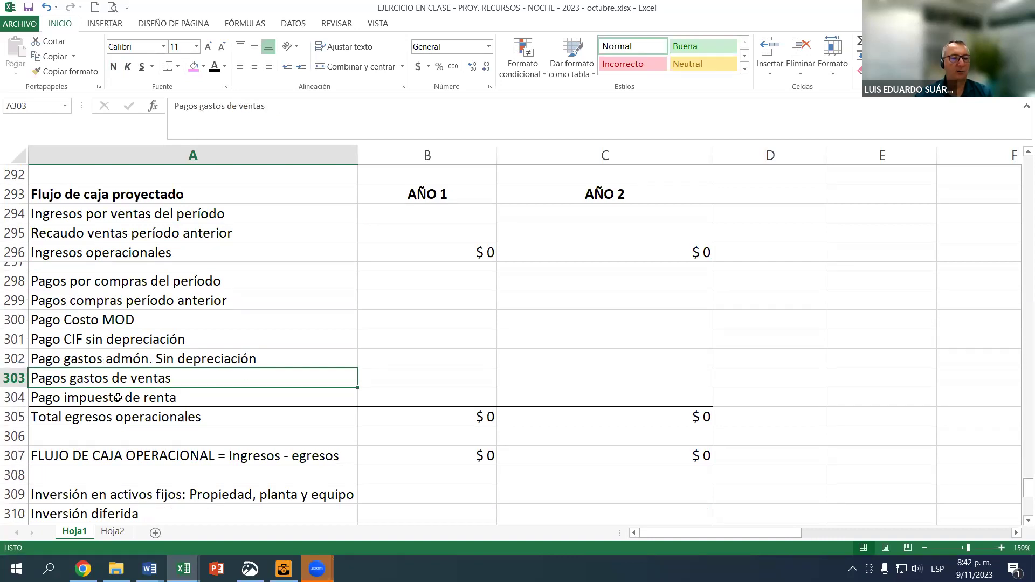
pyautogui.click(118, 398)
pyautogui.click(71, 419)
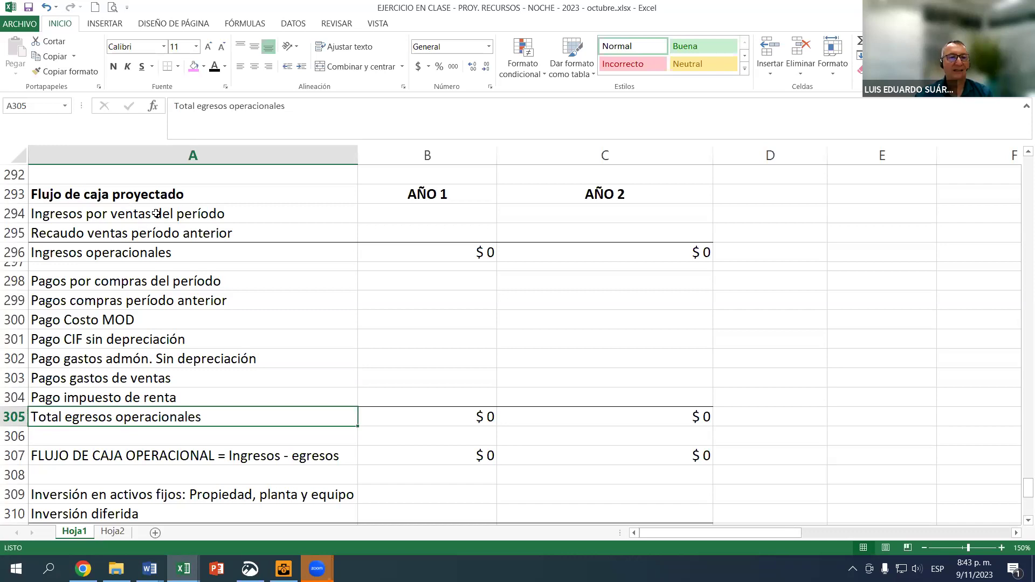
# Compare the sales income rows 294 to 295 with the payment rows 298 to 304 of the projected cash flow.
pyautogui.moveTo(156, 214); pyautogui.dragTo(156, 232)
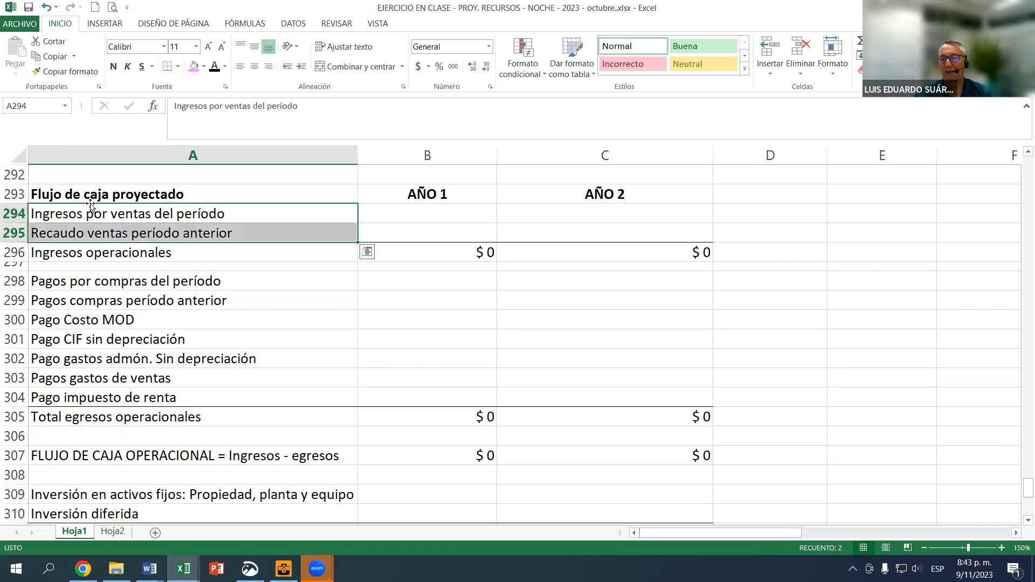
pyautogui.moveTo(111, 284); pyautogui.dragTo(122, 384)
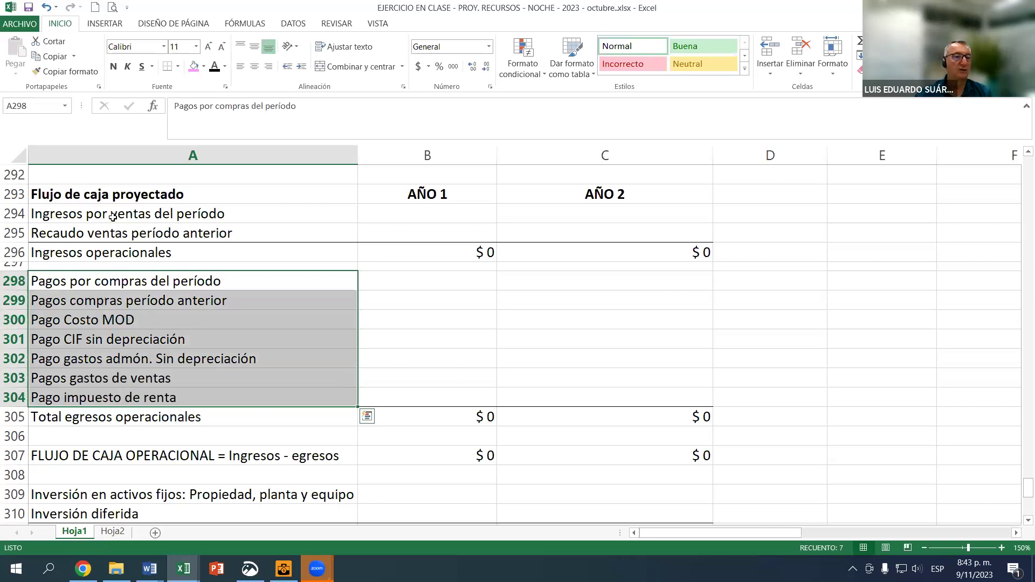
pyautogui.click(295, 219)
pyautogui.click(391, 216)
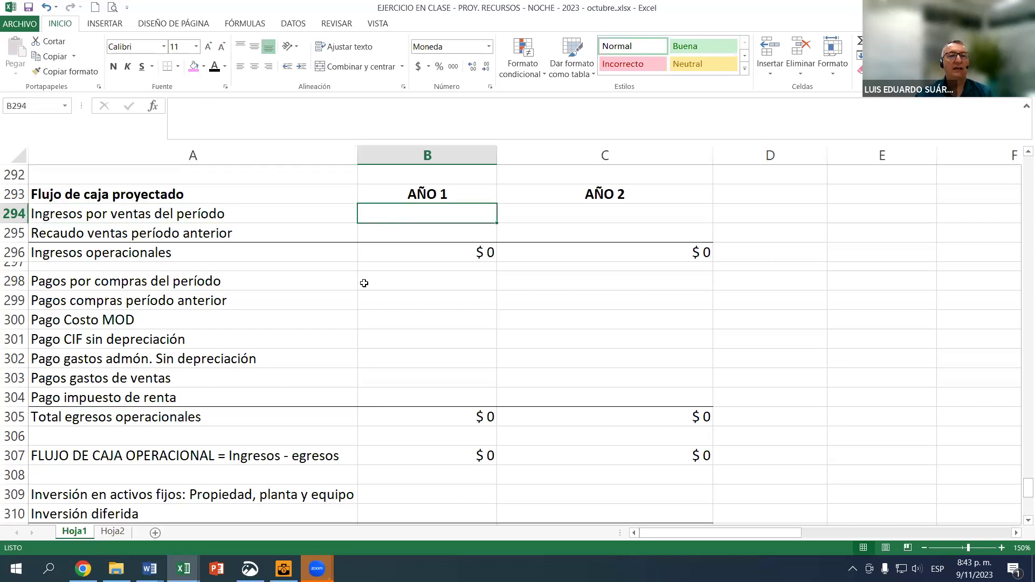
pyautogui.click(321, 287)
pyautogui.click(315, 307)
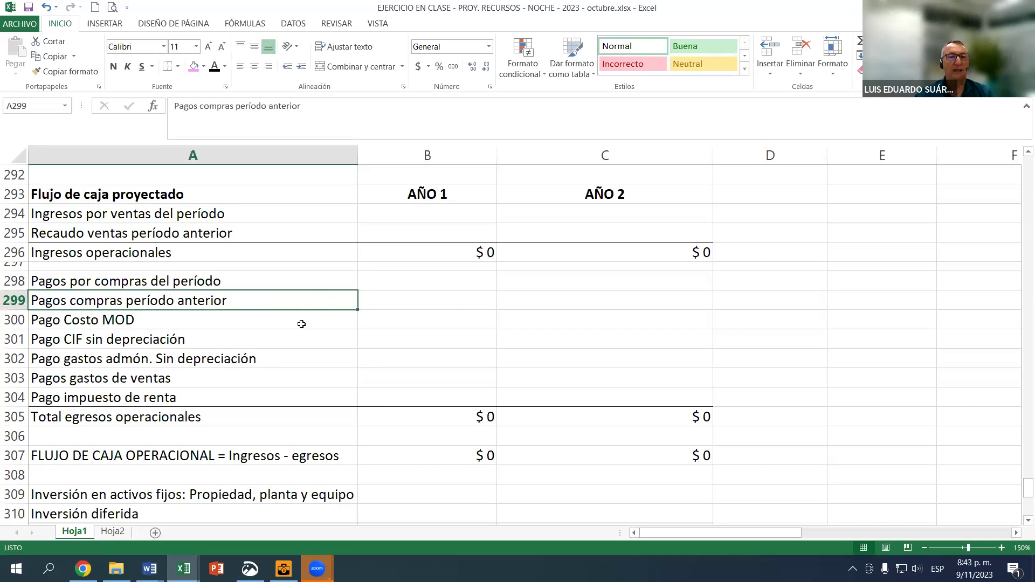
pyautogui.click(301, 322)
pyautogui.click(304, 338)
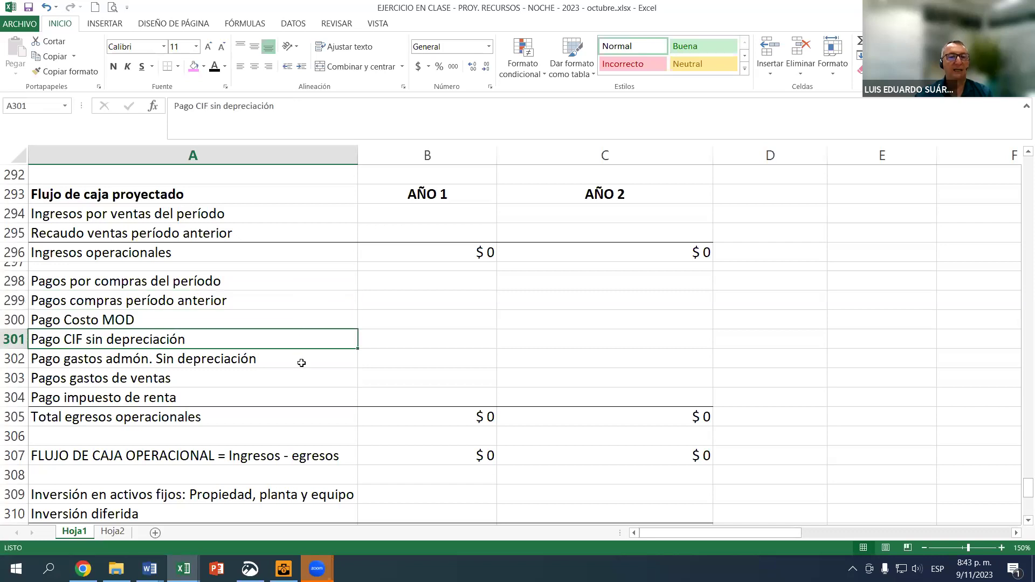
pyautogui.click(300, 361)
pyautogui.click(292, 378)
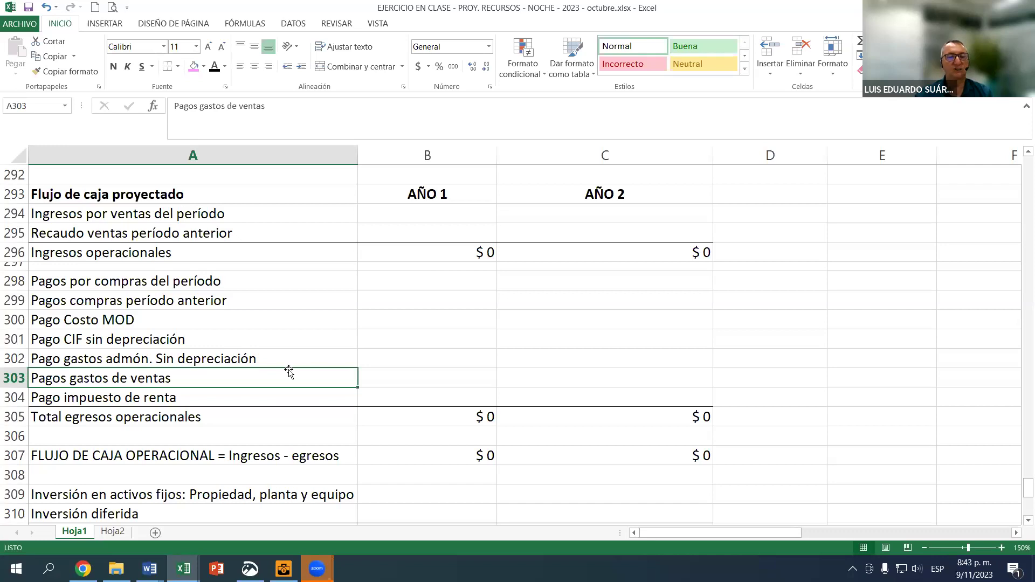
pyautogui.click(271, 397)
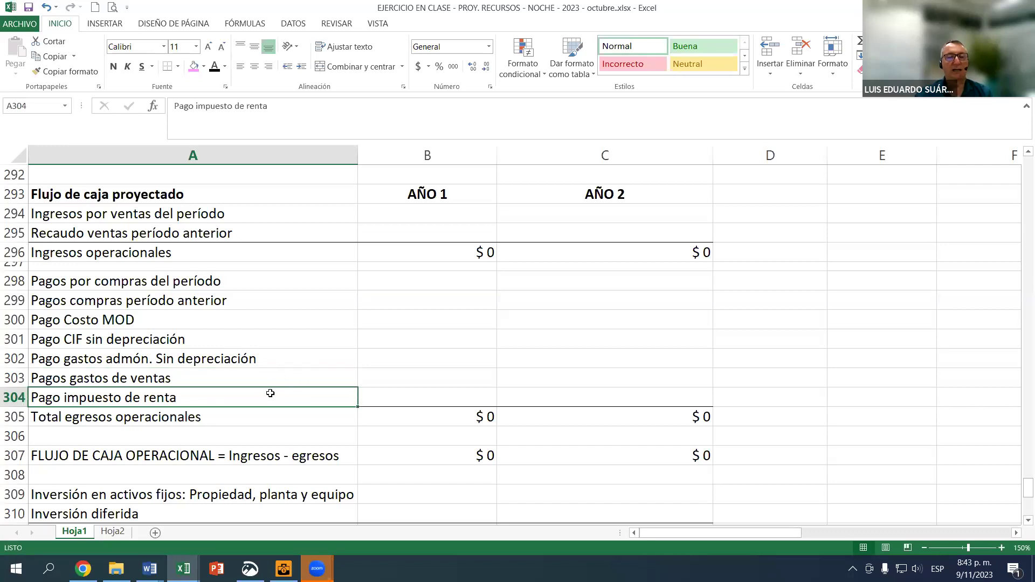
pyautogui.click(221, 417)
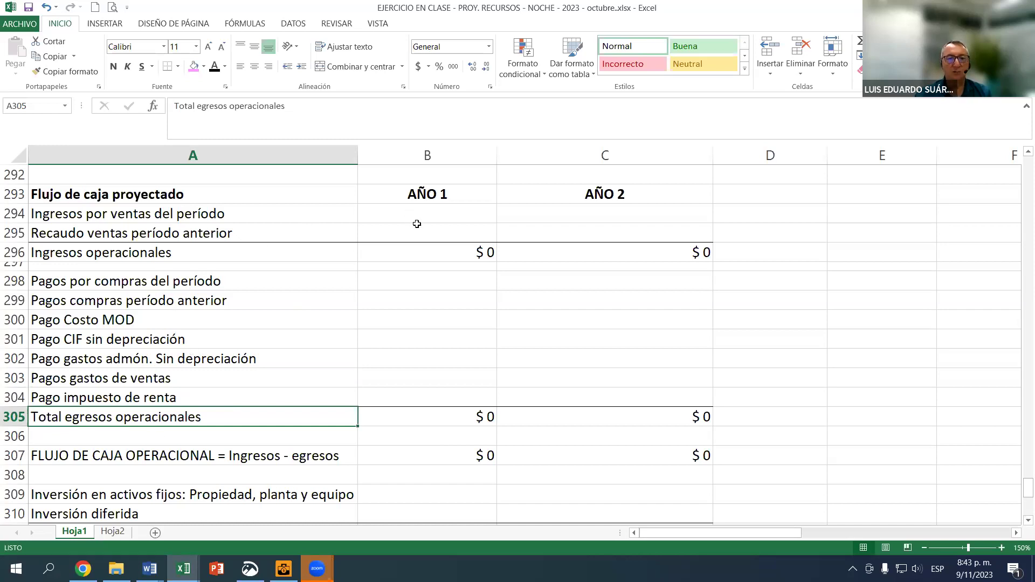
pyautogui.moveTo(417, 222); pyautogui.dragTo(418, 233)
pyautogui.moveTo(220, 285); pyautogui.dragTo(282, 357)
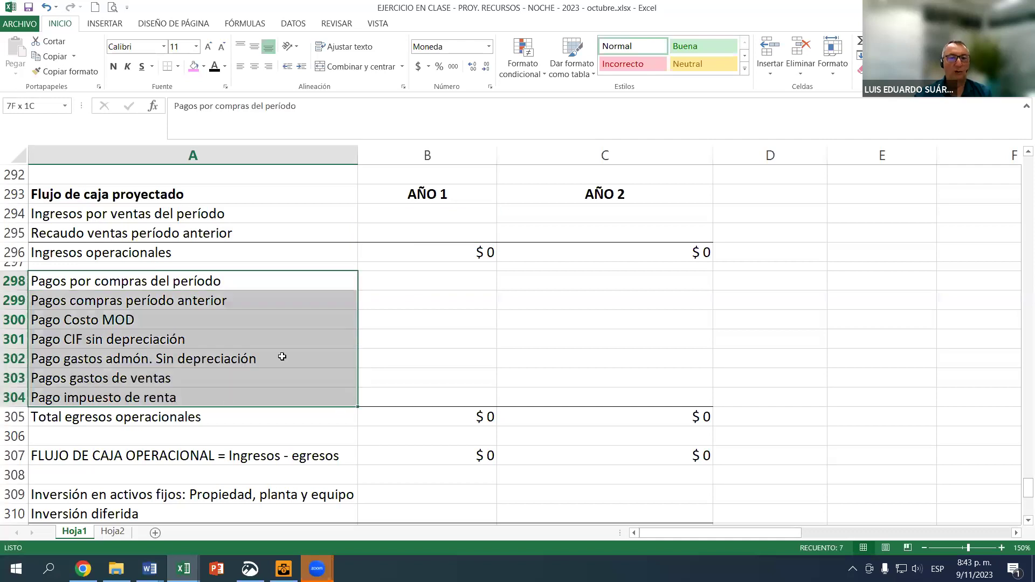
# Inspect the Año 1 Ventas formula in the Estado de resultados and look over the statement down to the projected cash flow.
pyautogui.scroll(3, 383, 309)
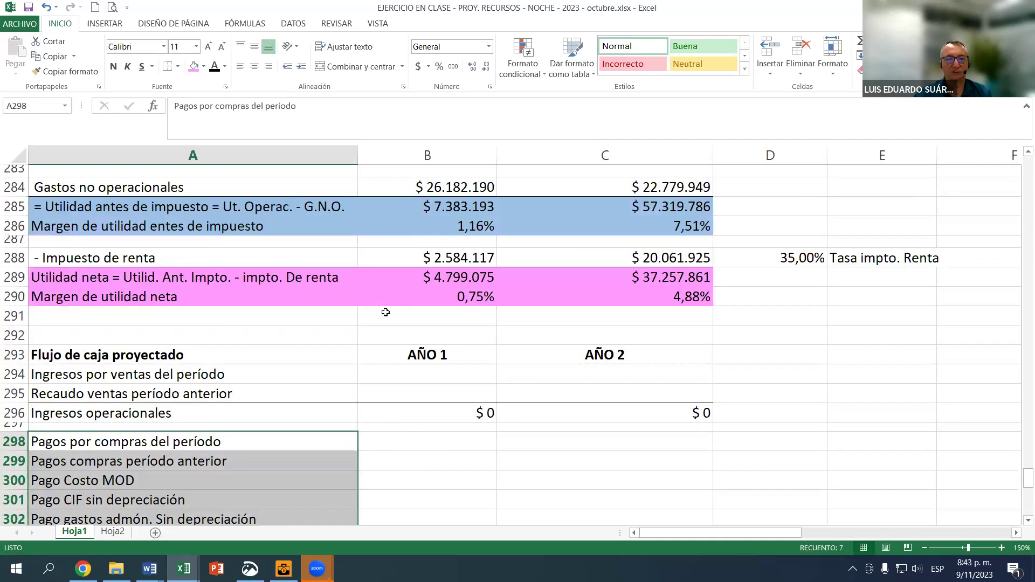
pyautogui.scroll(9, 355, 328)
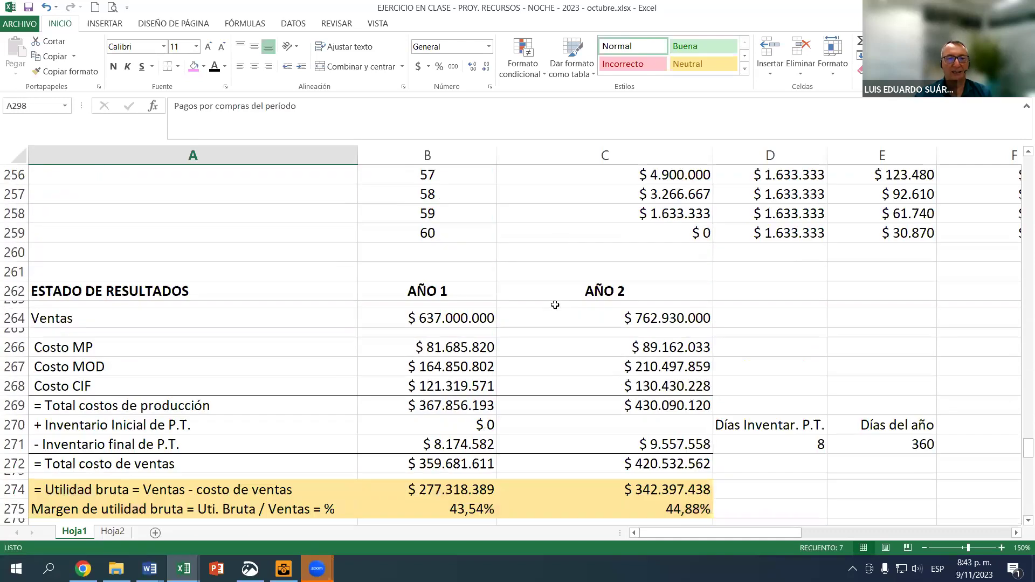
pyautogui.click(456, 315)
pyautogui.scroll(-1, 435, 372)
pyautogui.scroll(-2, 435, 353)
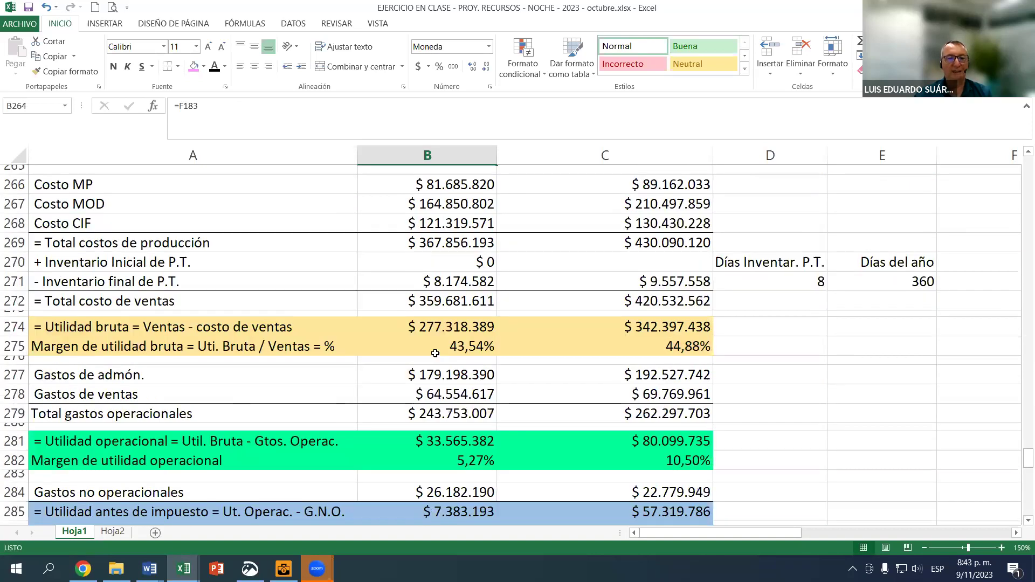
pyautogui.scroll(-4, 435, 354)
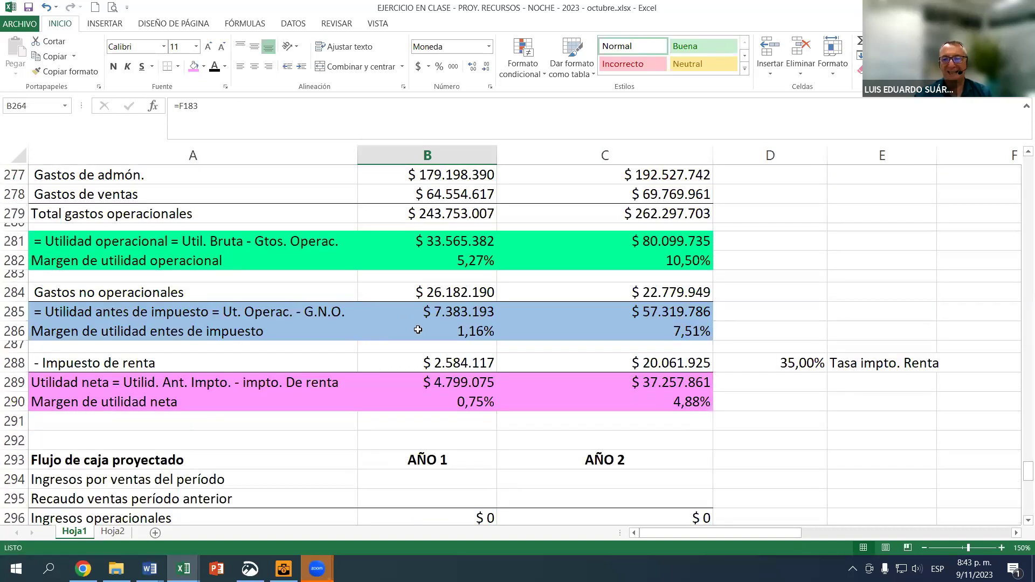
pyautogui.scroll(-4, 275, 309)
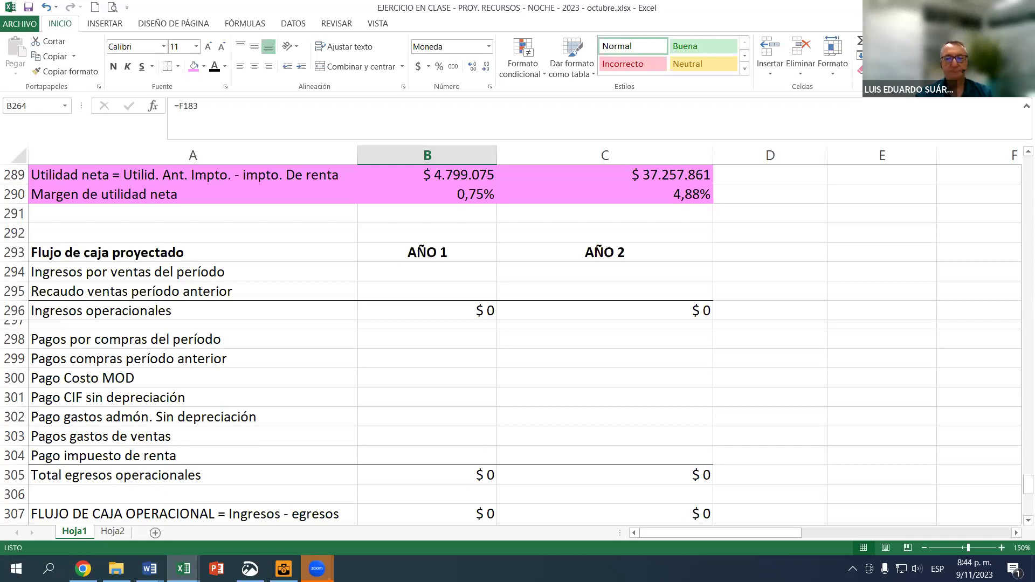
# Link the Año 1 Ingresos por ventas del período in B294 to the income statement's Ventas with =B264.
pyautogui.moveTo(736, 535); pyautogui.dragTo(705, 540)
pyautogui.click(425, 271)
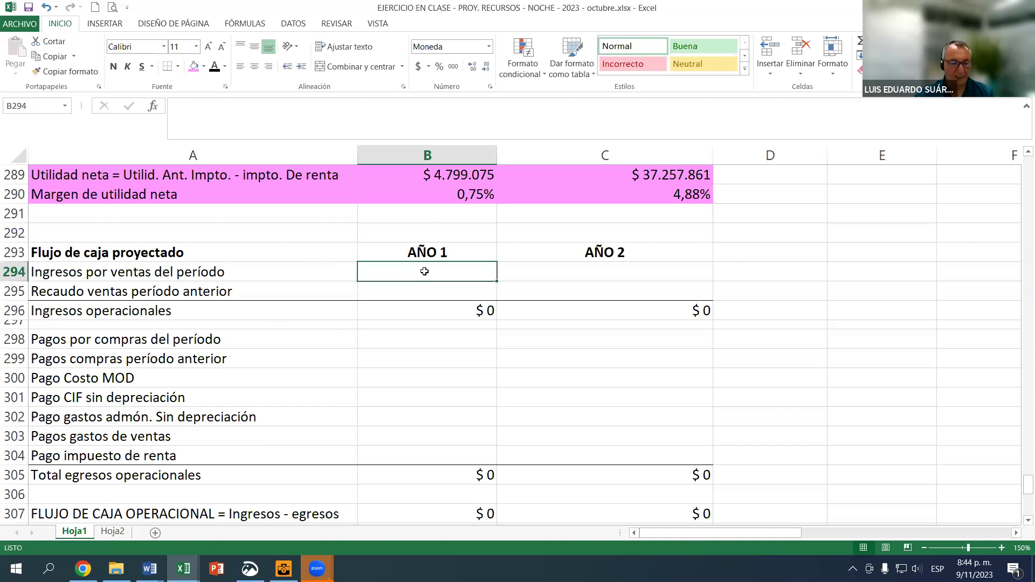
pyautogui.write('=')
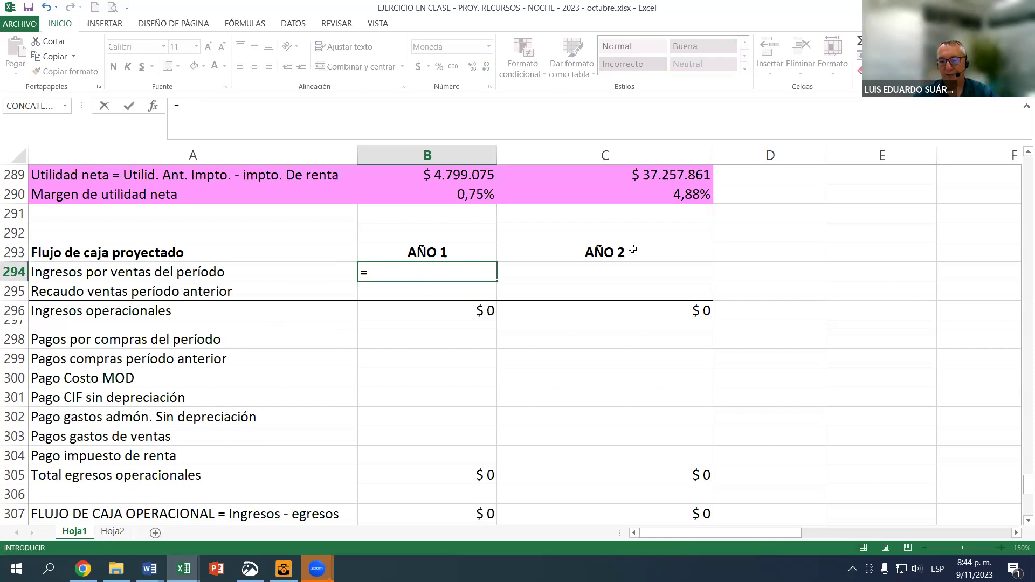
pyautogui.scroll(4, 641, 257)
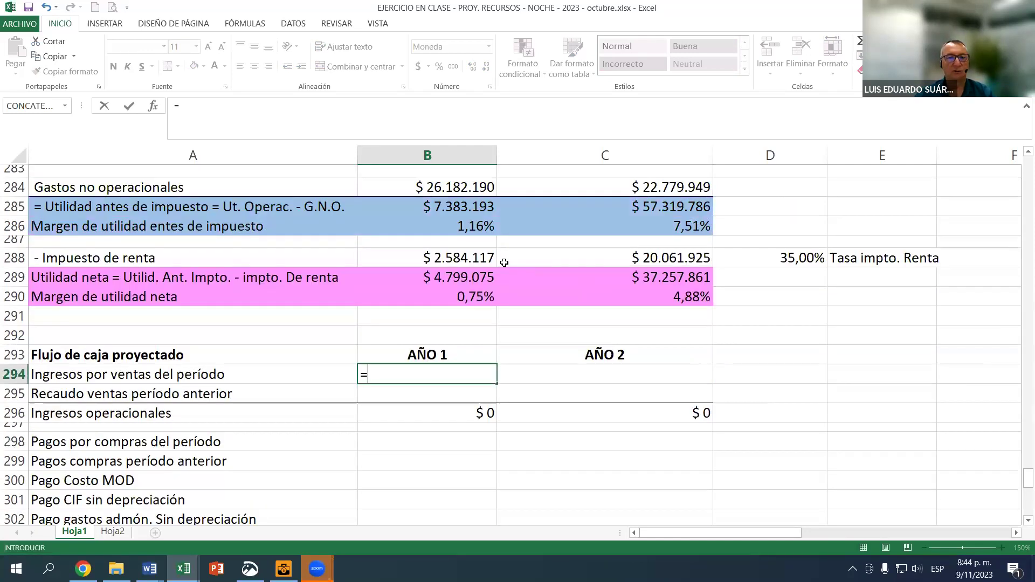
pyautogui.scroll(2, 509, 264)
pyautogui.scroll(2, 510, 265)
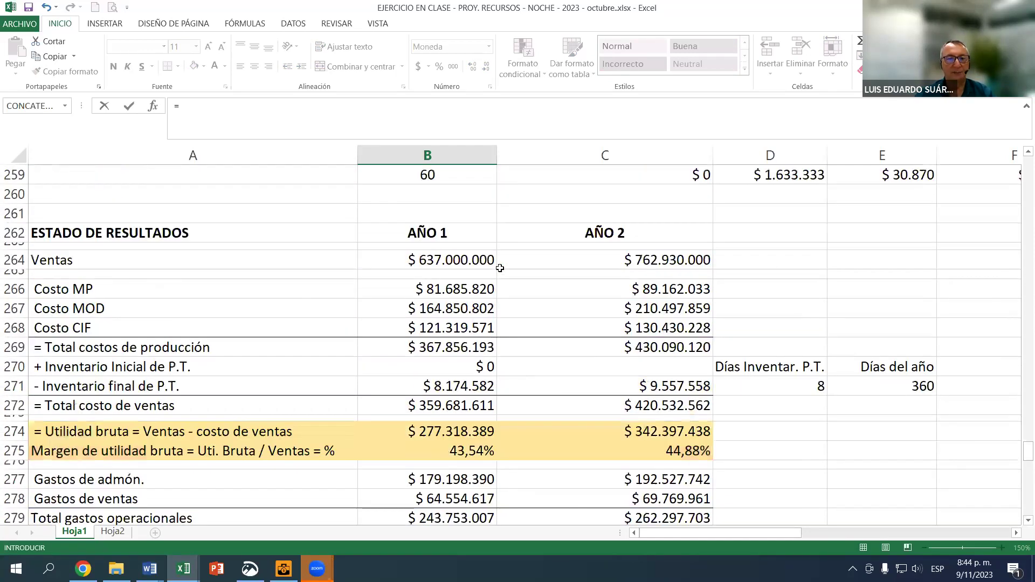
pyautogui.click(467, 259)
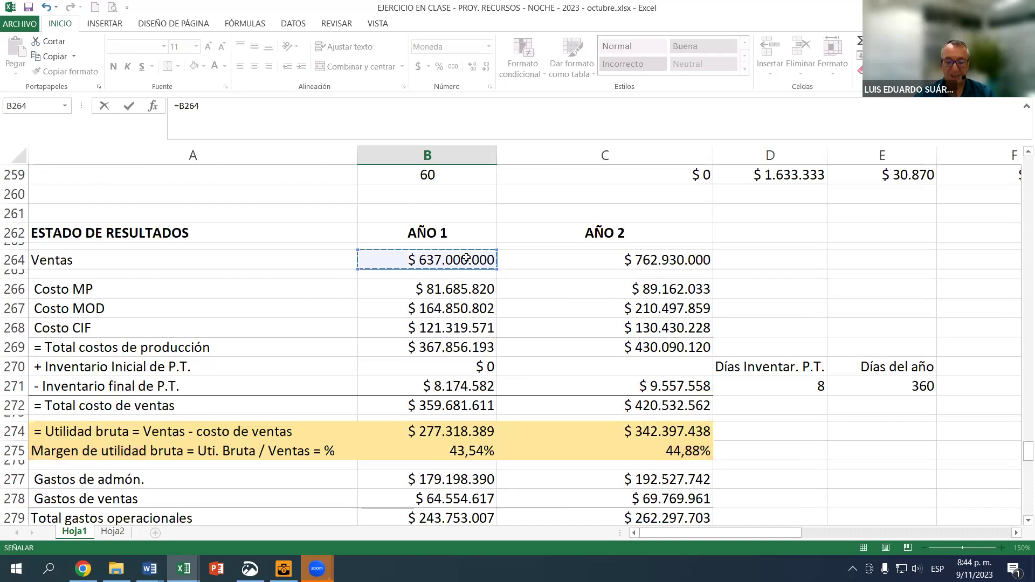
pyautogui.press('Return')
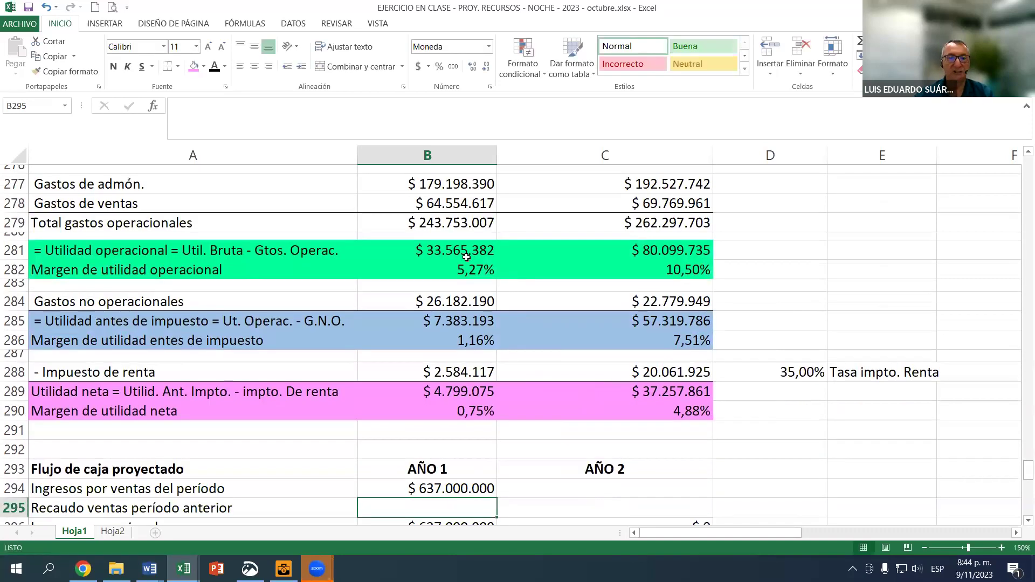
# Trace the Año 1 sales income in B294 to its source, the Ventas cell B264 of the Estado de resultados.
pyautogui.click(457, 489)
pyautogui.scroll(6, 456, 491)
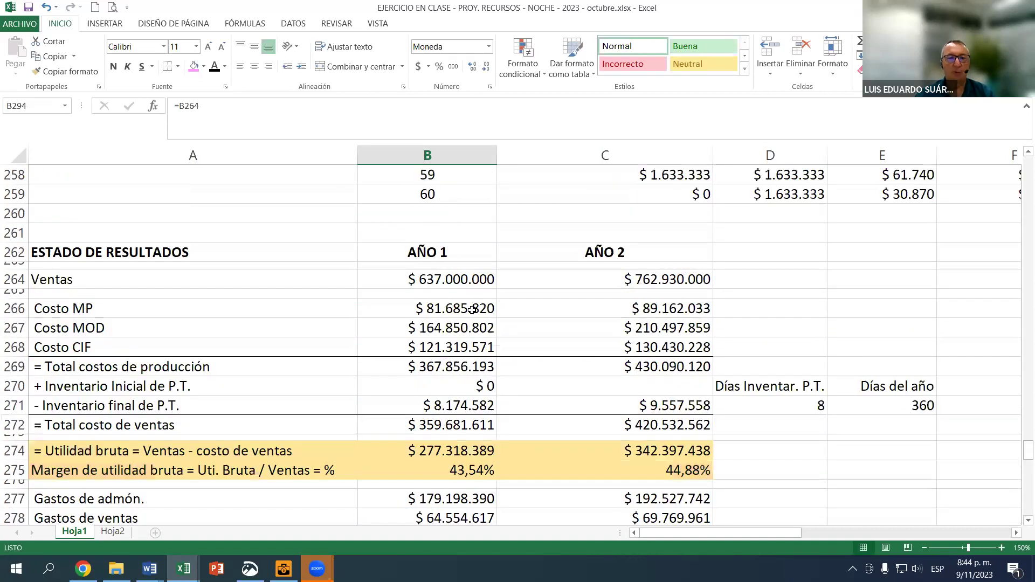
pyautogui.click(449, 274)
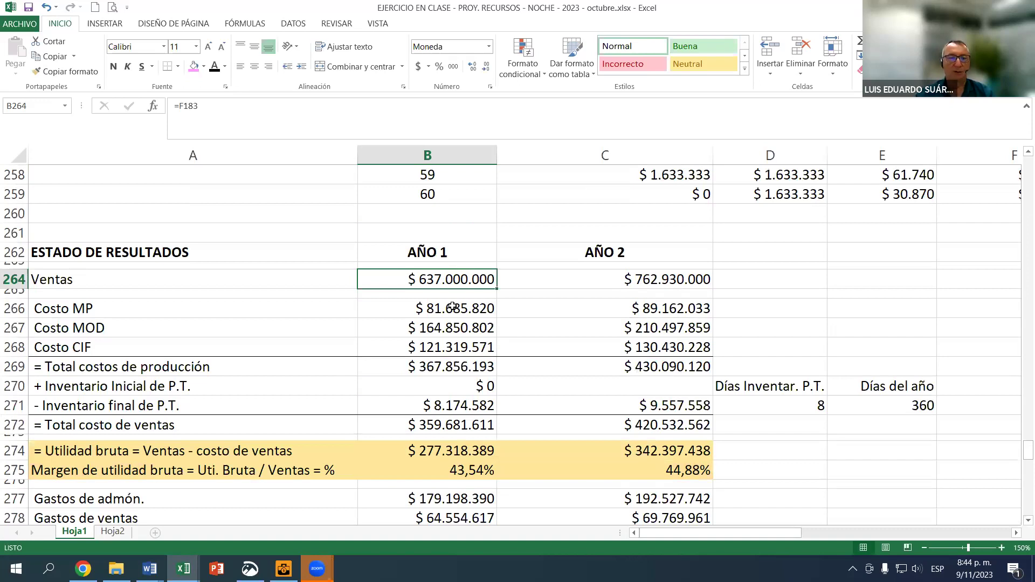
pyautogui.scroll(-6, 452, 306)
# Extend the Año 1 Ingresos por ventas del período formula in B294 to subtract the year 1 sales value in F183, giving =B264-F183.
pyautogui.click(448, 479)
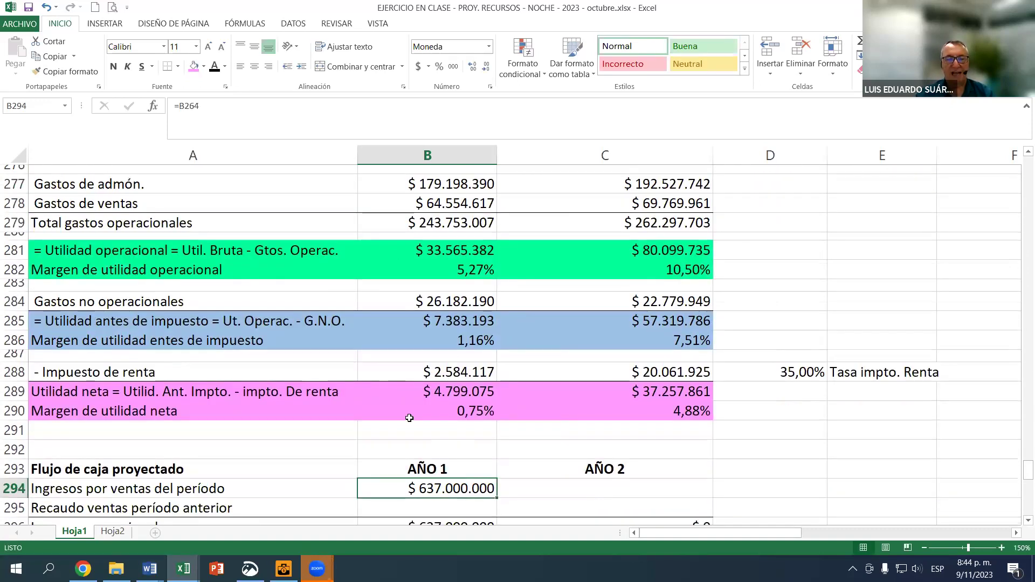
pyautogui.doubleClick(455, 488)
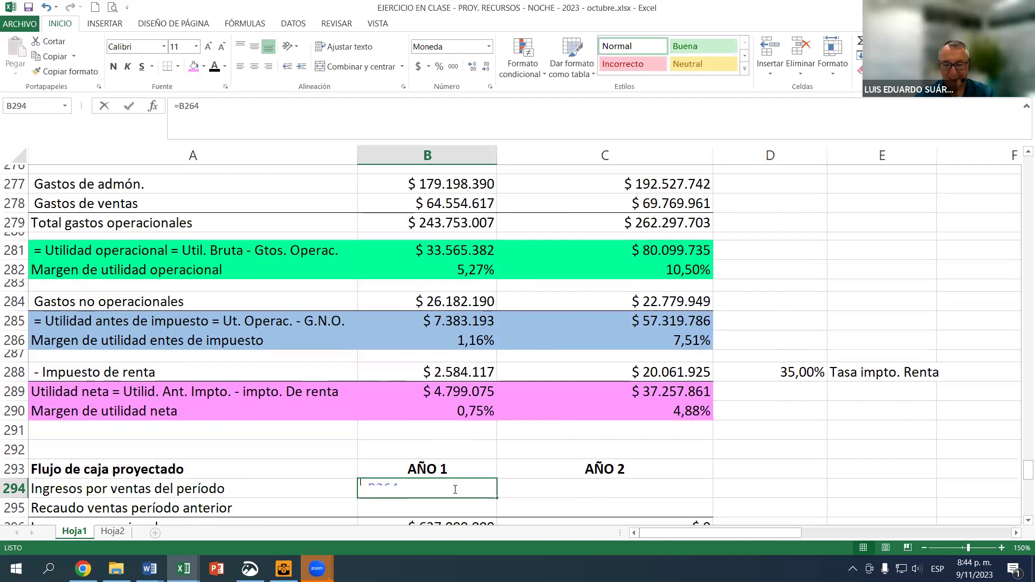
pyautogui.write('-')
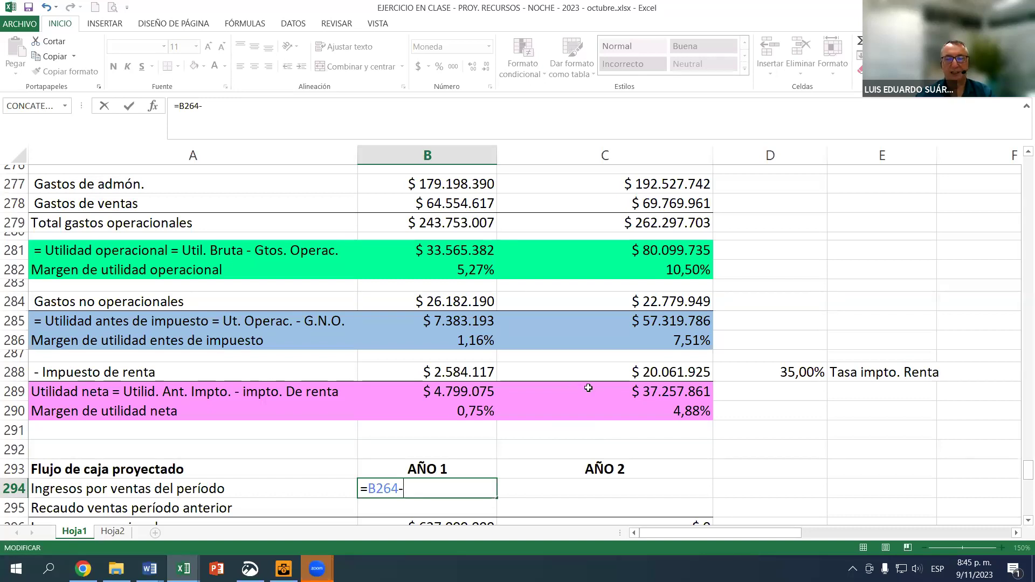
pyautogui.scroll(5, 616, 389)
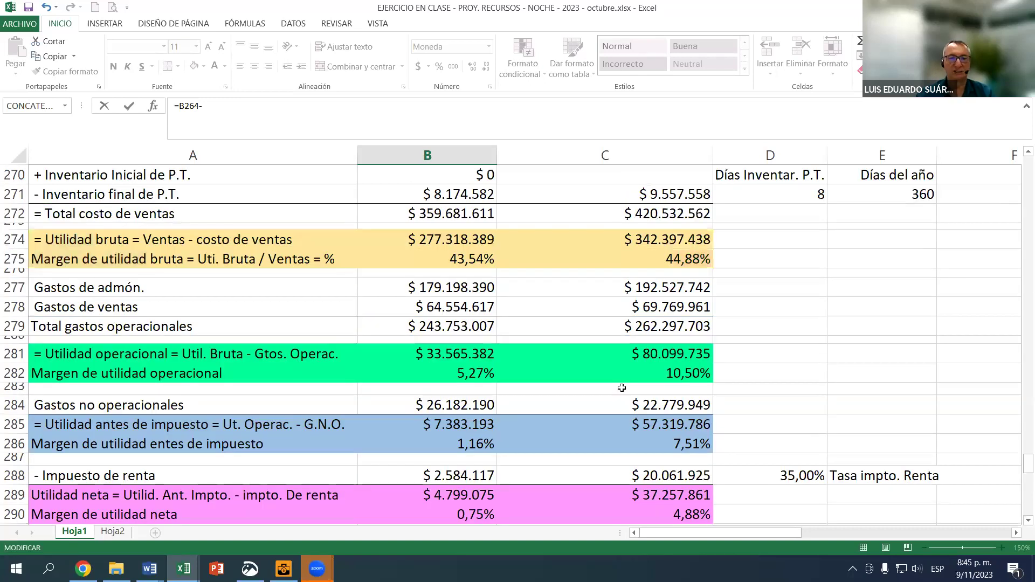
pyautogui.scroll(17, 617, 390)
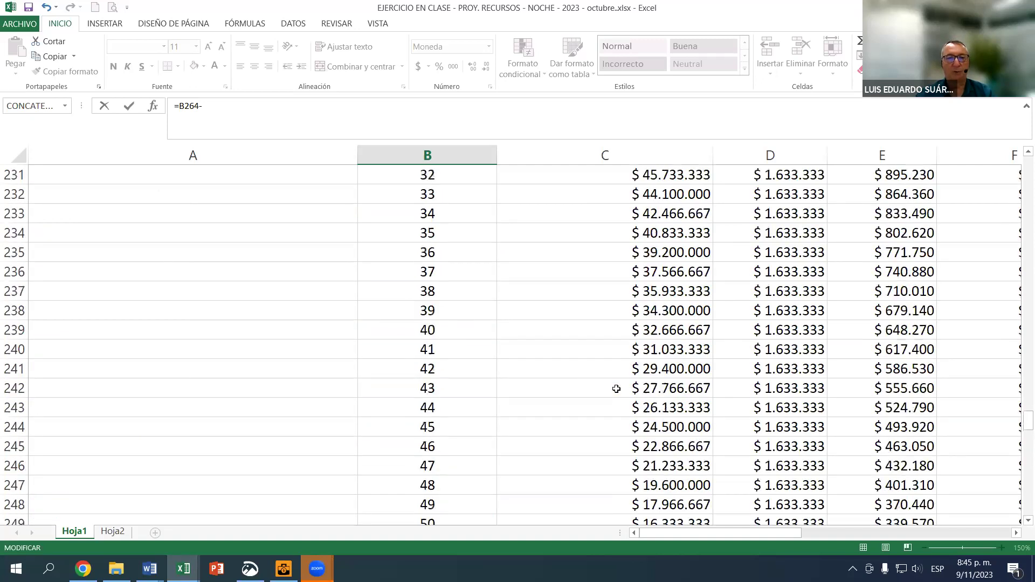
pyautogui.scroll(10, 616, 389)
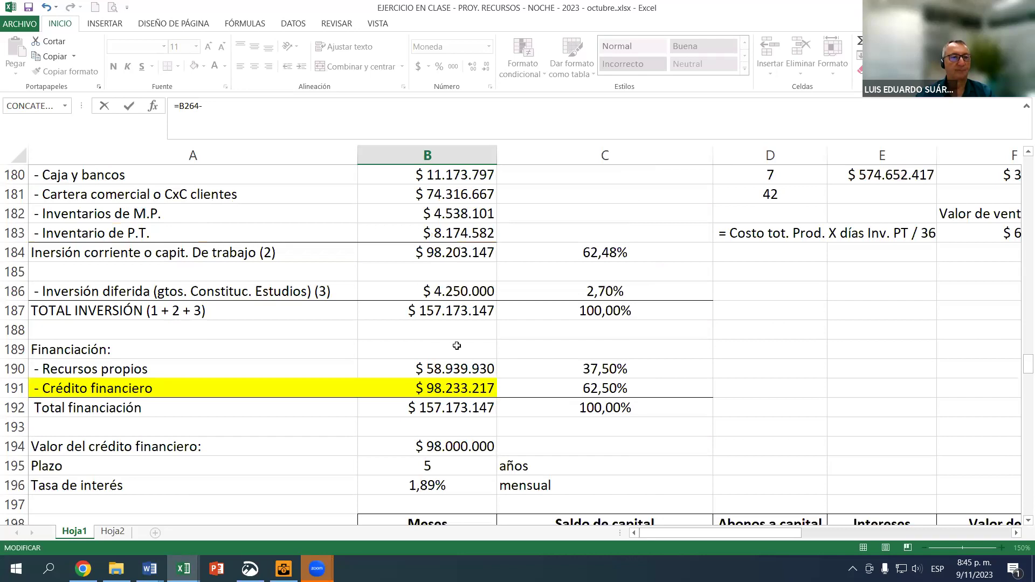
pyautogui.scroll(1, 455, 346)
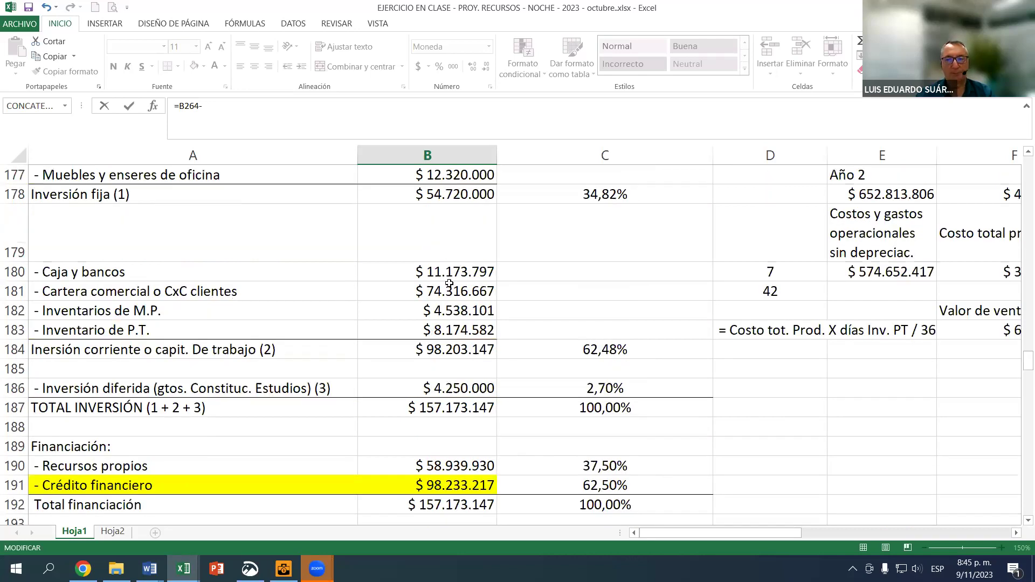
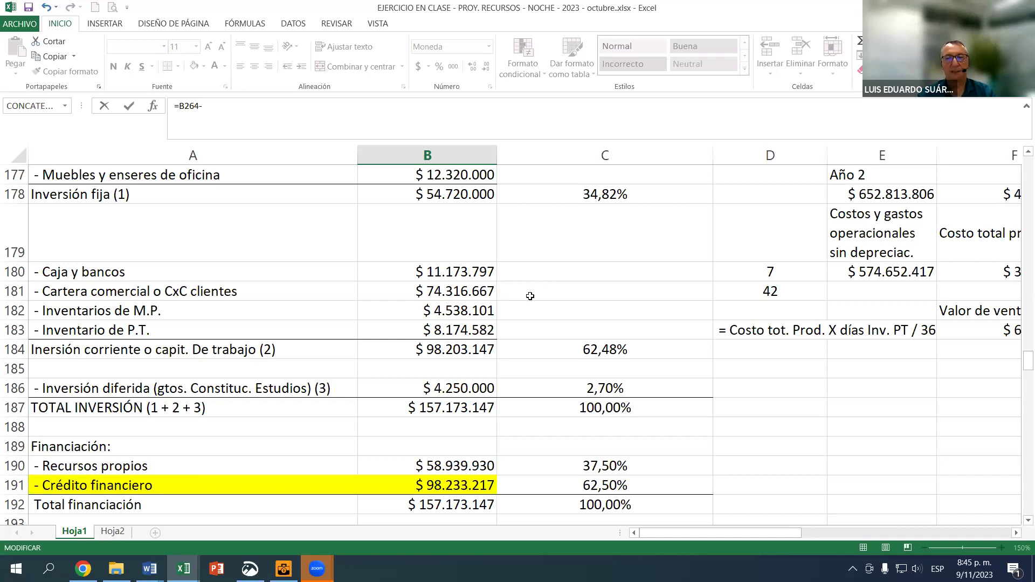
pyautogui.moveTo(742, 531); pyautogui.dragTo(806, 534)
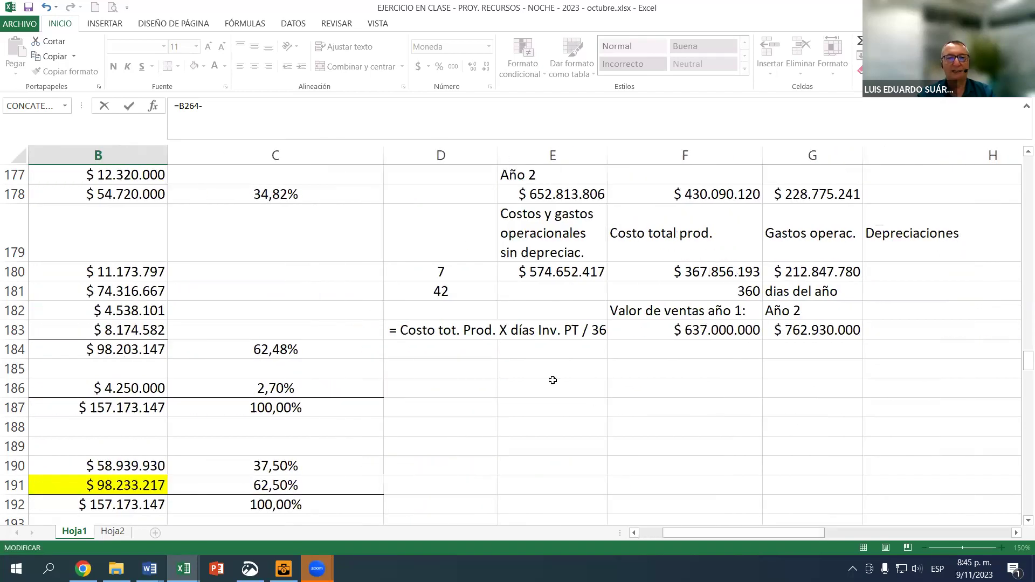
pyautogui.click(1019, 533)
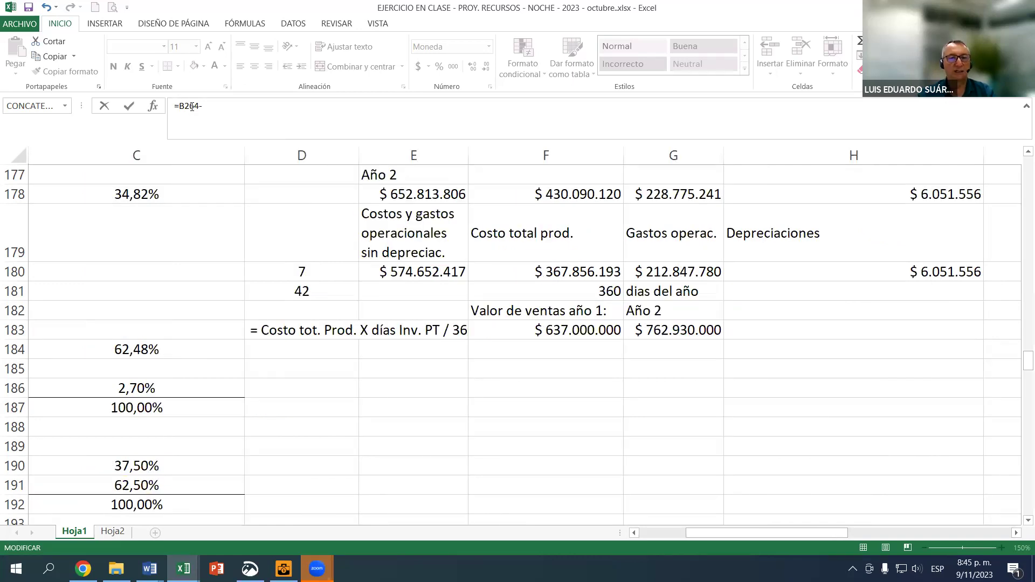
pyautogui.click(574, 335)
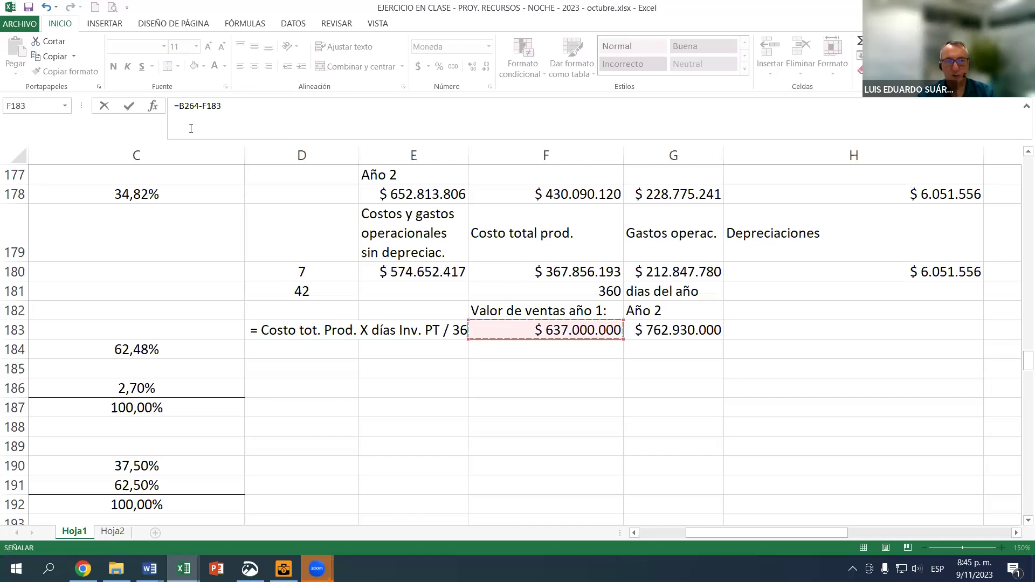
pyautogui.press('Return')
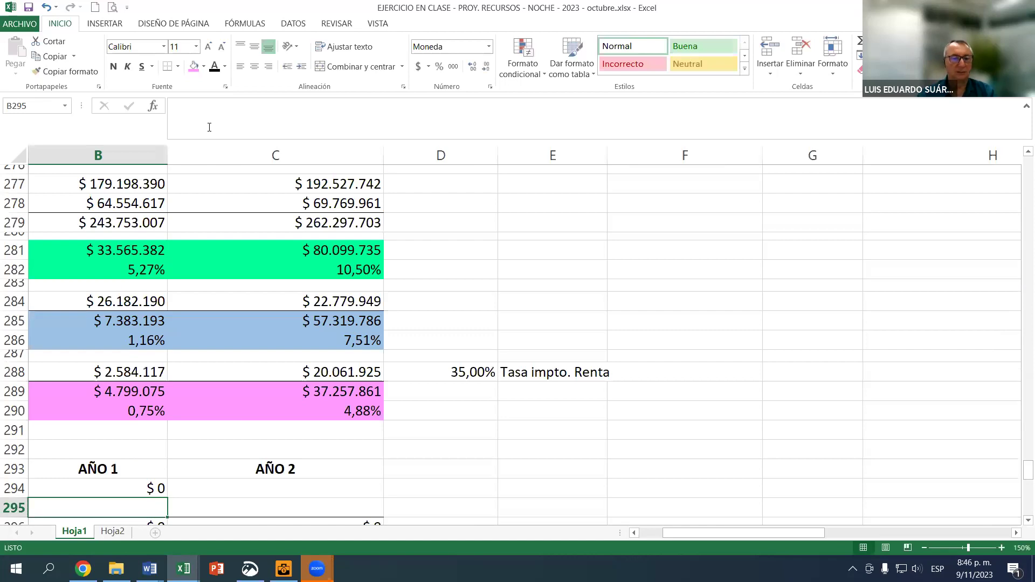
# Review B294 against its Ventas source in B264 and multiply F183 in its formula by the receivables days as the absolute reference $D$181.
pyautogui.click(130, 490)
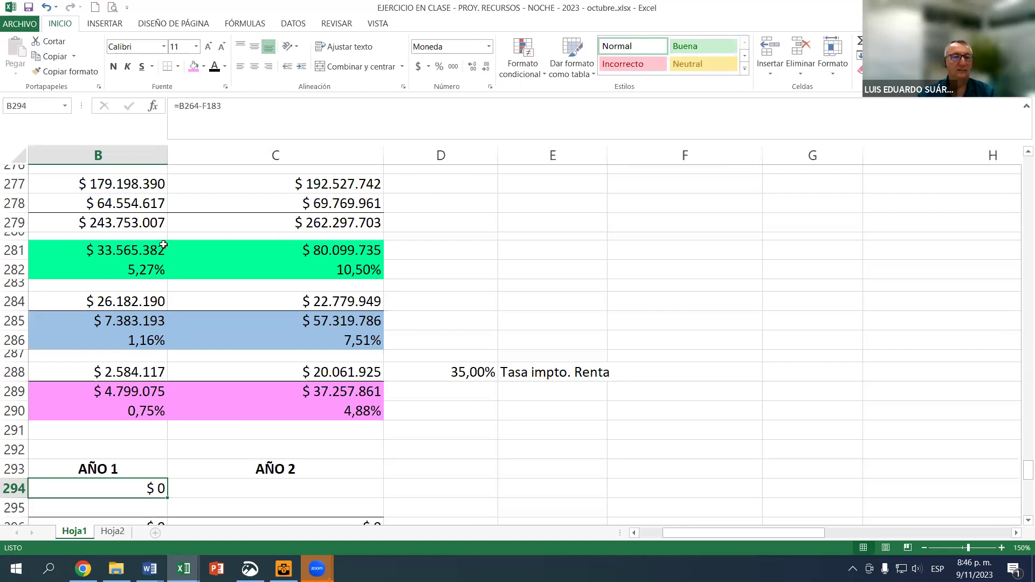
pyautogui.scroll(6, 172, 253)
pyautogui.click(147, 273)
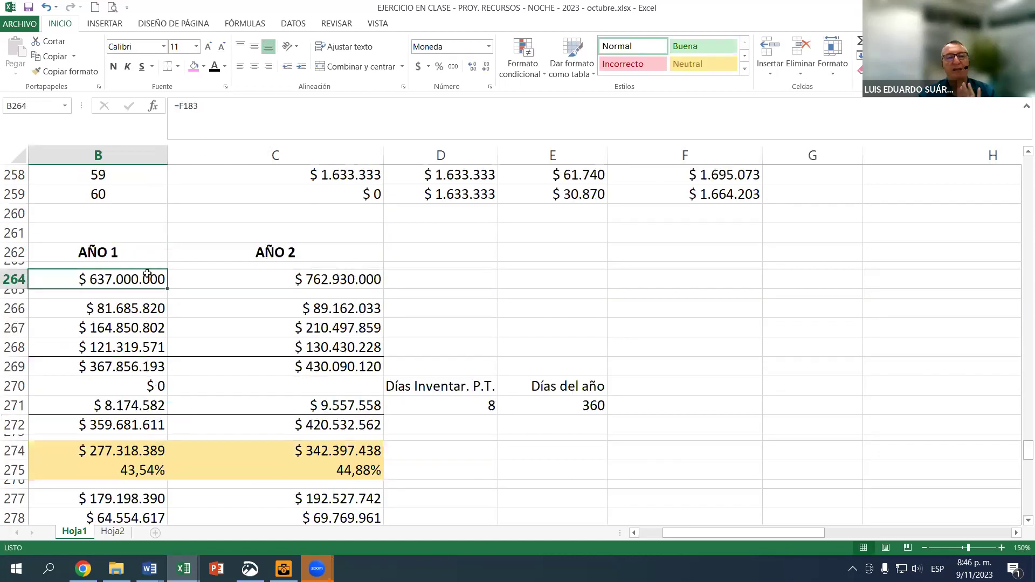
pyautogui.scroll(-5, 248, 318)
pyautogui.scroll(-2, 259, 334)
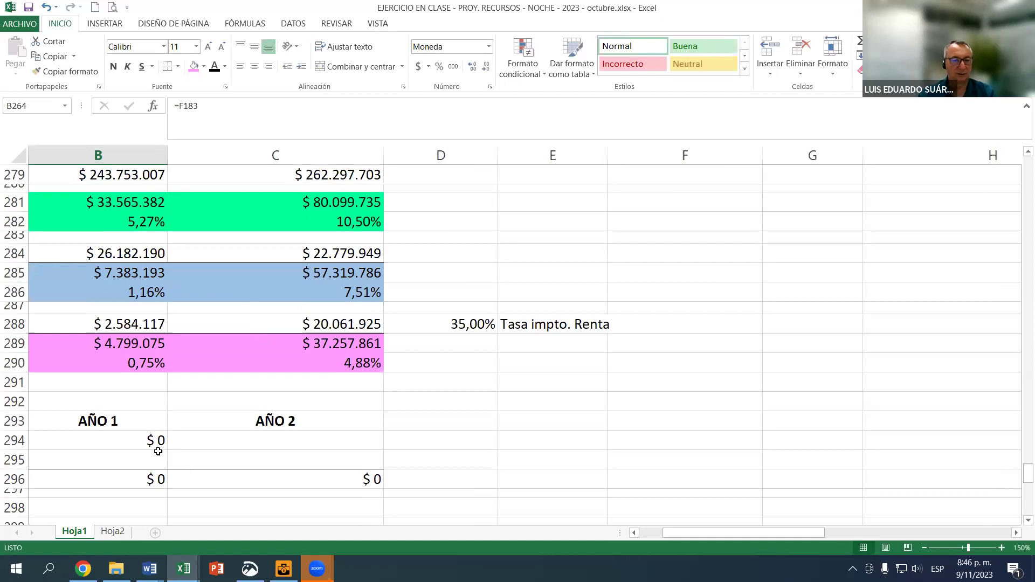
pyautogui.click(142, 441)
pyautogui.doubleClick(141, 441)
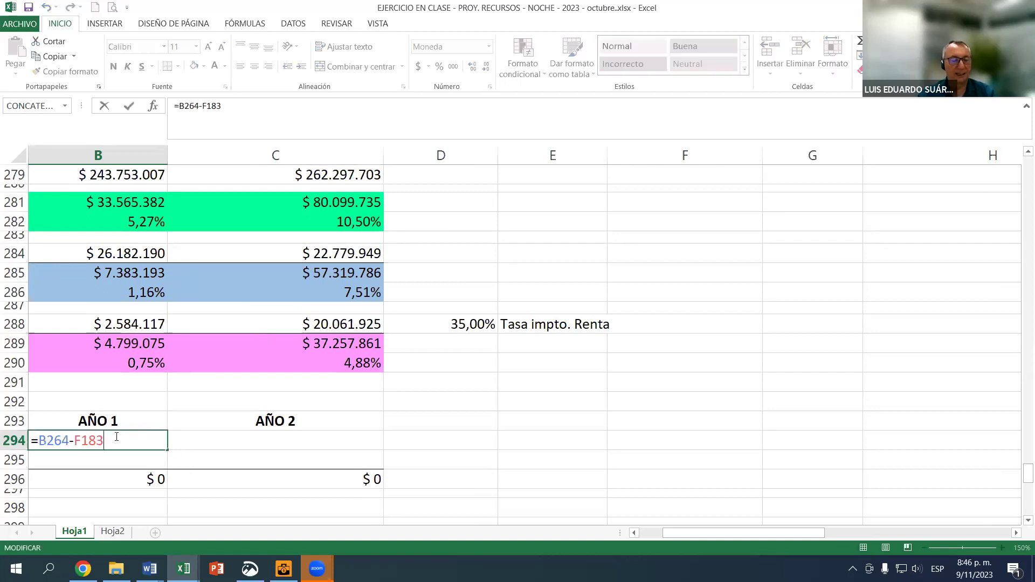
pyautogui.write('*')
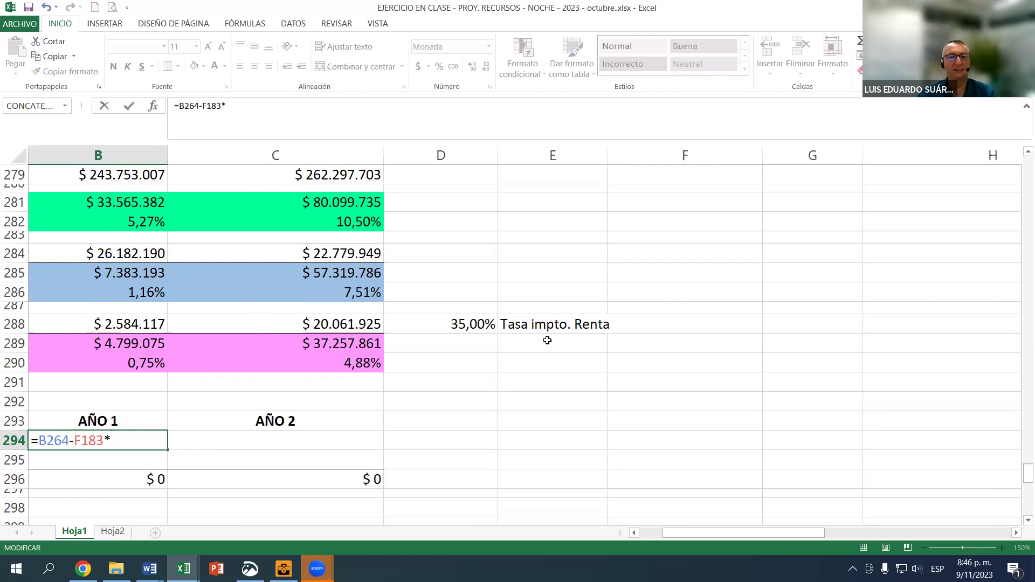
pyautogui.scroll(4, 545, 341)
pyautogui.scroll(20, 545, 341)
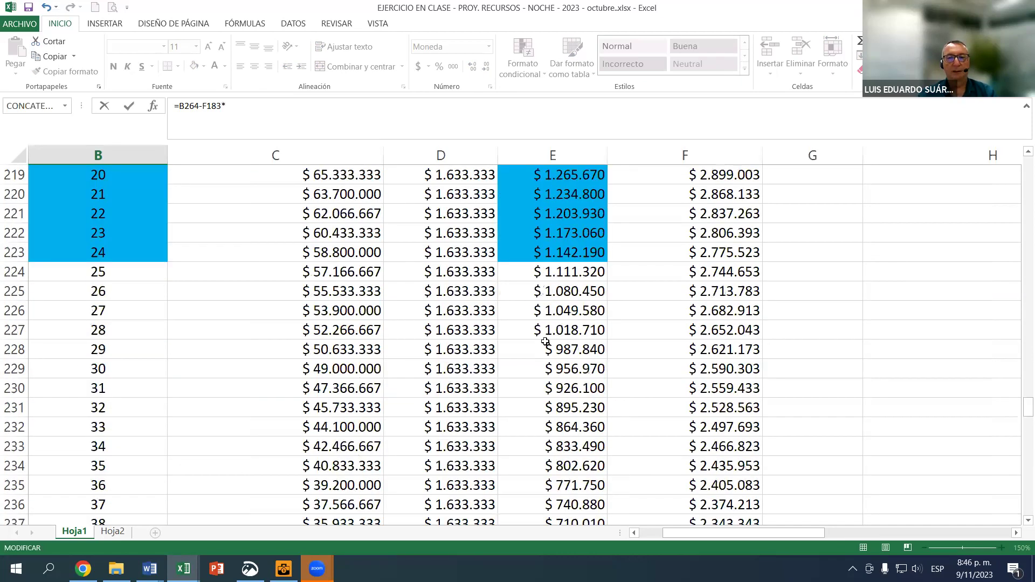
pyautogui.scroll(4, 545, 341)
pyautogui.scroll(6, 545, 341)
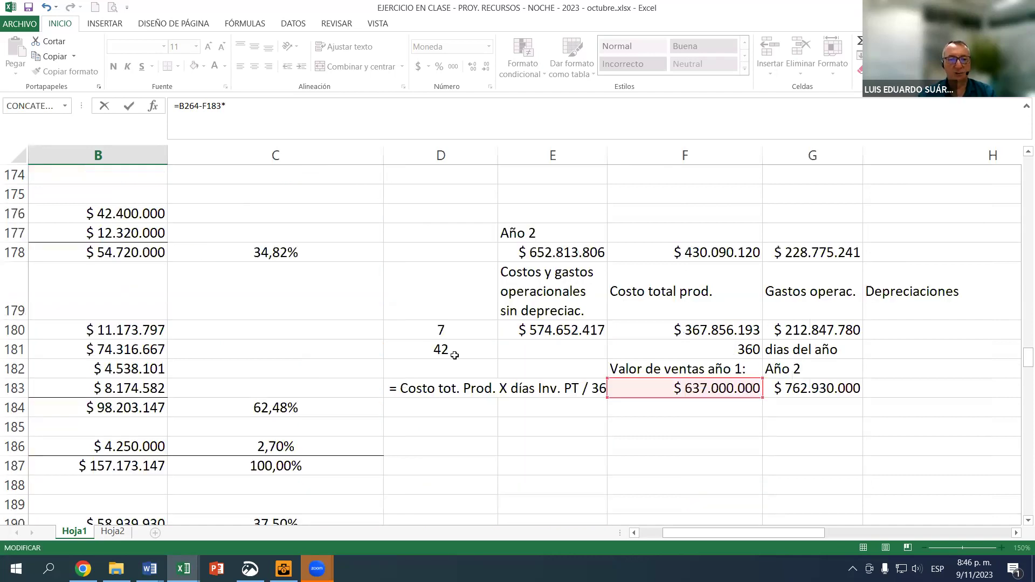
pyautogui.press('F2')
pyautogui.click(457, 350)
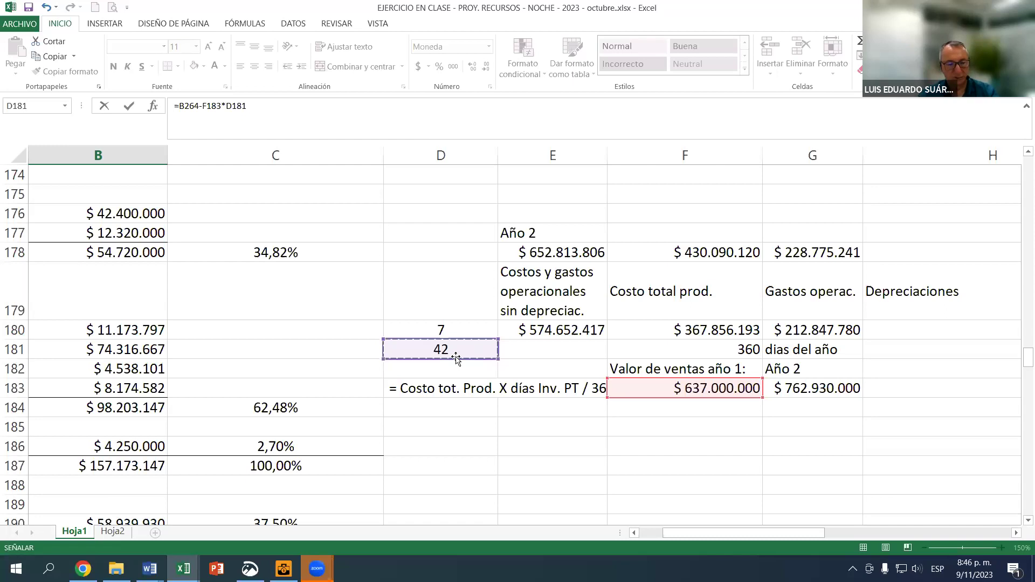
pyautogui.press('F4')
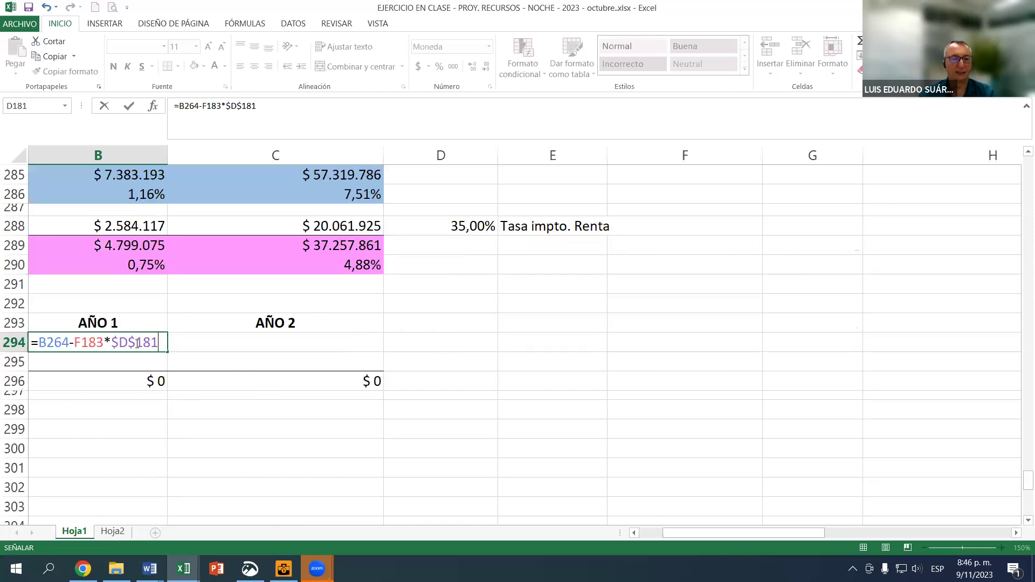
# Divide the product in the B294 formula by the Días del año cell, using the absolute reference $E$271.
pyautogui.write('/')
pyautogui.scroll(3, 506, 330)
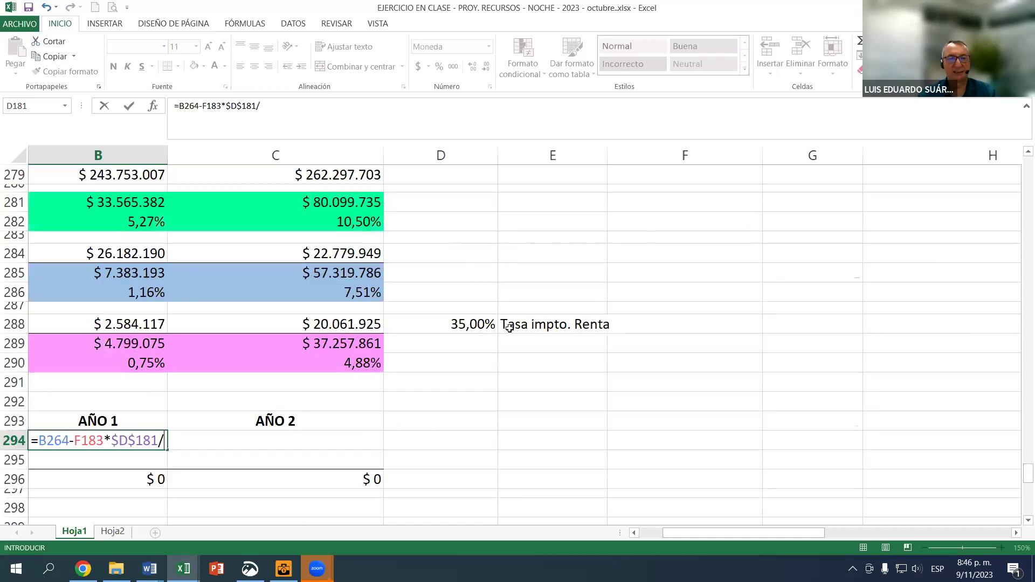
pyautogui.scroll(6, 506, 330)
pyautogui.scroll(-1, 539, 348)
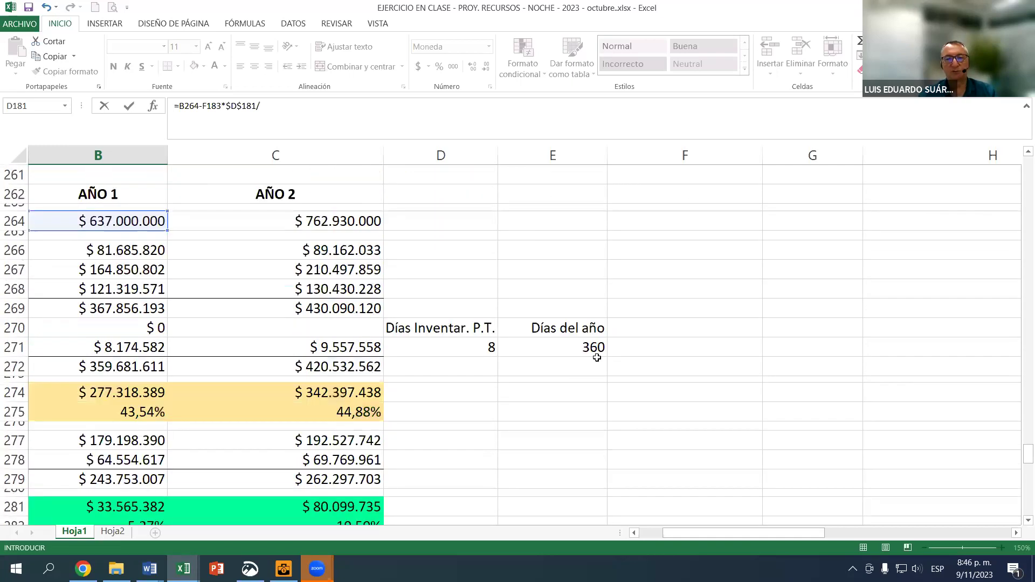
pyautogui.click(589, 346)
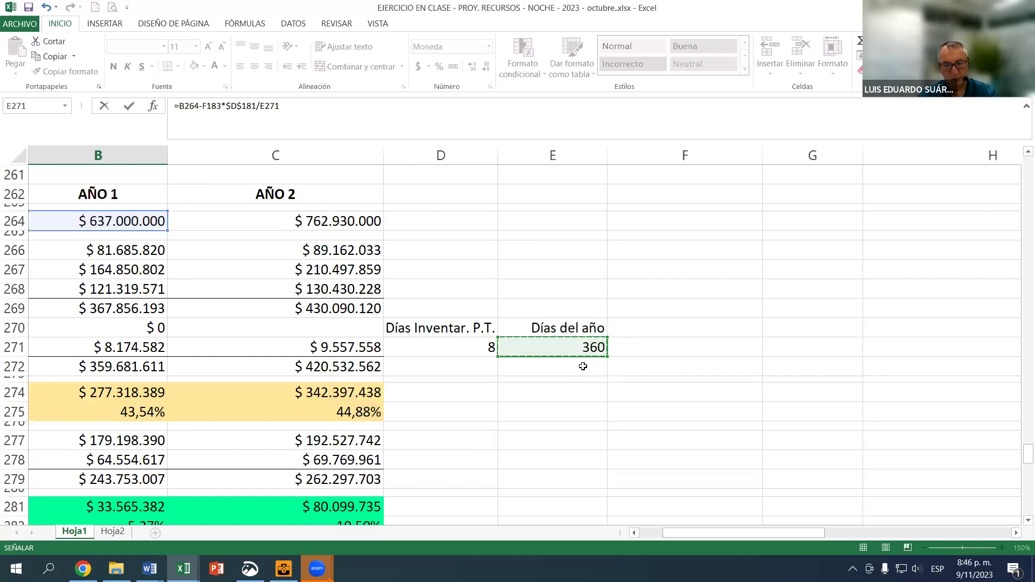
pyautogui.press('F4')
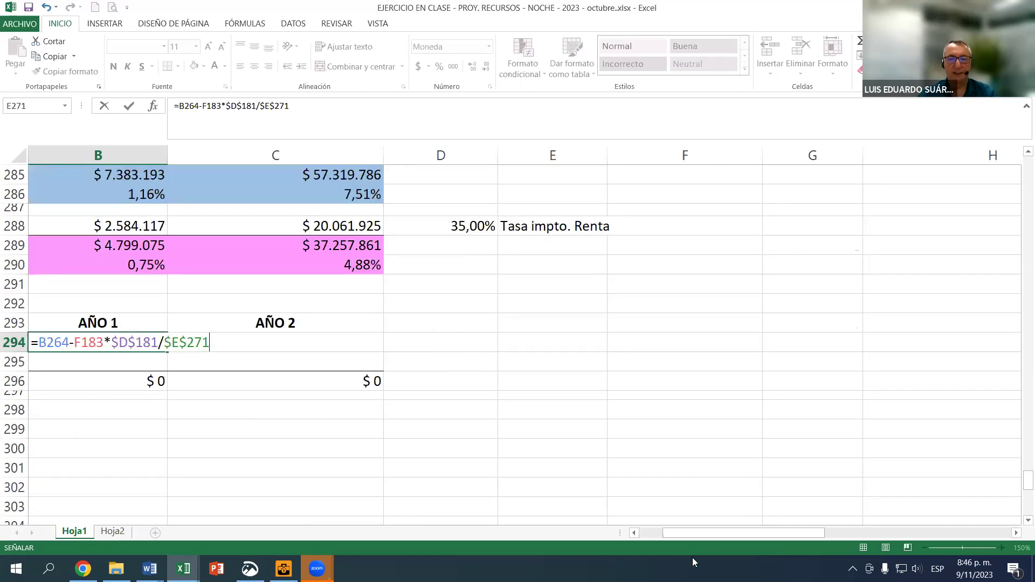
# Enclose the receivables term of the B294 formula in parentheses and enter it as =B264-(F183*$D$181/$E$271).
pyautogui.click(661, 536)
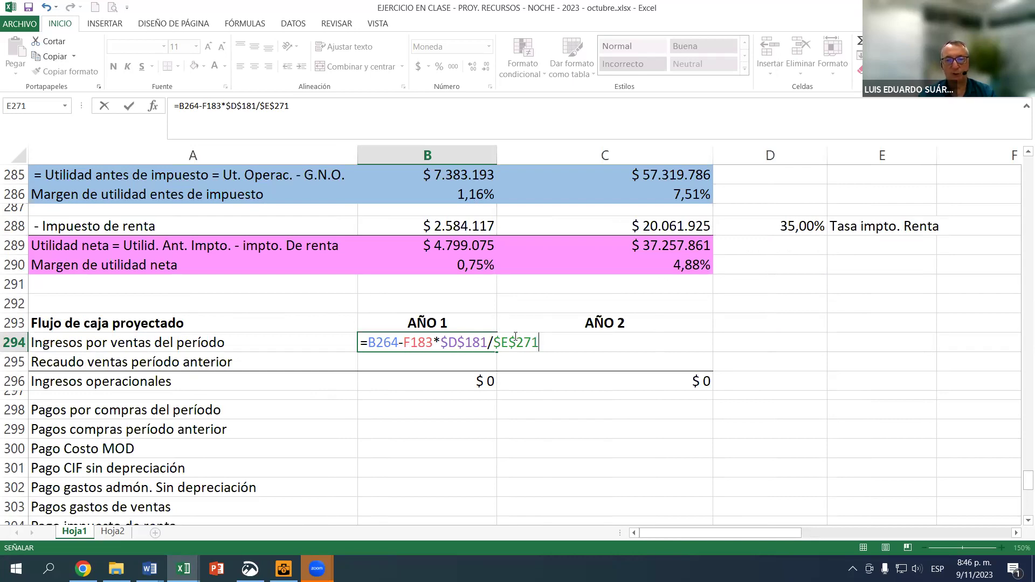
pyautogui.click(405, 343)
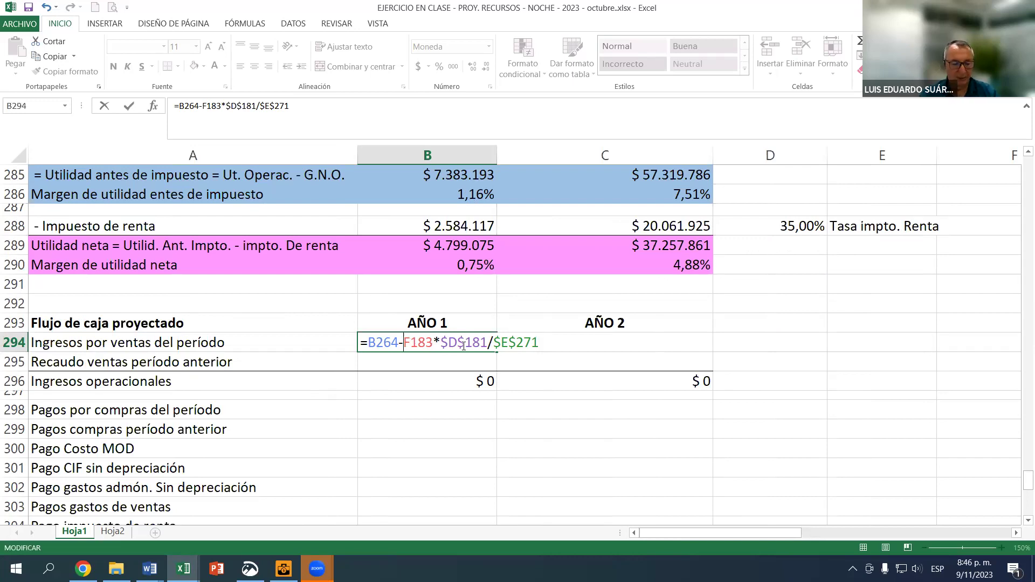
pyautogui.write('(')
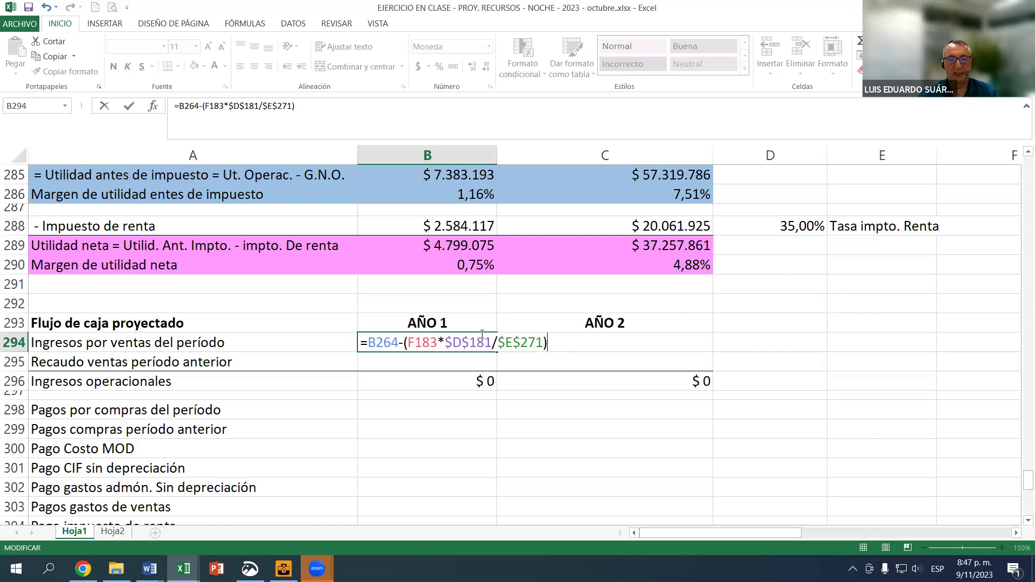
pyautogui.scroll(9, 480, 283)
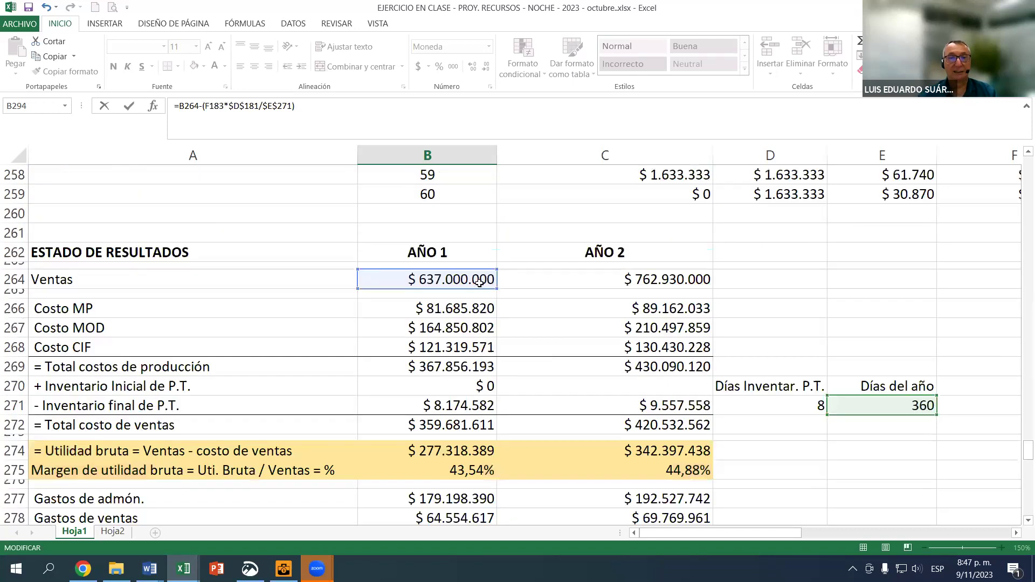
pyautogui.scroll(-6, 463, 318)
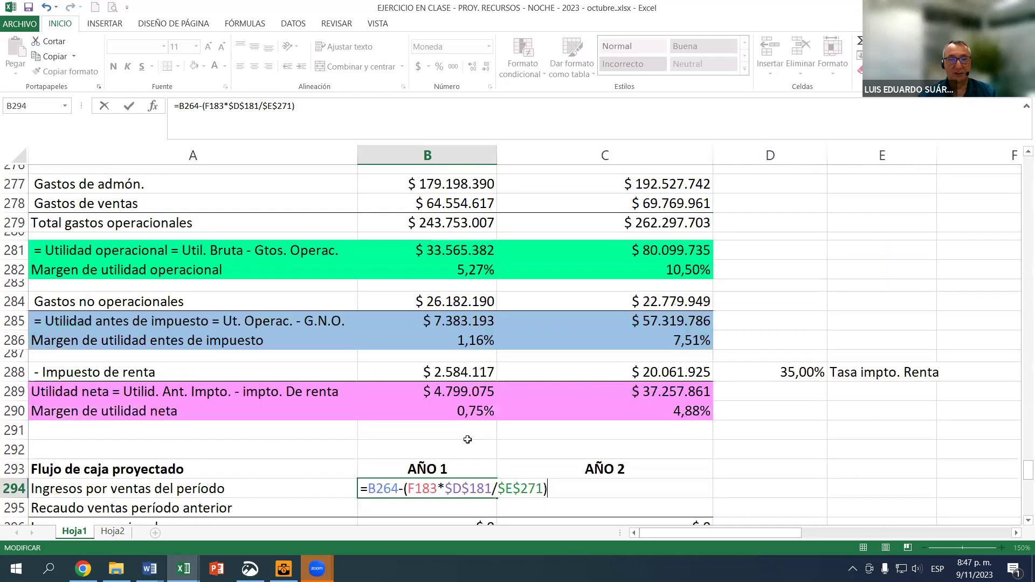
pyautogui.scroll(-2, 468, 440)
pyautogui.press('Return')
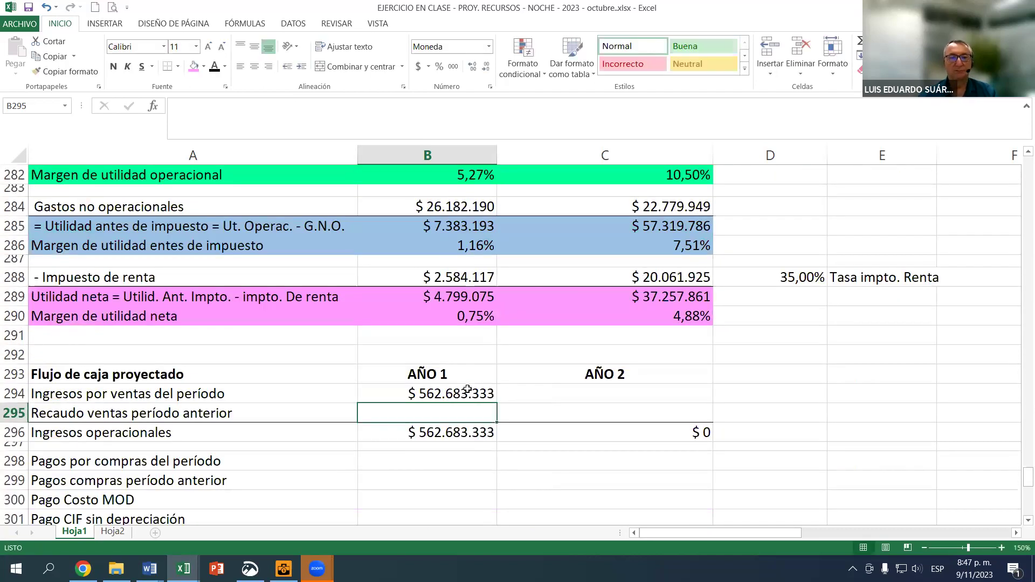
# Copy the Ingresos por ventas del período formula from B294 to Año 2 in C294, and select the Año 1 Recaudo ventas período anterior cell B295.
pyautogui.click(453, 395)
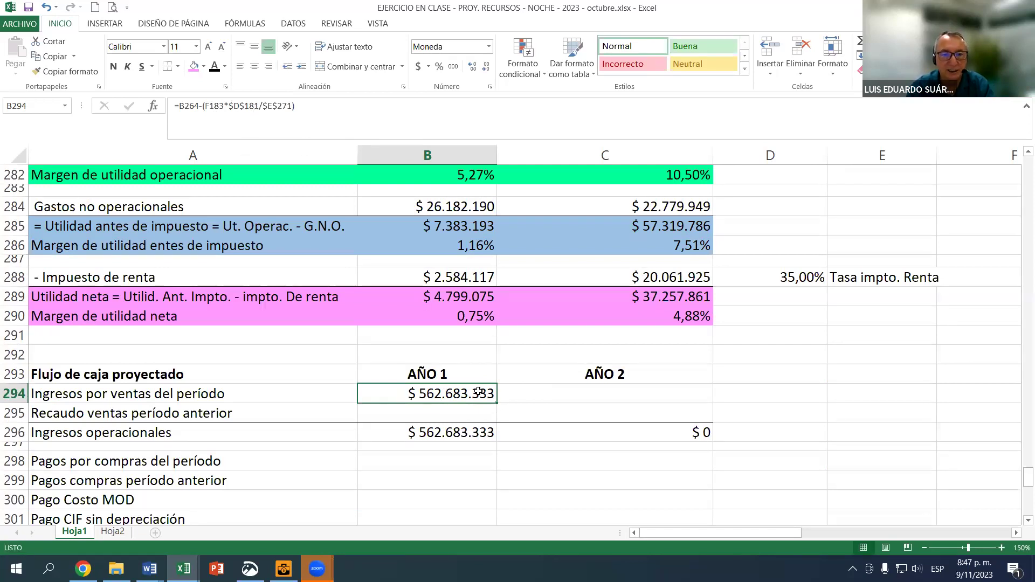
pyautogui.moveTo(549, 402); pyautogui.dragTo(620, 405)
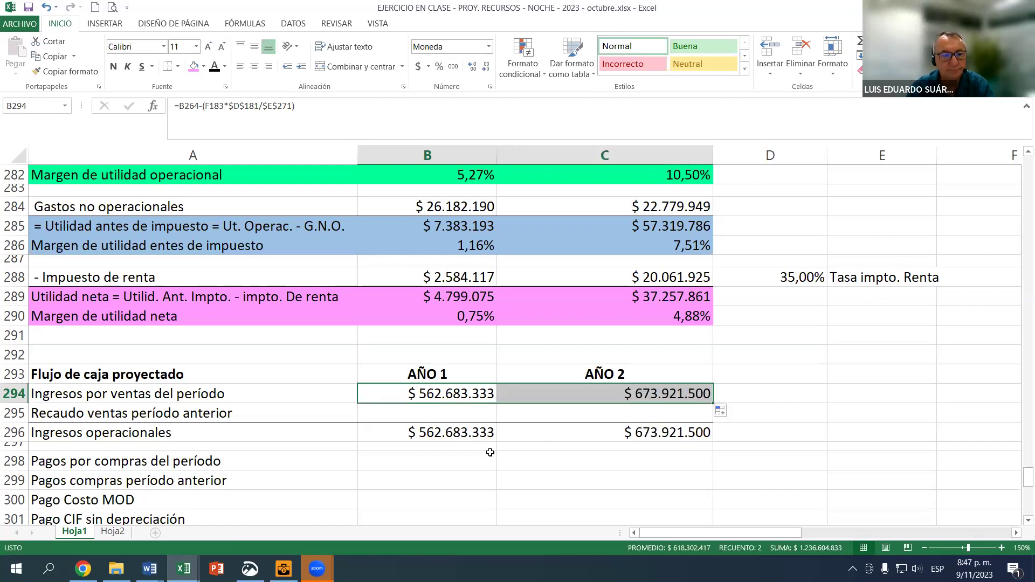
pyautogui.scroll(-1, 454, 412)
pyautogui.click(168, 361)
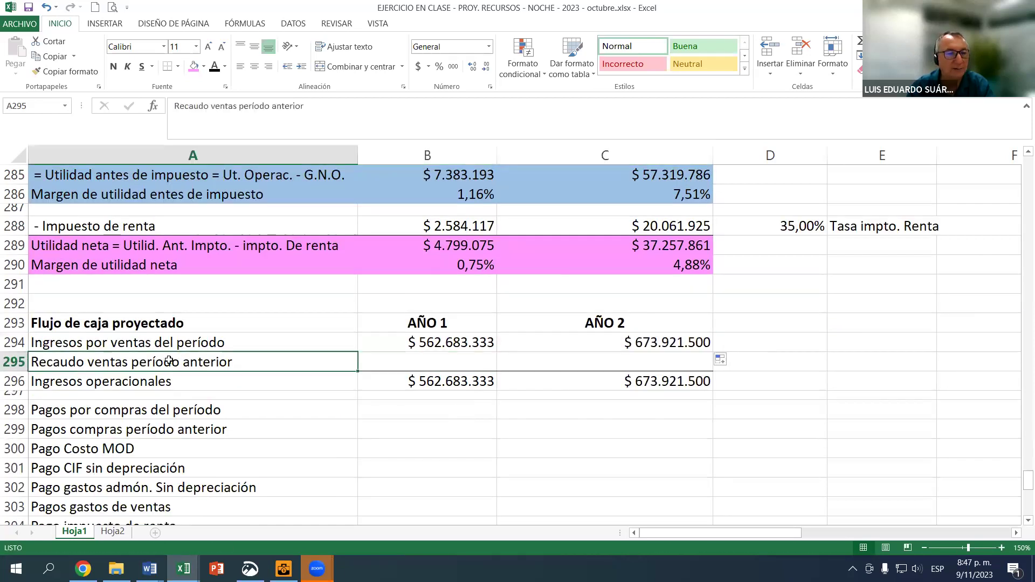
pyautogui.click(430, 366)
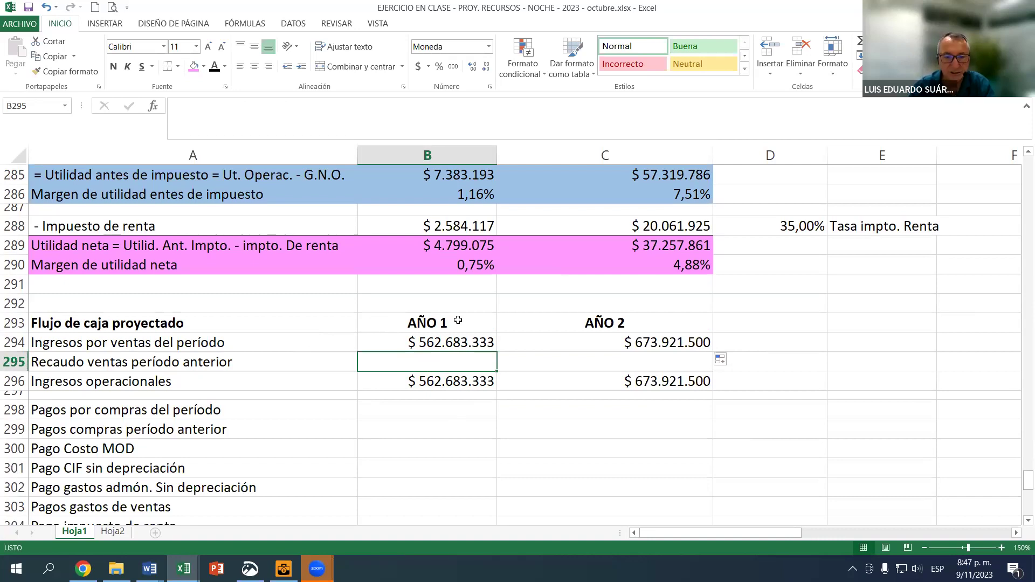
# Enter 0 as the Año 1 Recaudo ventas período anterior in B295 and start the Año 2 formula in C295 with Año 1 Ventas, B264.
pyautogui.write('0')
pyautogui.press('Return')
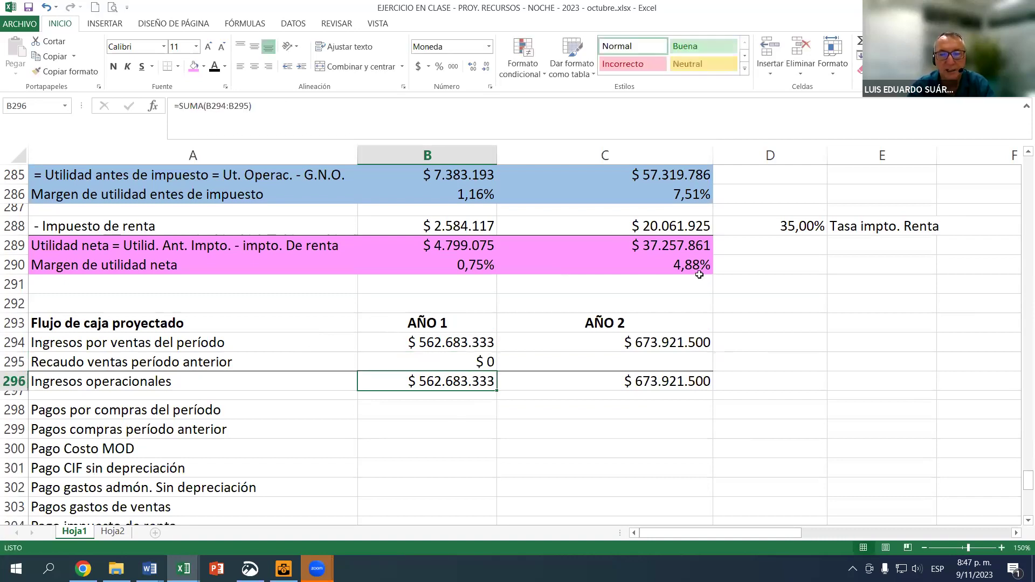
pyautogui.click(679, 367)
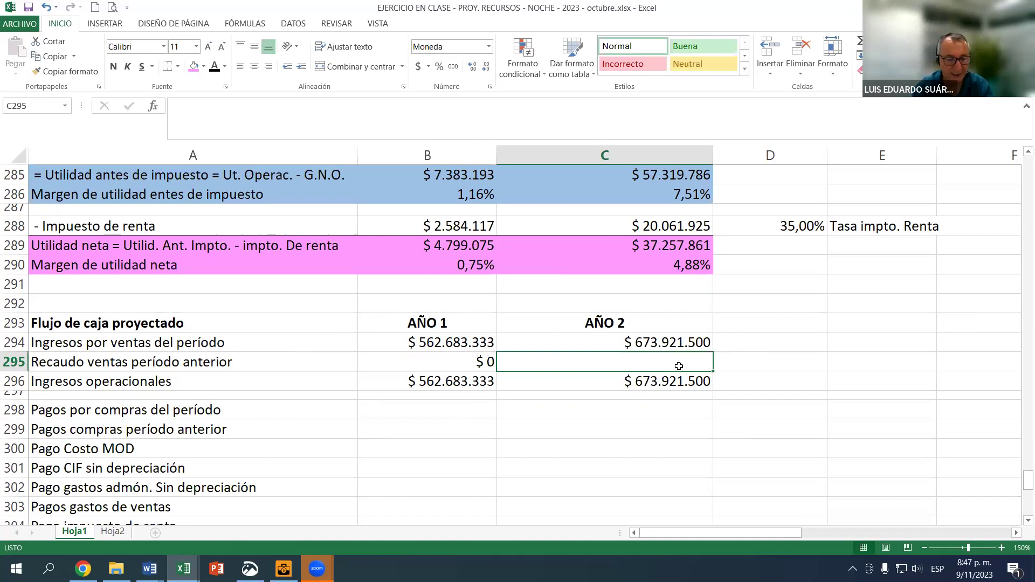
pyautogui.write('=')
pyautogui.scroll(8, 580, 261)
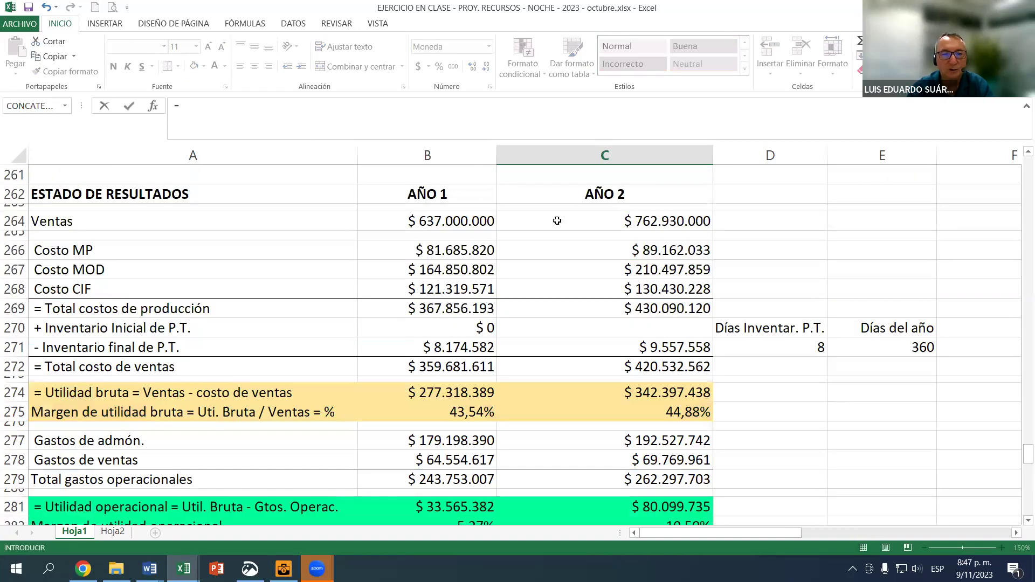
pyautogui.click(459, 221)
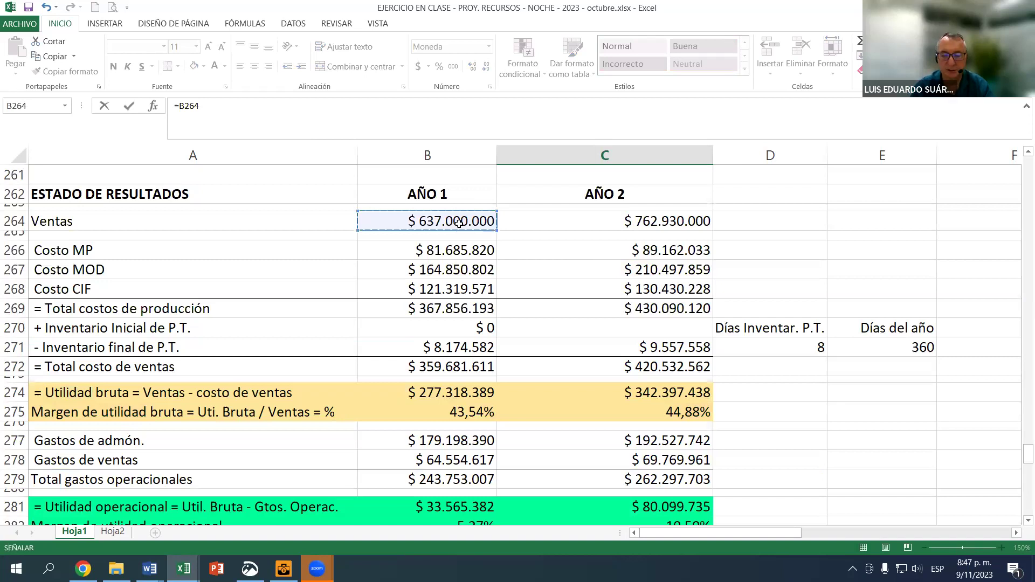
# Subtract the Año 1 Ingresos por ventas del período, B294, in the C295 formula and enter it as =B264-B294.
pyautogui.write('-')
pyautogui.scroll(-1, 543, 206)
pyautogui.scroll(-8, 543, 206)
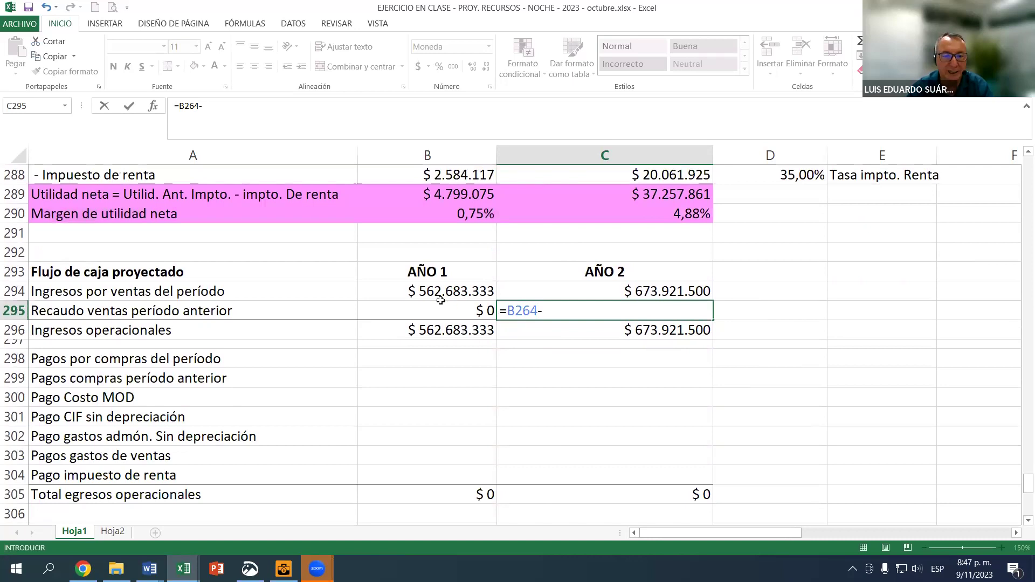
pyautogui.click(424, 289)
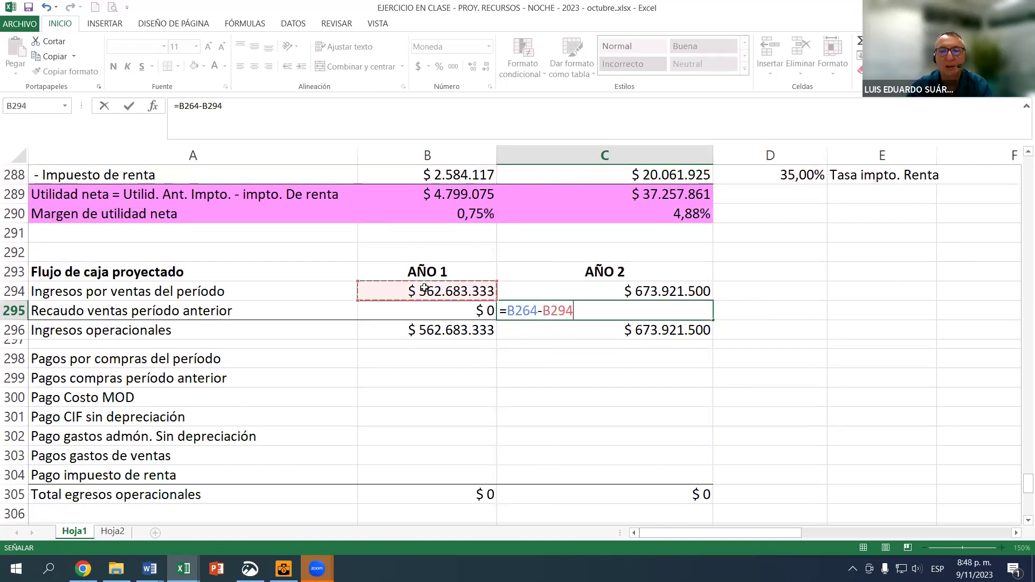
pyautogui.scroll(1, 559, 165)
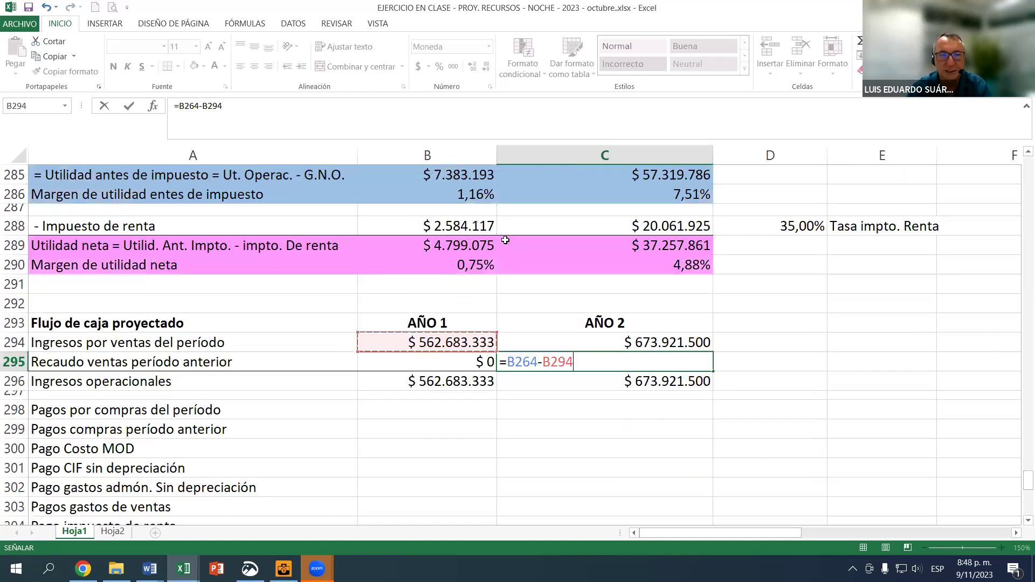
pyautogui.scroll(8, 483, 235)
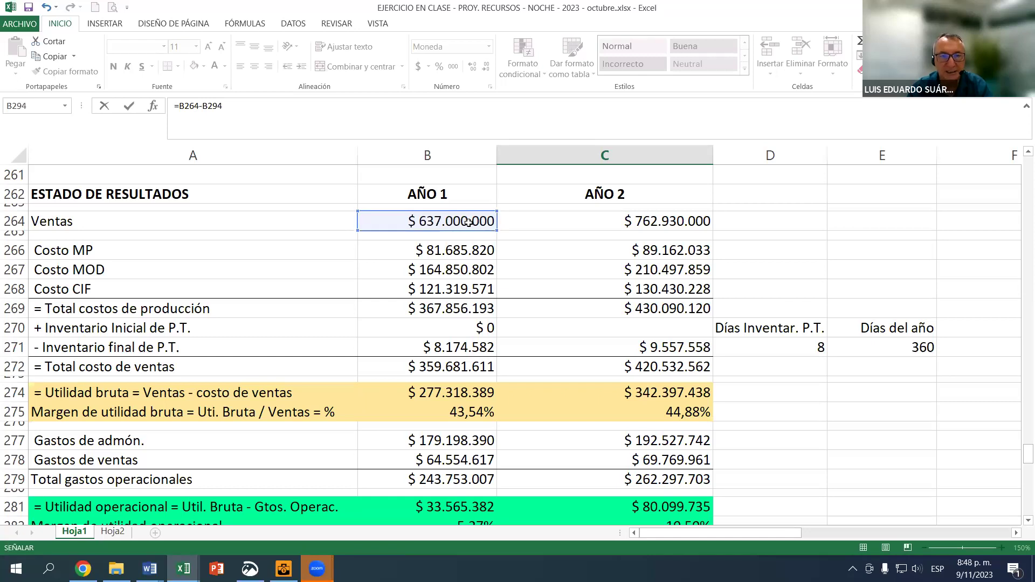
pyautogui.scroll(-8, 468, 223)
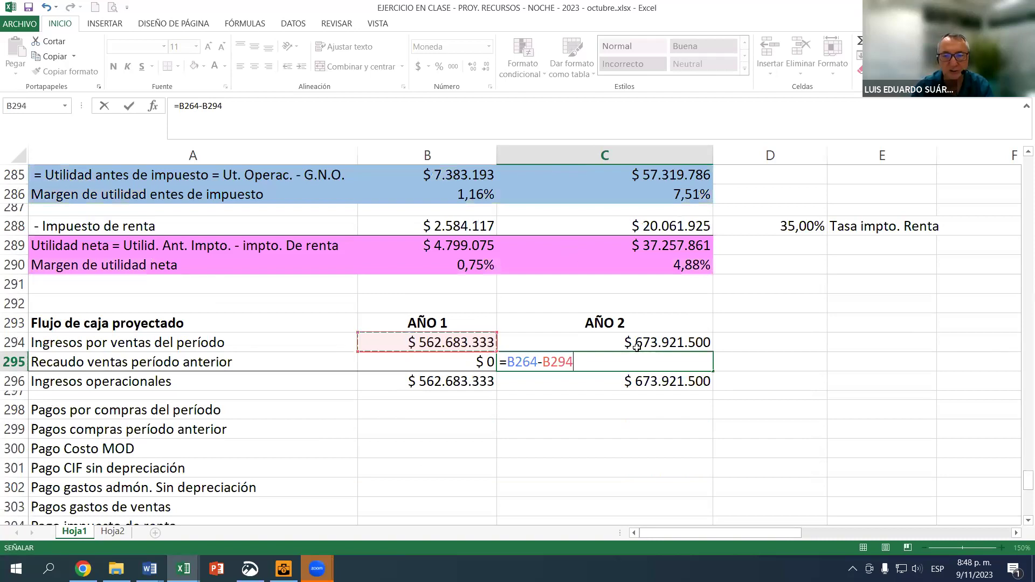
pyautogui.press('Return')
# Review the Recaudo ventas período anterior cells C295 and B295, and check the sum of B294 and C295 against Año 1 sales.
pyautogui.click(683, 362)
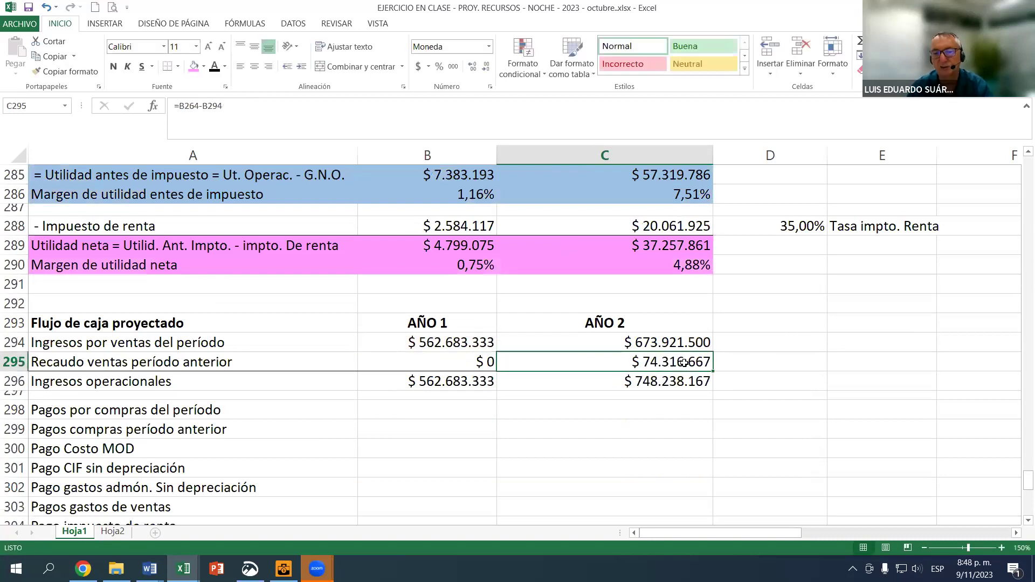
pyautogui.click(473, 366)
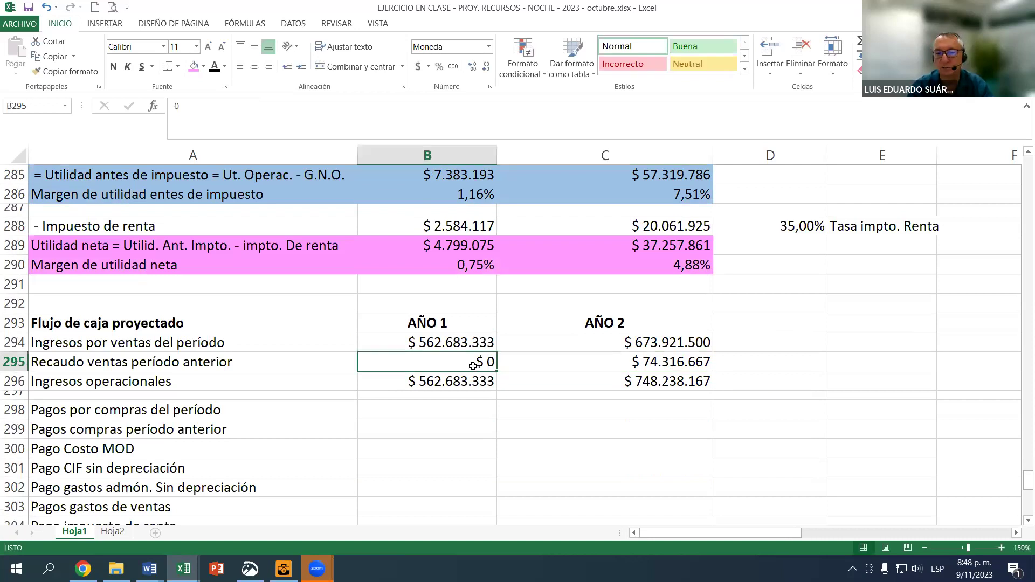
pyautogui.click(450, 347)
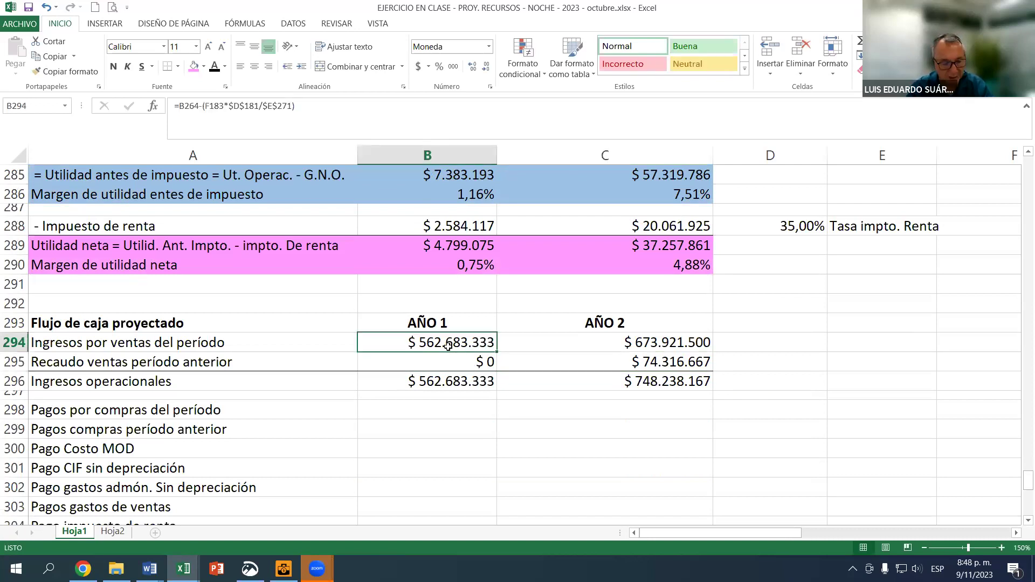
pyautogui.keyDown('ctrl'); pyautogui.click(684, 362); pyautogui.keyUp('ctrl')
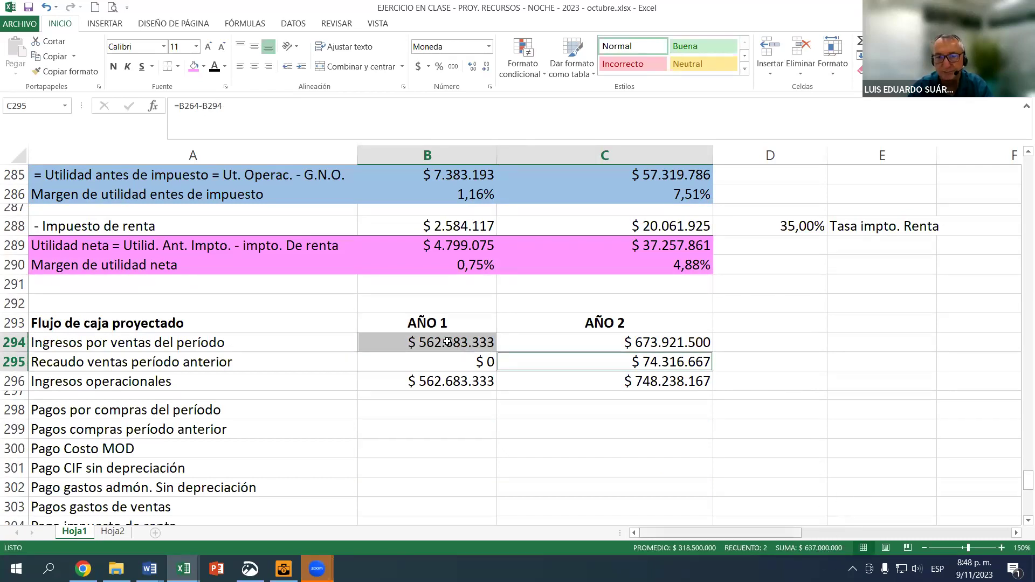
pyautogui.click(499, 408)
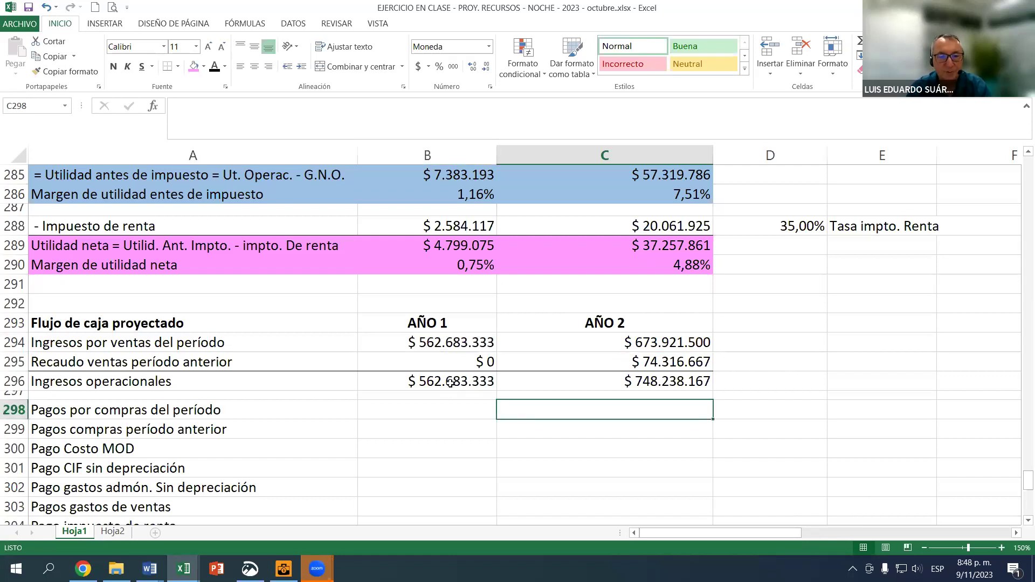
# Examine the Ingresos operacionales sums in B296 and C296 together with the income and collection cells they add for each year.
pyautogui.click(451, 384)
pyautogui.doubleClick(451, 378)
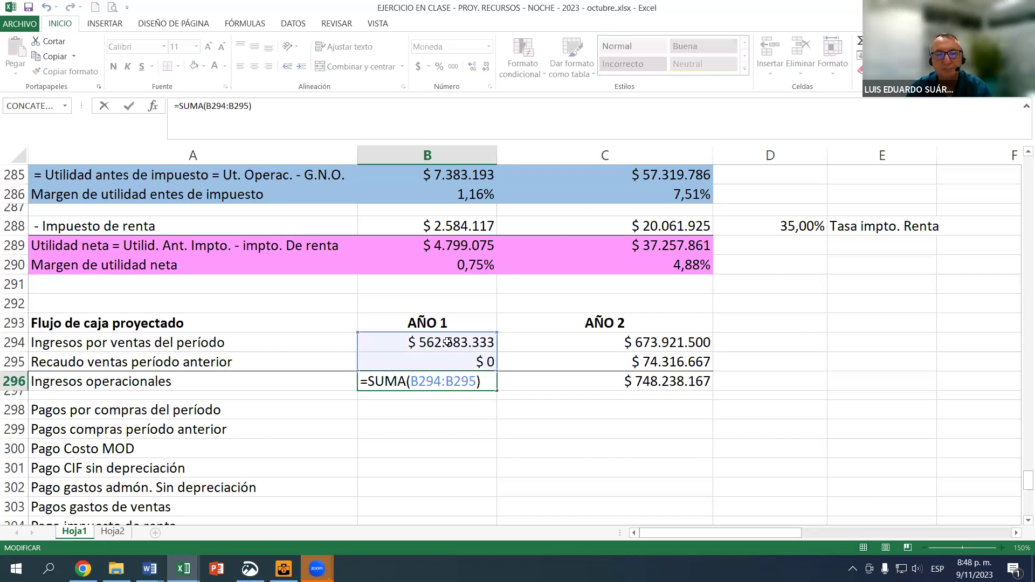
pyautogui.click(448, 341)
pyautogui.click(453, 362)
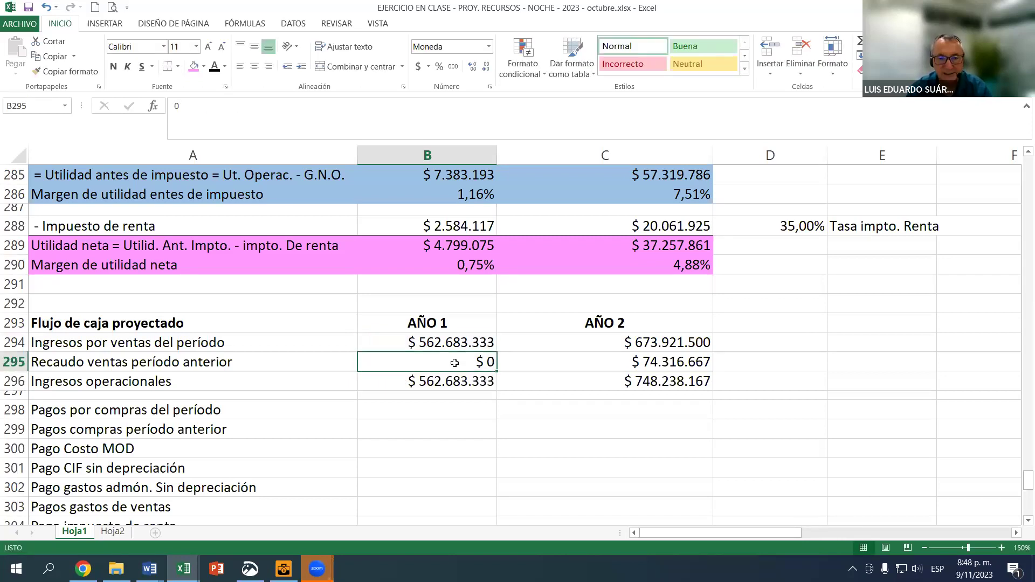
pyautogui.click(464, 385)
pyautogui.click(620, 383)
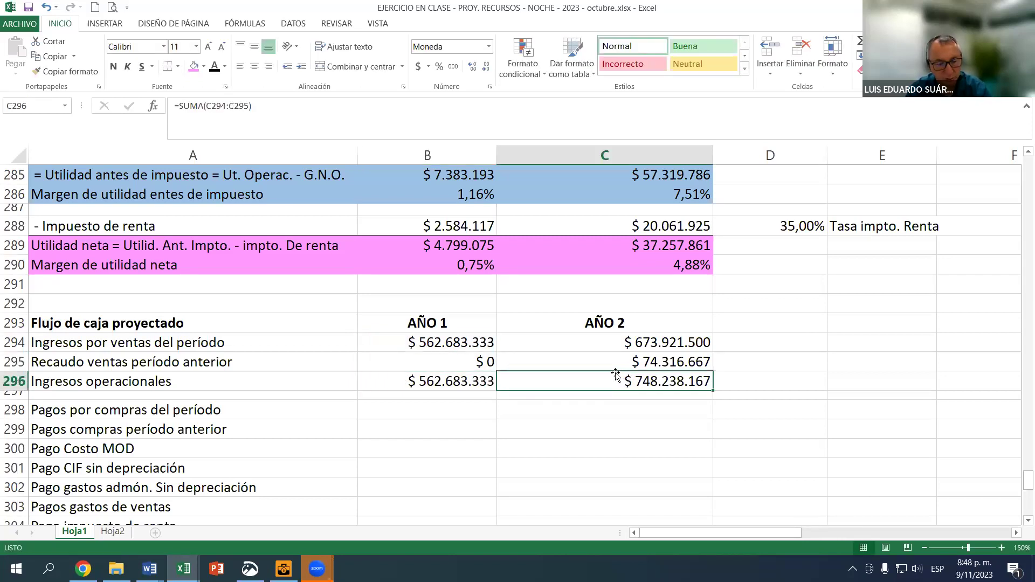
pyautogui.doubleClick(614, 377)
pyautogui.click(639, 344)
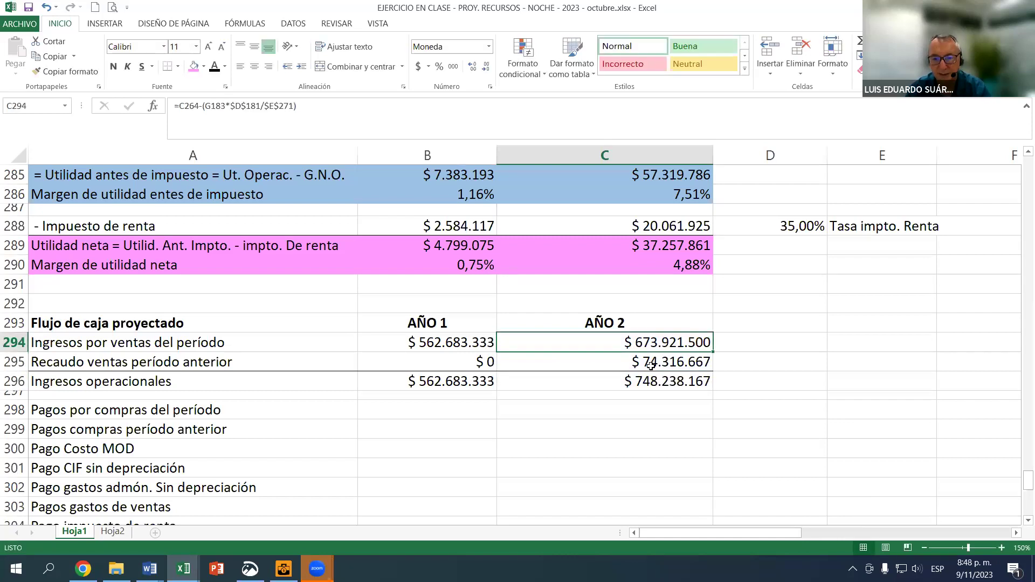
pyautogui.click(651, 366)
pyautogui.click(652, 381)
pyautogui.scroll(-1, 463, 402)
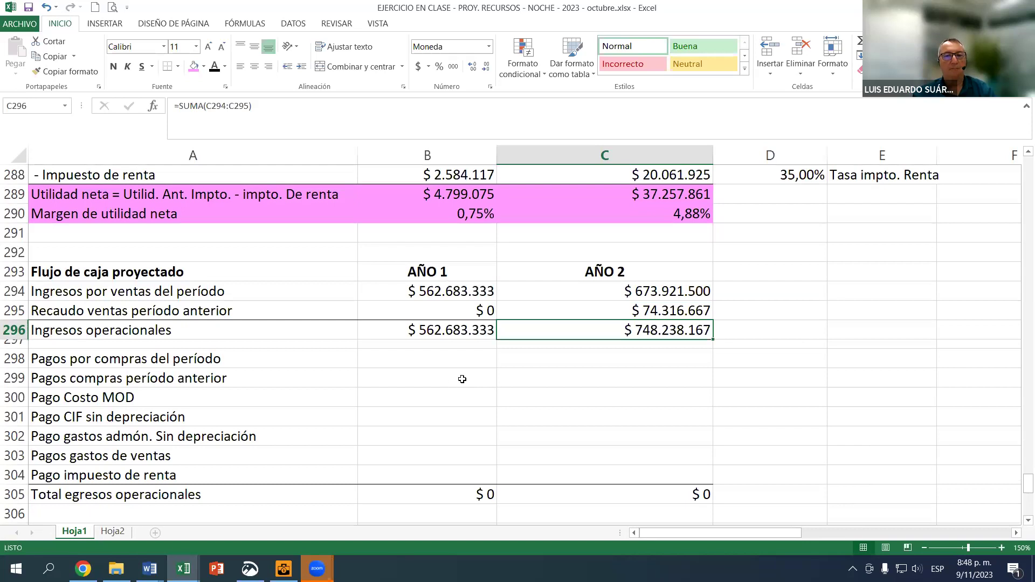
pyautogui.click(445, 291)
pyautogui.click(647, 288)
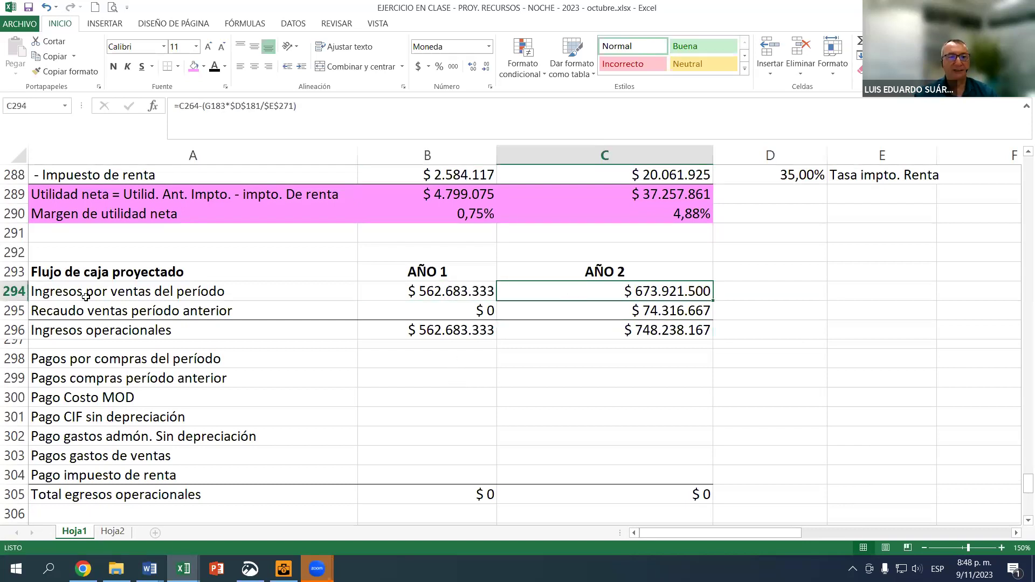
# Start the Año 1 Pagos por compras del período formula in B298 with a reference to Compras de M.P. / año, B26.
pyautogui.click(449, 360)
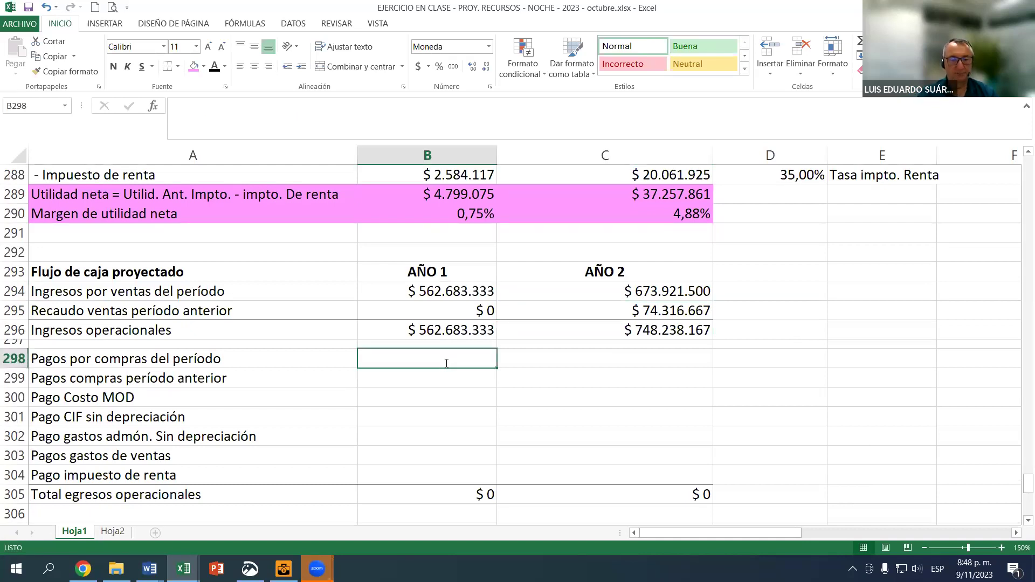
pyautogui.write('=')
pyautogui.scroll(9, 435, 336)
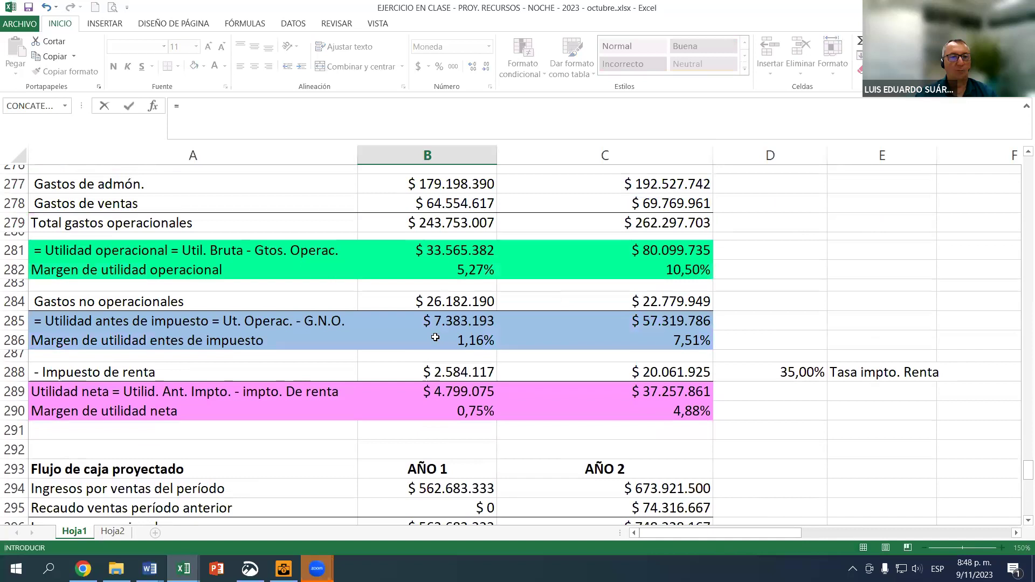
pyautogui.scroll(5, 435, 336)
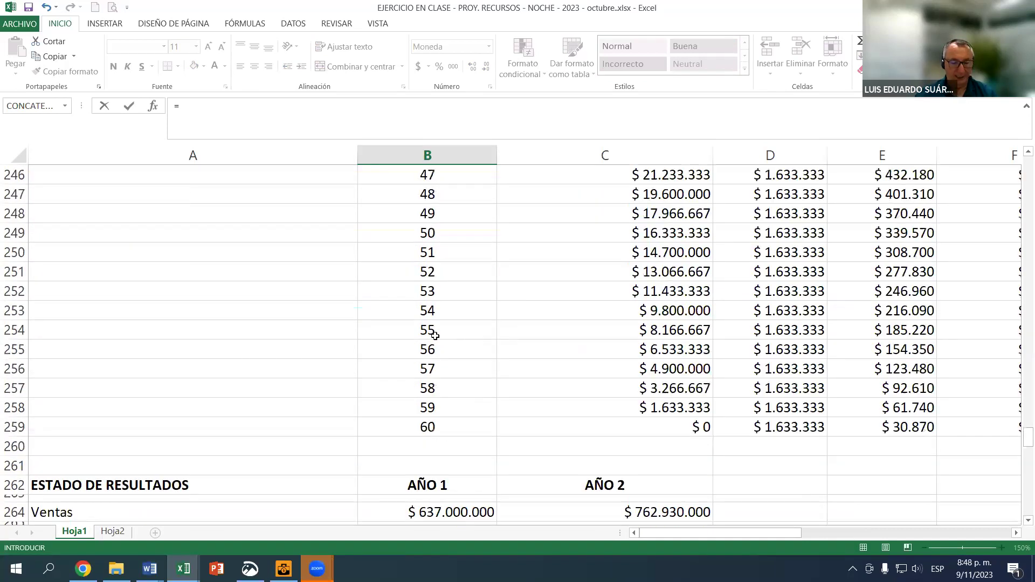
pyautogui.hotkey('ctrl', 'Home')
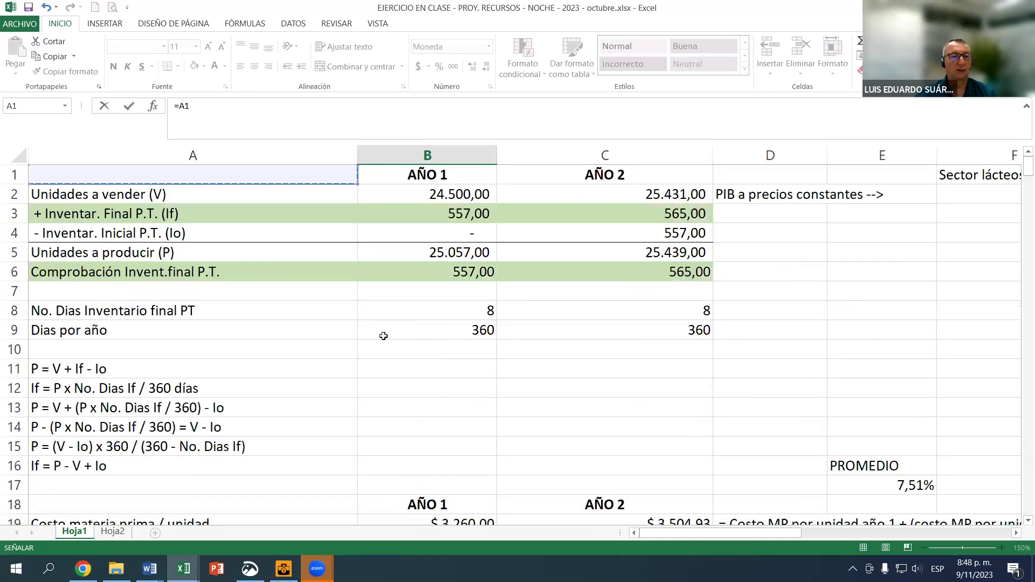
pyautogui.scroll(-4, 465, 304)
pyautogui.scroll(-2, 465, 303)
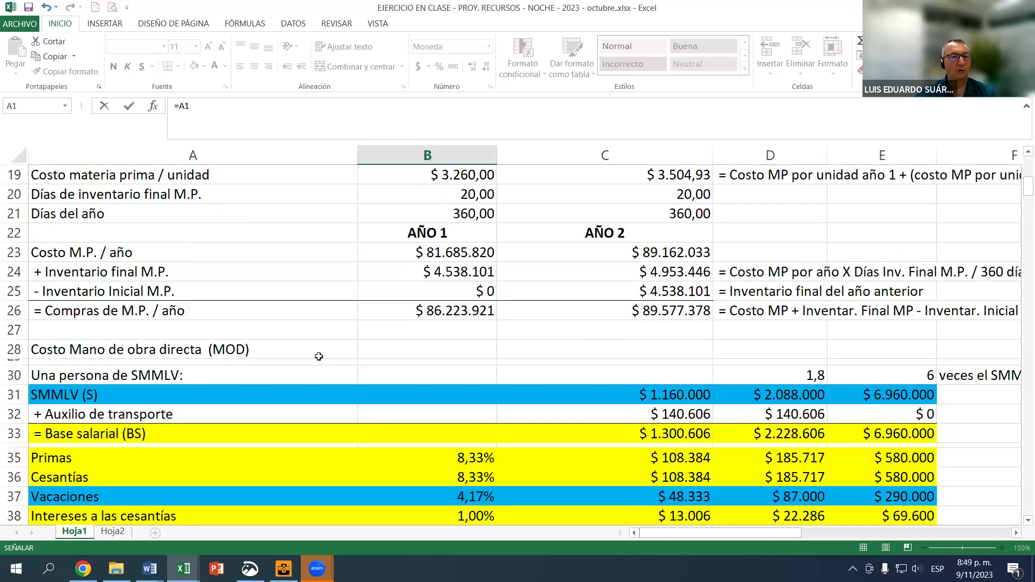
pyautogui.scroll(-1, 348, 322)
pyautogui.scroll(3, 348, 322)
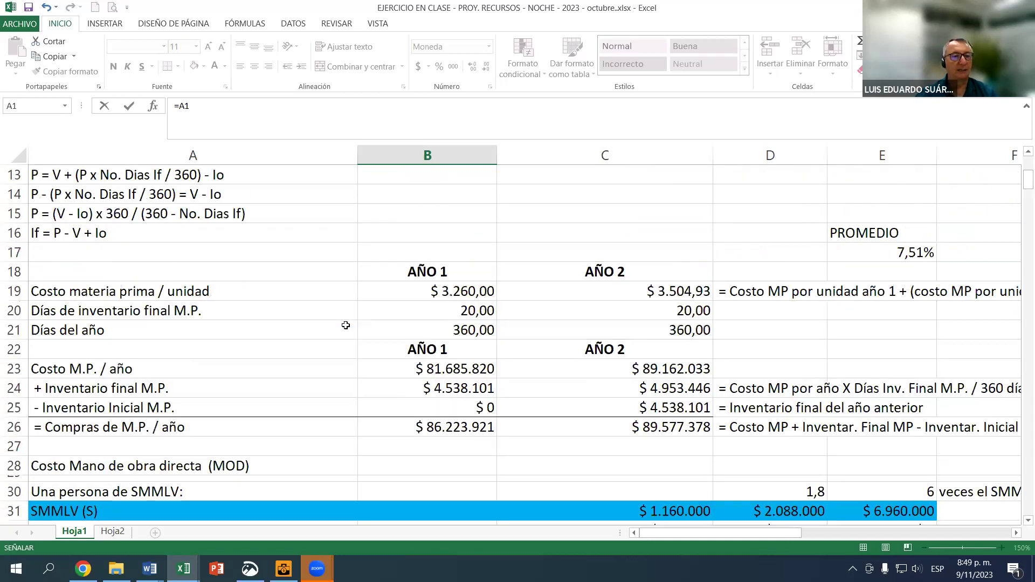
pyautogui.scroll(-2, 349, 338)
pyautogui.scroll(-2, 349, 338)
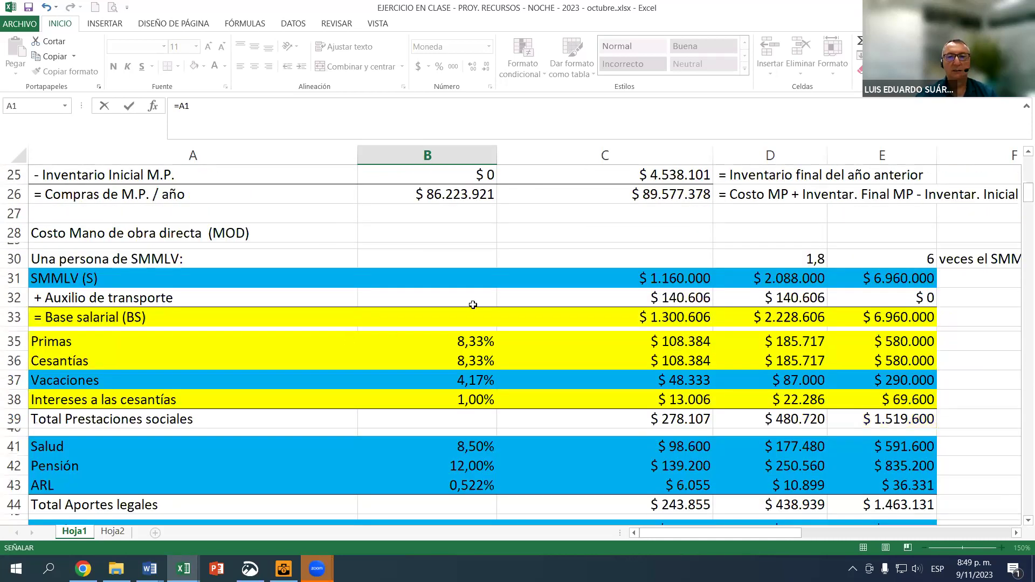
pyautogui.scroll(1, 429, 305)
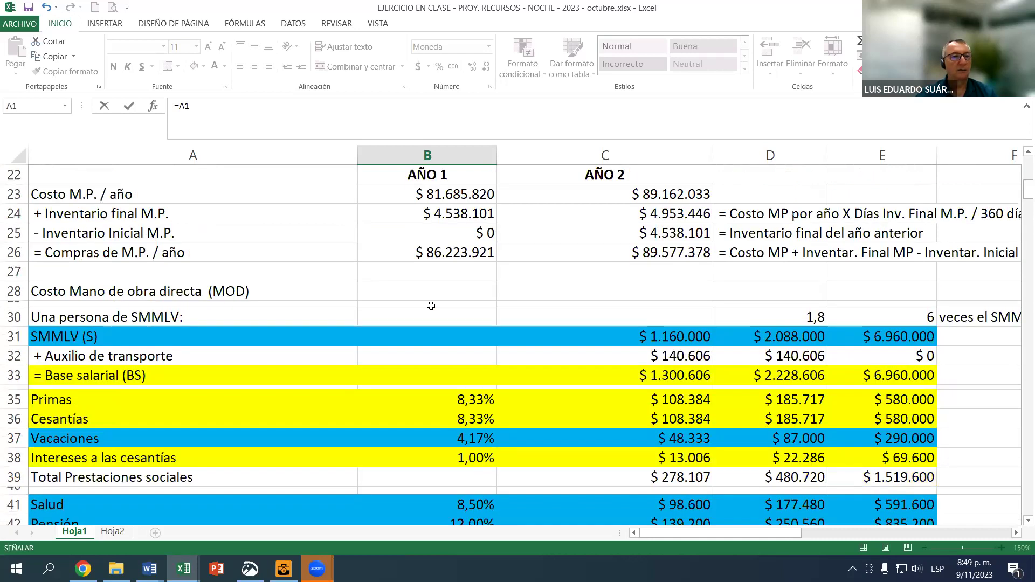
pyautogui.click(446, 252)
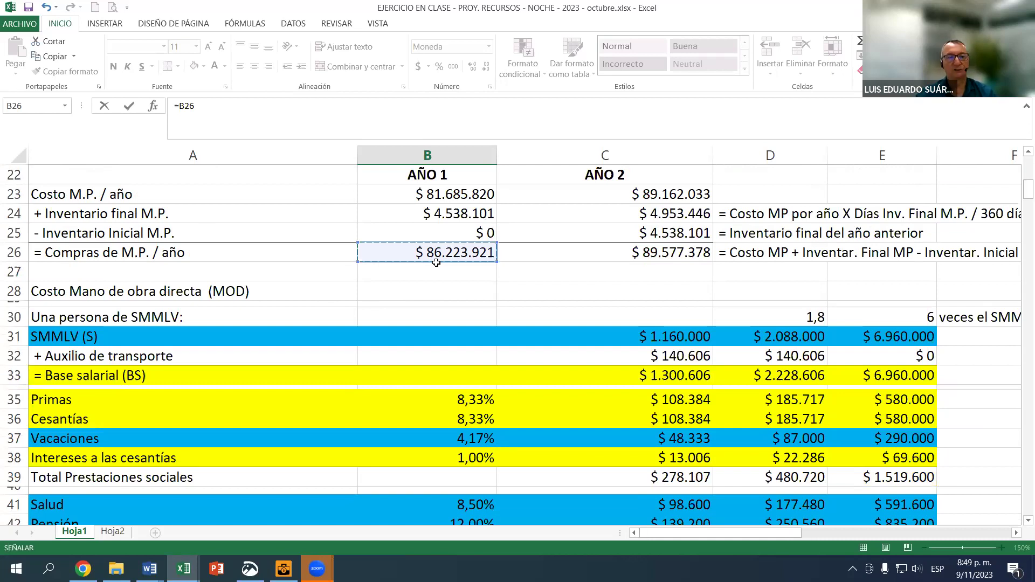
pyautogui.write('-(')
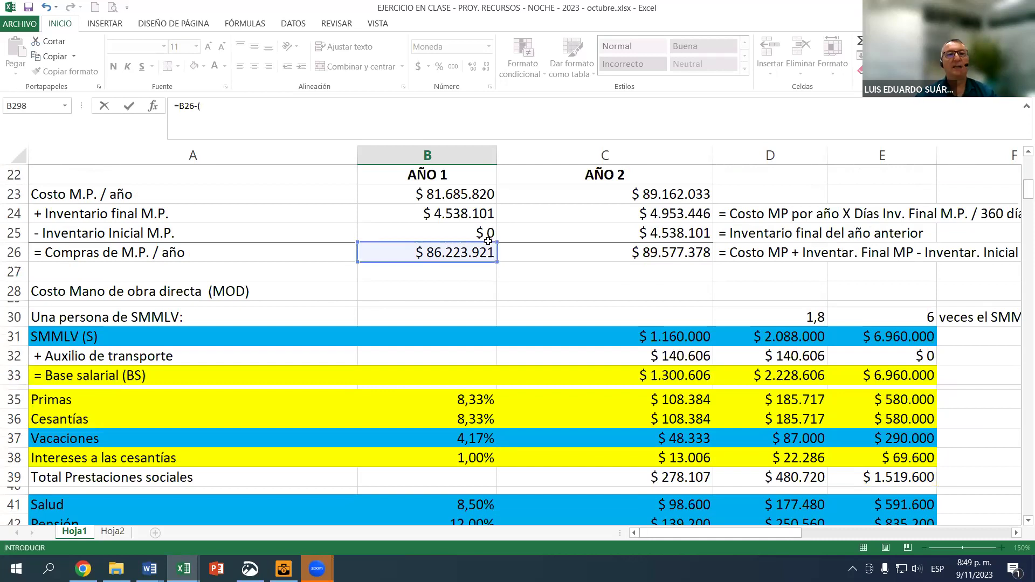
pyautogui.click(454, 252)
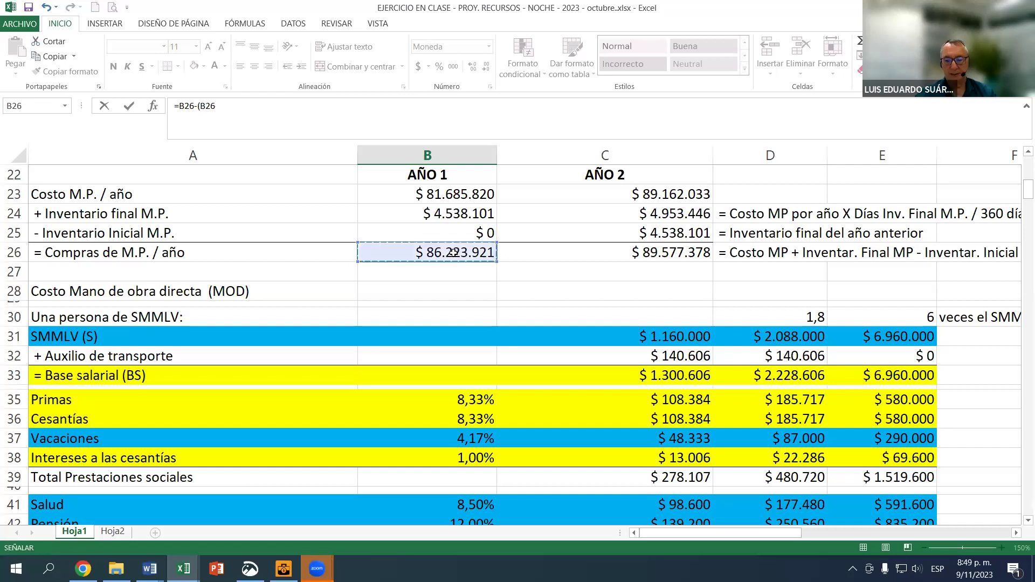
pyautogui.write('*')
pyautogui.scroll(-2, 621, 242)
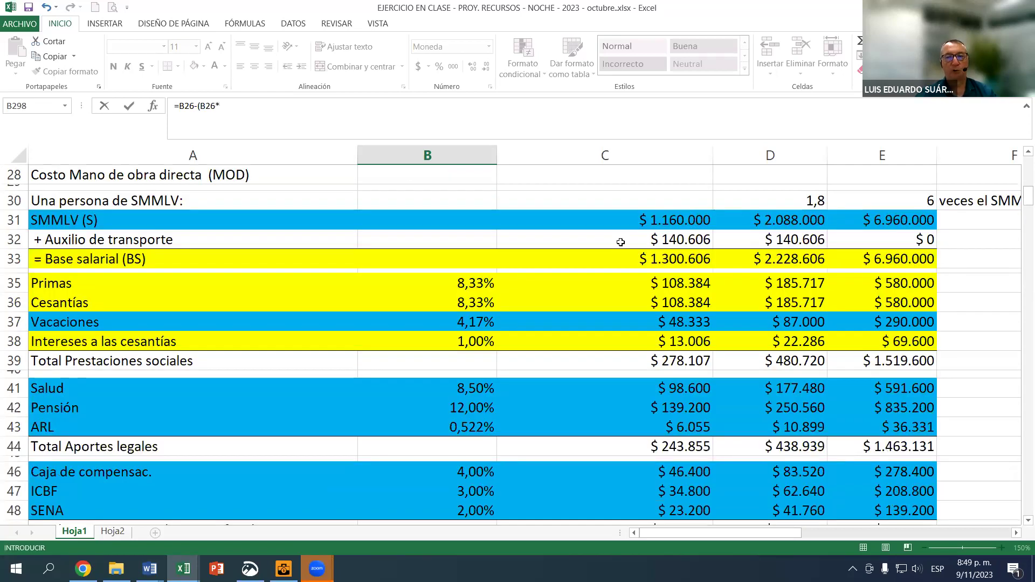
pyautogui.scroll(-16, 621, 242)
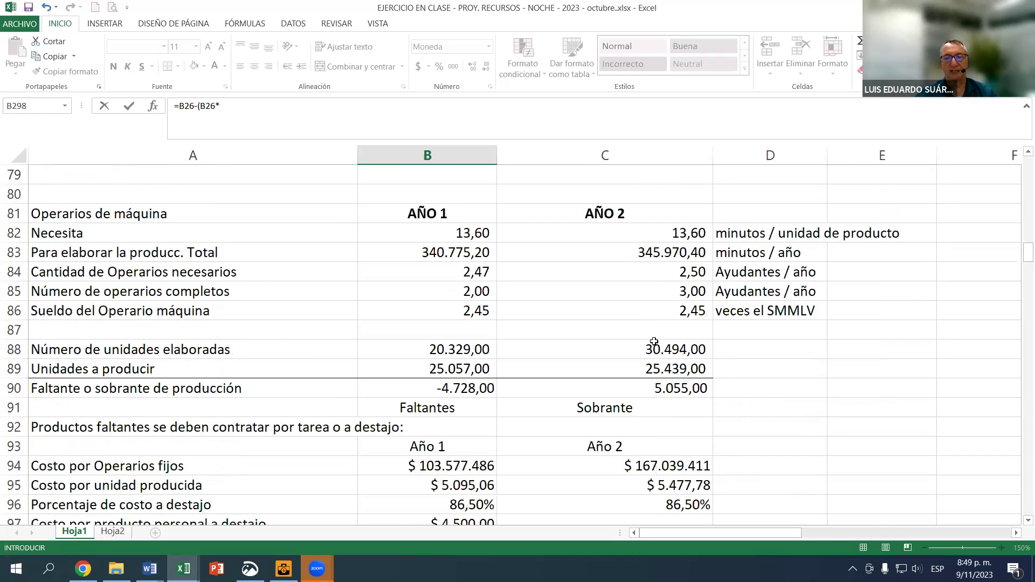
pyautogui.scroll(-11, 653, 341)
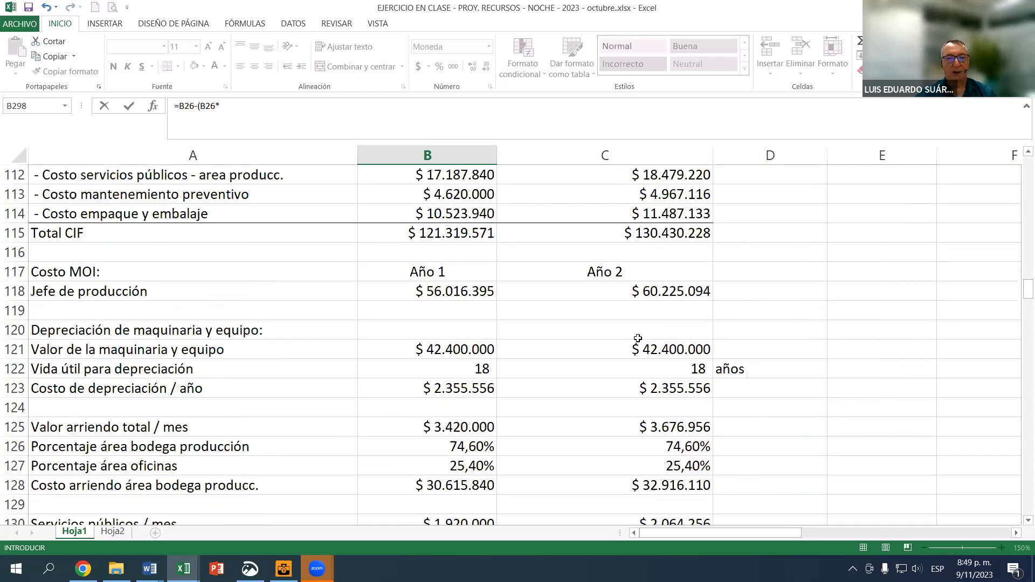
pyautogui.scroll(-6, 638, 338)
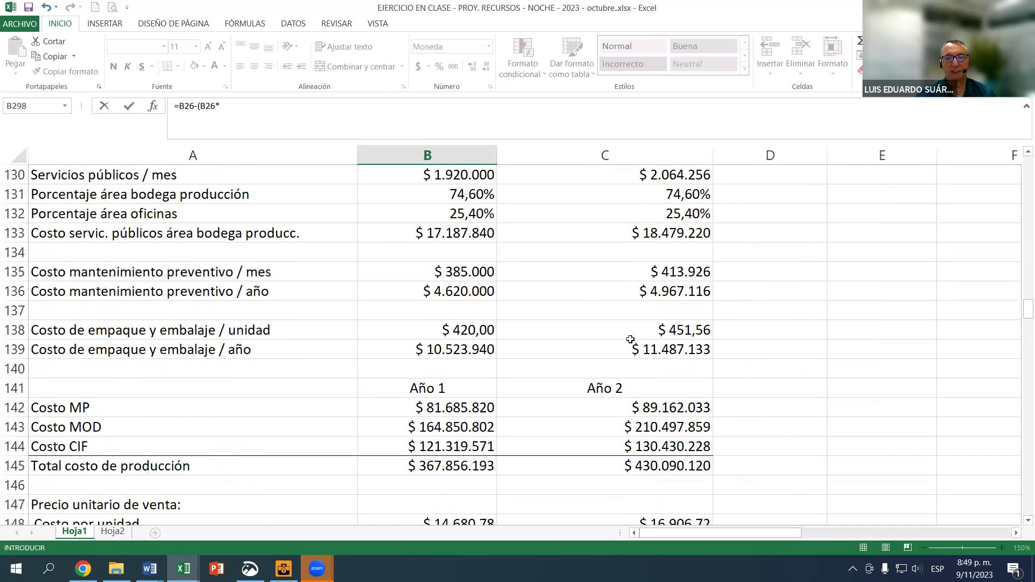
pyautogui.scroll(-10, 630, 339)
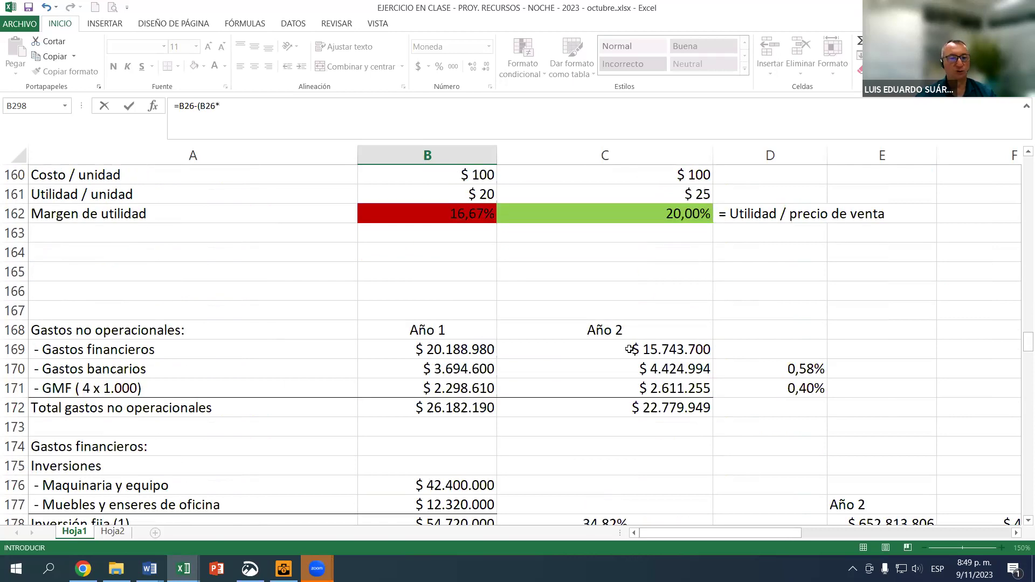
pyautogui.scroll(-4, 630, 348)
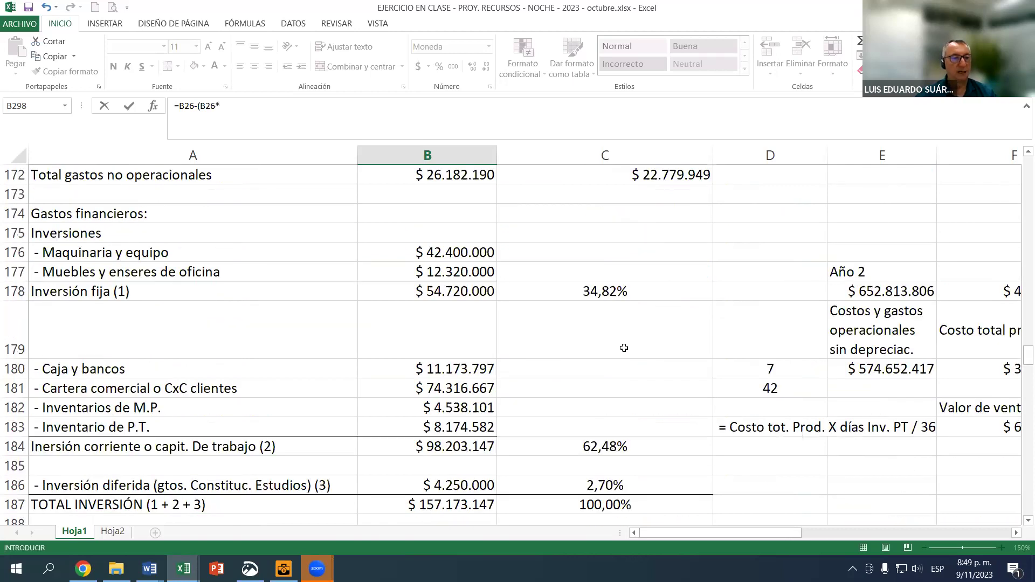
pyautogui.scroll(-3, 624, 348)
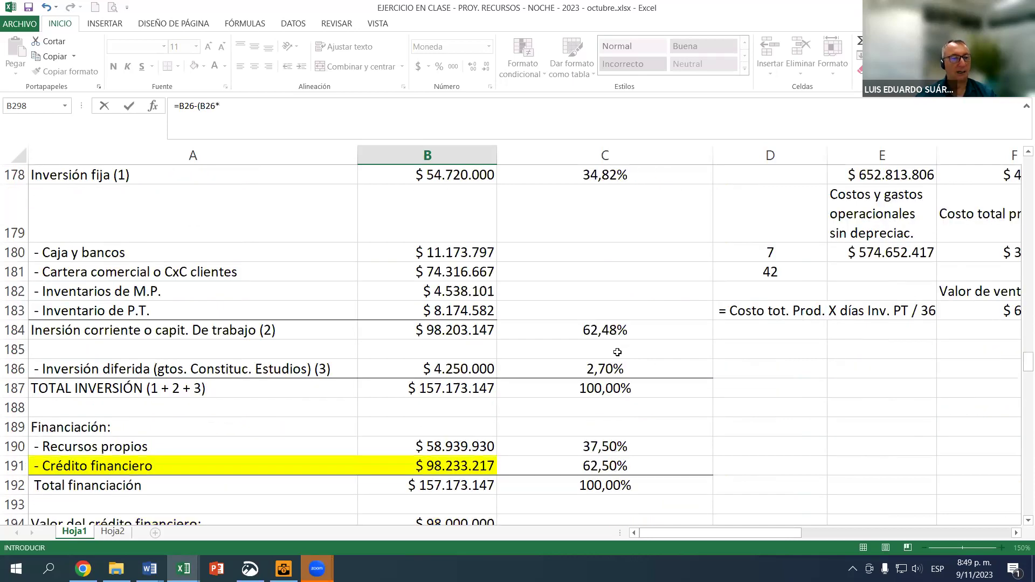
pyautogui.scroll(-2, 617, 353)
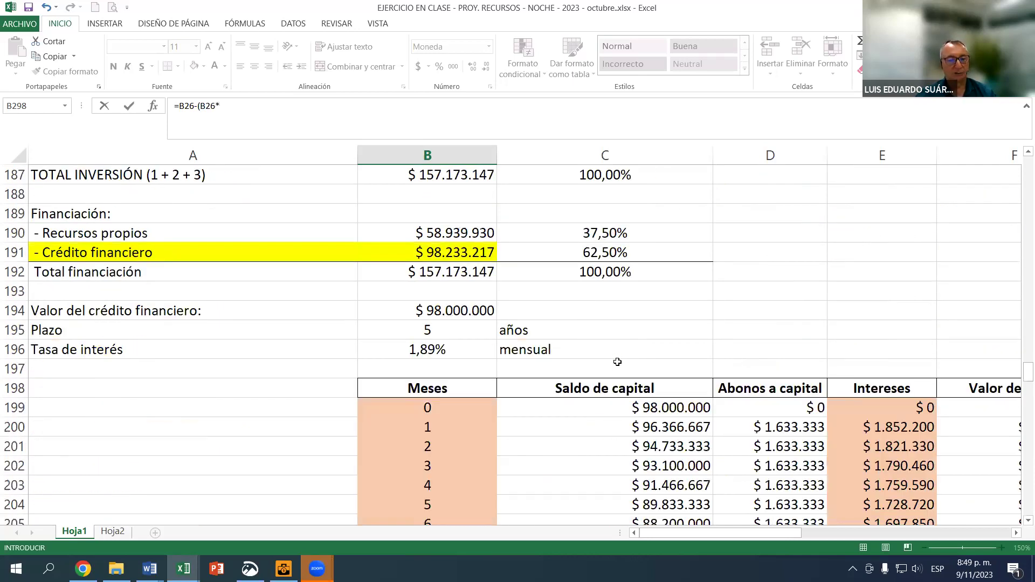
pyautogui.press('Escape')
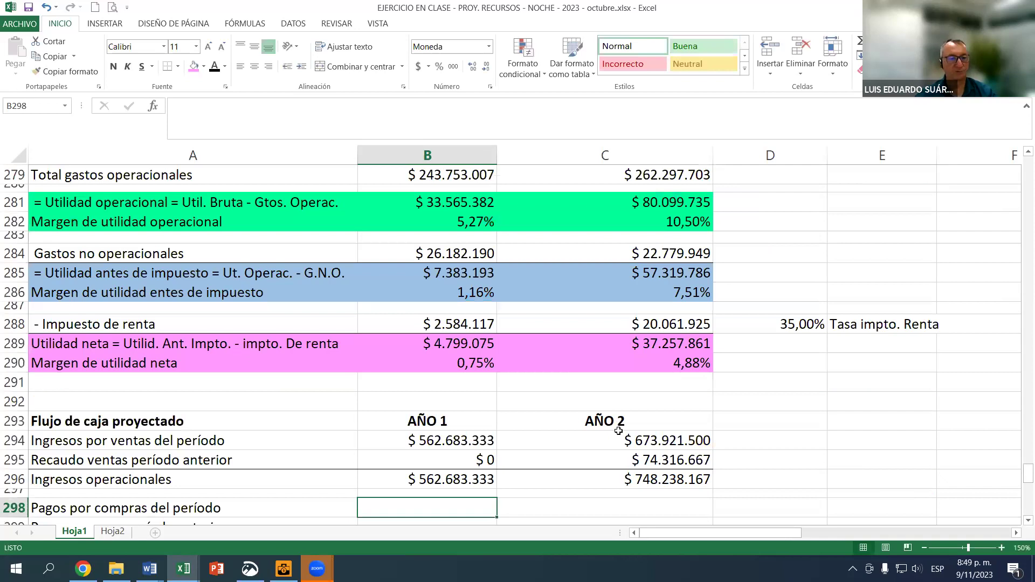
# Switch to the course page in Chrome and open the Unidad 3 PDF with the guidelines for Producto Cinco (5).
pyautogui.scroll(-2, 618, 426)
pyautogui.click(752, 406)
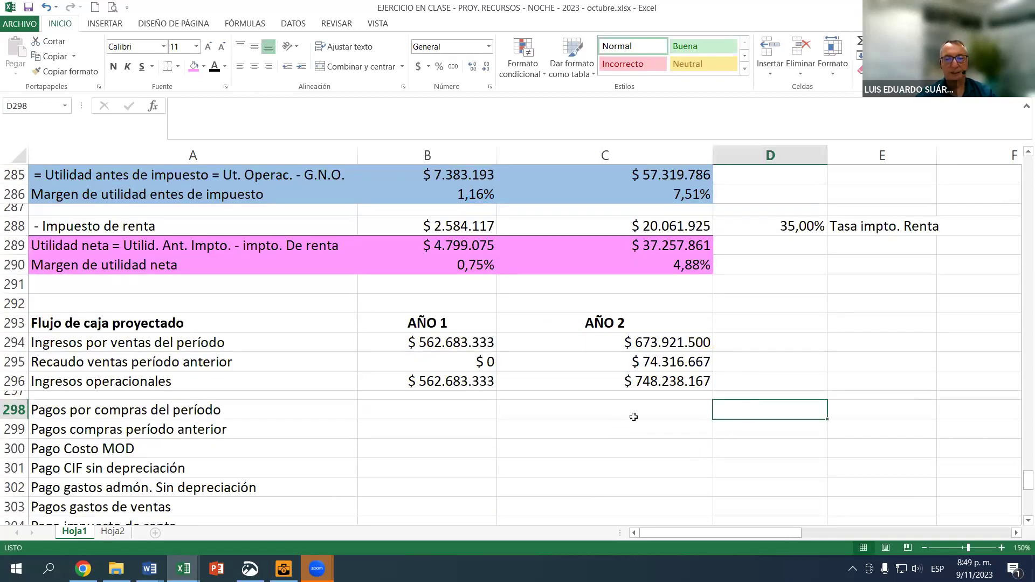
pyautogui.hotkey('alt', 'Tab')
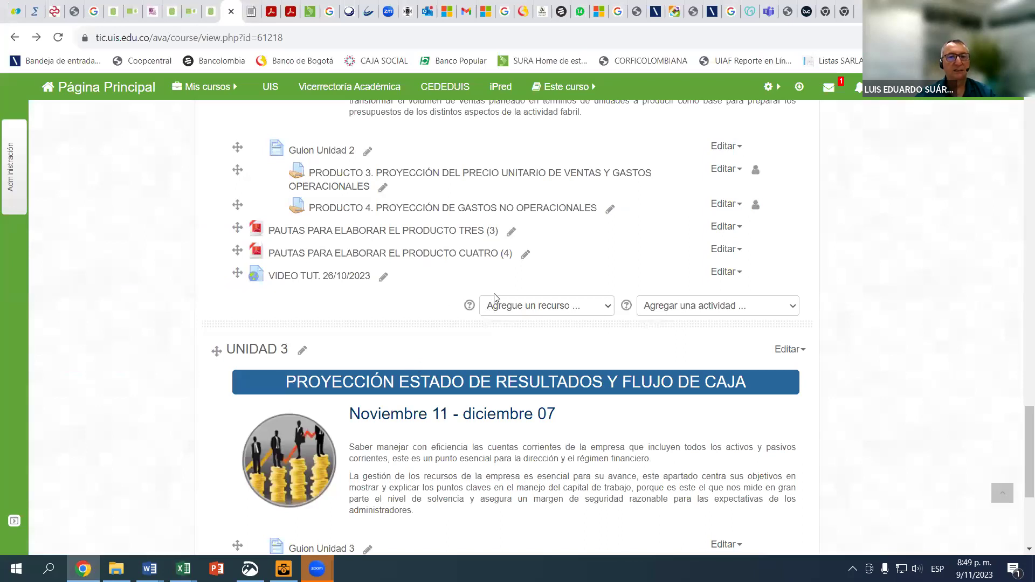
pyautogui.scroll(-2, 493, 301)
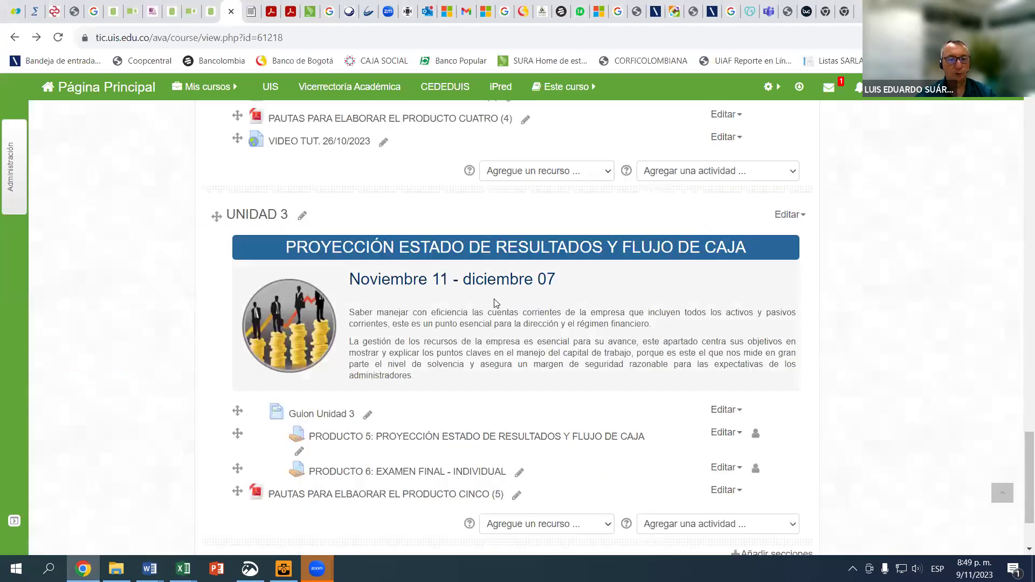
pyautogui.click(417, 500)
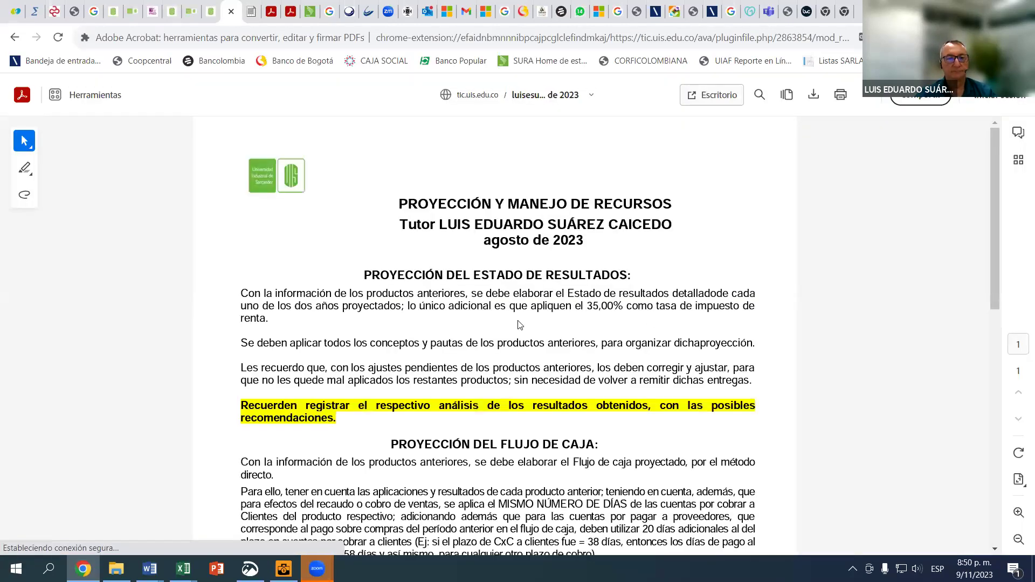
# Read the supplier payment days rule and its example under Proyección del Flujo de Caja, selecting the passage while reading.
pyautogui.scroll(-3, 517, 324)
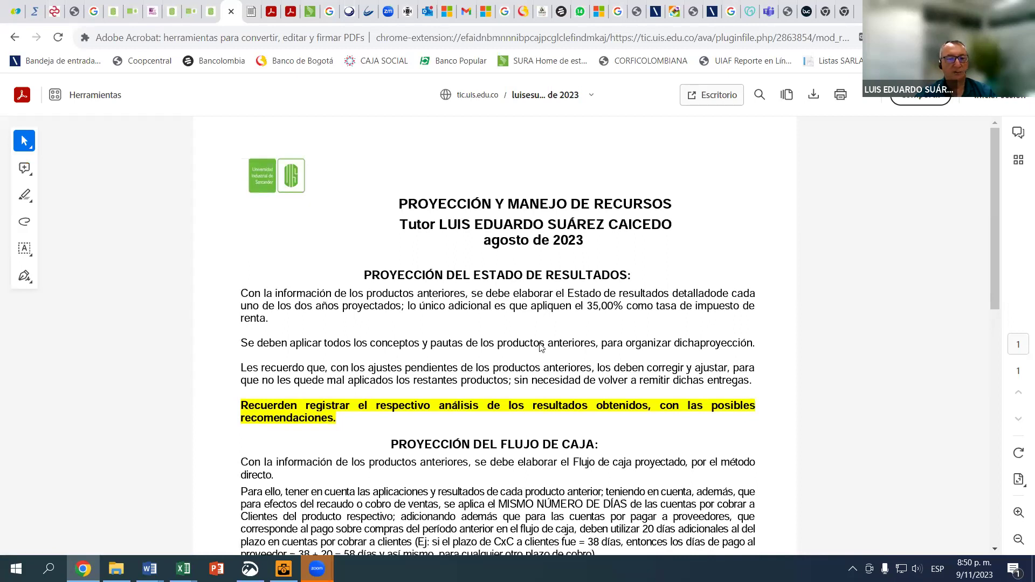
pyautogui.scroll(-1, 421, 361)
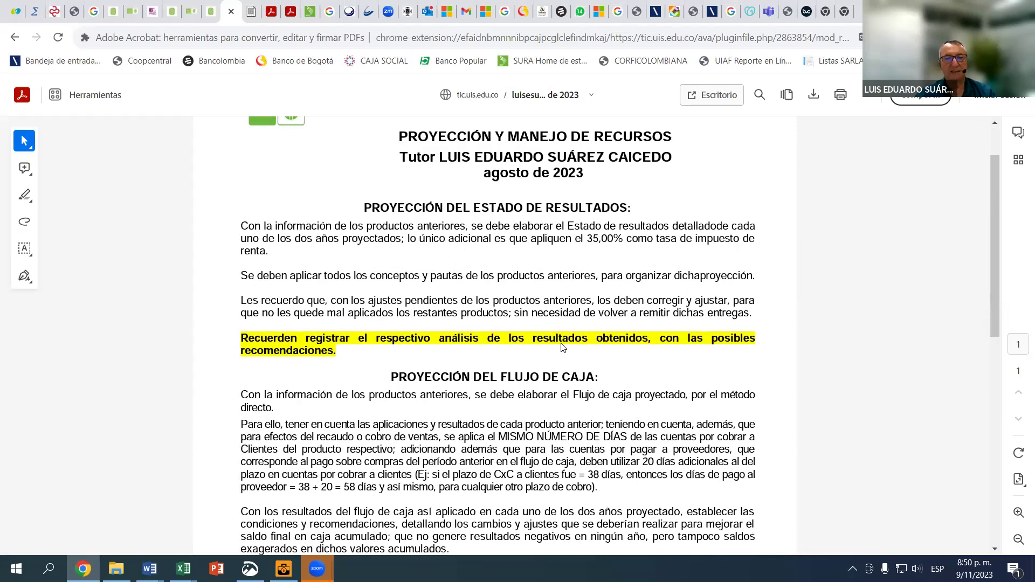
pyautogui.scroll(-2, 470, 354)
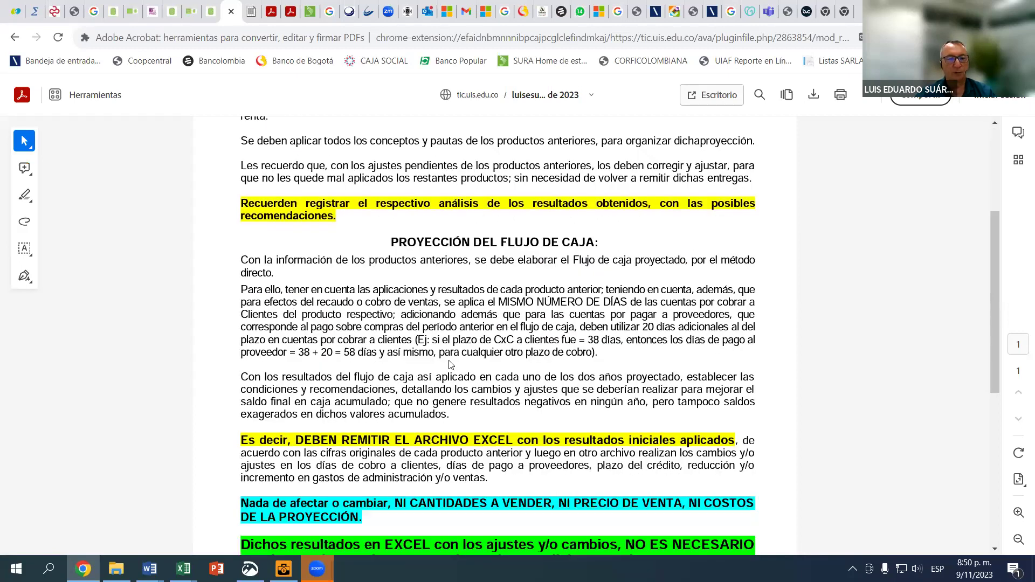
pyautogui.scroll(-1, 421, 328)
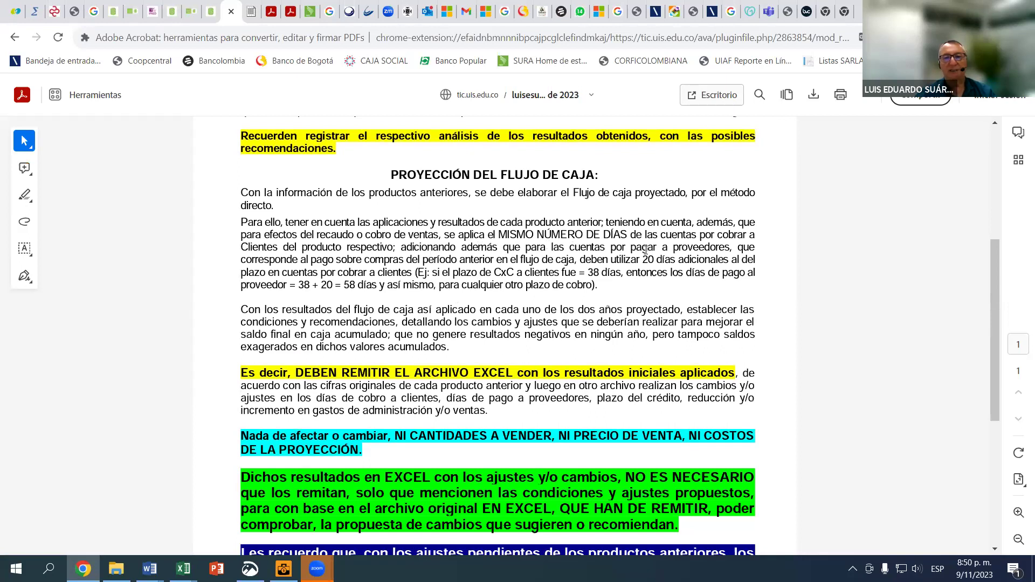
pyautogui.moveTo(612, 247); pyautogui.dragTo(410, 271)
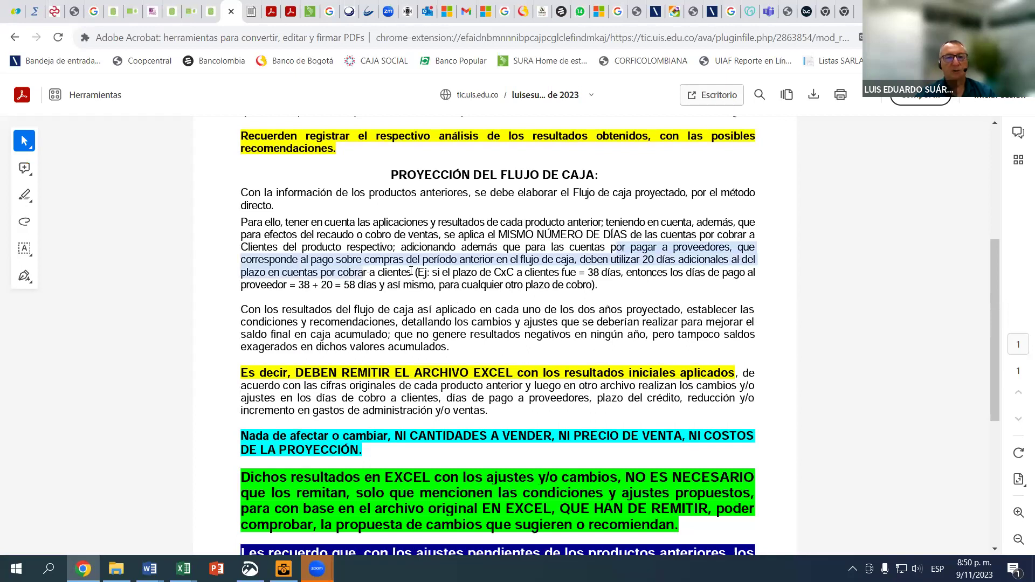
pyautogui.moveTo(483, 264); pyautogui.dragTo(755, 264)
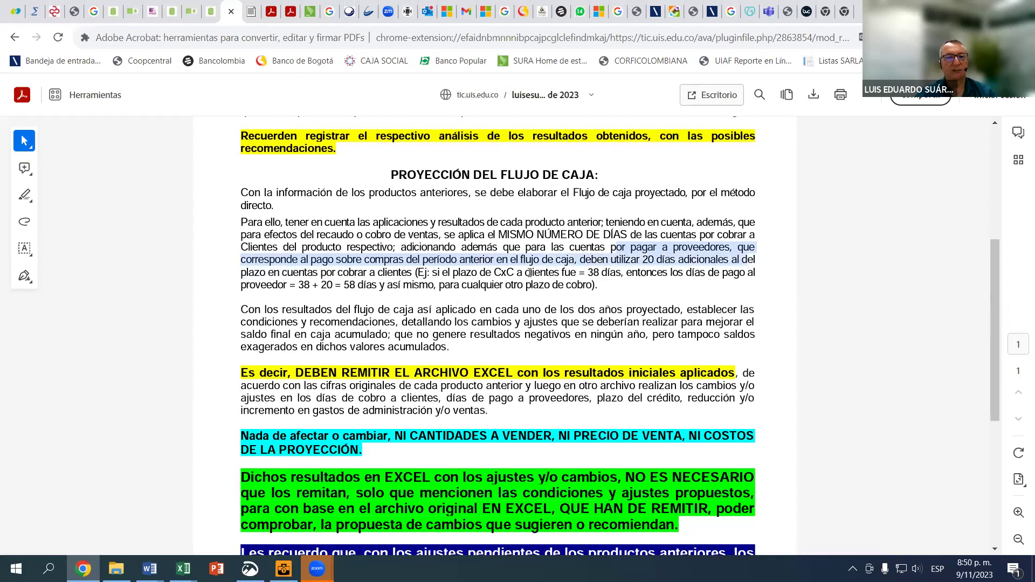
pyautogui.moveTo(334, 275); pyautogui.dragTo(405, 278)
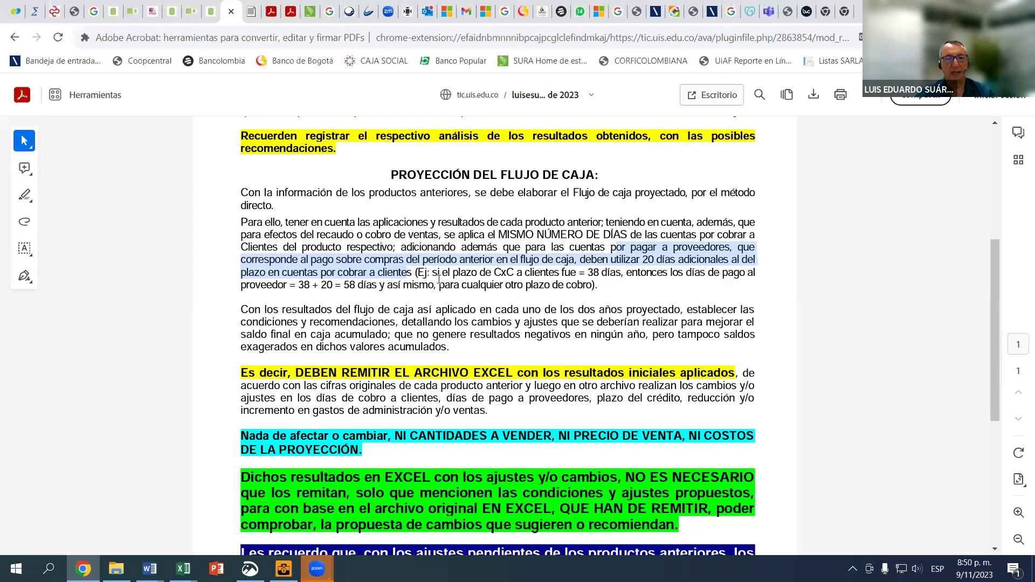
pyautogui.moveTo(501, 277); pyautogui.dragTo(617, 273)
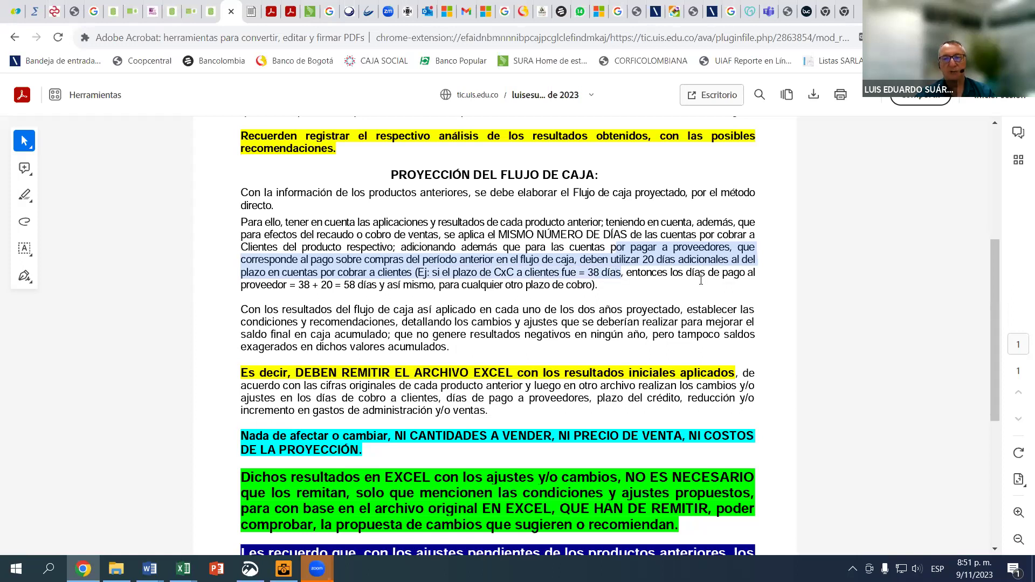
pyautogui.moveTo(753, 284); pyautogui.dragTo(366, 294)
pyautogui.moveTo(307, 292); pyautogui.dragTo(329, 287)
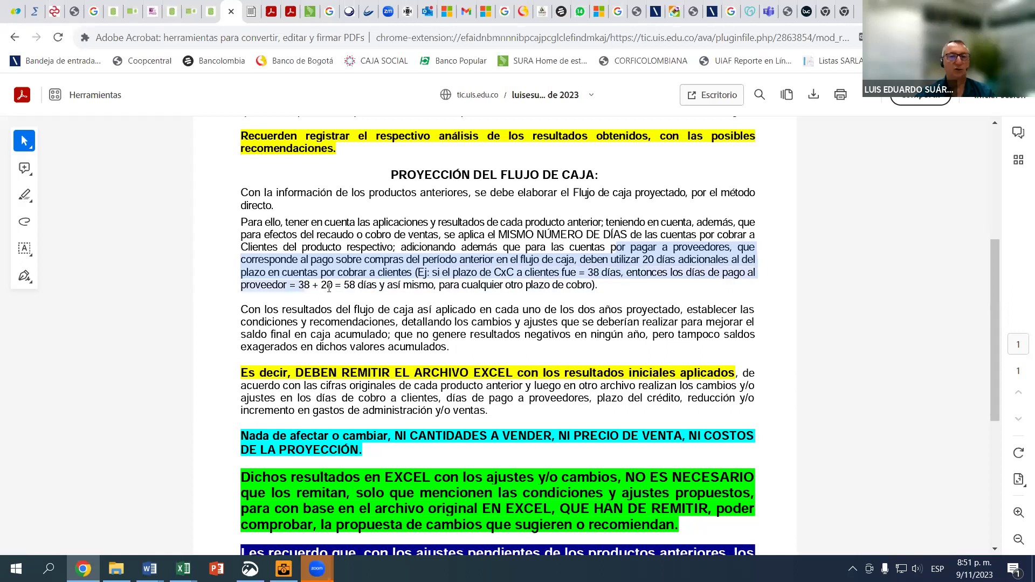
pyautogui.moveTo(425, 281); pyautogui.dragTo(506, 273)
pyautogui.moveTo(427, 288)
pyautogui.mouseDown()
pyautogui.moveTo(583, 271)
pyautogui.moveTo(327, 284)
pyautogui.moveTo(426, 295)
pyautogui.mouseUp()
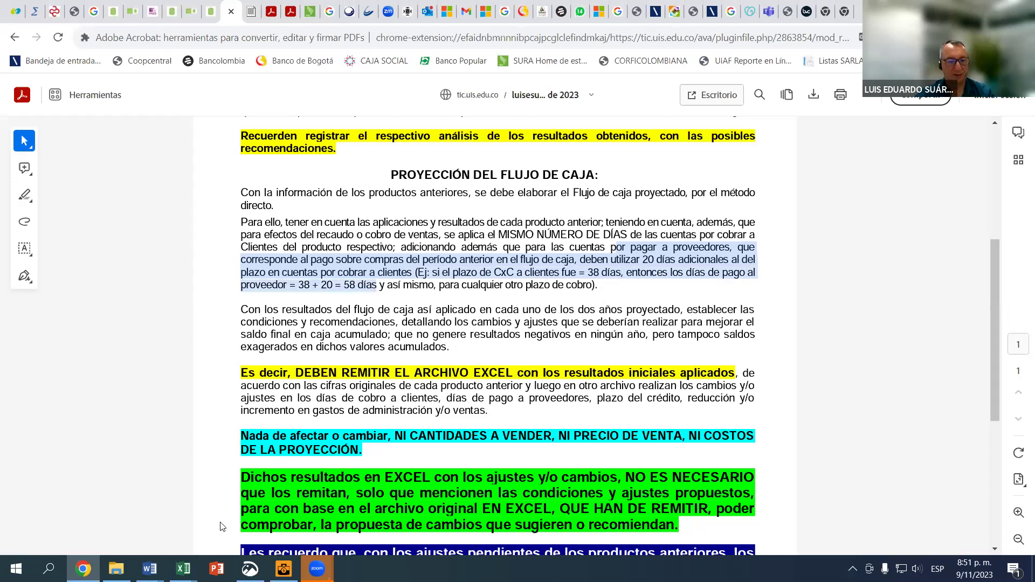
# Switch back to Excel and enter =D181+20 in D298, adding 20 days to the Cartera comercial o CxC clientes days.
pyautogui.click(183, 569)
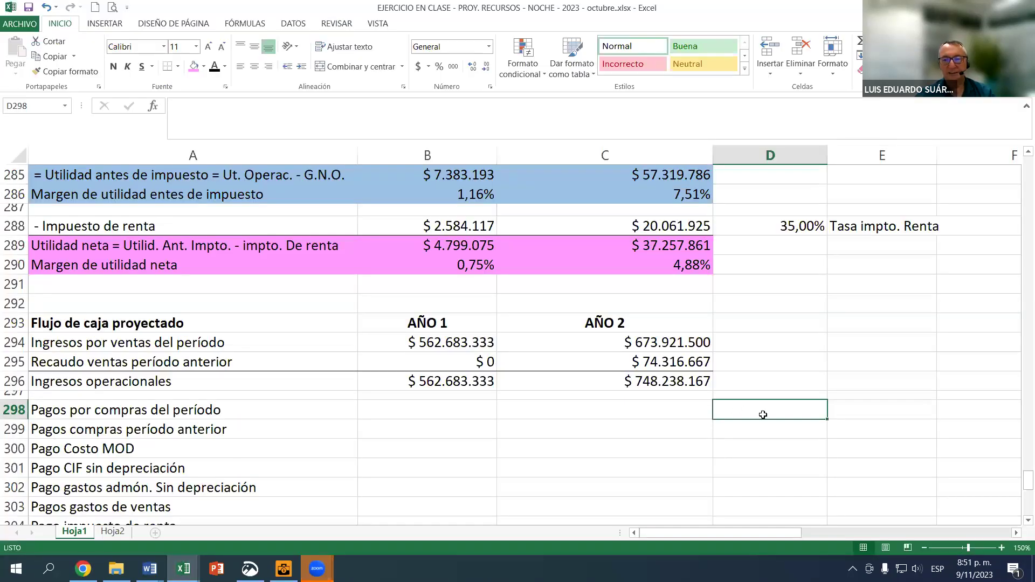
pyautogui.click(764, 412)
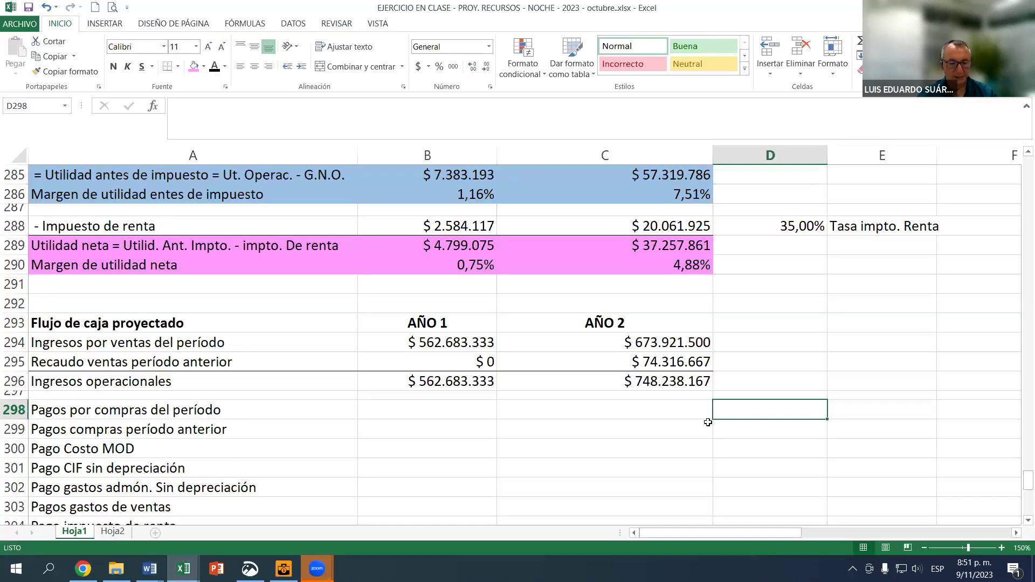
pyautogui.write('=')
pyautogui.scroll(1, 723, 404)
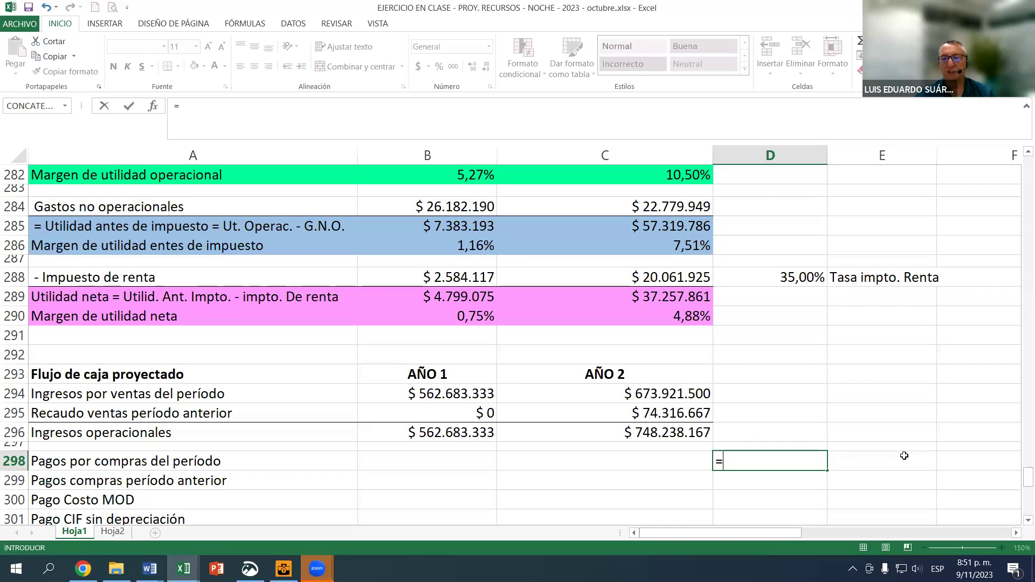
pyautogui.scroll(8, 765, 318)
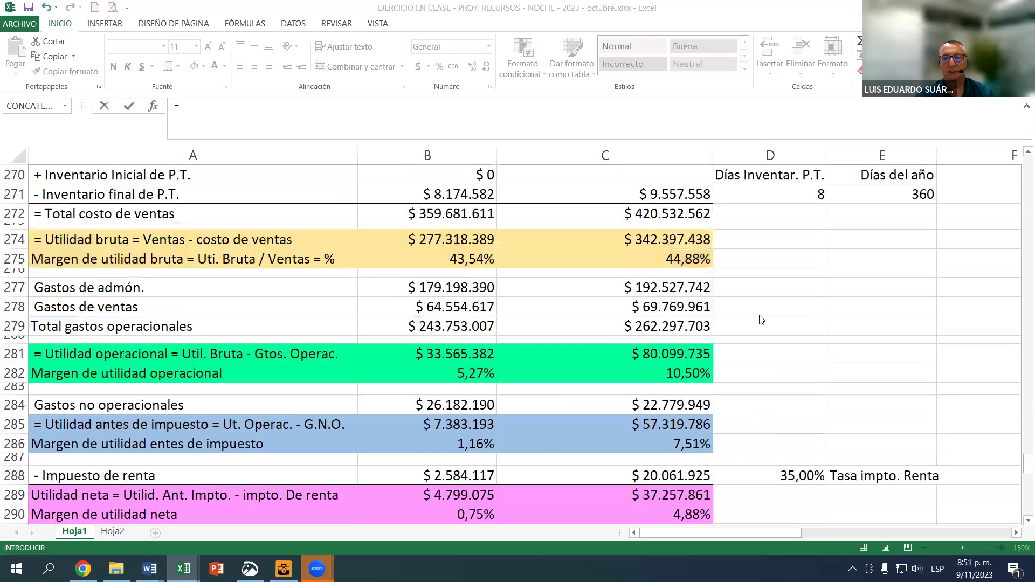
pyautogui.scroll(17, 761, 319)
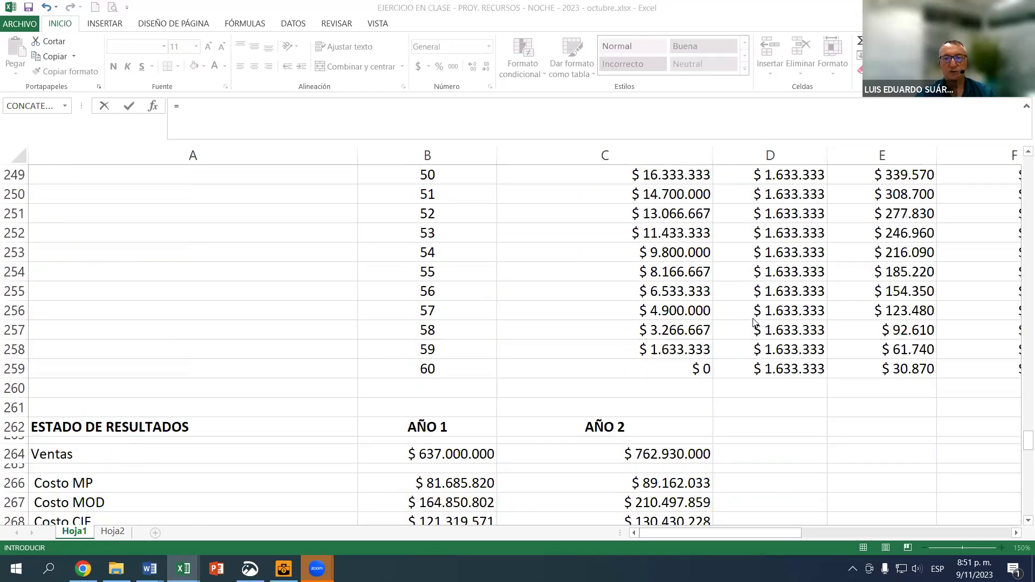
pyautogui.scroll(10, 741, 325)
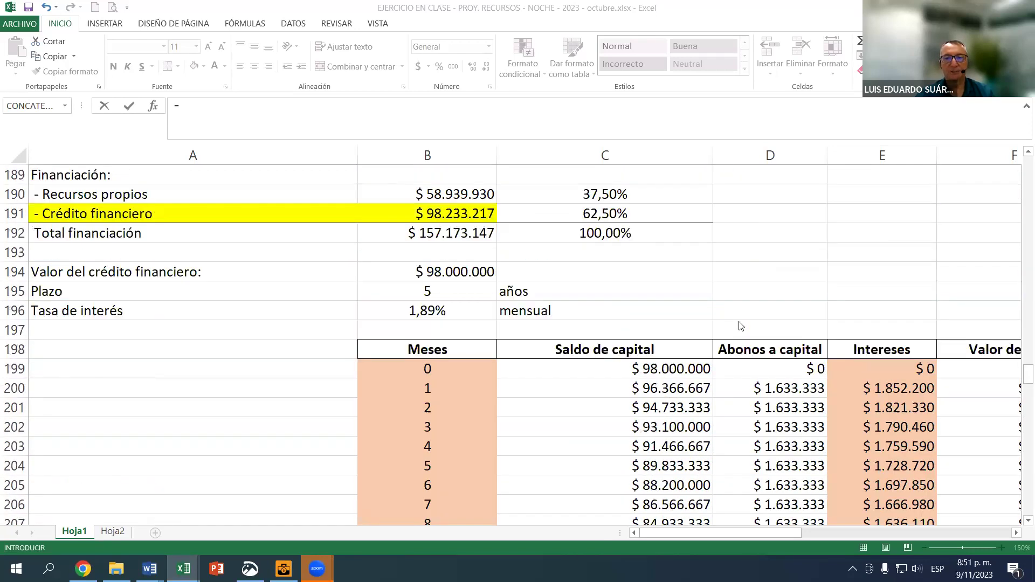
pyautogui.click(771, 287)
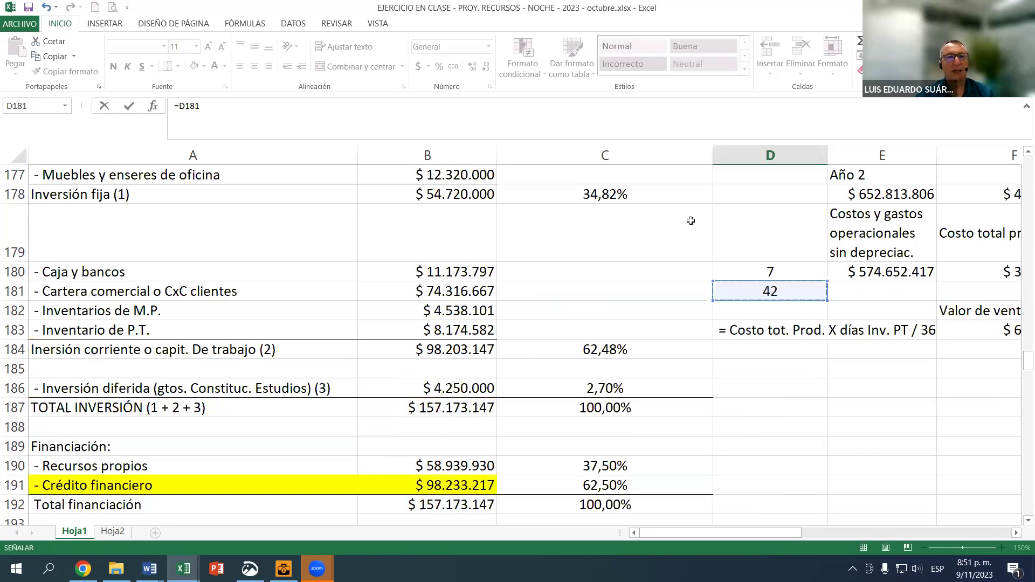
pyautogui.click(223, 106)
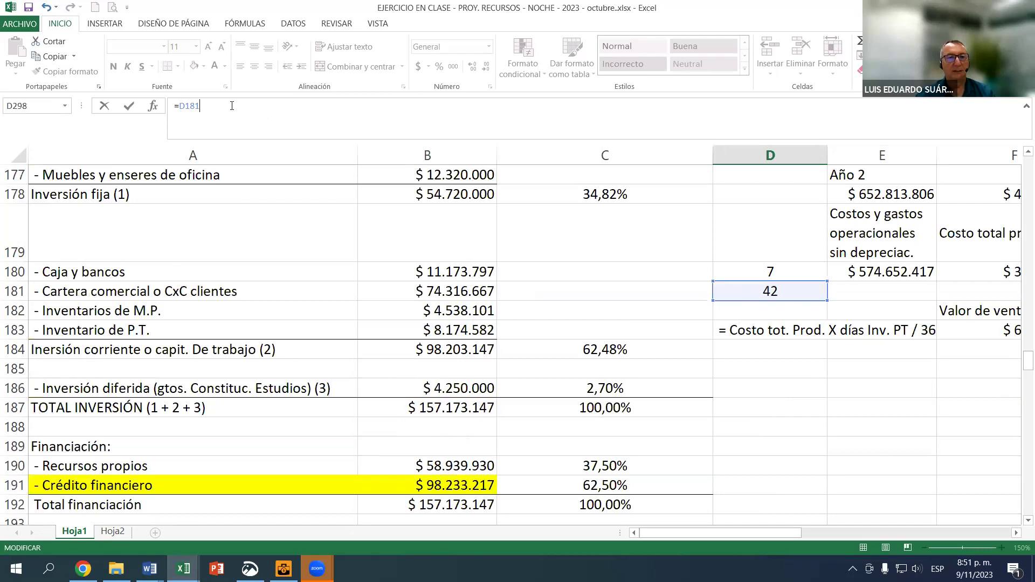
pyautogui.write('+20')
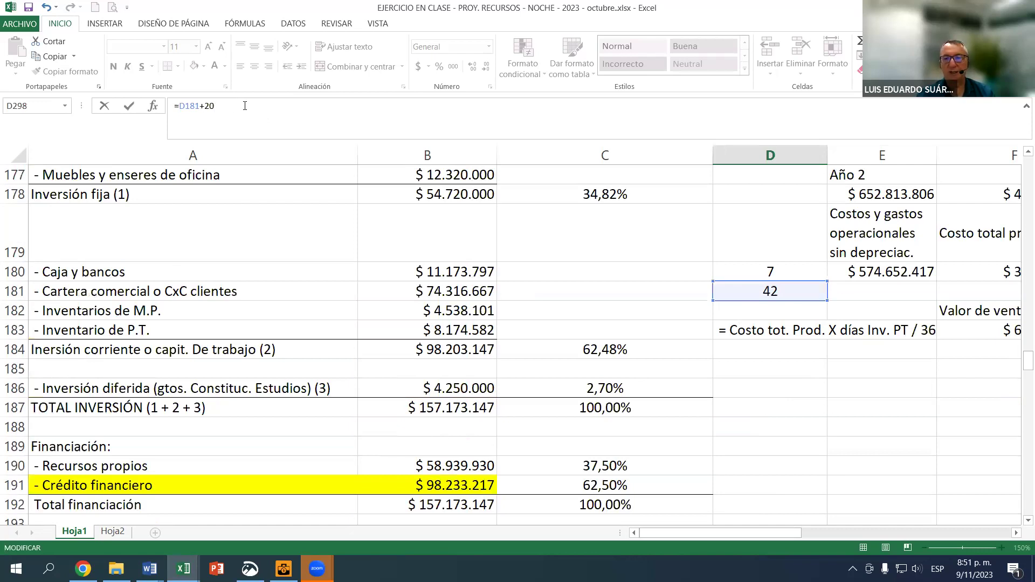
pyautogui.press('Return')
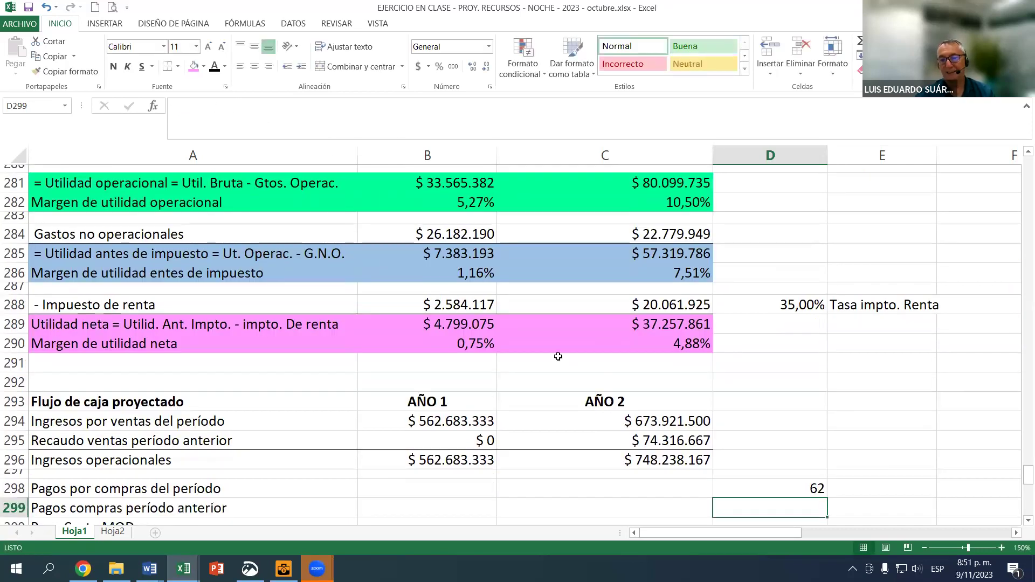
# Begin the Año 1 Pagos por compras del período formula in B298 with =B26, the Año 1 Compras de M.P. / año.
pyautogui.click(777, 492)
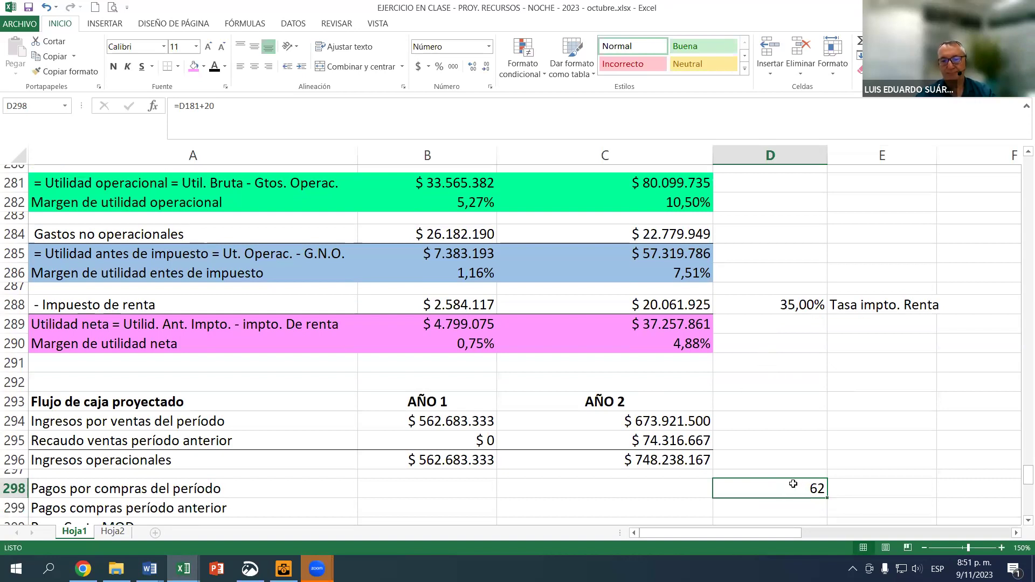
pyautogui.scroll(-1, 803, 488)
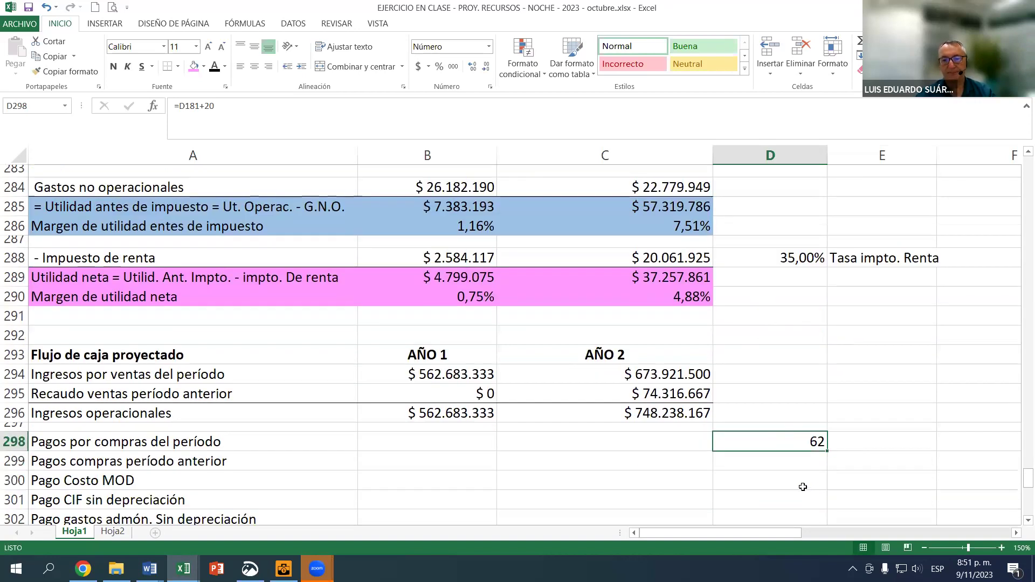
pyautogui.click(418, 443)
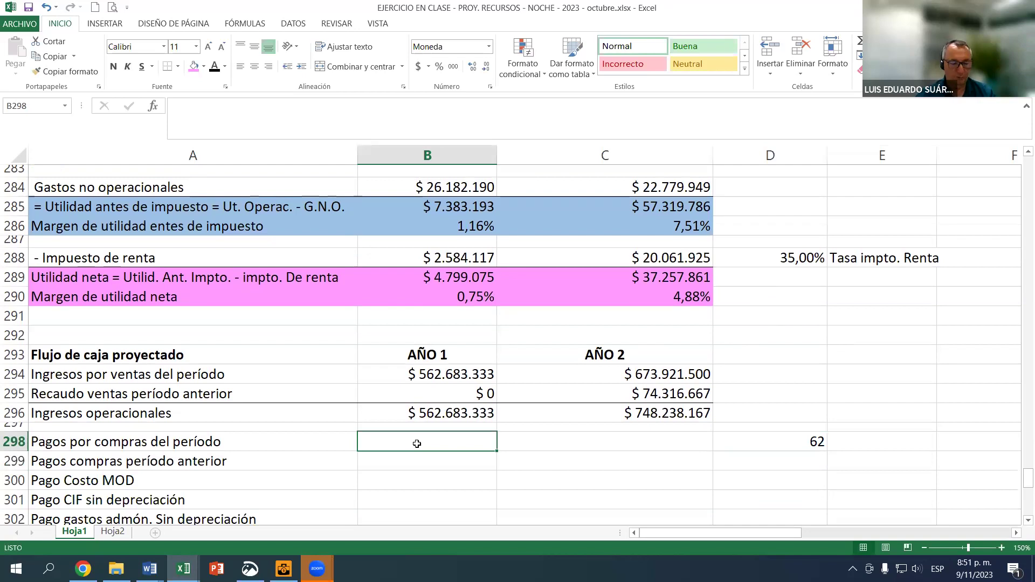
pyautogui.write('=')
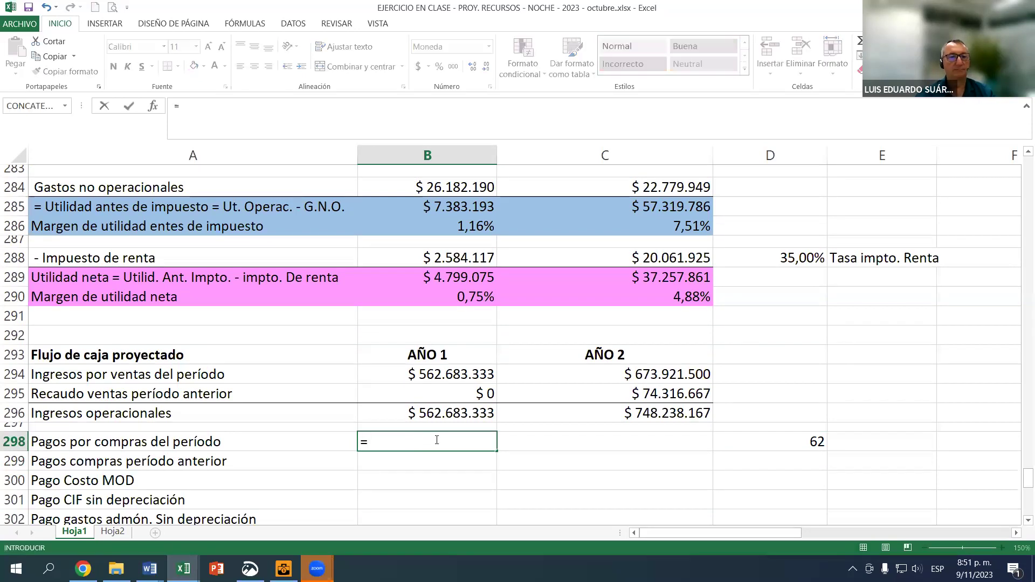
pyautogui.scroll(6, 438, 440)
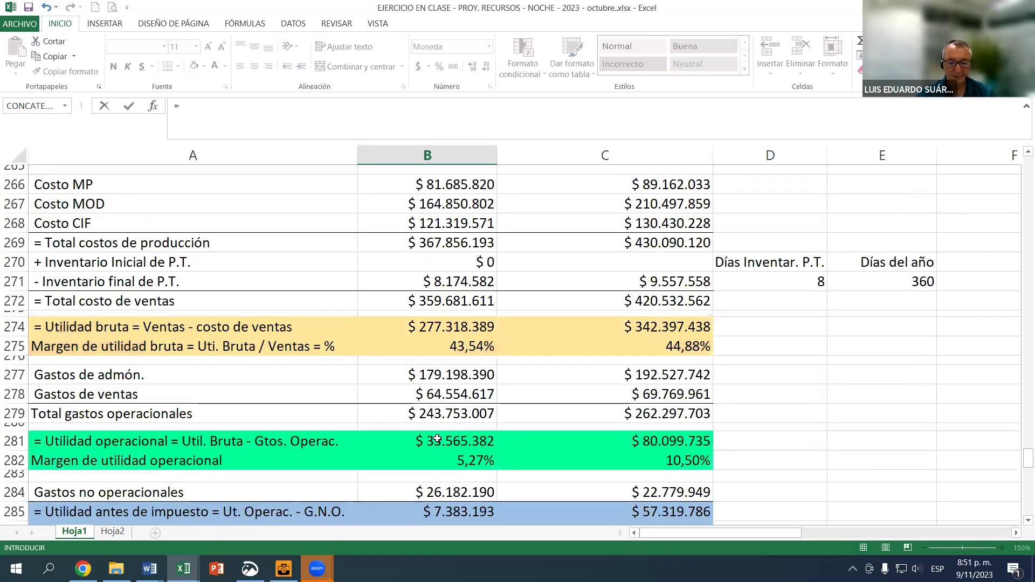
pyautogui.click(437, 440)
pyautogui.press('pageup')
pyautogui.press('pageup')
pyautogui.press('pageup')
pyautogui.press('pageup')
pyautogui.press('pageup')
pyautogui.press('pageup')
pyautogui.press('pageup')
pyautogui.press('pageup')
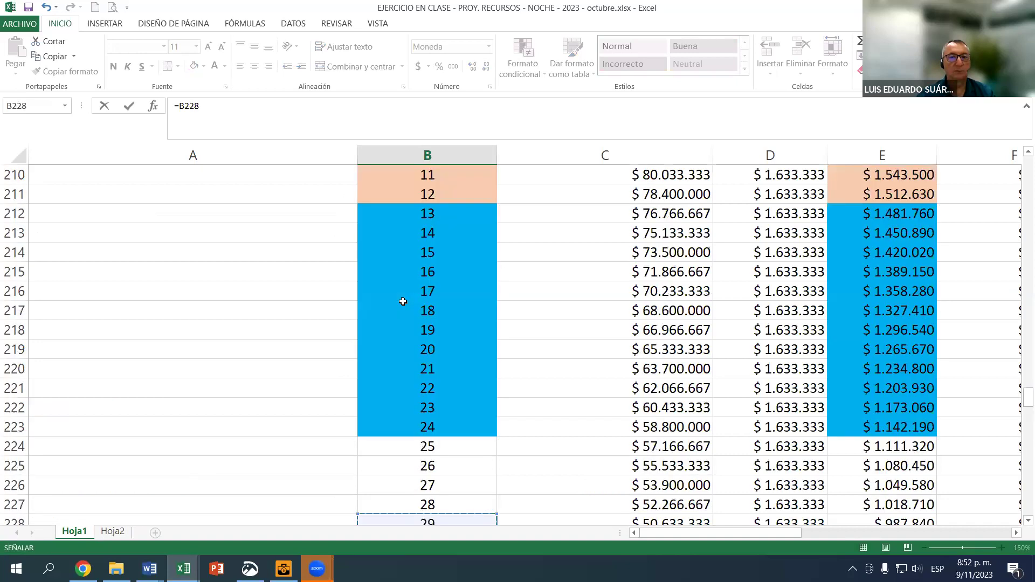
pyautogui.press('pageup')
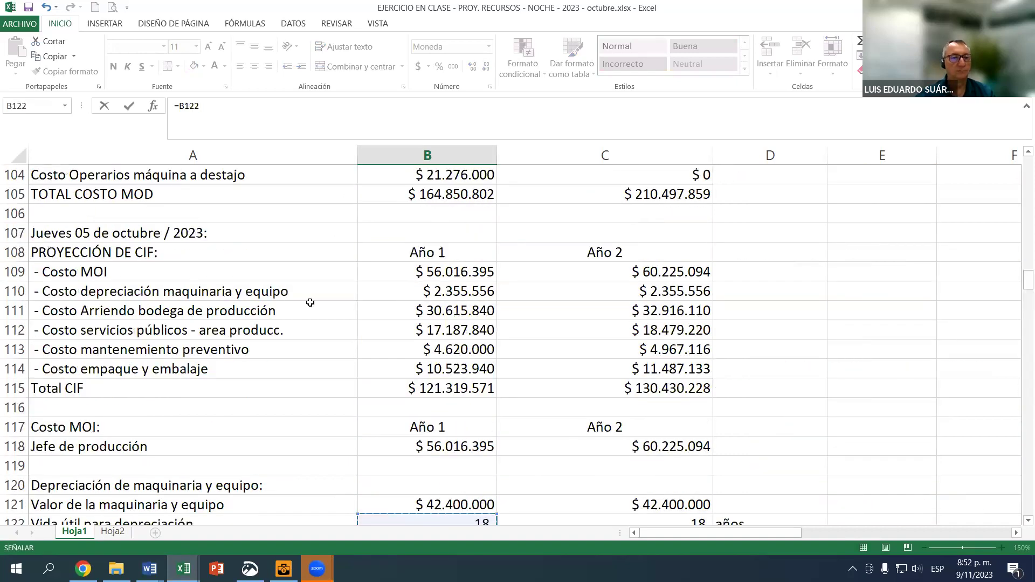
pyautogui.scroll(4, 409, 253)
pyautogui.scroll(9, 407, 254)
pyautogui.scroll(17, 407, 254)
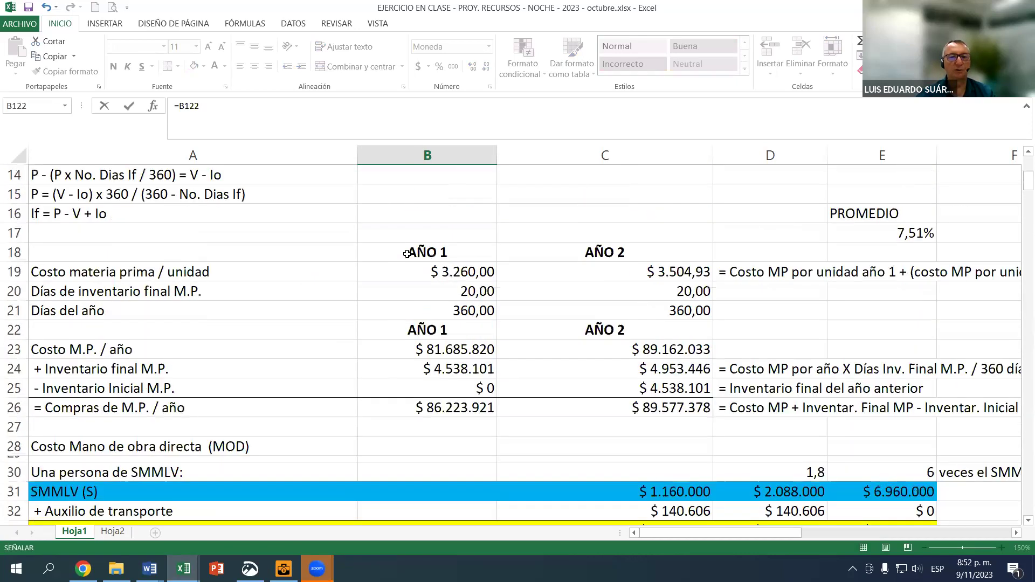
pyautogui.scroll(3, 408, 256)
pyautogui.scroll(-2, 409, 259)
pyautogui.scroll(-1, 461, 358)
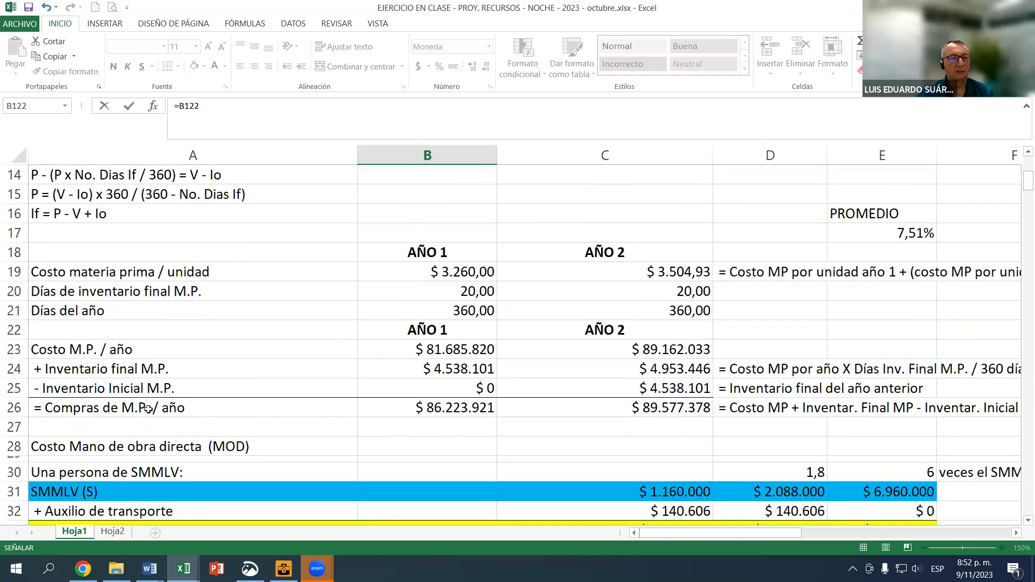
pyautogui.scroll(-1, 109, 405)
pyautogui.click(468, 357)
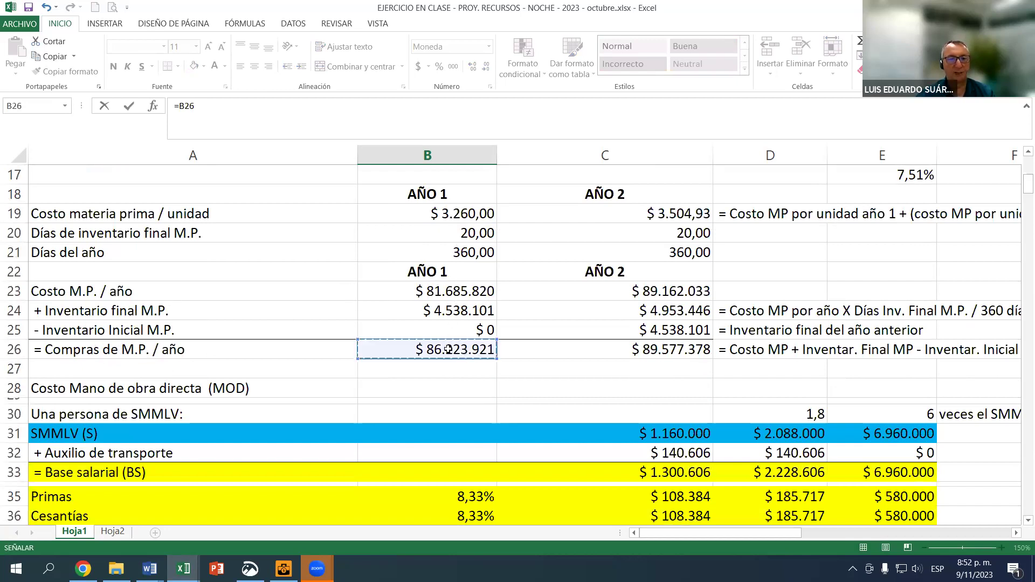
# Extend the B298 formula to subtract Compras de M.P. multiplied by the supplier days, using B26 and the absolute reference $D$298.
pyautogui.write('-')
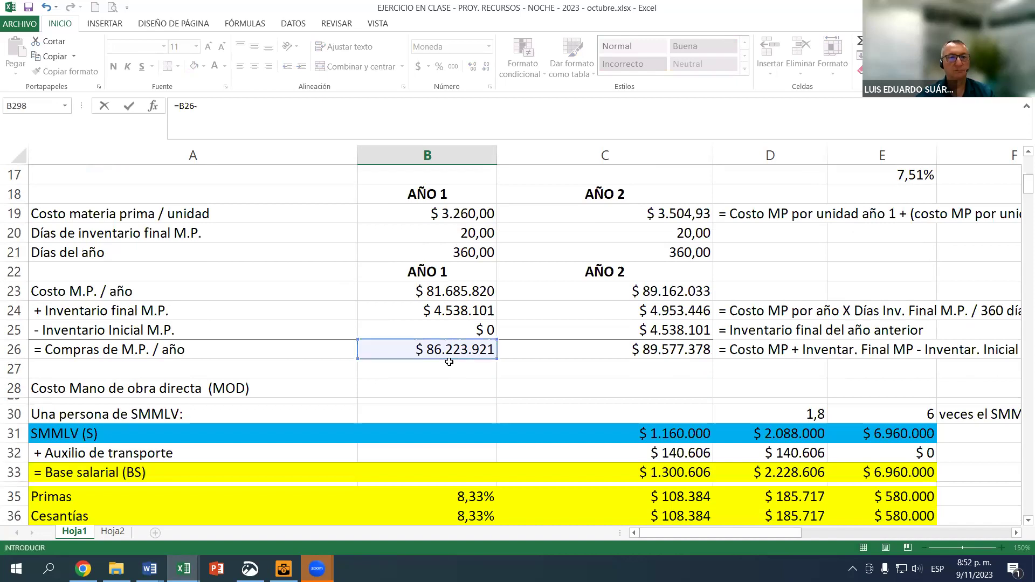
pyautogui.write('(')
pyautogui.click(437, 349)
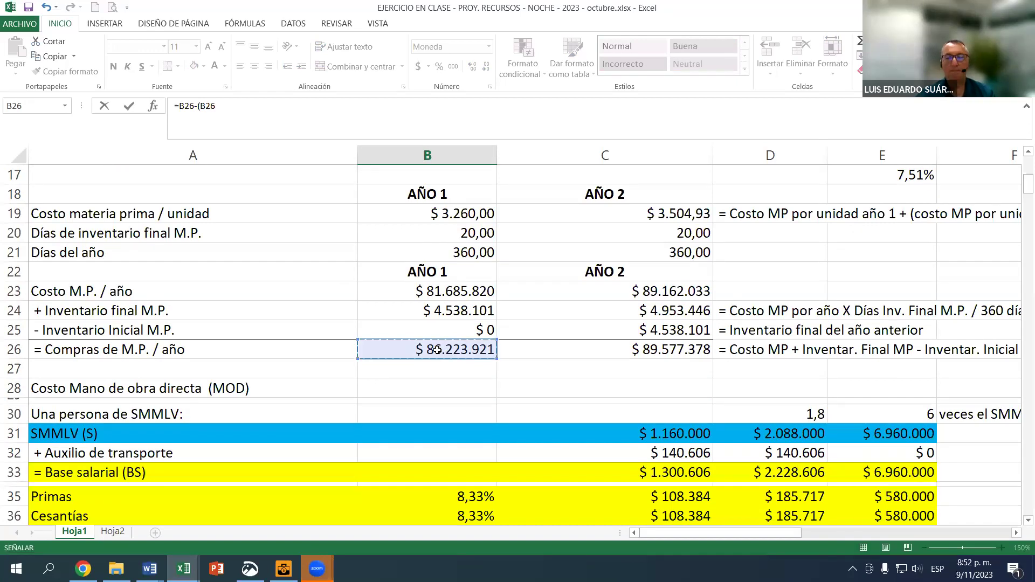
pyautogui.write('*')
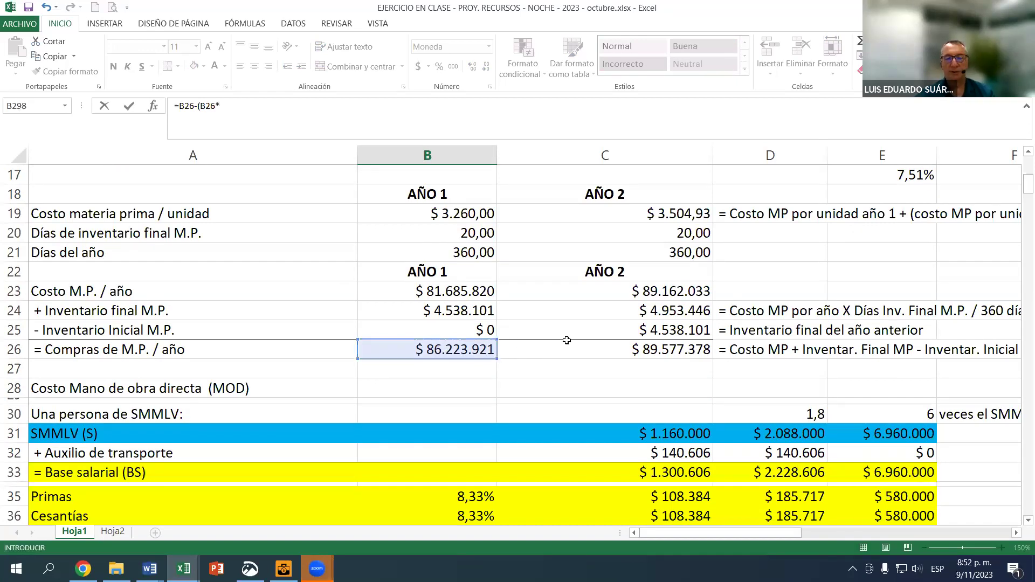
pyautogui.scroll(-5, 567, 340)
pyautogui.scroll(-9, 612, 374)
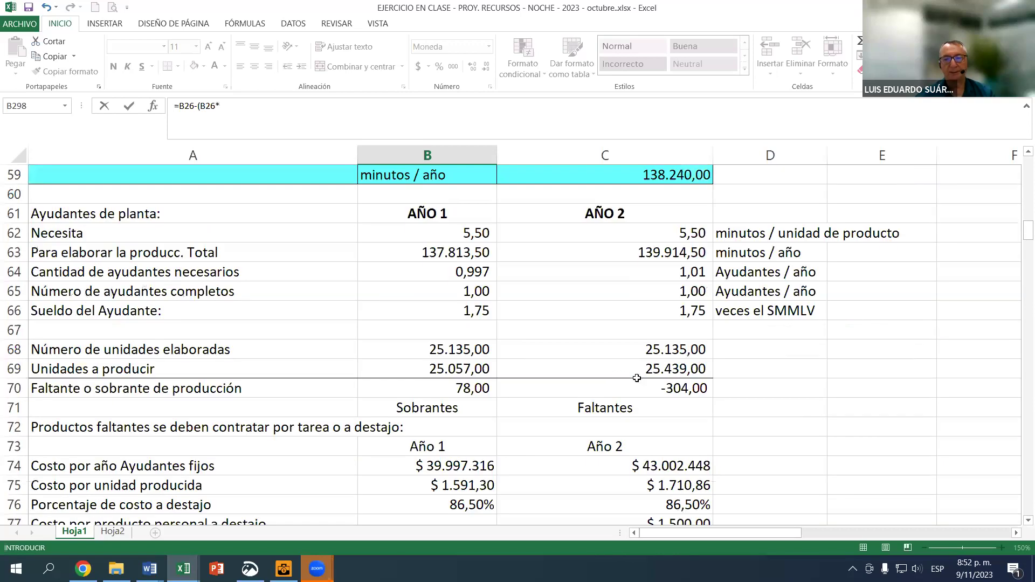
pyautogui.scroll(-9, 636, 378)
pyautogui.scroll(-11, 668, 382)
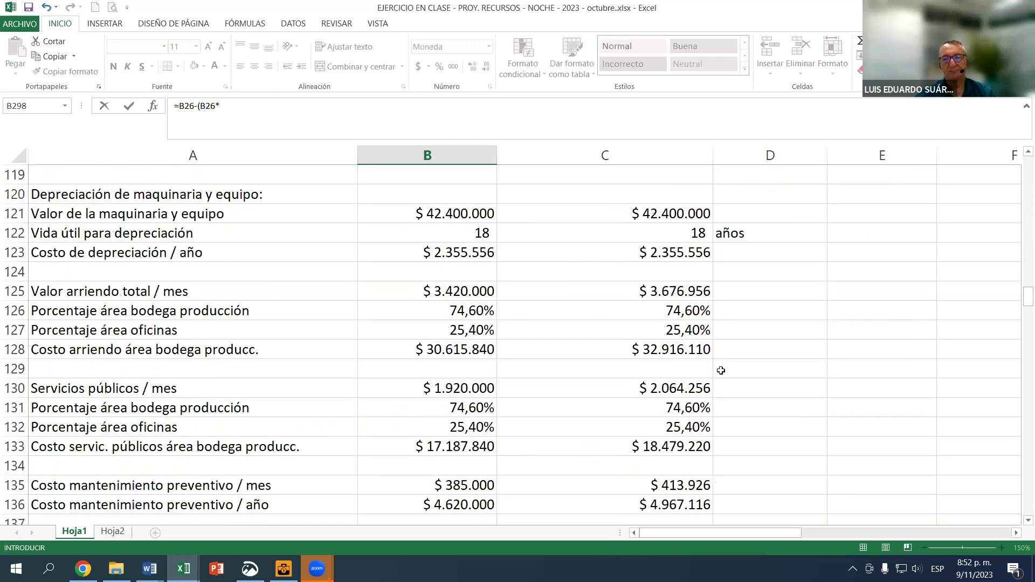
pyautogui.scroll(-9, 721, 370)
pyautogui.scroll(-10, 753, 375)
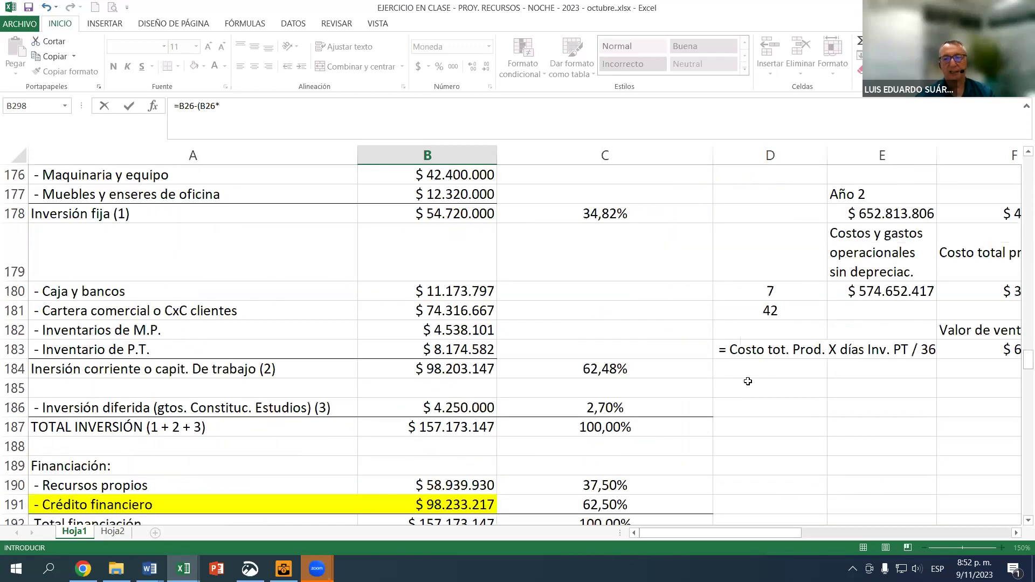
pyautogui.scroll(-7, 748, 381)
pyautogui.scroll(-12, 751, 398)
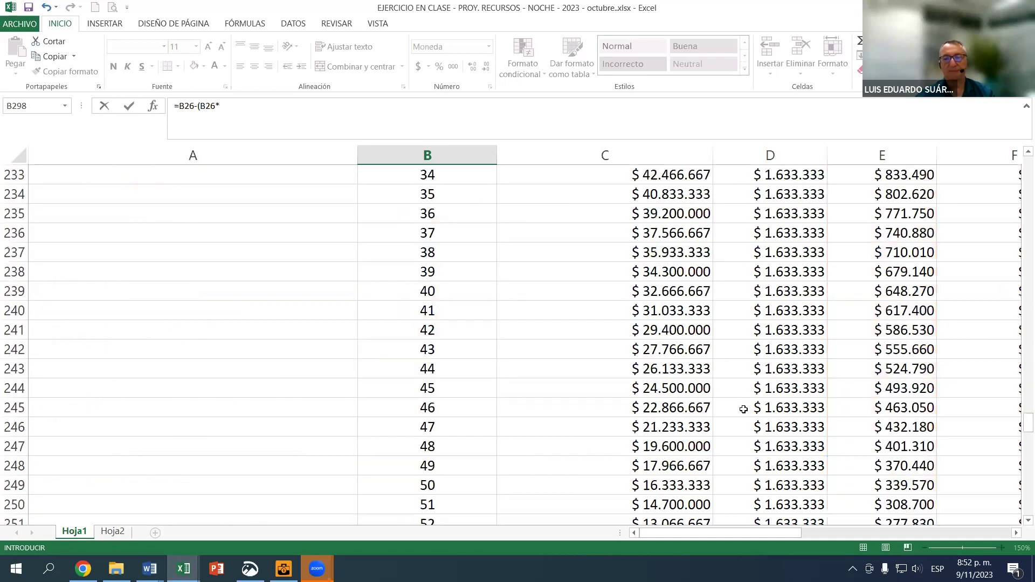
pyautogui.scroll(-7, 746, 404)
pyautogui.scroll(-8, 759, 389)
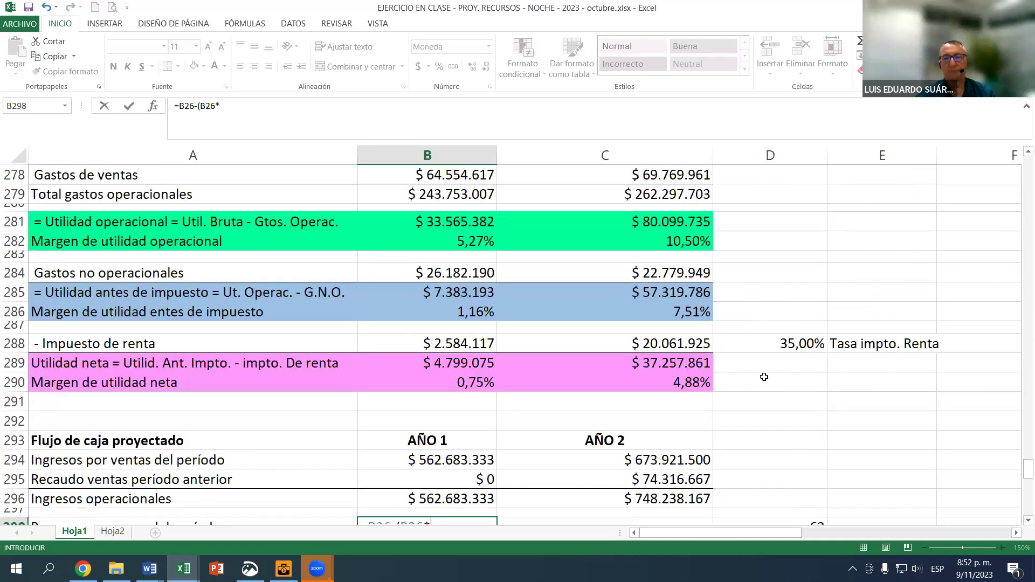
pyautogui.scroll(-3, 764, 377)
pyautogui.scroll(-3, 802, 219)
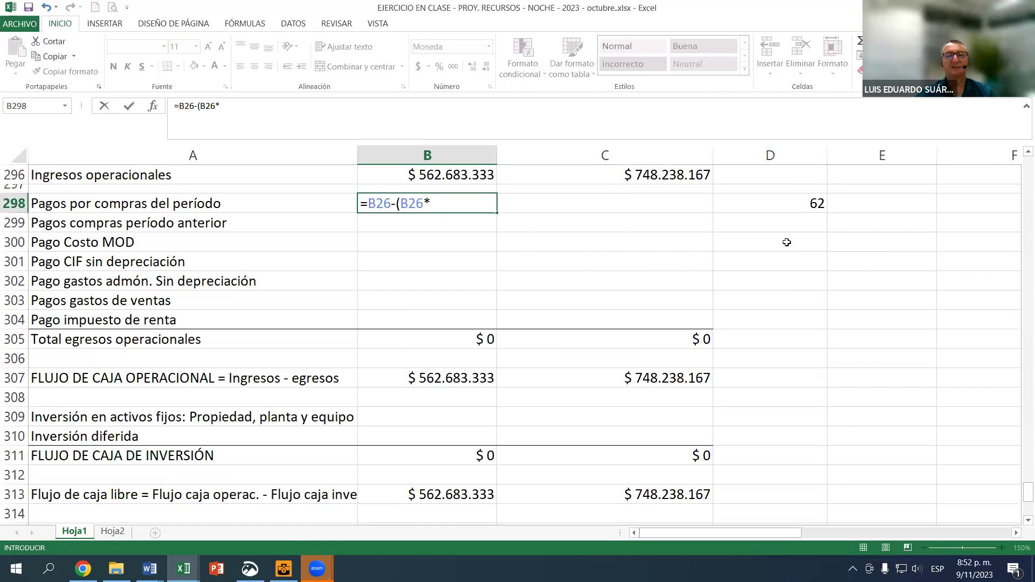
pyautogui.press('Right')
pyautogui.press('Right')
pyautogui.press('F4')
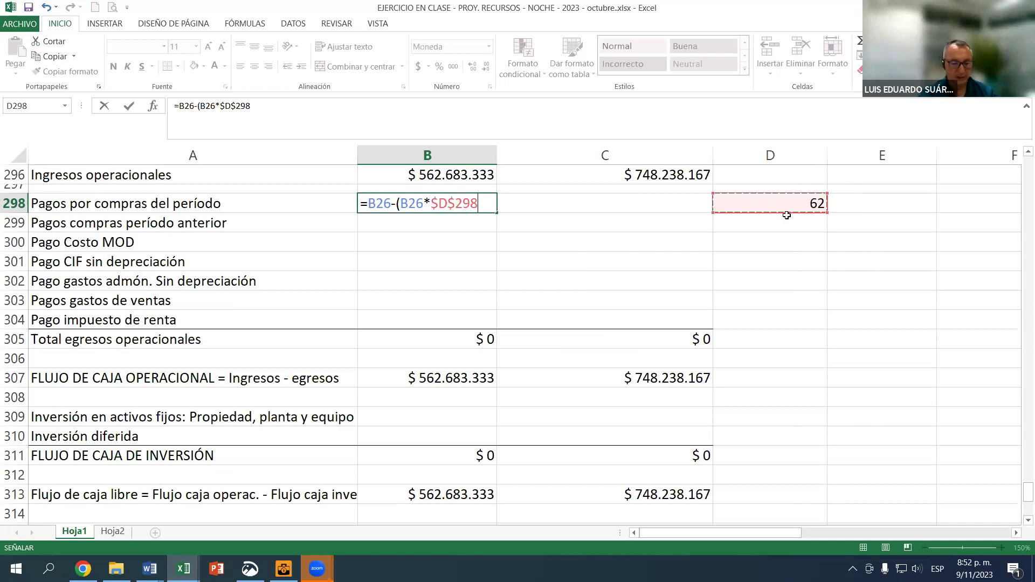
# Complete B298 as =B26-(B26*$D$298/$E$271), dividing by Días del año, and fill the formula across to Año 2 in C298.
pyautogui.write('/')
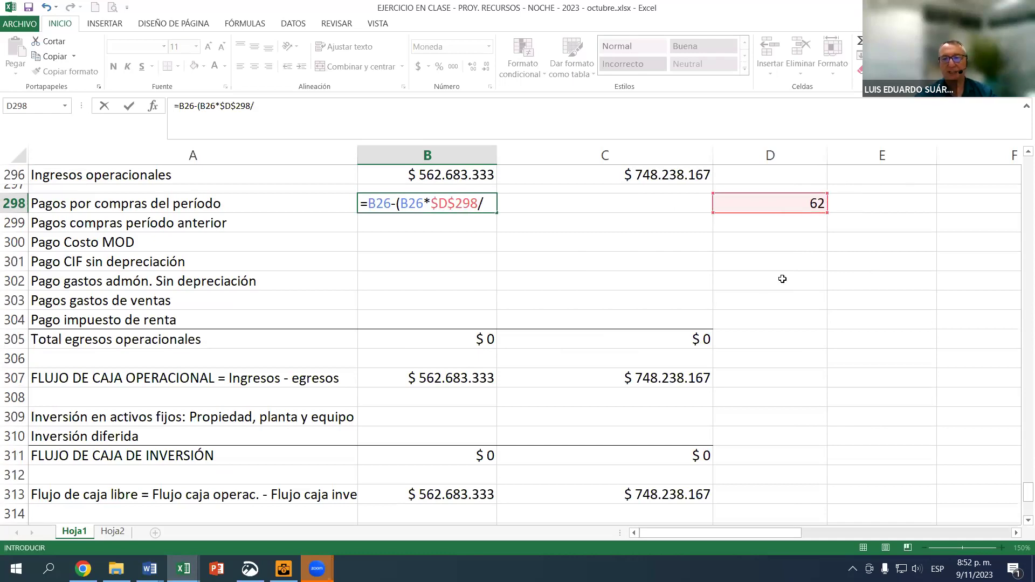
pyautogui.scroll(5, 802, 244)
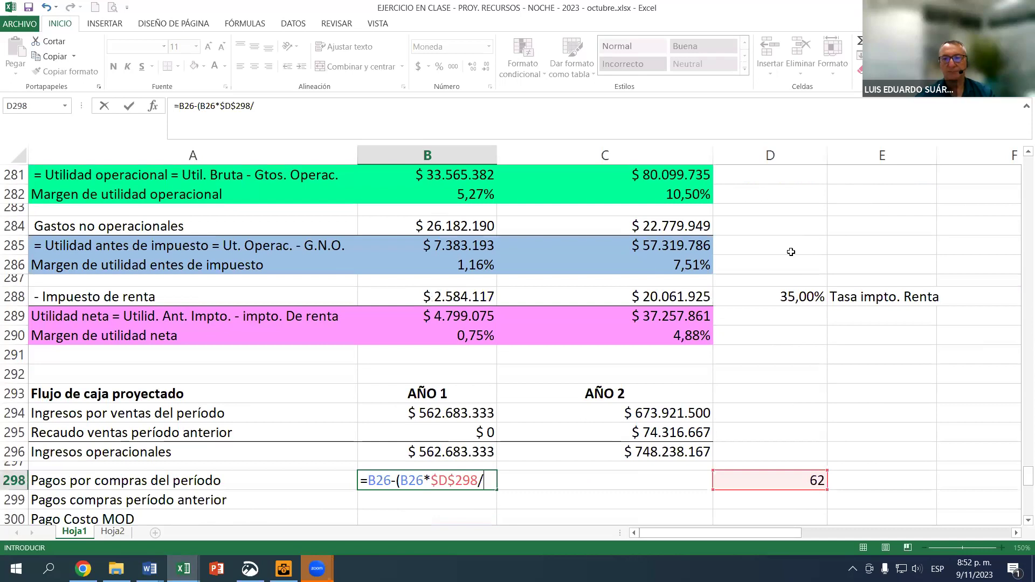
pyautogui.scroll(4, 791, 252)
pyautogui.click(882, 213)
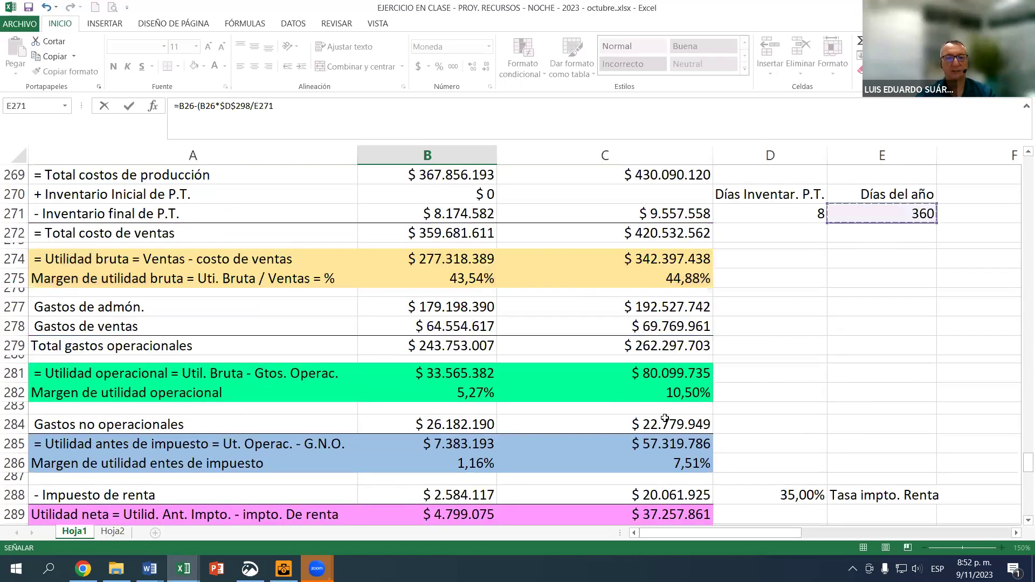
pyautogui.press('F4')
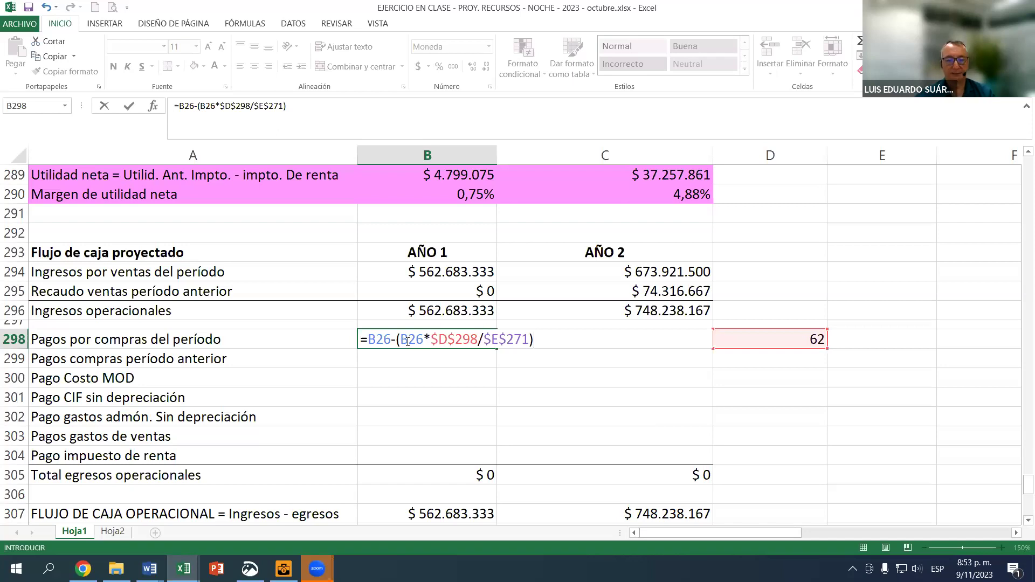
pyautogui.press('Return')
pyautogui.press('Up')
pyautogui.moveTo(497, 349); pyautogui.dragTo(685, 346)
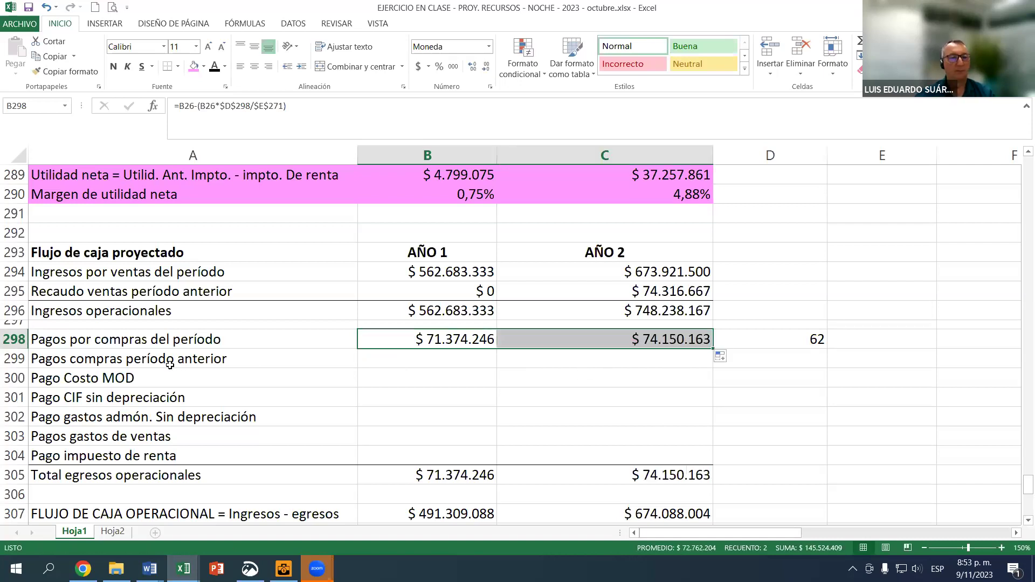
# Enter 0 for the Año 1 Pagos compras período anterior in B299.
pyautogui.click(387, 361)
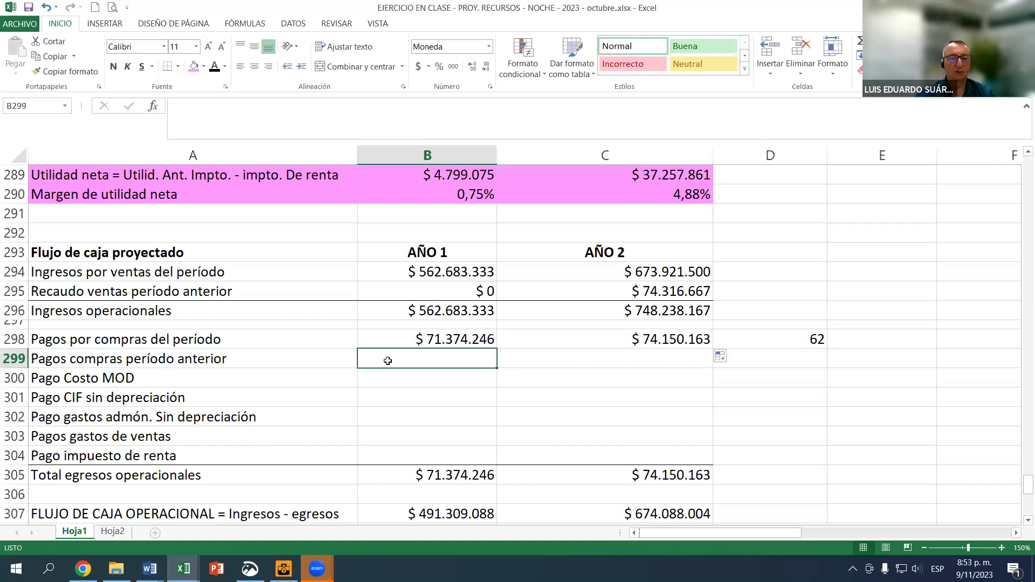
pyautogui.write('0')
pyautogui.press('Return')
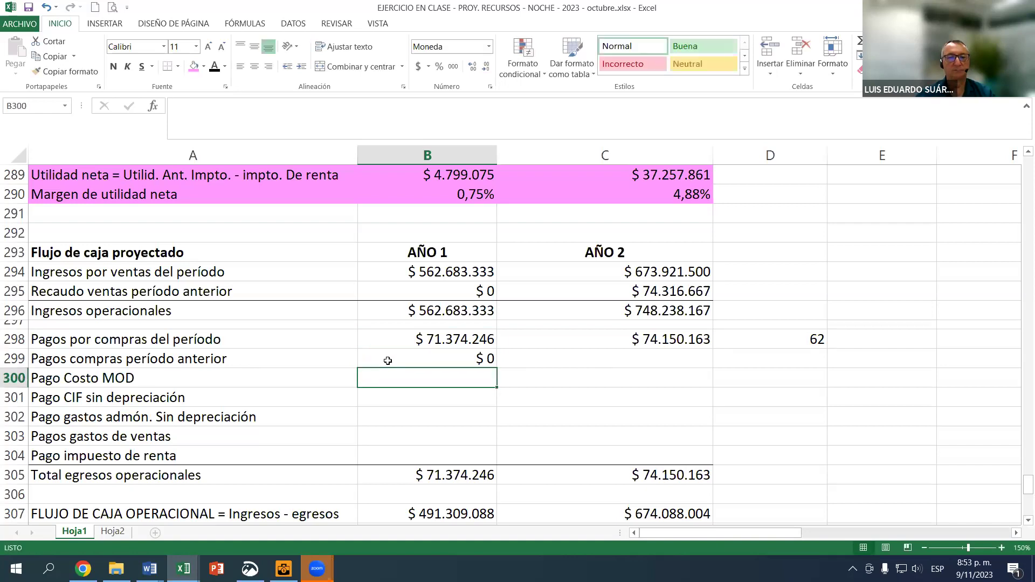
# Start the Año 2 Pagos compras período anterior formula in C299 with a reference to Año 1 Compras de M.P. / año, B26.
pyautogui.press('Up')
pyautogui.press('Right')
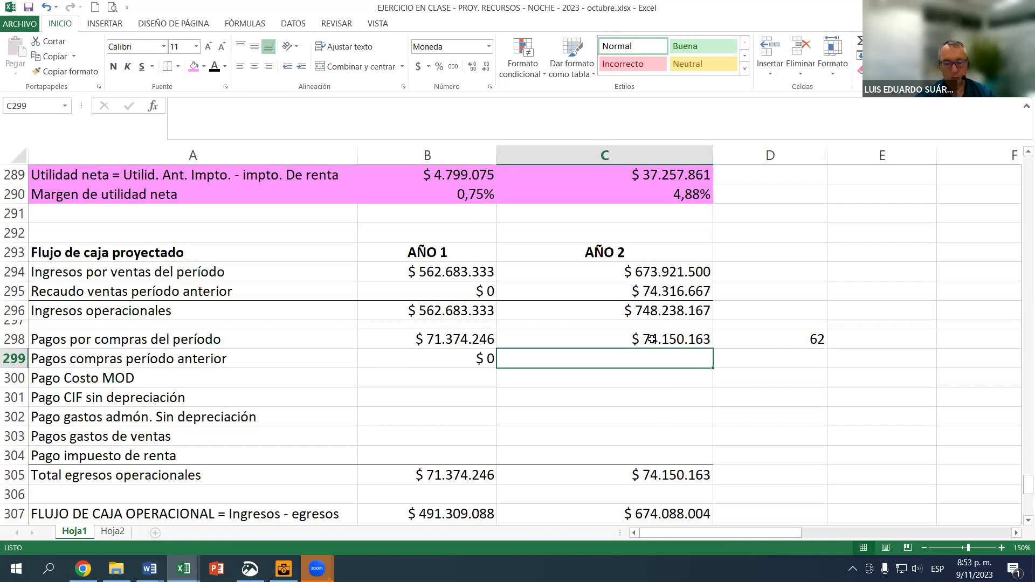
pyautogui.write('=')
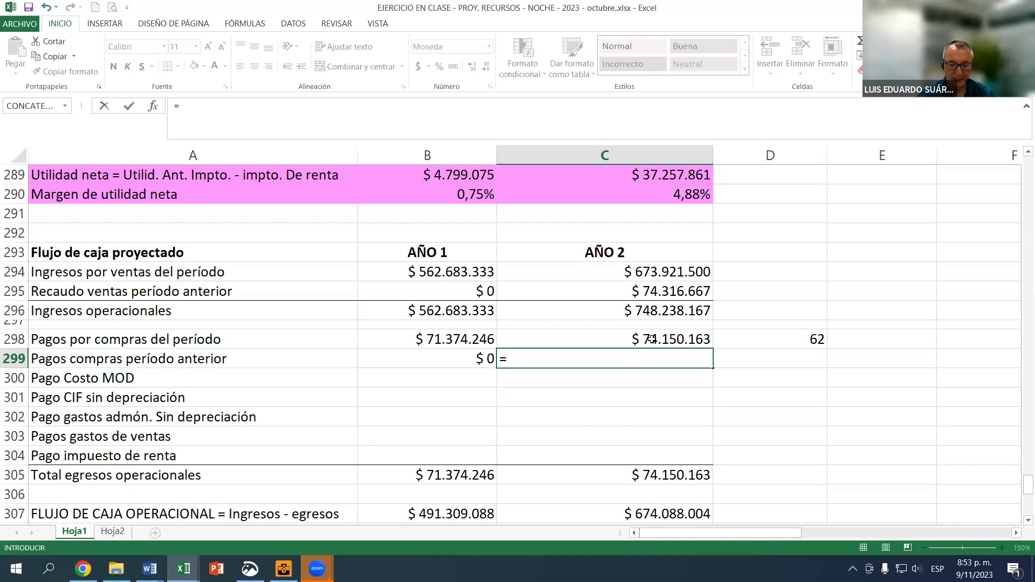
pyautogui.hotkey('ctrl', 'Home')
pyautogui.scroll(-3, 447, 372)
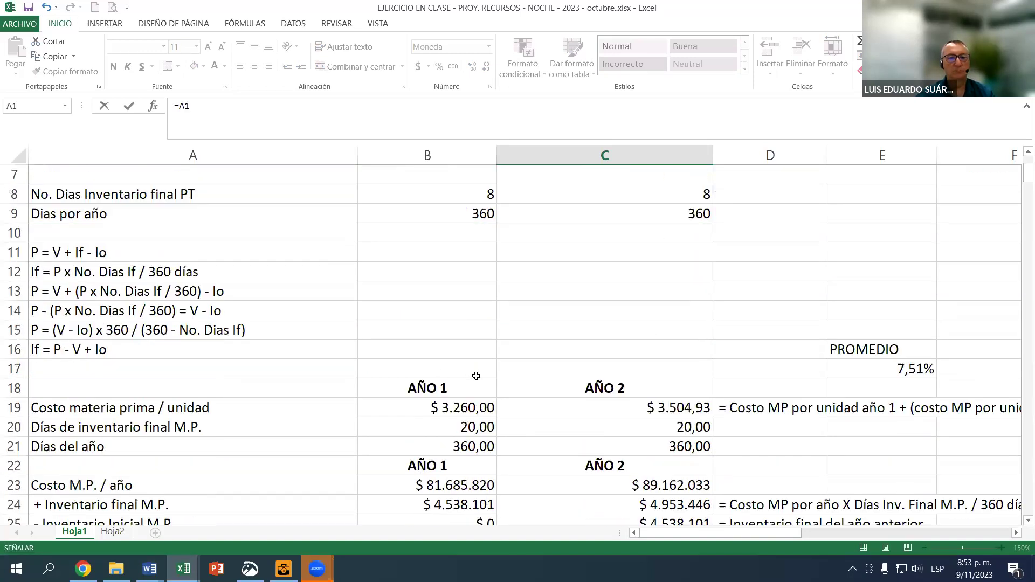
pyautogui.scroll(-2, 483, 375)
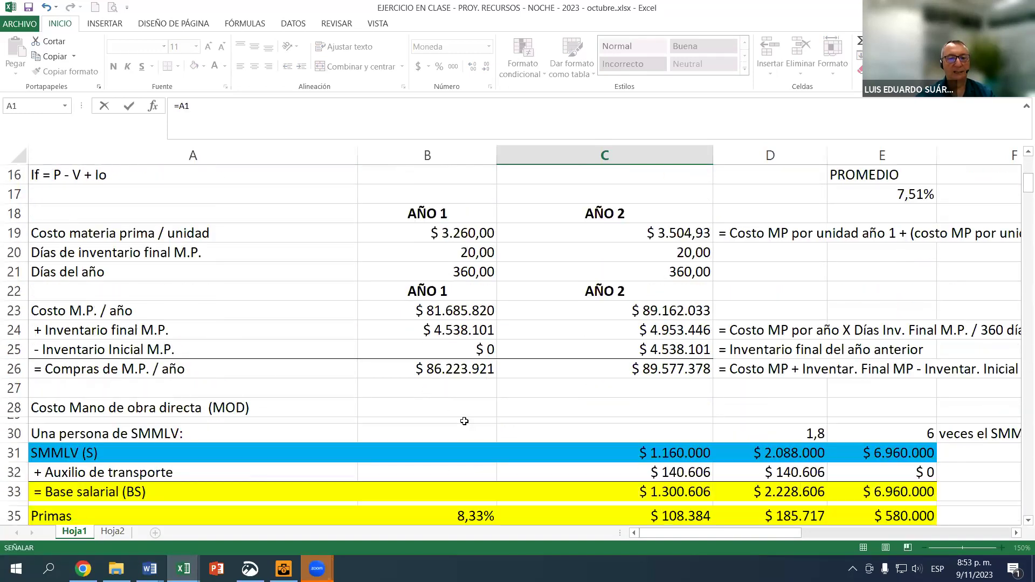
pyautogui.click(434, 371)
# Complete the Año 2 Pagos compras período anterior formula in C299 as =B26-B298, subtracting the Año 1 Pagos por compras del período.
pyautogui.write('-')
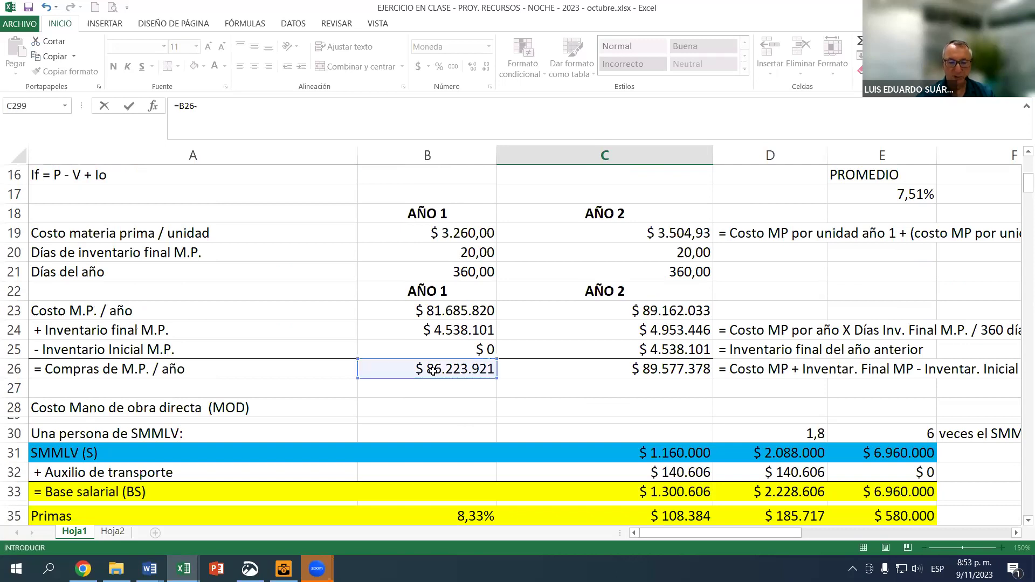
pyautogui.press('Down')
pyautogui.press('BackSpace')
pyautogui.press('BackSpace')
pyautogui.press('BackSpace')
pyautogui.press('BackSpace')
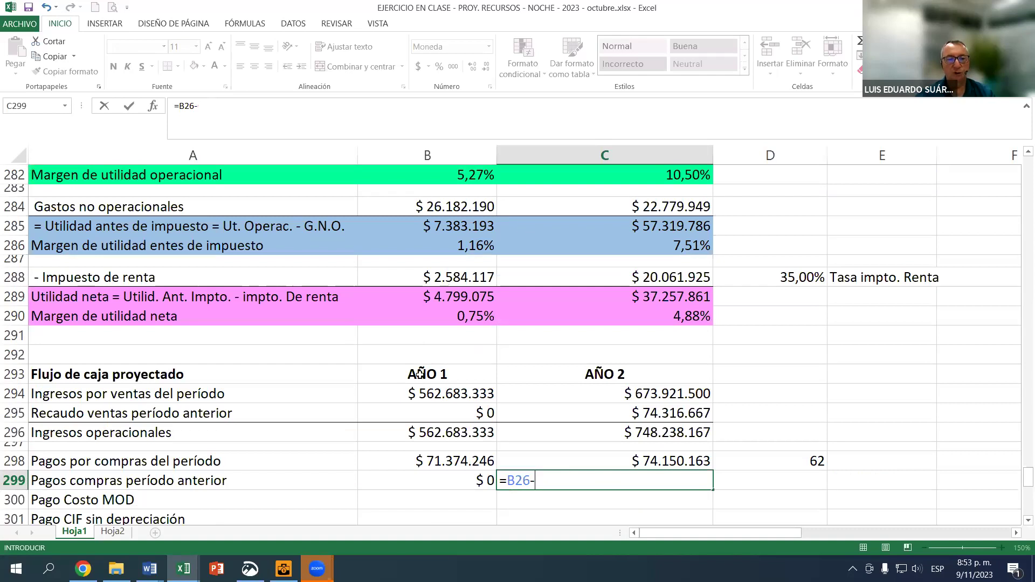
pyautogui.click(438, 461)
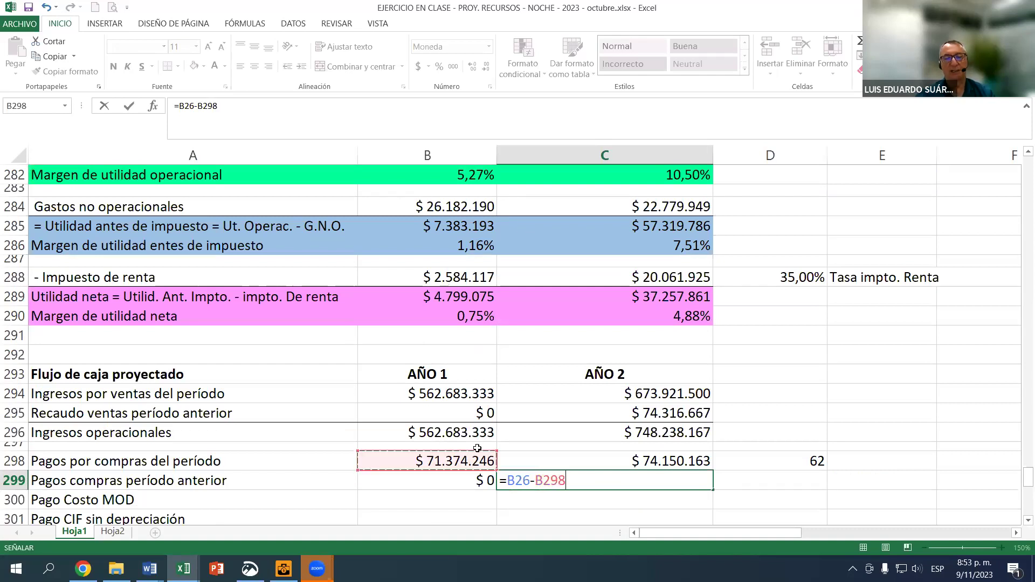
pyautogui.scroll(-1, 477, 447)
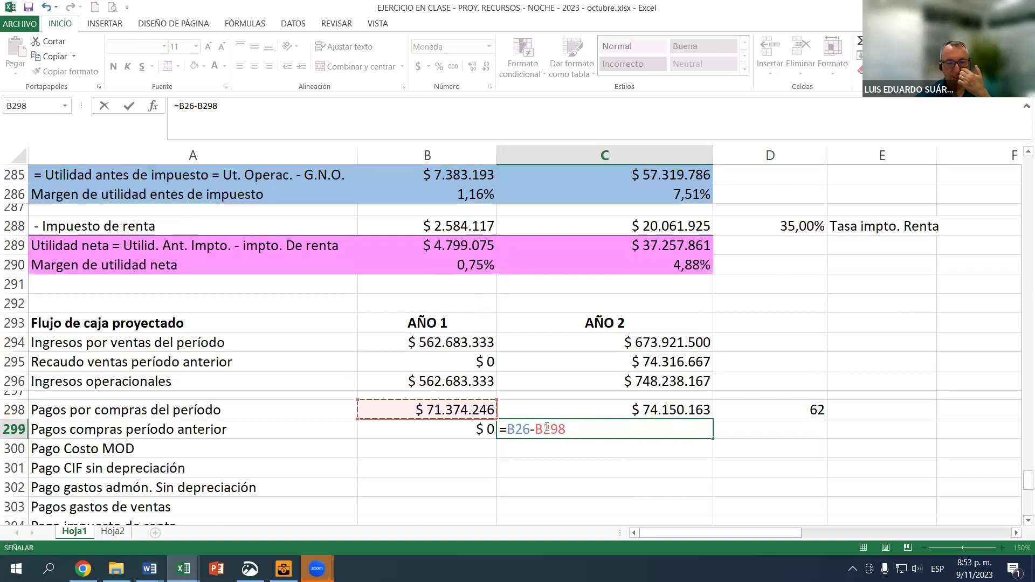
pyautogui.press('F2')
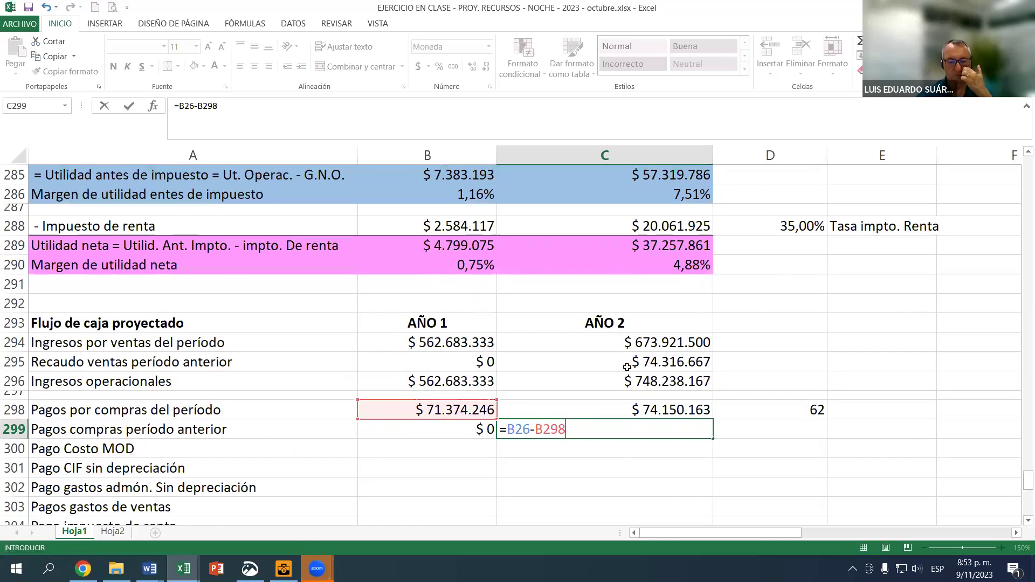
pyautogui.press('Return')
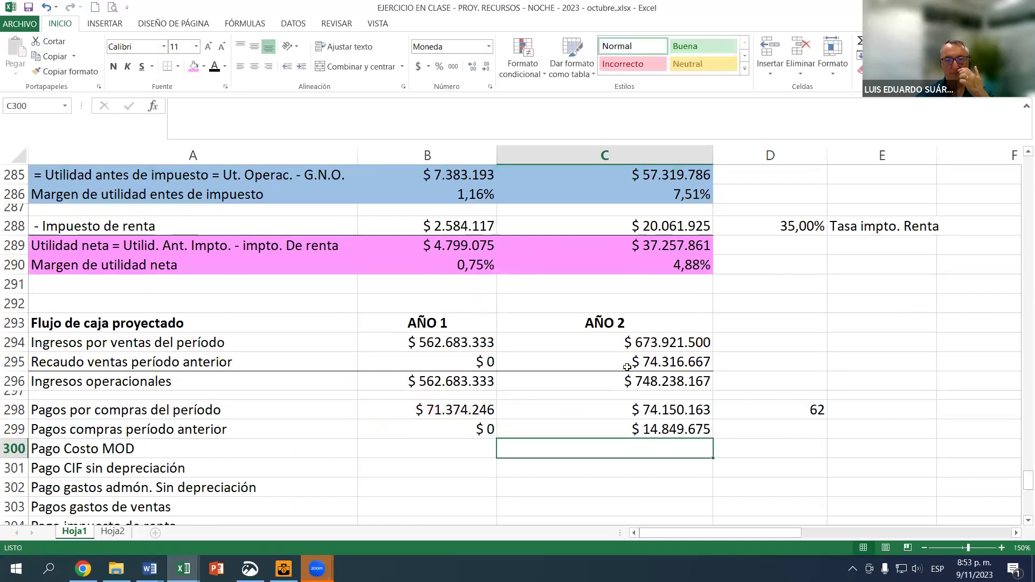
# Check the combined sum of B298 and C299 against the Año 1 Compras de M.P. / año in B26.
pyautogui.click(446, 406)
pyautogui.keyDown('ctrl'); pyautogui.click(646, 432); pyautogui.keyUp('ctrl')
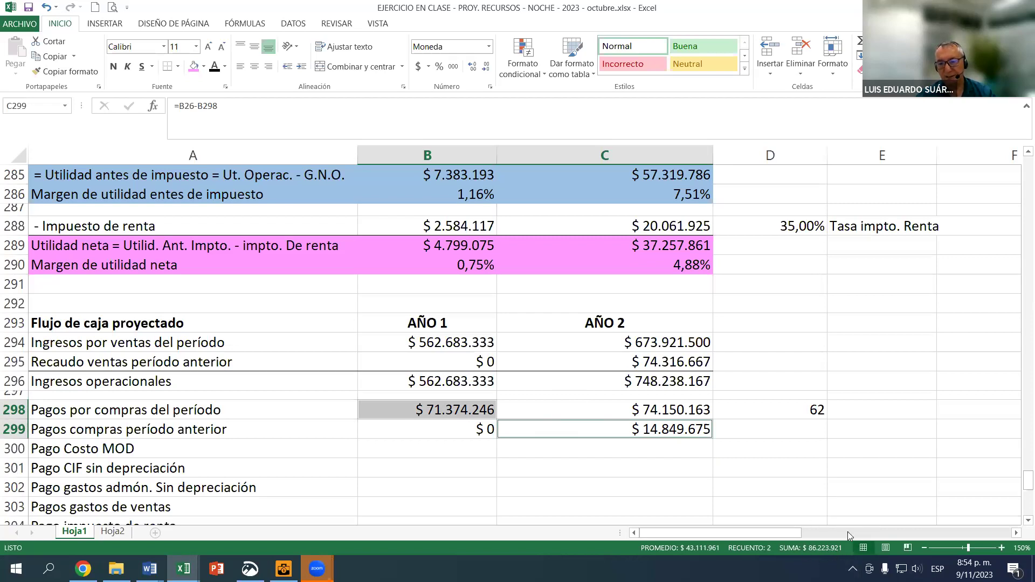
pyautogui.click(626, 489)
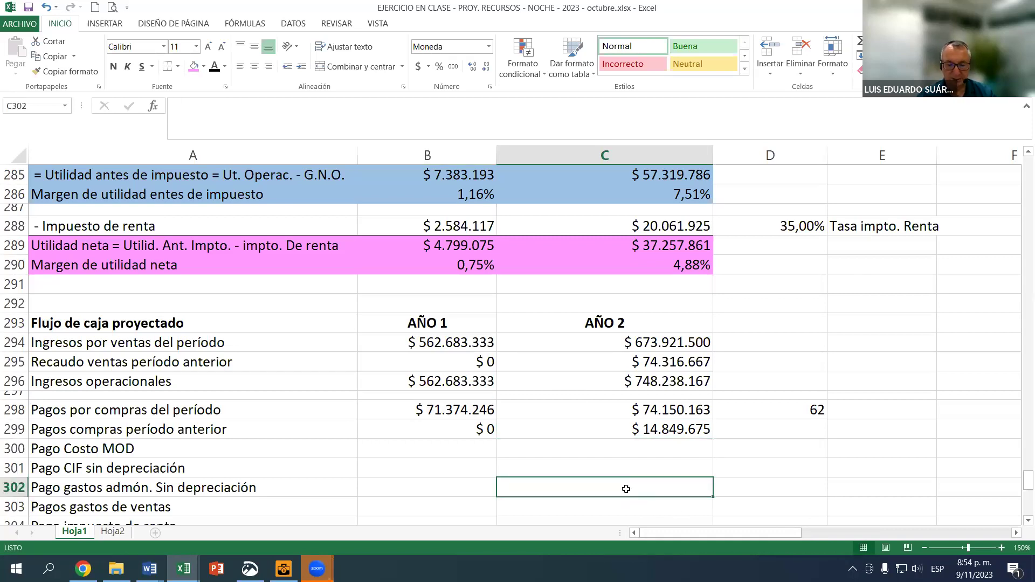
pyautogui.hotkey('ctrl', 'Home')
pyautogui.scroll(-2, 533, 410)
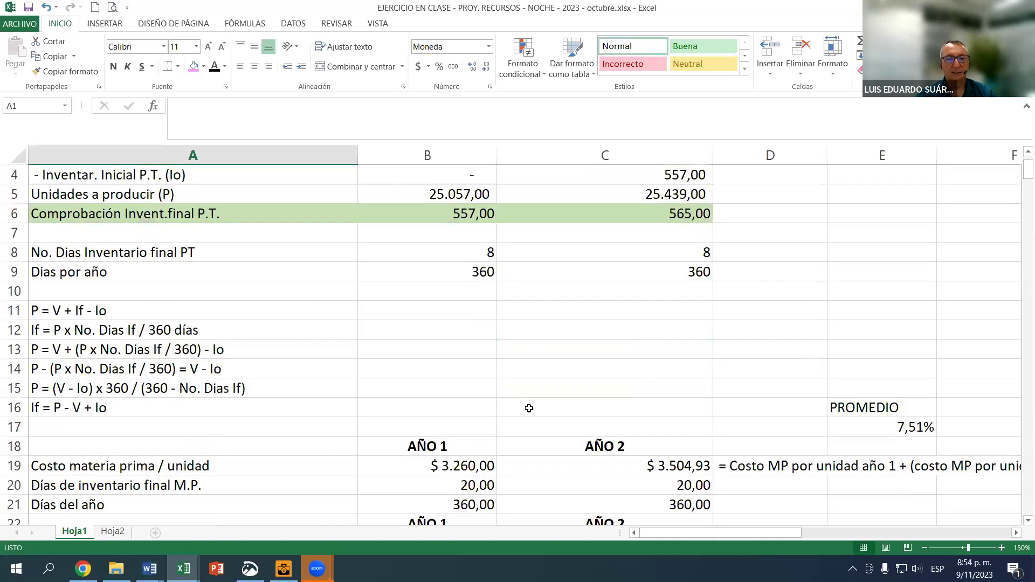
pyautogui.scroll(-1, 492, 467)
pyautogui.click(465, 463)
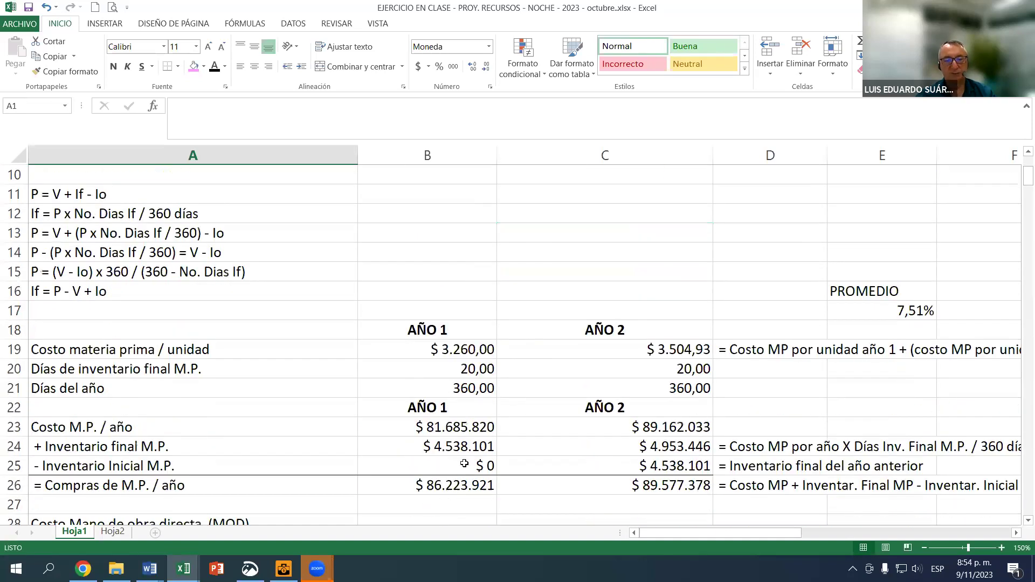
pyautogui.scroll(-2, 461, 437)
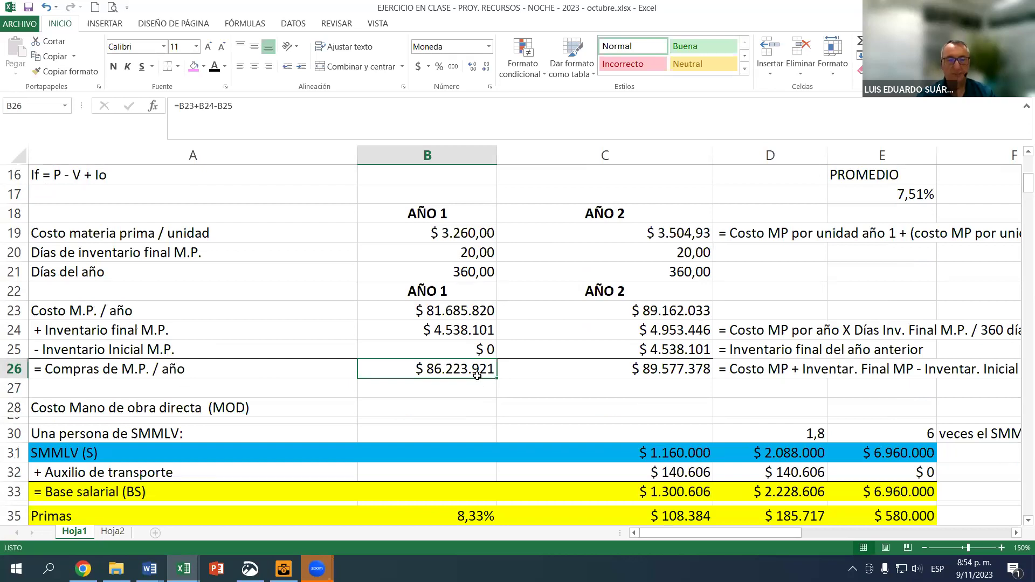
# Set the Año 1 Pago Costo MOD in B300 to =B267, referencing Costo MOD in the Estado de Resultados.
pyautogui.press('pagedown')
pyautogui.press('pagedown')
pyautogui.press('pagedown')
pyautogui.press('pagedown')
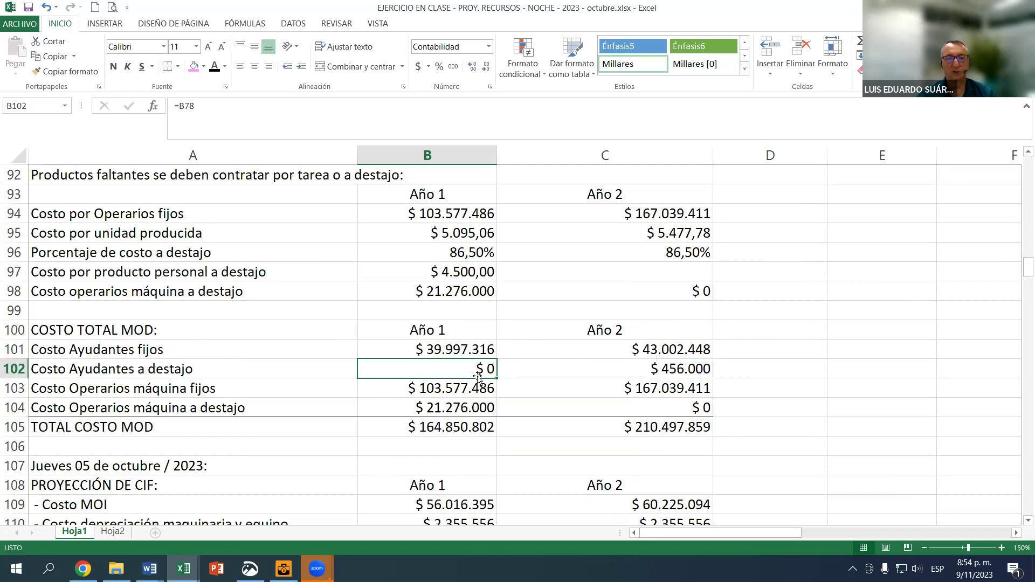
pyautogui.press('pagedown')
pyautogui.press('pagedown')
pyautogui.press('pagedown')
pyautogui.press('pagedown')
pyautogui.press('pagedown')
pyautogui.press('pagedown')
pyautogui.press('pagedown')
pyautogui.press('pagedown')
pyautogui.press('pagedown')
pyautogui.press('pagedown')
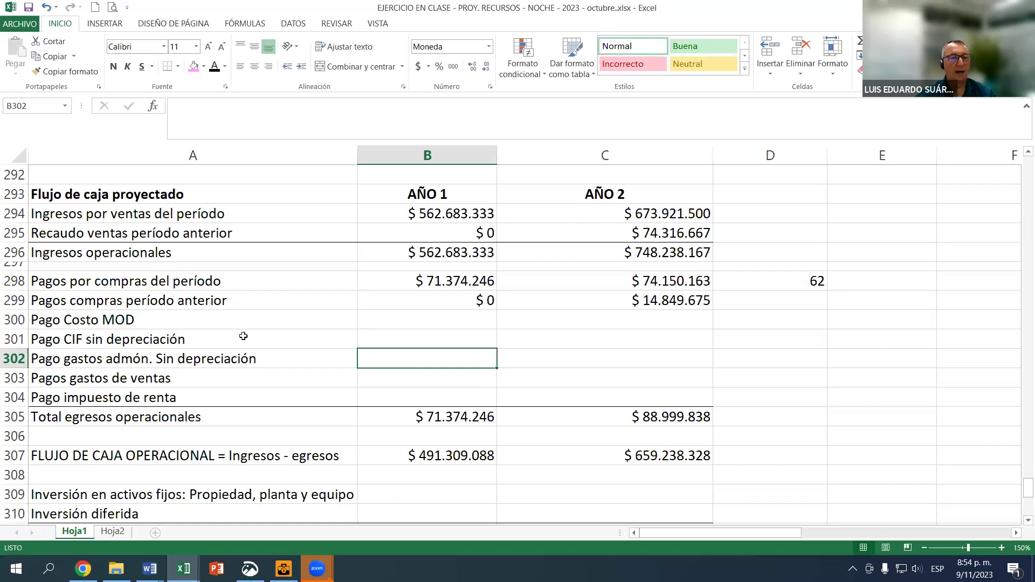
pyautogui.click(405, 321)
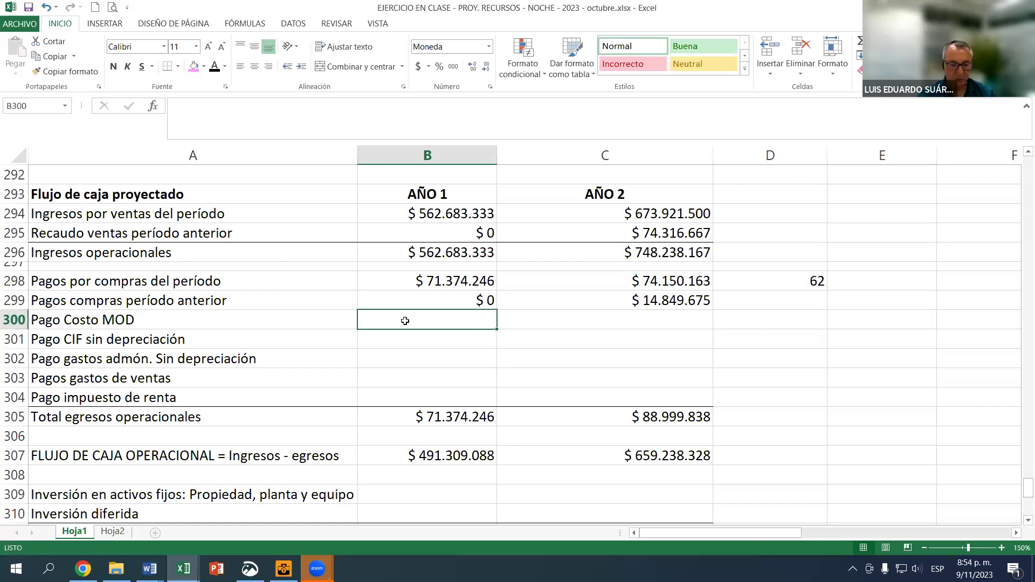
pyautogui.write('=')
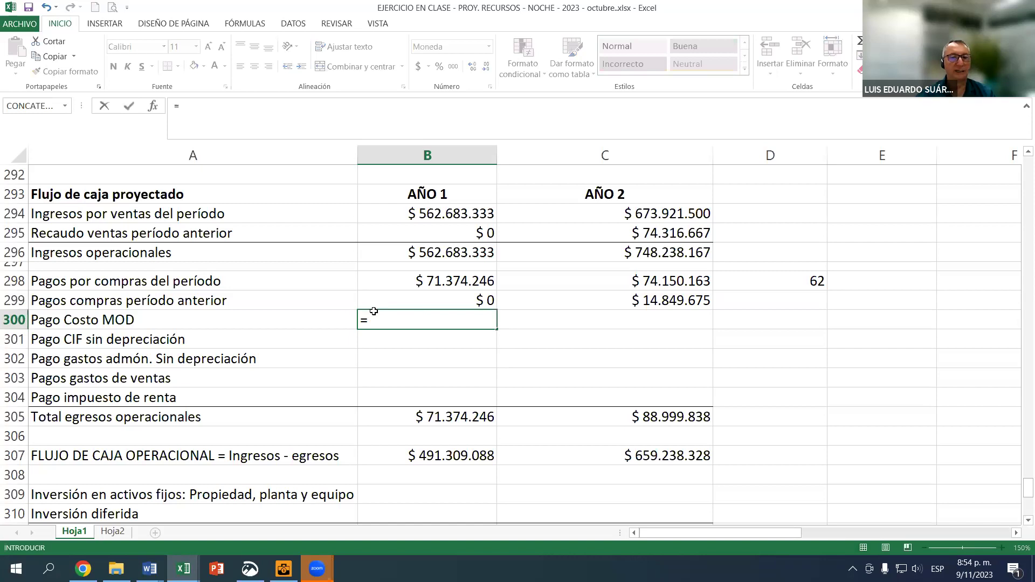
pyautogui.scroll(3, 379, 310)
pyautogui.scroll(12, 380, 309)
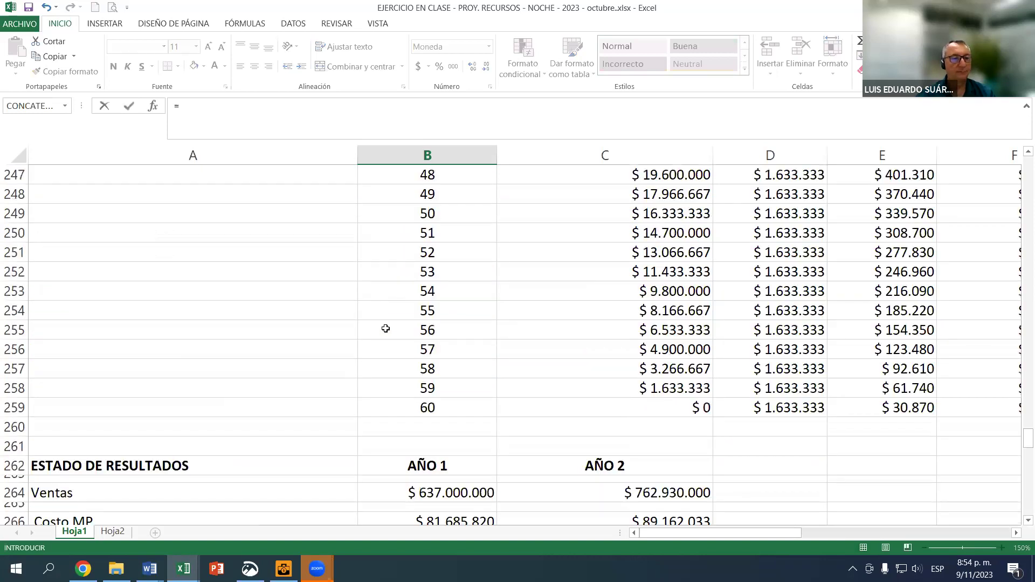
pyautogui.scroll(-4, 137, 317)
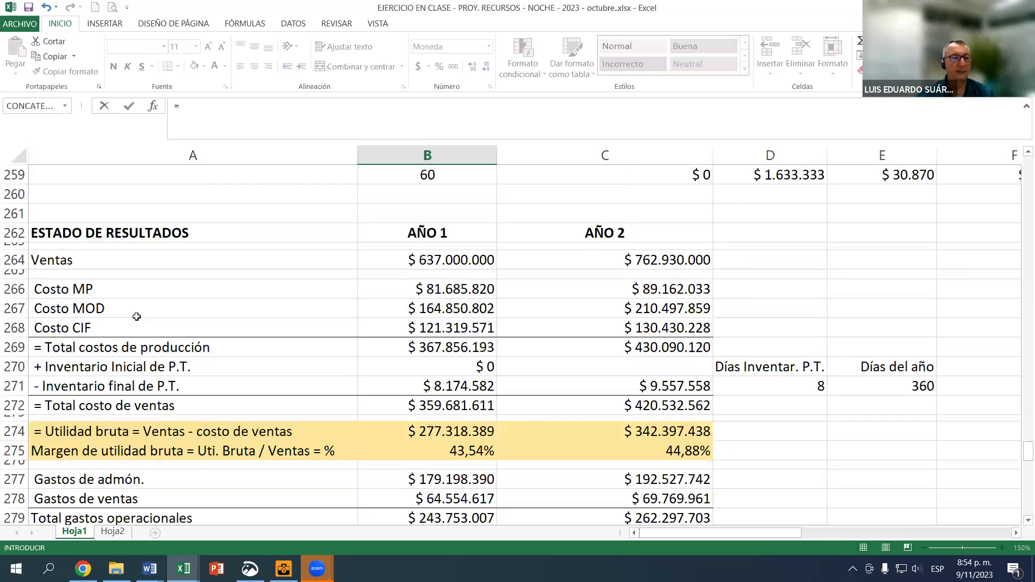
pyautogui.click(442, 315)
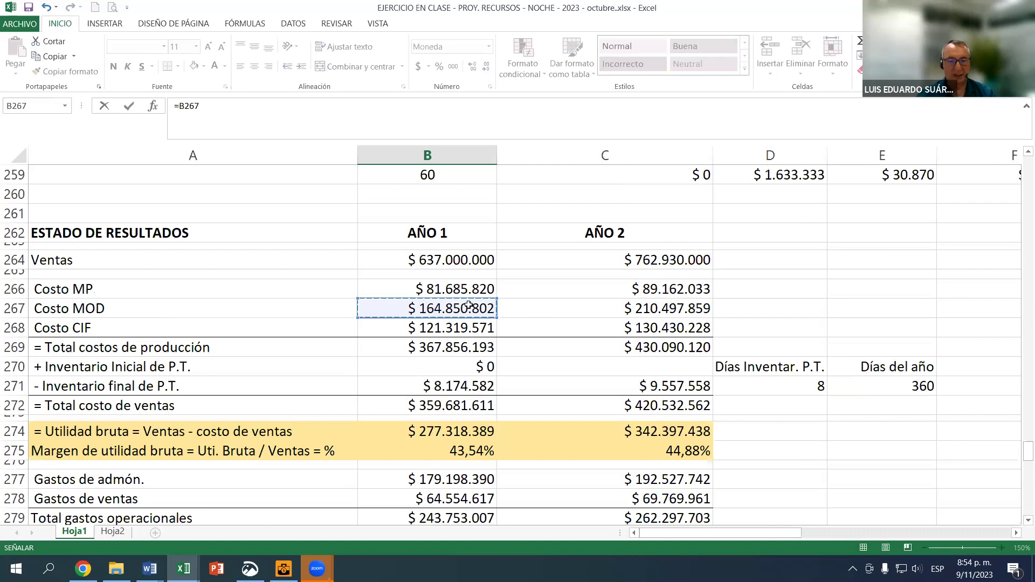
pyautogui.press('Return')
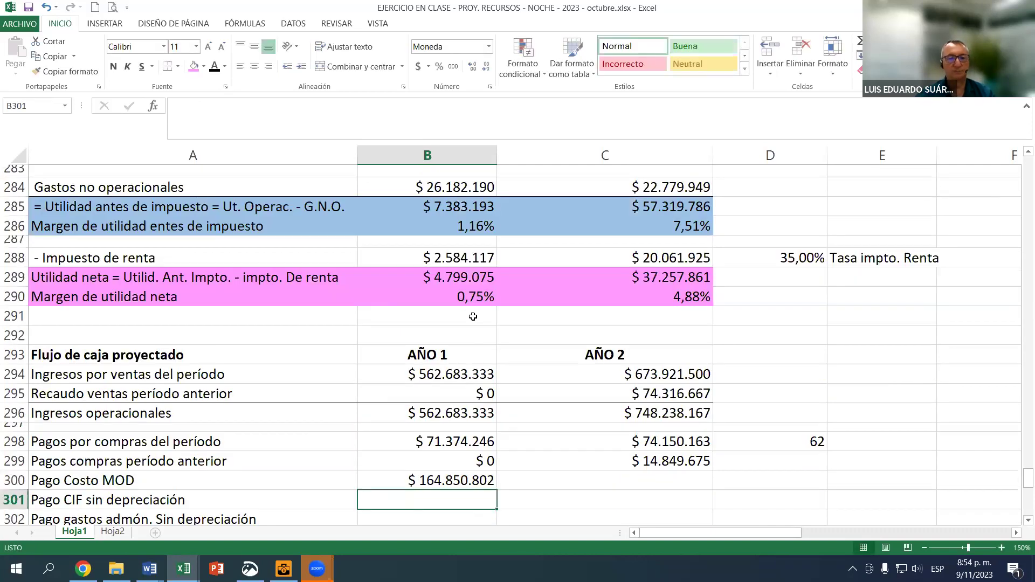
# Fill the Pago Costo MOD formula from B300 across to Año 2 in C300.
pyautogui.scroll(-1, 477, 389)
pyautogui.click(483, 382)
pyautogui.moveTo(499, 387); pyautogui.dragTo(665, 386)
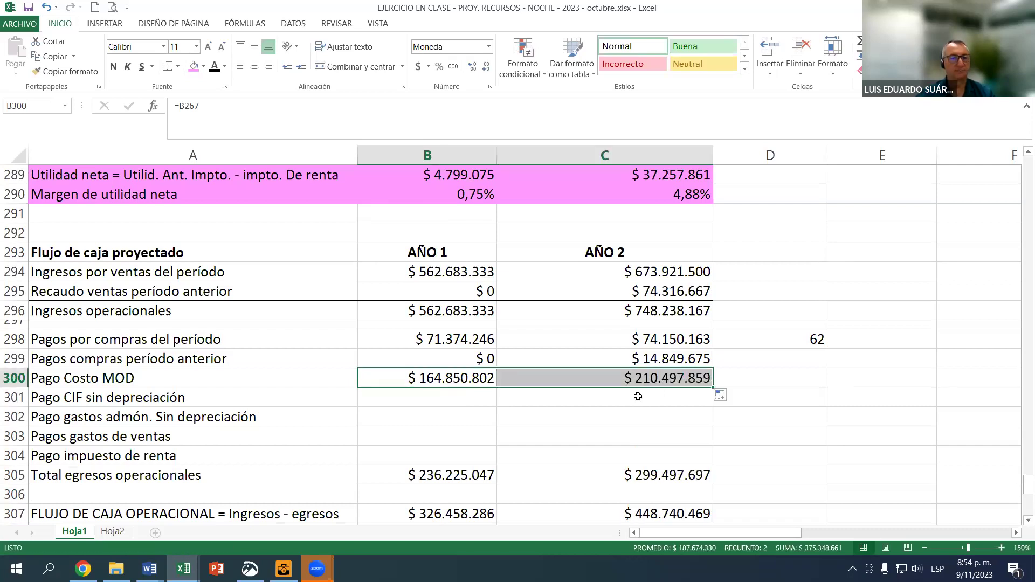
# Start the Año 1 Pago CIF sin depreciación formula in B301 with the Costo CIF reference B268 followed by a minus sign.
pyautogui.click(440, 404)
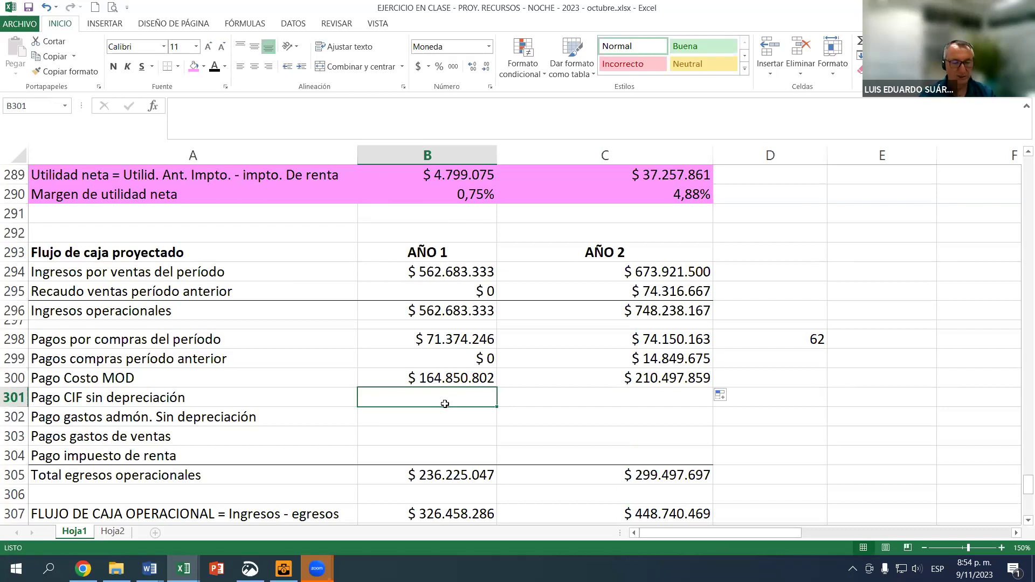
pyautogui.write('=')
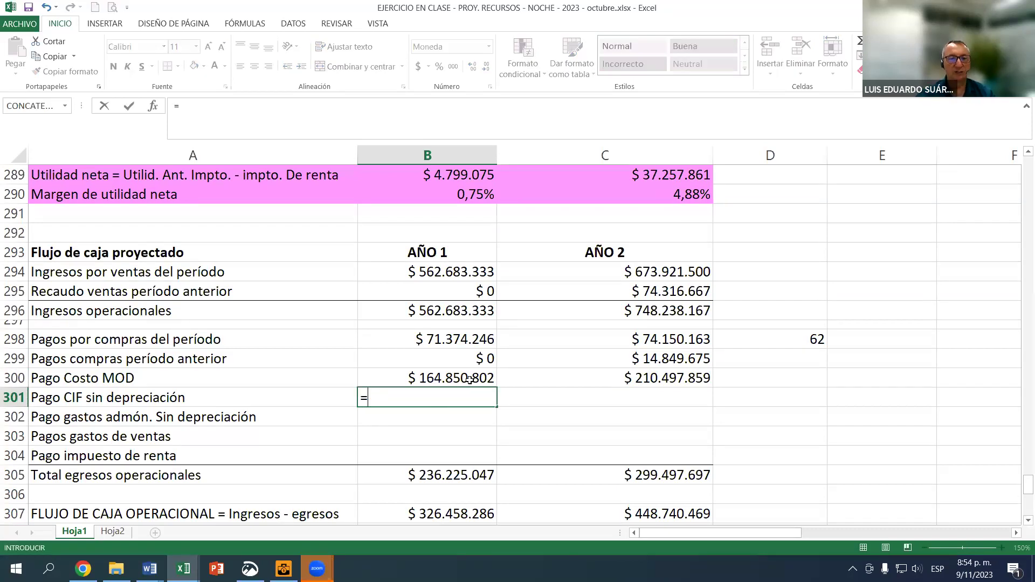
pyautogui.scroll(6, 459, 272)
pyautogui.scroll(2, 438, 279)
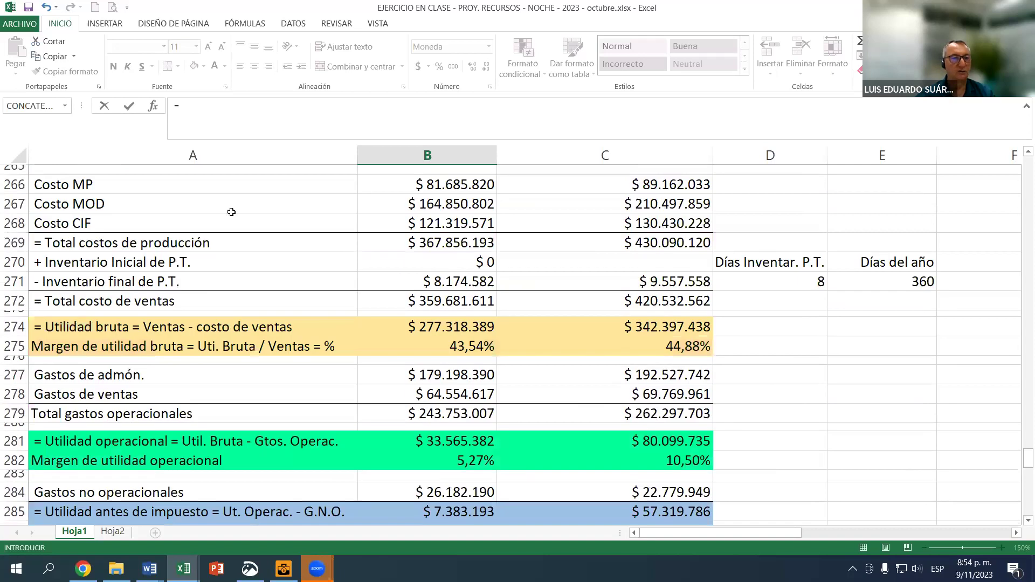
pyautogui.click(86, 225)
pyautogui.click(422, 223)
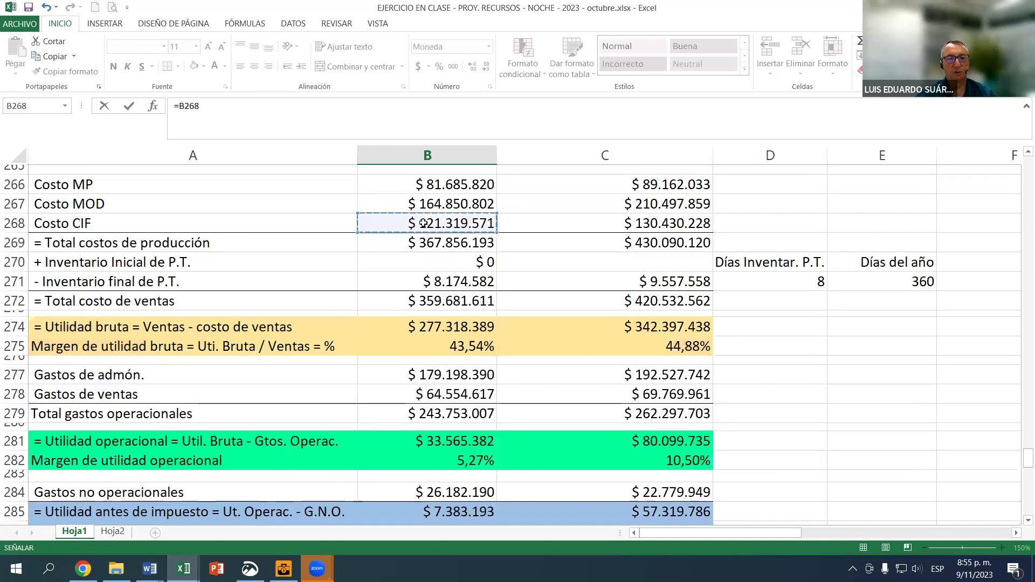
pyautogui.write('-')
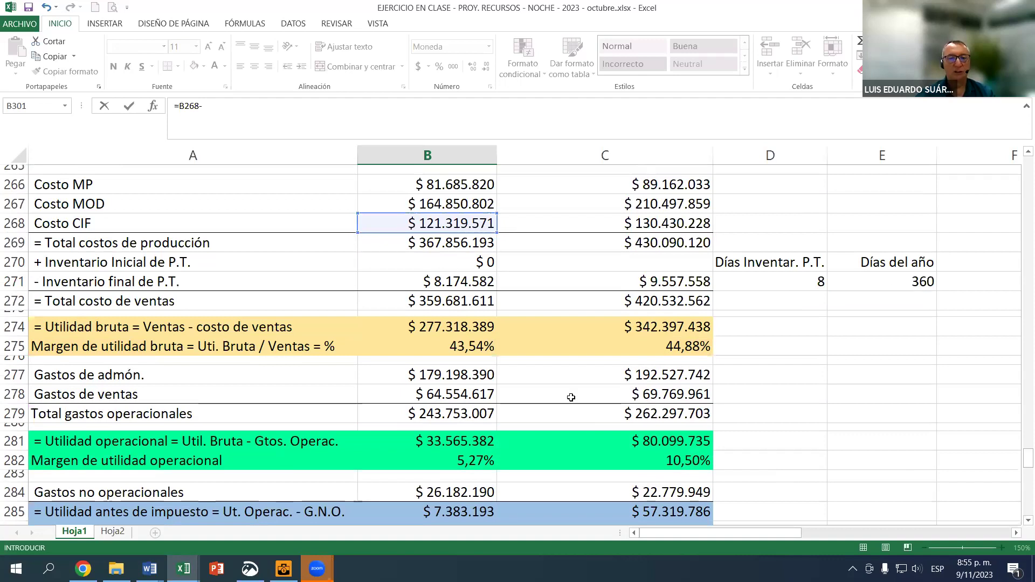
# Complete B301 as =B268-B110, subtracting the Año 1 Costo depreciación maquinaria y equipo from the CIF projection.
pyautogui.scroll(-2, 569, 398)
pyautogui.scroll(-6, 518, 398)
pyautogui.scroll(11, 438, 399)
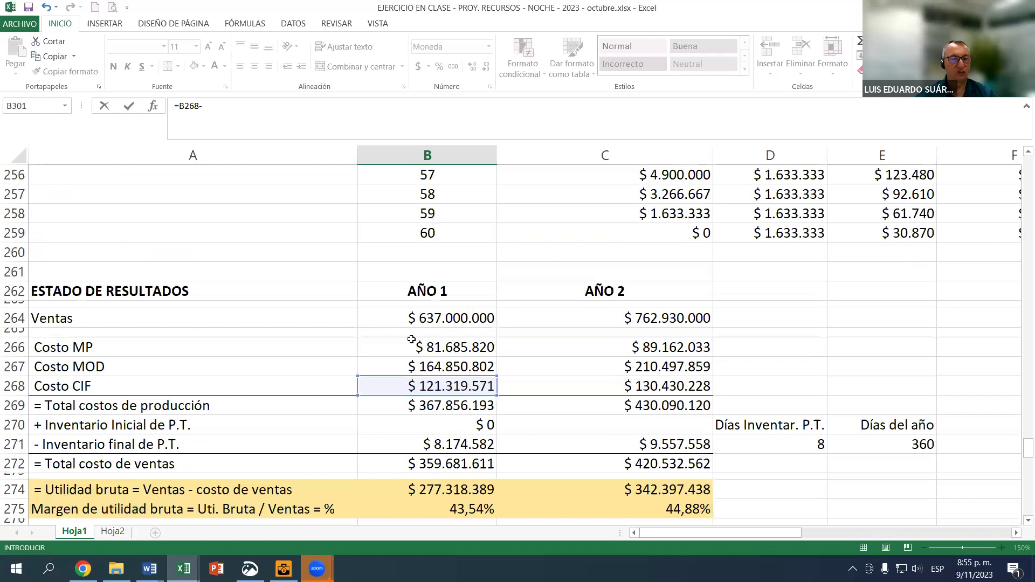
pyautogui.scroll(9, 412, 339)
pyautogui.scroll(18, 422, 341)
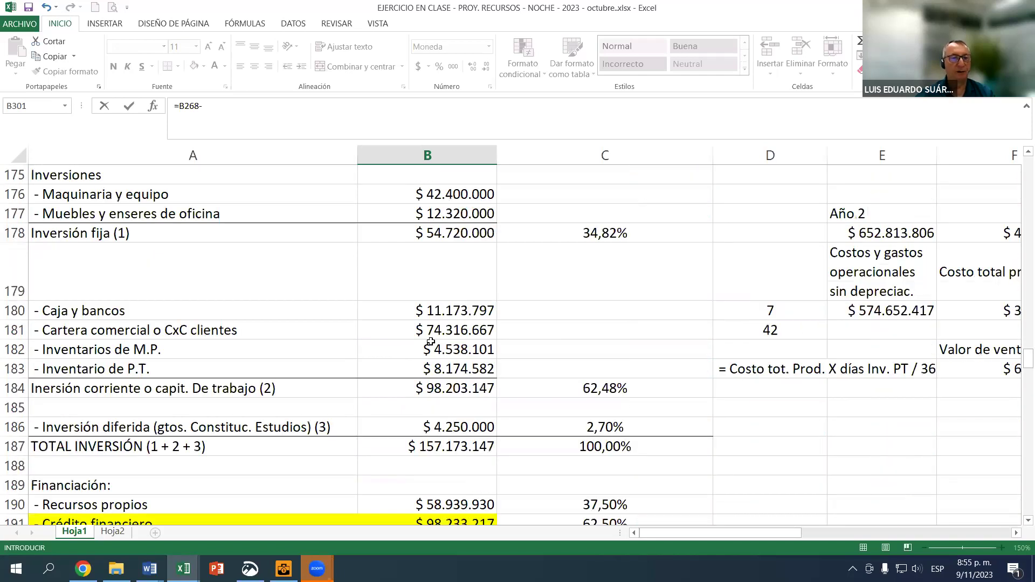
pyautogui.scroll(8, 434, 341)
pyautogui.scroll(10, 434, 341)
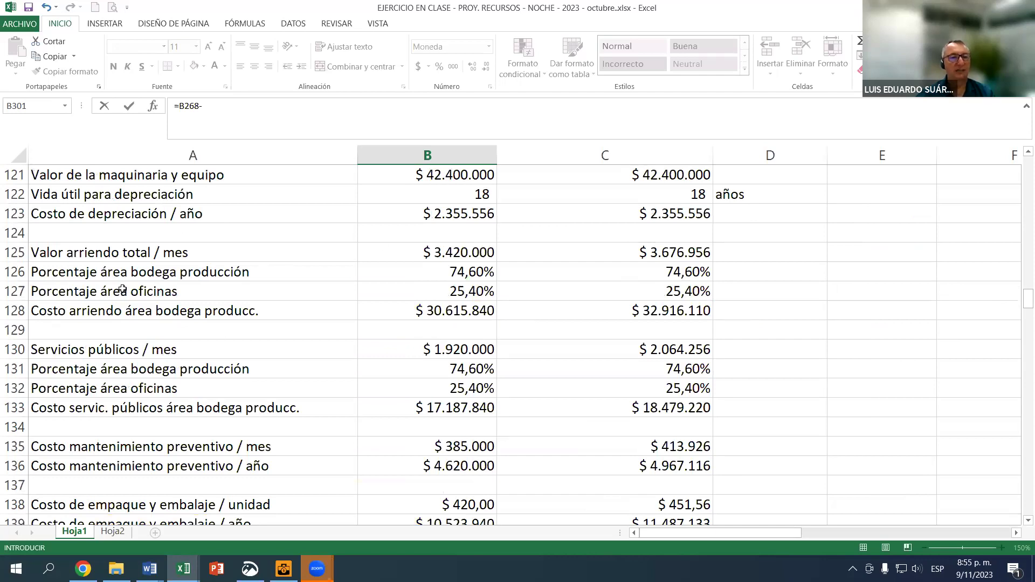
pyautogui.scroll(1, 123, 289)
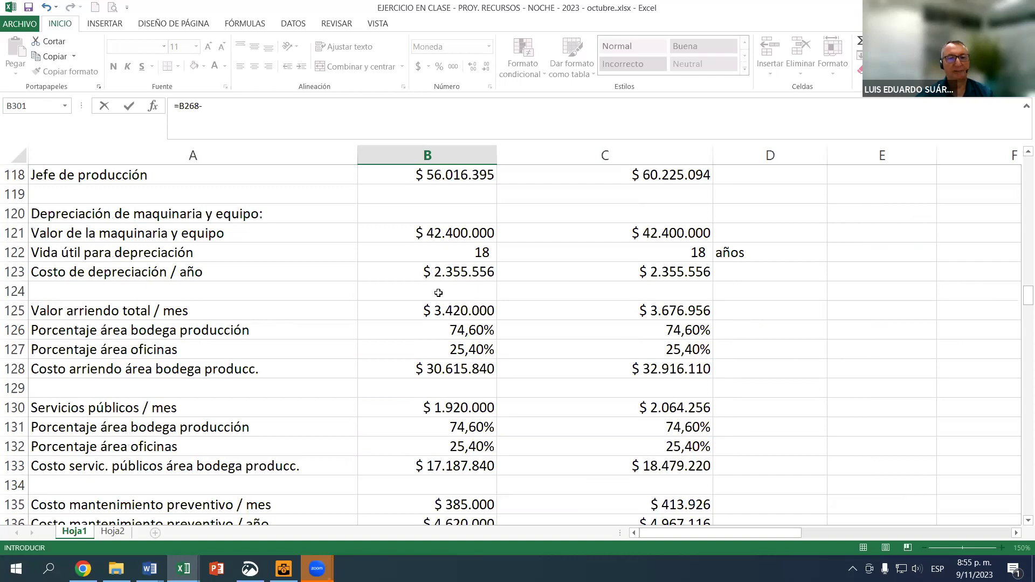
pyautogui.click(439, 273)
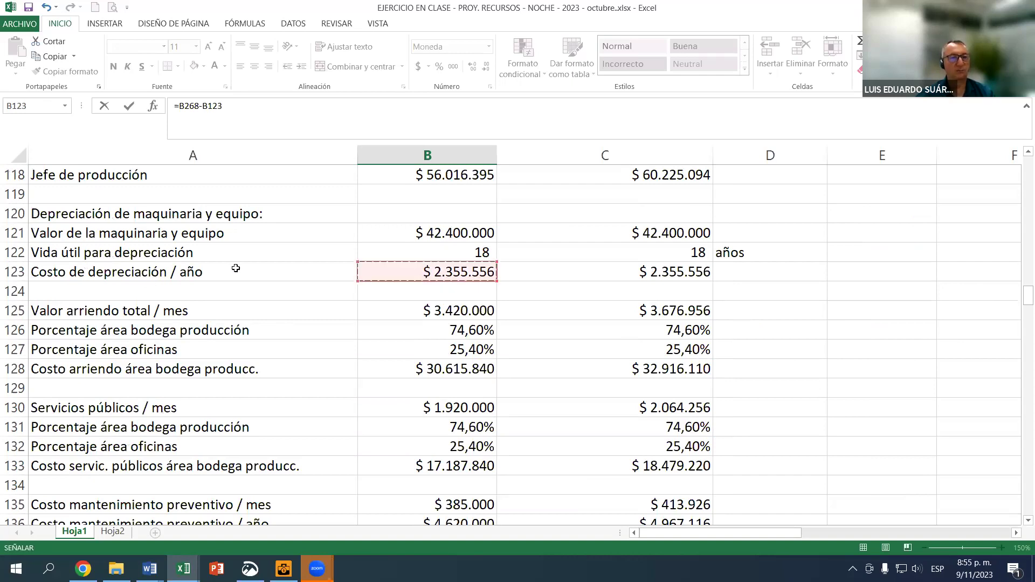
pyautogui.scroll(1, 236, 268)
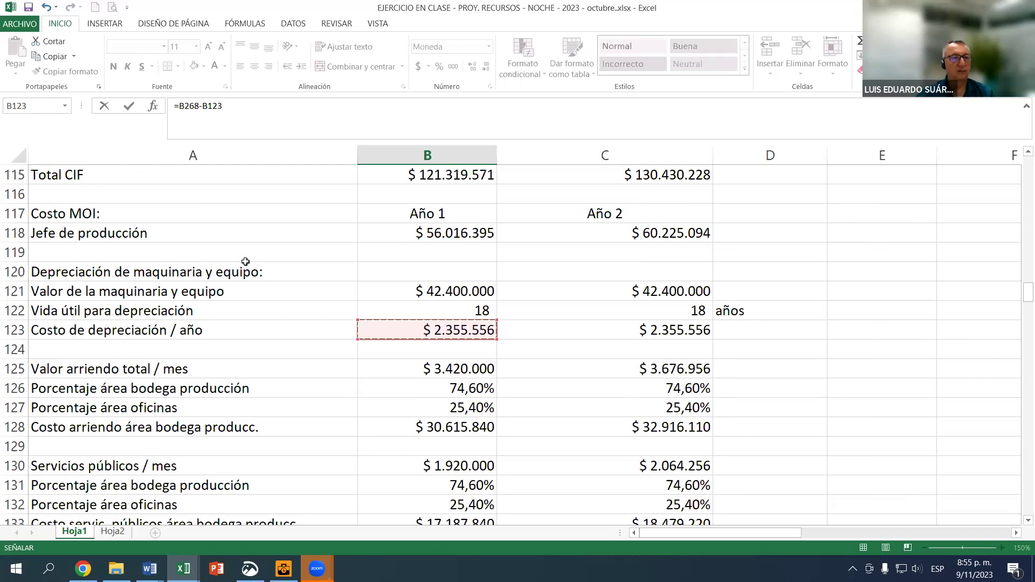
pyautogui.scroll(2, 244, 263)
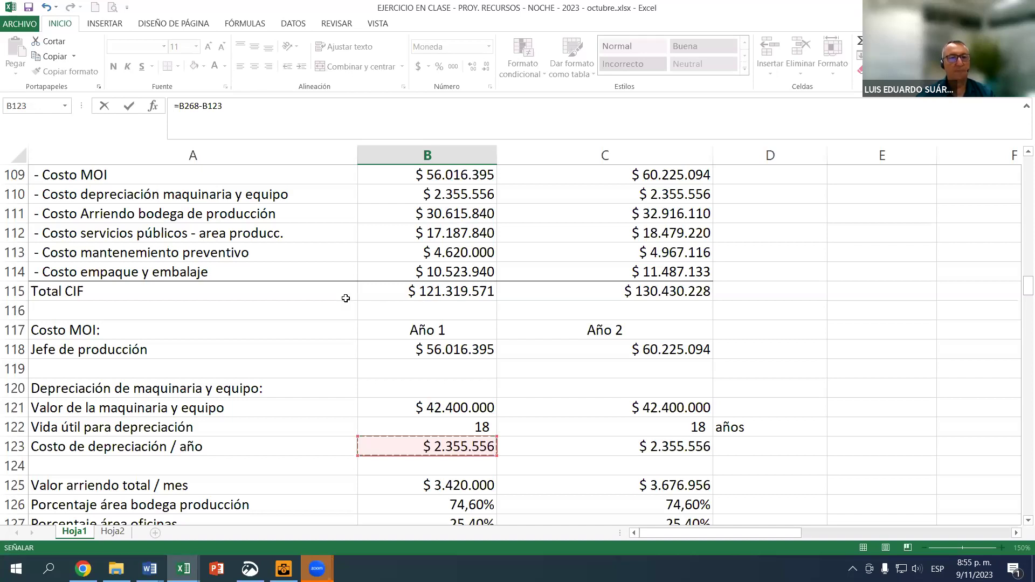
pyautogui.click(431, 194)
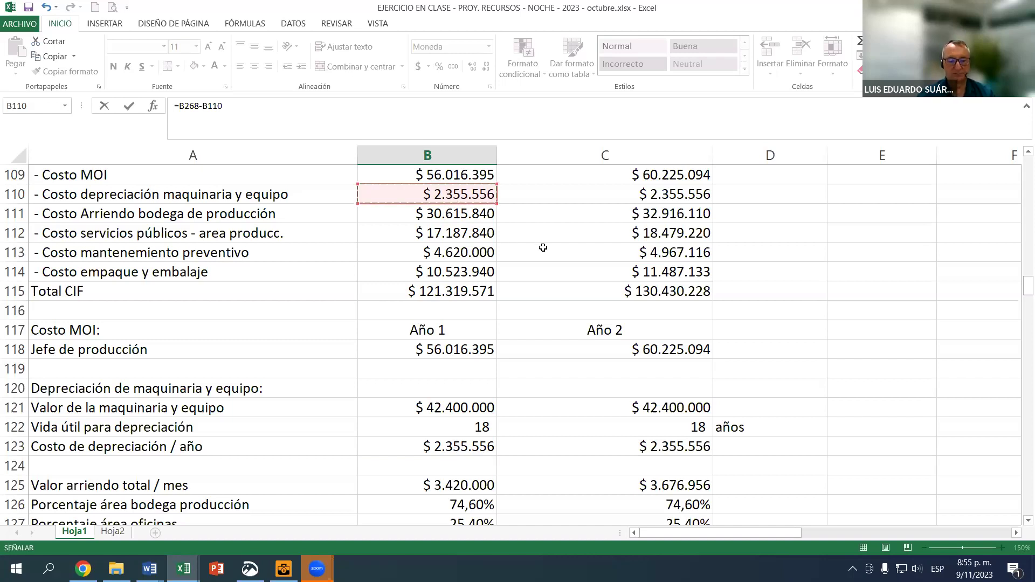
pyautogui.press('Return')
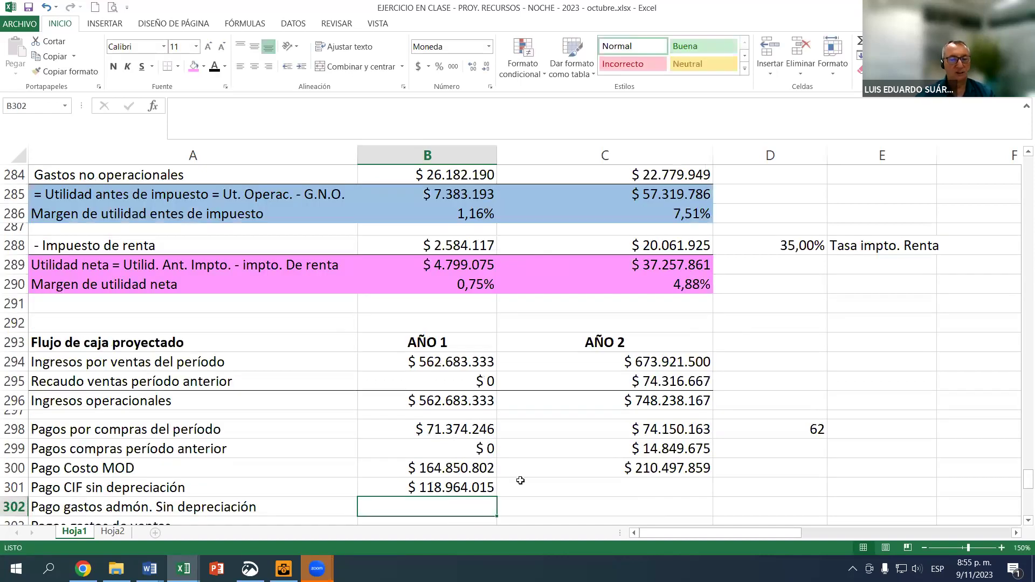
# Fill the Pago CIF sin depreciación formula from B301 across to Año 2 in C301.
pyautogui.click(486, 487)
pyautogui.scroll(-1, 610, 343)
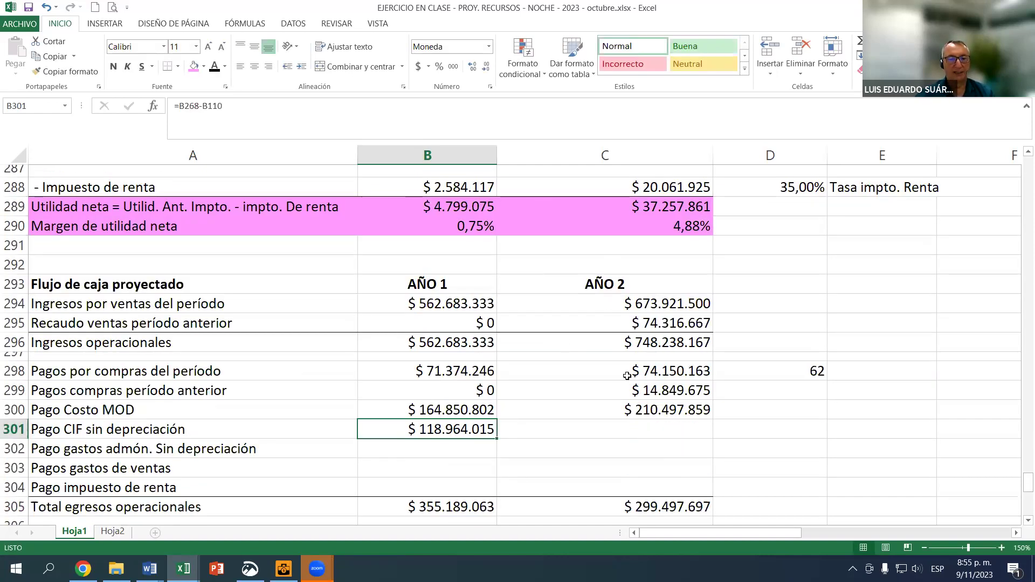
pyautogui.moveTo(498, 439); pyautogui.dragTo(615, 431)
# Start the Año 1 Pago gastos admón. Sin depreciación formula in B302 with the Gastos de admón. reference B277 followed by a minus sign.
pyautogui.click(442, 445)
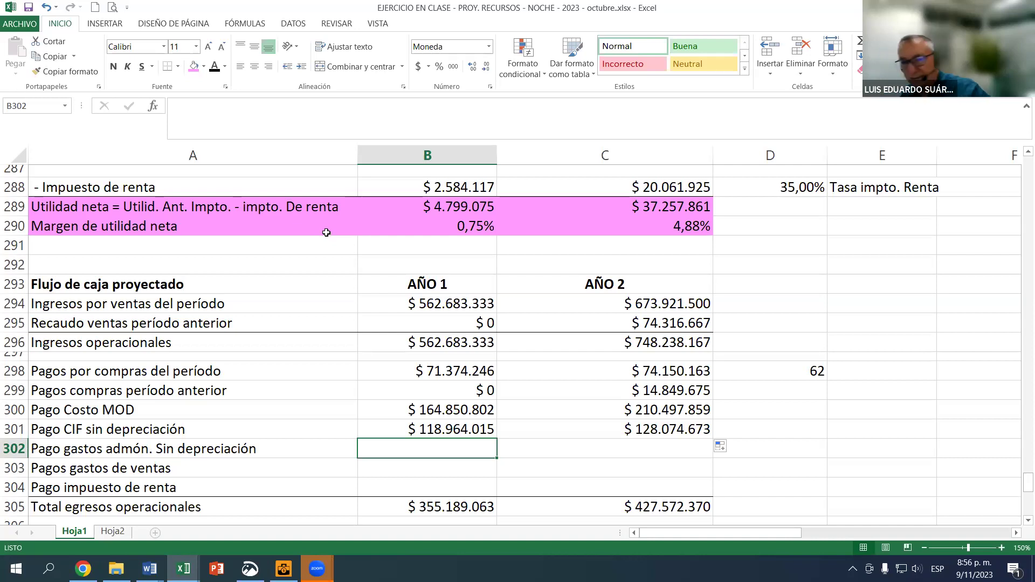
pyautogui.write('=')
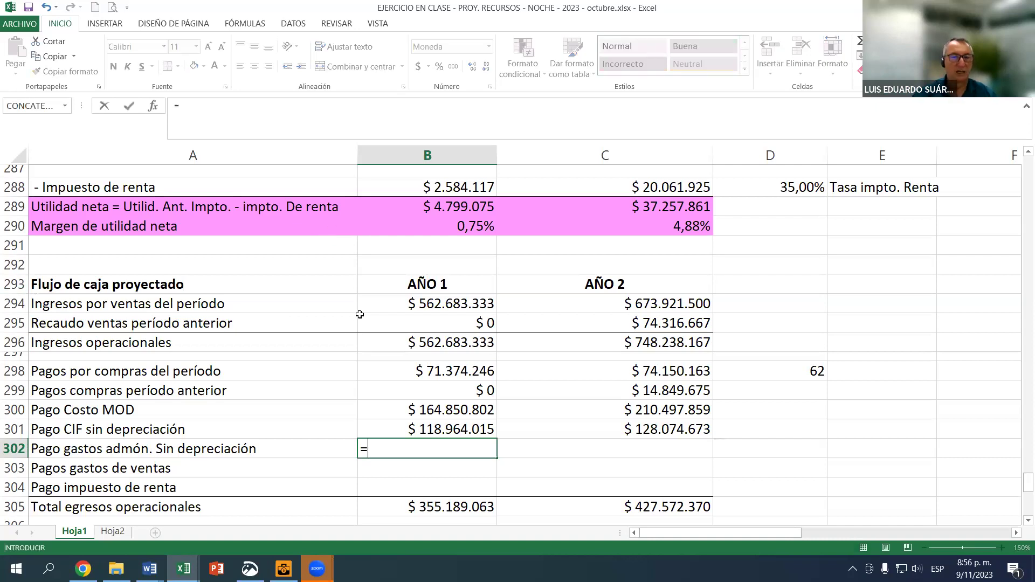
pyautogui.scroll(6, 359, 314)
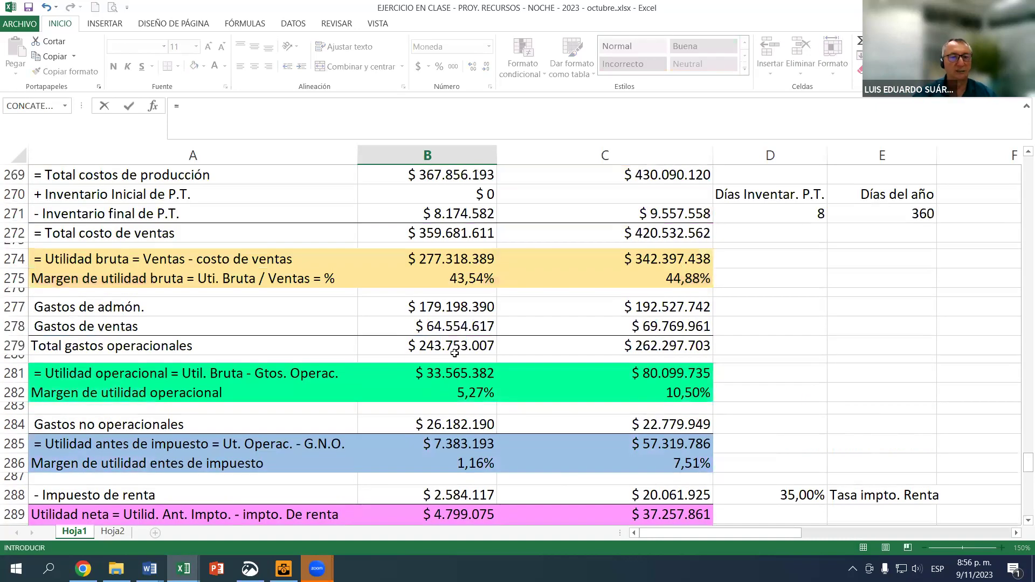
pyautogui.click(444, 308)
pyautogui.write('-')
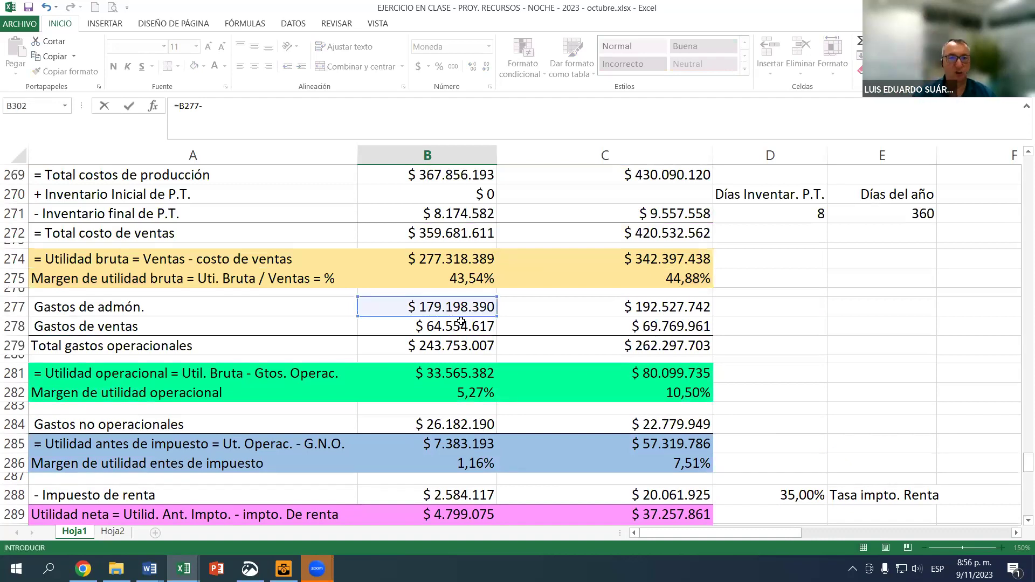
# Look through the depreciation, cost and investment sections for the administrative depreciation amount to subtract from Gastos de admón.
pyautogui.scroll(11, 412, 274)
pyautogui.scroll(20, 411, 274)
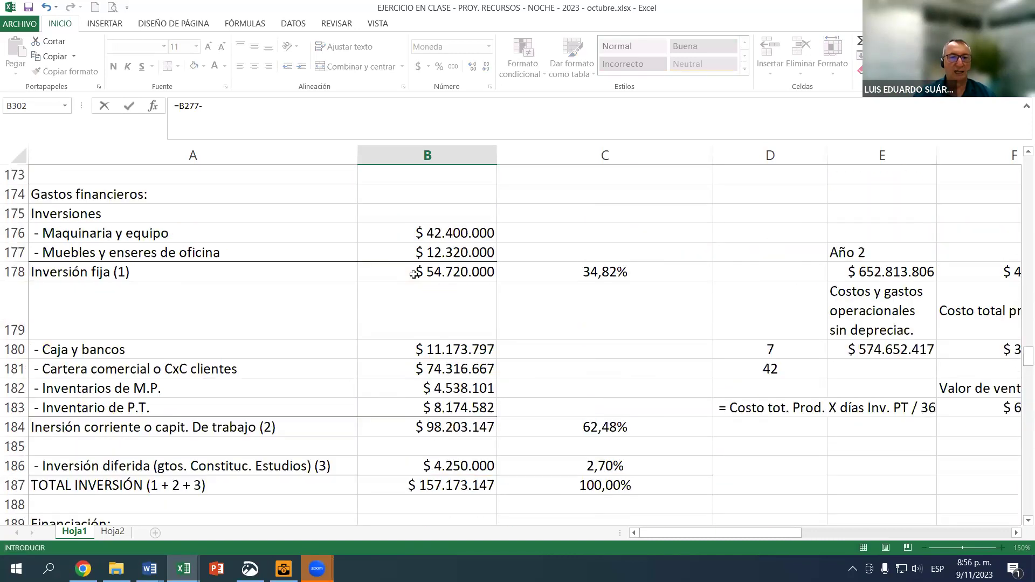
pyautogui.scroll(14, 420, 276)
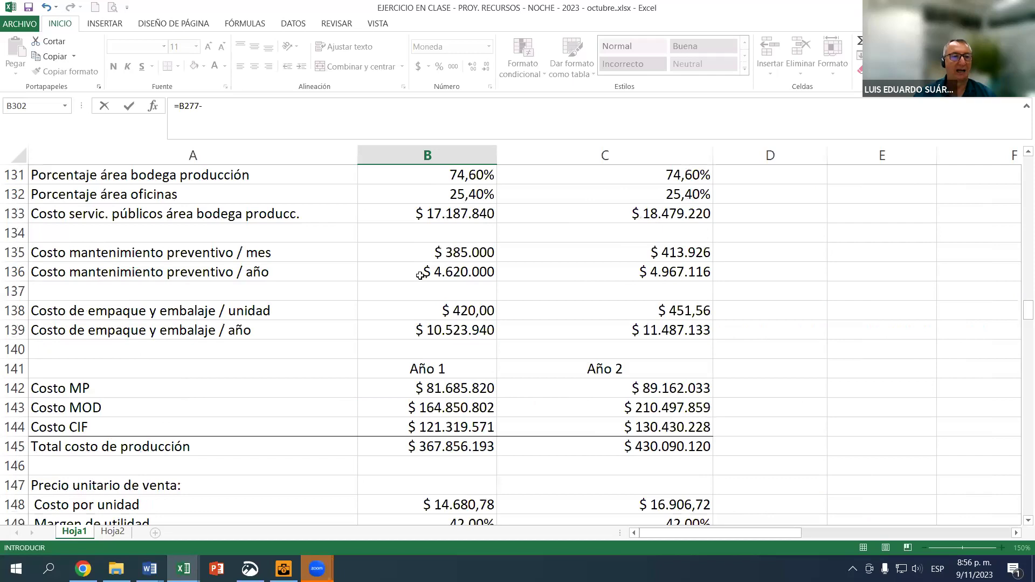
pyautogui.scroll(4, 421, 276)
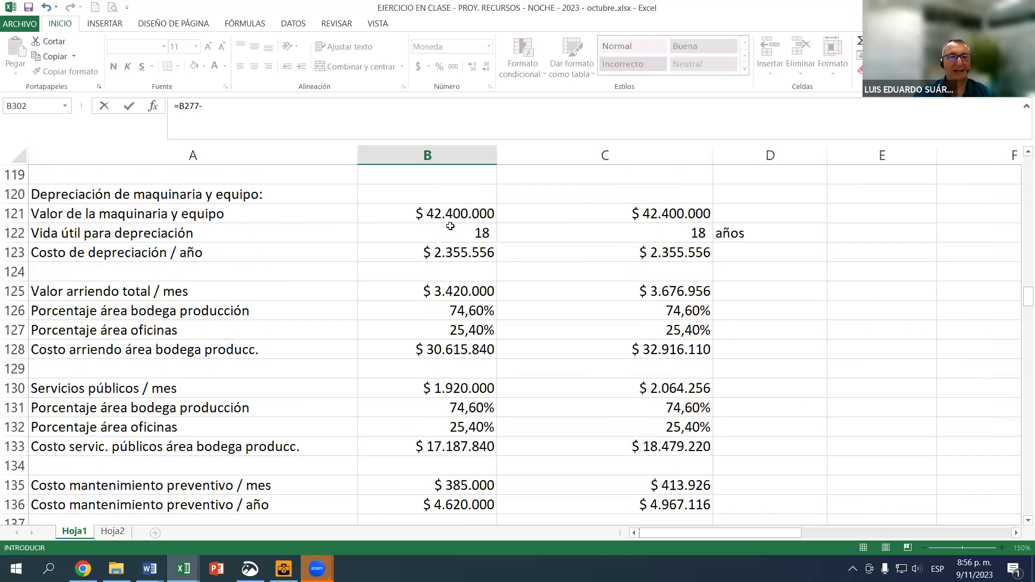
pyautogui.scroll(-1, 470, 289)
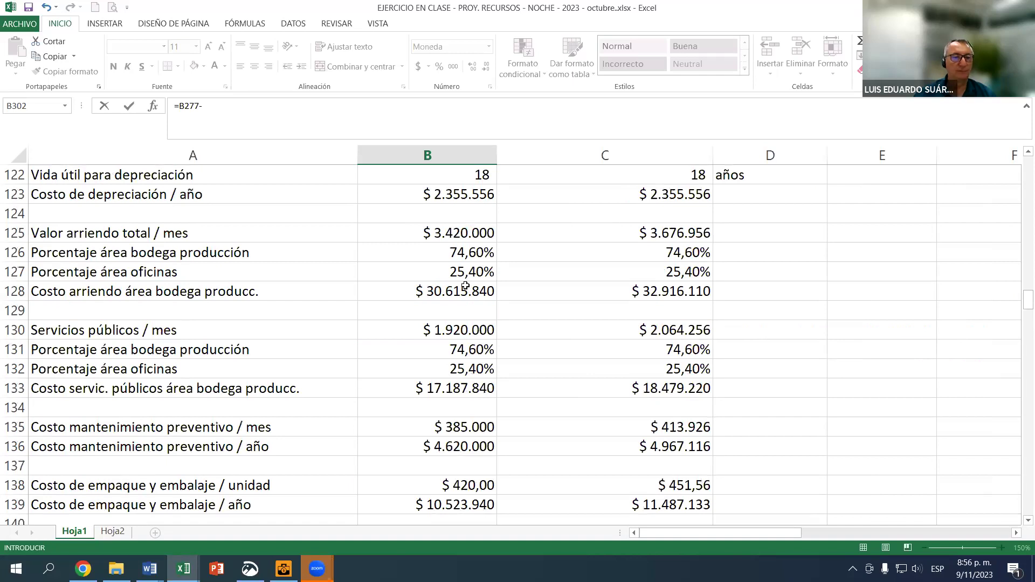
pyautogui.scroll(-12, 464, 292)
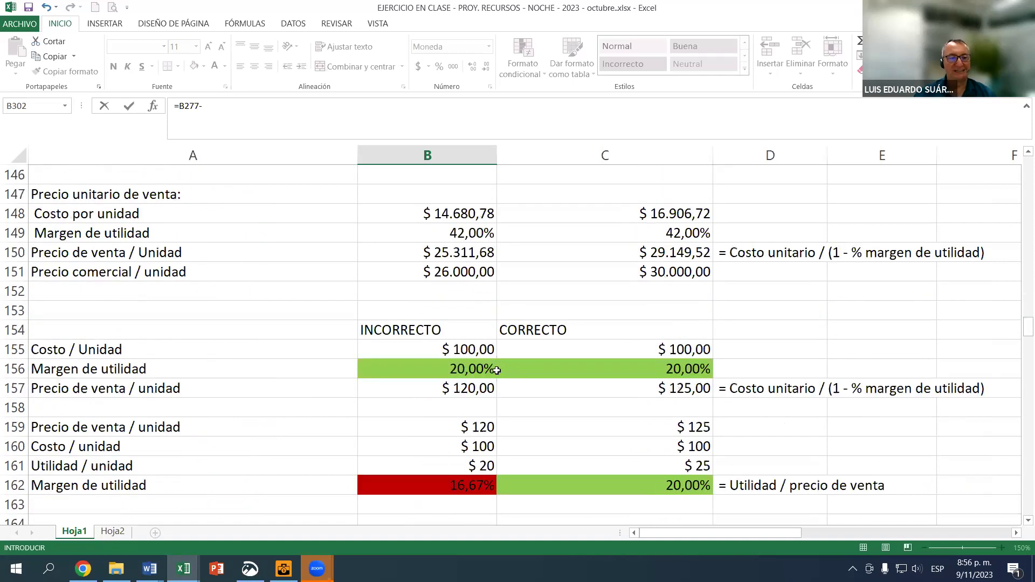
pyautogui.scroll(-2, 465, 377)
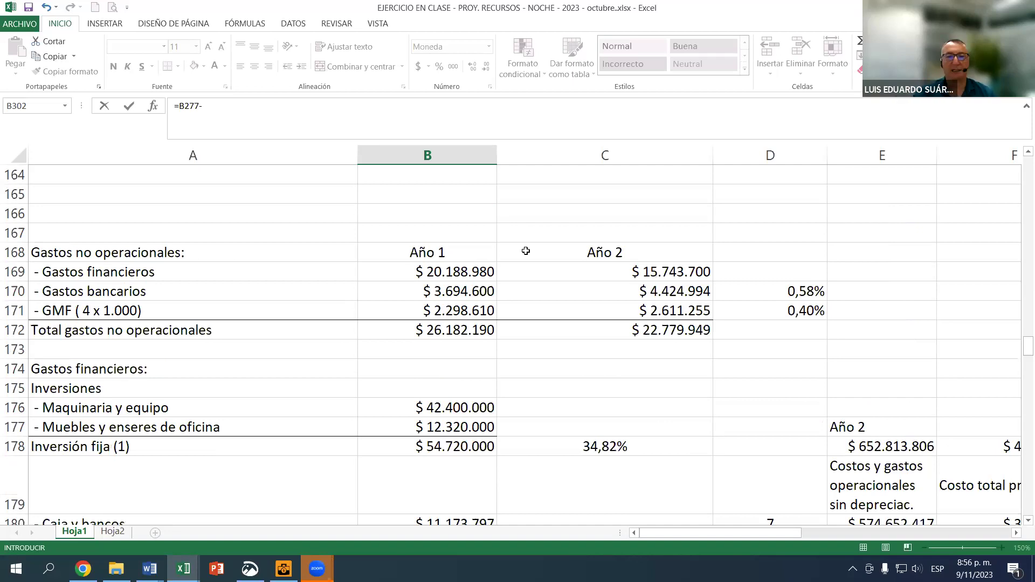
pyautogui.scroll(-7, 658, 340)
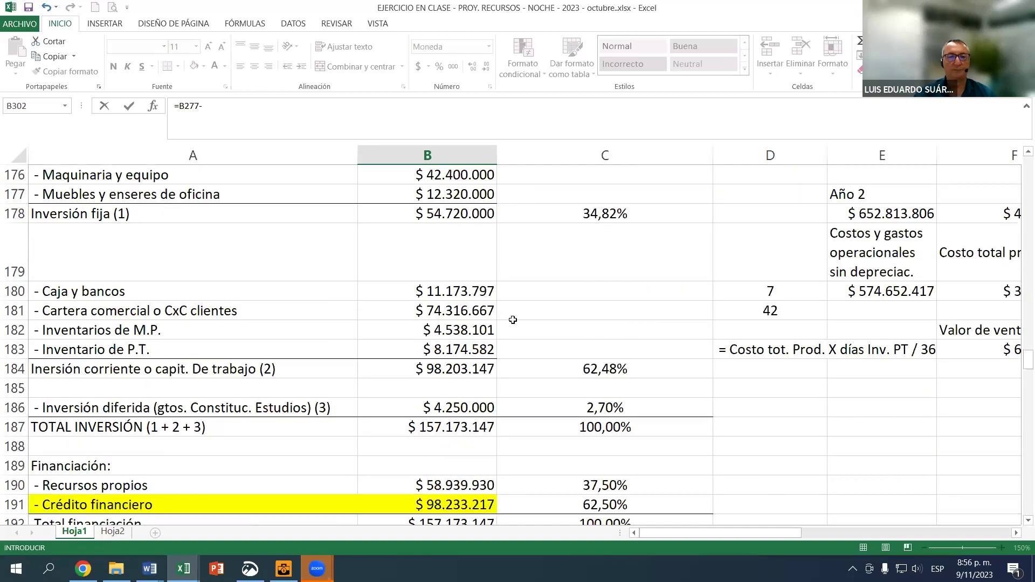
pyautogui.scroll(-14, 534, 335)
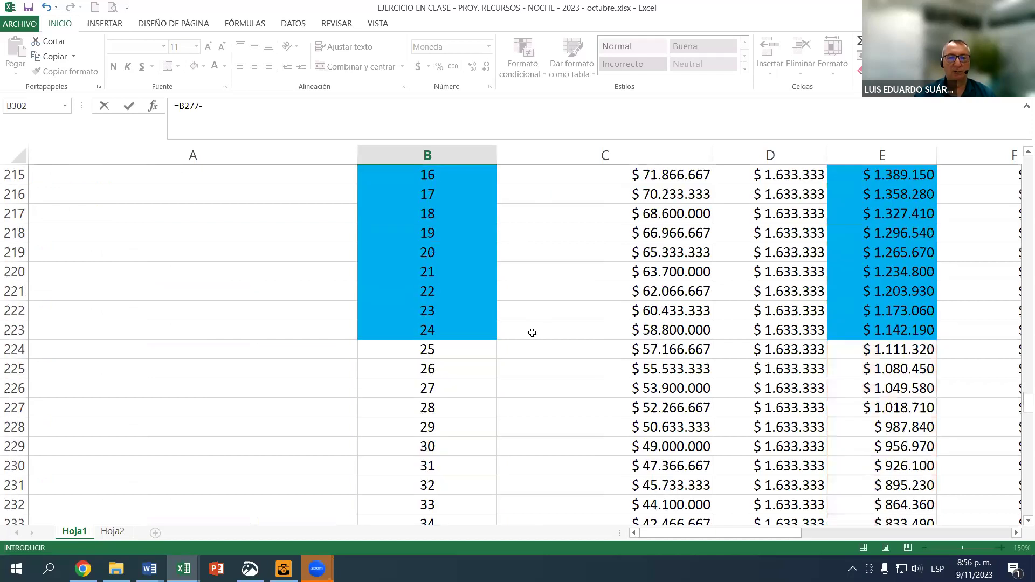
pyautogui.scroll(-12, 532, 334)
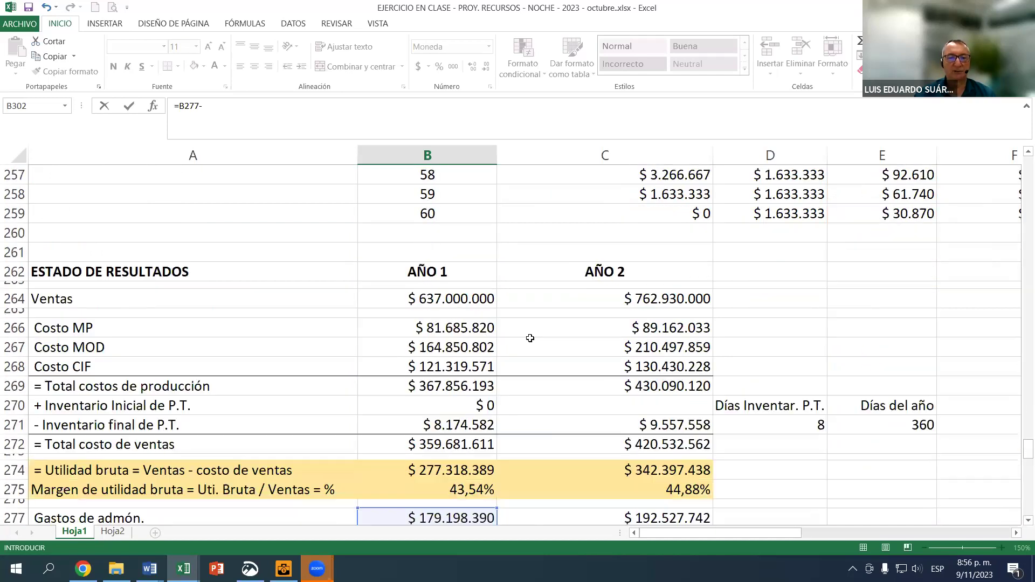
pyautogui.scroll(-2, 527, 331)
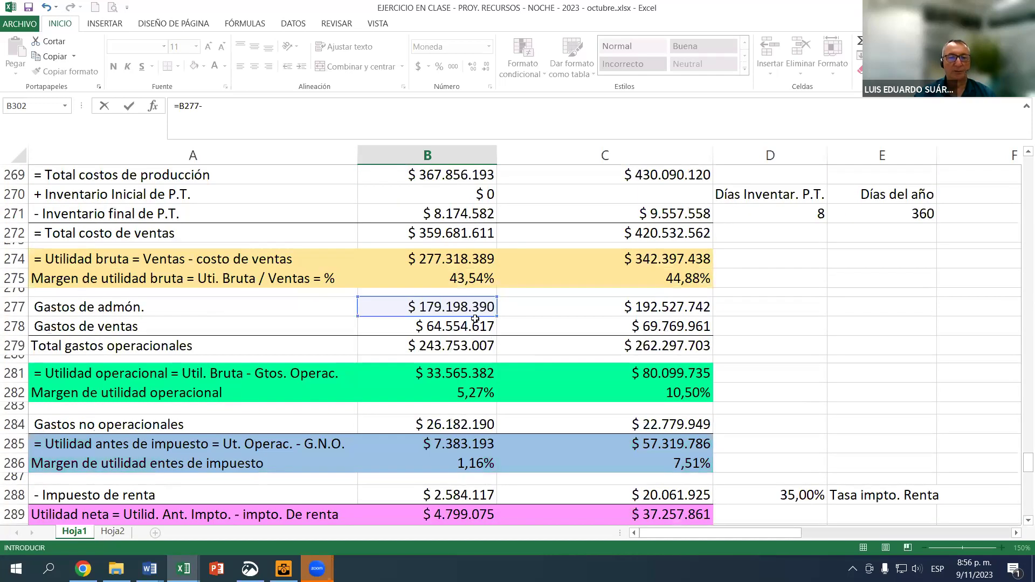
pyautogui.scroll(-5, 480, 315)
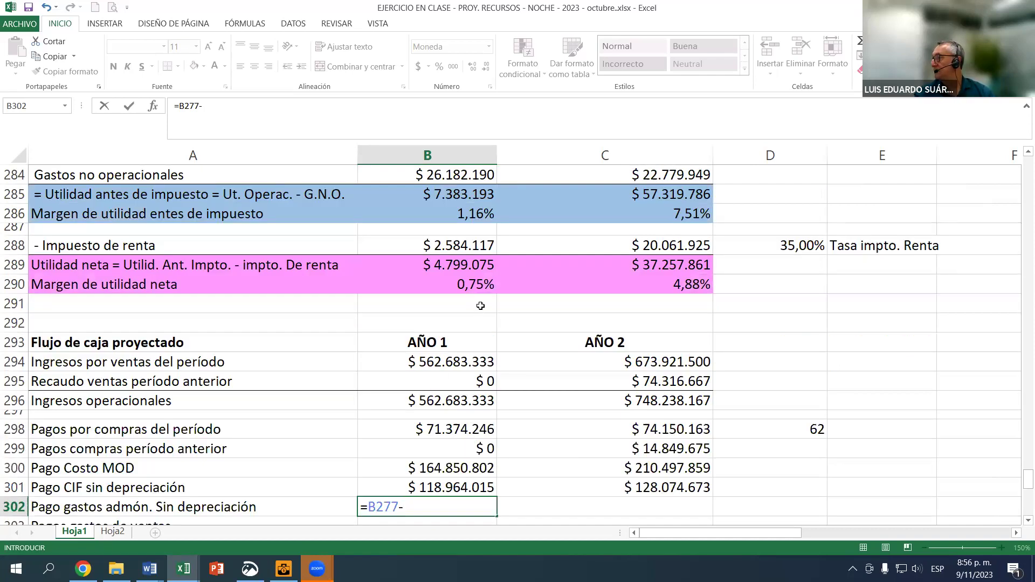
pyautogui.write('1710')
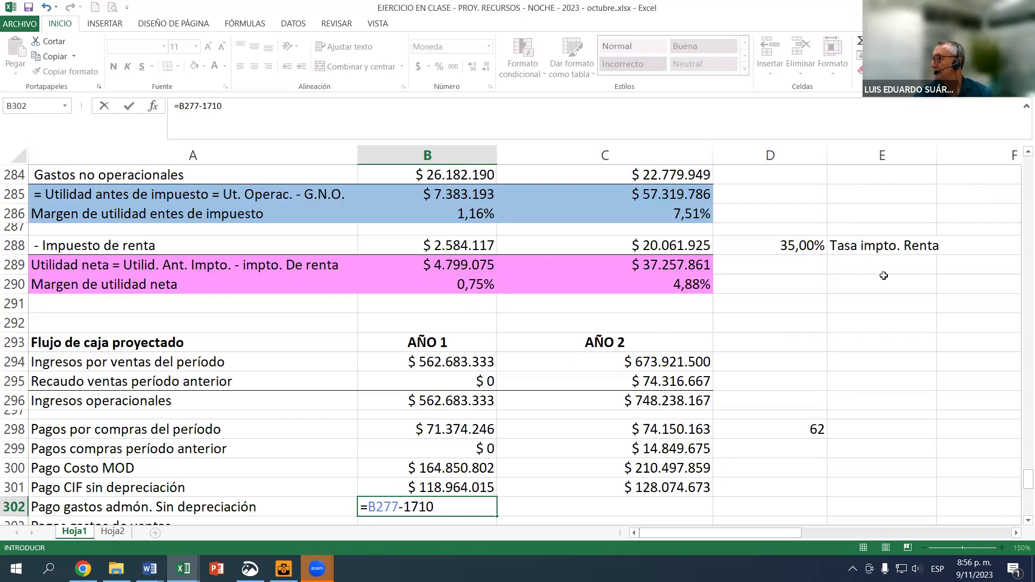
pyautogui.write('345')
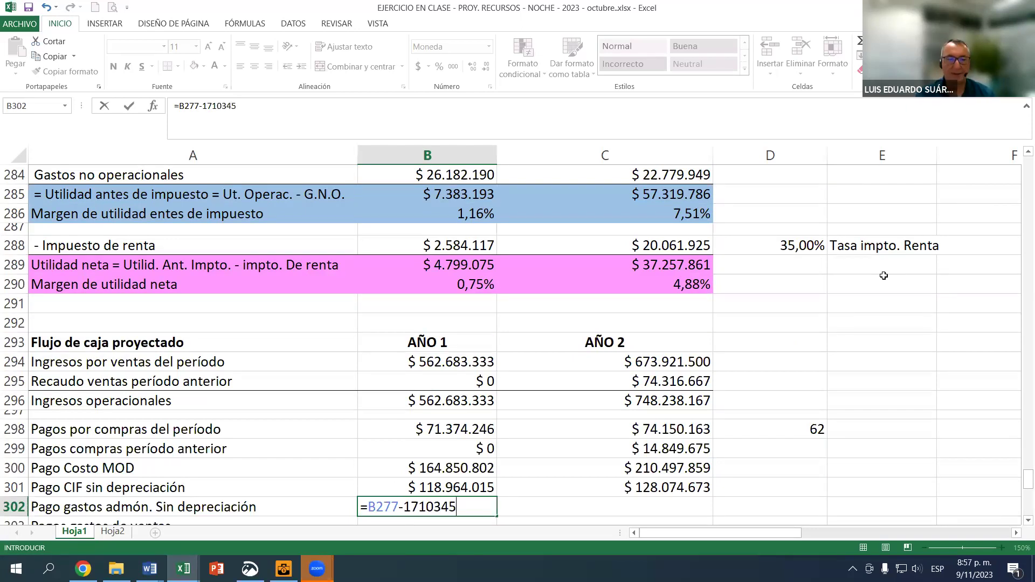
pyautogui.press('Return')
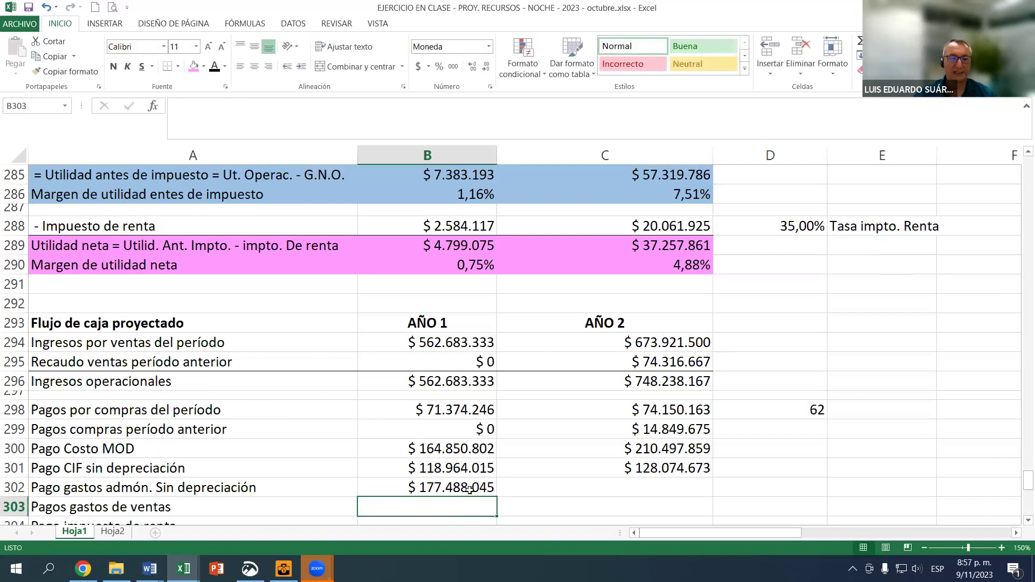
# Review the Año 1 formulas and labels of the Pago CIF and Pago gastos admón. rows, both without depreciation.
pyautogui.press('Up')
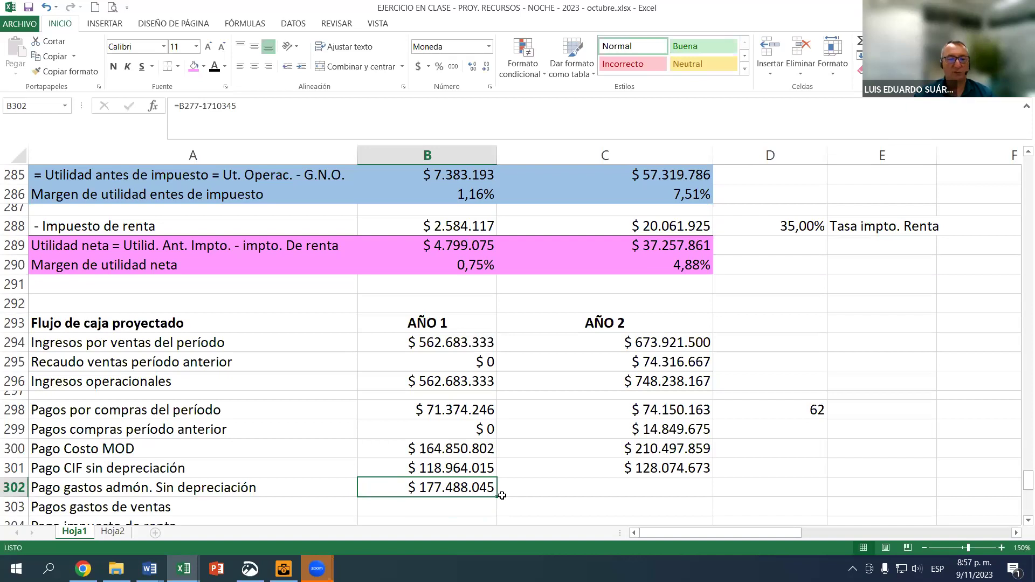
pyautogui.click(472, 469)
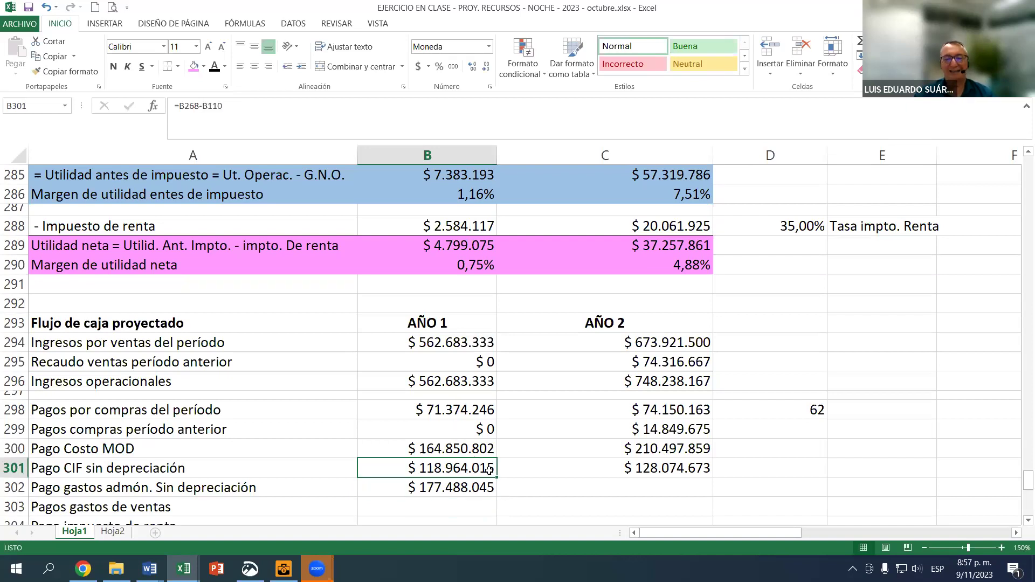
pyautogui.click(88, 471)
pyautogui.click(119, 487)
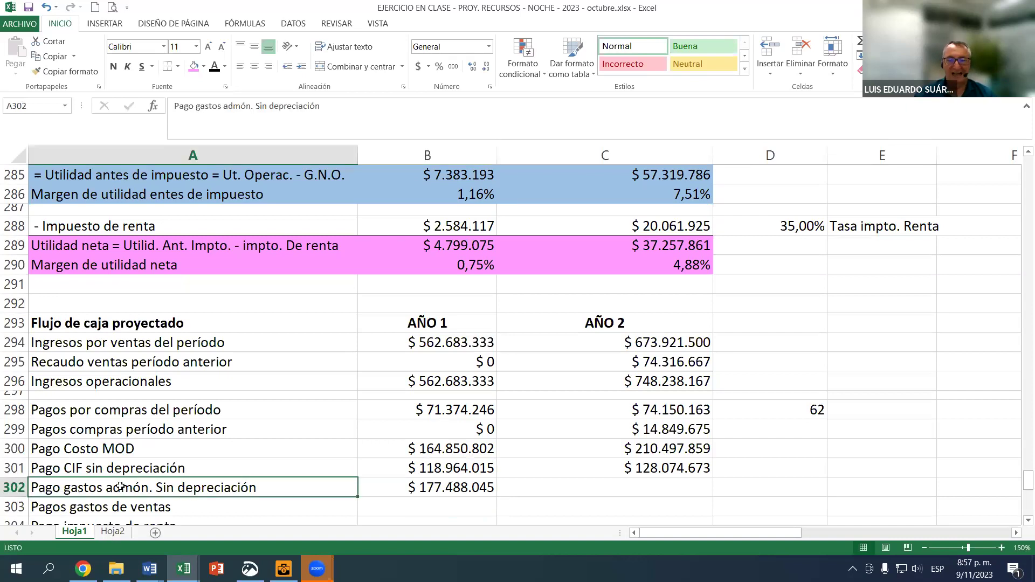
pyautogui.click(441, 469)
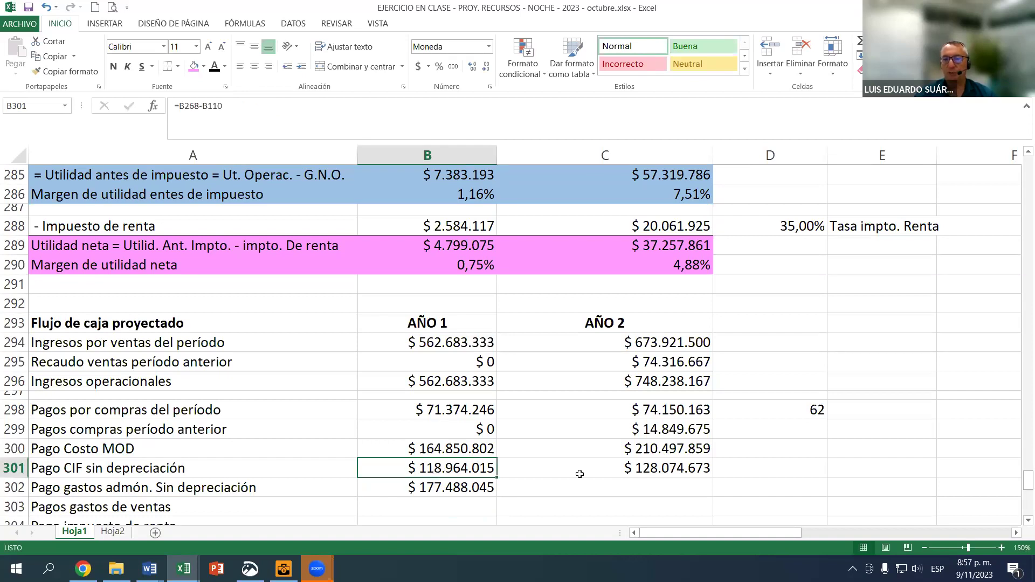
# Fill the Pago gastos admón. Sin depreciación formula from B302 across to C302 and check the copied Año 2 formula.
pyautogui.click(435, 483)
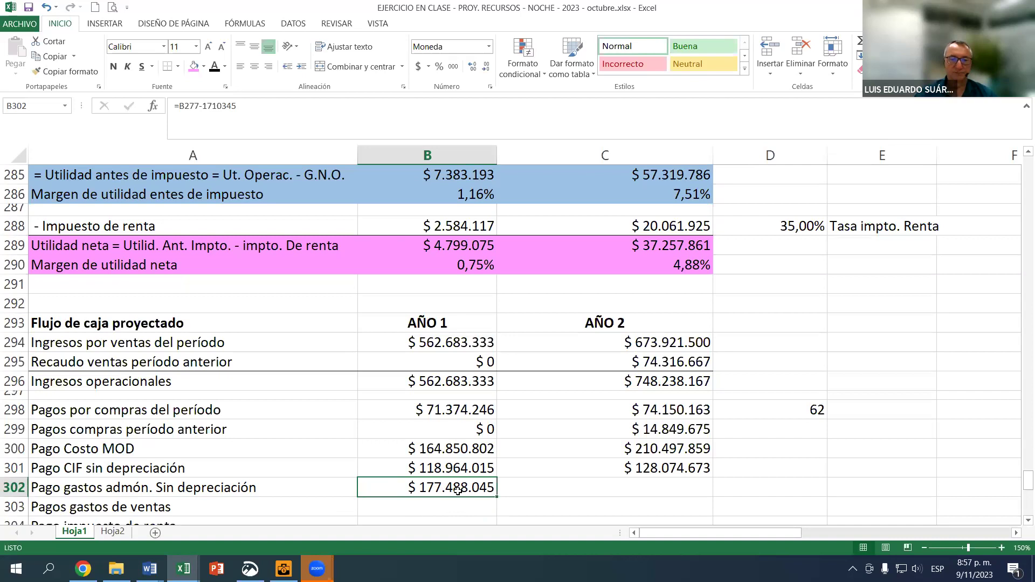
pyautogui.moveTo(497, 498); pyautogui.dragTo(655, 500)
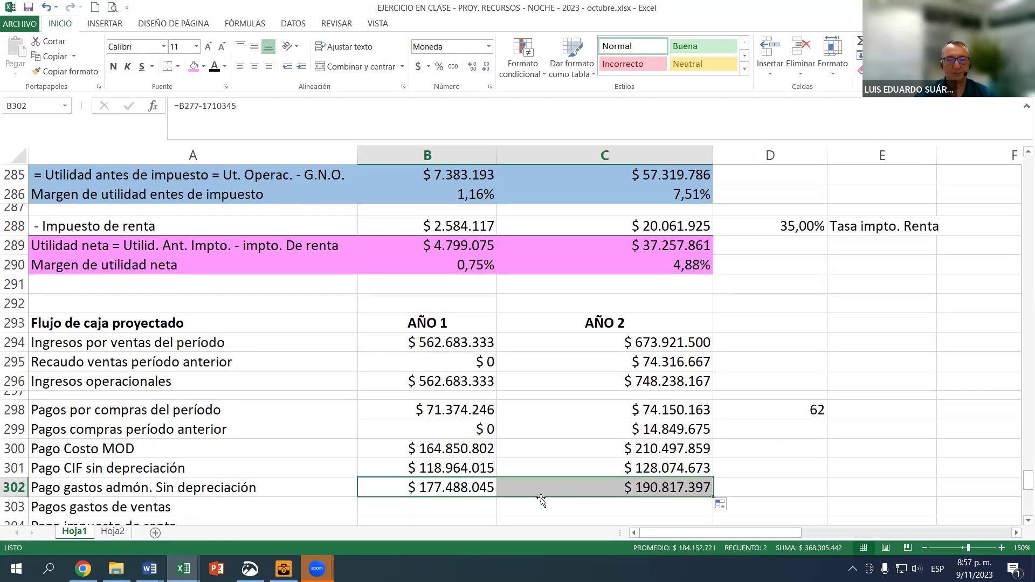
pyautogui.click(653, 492)
pyautogui.click(453, 504)
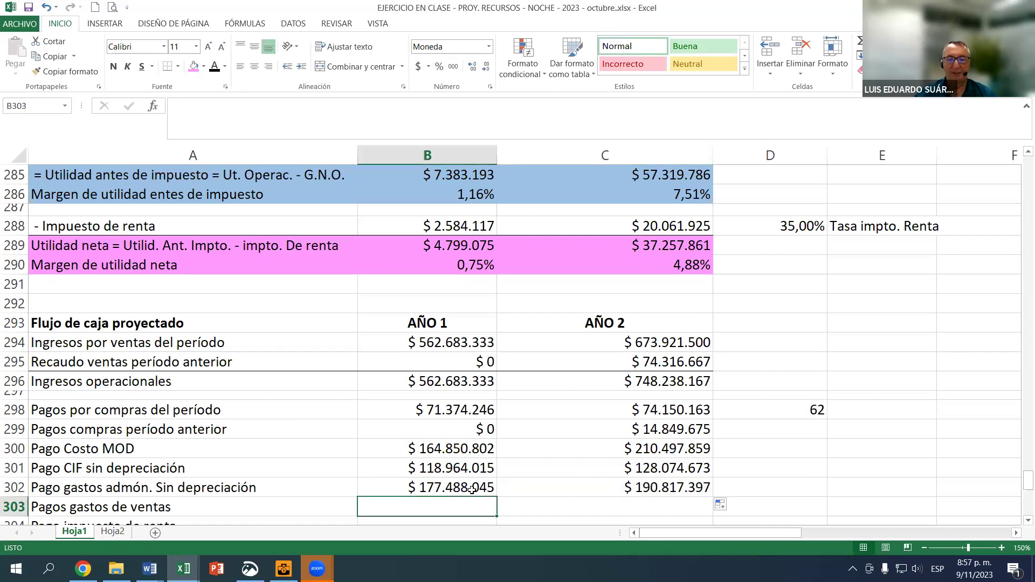
pyautogui.click(471, 487)
pyautogui.click(528, 482)
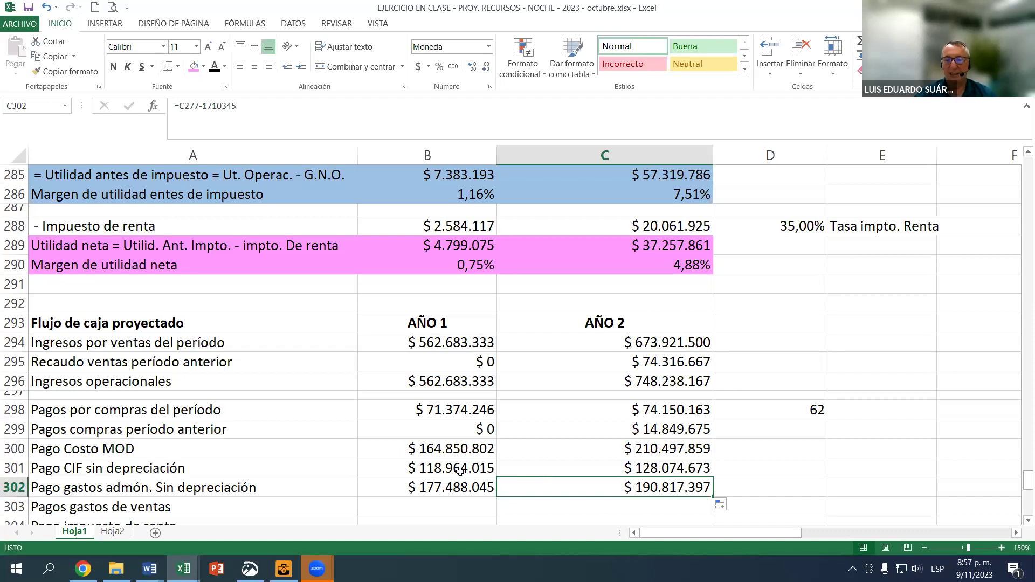
# Set the Año 1 Pagos gastos de ventas in B303 to =B278, referencing Gastos de ventas in the Estado de Resultados.
pyautogui.scroll(-2, 527, 455)
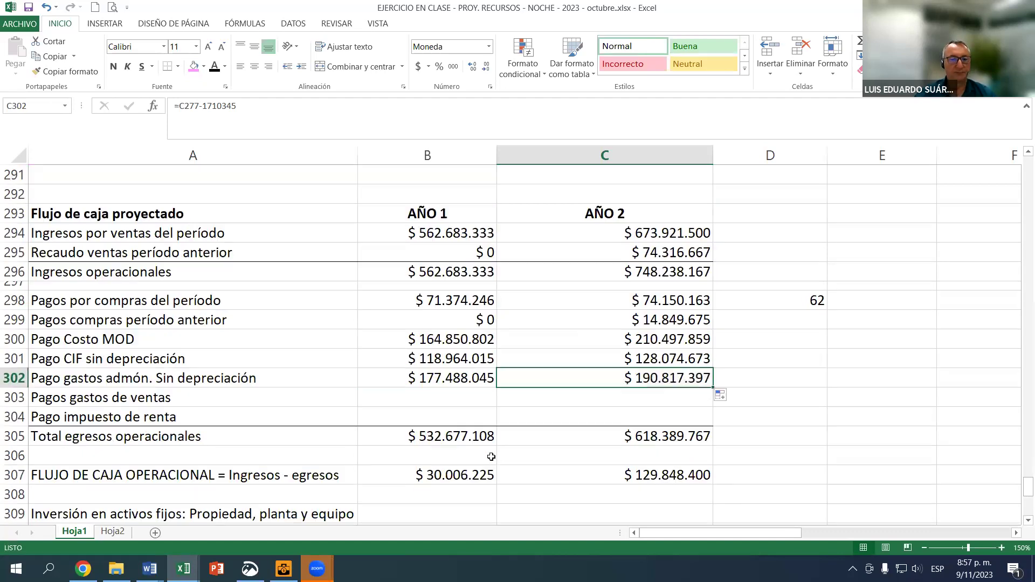
pyautogui.click(456, 396)
pyautogui.write('=')
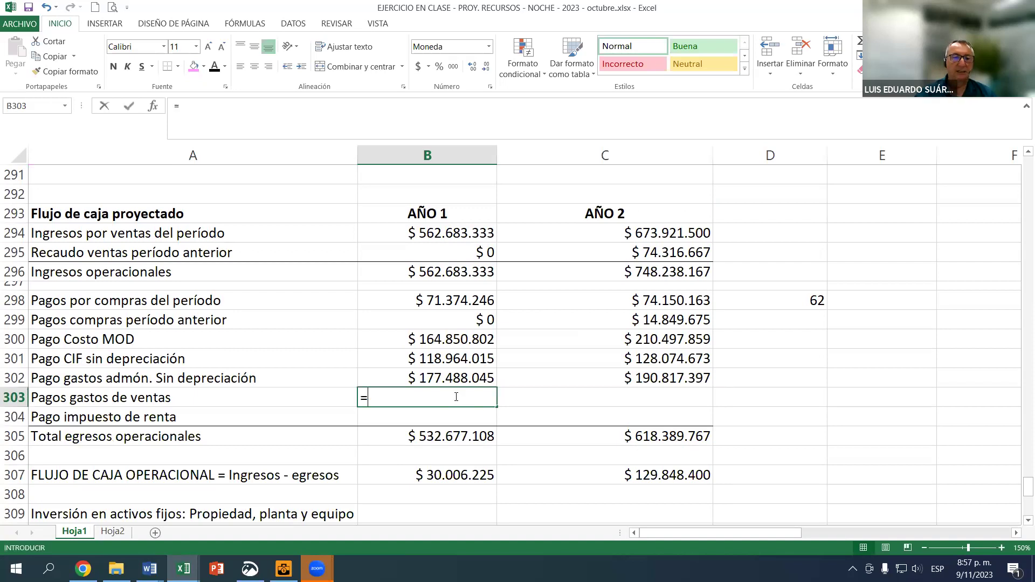
pyautogui.scroll(2, 452, 398)
pyautogui.scroll(6, 450, 401)
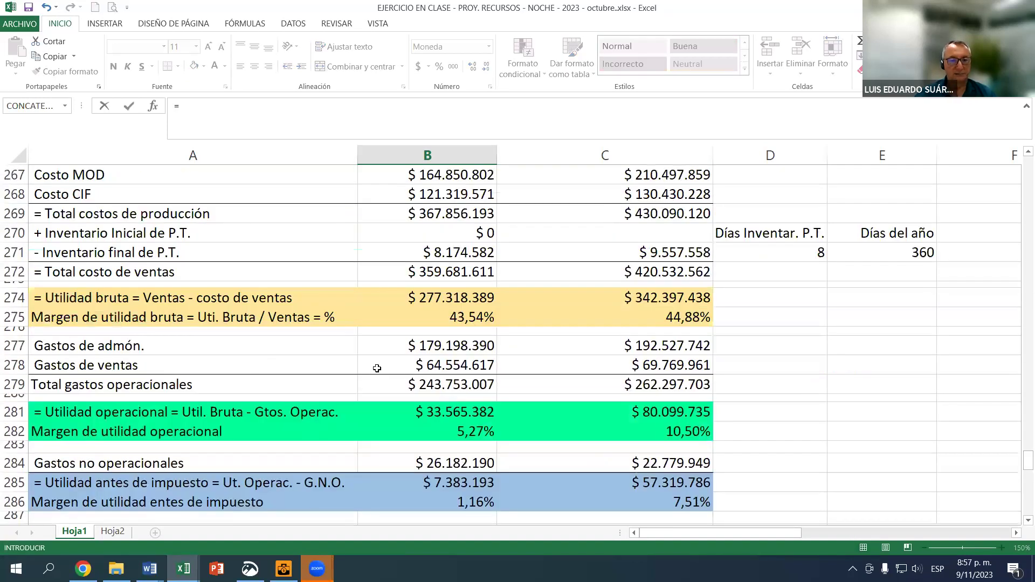
pyautogui.click(412, 369)
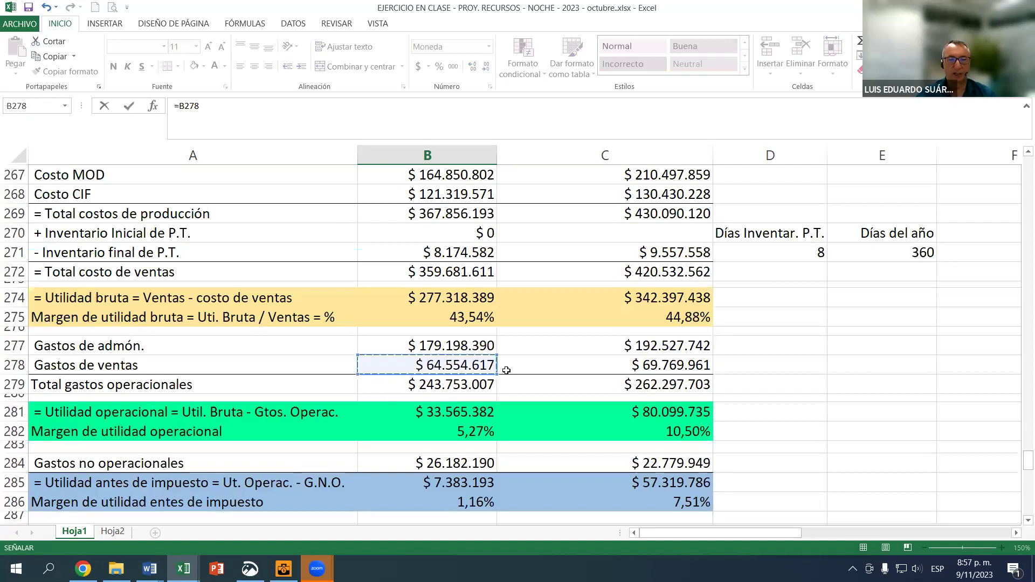
pyautogui.press('Return')
# Fill the Pagos gastos de ventas formula from B303 across to Año 2 in C303.
pyautogui.scroll(-1, 506, 384)
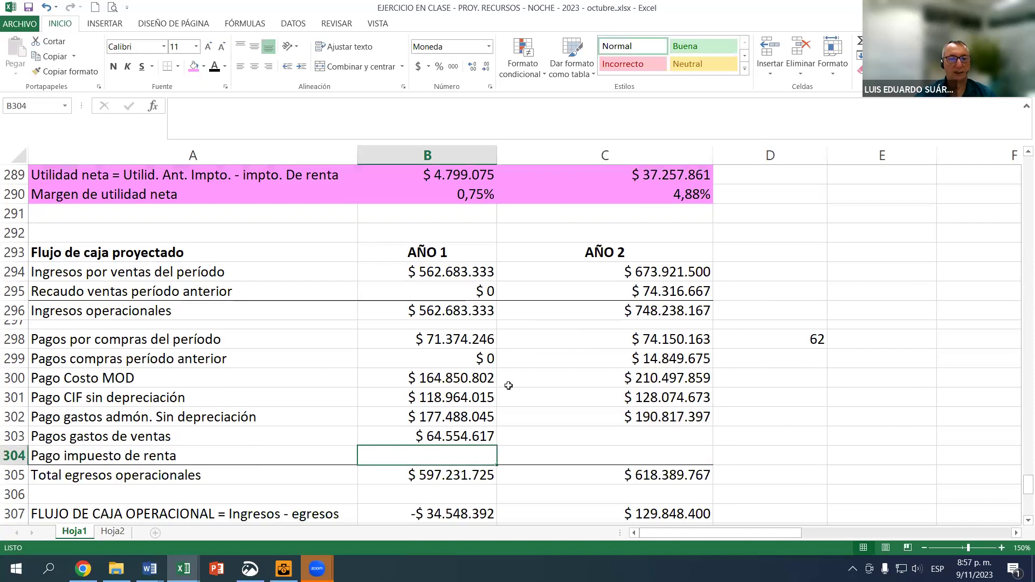
pyautogui.click(484, 443)
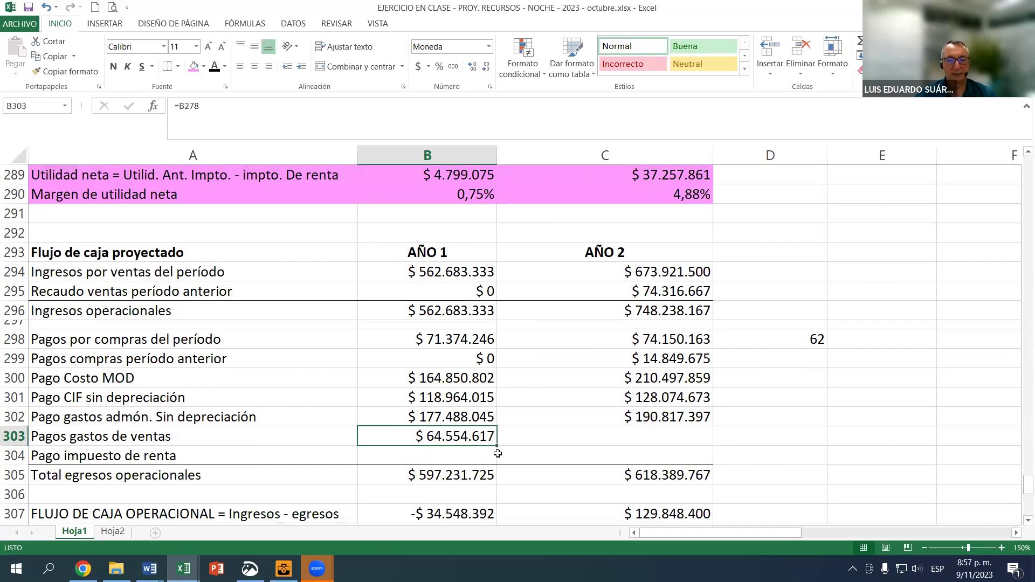
pyautogui.moveTo(495, 445); pyautogui.dragTo(663, 448)
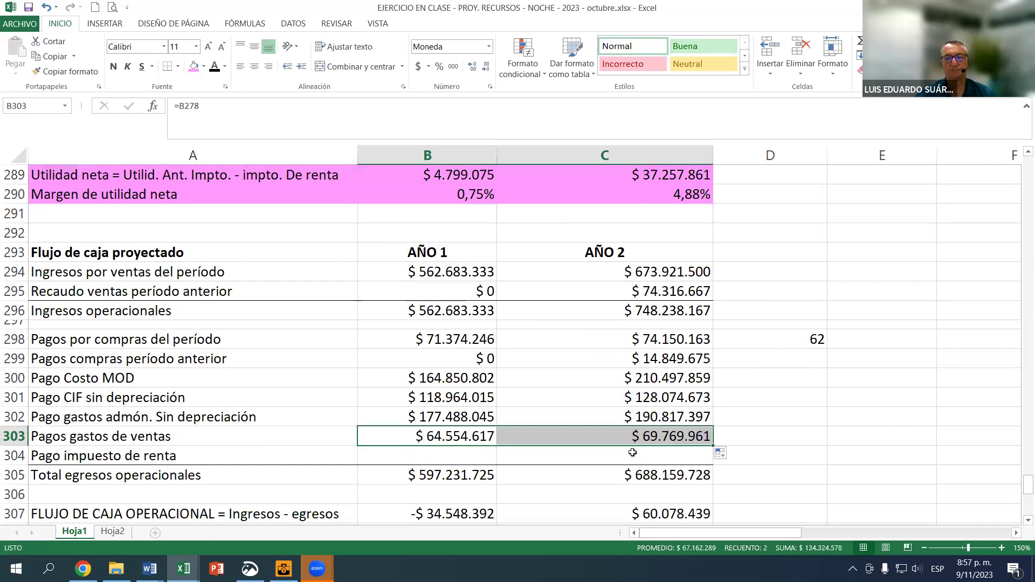
pyautogui.click(467, 455)
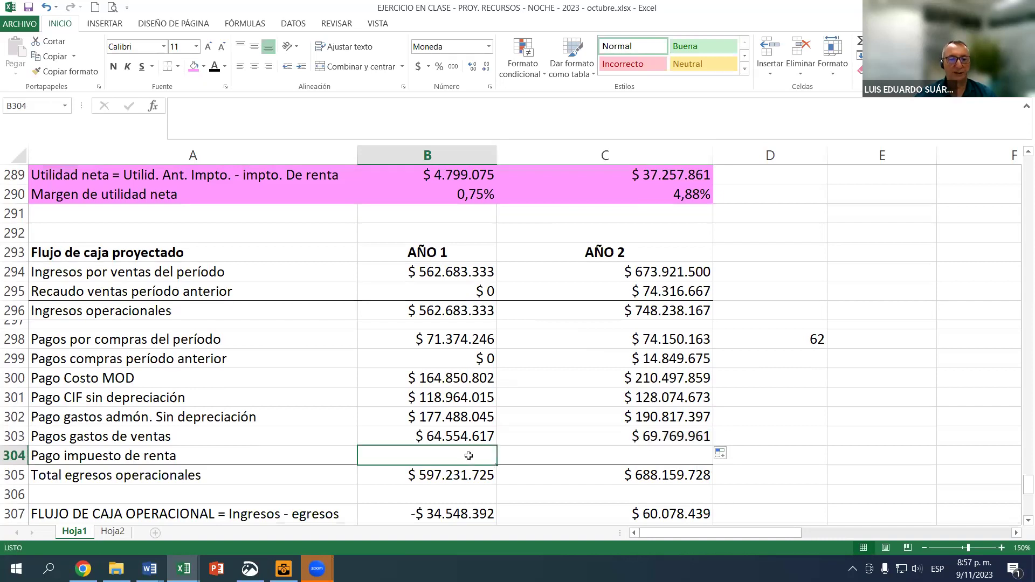
# Enter Pago impuesto de renta as 0 for Año 1 in B304 and as =B288, the Año 1 Impuesto de renta, in C304.
pyautogui.write('0')
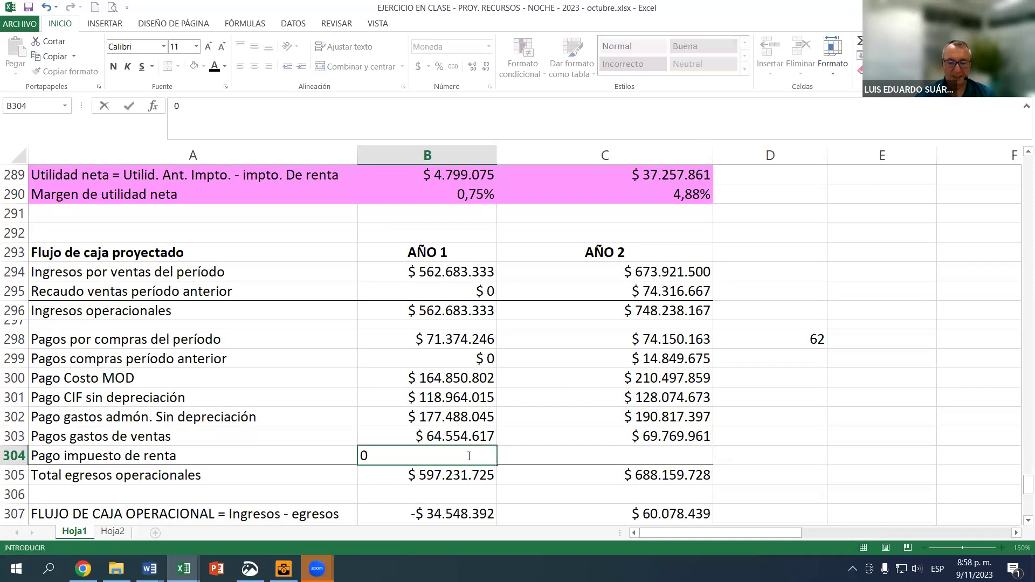
pyautogui.press('Tab')
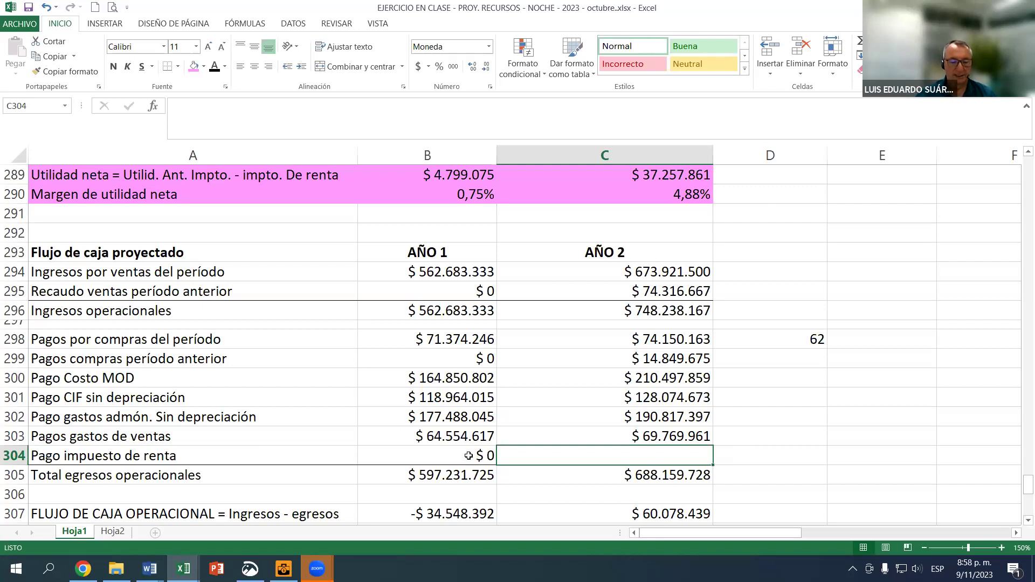
pyautogui.write('=')
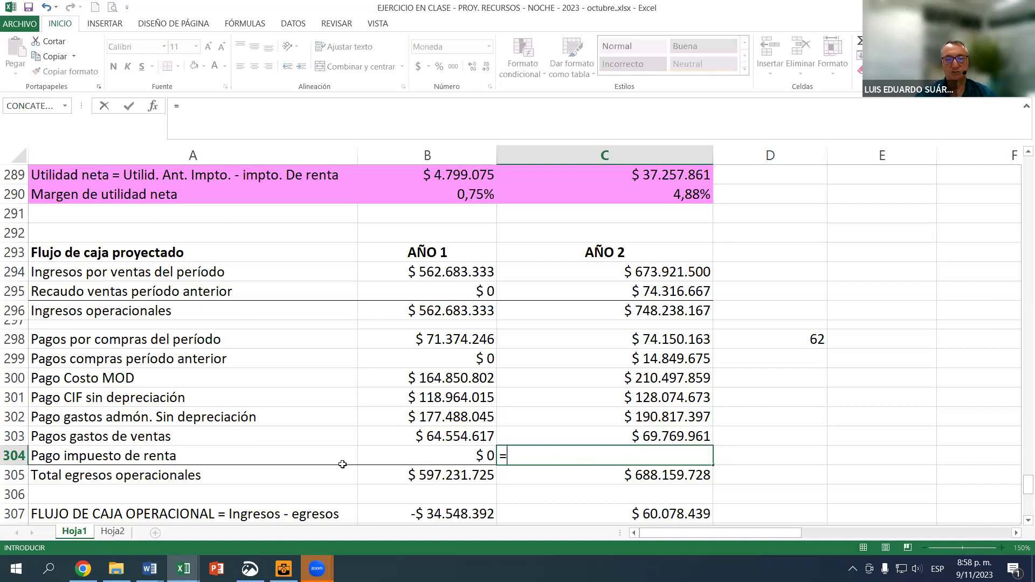
pyautogui.scroll(3, 587, 404)
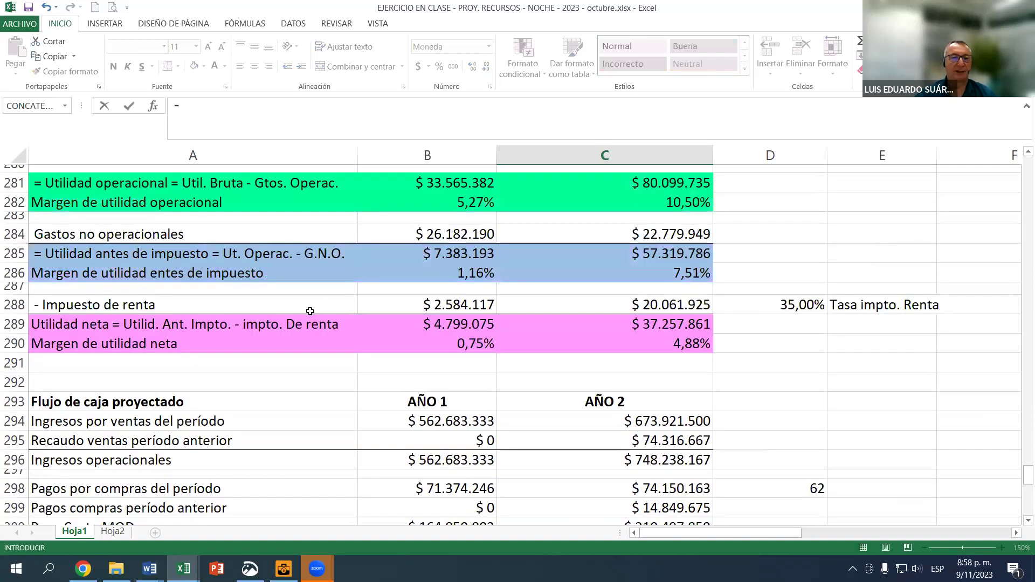
pyautogui.click(439, 308)
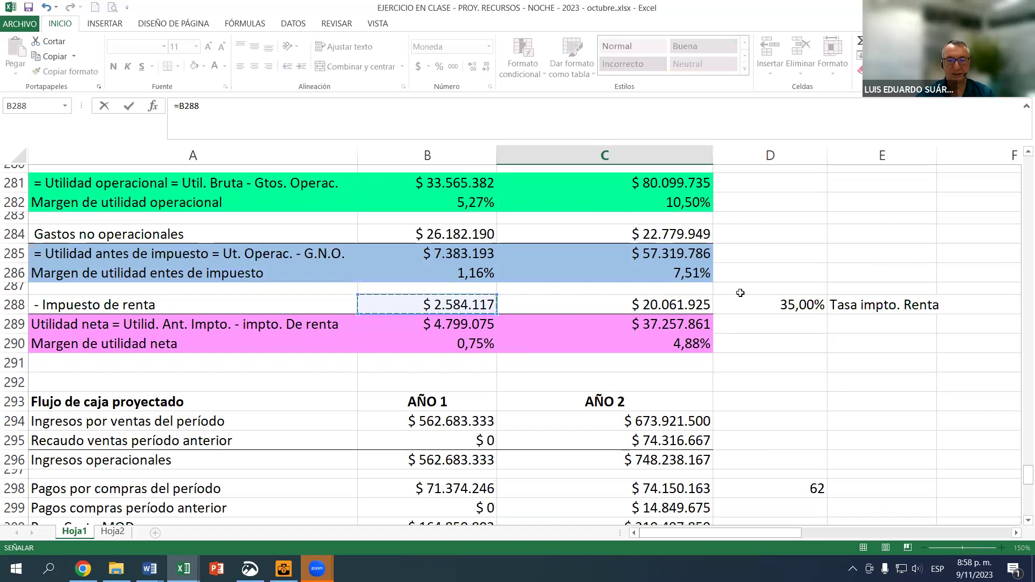
pyautogui.press('Return')
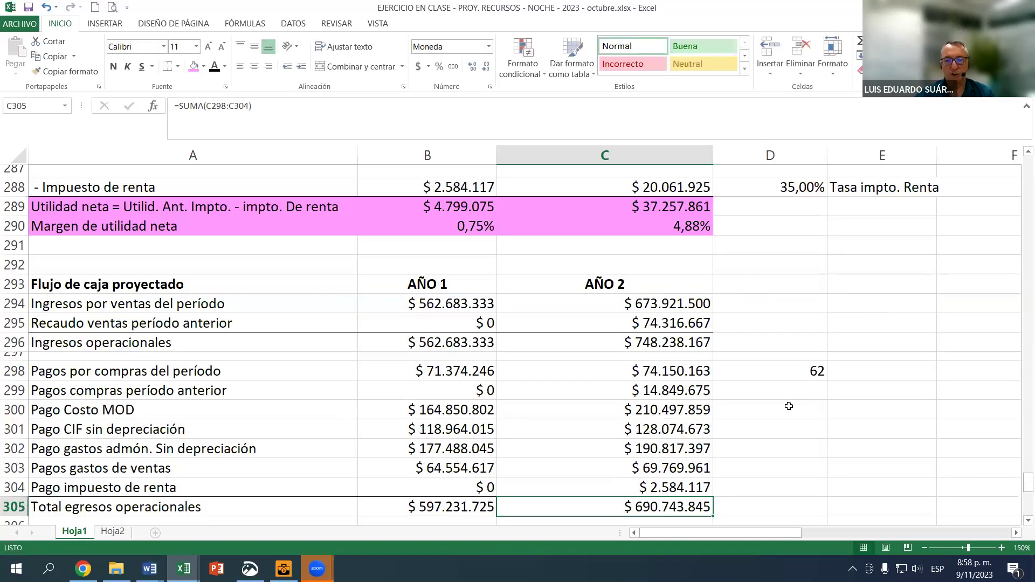
pyautogui.click(681, 490)
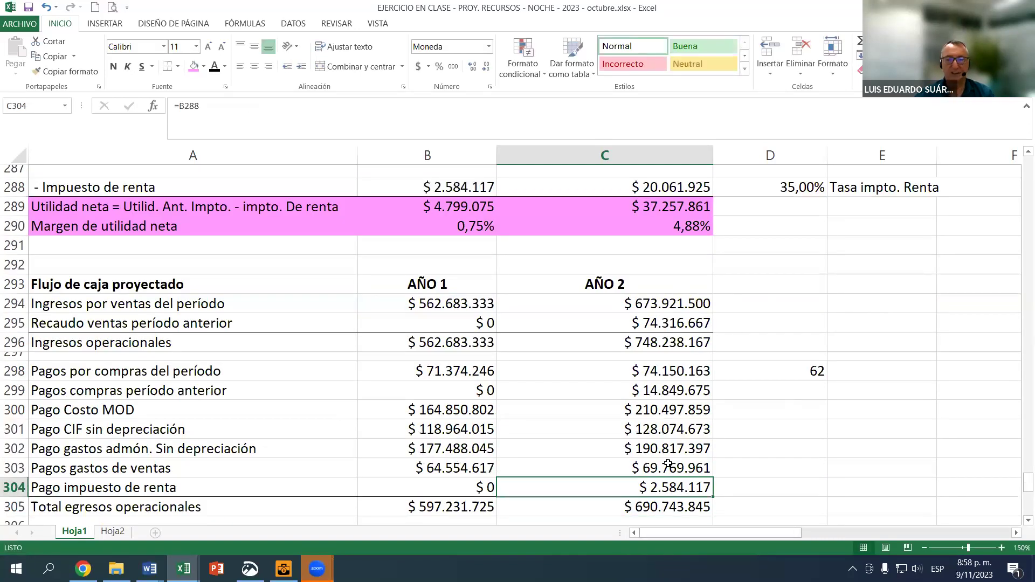
pyautogui.click(478, 486)
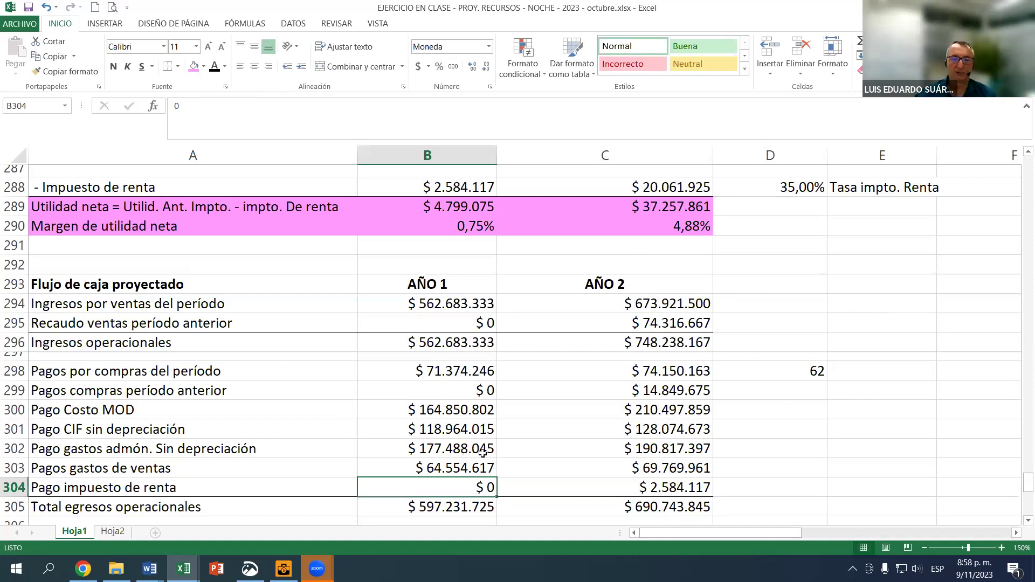
# Clear Total egresos operacionales for both years and re-enter the Año 1 total in B305 as =SUMA(B298:B304).
pyautogui.scroll(-1, 455, 458)
pyautogui.click(444, 458)
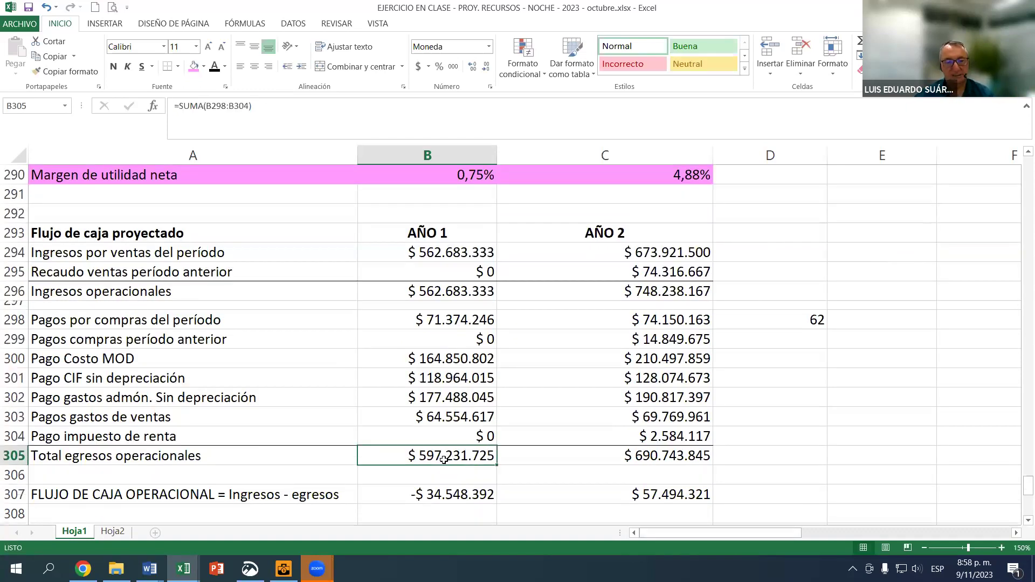
pyautogui.hotkey('shift', 'Right')
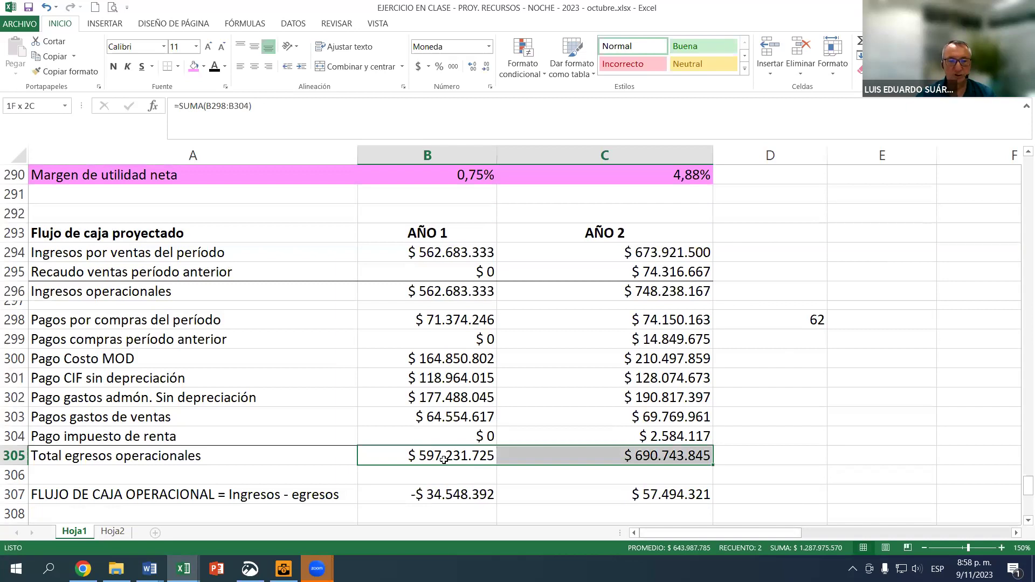
pyautogui.press('Delete')
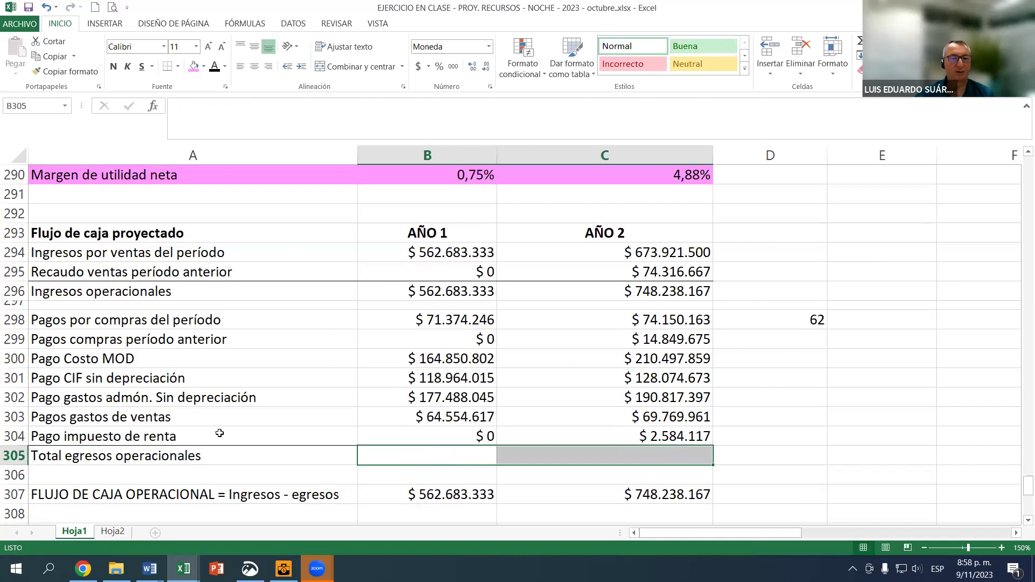
pyautogui.press('Left')
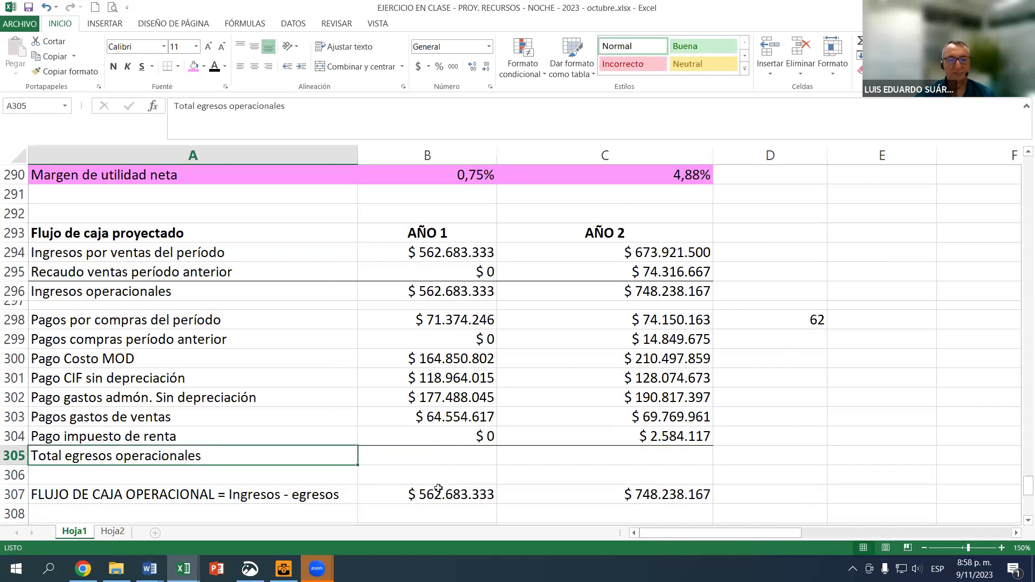
pyautogui.click(456, 320)
pyautogui.click(437, 455)
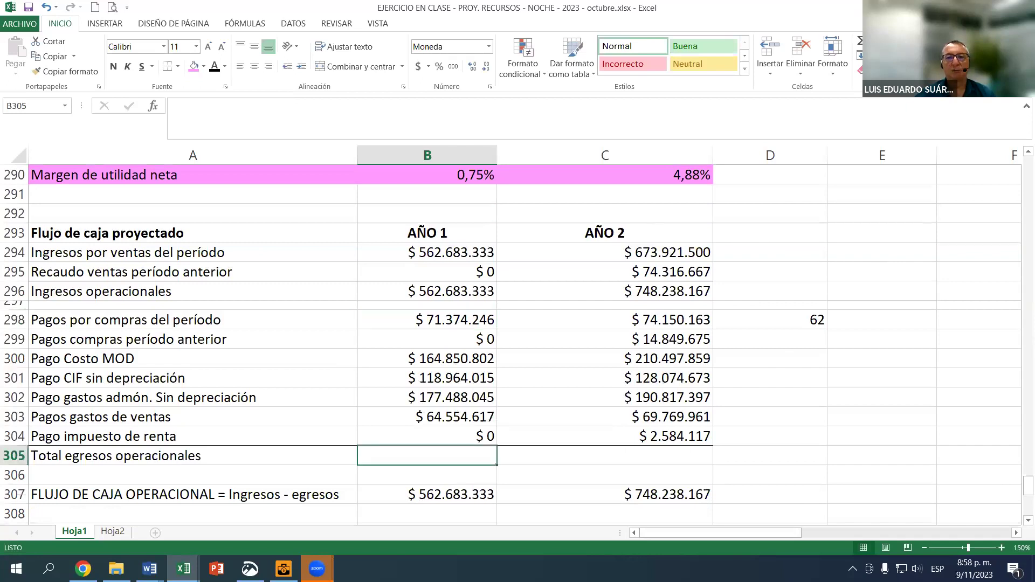
pyautogui.hotkey('alt', '=')
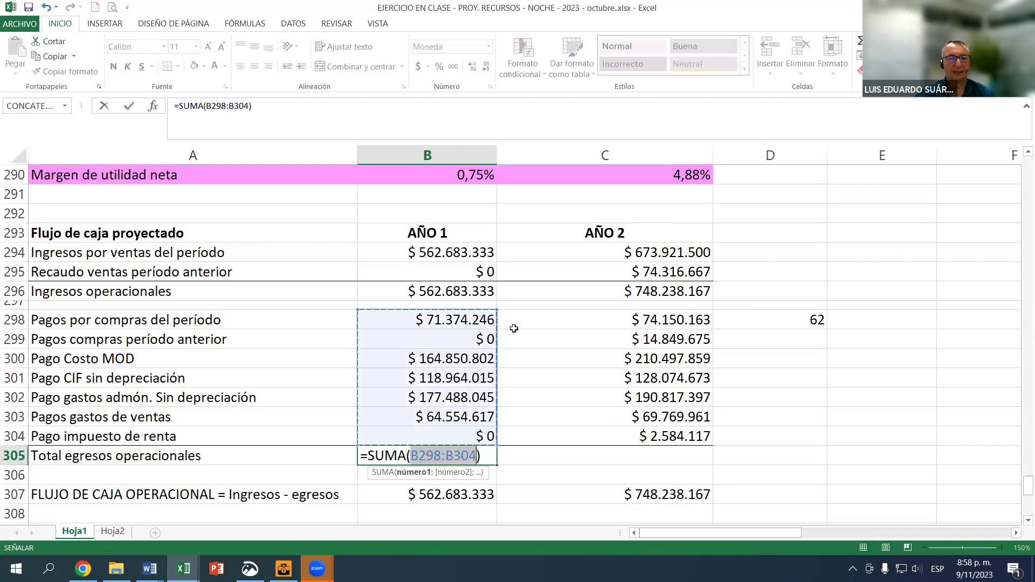
pyautogui.press('Return')
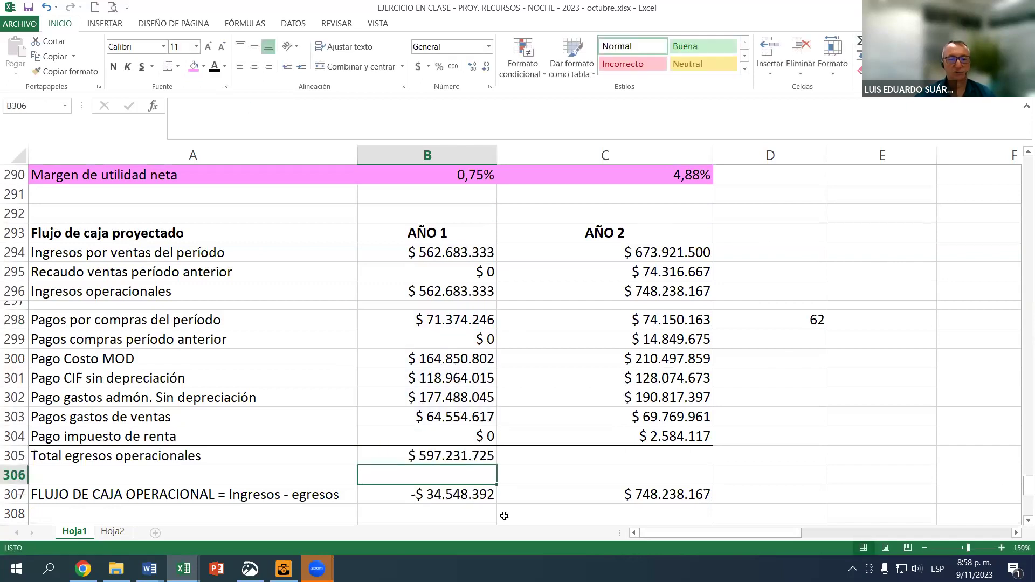
# Fill the Total egresos operacionales formula from B305 across to C305 and reduce the height of empty row 306.
pyautogui.click(495, 462)
pyautogui.moveTo(591, 463)
pyautogui.mouseDown()
pyautogui.moveTo(598, 469)
pyautogui.moveTo(589, 467)
pyautogui.mouseUp()
pyautogui.click(610, 398)
pyautogui.scroll(-1, 473, 400)
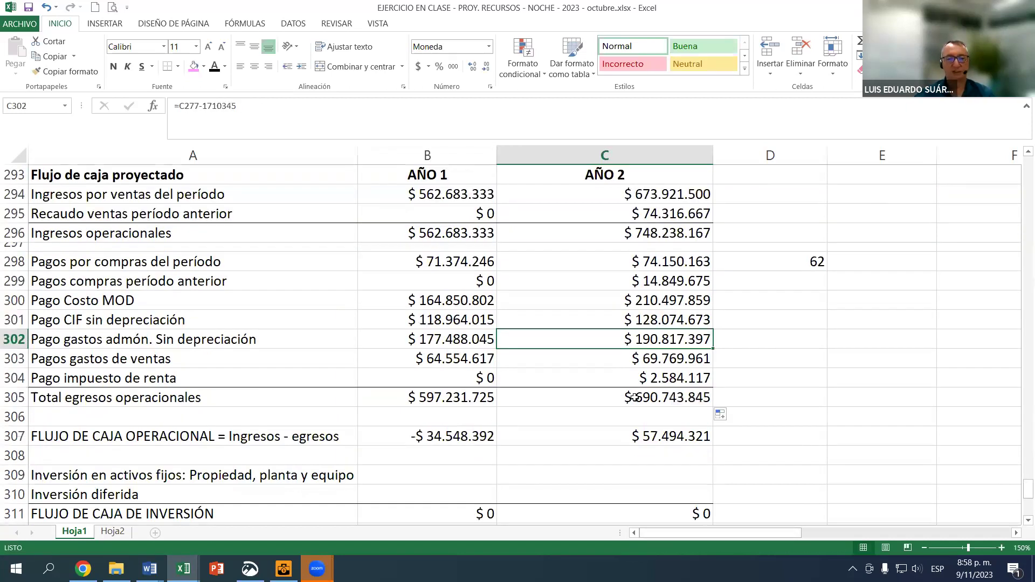
pyautogui.moveTo(26, 419); pyautogui.dragTo(34, 414)
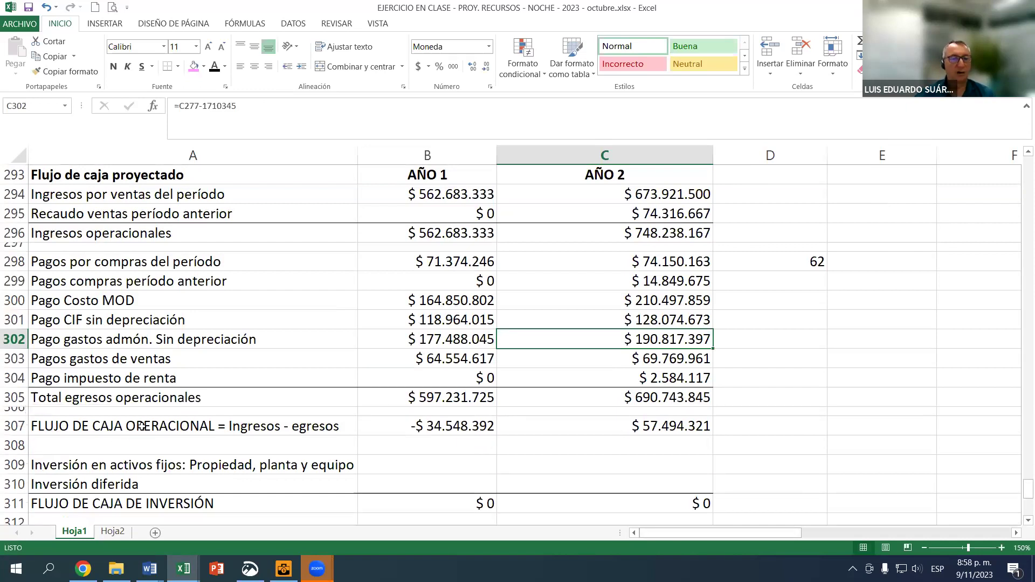
# Clear FLUJO DE CAJA OPERACIONAL for both years and set Año 1 in B307 to =B296-B305, operating income minus total outflows.
pyautogui.click(139, 428)
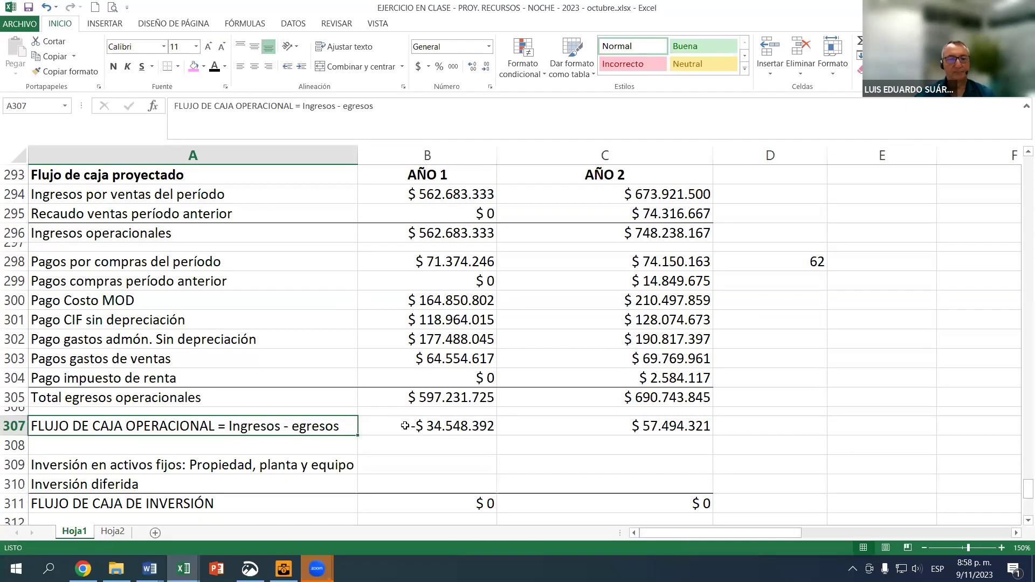
pyautogui.moveTo(404, 426); pyautogui.dragTo(593, 427)
pyautogui.press('Delete')
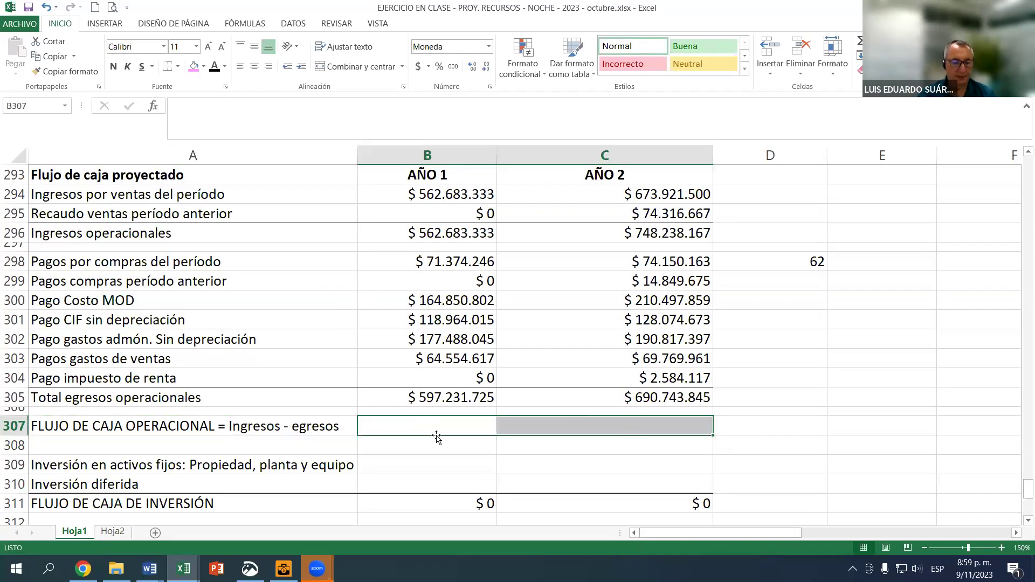
pyautogui.write('=')
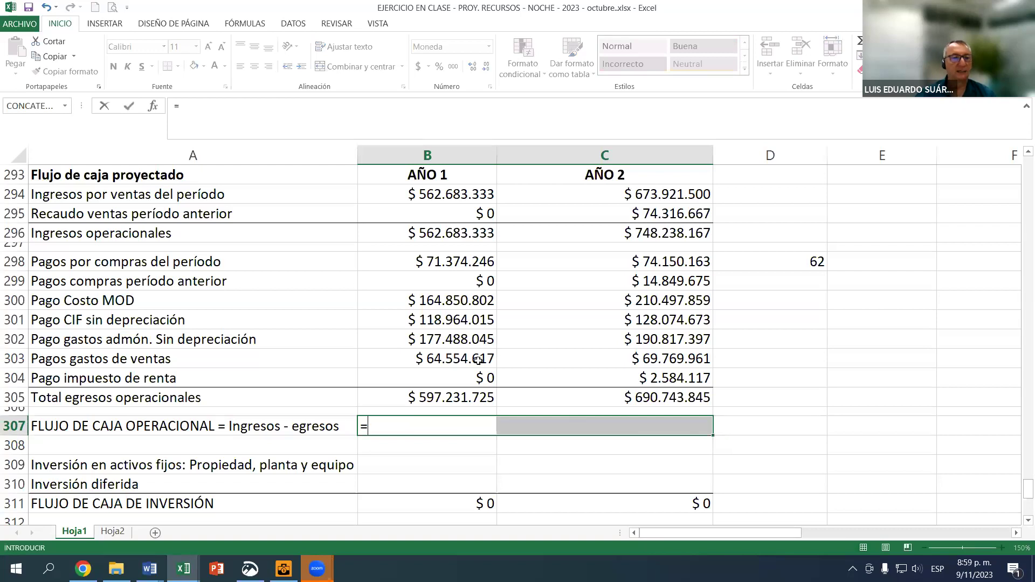
pyautogui.click(442, 235)
pyautogui.write('-')
pyautogui.click(410, 406)
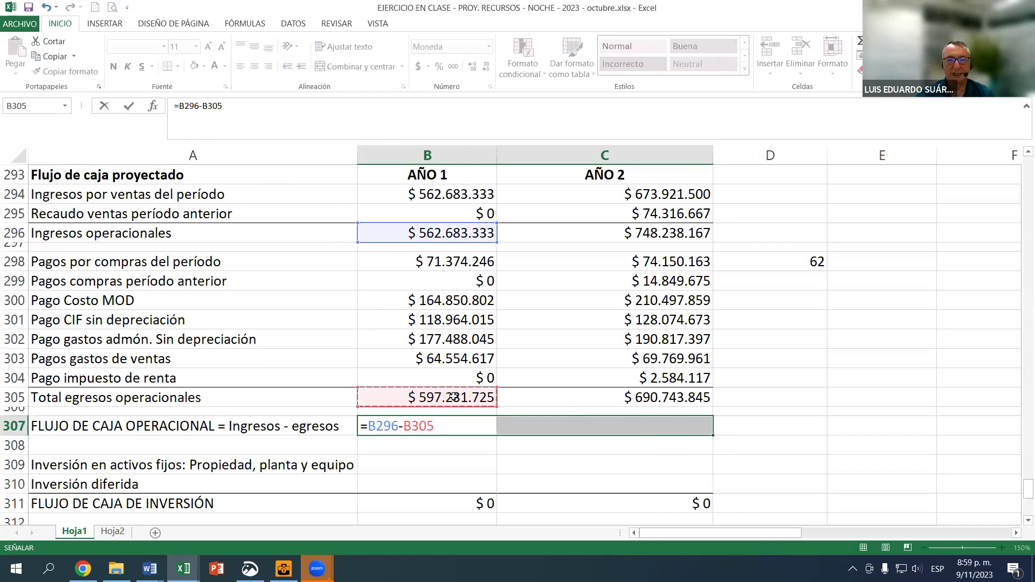
pyautogui.hotkey('ctrl', 'Return')
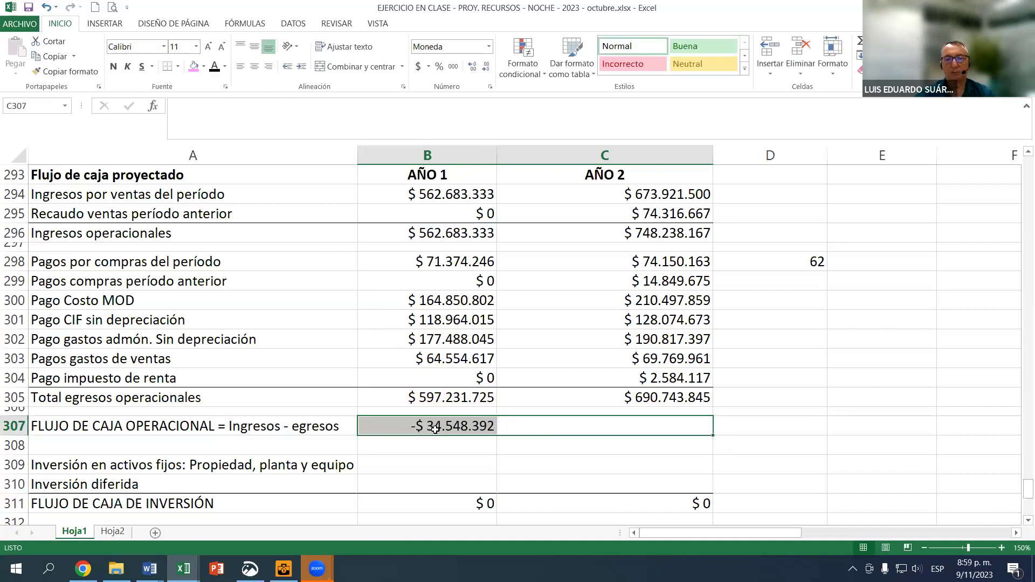
# Fill the FLUJO DE CAJA OPERACIONAL formula from B307 across to C307 and check the Año 2 cells it references.
pyautogui.click(432, 240)
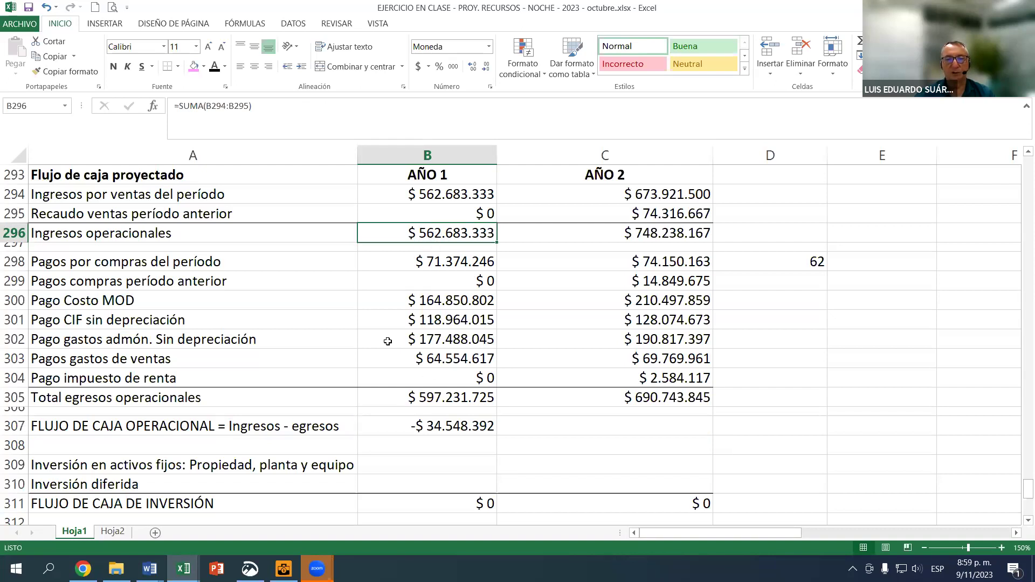
pyautogui.click(432, 397)
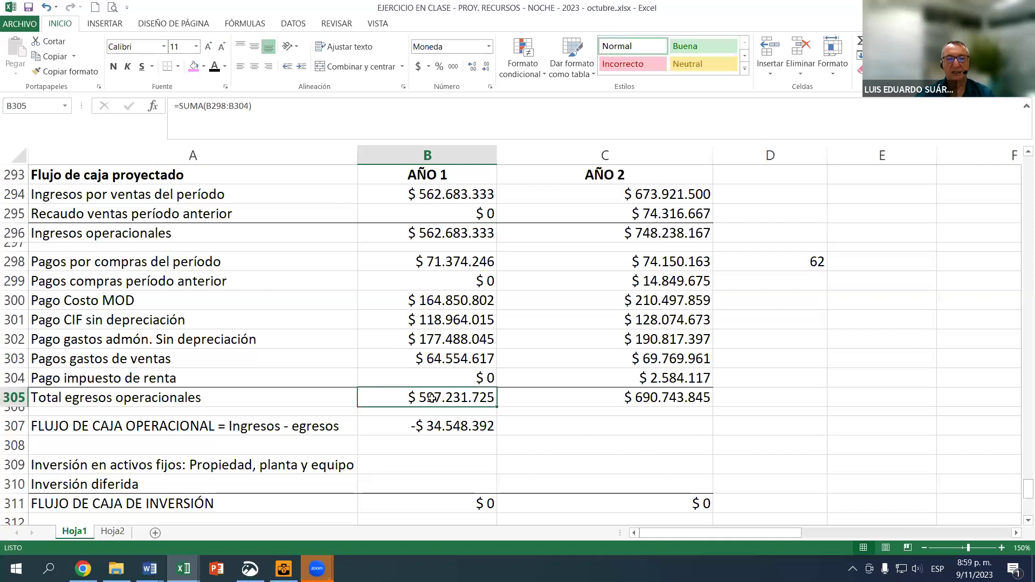
pyautogui.click(442, 432)
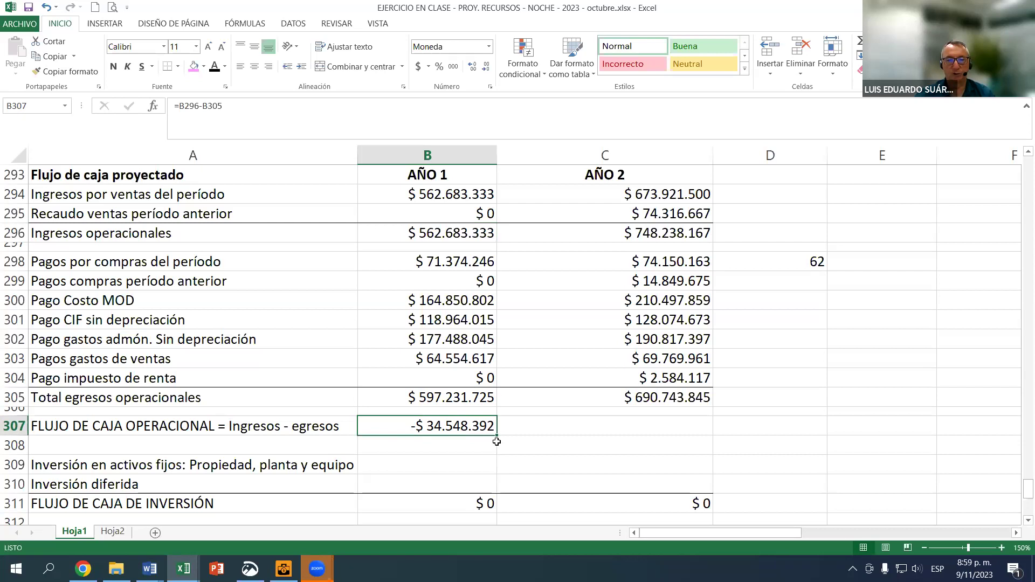
pyautogui.moveTo(496, 436); pyautogui.dragTo(644, 437)
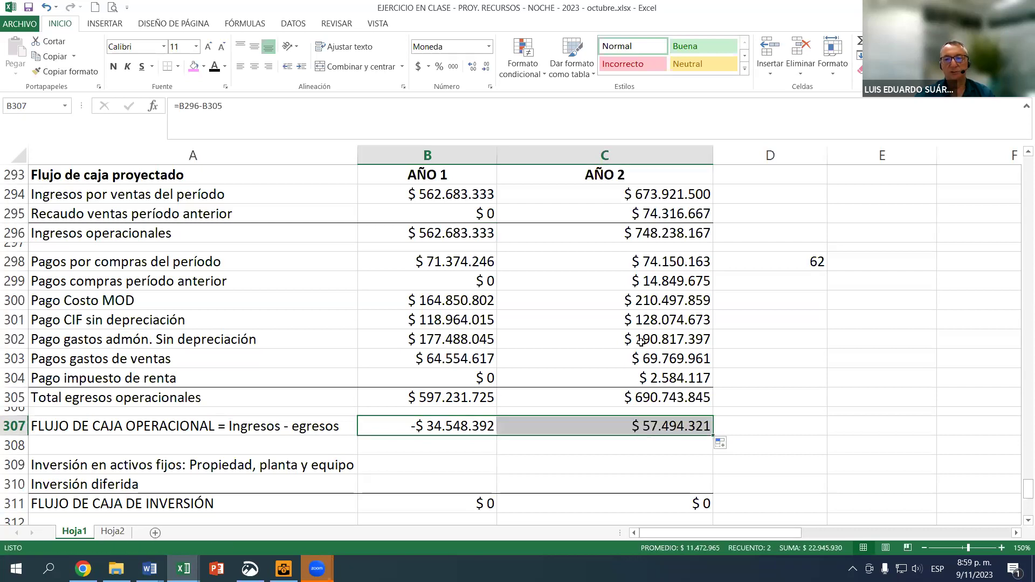
pyautogui.click(643, 236)
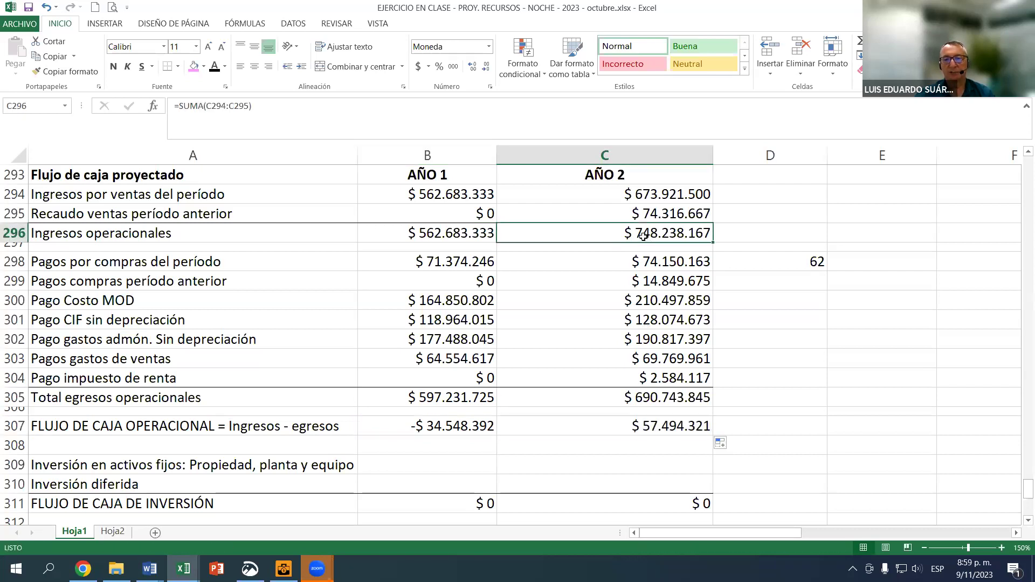
pyautogui.click(642, 401)
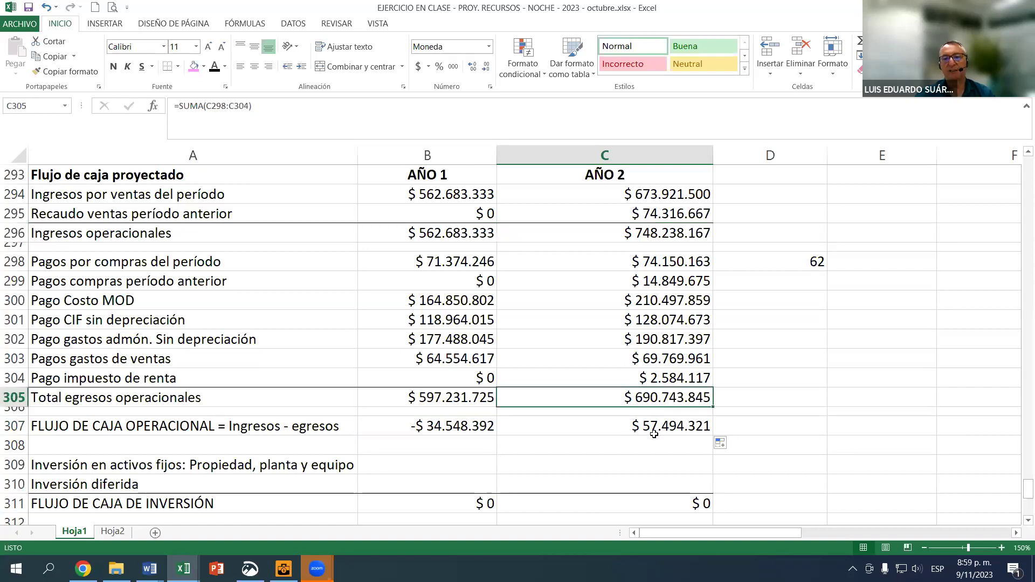
pyautogui.click(650, 426)
# Set the Año 1 Inversión en activos fijos in B309 to =B178, the Inversión fija total from the investment section.
pyautogui.scroll(-1, 423, 435)
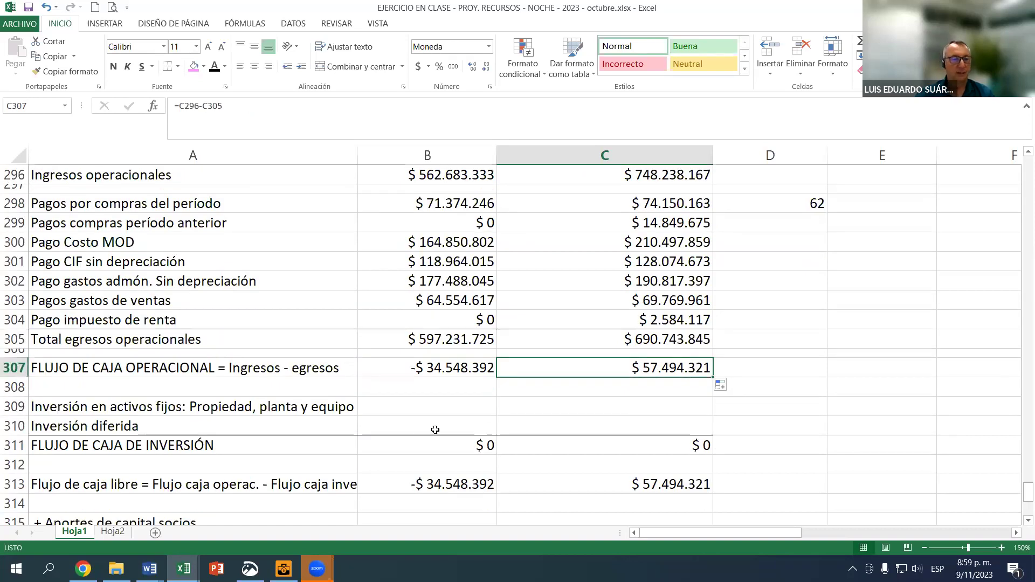
pyautogui.click(393, 411)
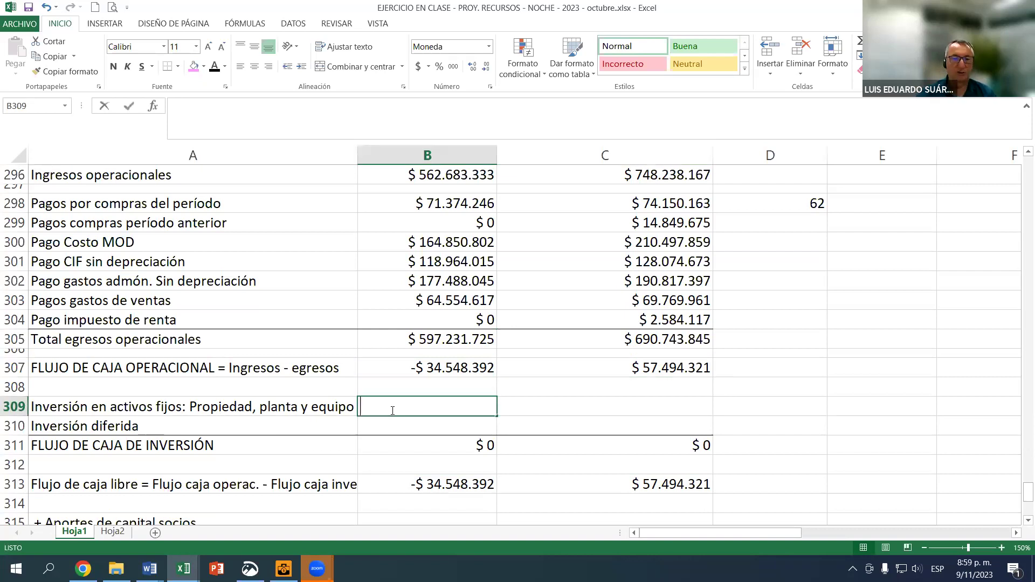
pyautogui.write('=')
pyautogui.scroll(2, 347, 292)
pyautogui.scroll(13, 347, 292)
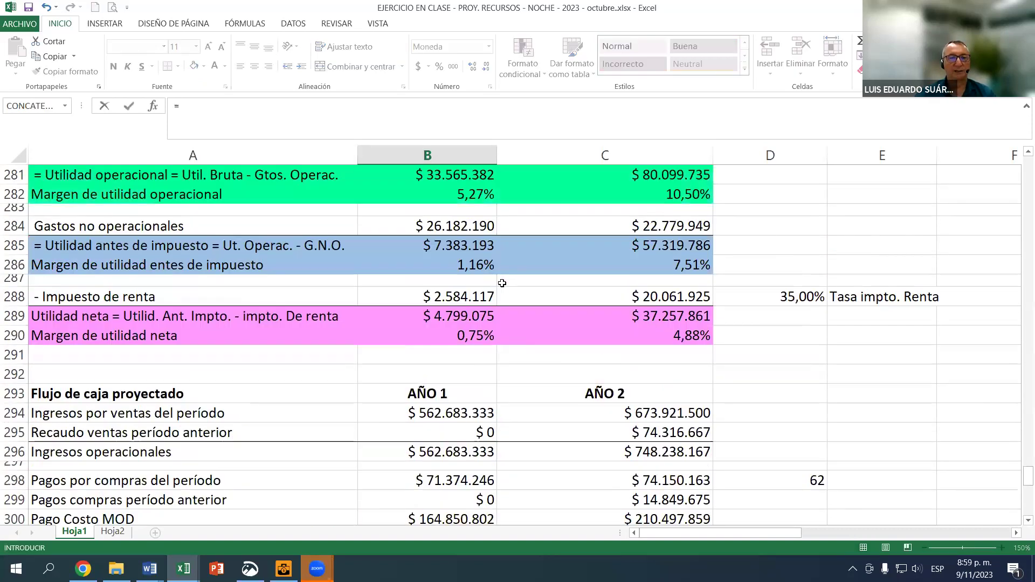
pyautogui.scroll(20, 475, 295)
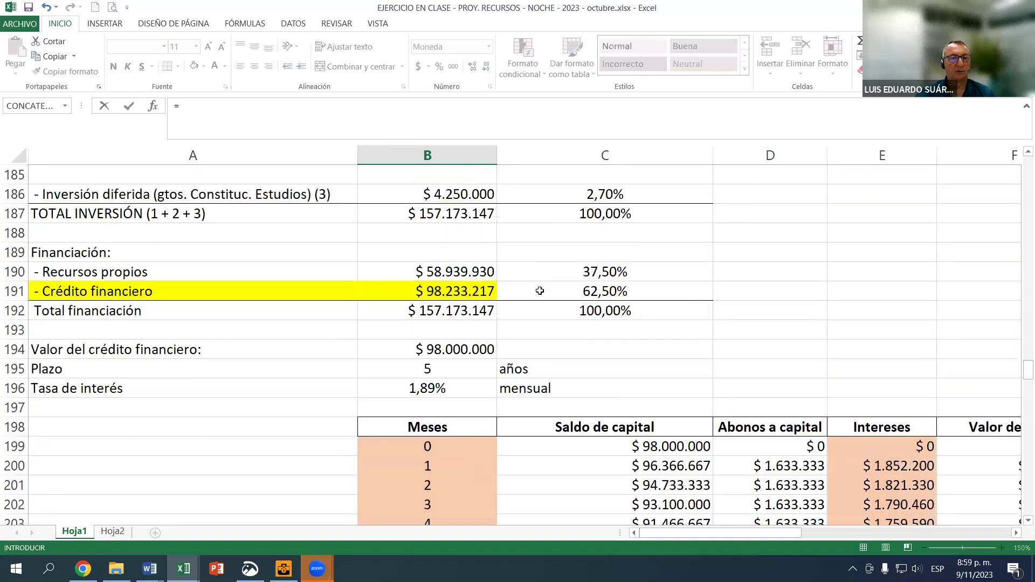
pyautogui.scroll(1, 453, 301)
pyautogui.scroll(1, 458, 307)
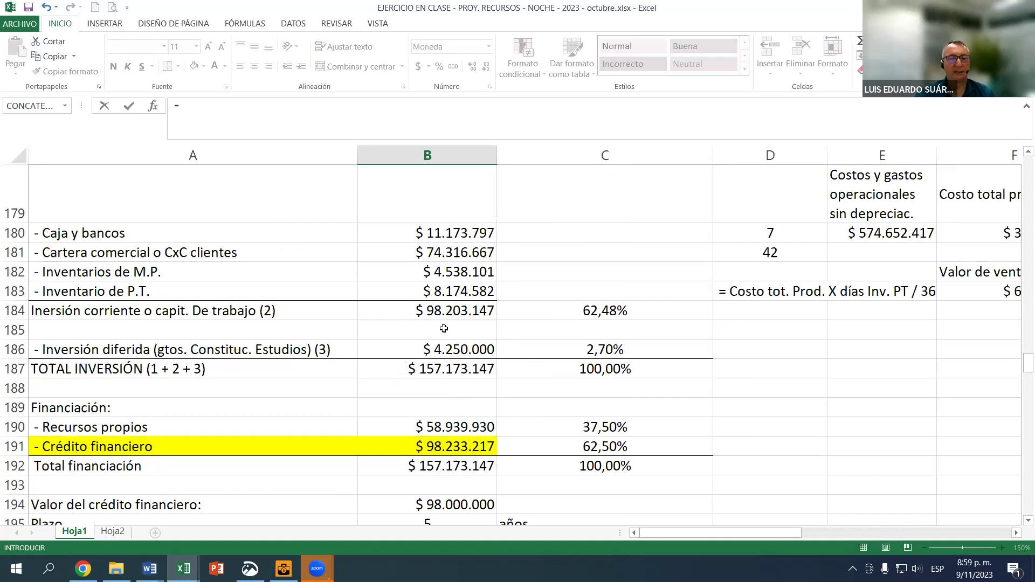
pyautogui.scroll(2, 444, 328)
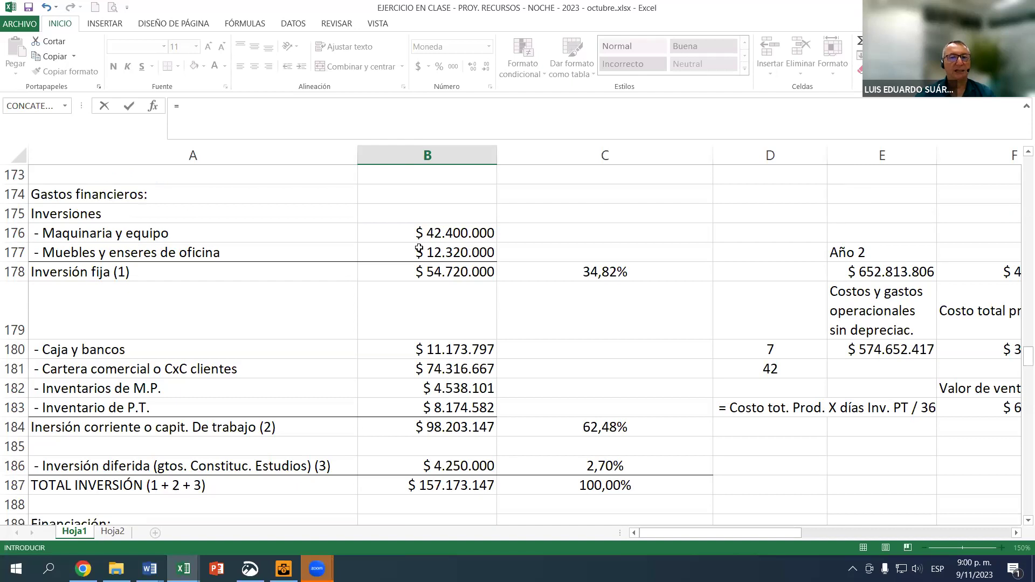
pyautogui.click(474, 271)
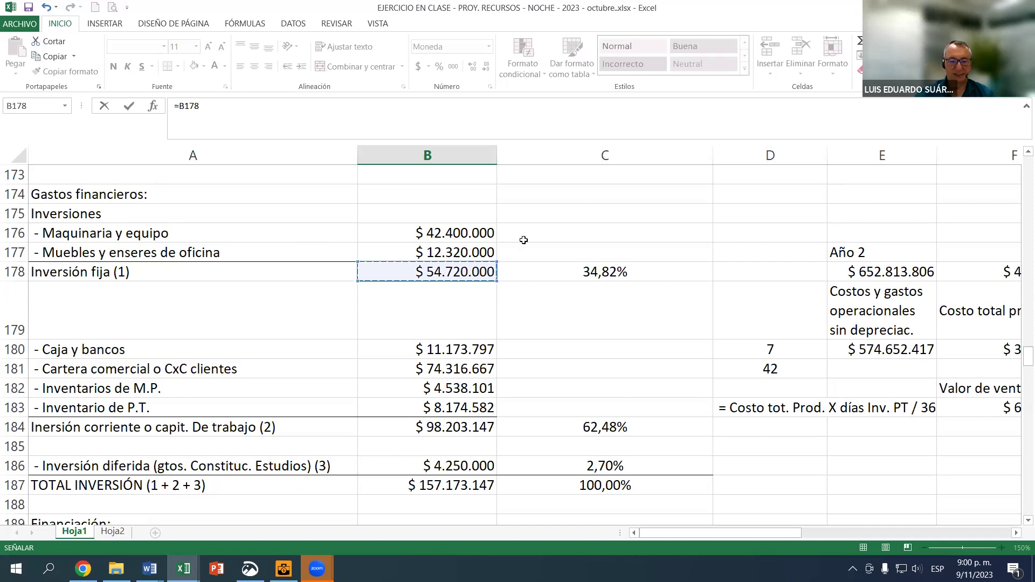
pyautogui.press('Return')
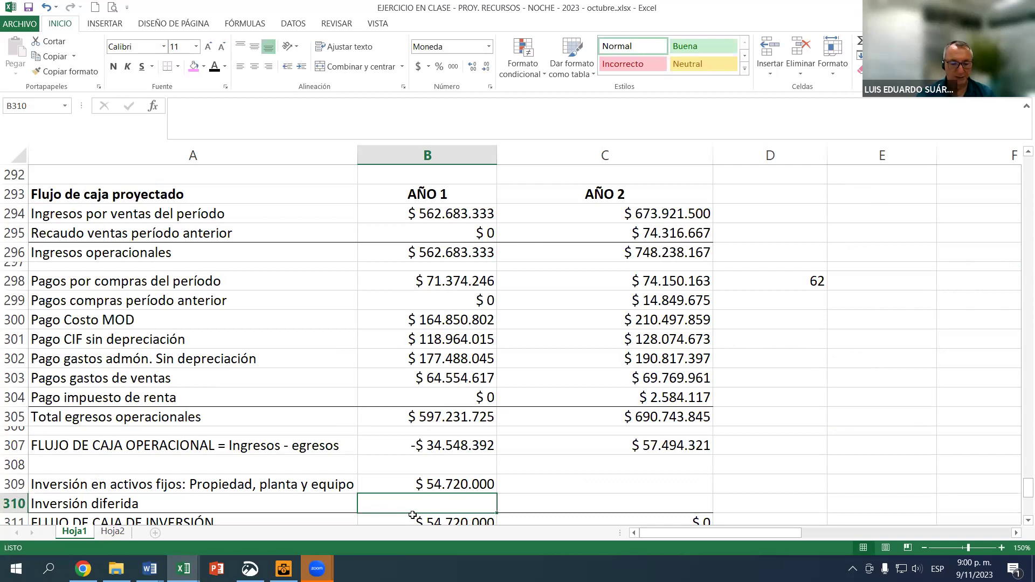
# Set the Año 1 Inversión diferida in B310 to =B186, the deferred investment amount from the investment section.
pyautogui.write('=')
pyautogui.scroll(18, 484, 414)
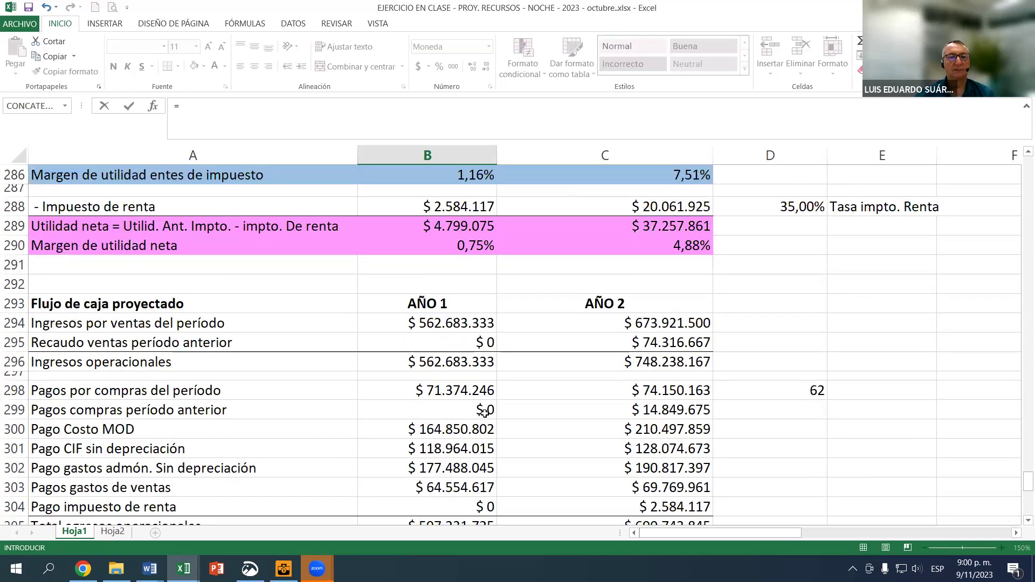
pyautogui.scroll(18, 485, 413)
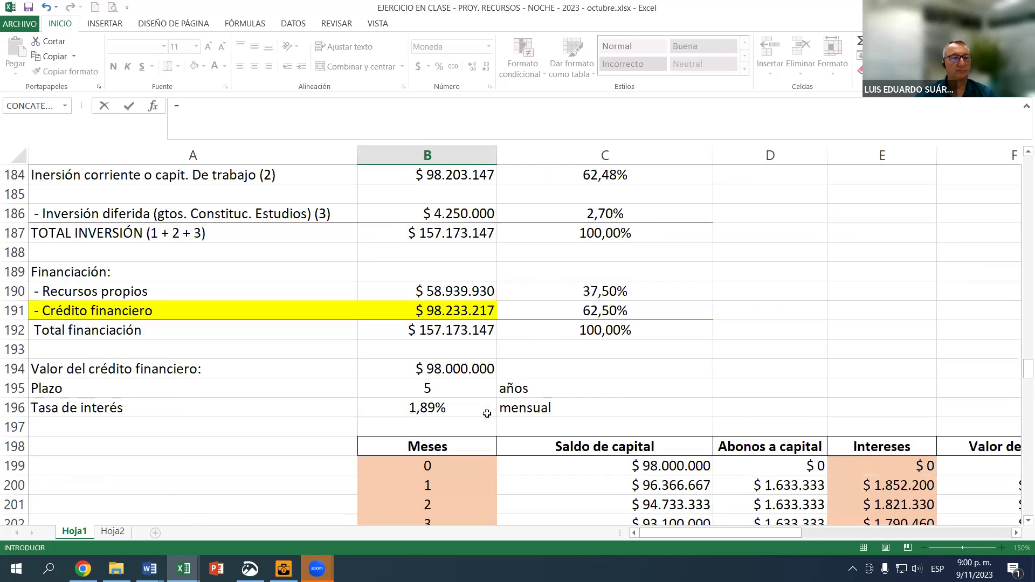
pyautogui.scroll(2, 399, 318)
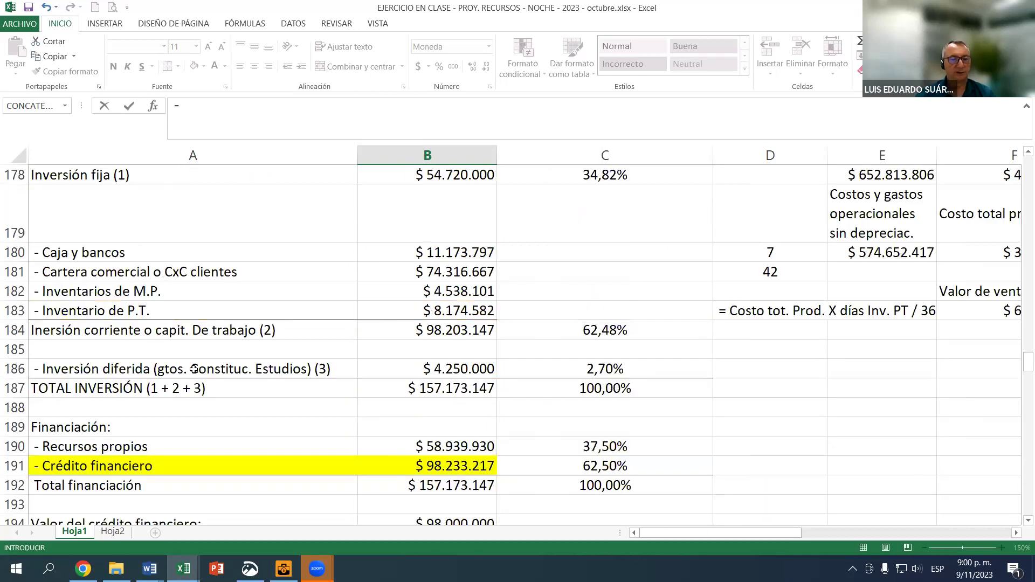
pyautogui.click(455, 368)
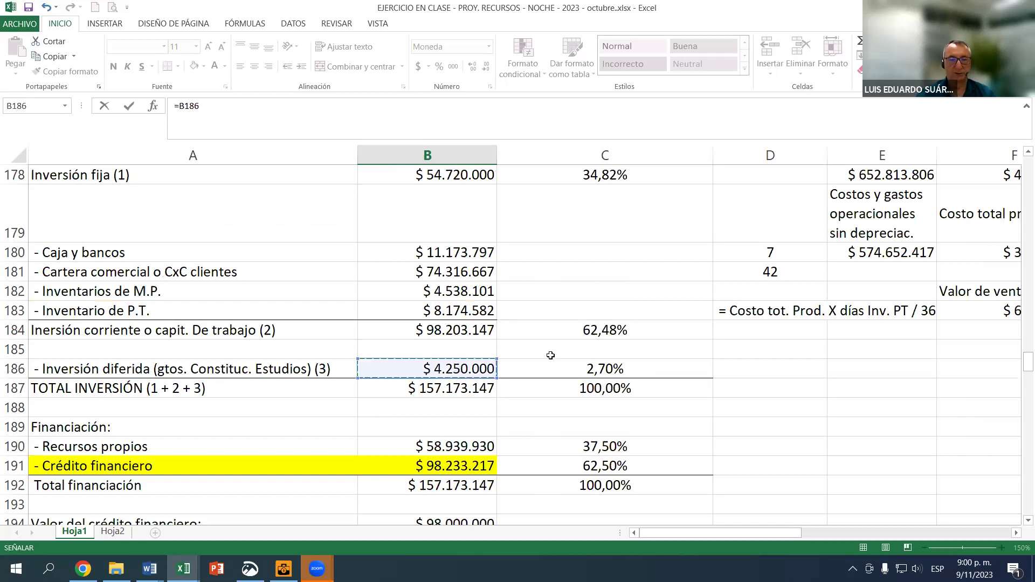
pyautogui.press('Return')
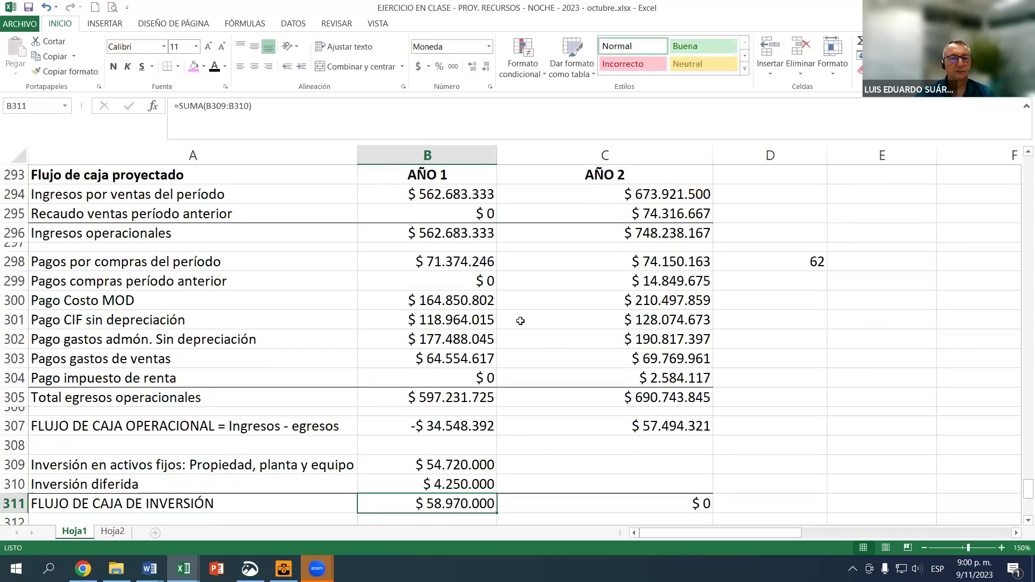
# Review the working capital, deferred investment and financing rows above the loan table, and return to the investment cash flow.
pyautogui.scroll(14, 520, 321)
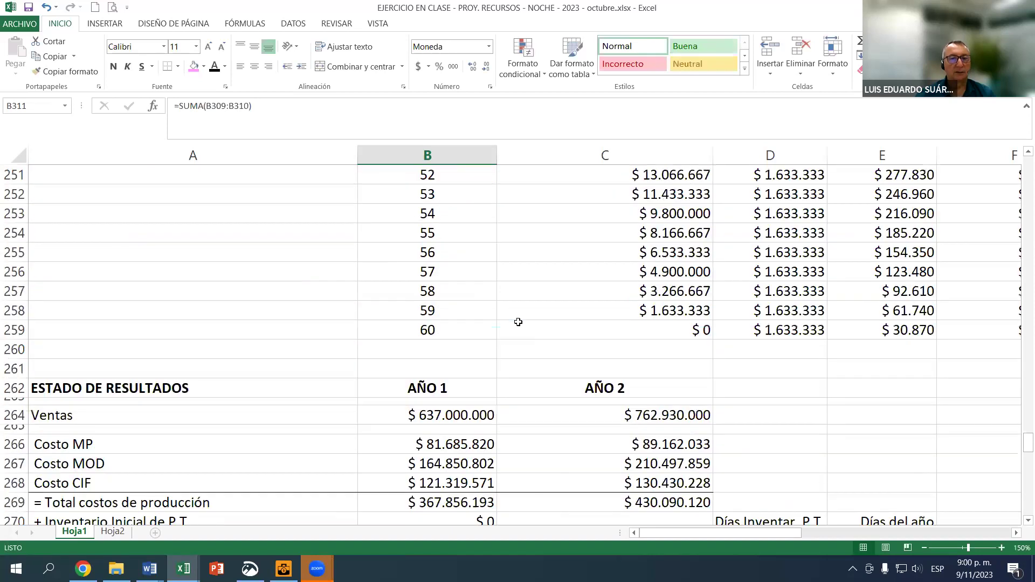
pyautogui.scroll(20, 518, 322)
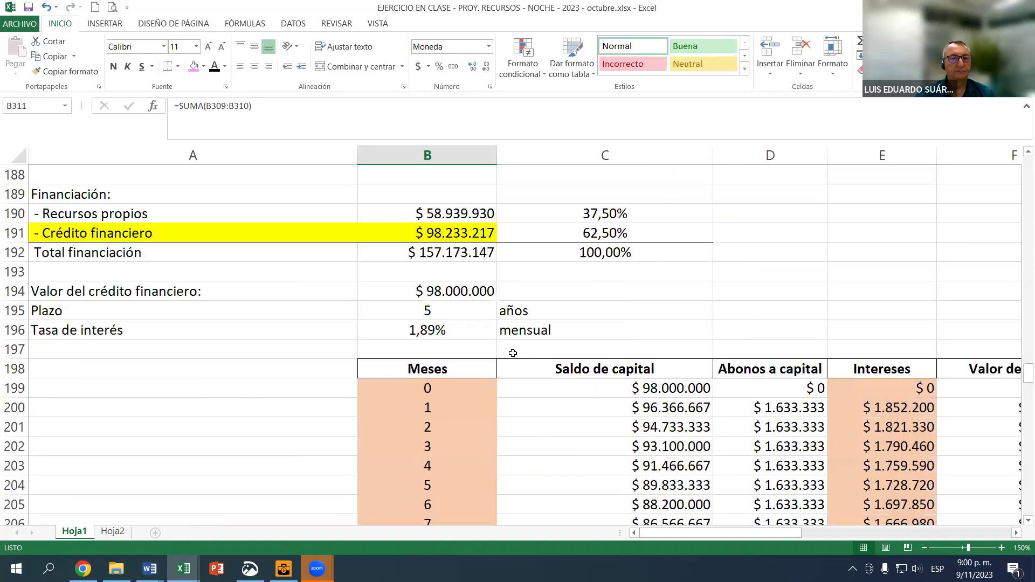
pyautogui.scroll(3, 513, 353)
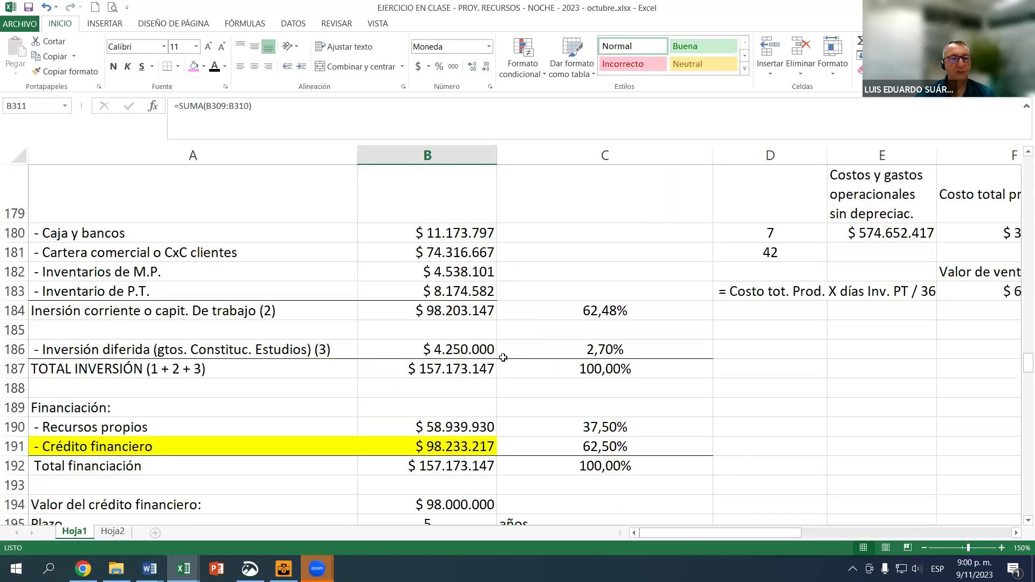
pyautogui.scroll(-2, 488, 380)
pyautogui.scroll(-20, 488, 379)
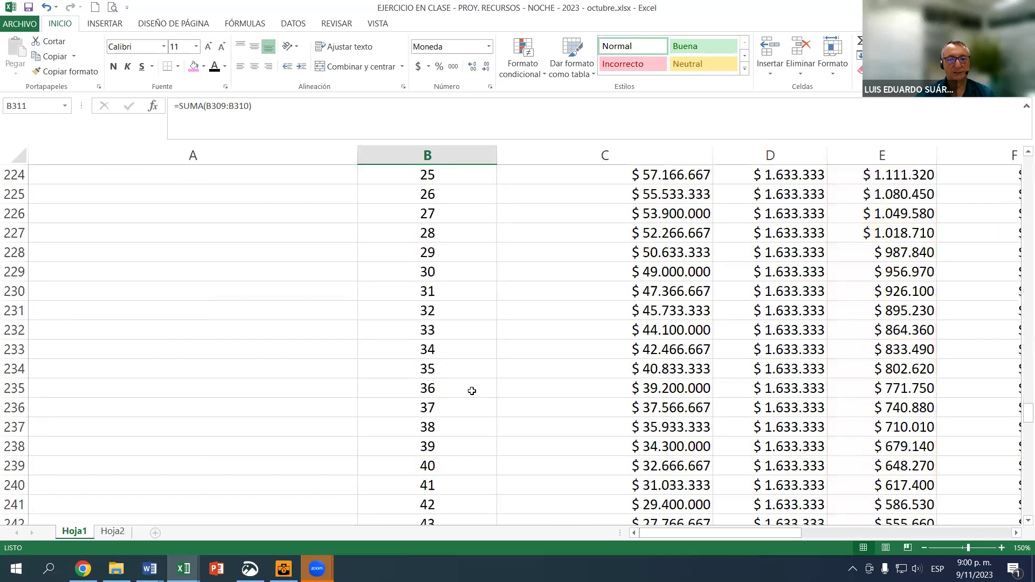
pyautogui.scroll(-6, 480, 436)
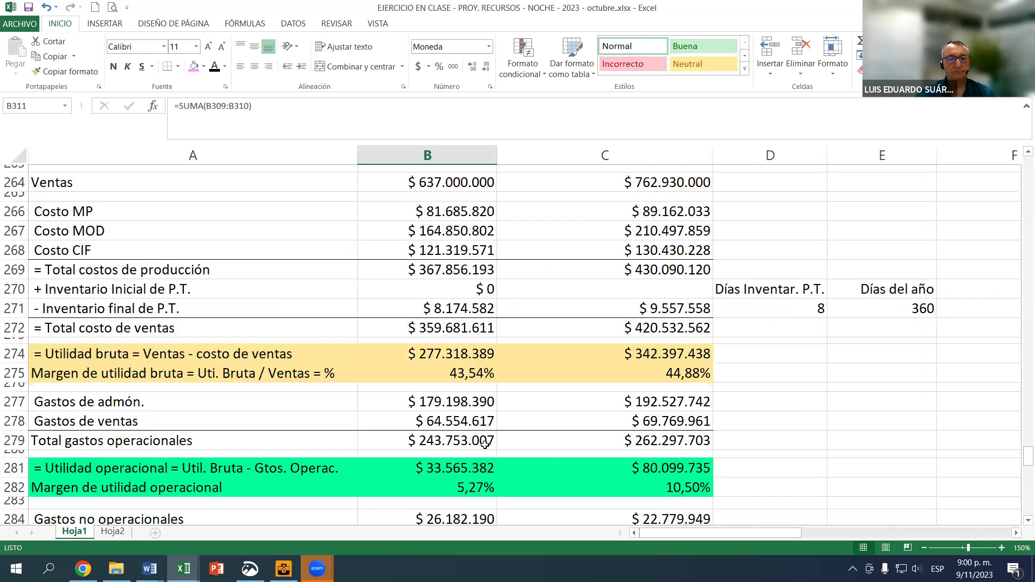
pyautogui.scroll(-6, 488, 449)
pyautogui.scroll(-5, 466, 472)
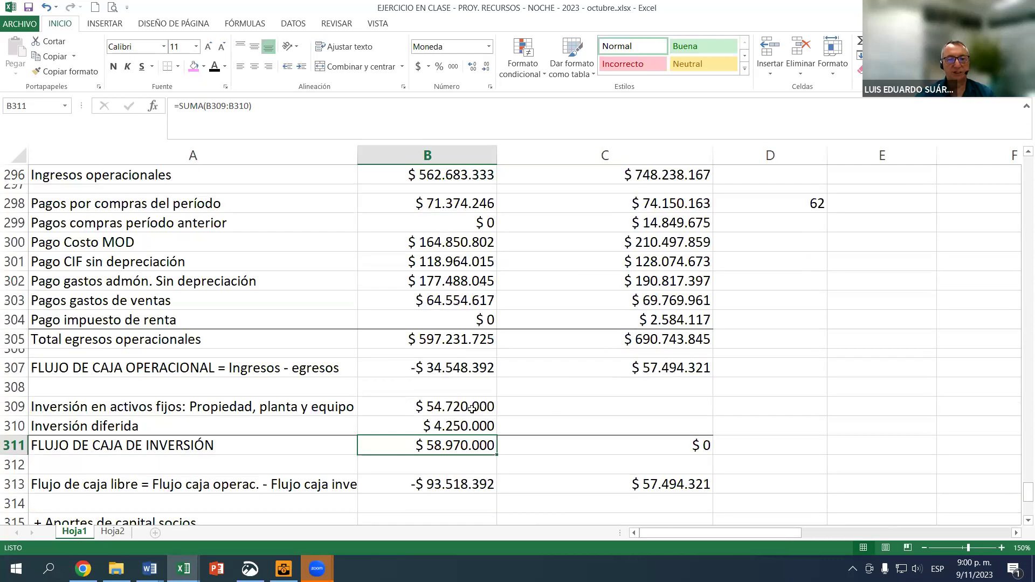
# Enter 0 for Año 2 in both Inversión en activos fijos (C309) and Inversión diferida (C310), and highlight the Año 1 investments.
pyautogui.click(572, 407)
pyautogui.write('0')
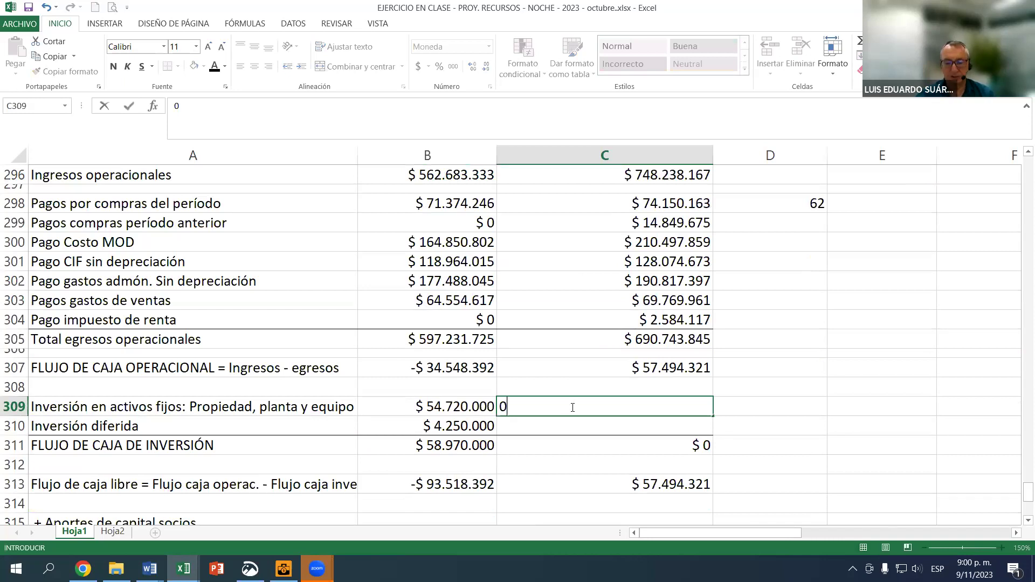
pyautogui.press('Return')
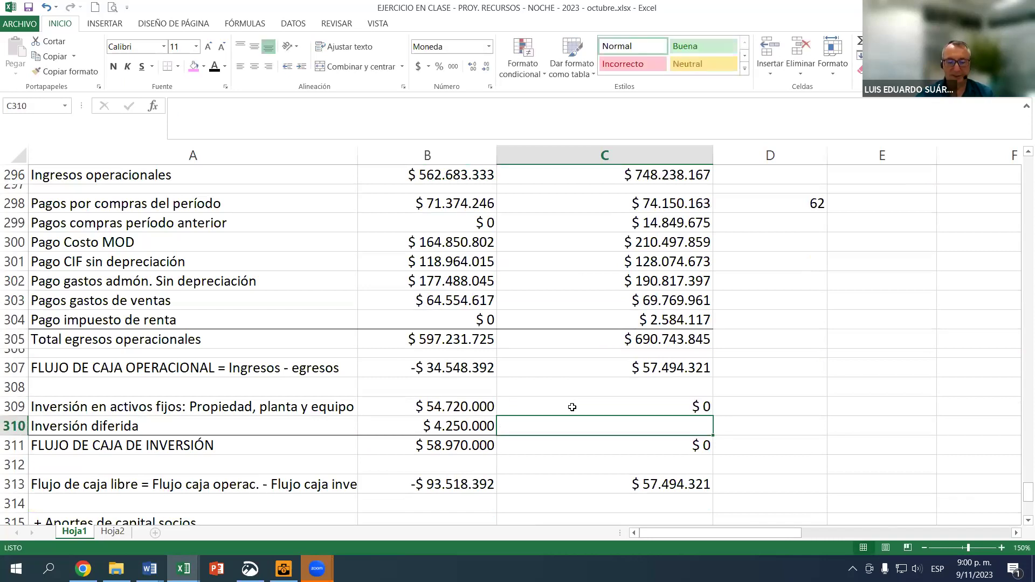
pyautogui.write('0')
pyautogui.press('Return')
pyautogui.moveTo(469, 408); pyautogui.dragTo(460, 422)
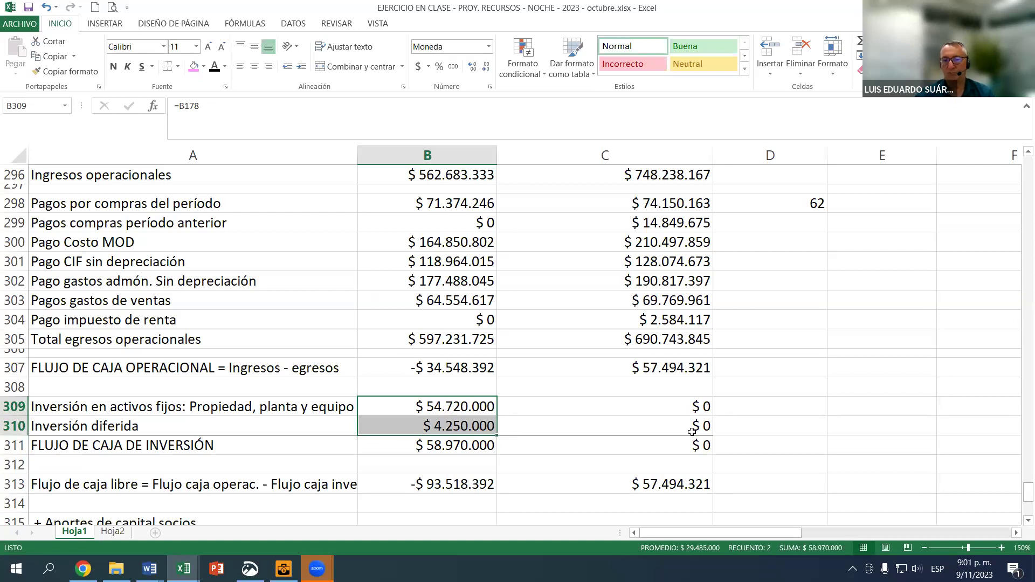
# Clear FLUJO DE CAJA DE INVERSIÓN for both years and re-enter the Año 1 total in B311 as =SUMA(B309:B310).
pyautogui.scroll(-2, 534, 452)
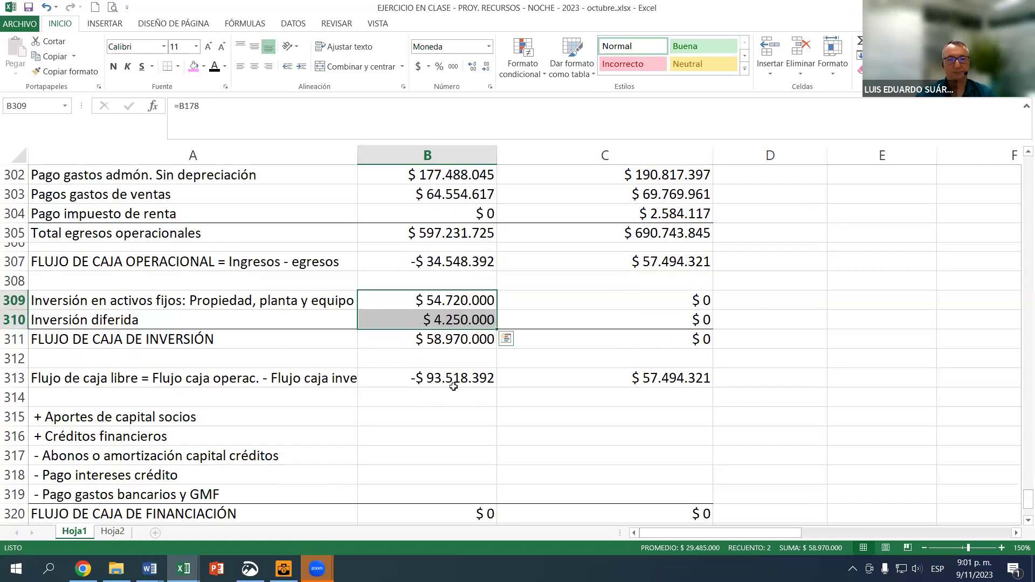
pyautogui.click(459, 340)
pyautogui.hotkey('shift', 'Right')
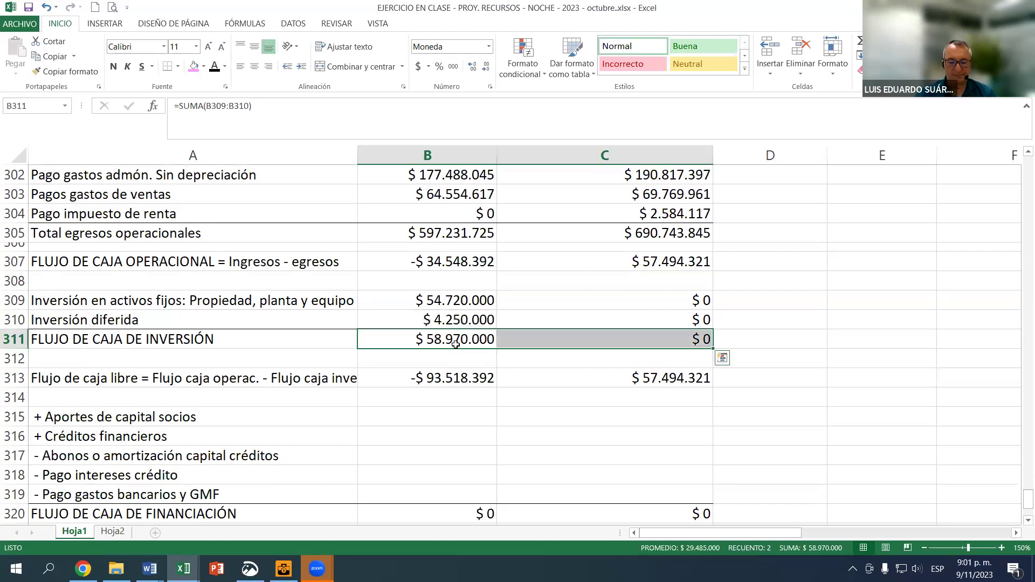
pyautogui.press('Delete')
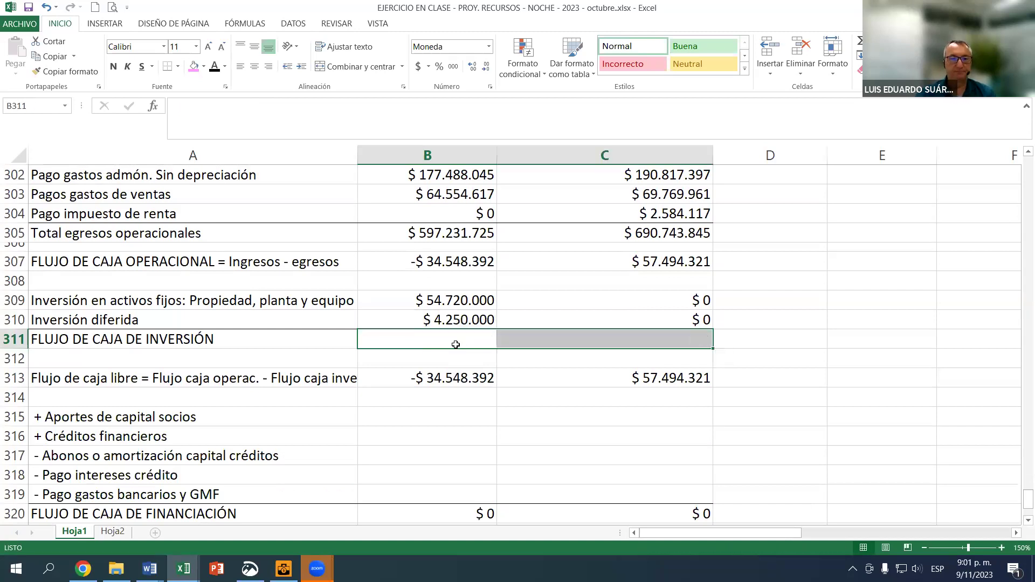
pyautogui.click(452, 302)
pyautogui.click(444, 340)
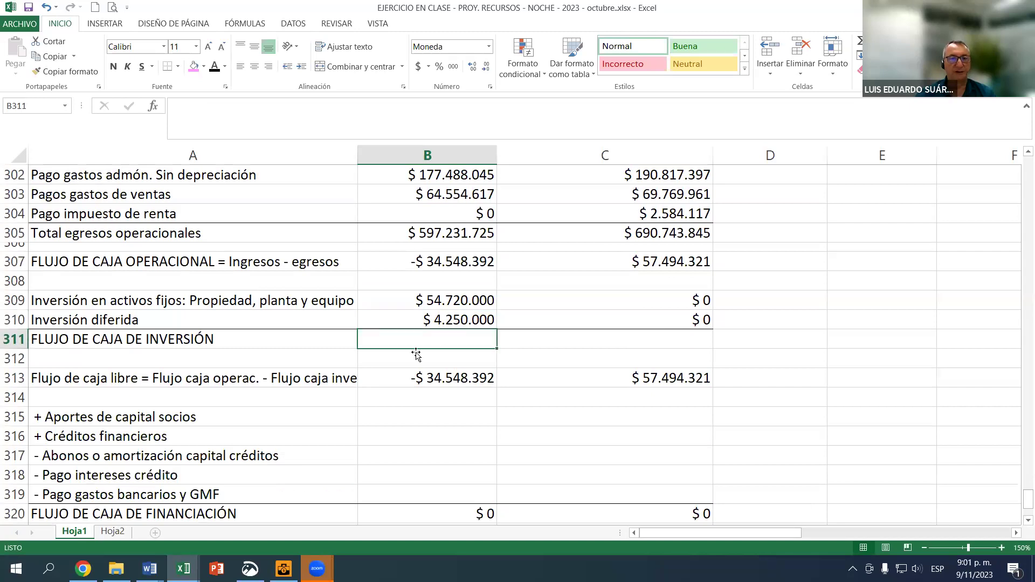
pyautogui.hotkey('alt', '=')
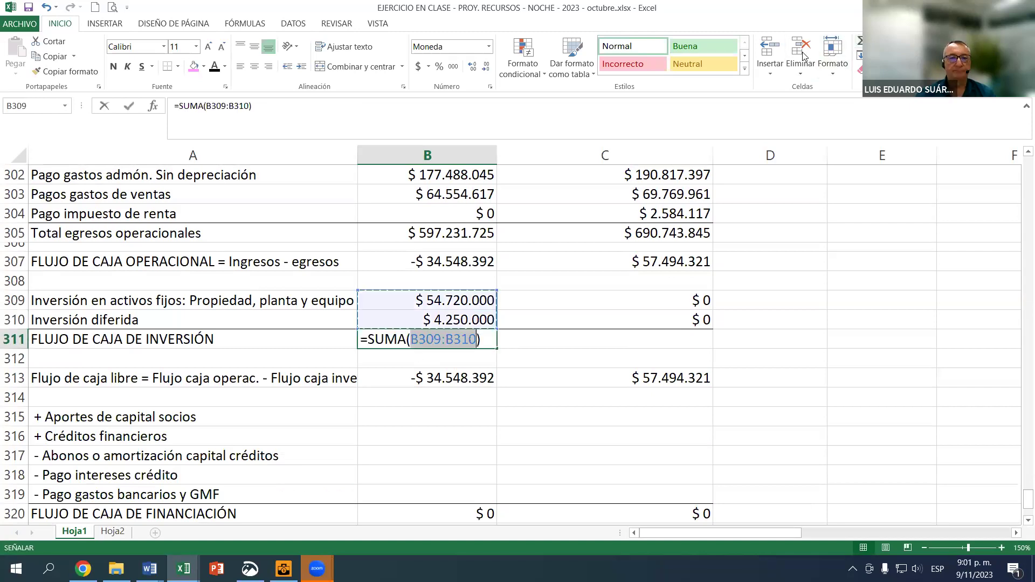
pyautogui.press('Return')
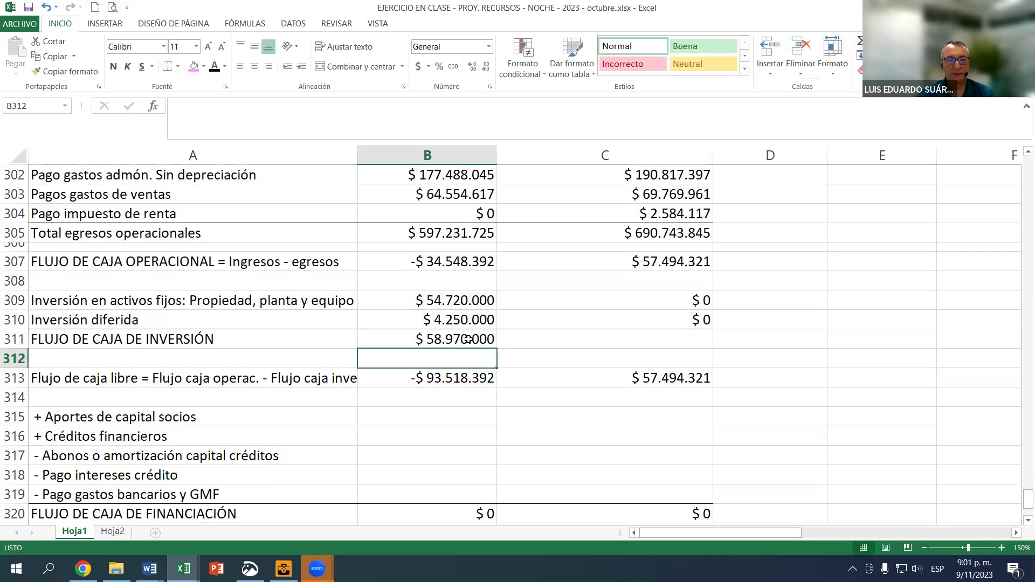
# Fill the FLUJO DE CAJA DE INVERSIÓN formula from B311 across to C311 and reduce the height of empty row 312.
pyautogui.press('Up')
pyautogui.moveTo(496, 351); pyautogui.dragTo(670, 331)
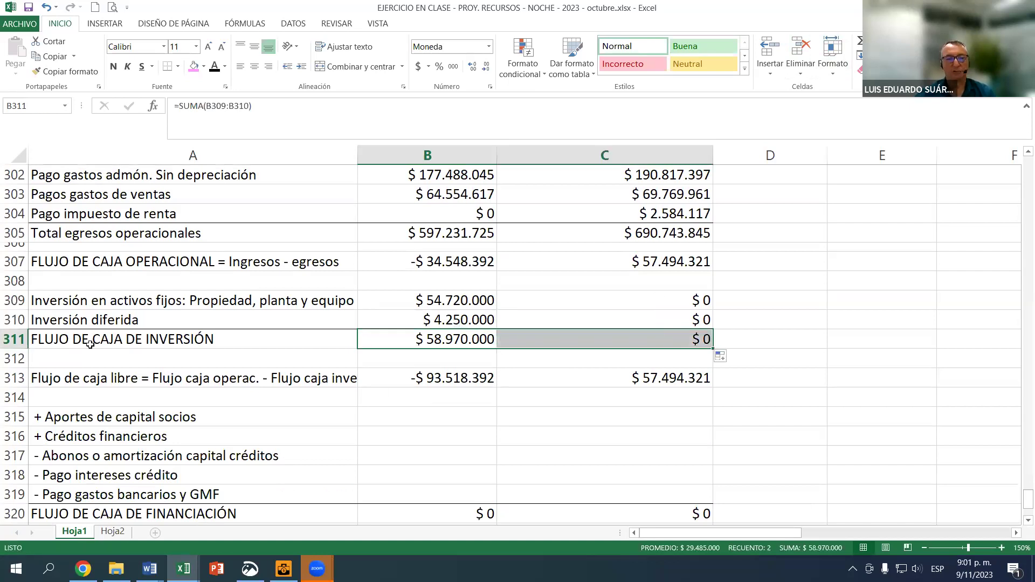
pyautogui.moveTo(26, 369); pyautogui.dragTo(25, 360)
# Clear Flujo de caja libre for both years and re-enter the Año 1 value in B313 as =B307-B311.
pyautogui.click(394, 369)
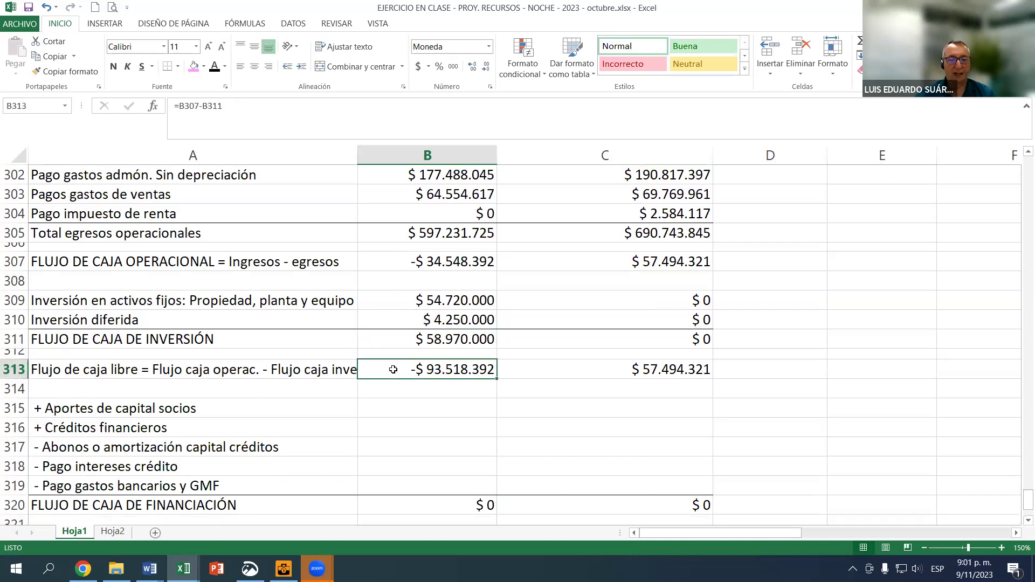
pyautogui.hotkey('shift', 'Right')
pyautogui.press('Delete')
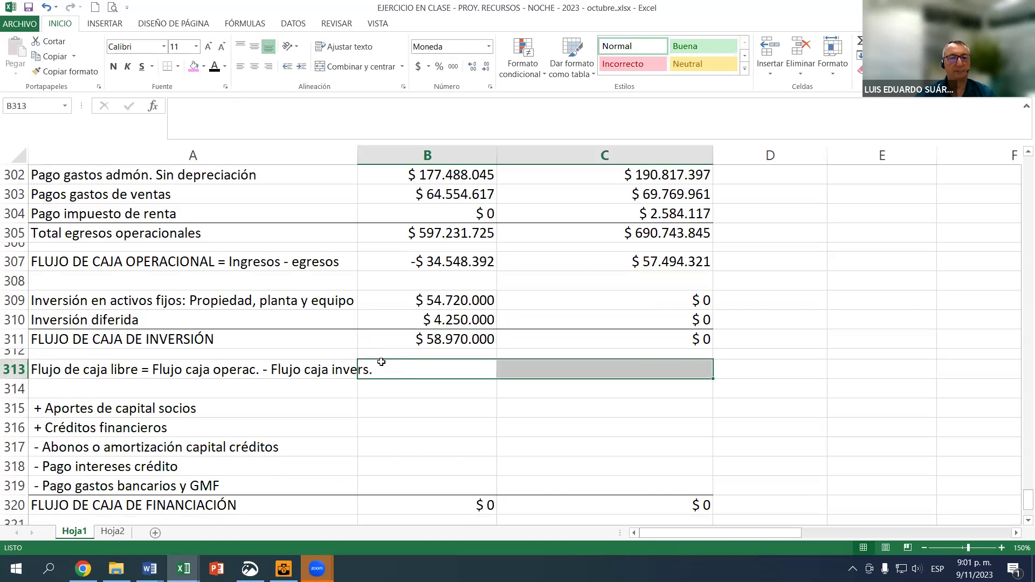
pyautogui.click(382, 362)
pyautogui.write('=')
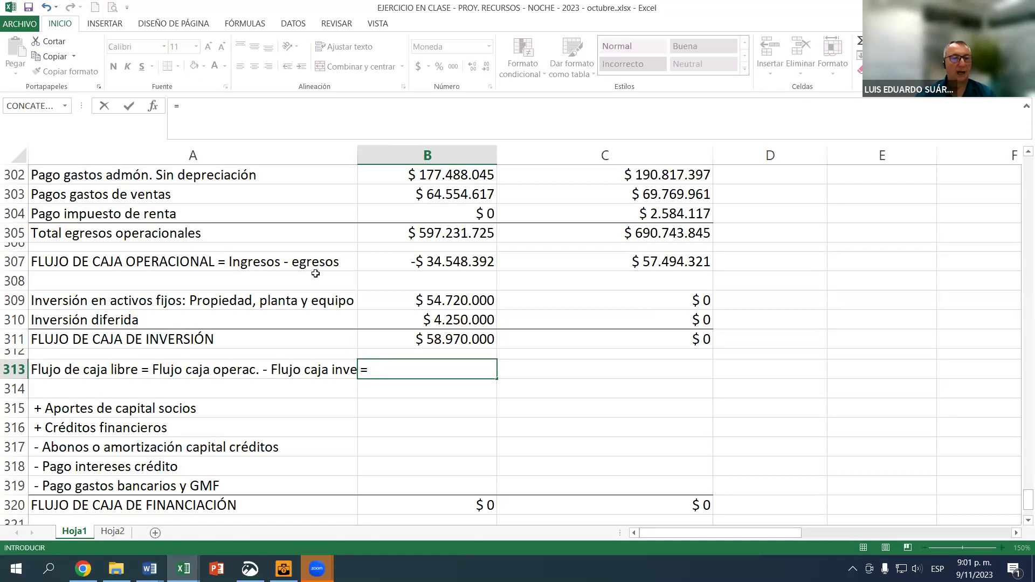
pyautogui.click(396, 253)
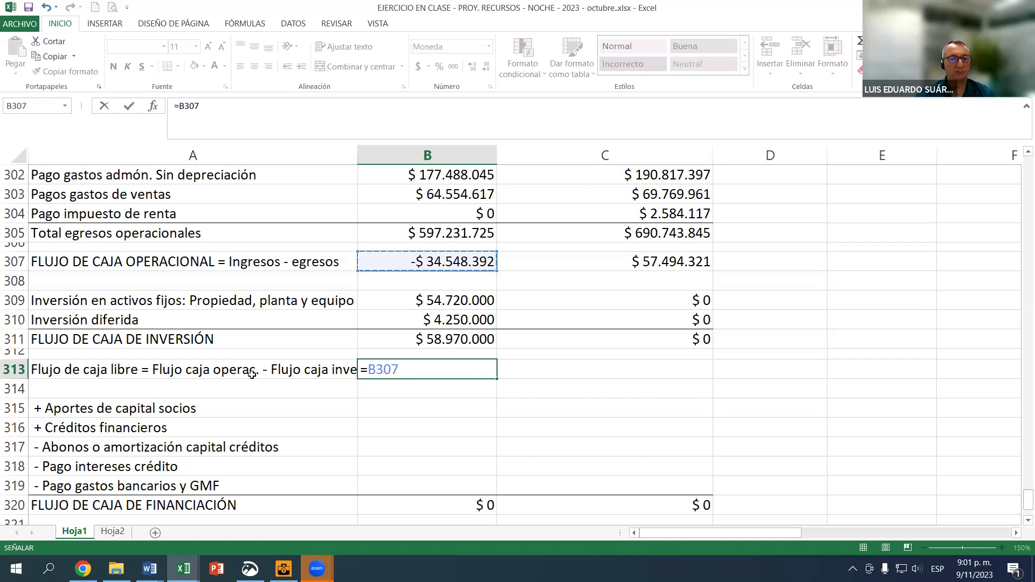
pyautogui.write('-')
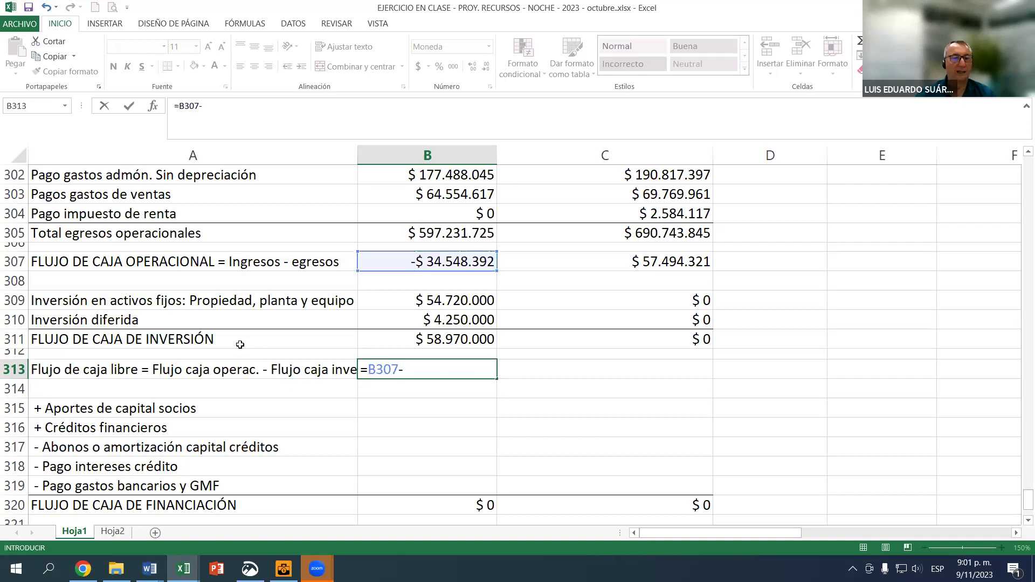
pyautogui.click(455, 344)
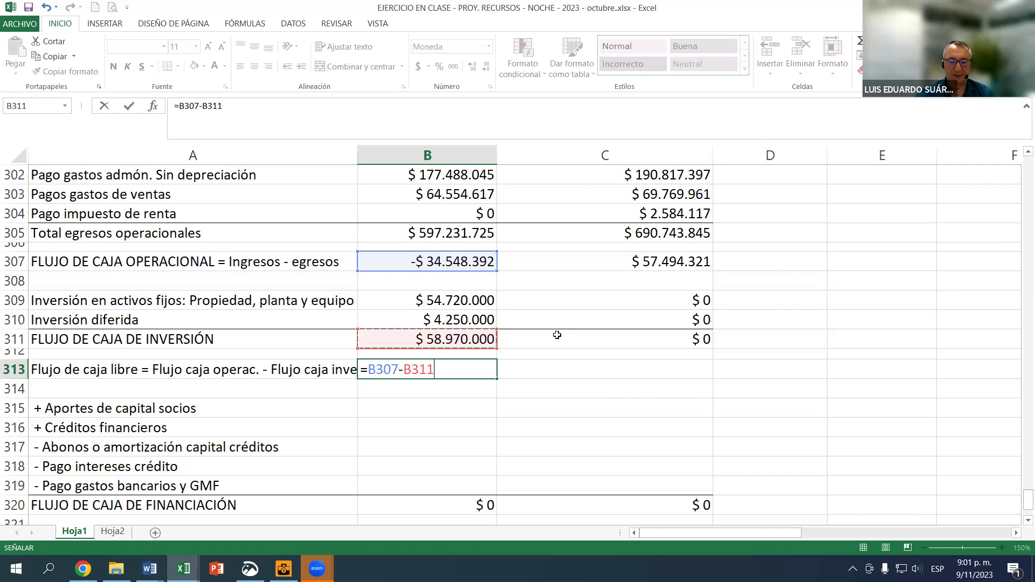
pyautogui.press('Return')
pyautogui.press('Up')
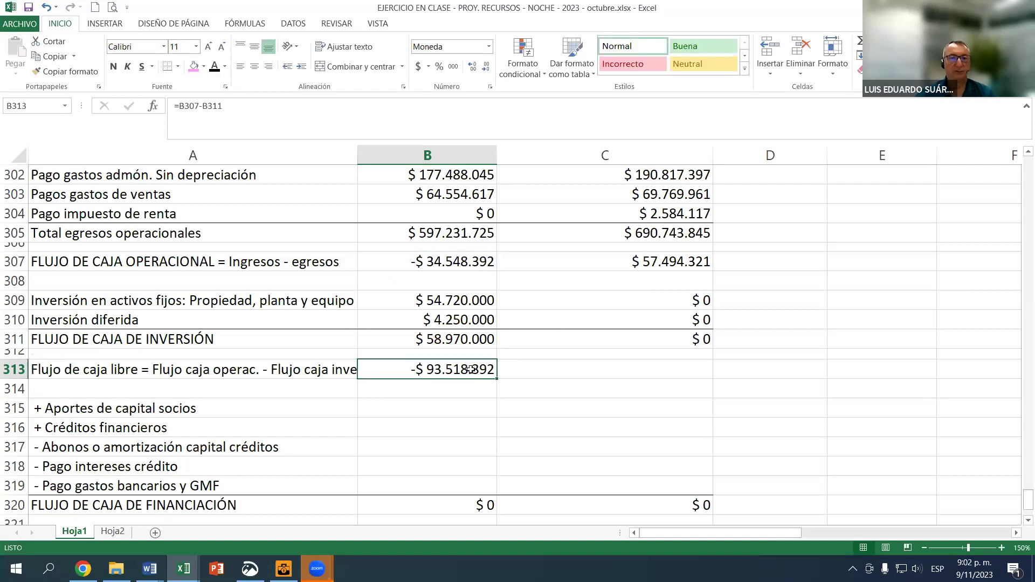
# Fill the Flujo de caja libre formula from B313 across to C313, and reduce the height of empty row 314.
pyautogui.click(452, 263)
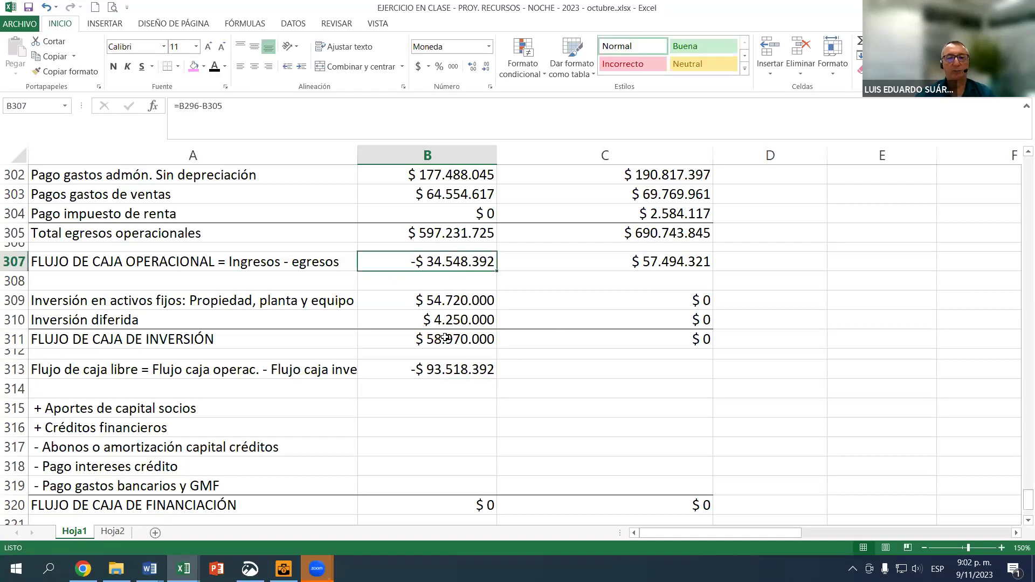
pyautogui.click(445, 338)
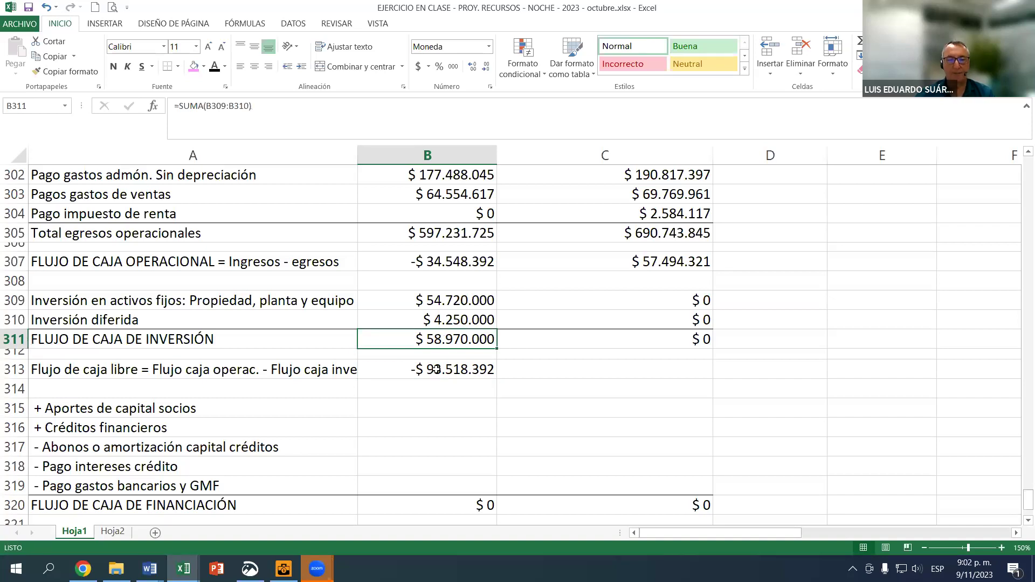
pyautogui.click(493, 371)
pyautogui.moveTo(496, 379); pyautogui.dragTo(659, 380)
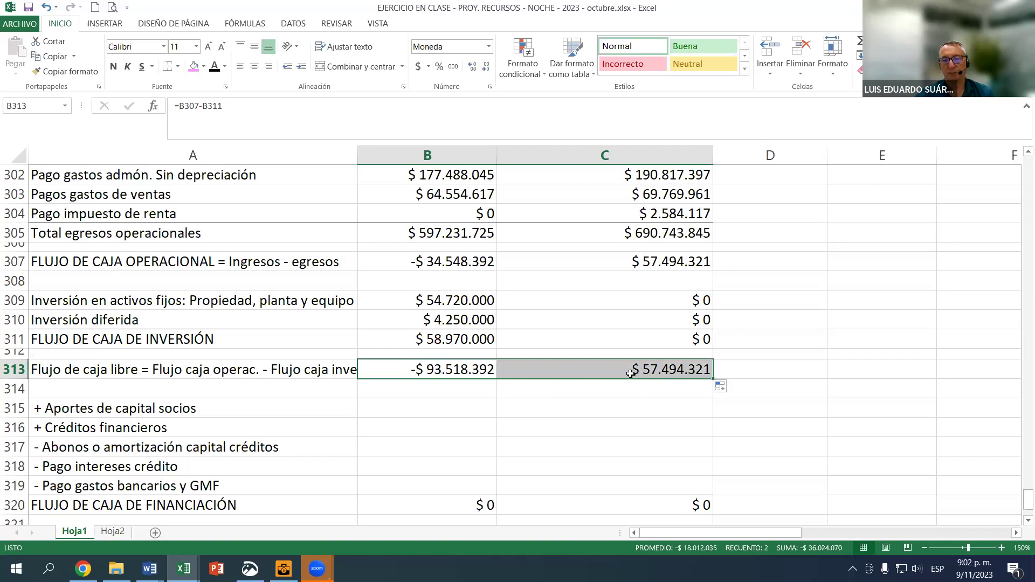
pyautogui.click(653, 261)
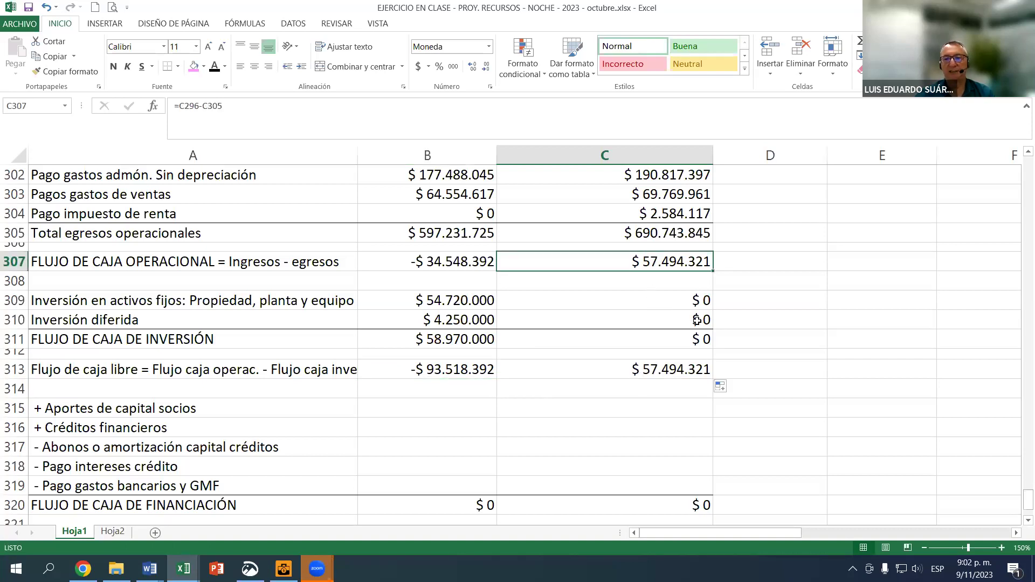
pyautogui.click(661, 376)
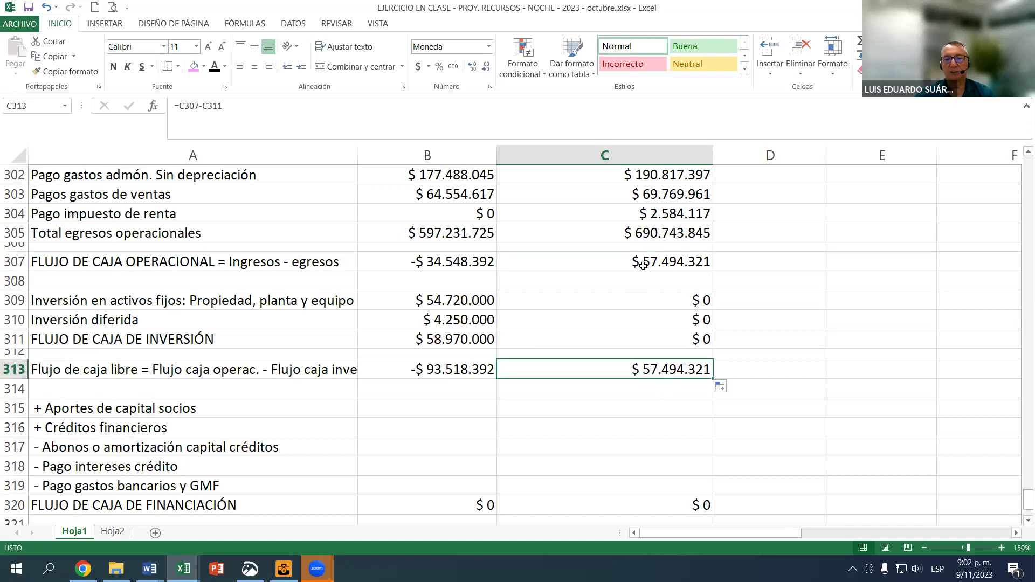
pyautogui.click(643, 264)
pyautogui.click(673, 342)
pyautogui.click(645, 368)
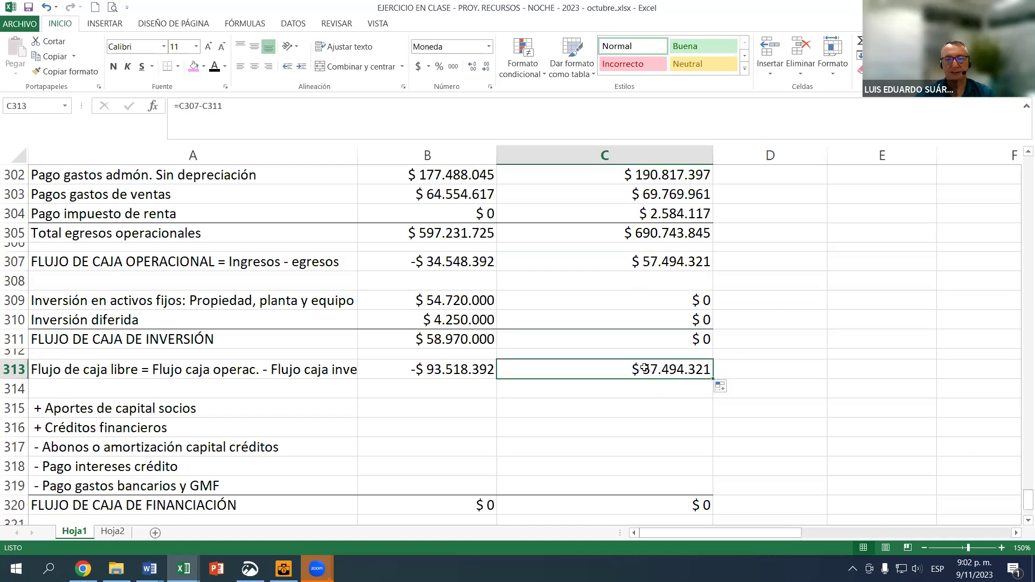
pyautogui.moveTo(29, 389); pyautogui.dragTo(29, 388)
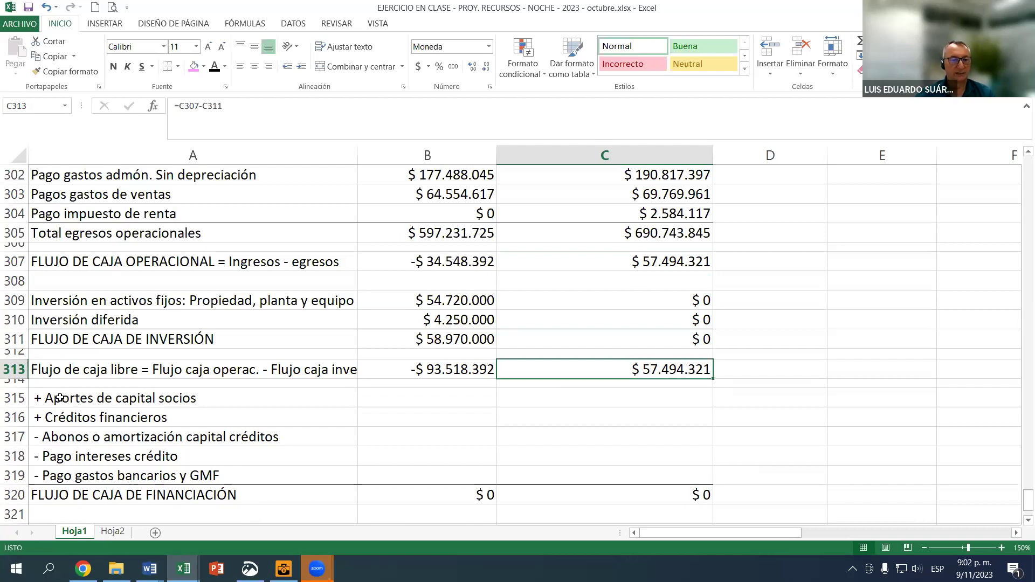
# Enter Aportes de capital socios for Año 1 in B315 as total financing minus the loan value, =B192-B194.
pyautogui.click(401, 400)
pyautogui.write('=')
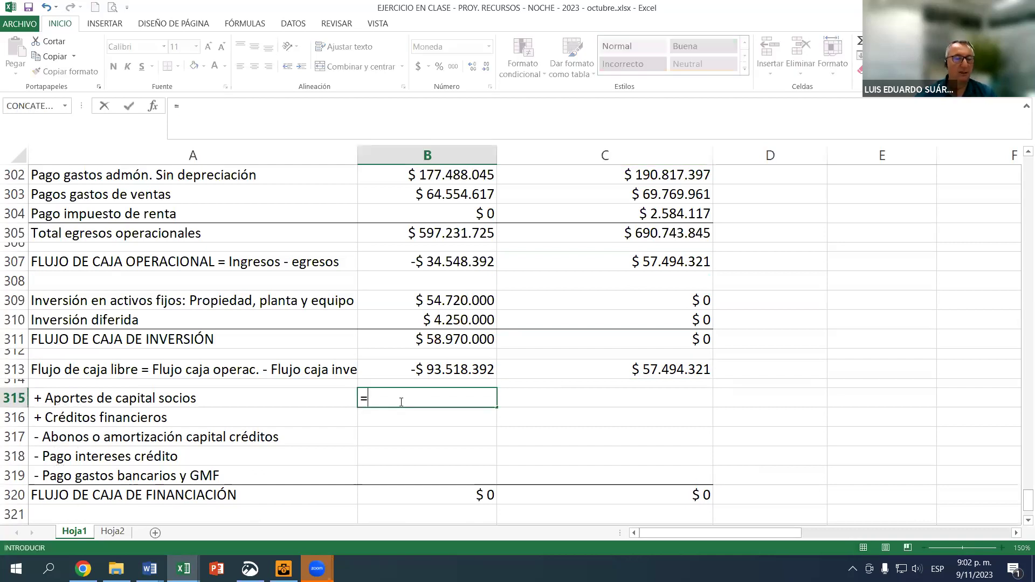
pyautogui.scroll(4, 415, 310)
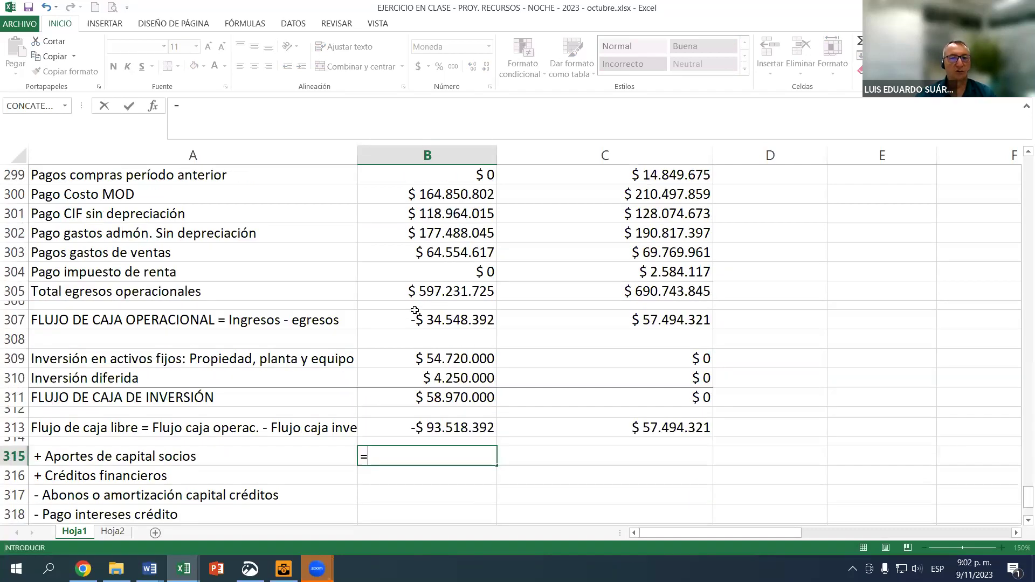
pyautogui.scroll(4, 414, 310)
pyautogui.scroll(7, 413, 310)
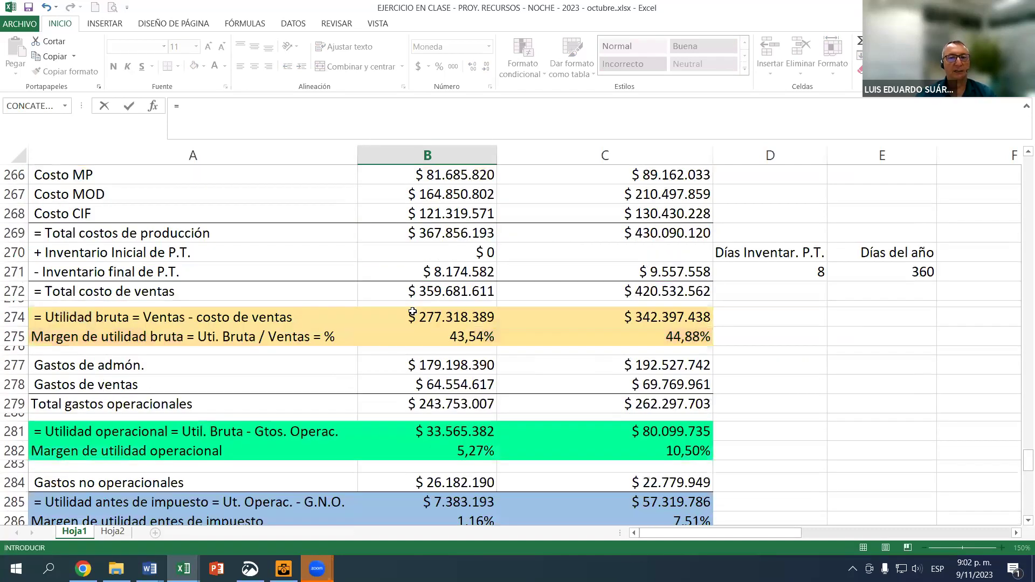
pyautogui.scroll(2, 467, 330)
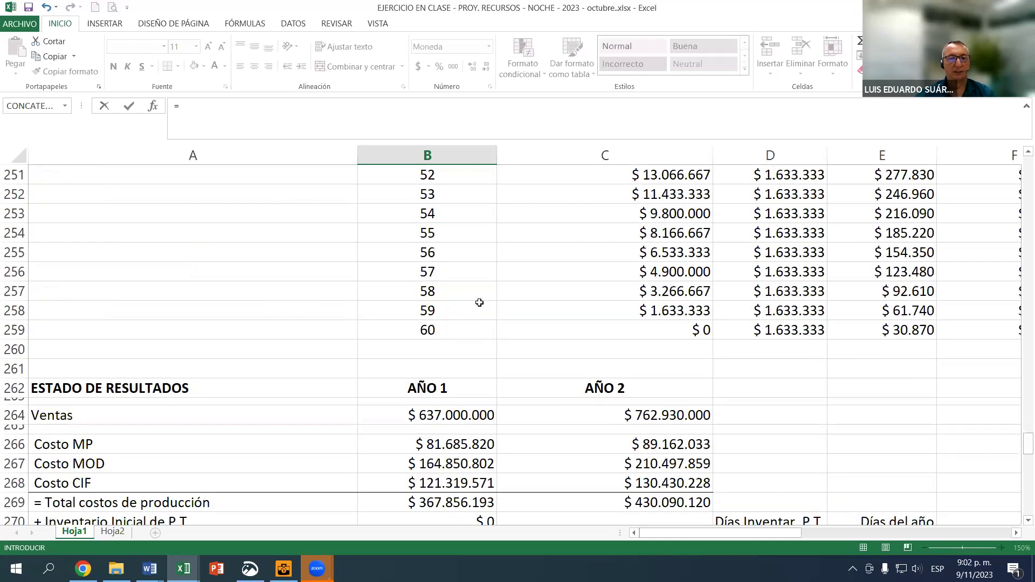
pyautogui.scroll(17, 479, 303)
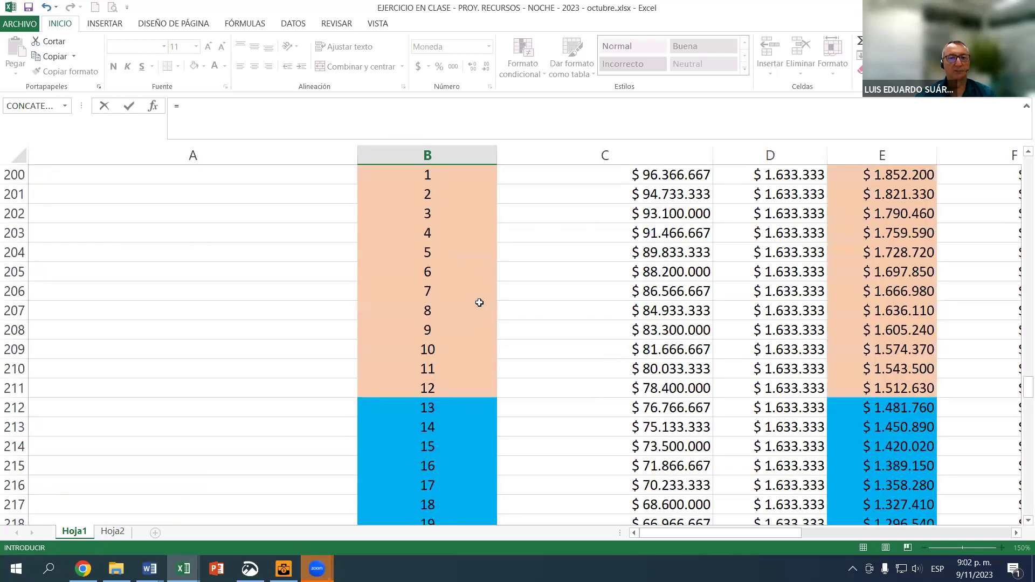
pyautogui.scroll(4, 478, 302)
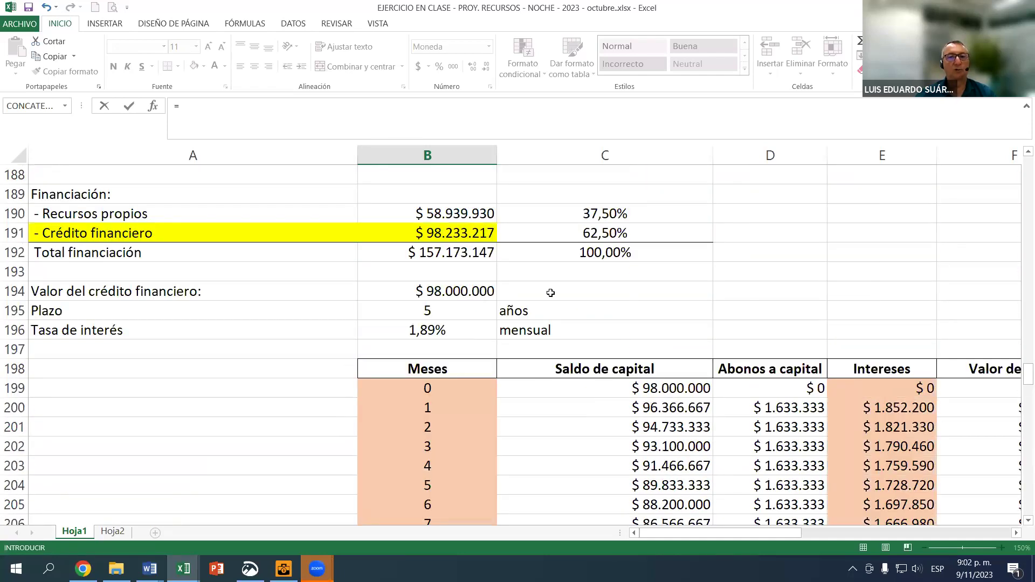
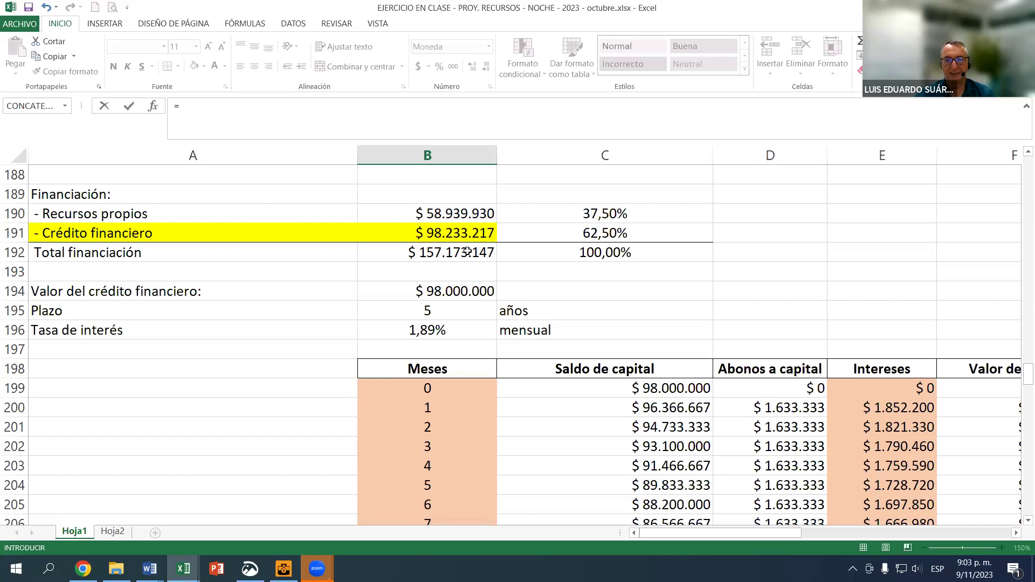
pyautogui.scroll(1, 475, 226)
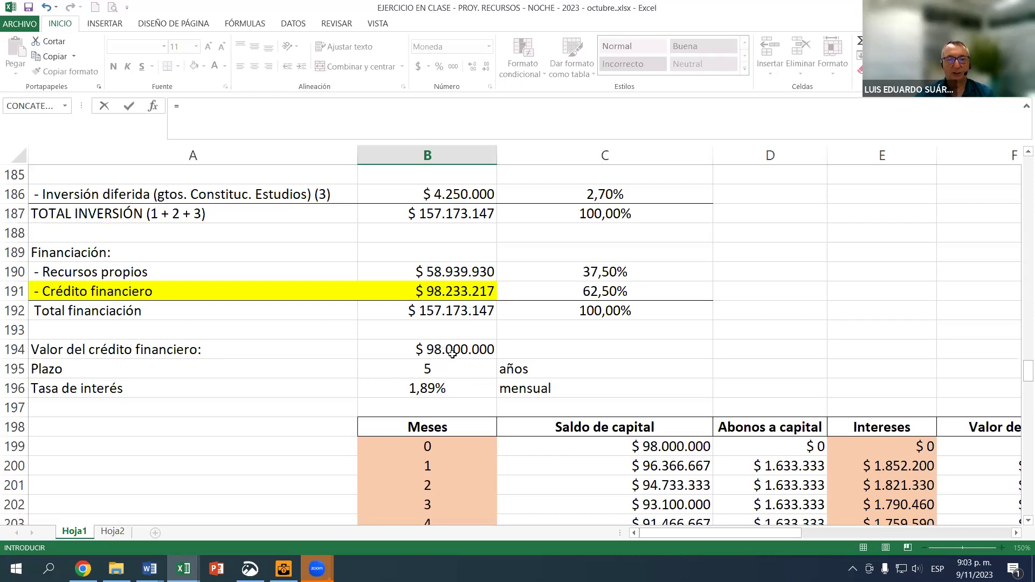
pyautogui.click(420, 313)
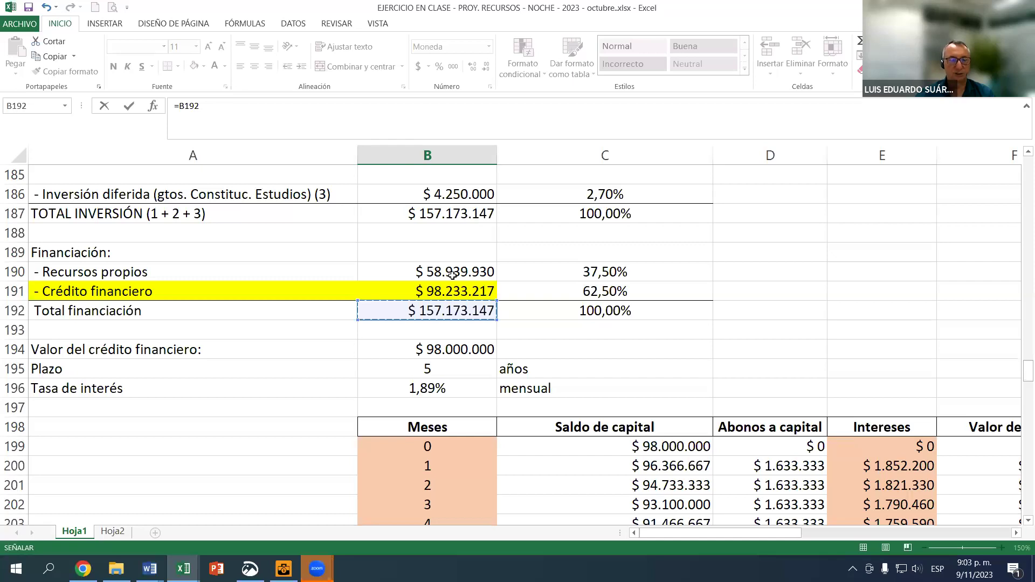
pyautogui.write('-')
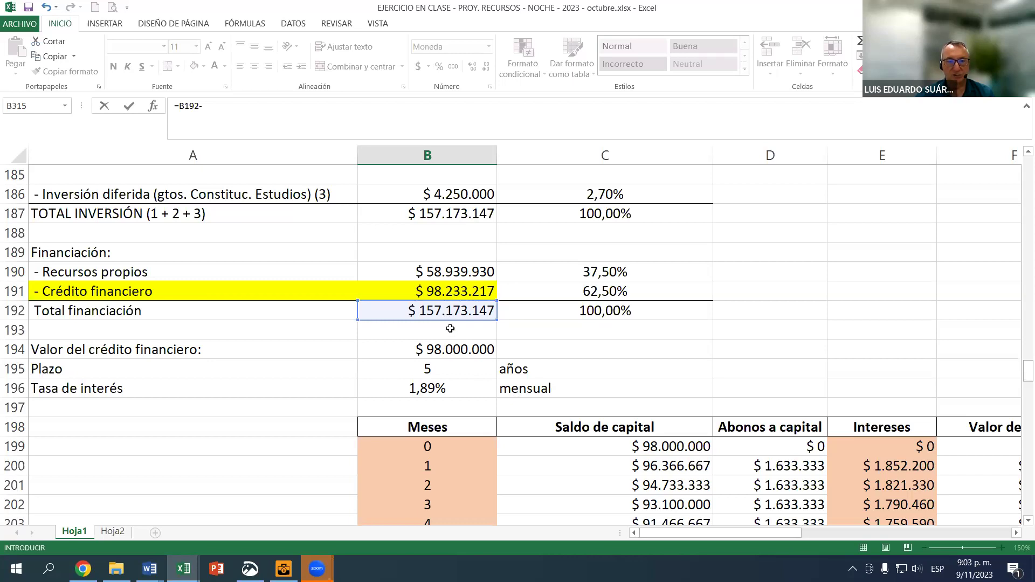
pyautogui.click(447, 352)
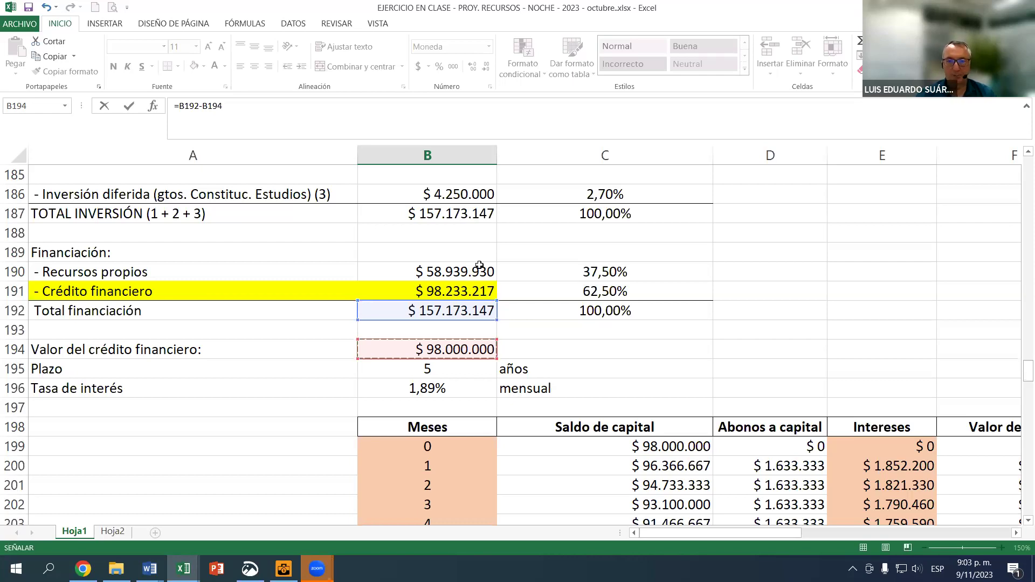
pyautogui.press('Escape')
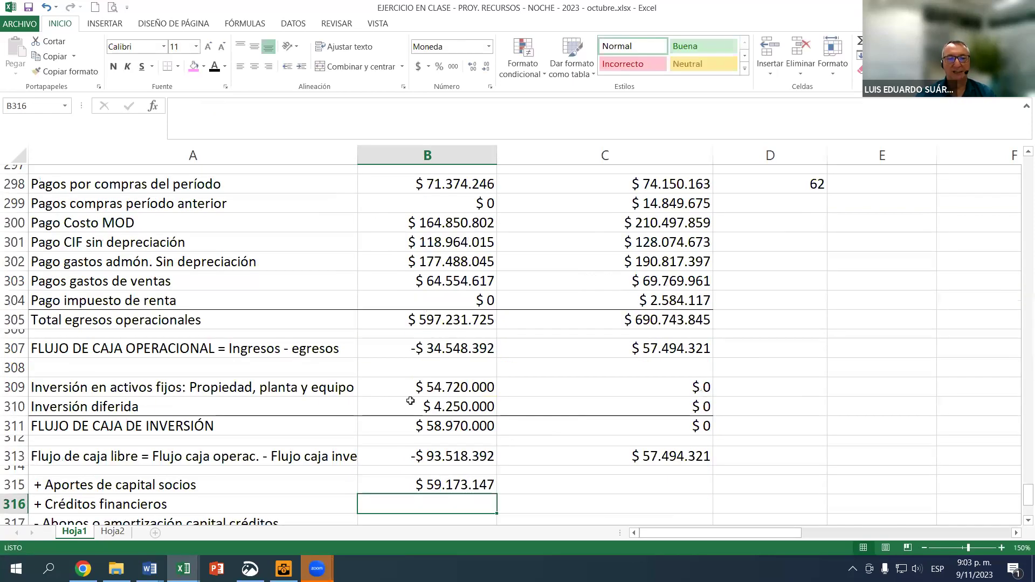
pyautogui.click(460, 485)
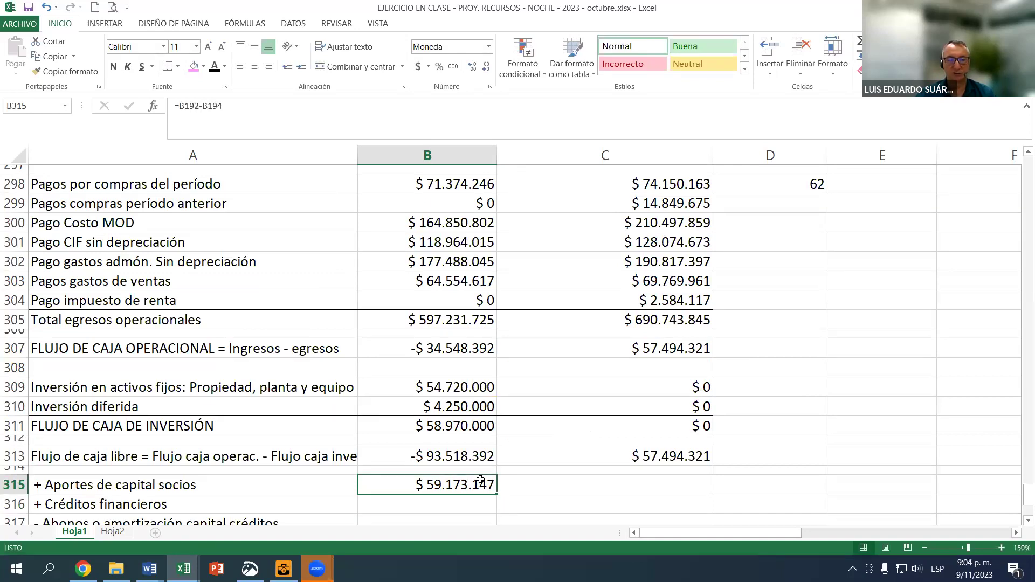
# Link Créditos financieros for Año 1 in B316 to the loan value with =B194, and select B315:B316 to check their sum.
pyautogui.click(453, 505)
pyautogui.scroll(-1, 456, 469)
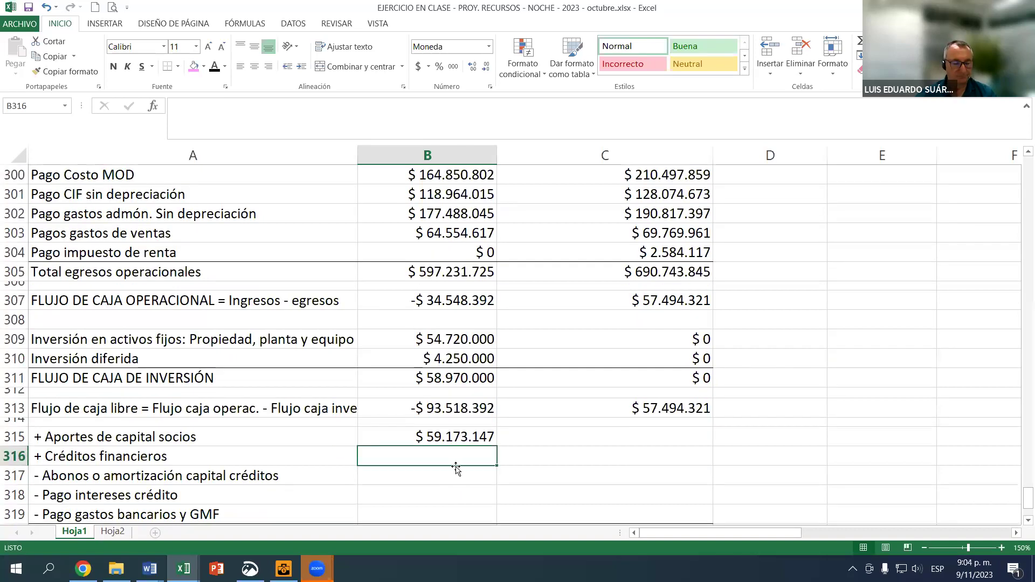
pyautogui.write('=')
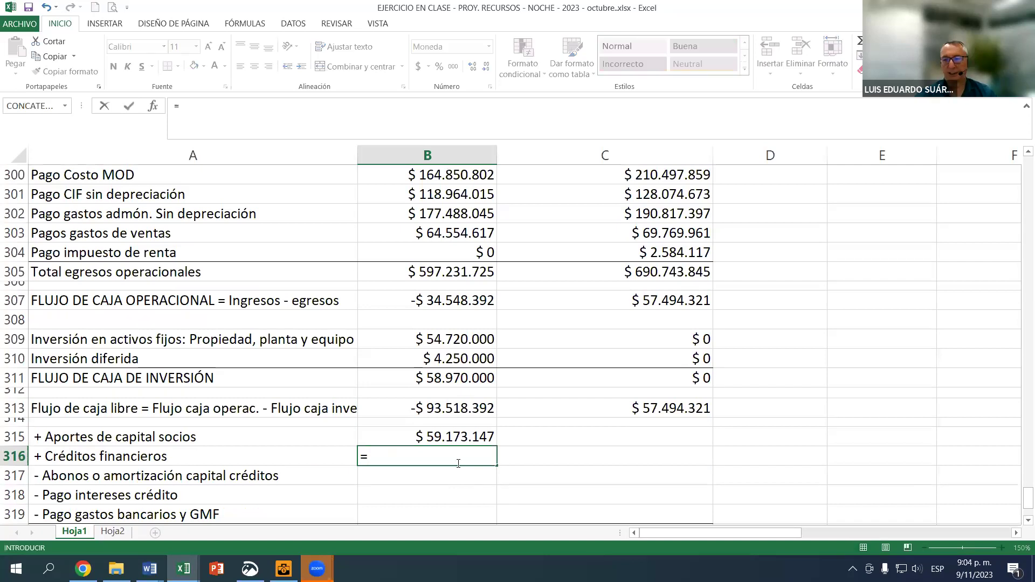
pyautogui.scroll(19, 508, 319)
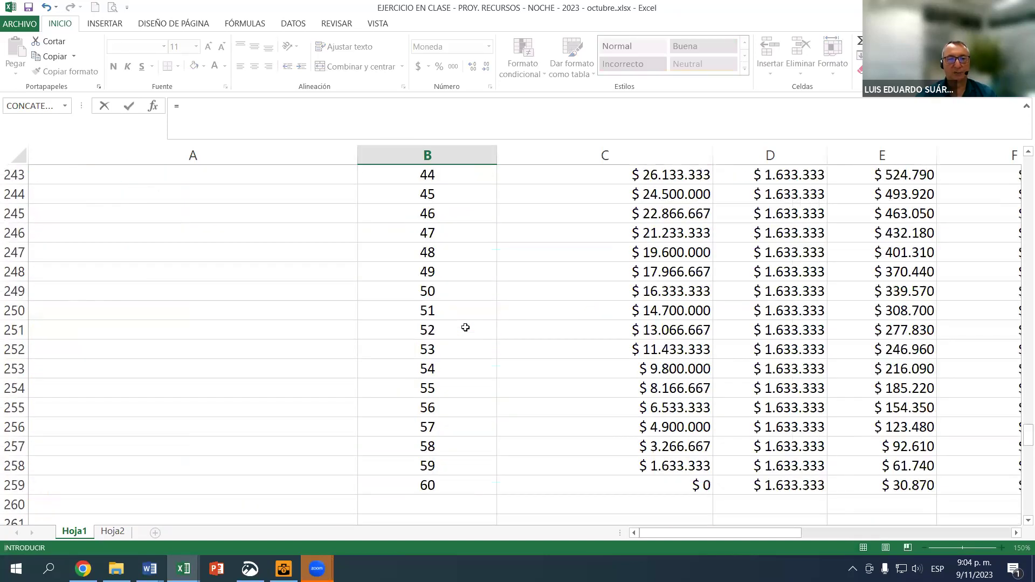
pyautogui.scroll(20, 465, 327)
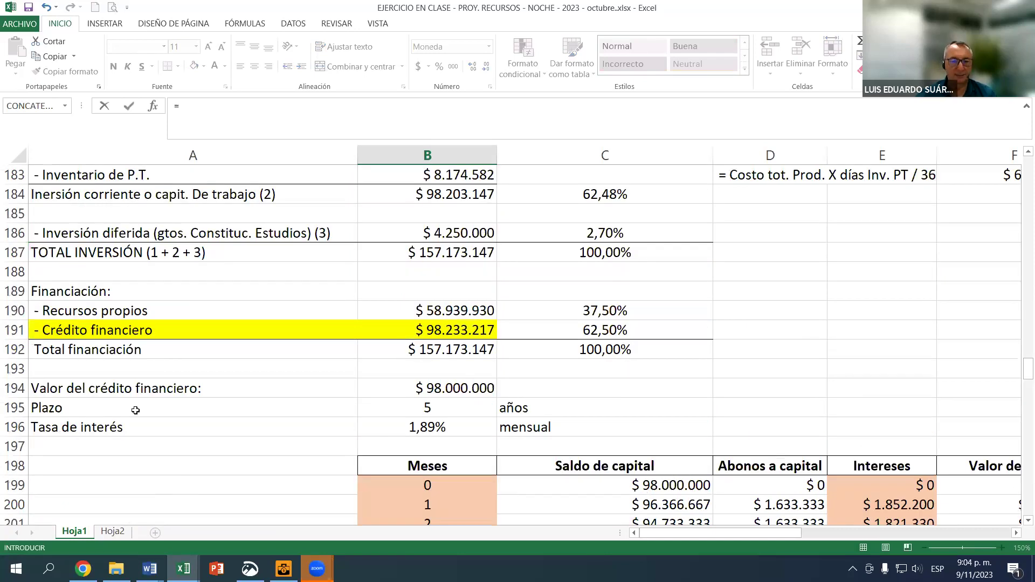
pyautogui.click(454, 394)
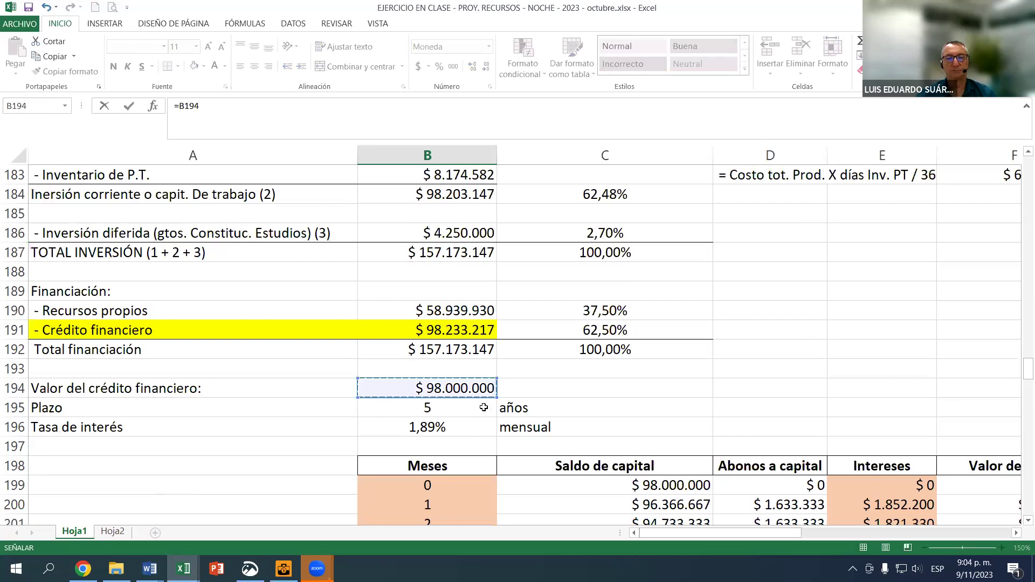
pyautogui.press('Return')
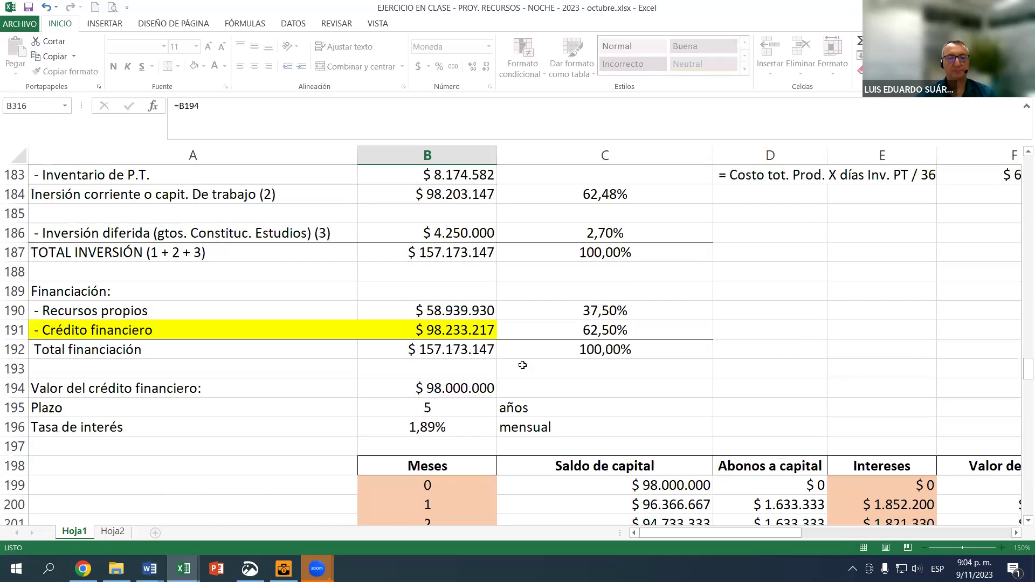
pyautogui.click(467, 477)
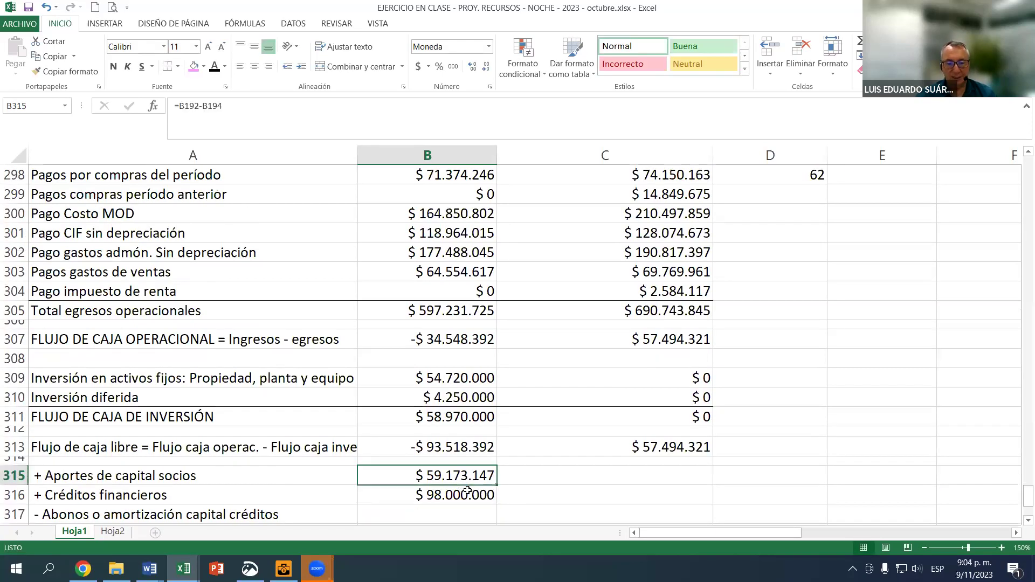
pyautogui.hotkey('shift', 'Down')
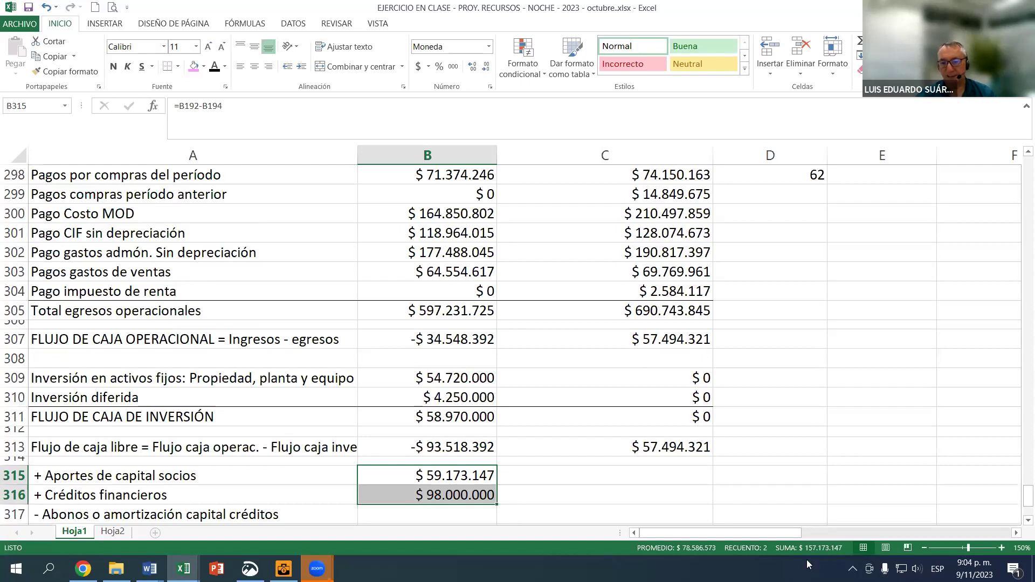
# Review the Total inversión, Recursos propios and Crédito financiero formulas and percentages in the financing section, rows 187 to 191.
pyautogui.scroll(12, 514, 293)
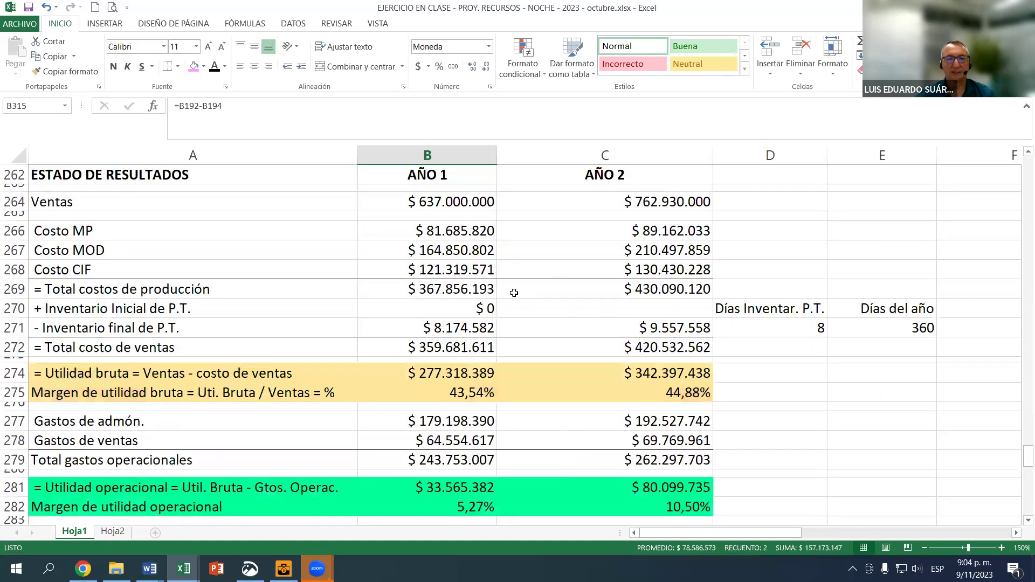
pyautogui.scroll(20, 514, 293)
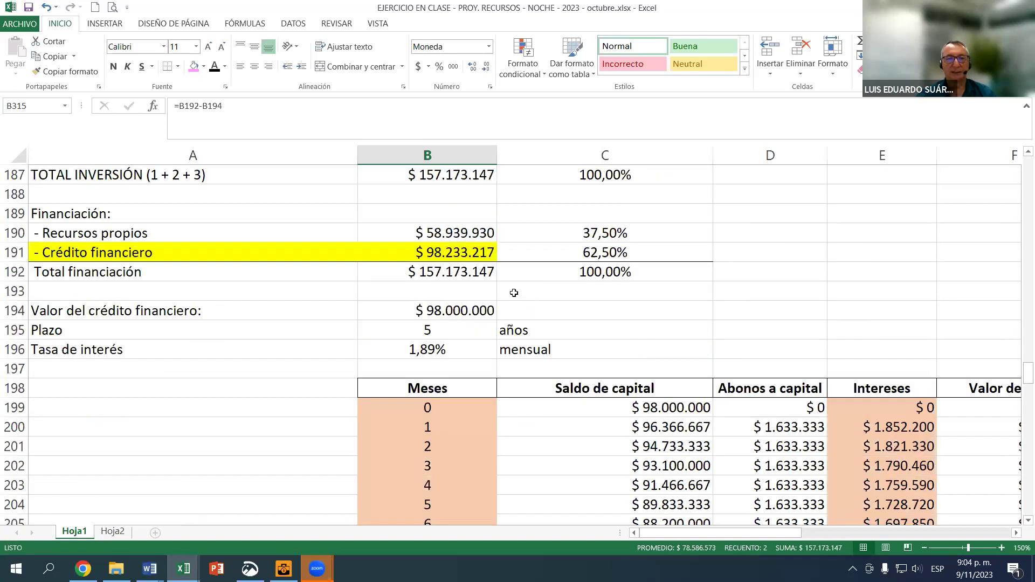
pyautogui.scroll(4, 514, 292)
pyautogui.scroll(-2, 451, 310)
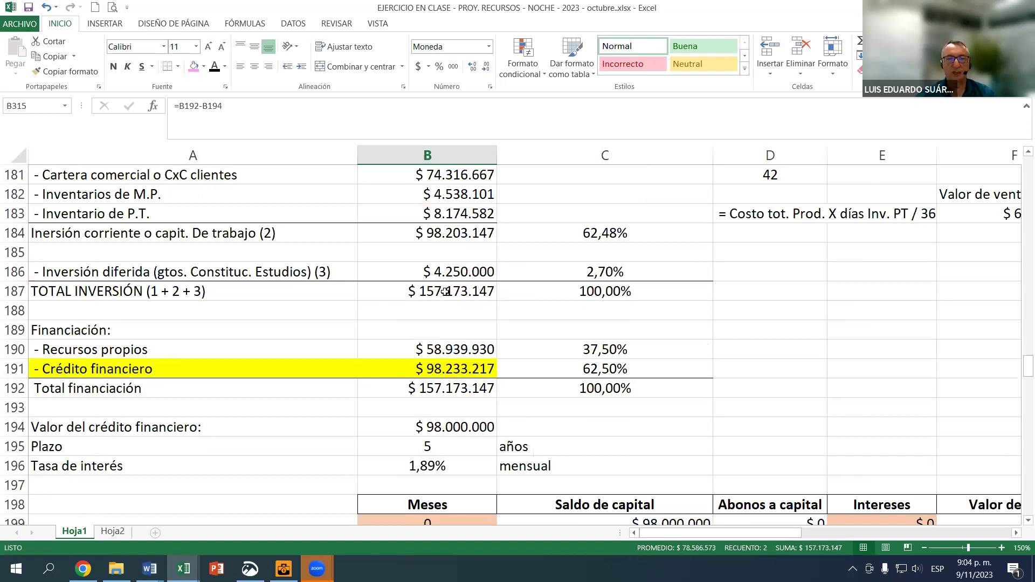
pyautogui.click(441, 352)
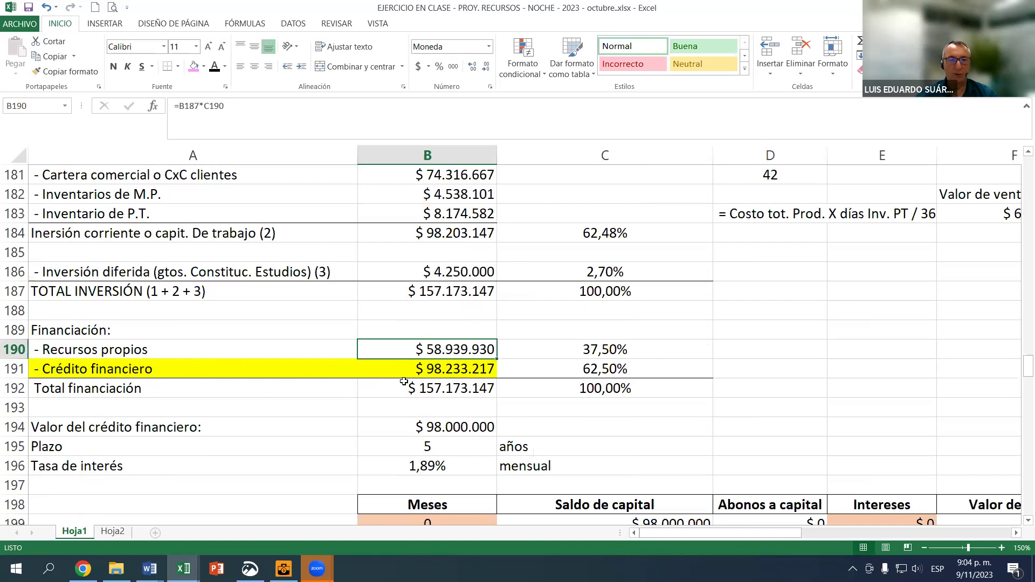
pyautogui.click(441, 370)
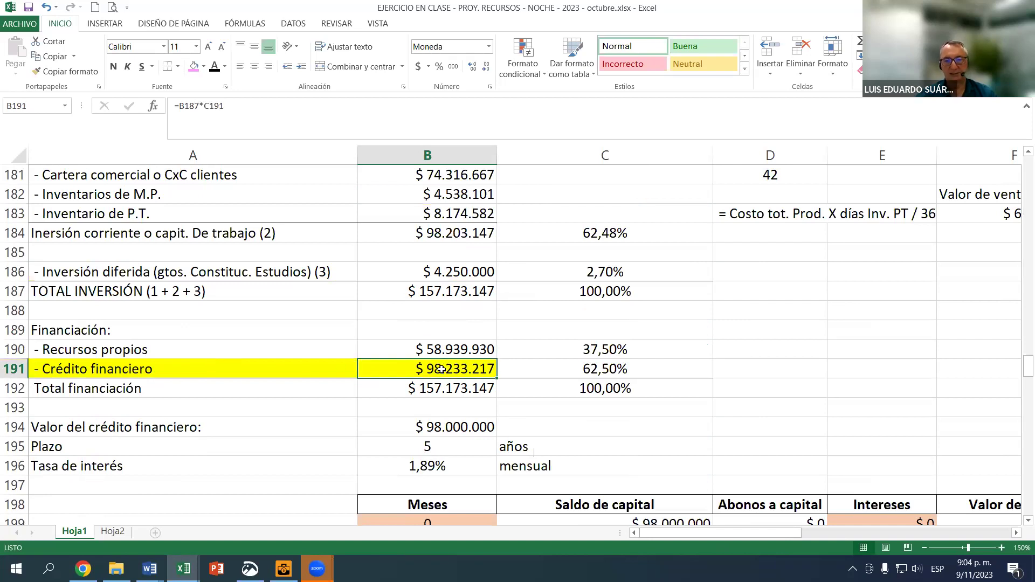
pyautogui.click(438, 296)
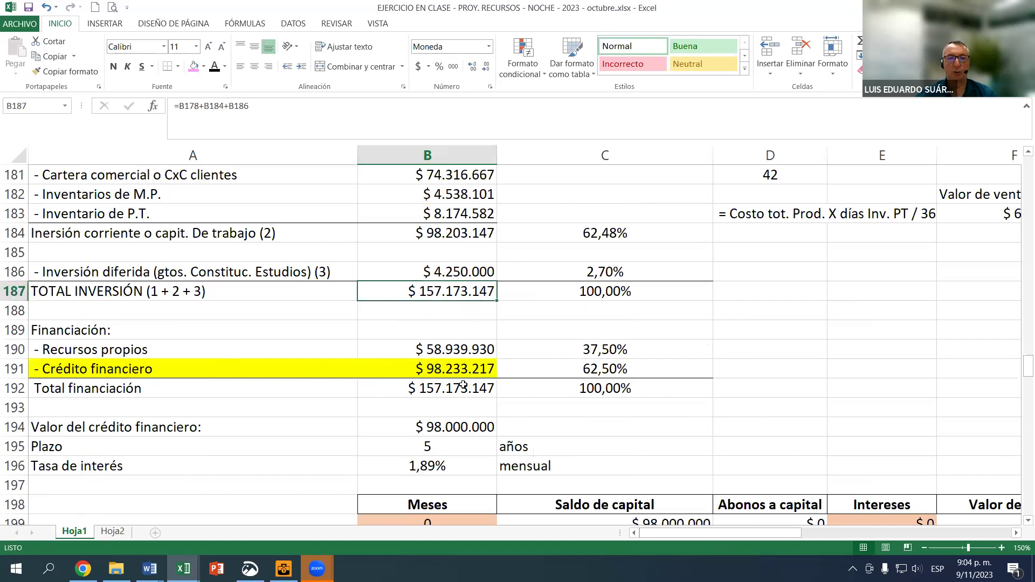
pyautogui.click(581, 347)
pyautogui.click(466, 347)
pyautogui.click(617, 374)
pyautogui.click(461, 369)
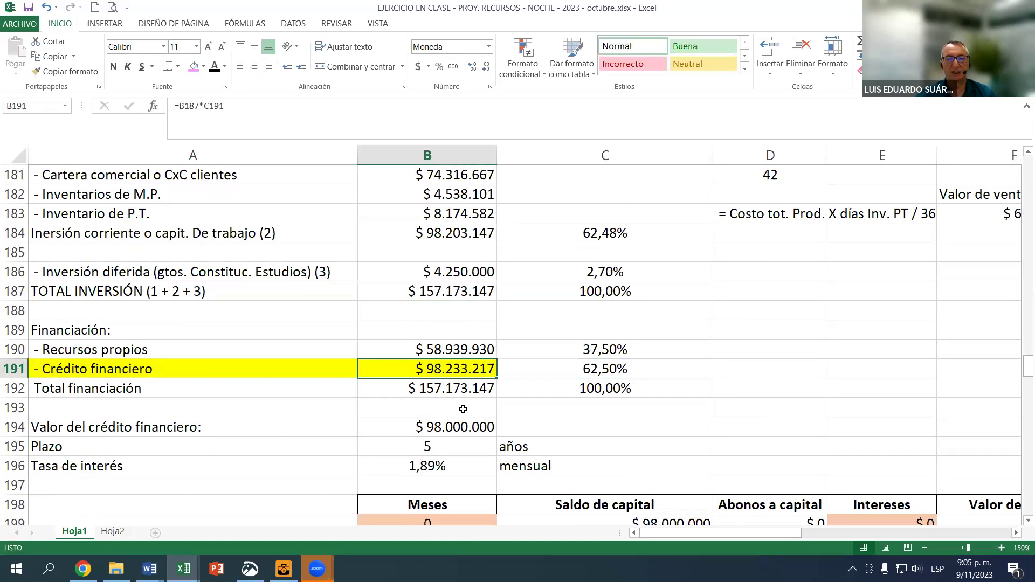
# Enter 0 for the Año 2 Aportes de capital socios in C315 and Créditos financieros in C316.
pyautogui.scroll(-20, 489, 411)
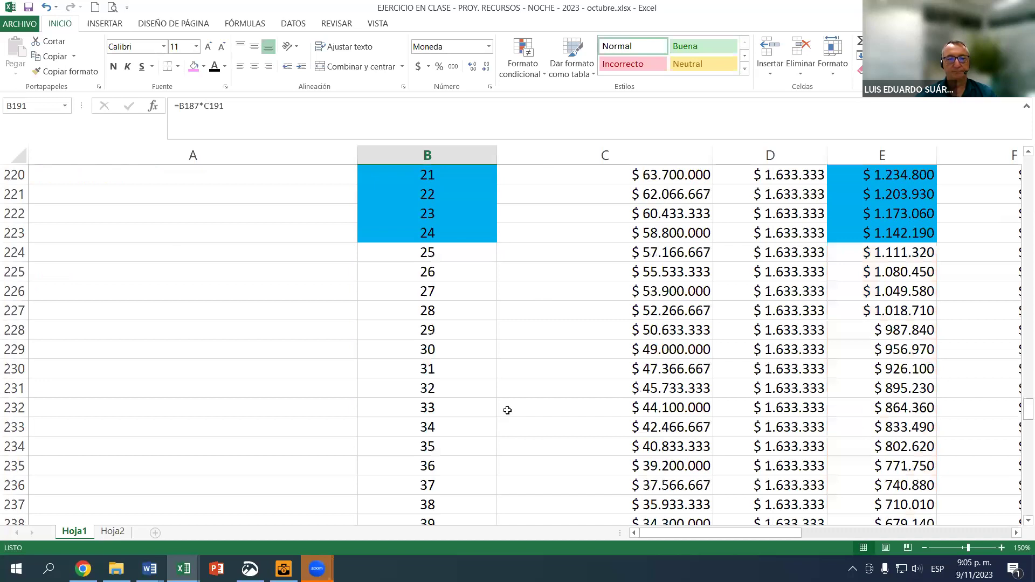
pyautogui.scroll(-11, 504, 410)
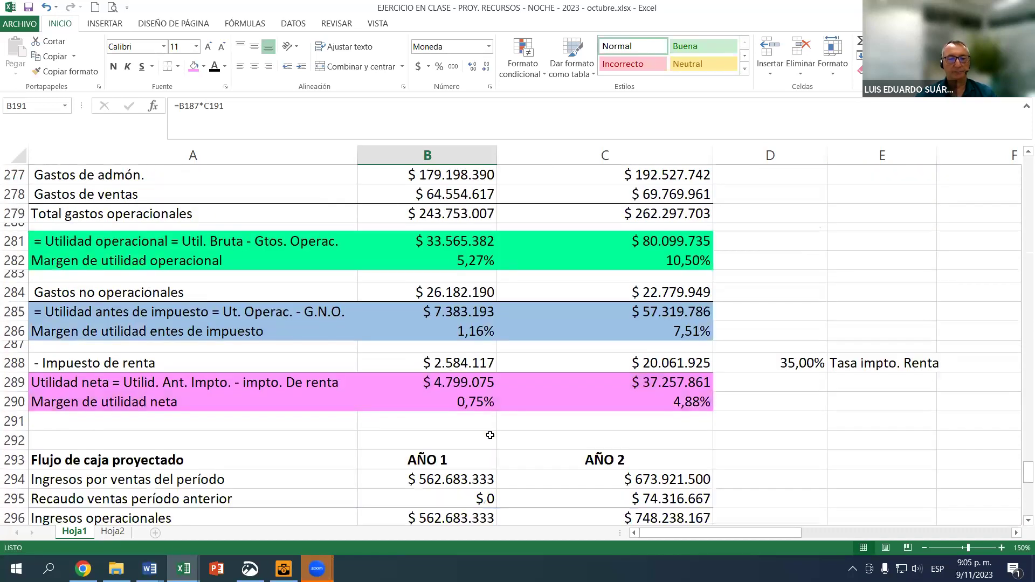
pyautogui.scroll(-9, 495, 432)
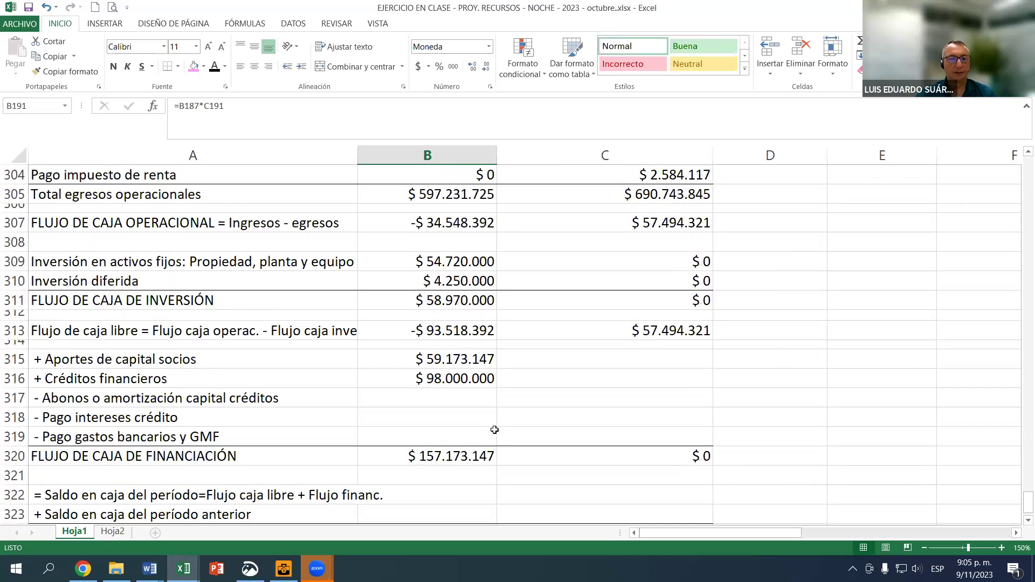
pyautogui.click(612, 357)
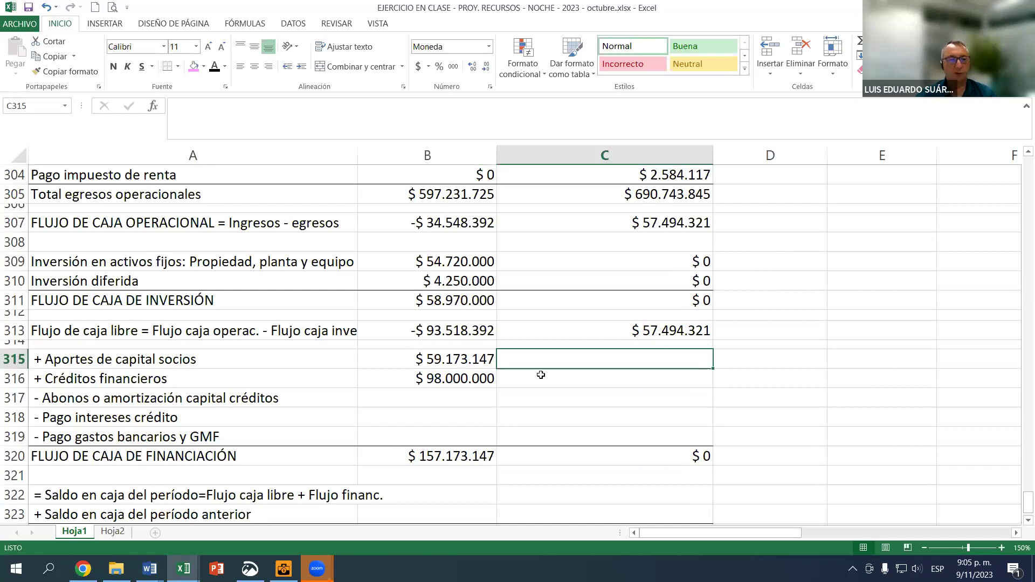
pyautogui.write('0')
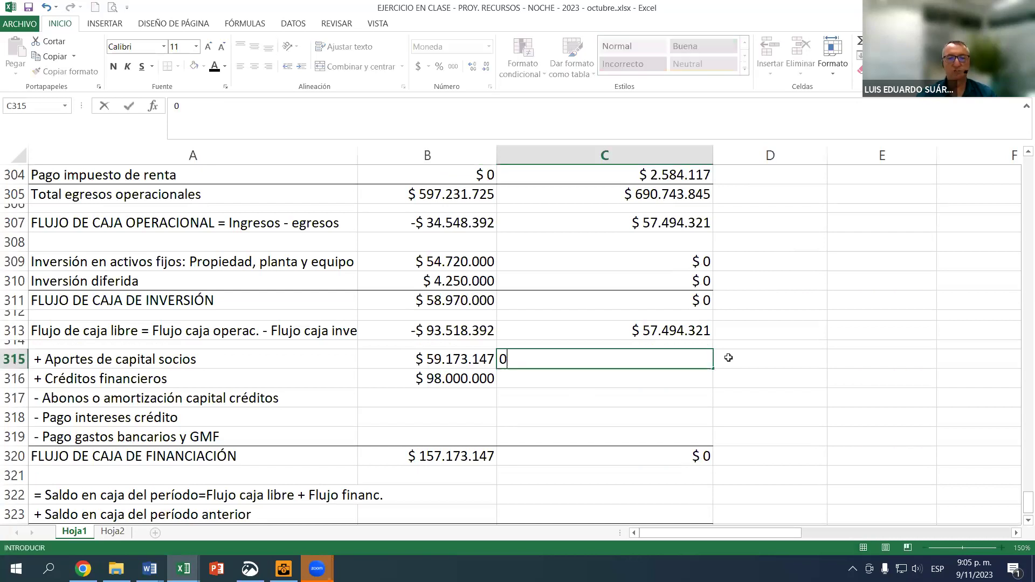
pyautogui.press('Return')
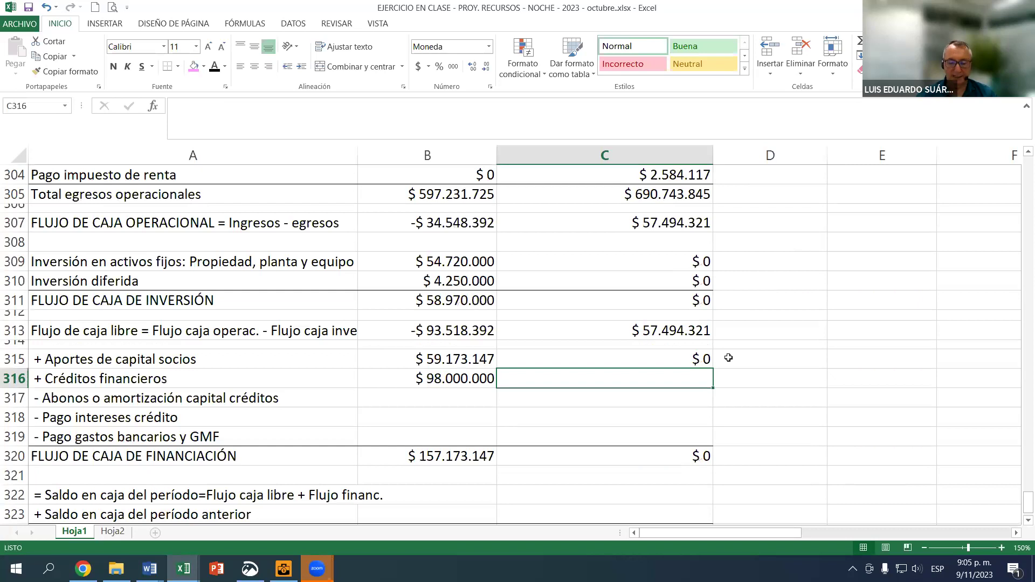
pyautogui.write('0')
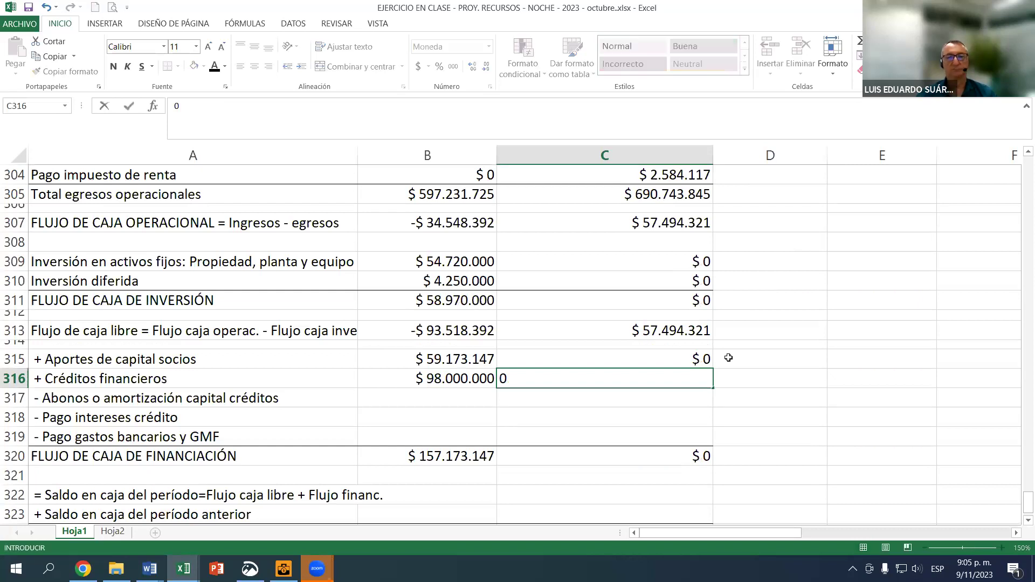
pyautogui.press('Return')
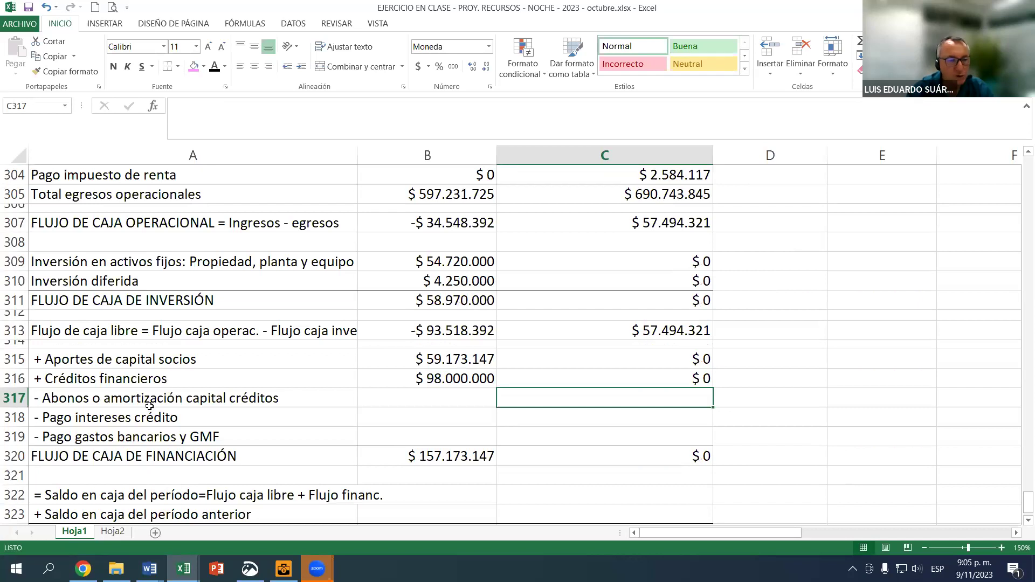
# Enter the Año 1 Abonos o amortización capital créditos in B317 as the sum of capital payments for months 0–12, =suma(D199:D211).
pyautogui.click(409, 397)
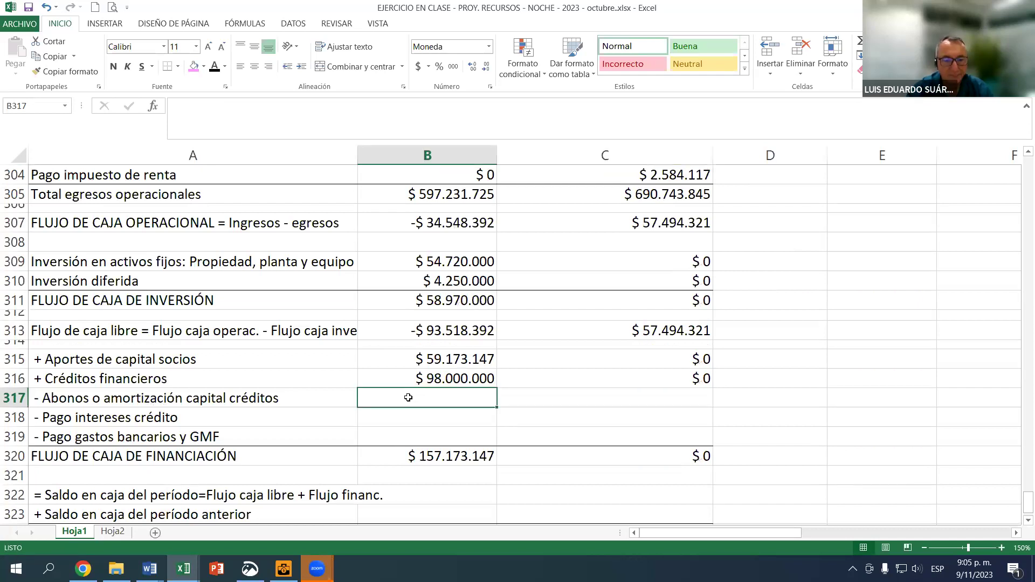
pyautogui.write('=')
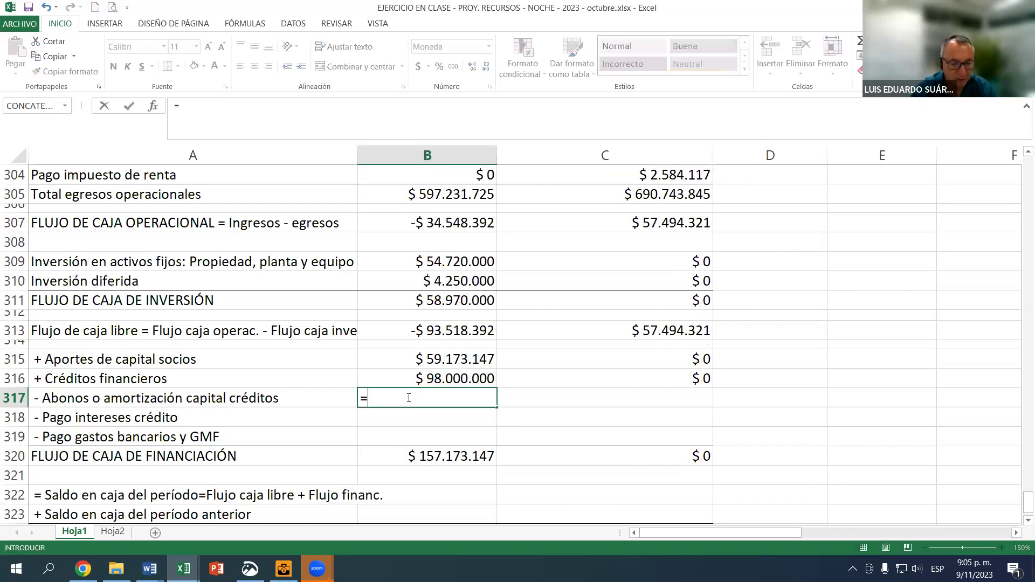
pyautogui.write('suma(')
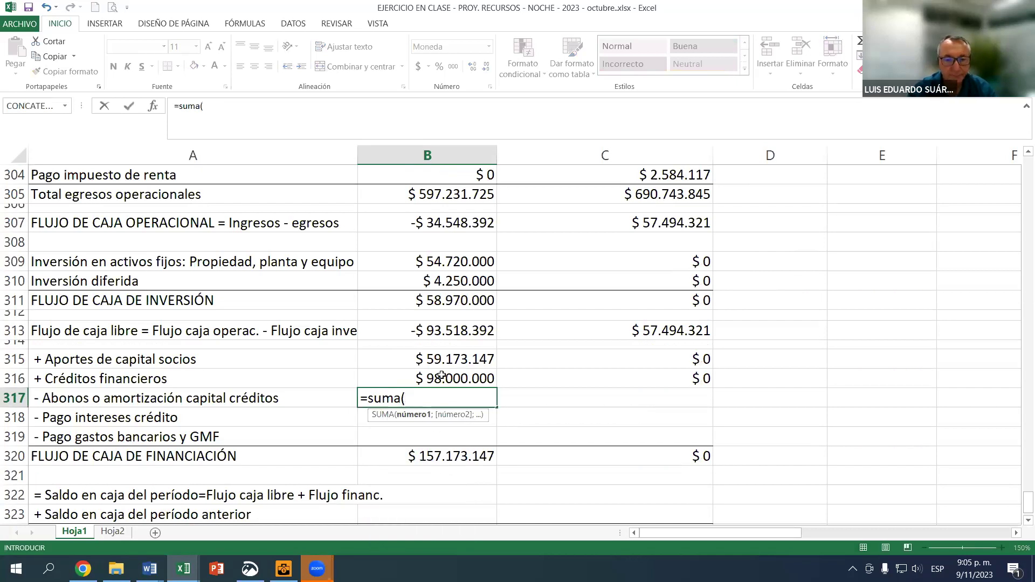
pyautogui.scroll(1, 481, 347)
pyautogui.scroll(12, 481, 347)
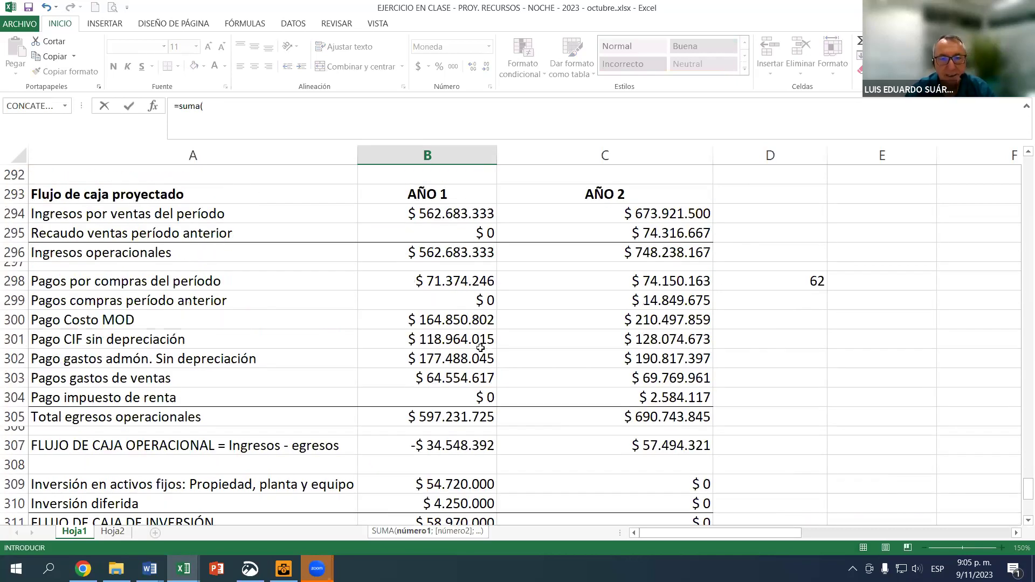
pyautogui.scroll(16, 481, 347)
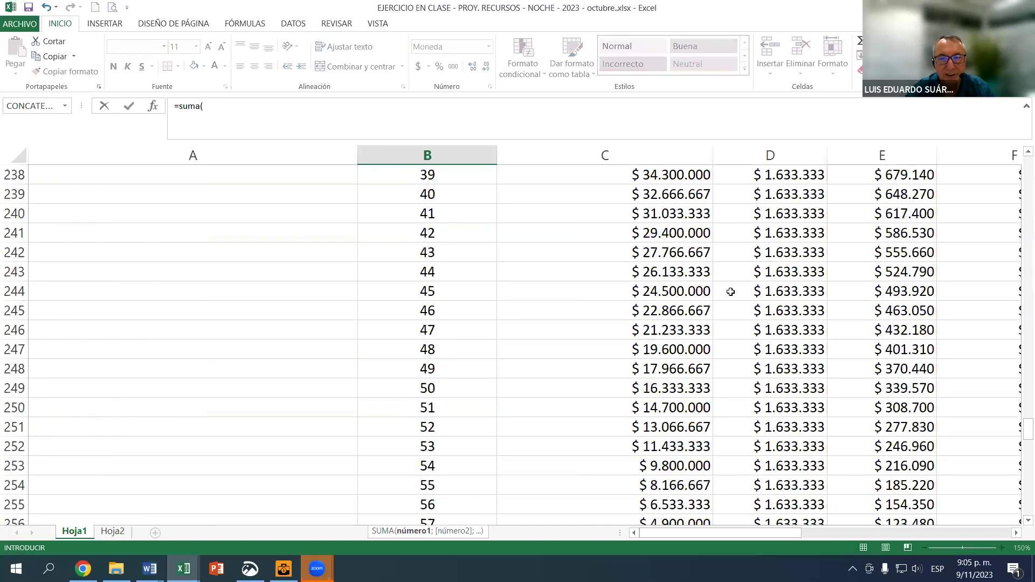
pyautogui.scroll(7, 721, 290)
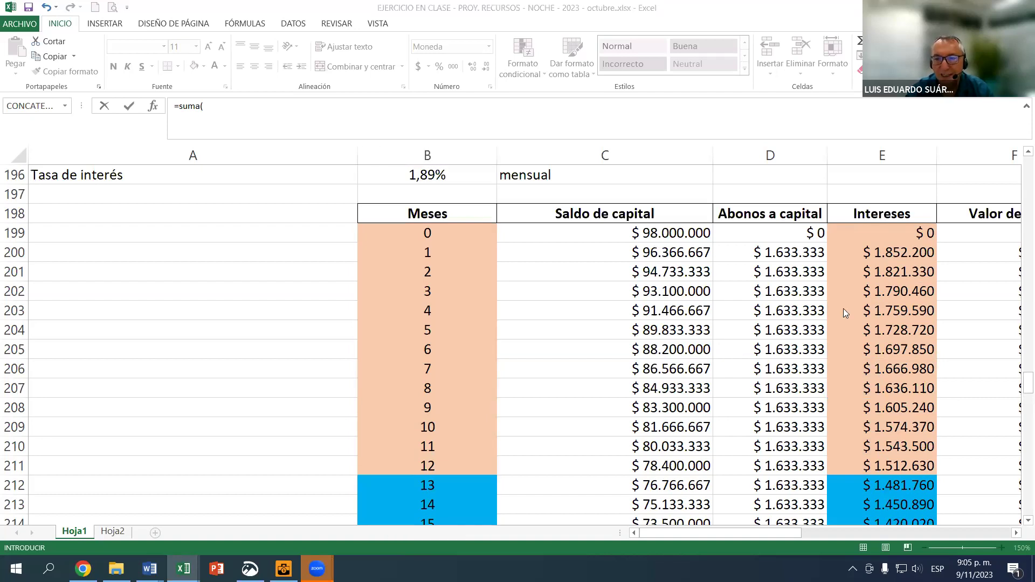
pyautogui.click(775, 230)
pyautogui.moveTo(775, 253); pyautogui.dragTo(775, 462)
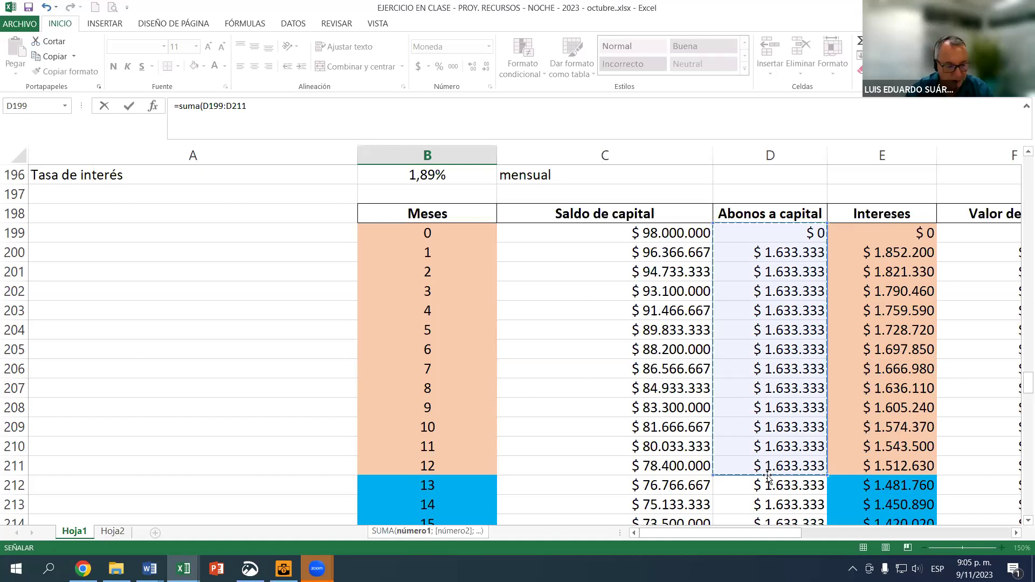
pyautogui.write(')')
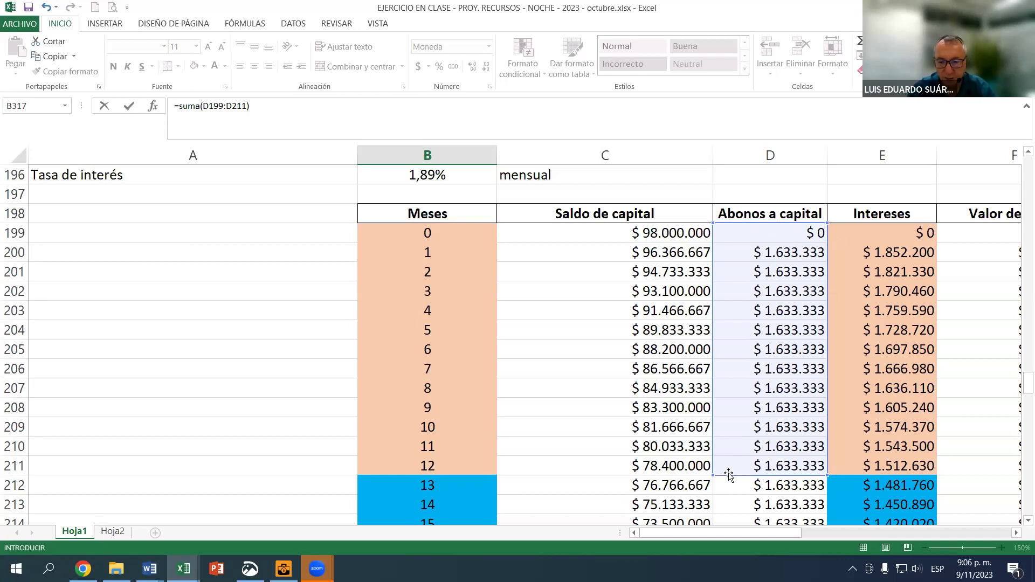
pyautogui.press('Return')
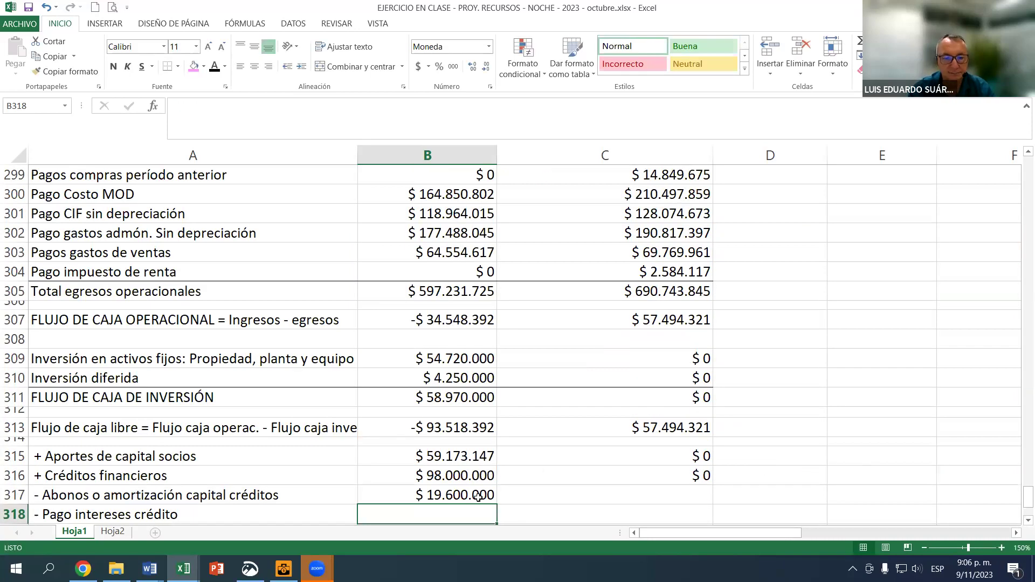
# Enter the Año 2 Abonos o amortización capital créditos in C317 as the sum of capital payments for months 13–24, D212:D223.
pyautogui.click(473, 495)
pyautogui.click(582, 493)
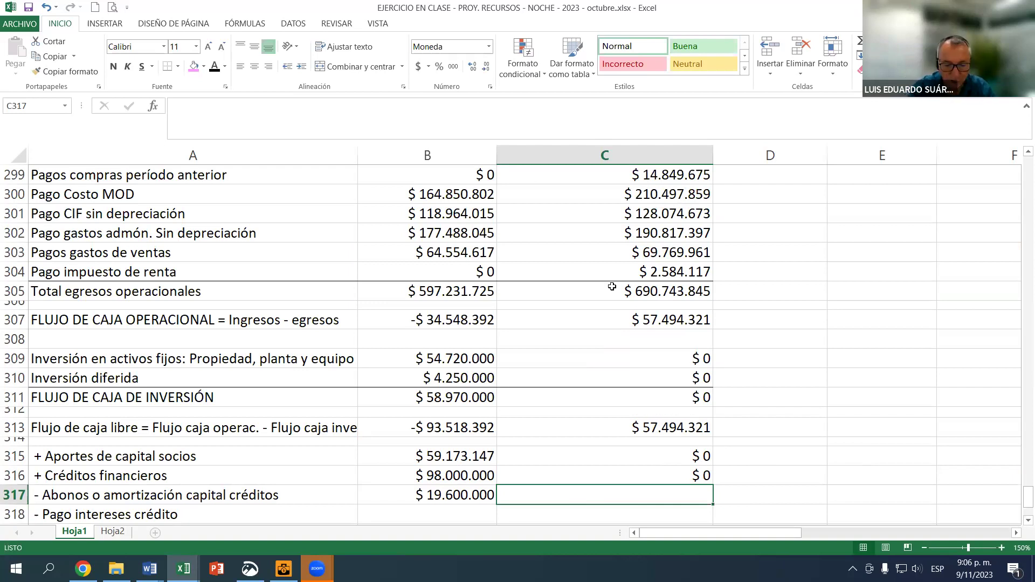
pyautogui.write('=')
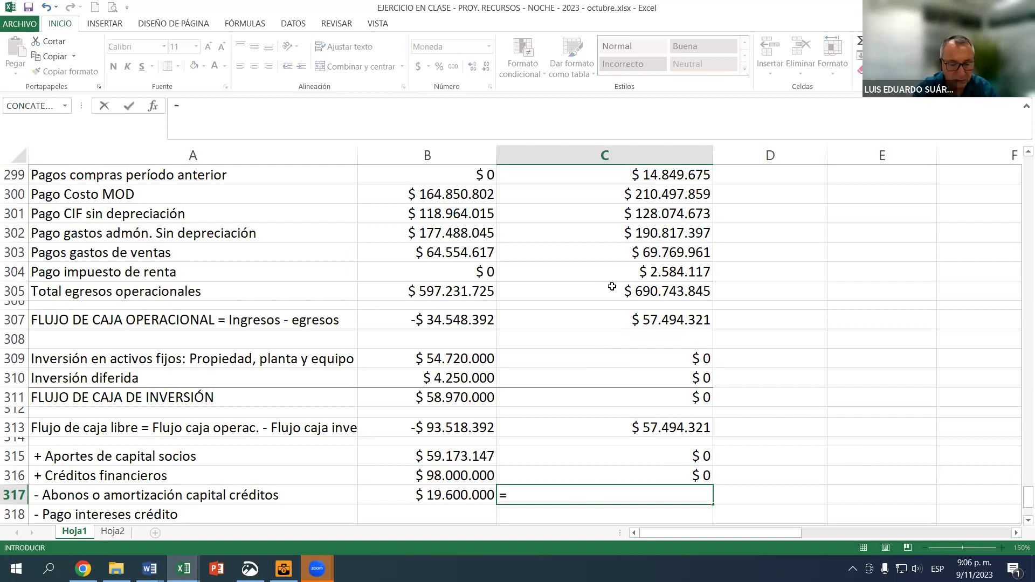
pyautogui.write('suma')
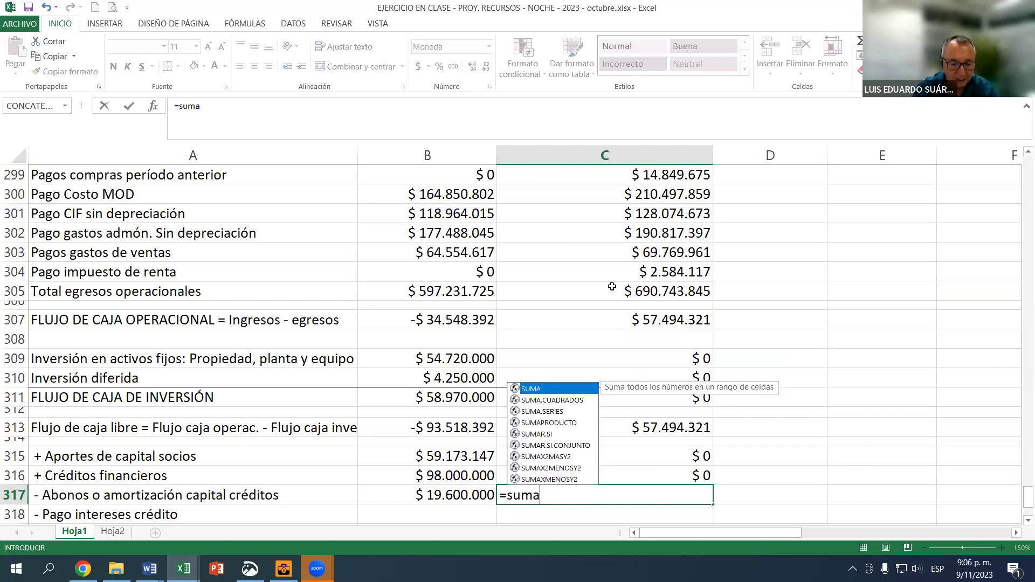
pyautogui.write('(')
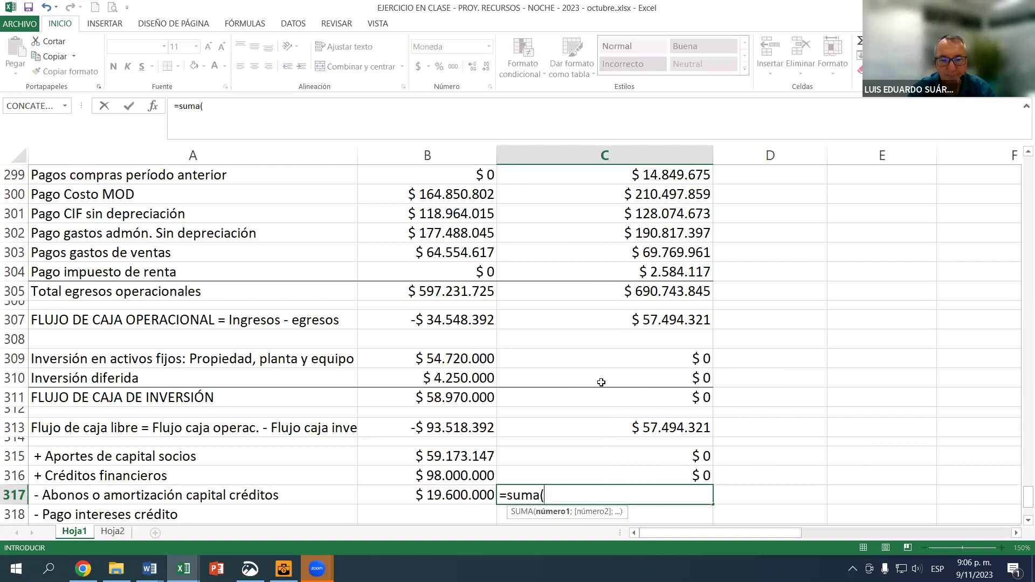
pyautogui.scroll(2, 575, 227)
pyautogui.scroll(20, 575, 227)
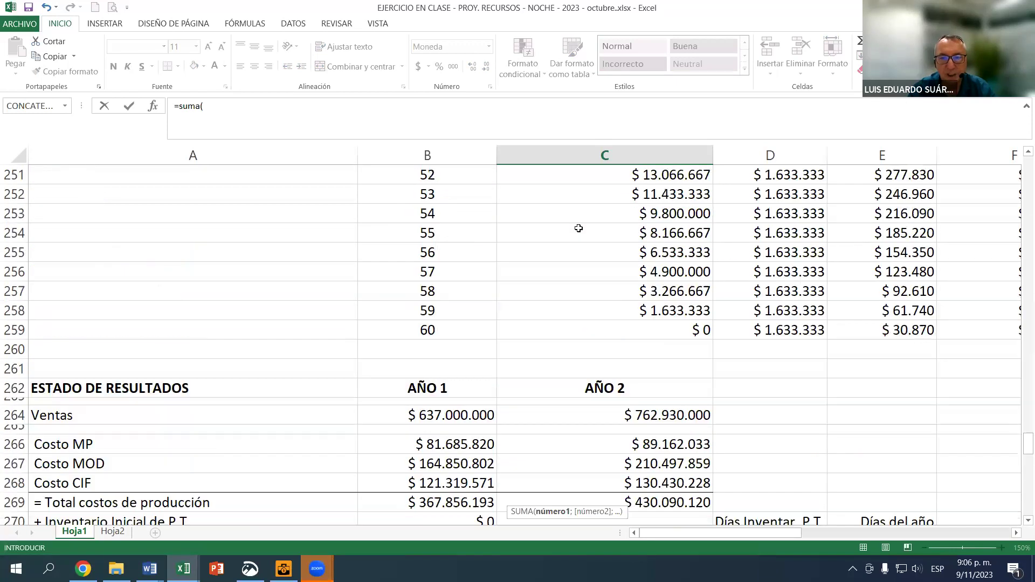
pyautogui.scroll(3, 581, 229)
pyautogui.scroll(4, 580, 228)
pyautogui.scroll(-1, 581, 229)
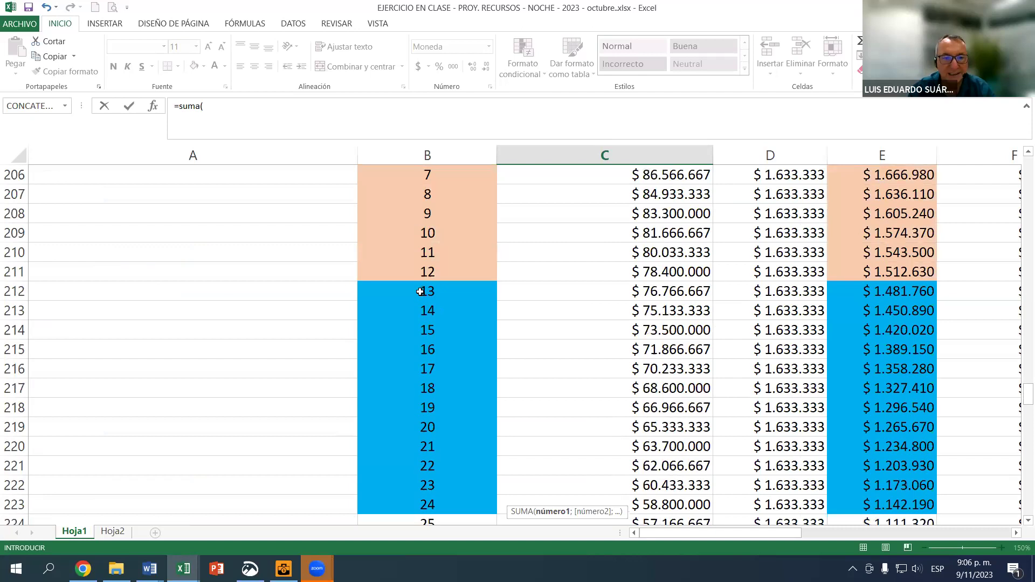
pyautogui.click(780, 295)
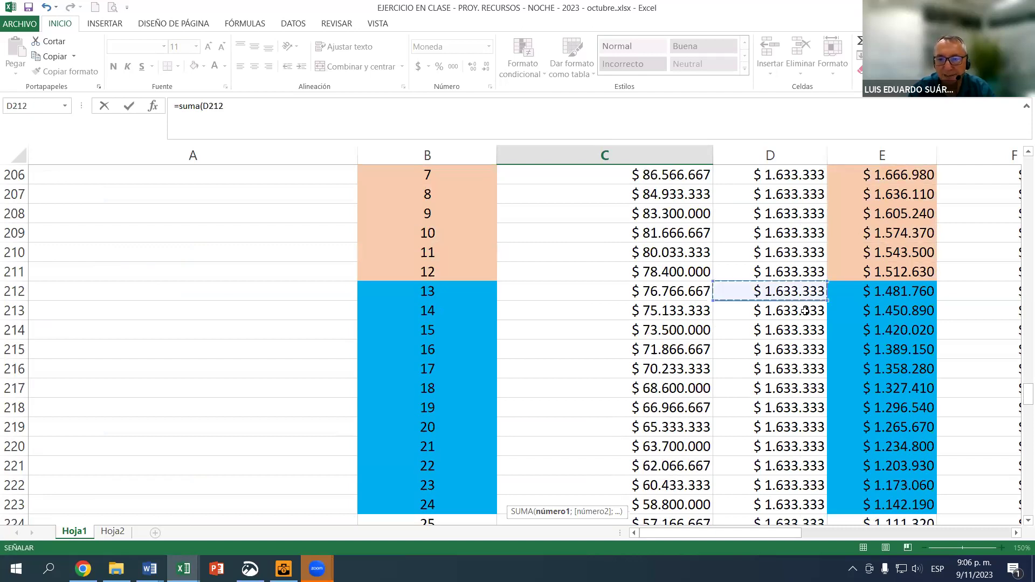
pyautogui.moveTo(789, 314); pyautogui.dragTo(789, 505)
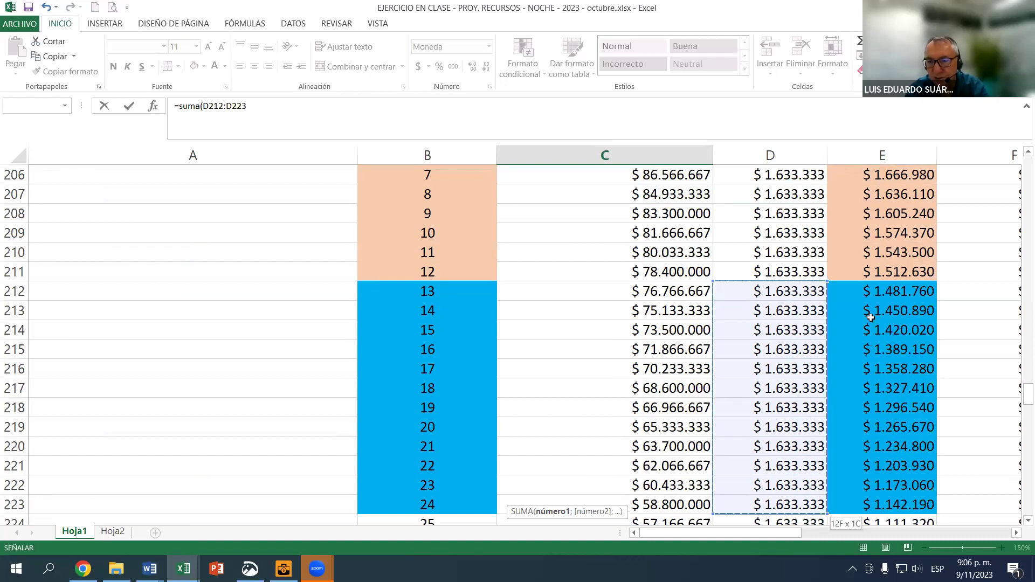
pyautogui.scroll(4, 873, 302)
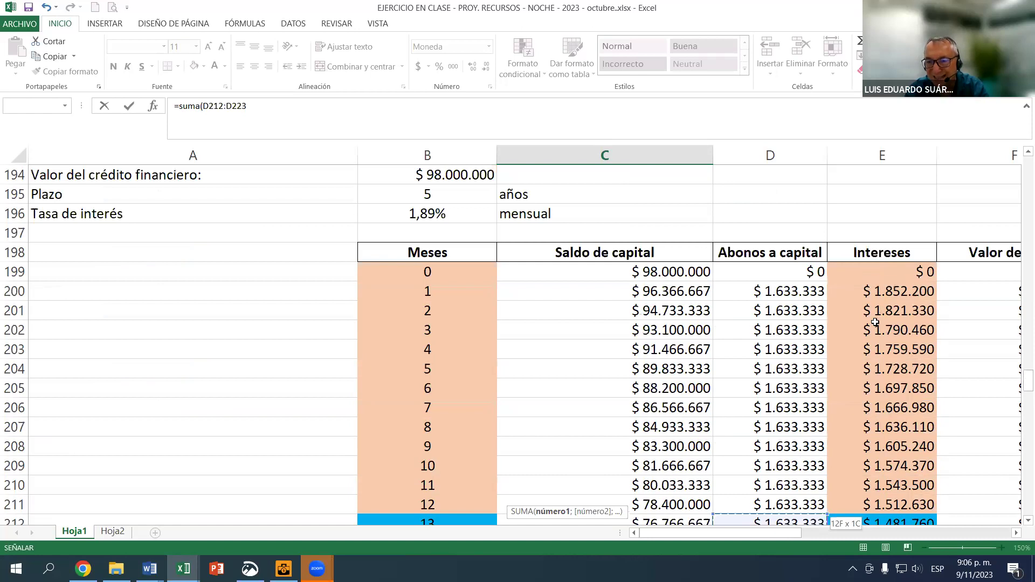
pyautogui.scroll(-2, 863, 340)
pyautogui.scroll(1, 780, 314)
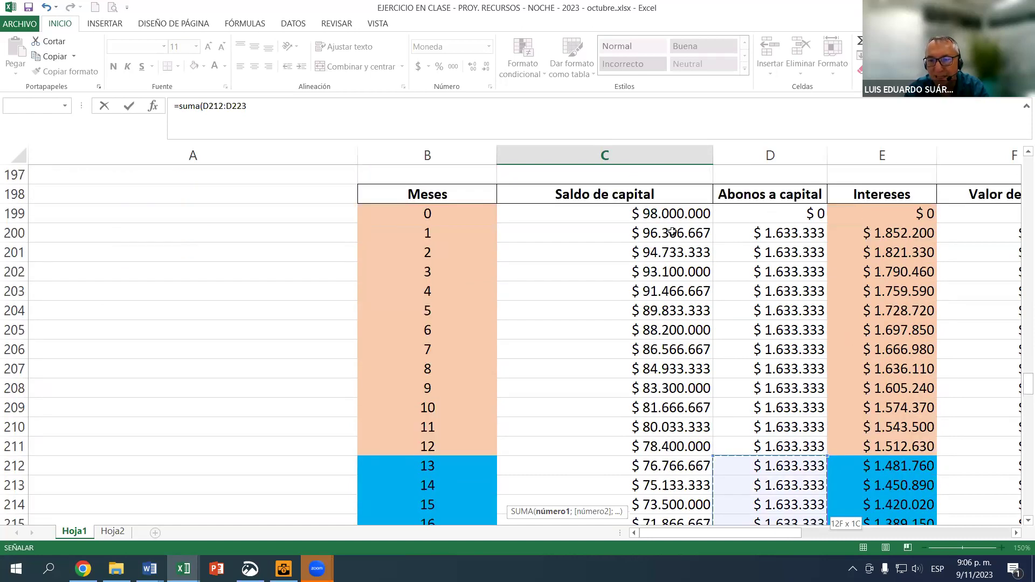
pyautogui.scroll(-1, 857, 426)
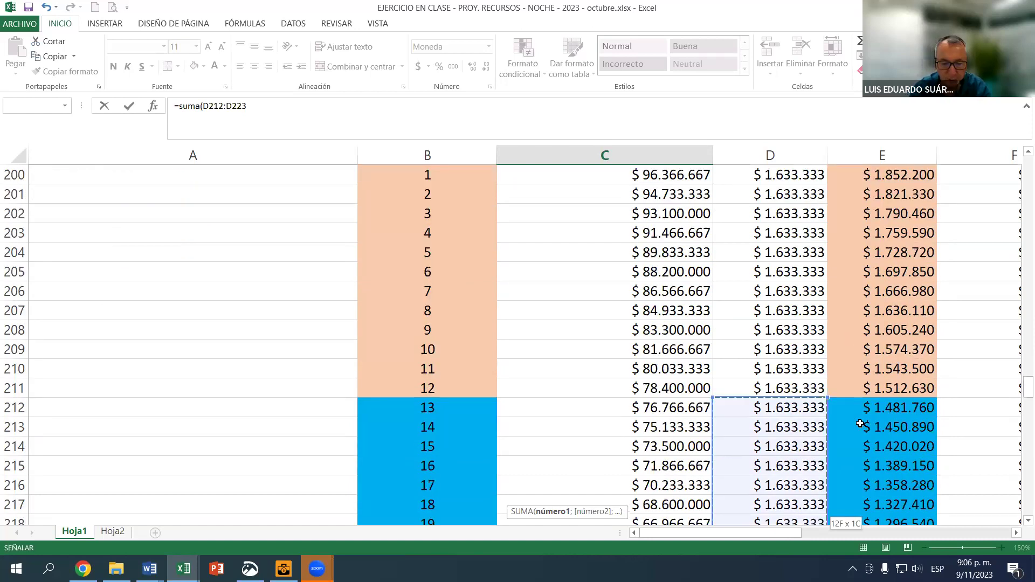
pyautogui.press('Escape')
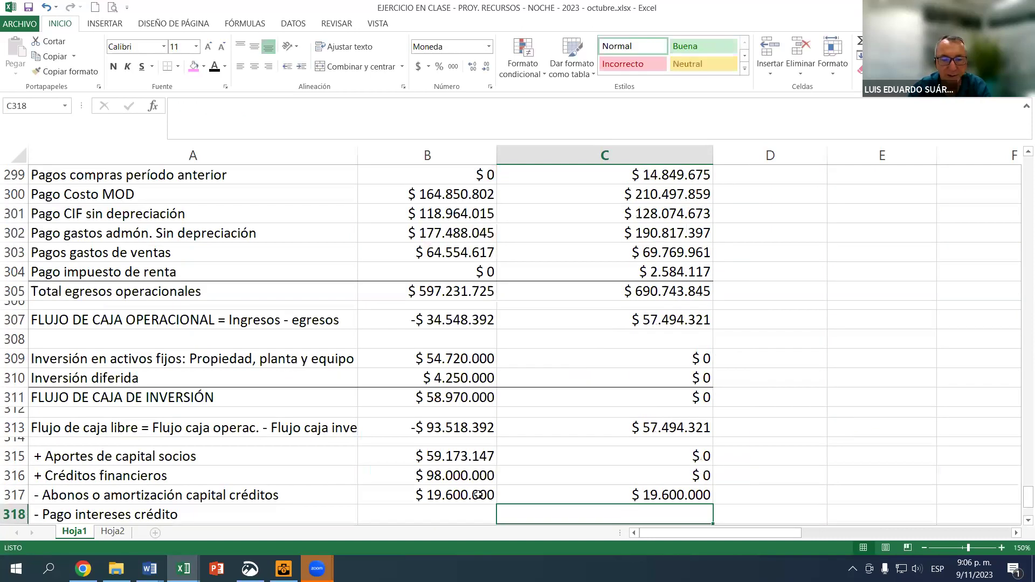
# Check the formula behind the AÑO 2 "Abonos o amortización capital créditos" value in C317.
pyautogui.press('Up')
pyautogui.press('Left')
pyautogui.click(635, 494)
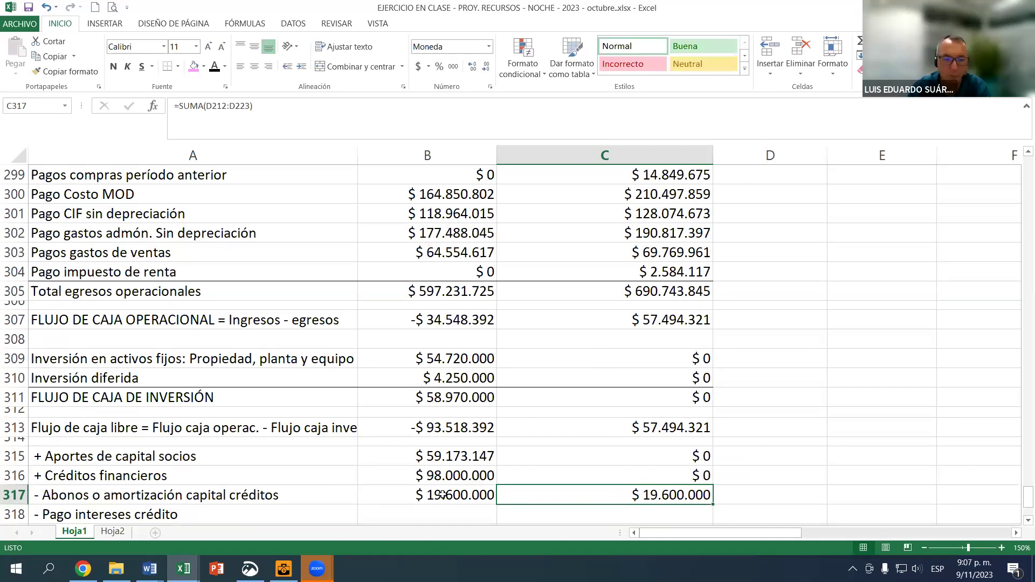
# Set the AÑO 1 "Pago intereses crédito" in B318 to =B169 and copy the formula to AÑO 2 in C318.
pyautogui.scroll(-1, 412, 449)
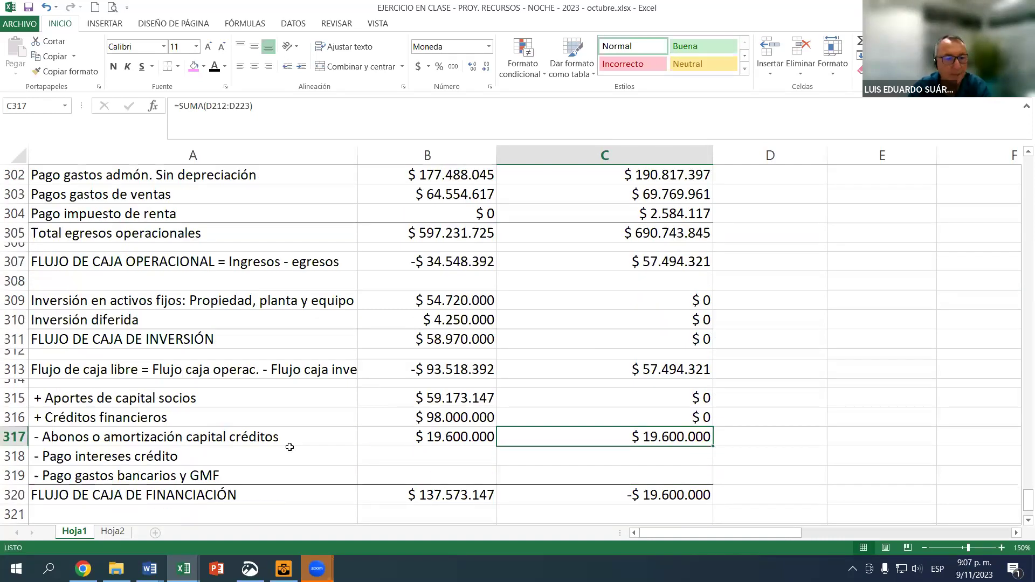
pyautogui.click(420, 457)
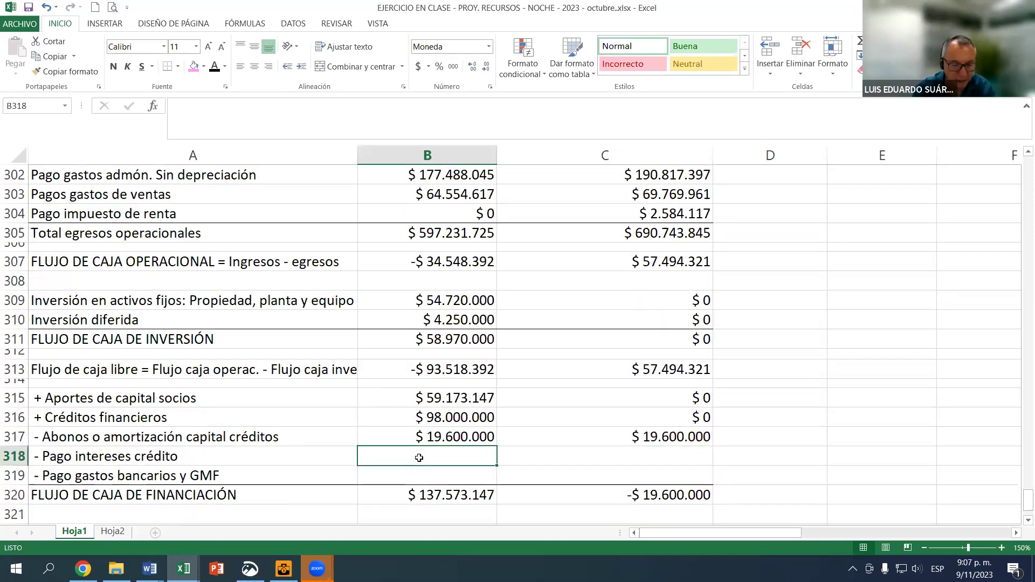
pyautogui.write('=')
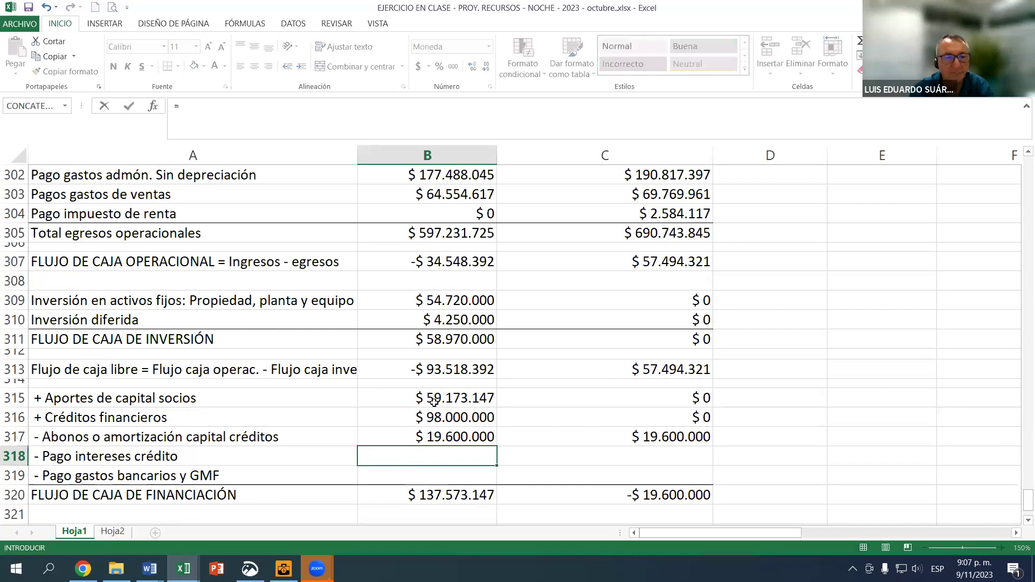
pyautogui.scroll(7, 431, 404)
pyautogui.scroll(14, 430, 404)
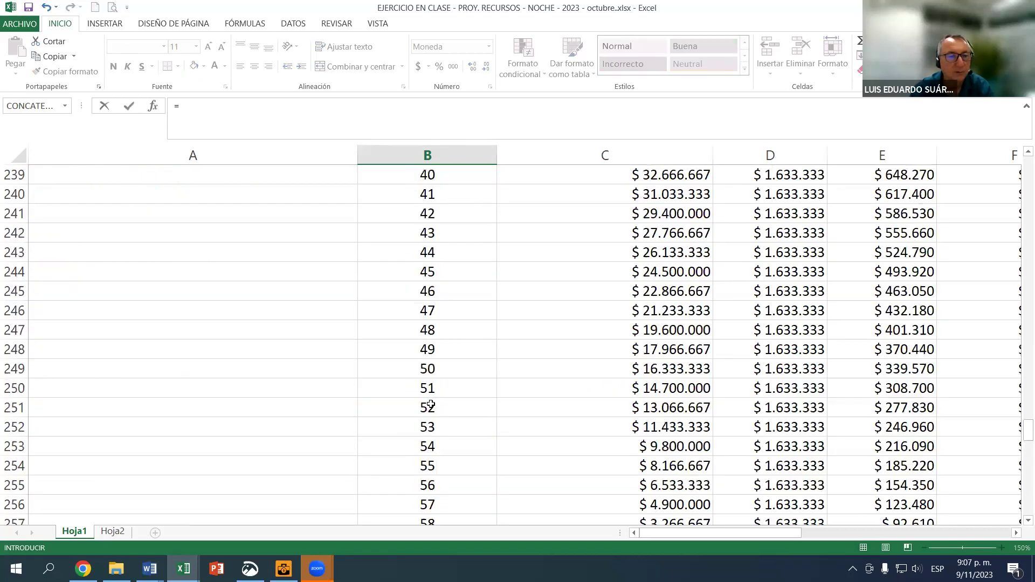
pyautogui.scroll(20, 431, 404)
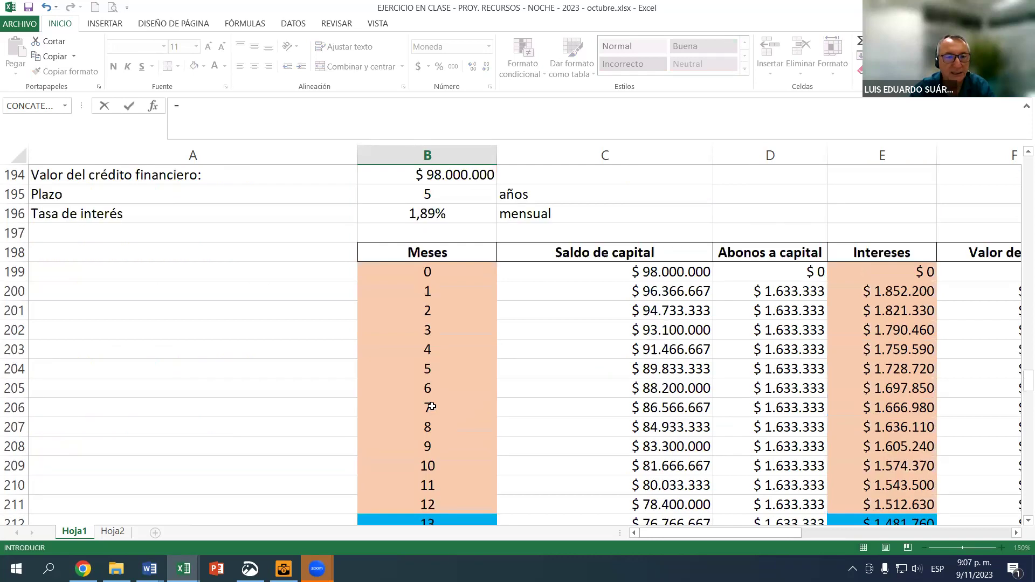
pyautogui.scroll(3, 432, 407)
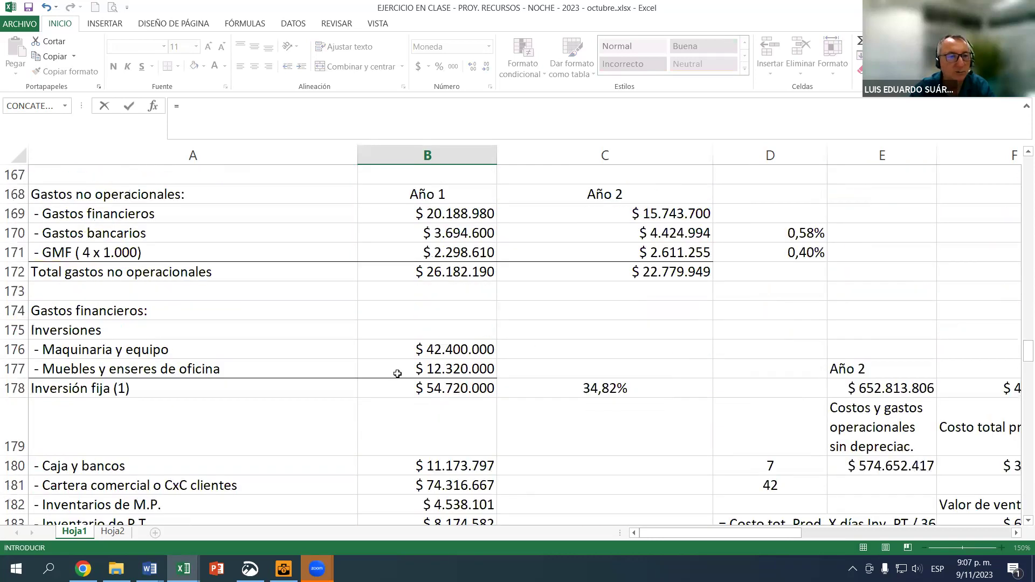
pyautogui.click(450, 216)
pyautogui.scroll(-2, 693, 303)
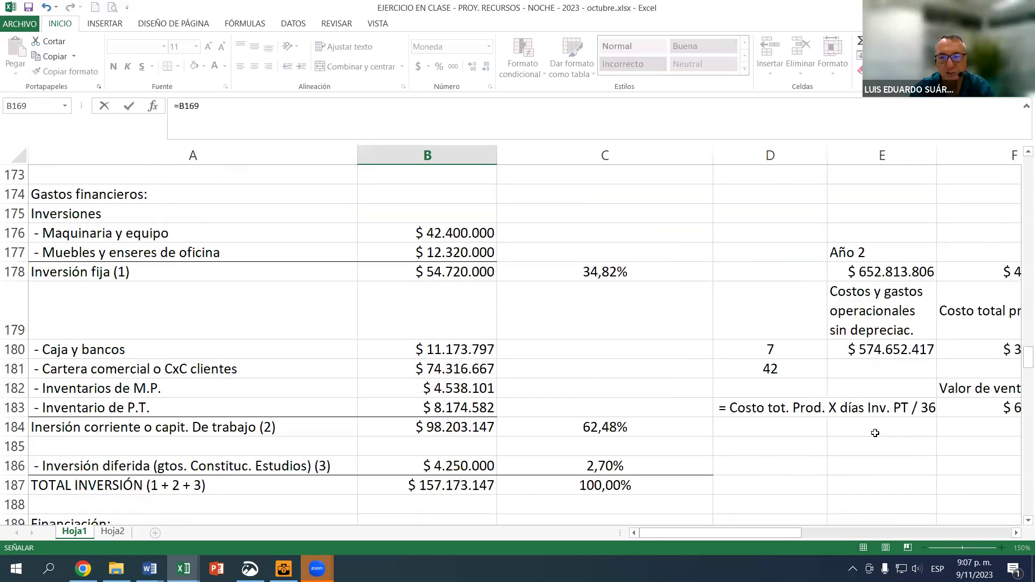
pyautogui.scroll(-2, 714, 438)
pyautogui.scroll(-5, 715, 438)
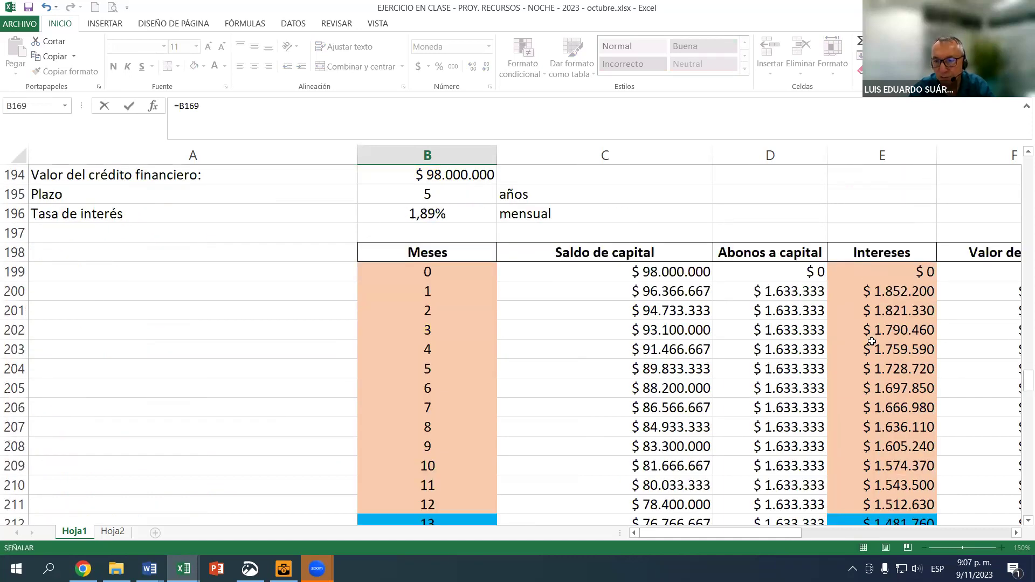
pyautogui.scroll(9, 545, 300)
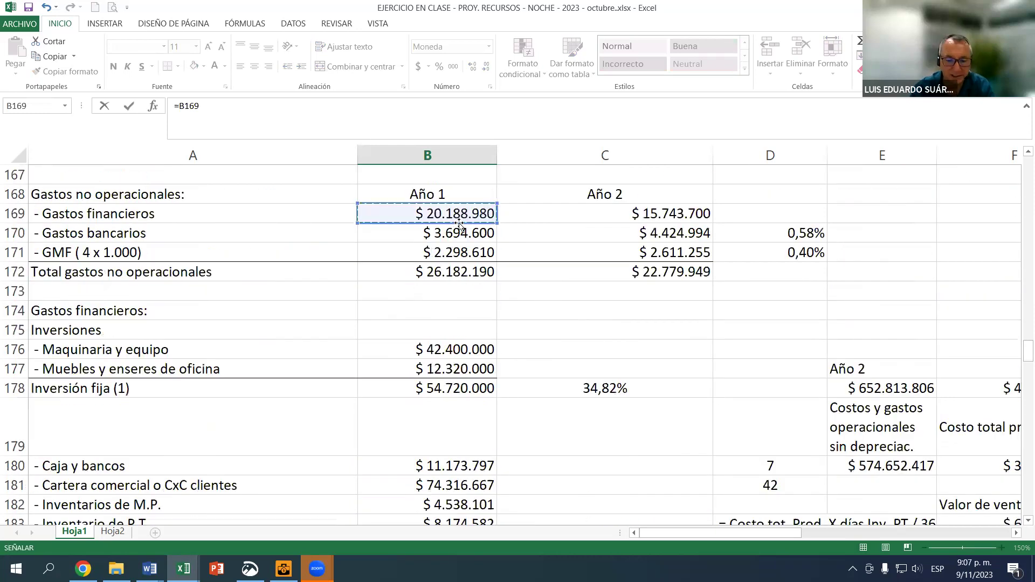
pyautogui.press('Return')
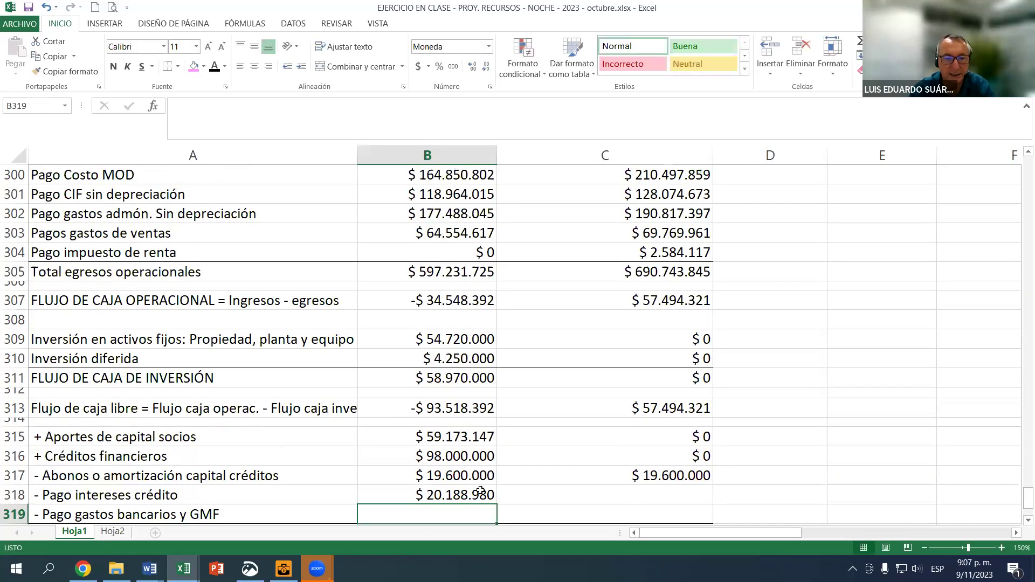
pyautogui.click(494, 501)
pyautogui.moveTo(552, 503); pyautogui.dragTo(651, 505)
# Review the Año 1 "Gastos financieros" formula in B169 and the interest range it sums in the loan table.
pyautogui.scroll(3, 479, 306)
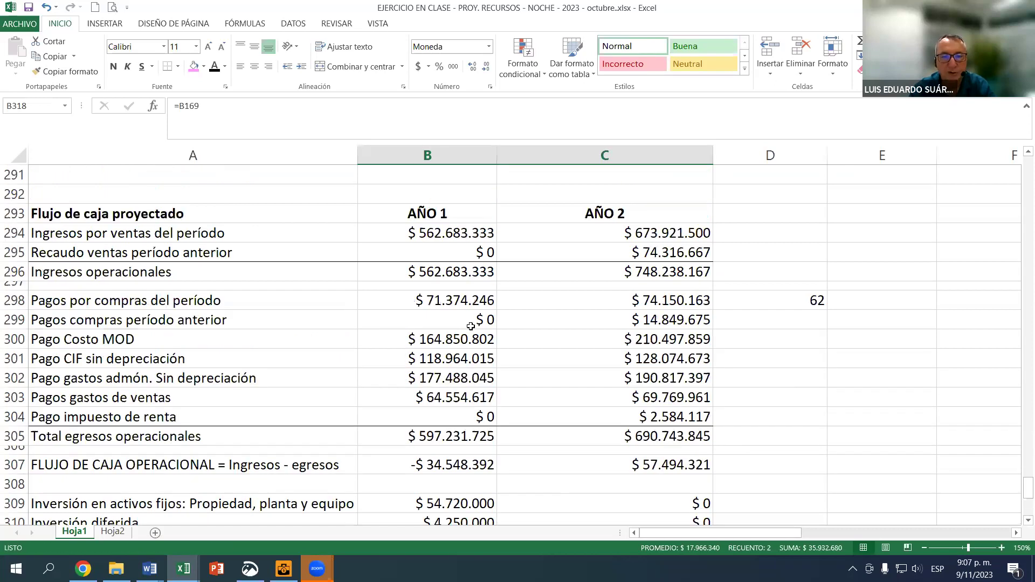
pyautogui.scroll(10, 471, 326)
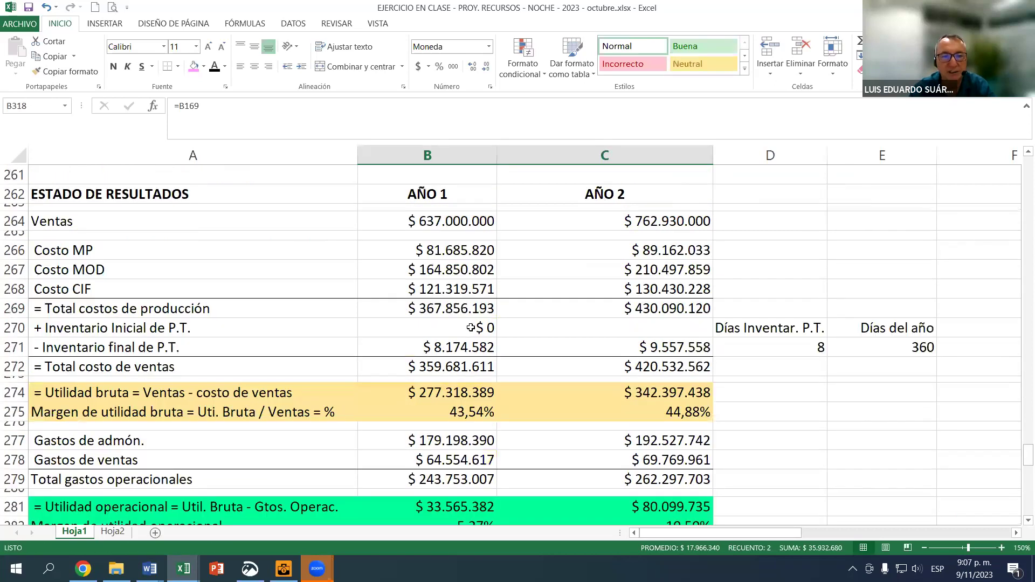
pyautogui.scroll(18, 471, 327)
pyautogui.scroll(8, 471, 327)
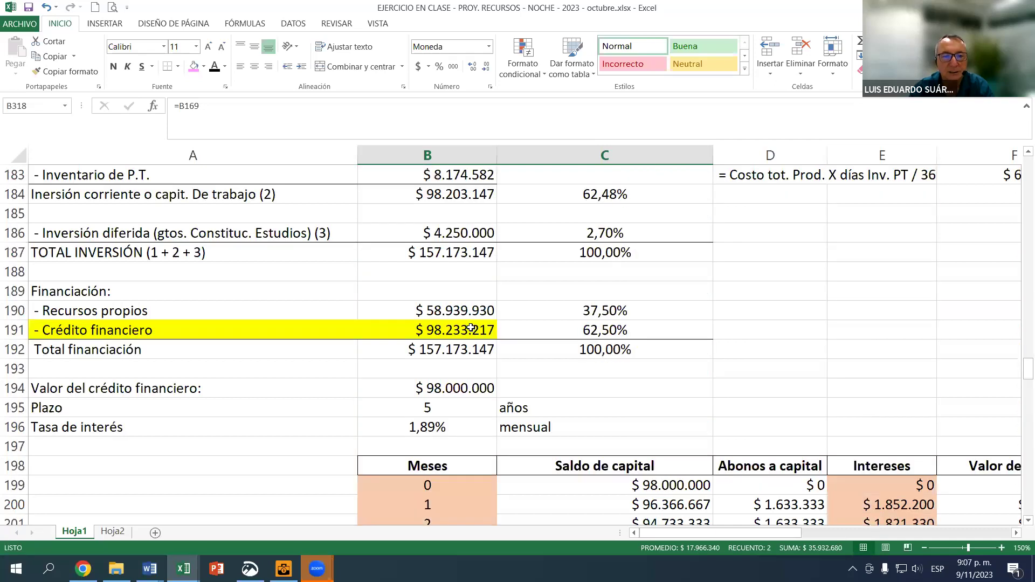
pyautogui.scroll(1, 470, 328)
pyautogui.scroll(4, 472, 190)
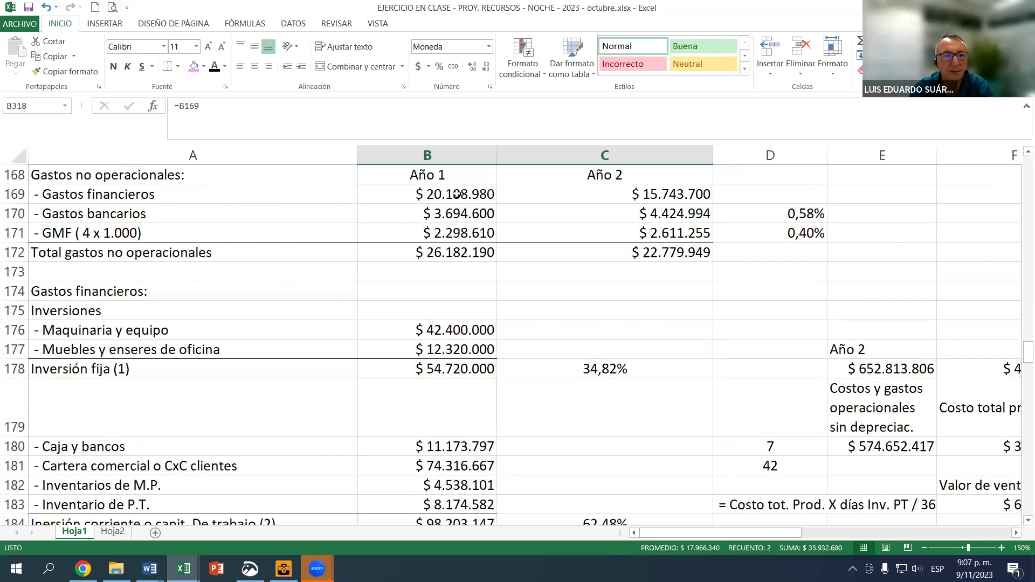
pyautogui.click(450, 194)
pyautogui.press('F2')
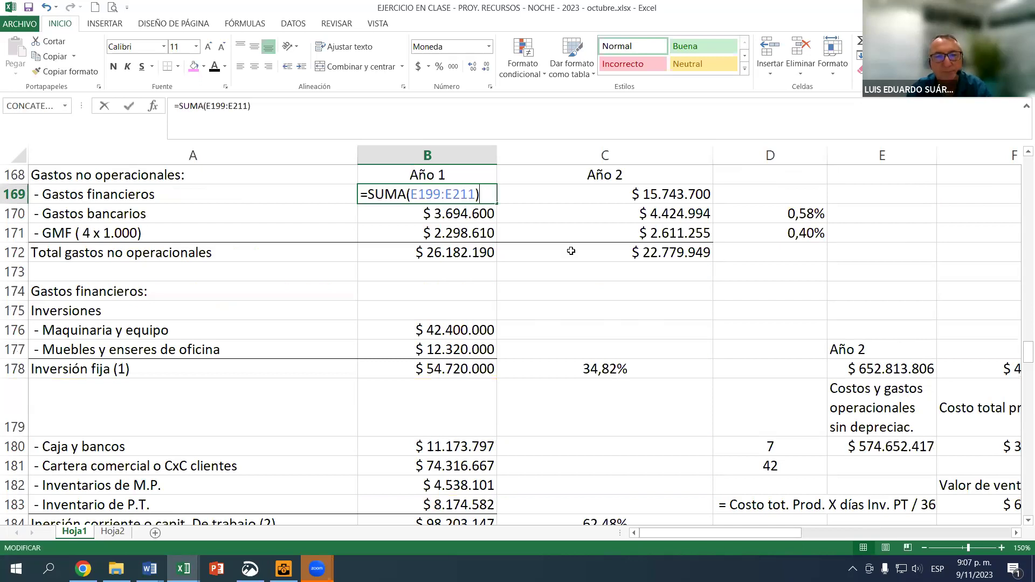
pyautogui.scroll(-11, 677, 323)
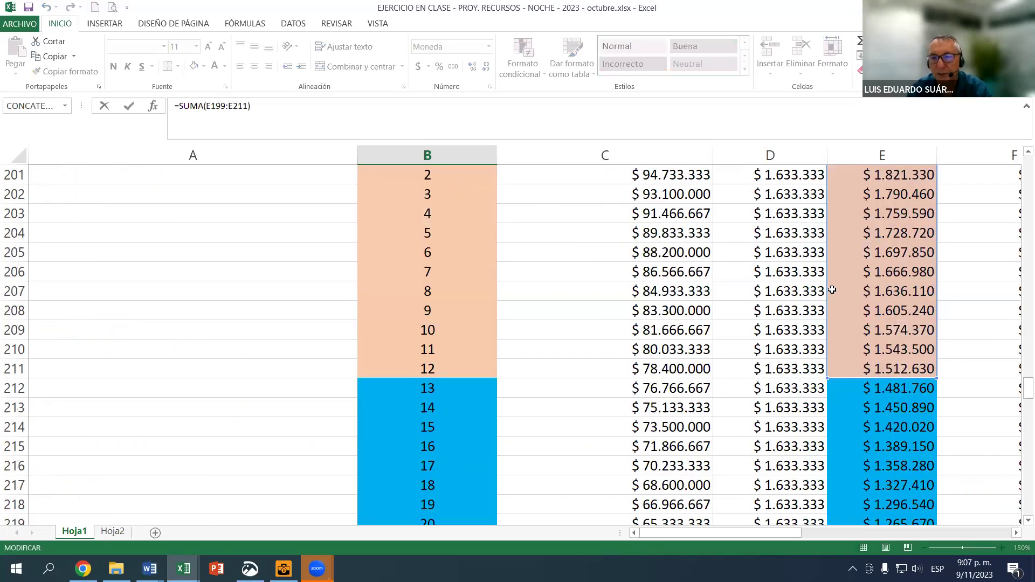
pyautogui.press('Escape')
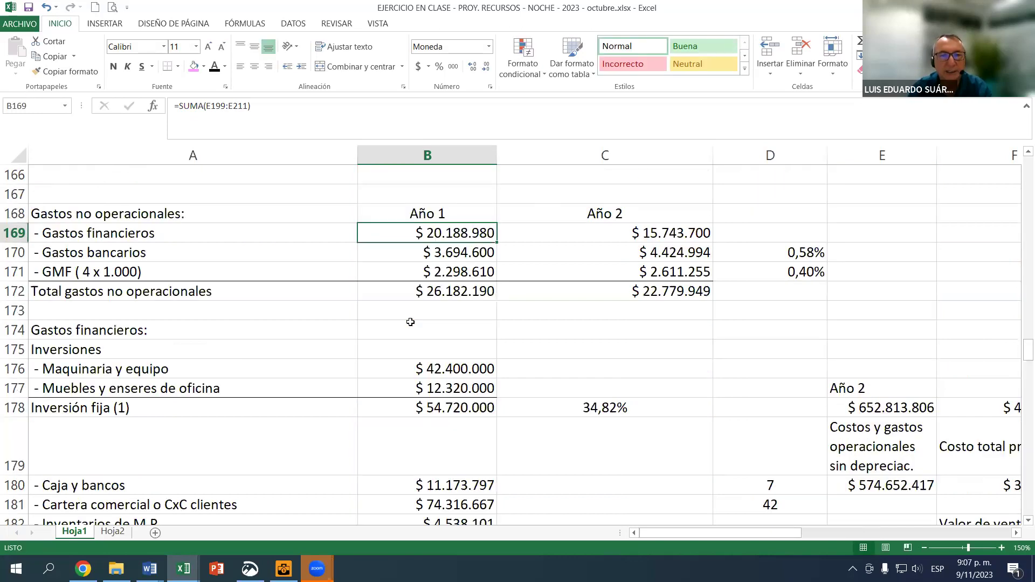
# Review the Año 2 "Gastos financieros" formula in C169 and the interest range it sums in the loan table.
pyautogui.scroll(3, 674, 426)
pyautogui.click(652, 403)
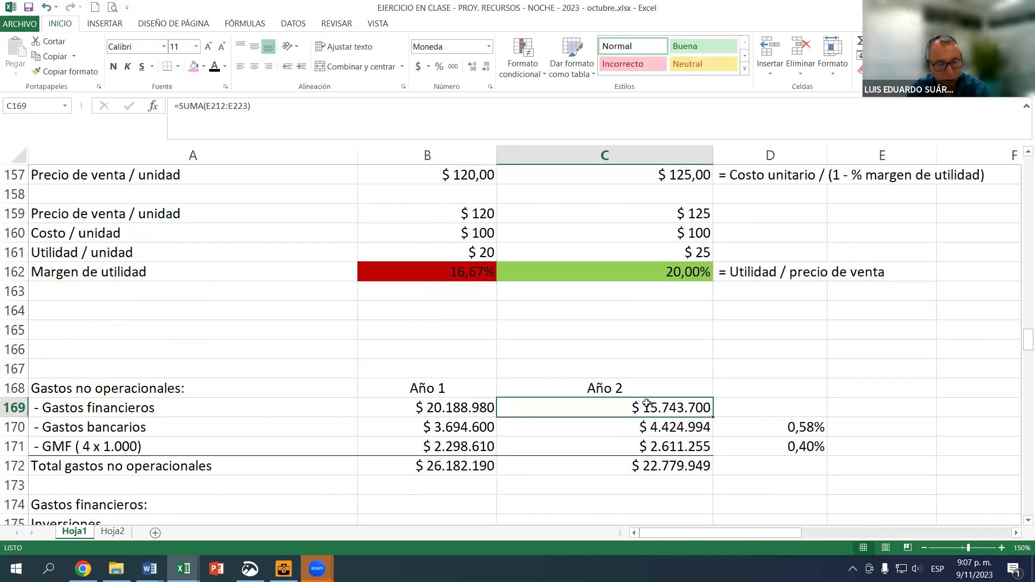
pyautogui.press('F2')
pyautogui.scroll(-1, 673, 418)
pyautogui.scroll(-8, 875, 305)
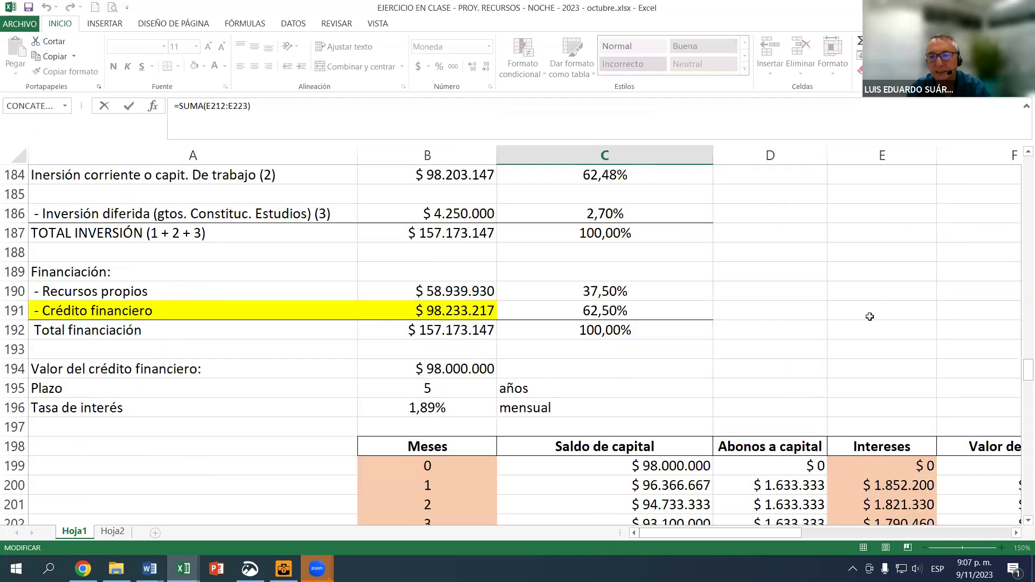
pyautogui.scroll(-9, 866, 324)
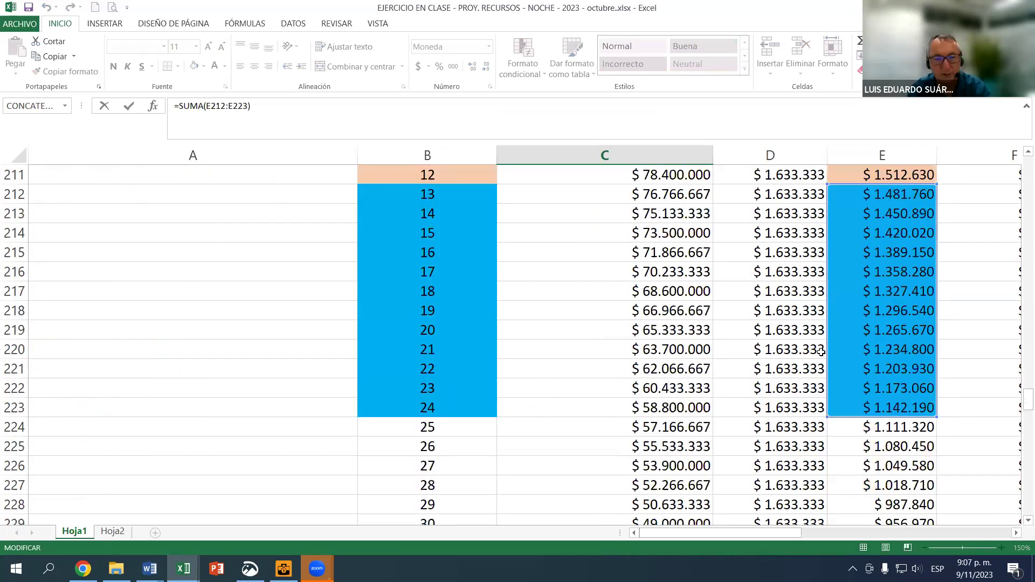
pyautogui.press('Return')
# Set the AÑO 1 "Pago gastos bancarios y GMF" in B319 to =B170+B171, adding the Año 1 "Gastos bancarios" and "GMF".
pyautogui.scroll(-2, 499, 384)
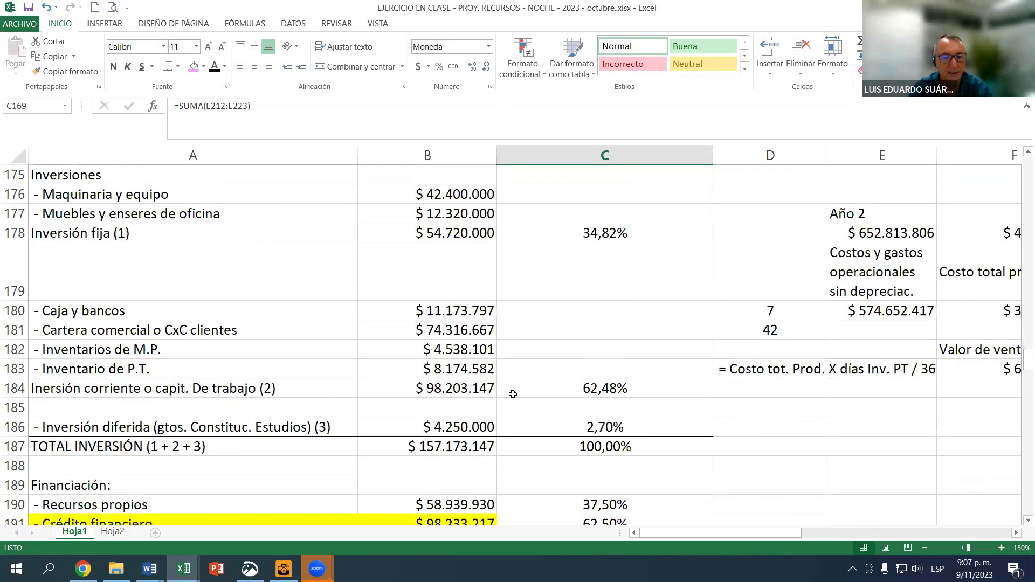
pyautogui.scroll(-7, 506, 389)
pyautogui.scroll(-12, 504, 388)
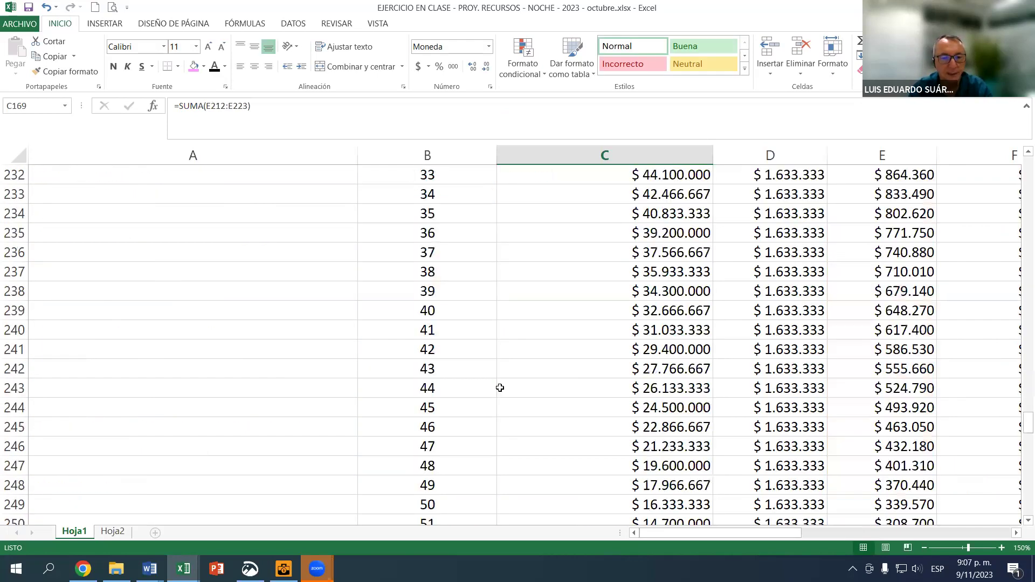
pyautogui.scroll(-11, 492, 389)
pyautogui.scroll(-5, 494, 388)
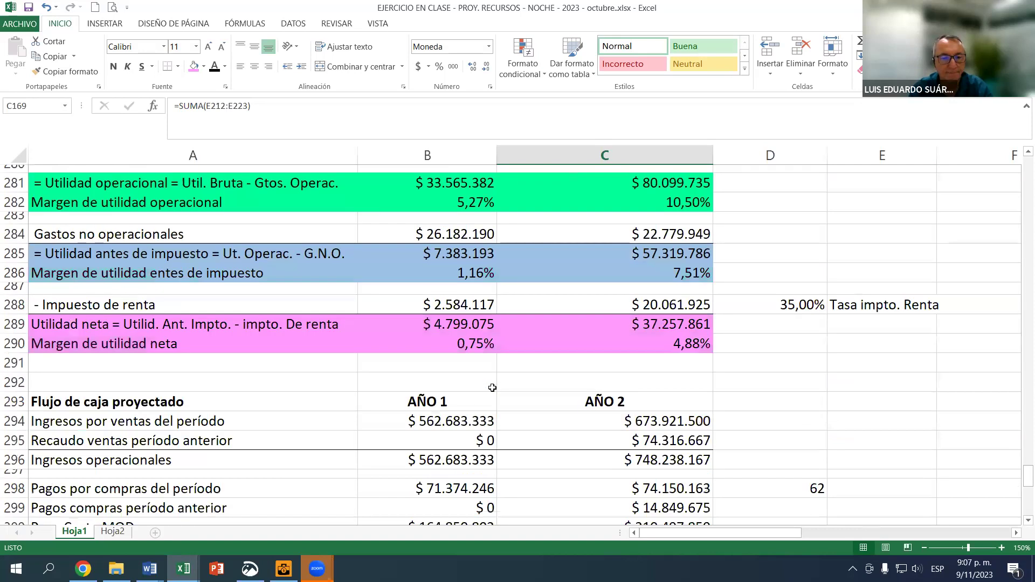
pyautogui.scroll(-6, 496, 387)
pyautogui.scroll(-3, 486, 378)
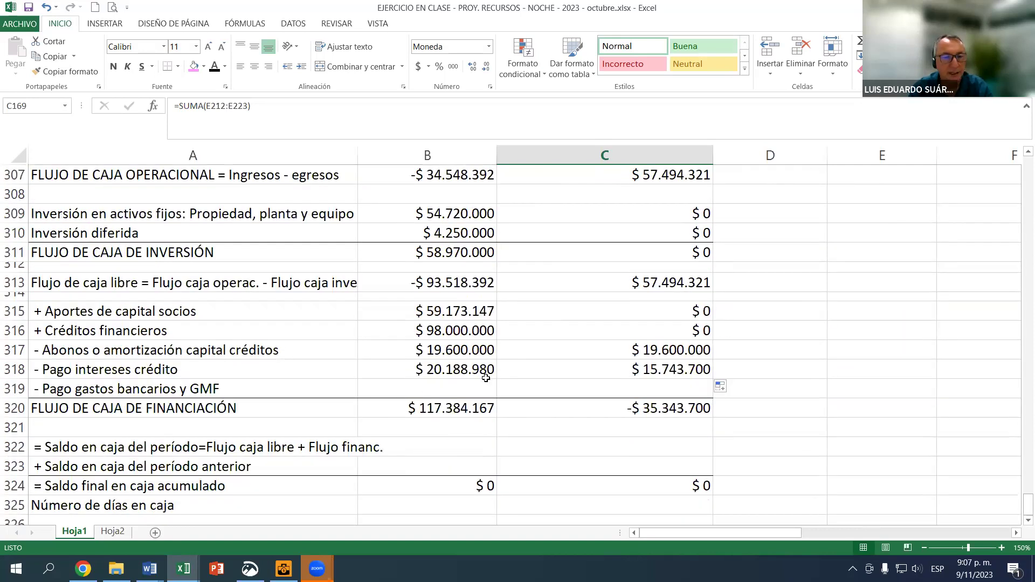
pyautogui.scroll(-1, 441, 337)
pyautogui.click(80, 333)
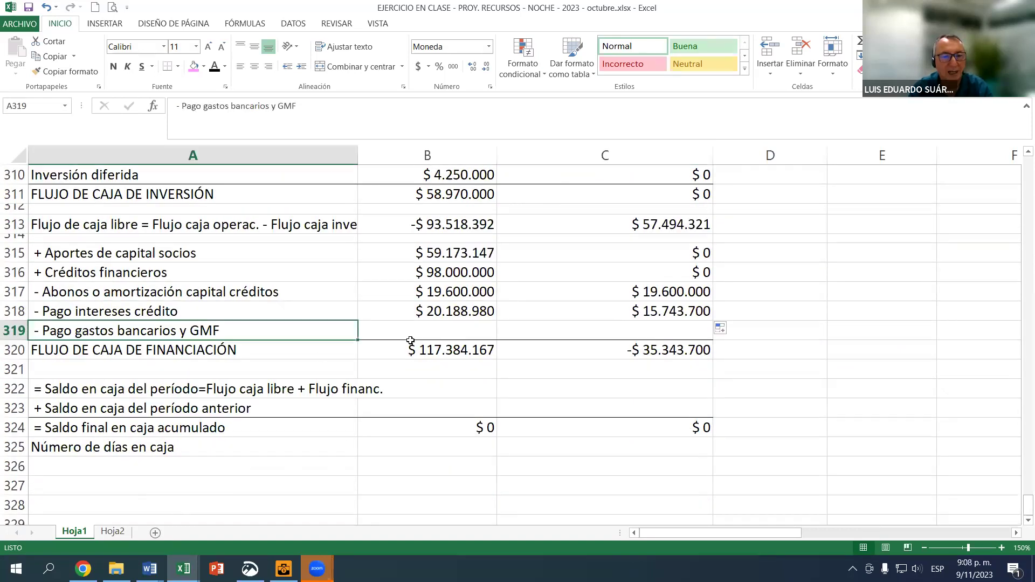
pyautogui.click(427, 334)
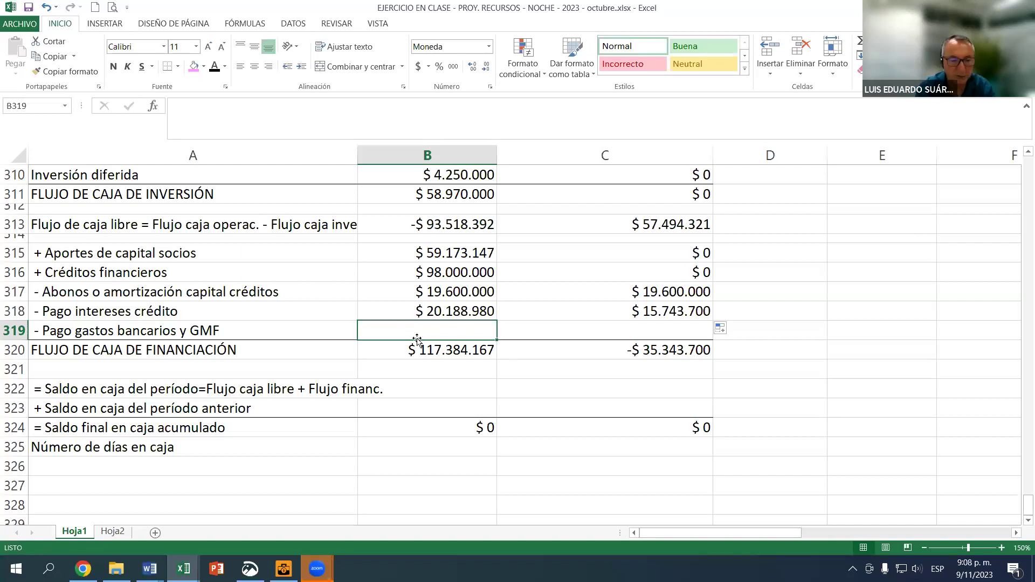
pyautogui.write('=')
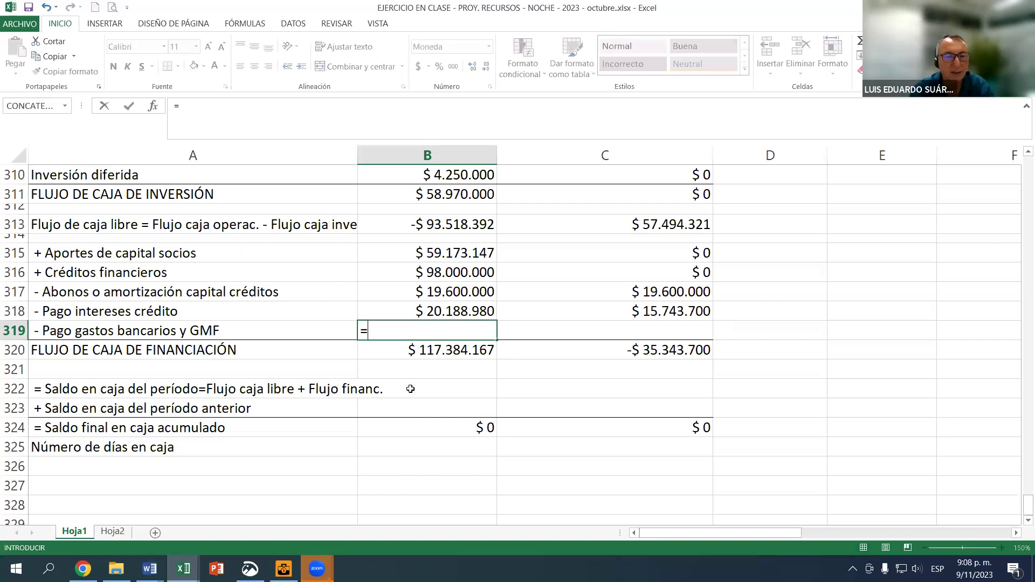
pyautogui.scroll(12, 408, 390)
pyautogui.scroll(4, 407, 390)
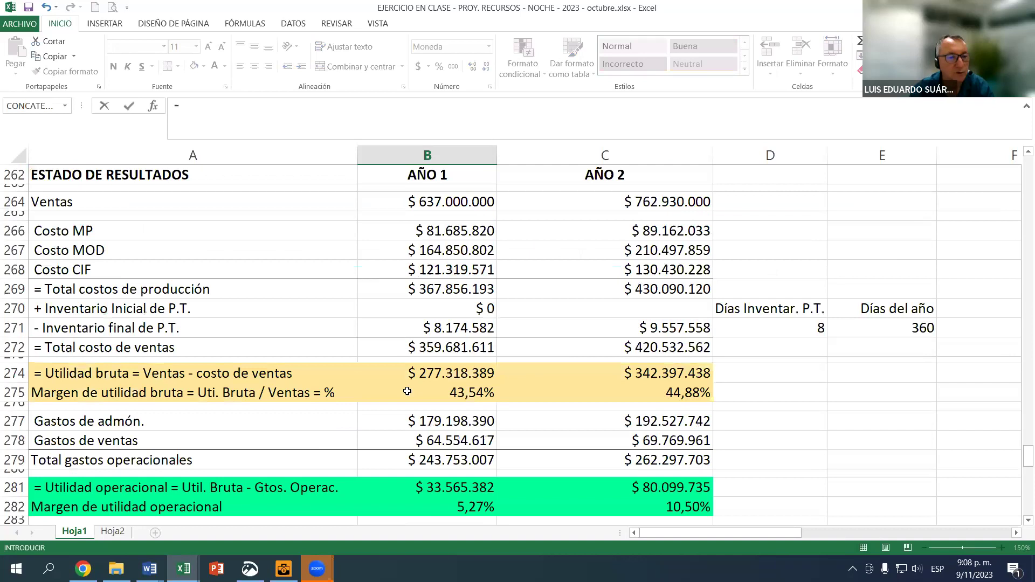
pyautogui.scroll(-1, 401, 391)
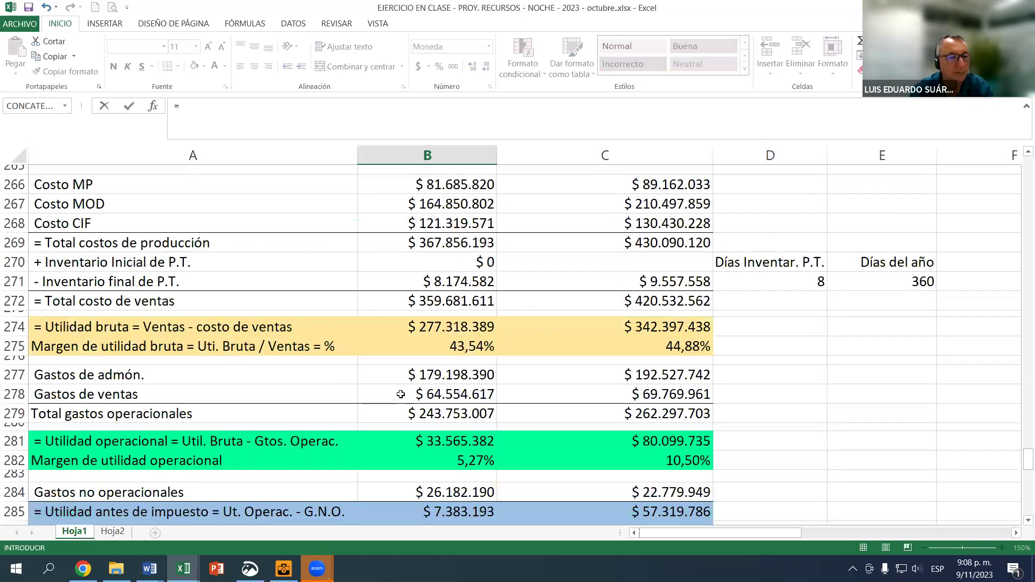
pyautogui.scroll(-1, 397, 398)
pyautogui.scroll(13, 396, 398)
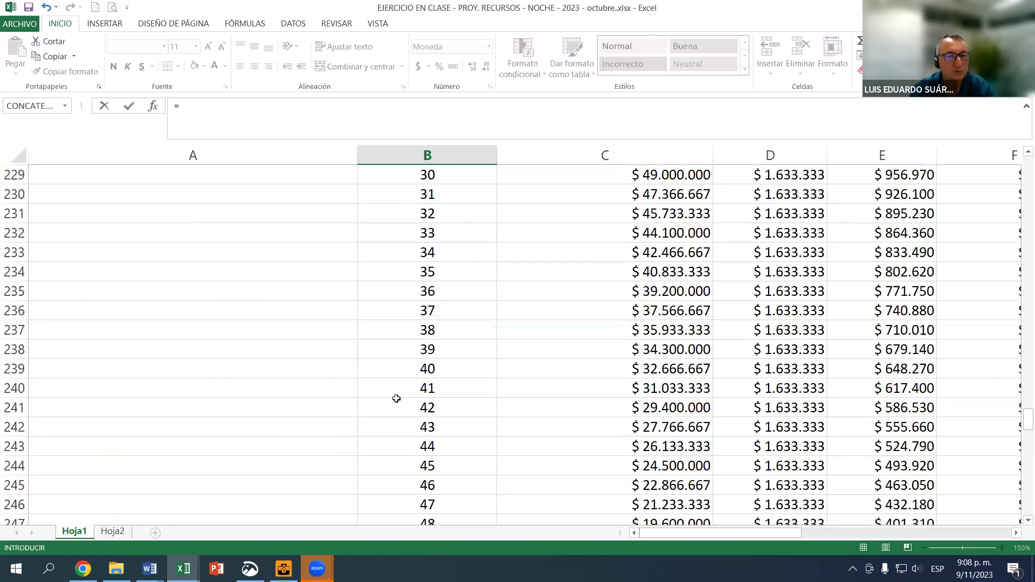
pyautogui.scroll(10, 392, 399)
pyautogui.scroll(10, 394, 398)
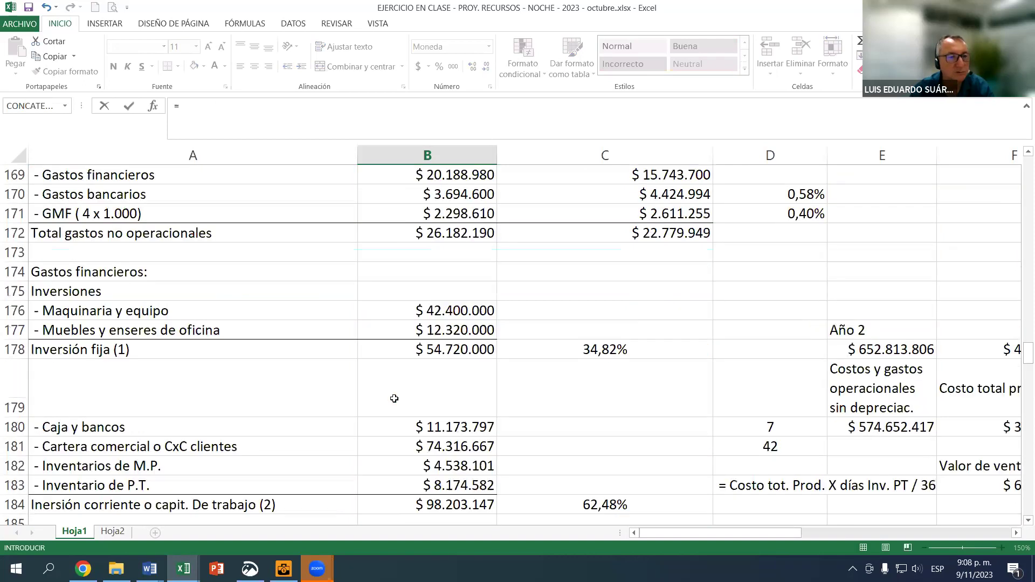
pyautogui.scroll(5, 400, 400)
pyautogui.scroll(-3, 401, 402)
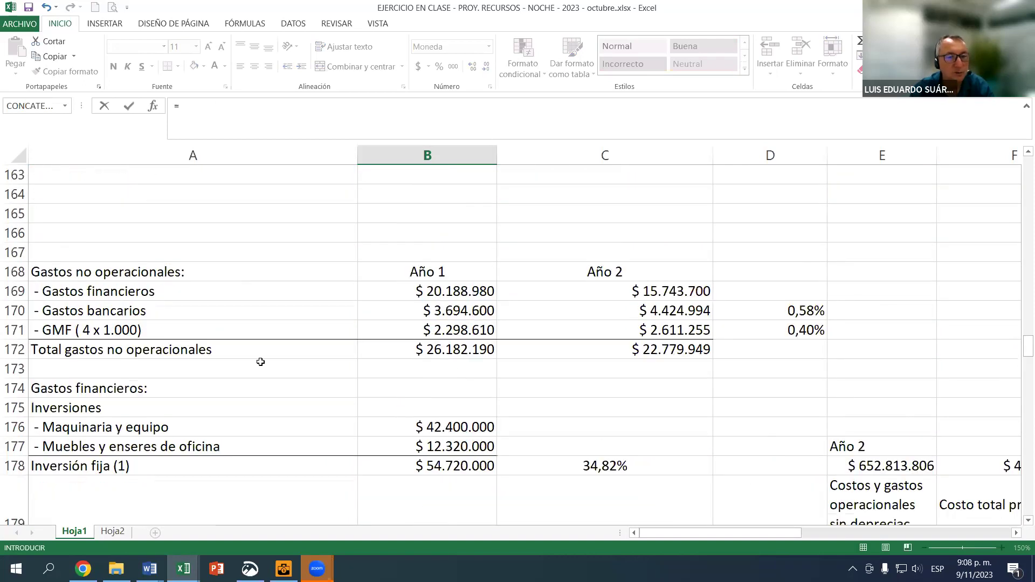
pyautogui.click(456, 313)
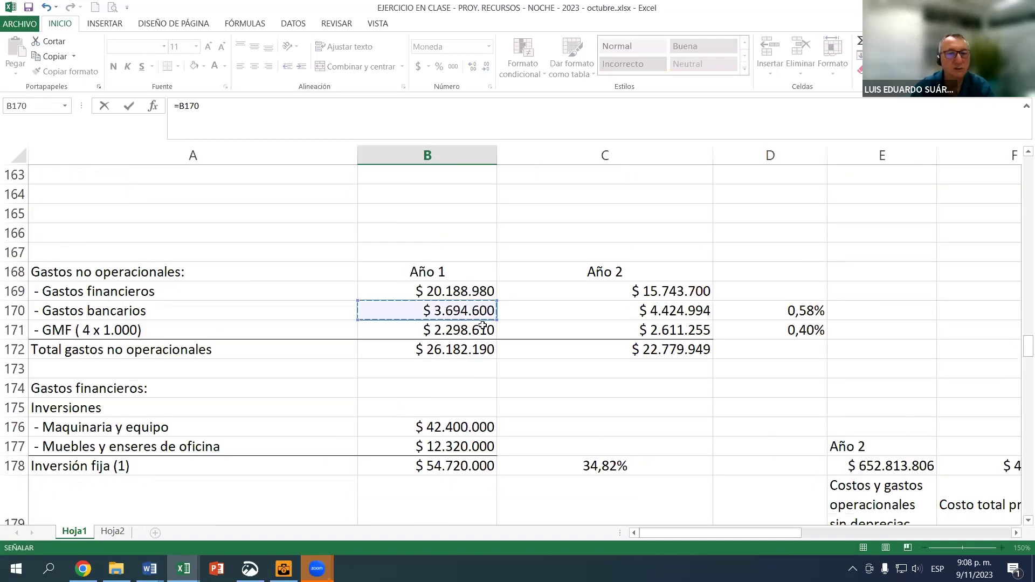
pyautogui.write('+')
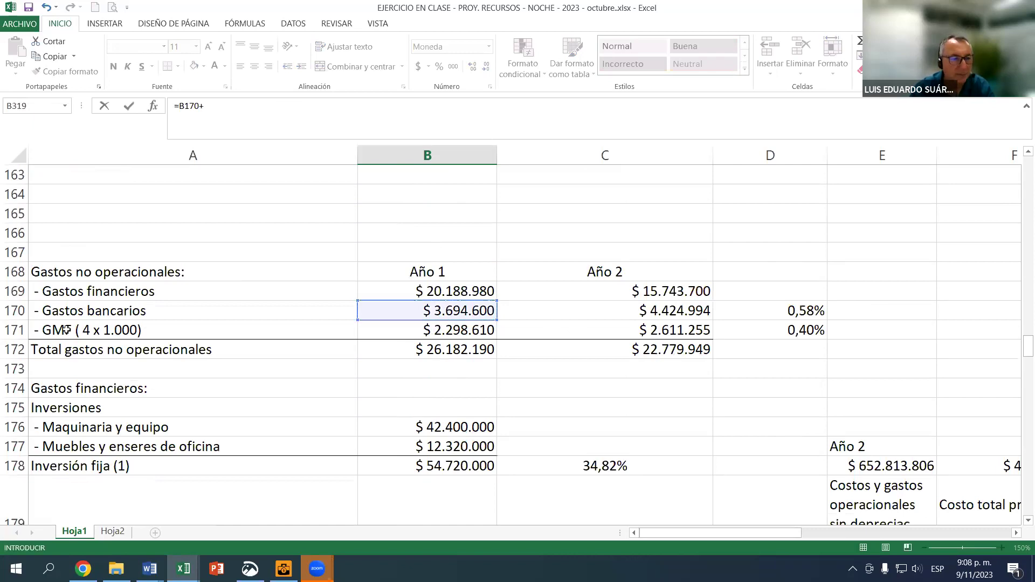
pyautogui.click(452, 331)
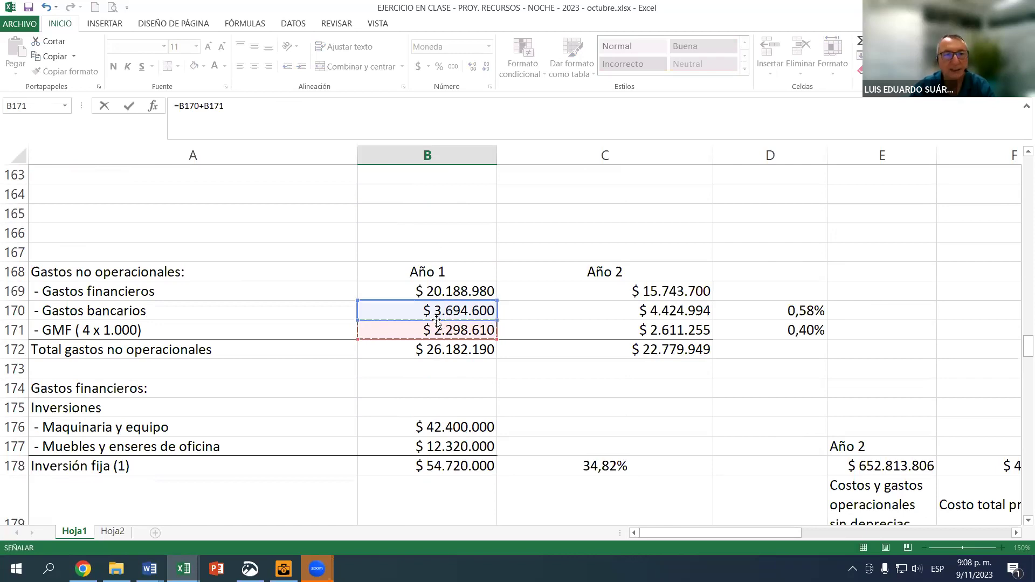
pyautogui.press('Return')
# Copy the "Pago gastos bancarios y GMF" formula from B319 to AÑO 2 in C319.
pyautogui.scroll(-2, 440, 387)
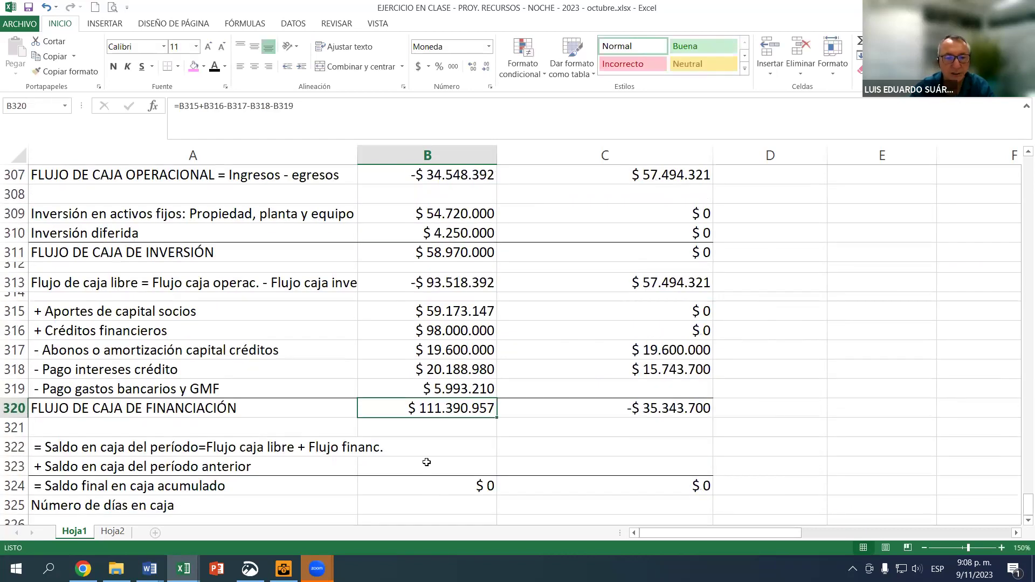
pyautogui.click(440, 387)
pyautogui.moveTo(497, 398); pyautogui.dragTo(652, 398)
# Clear B320:C320 and re-enter "FLUJO DE CAJA DE FINANCIACIÓN" as =B315+B316-B317-B318-B319 in B320, copied to C320.
pyautogui.moveTo(476, 408); pyautogui.dragTo(550, 411)
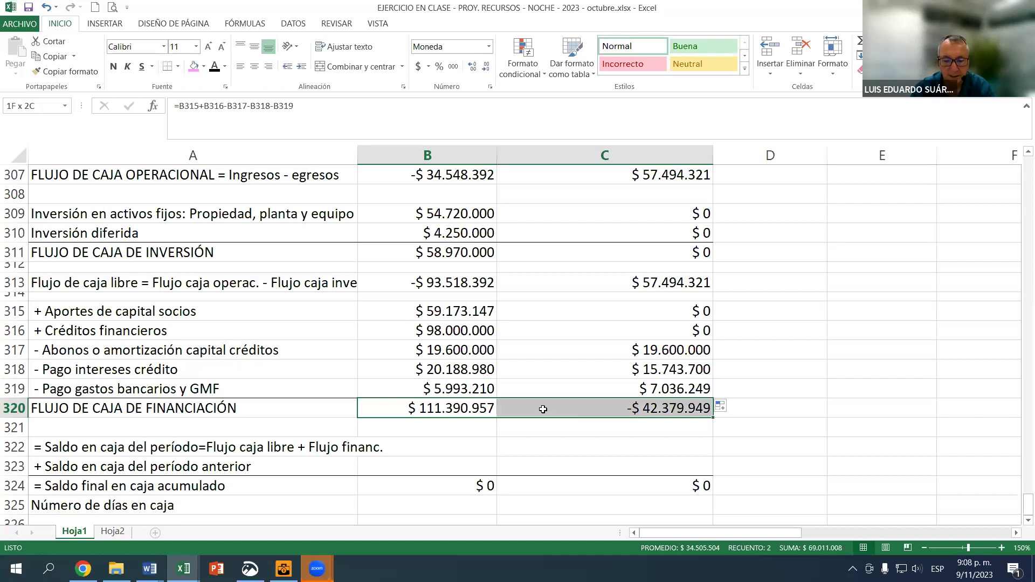
pyautogui.press('Delete')
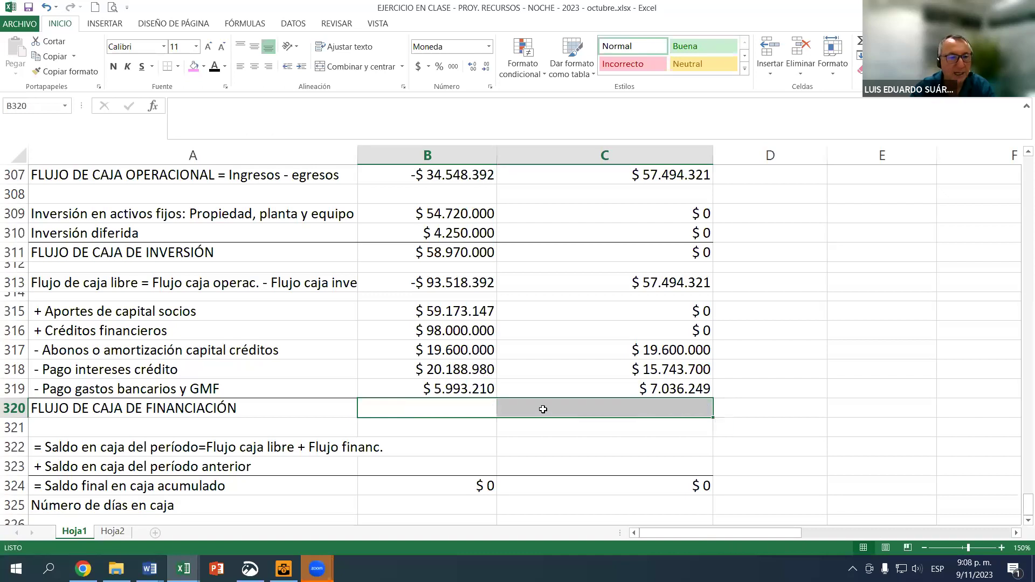
pyautogui.click(410, 417)
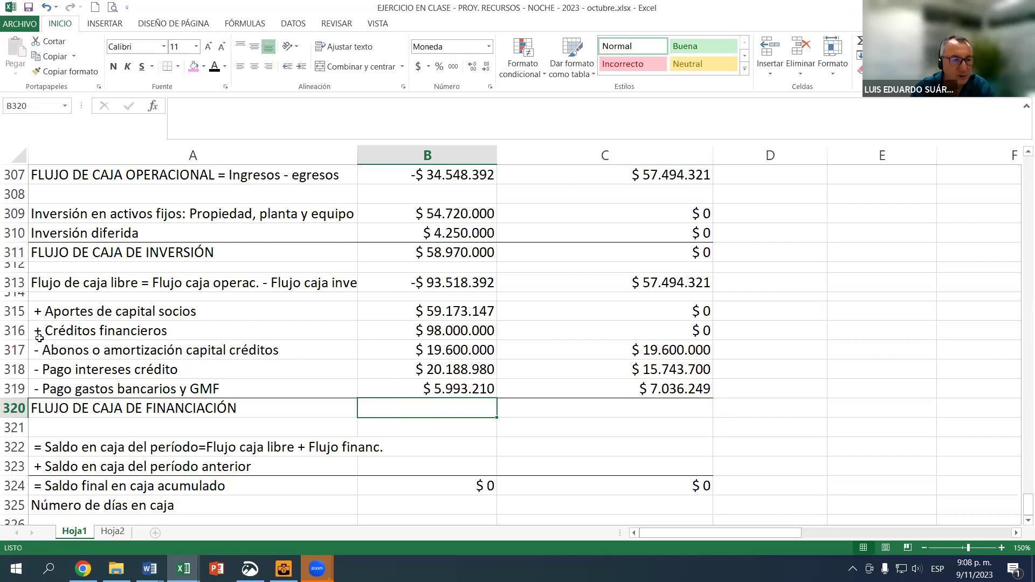
pyautogui.write('=')
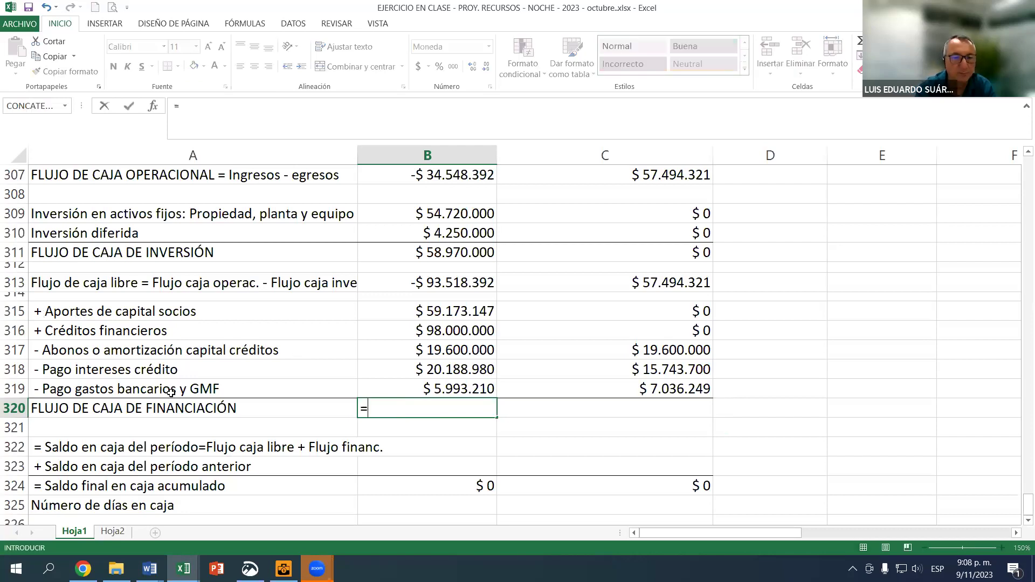
pyautogui.click(405, 312)
pyautogui.write('+')
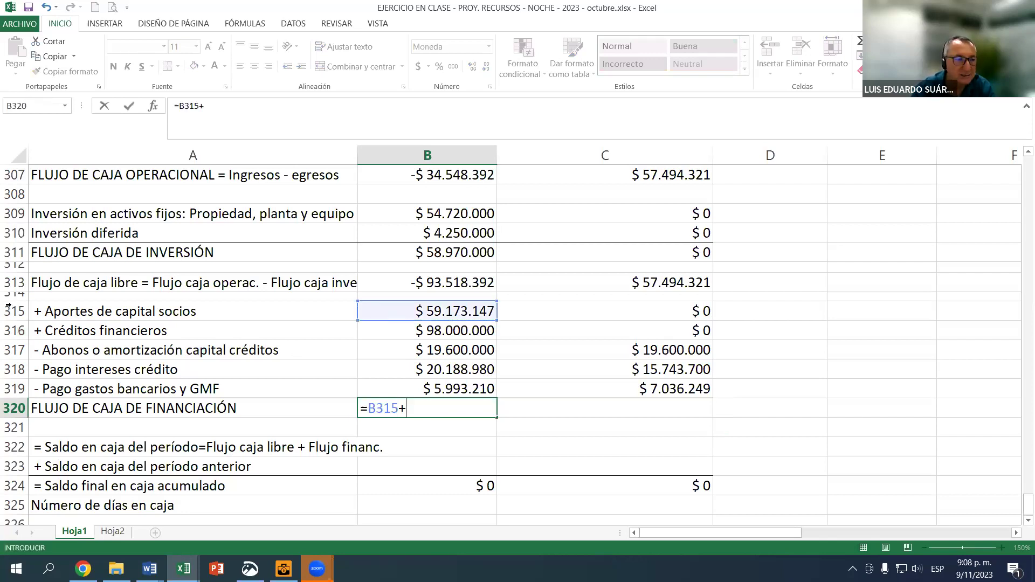
pyautogui.click(435, 330)
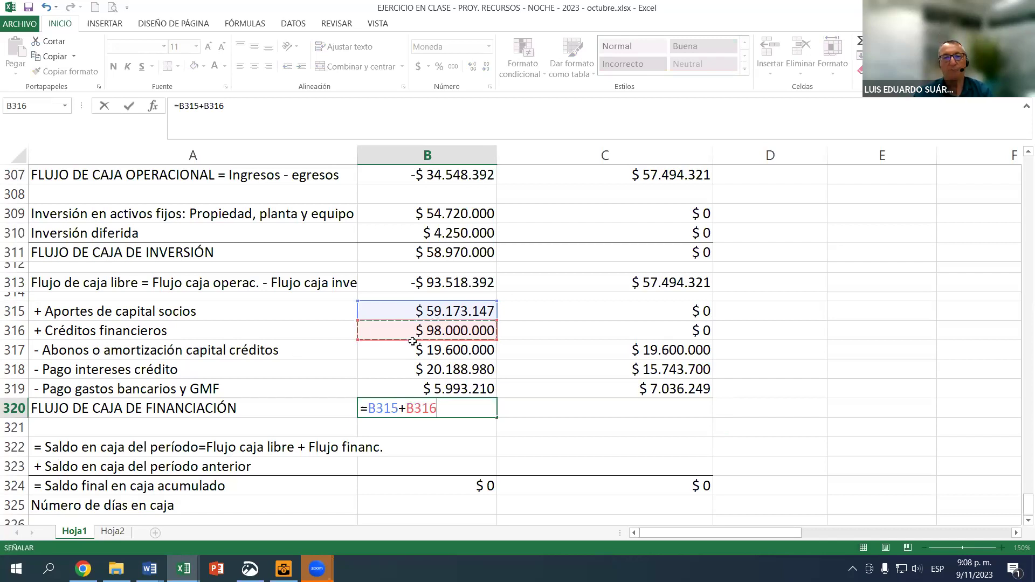
pyautogui.write('-')
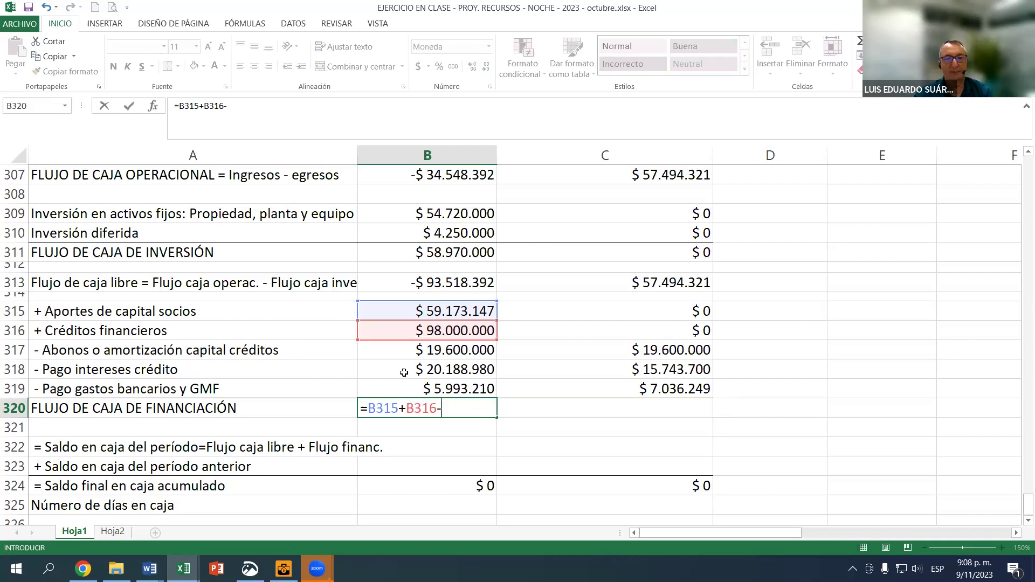
pyautogui.click(437, 356)
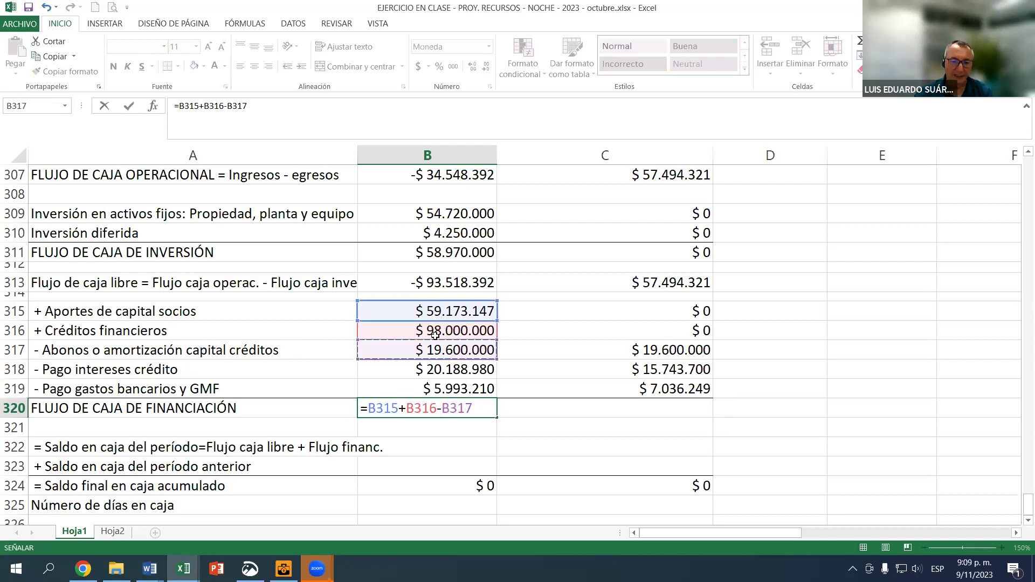
pyautogui.write('-')
pyautogui.click(433, 373)
pyautogui.write('-')
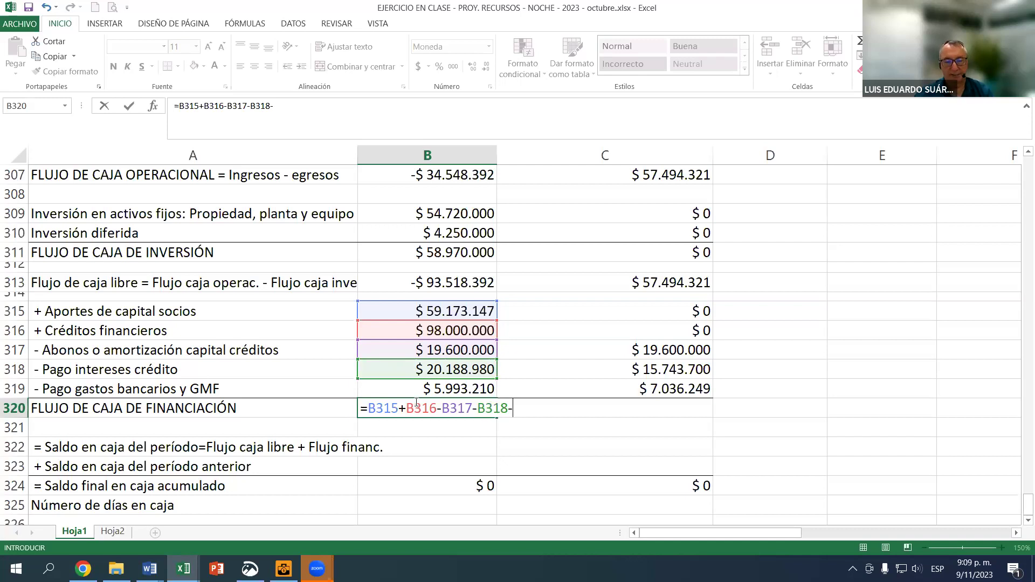
pyautogui.click(440, 390)
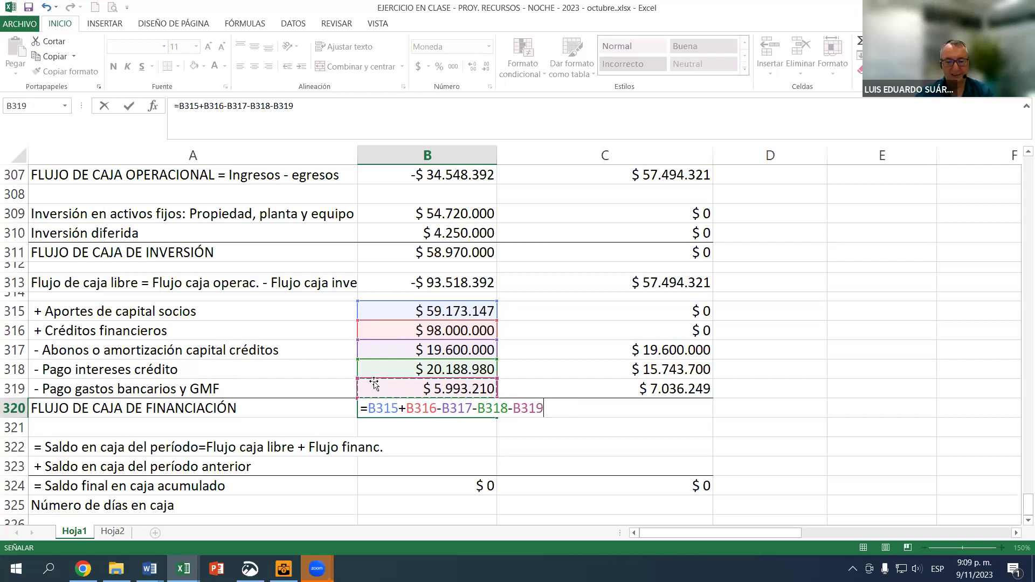
pyautogui.press('Return')
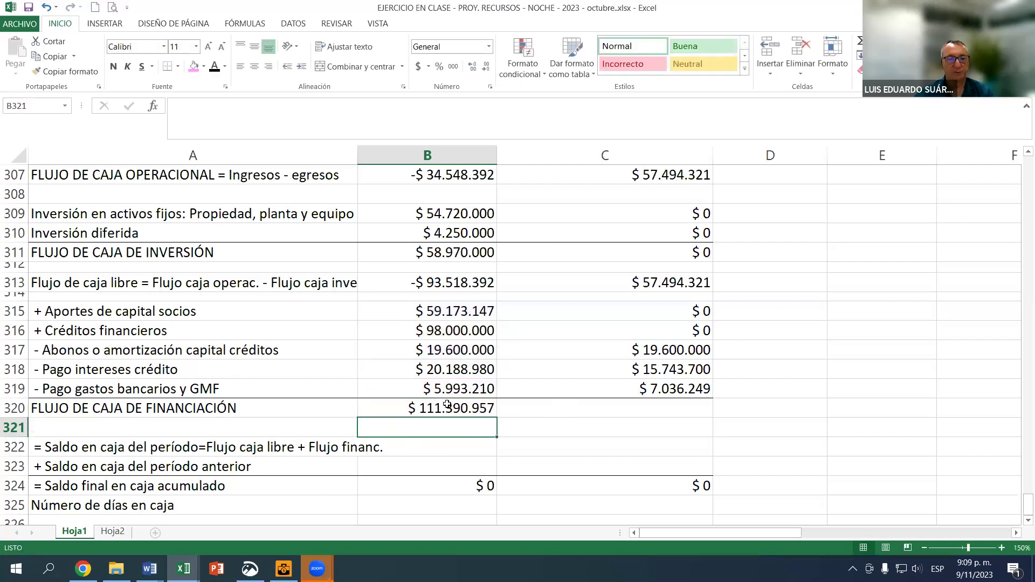
pyautogui.click(443, 408)
pyautogui.moveTo(496, 418); pyautogui.dragTo(648, 420)
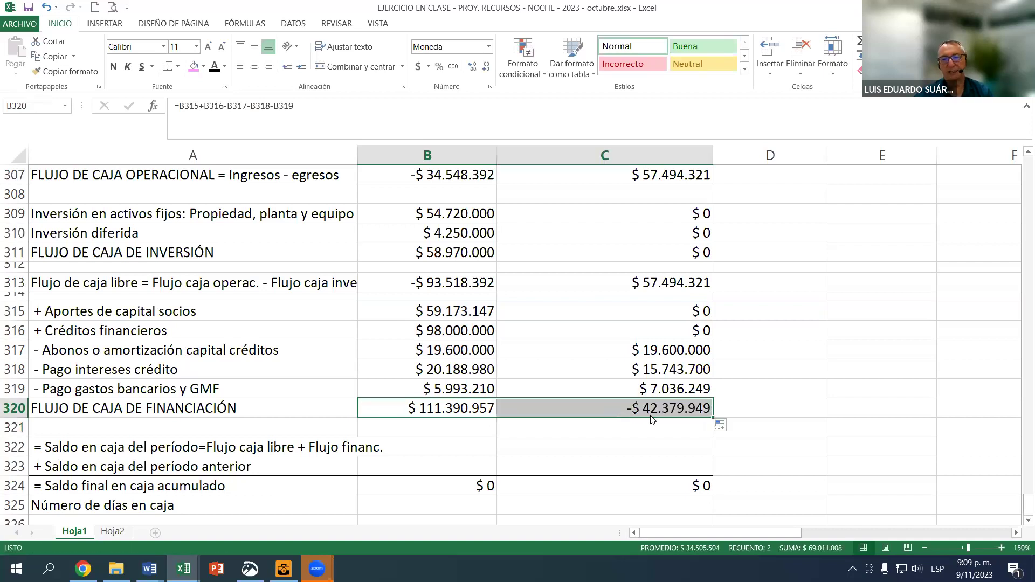
# Review the AÑO 2 financing entries in C315:C319 behind the financing cash flow, comparing with the AÑO 1 "Créditos financieros" in B316.
pyautogui.moveTo(641, 352); pyautogui.dragTo(644, 389)
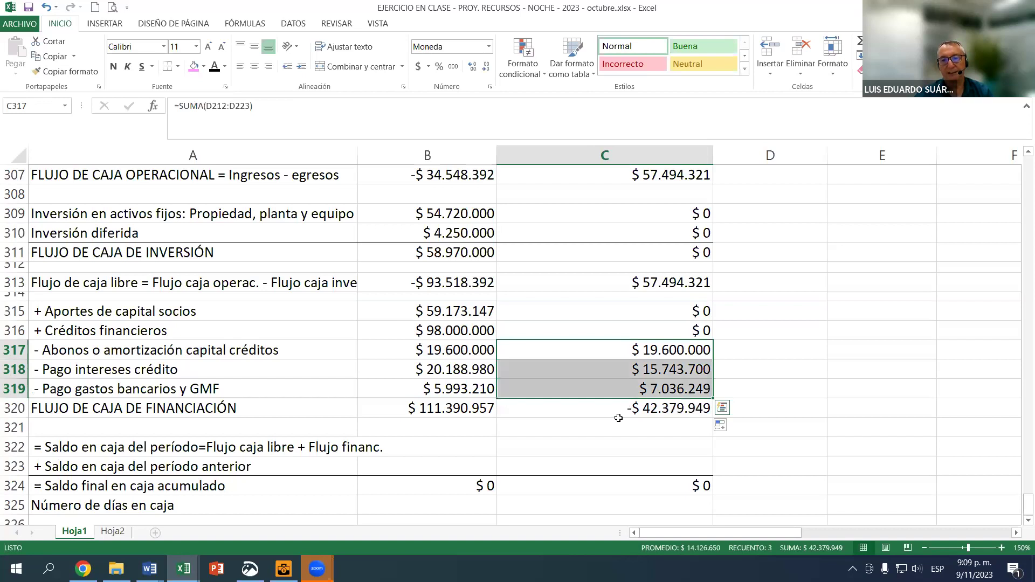
pyautogui.click(647, 312)
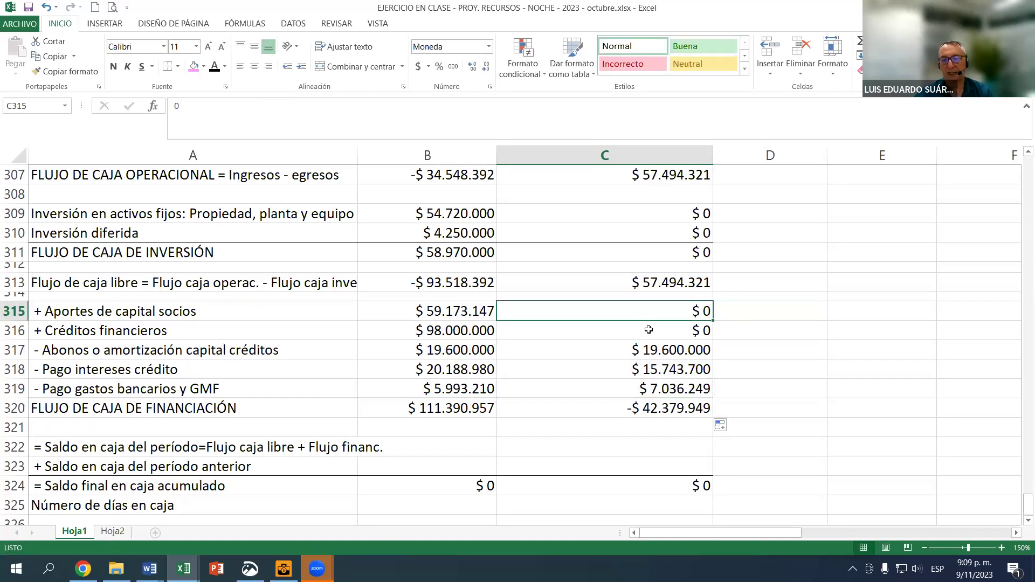
pyautogui.click(644, 337)
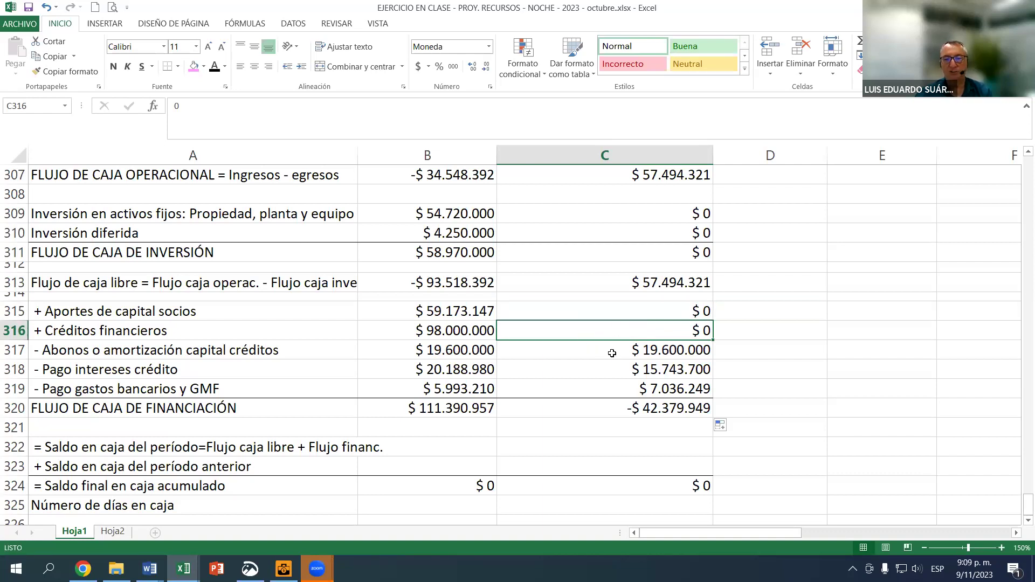
pyautogui.click(647, 351)
pyautogui.click(430, 331)
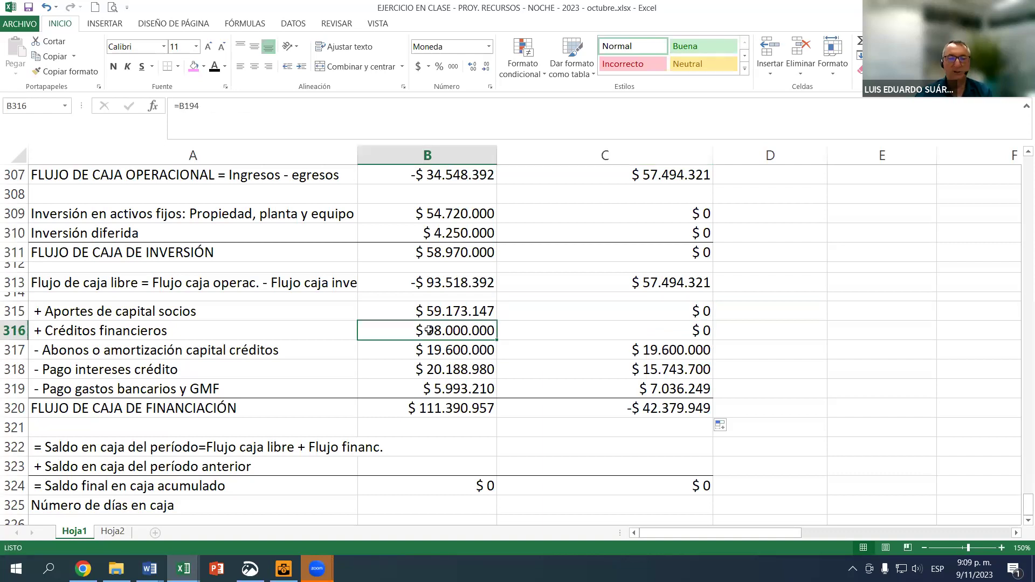
pyautogui.click(654, 351)
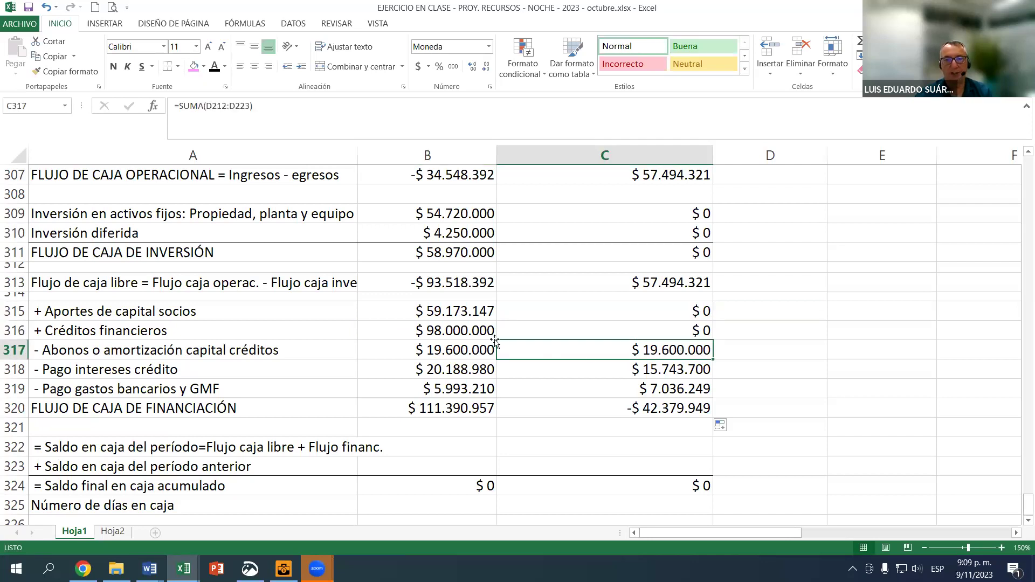
pyautogui.click(651, 371)
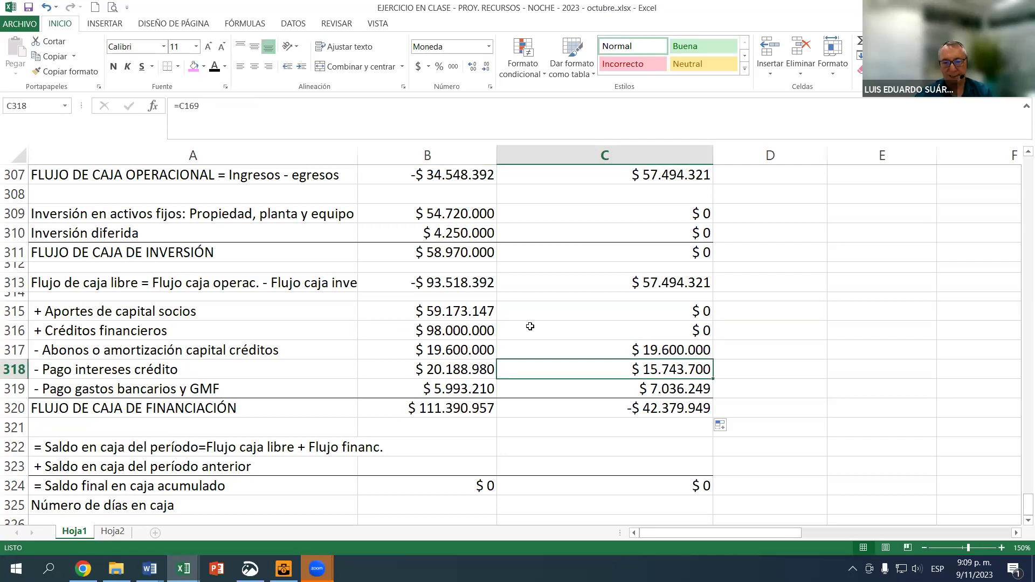
pyautogui.click(611, 386)
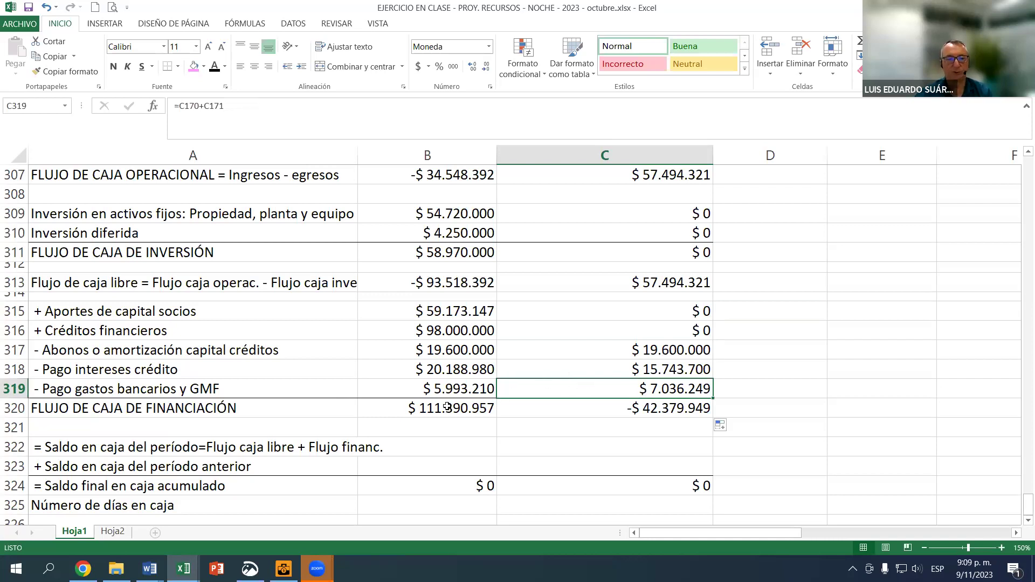
# Reduce the height of row 321 and set the AÑO 1 "Saldo en caja del período" in B322 to =B313+B320.
pyautogui.scroll(-1, 418, 426)
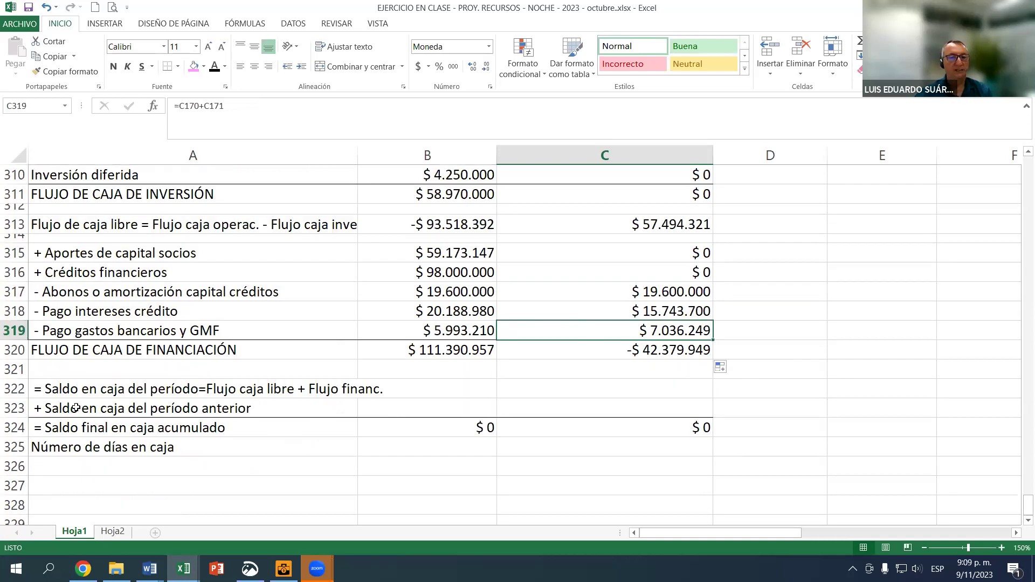
pyautogui.moveTo(24, 379); pyautogui.dragTo(24, 369)
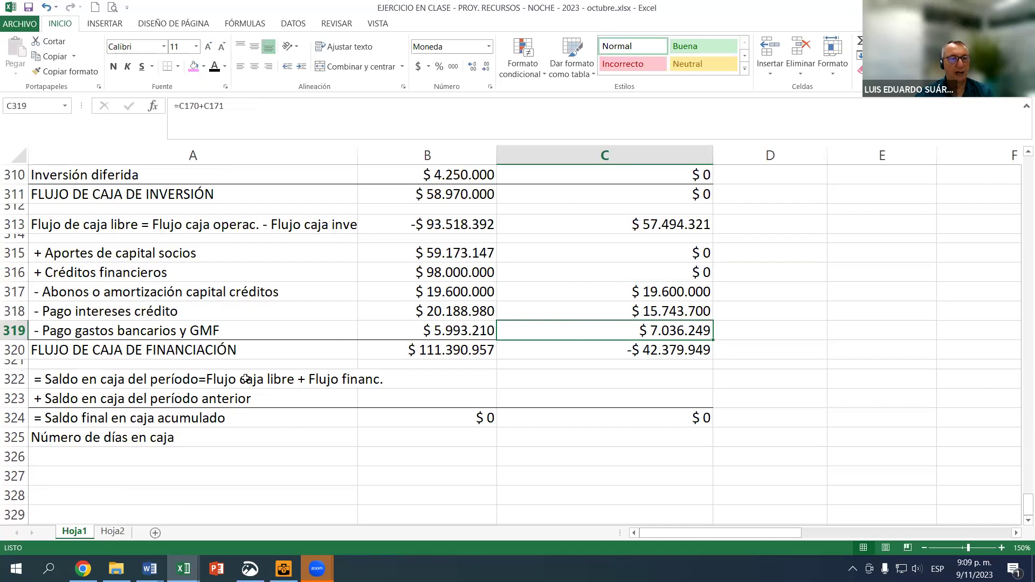
pyautogui.click(435, 381)
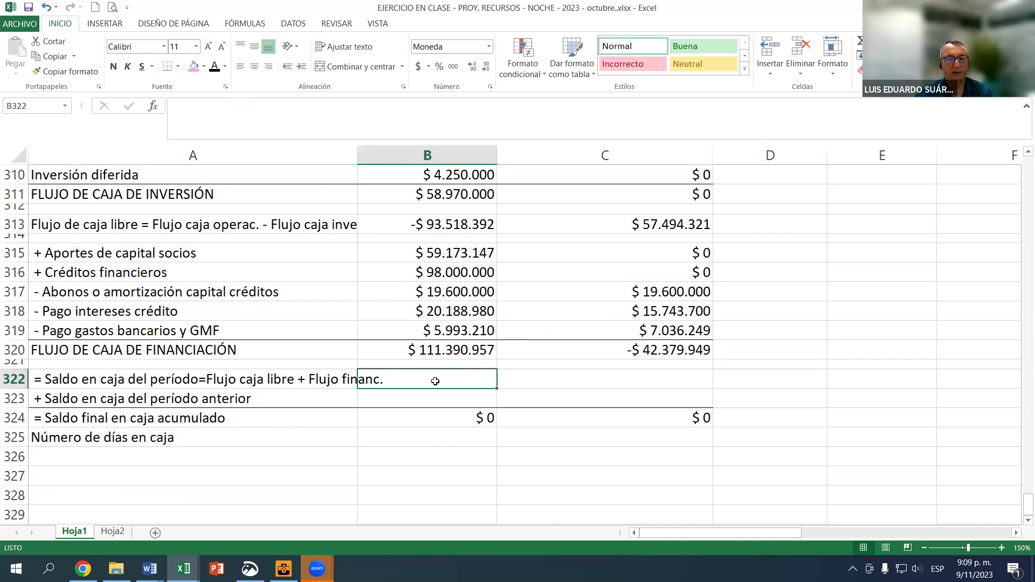
pyautogui.write('=')
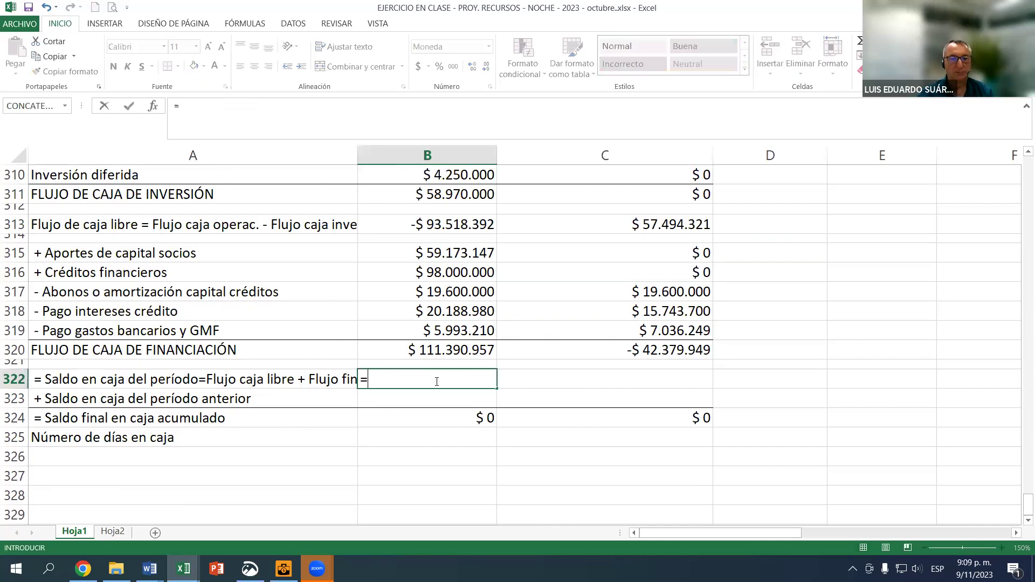
pyautogui.click(415, 222)
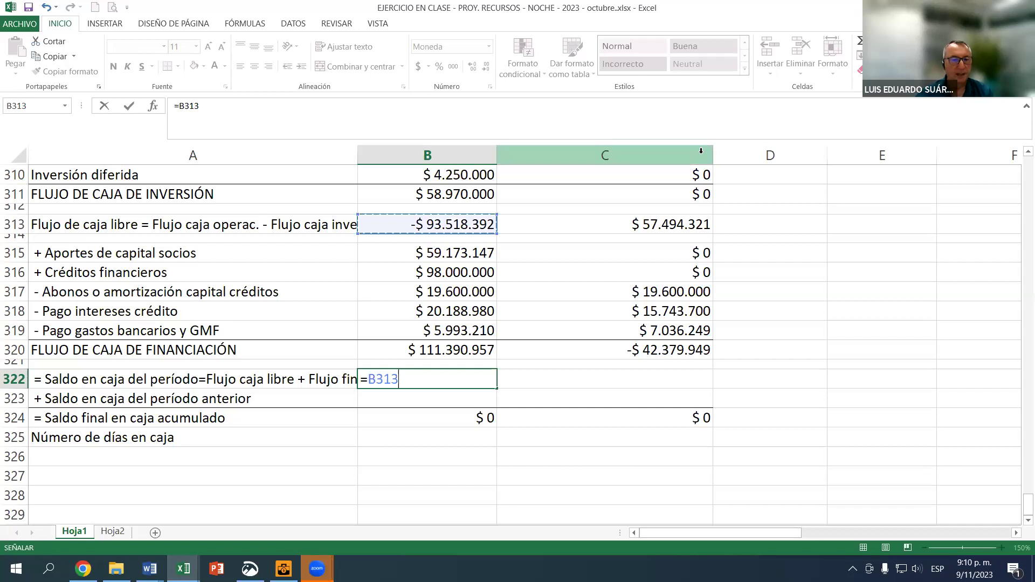
pyautogui.write('+')
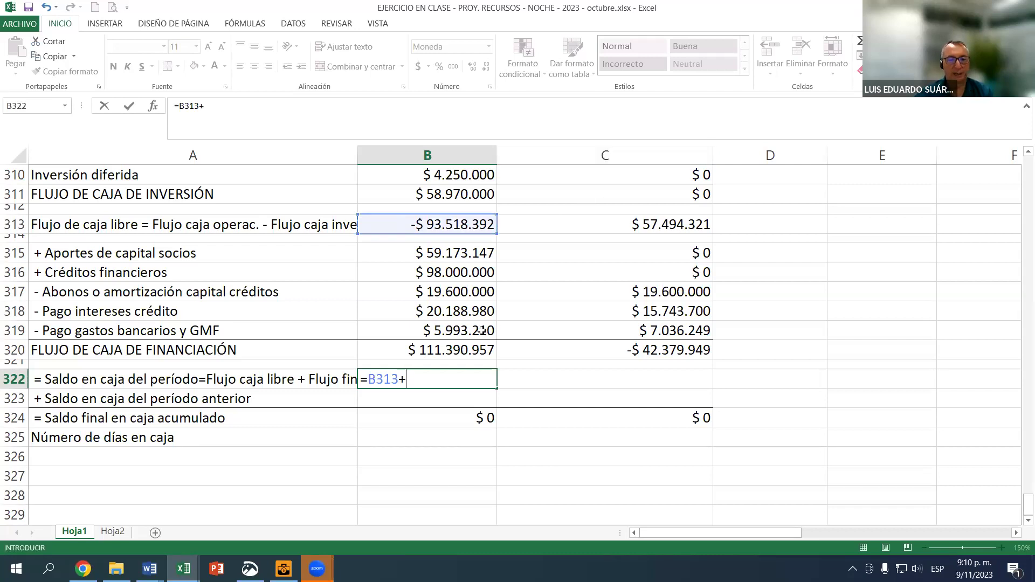
pyautogui.click(454, 348)
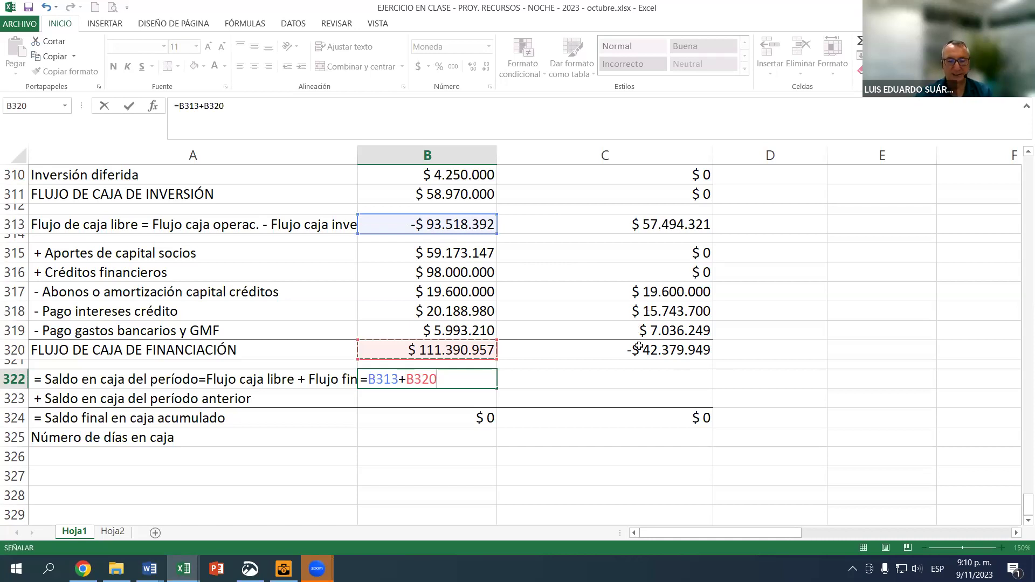
pyautogui.press('Return')
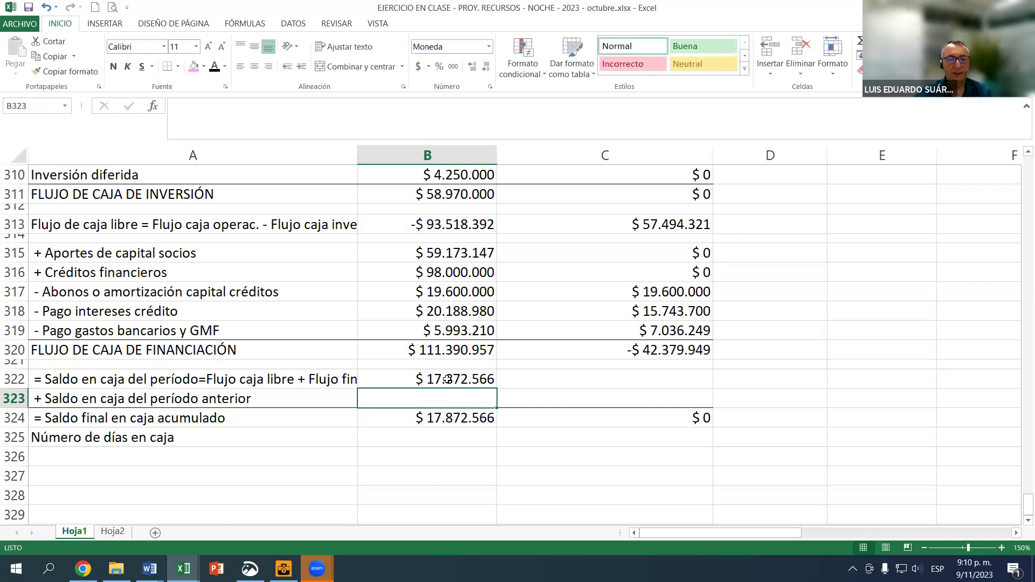
# Copy the "Saldo en caja del período" formula from B322 to AÑO 2 in C322 and check its references.
pyautogui.press('Up')
pyautogui.moveTo(498, 389); pyautogui.dragTo(628, 393)
pyautogui.scroll(1, 631, 385)
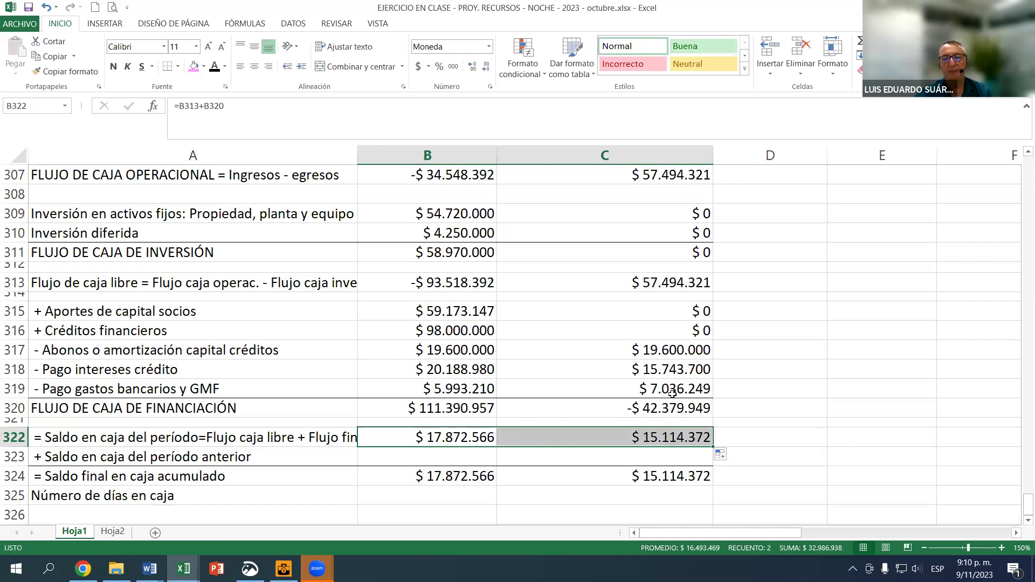
pyautogui.scroll(-1, 650, 377)
pyautogui.click(652, 378)
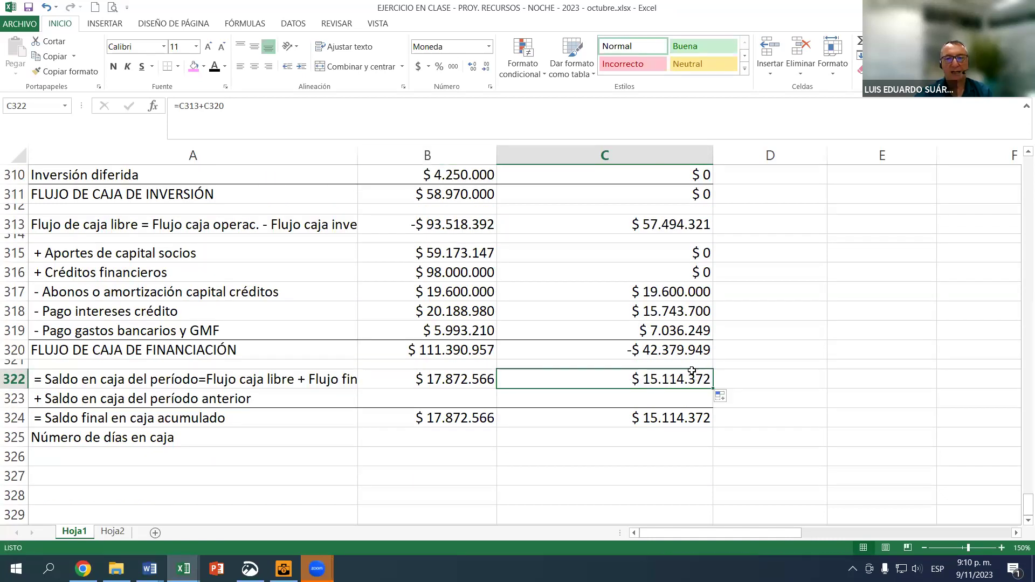
pyautogui.doubleClick(629, 379)
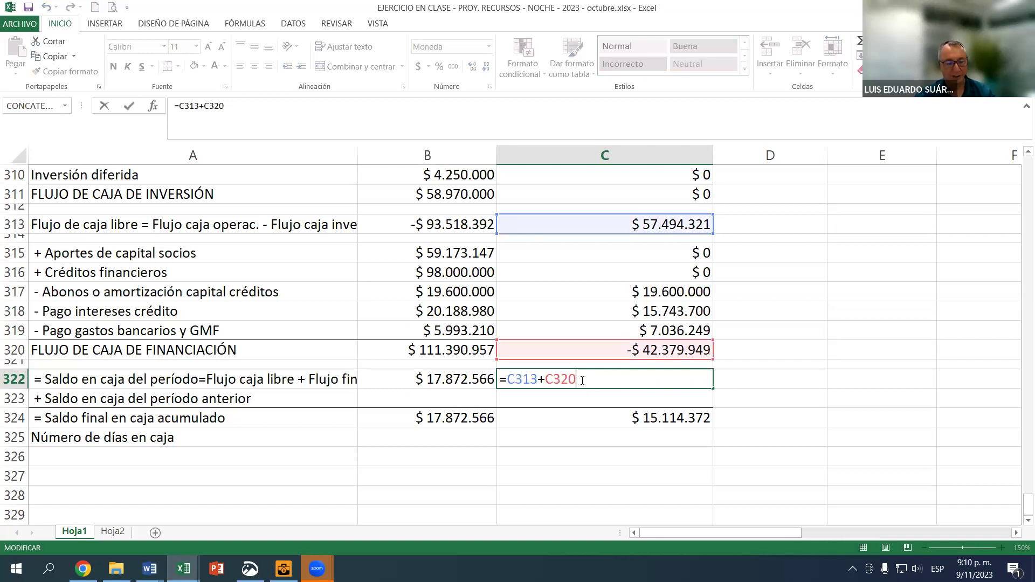
pyautogui.press('Return')
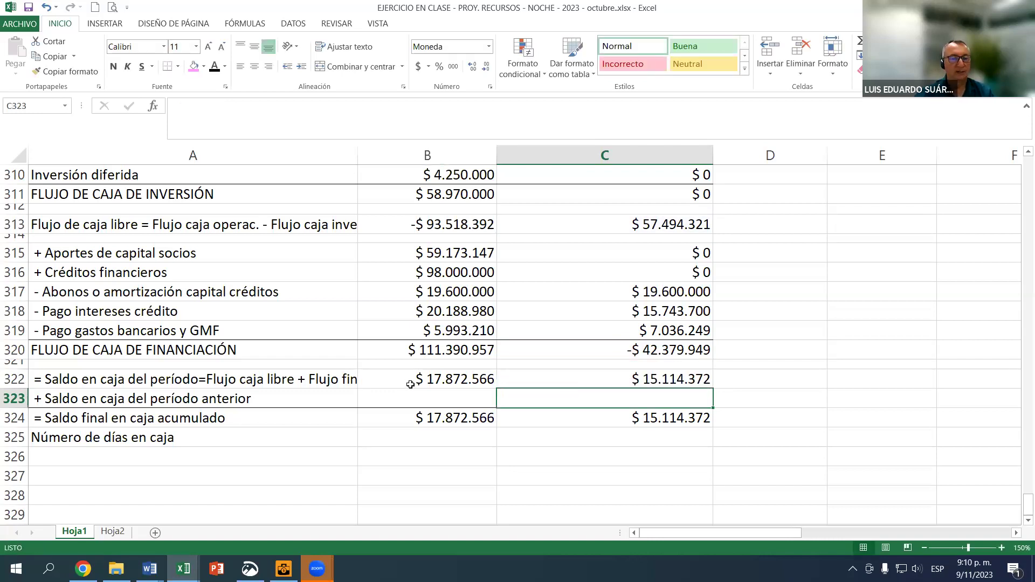
# Set "Saldo en caja del período anterior" to 0 for AÑO 1 in B323 and to =B324 for AÑO 2 in C323.
pyautogui.click(404, 395)
pyautogui.write('0')
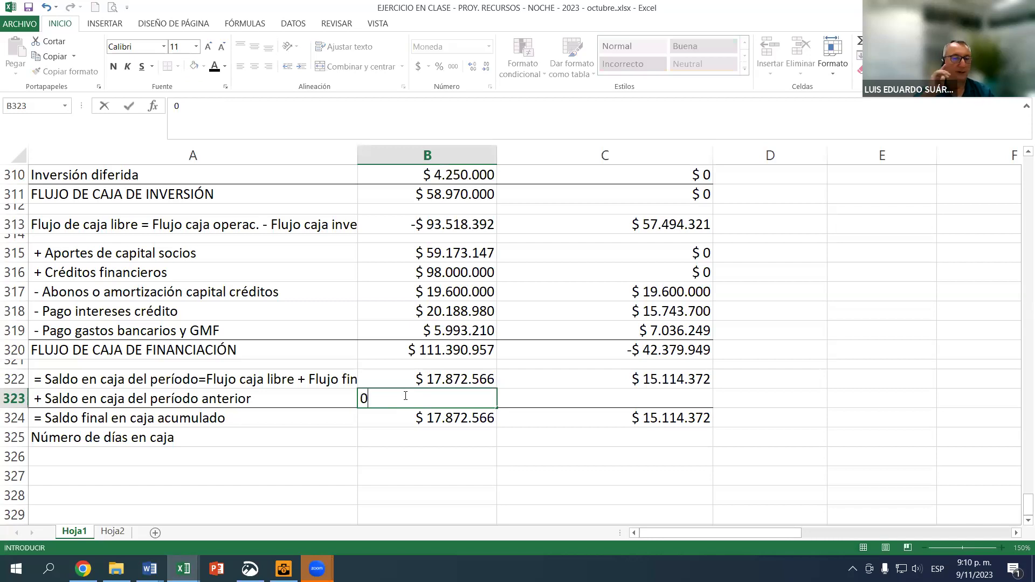
pyautogui.press('Return')
pyautogui.press('Up')
pyautogui.press('Right')
pyautogui.write('=')
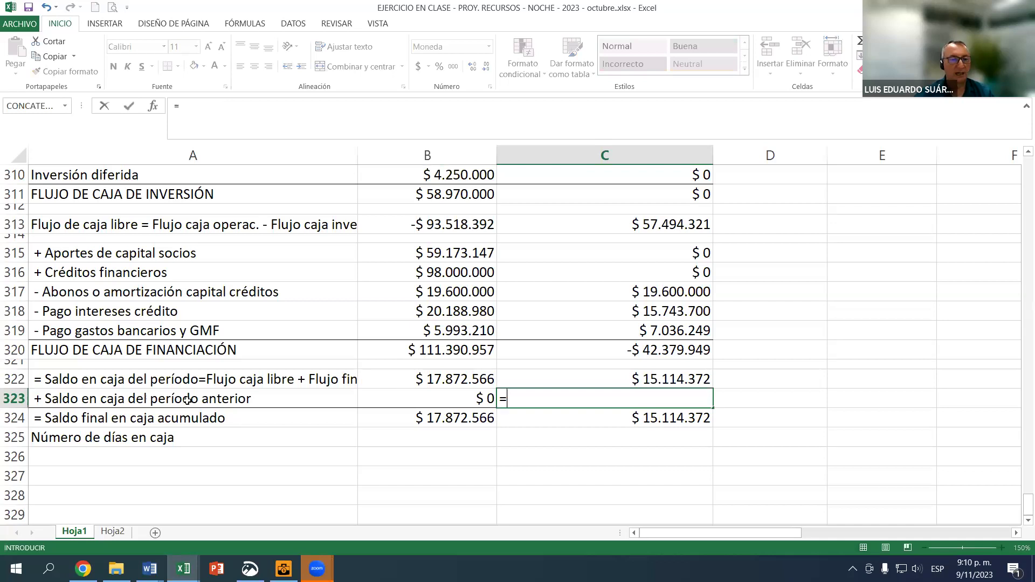
pyautogui.click(454, 422)
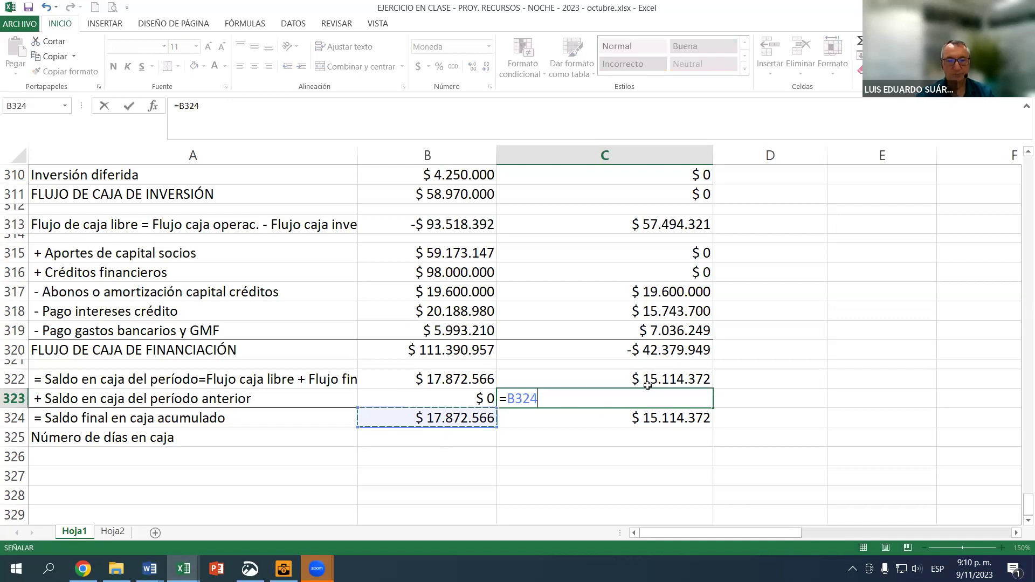
pyautogui.press('Return')
# Clear the "Saldo final en caja acumulado" formulas in B324:C324.
pyautogui.press('Left')
pyautogui.hotkey('shift', 'Right')
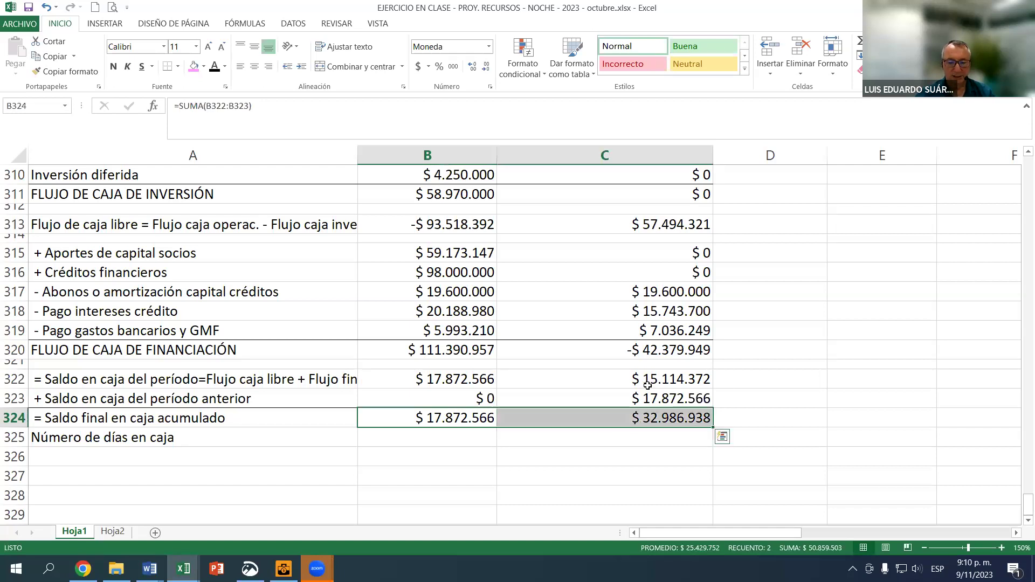
pyautogui.press('Delete')
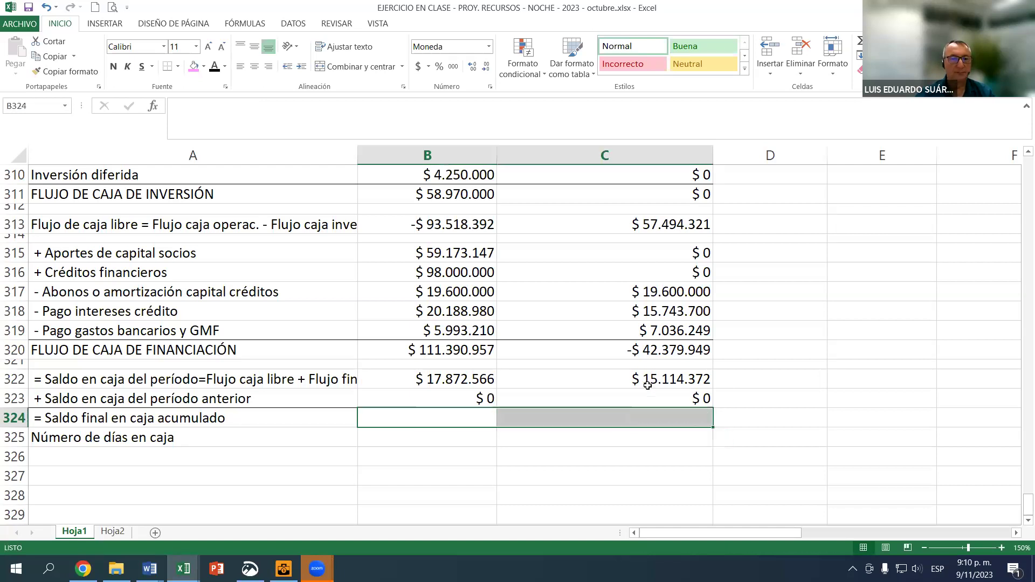
pyautogui.click(381, 413)
pyautogui.write('=')
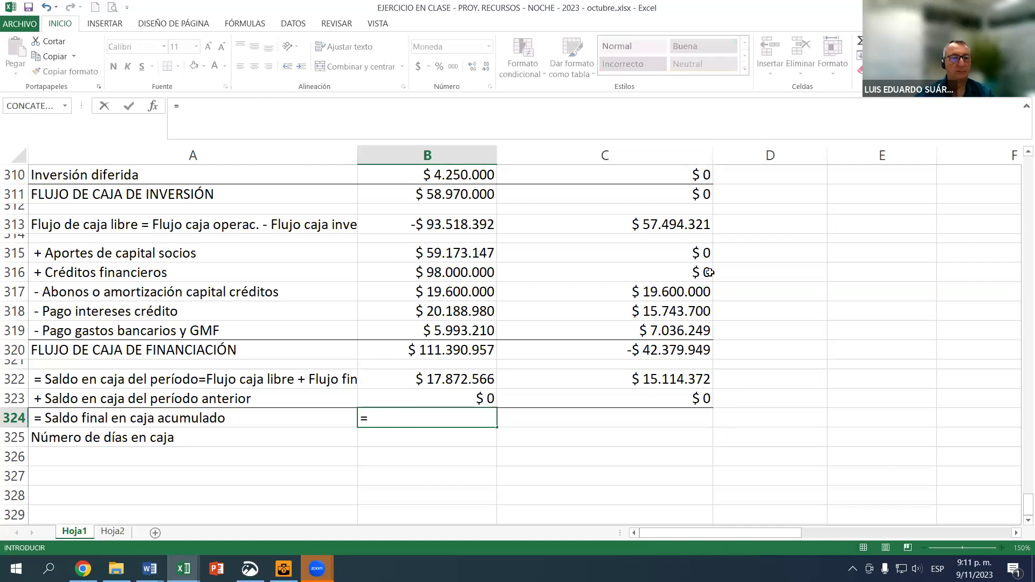
pyautogui.press('Escape')
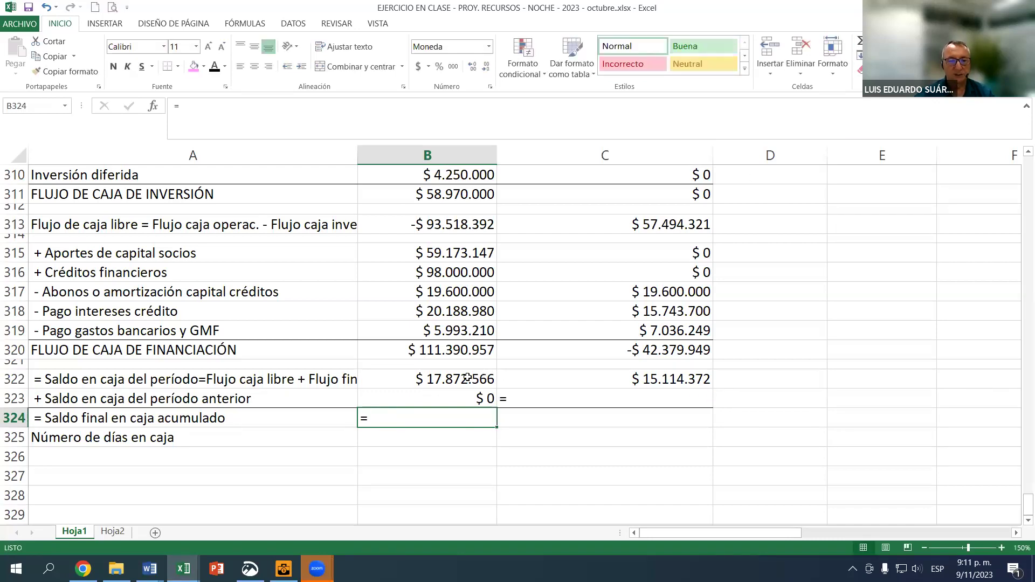
pyautogui.moveTo(466, 378); pyautogui.dragTo(466, 396)
pyautogui.click(485, 418)
pyautogui.click(512, 398)
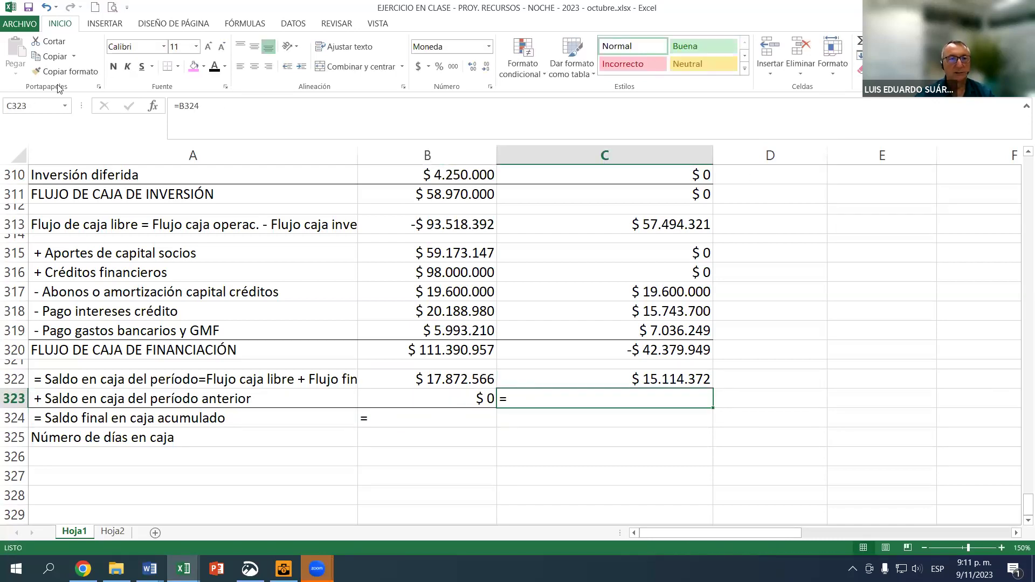
pyautogui.click(47, 7)
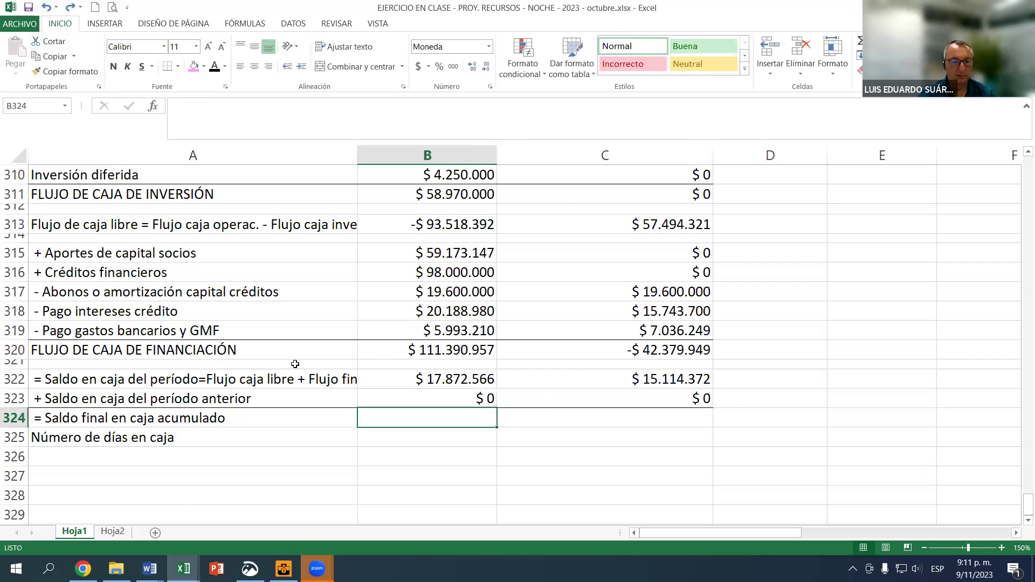
pyautogui.write('=')
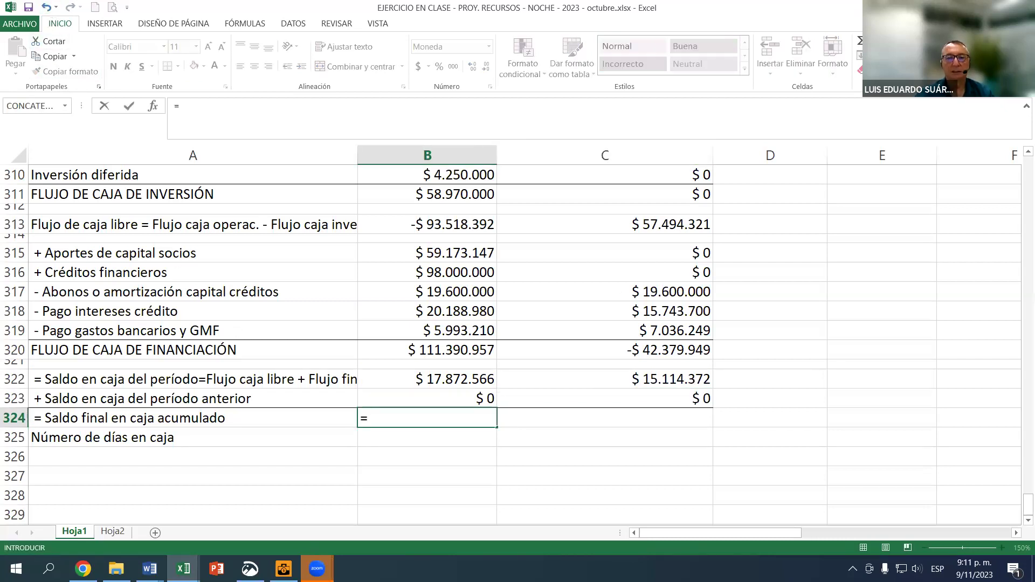
pyautogui.press('Escape')
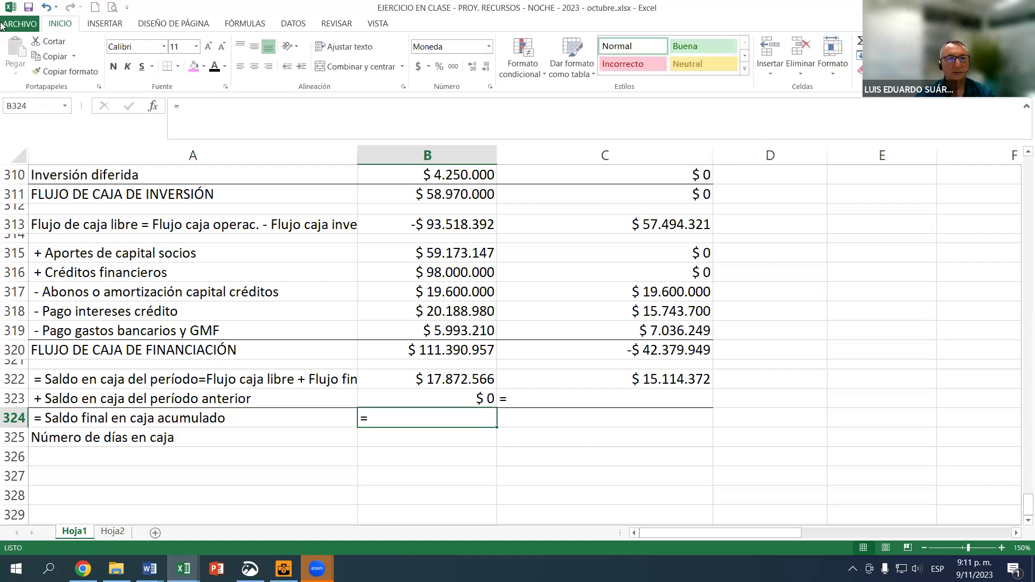
pyautogui.click(47, 8)
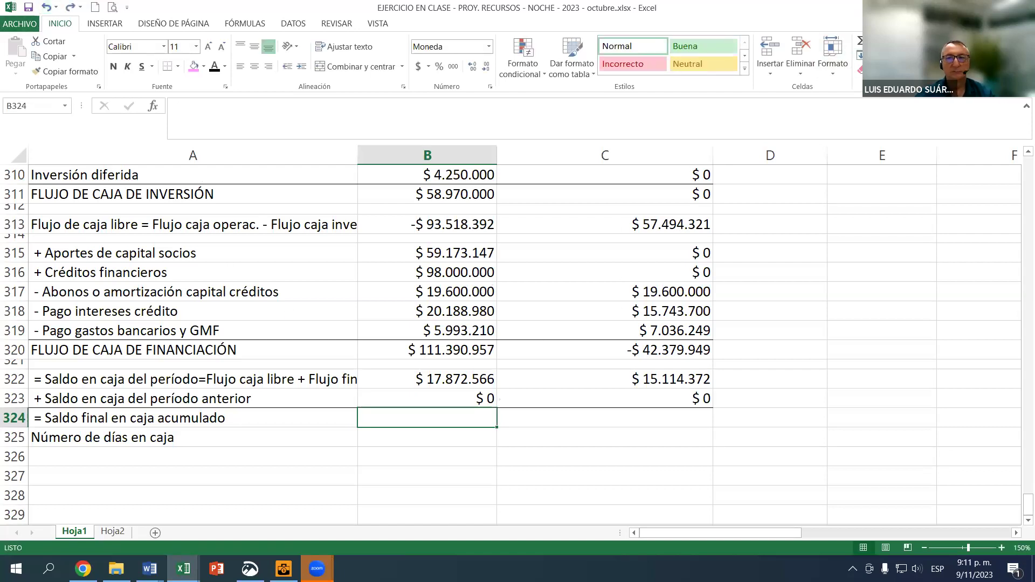
# Enter "Saldo final en caja acumulado" as =SUMA(B322:B323) in B324, copy it to C324, and check both years.
pyautogui.click(860, 41)
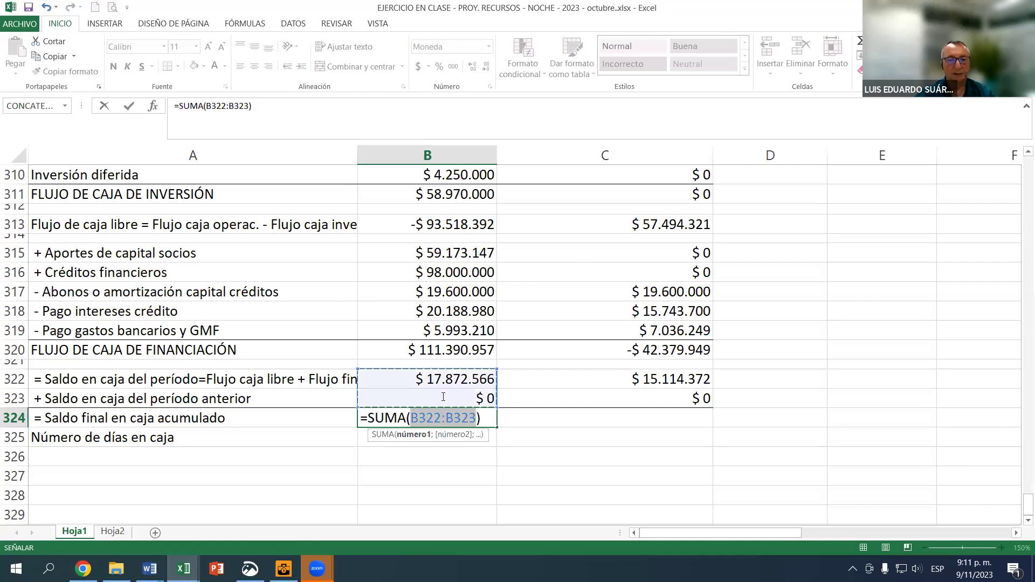
pyautogui.press('Return')
pyautogui.press('Up')
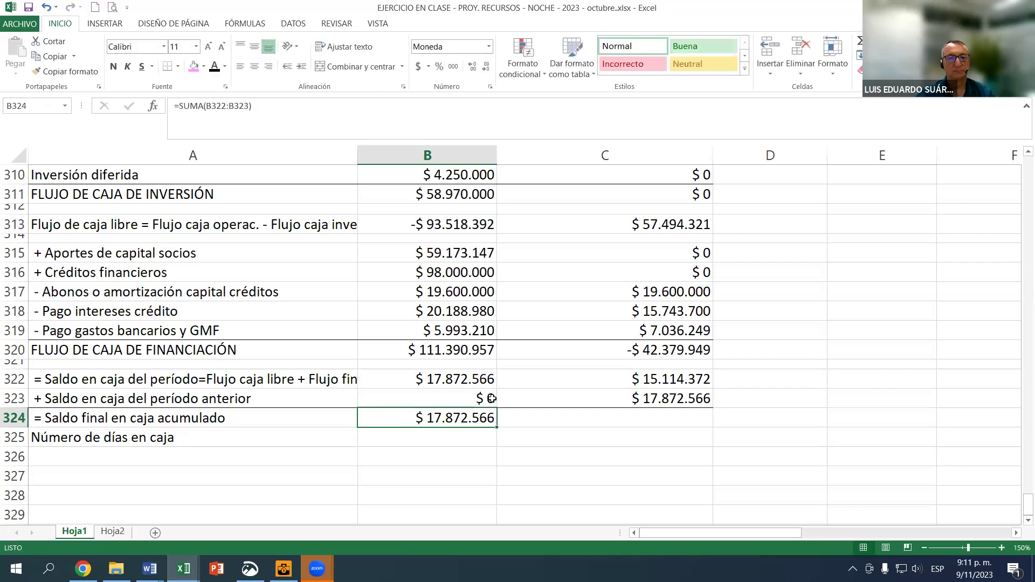
pyautogui.click(463, 379)
pyautogui.click(477, 419)
pyautogui.moveTo(499, 430); pyautogui.dragTo(667, 409)
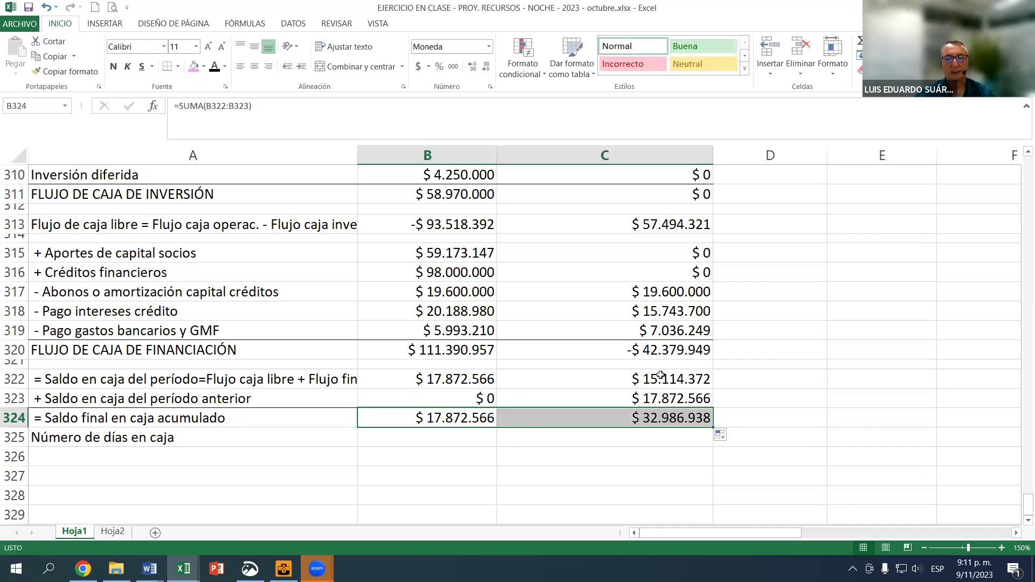
pyautogui.click(659, 420)
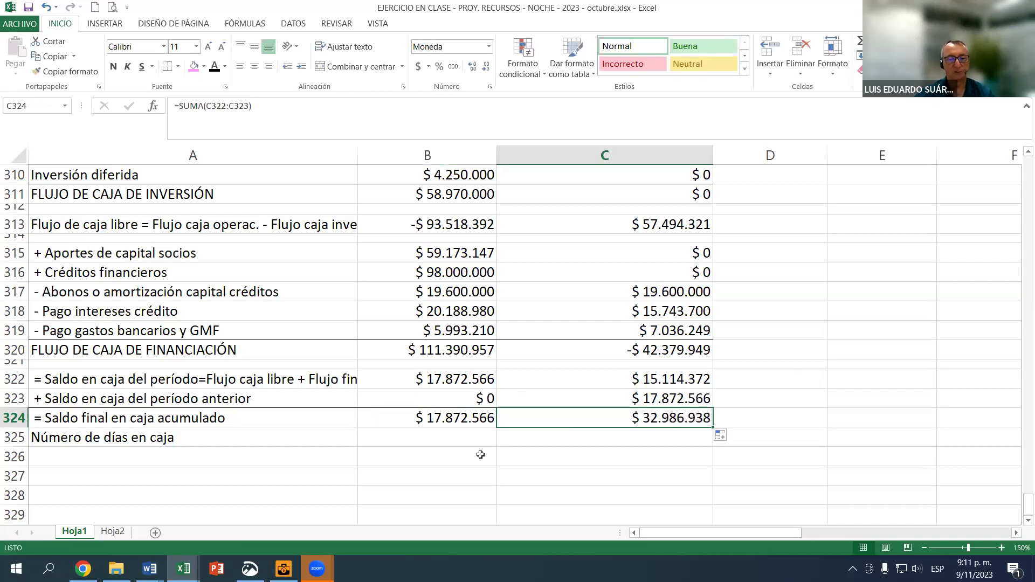
pyautogui.click(453, 419)
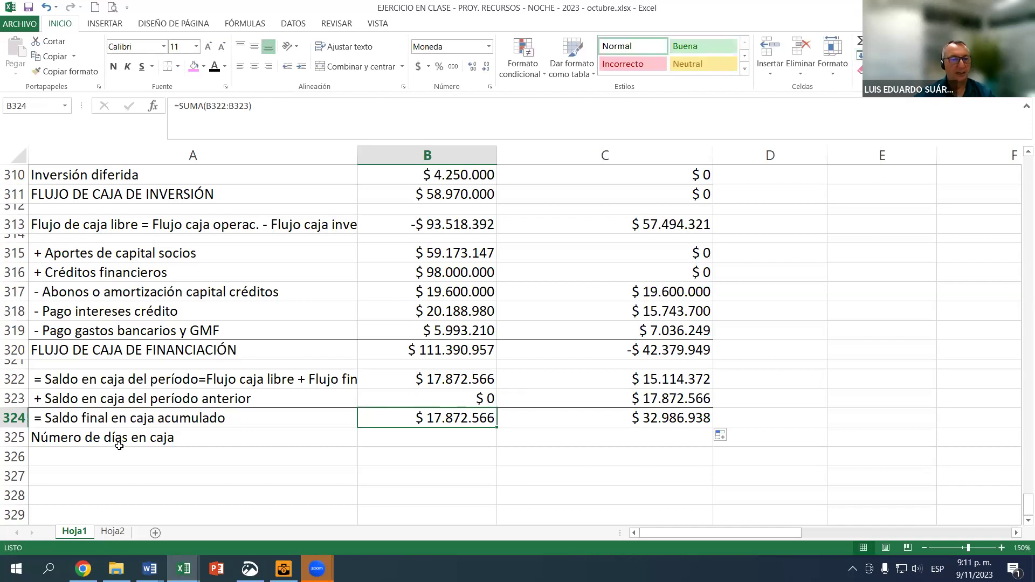
# Enter "Número de días en caja" for AÑO 1 in B325 as =B324/(B305*$E$271).
pyautogui.click(438, 436)
pyautogui.write('=')
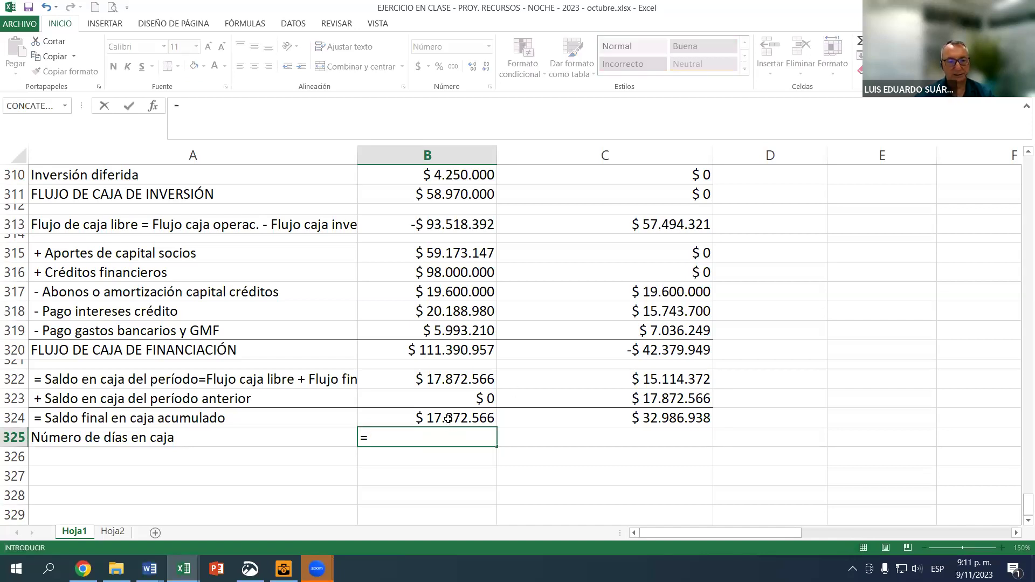
pyautogui.click(447, 420)
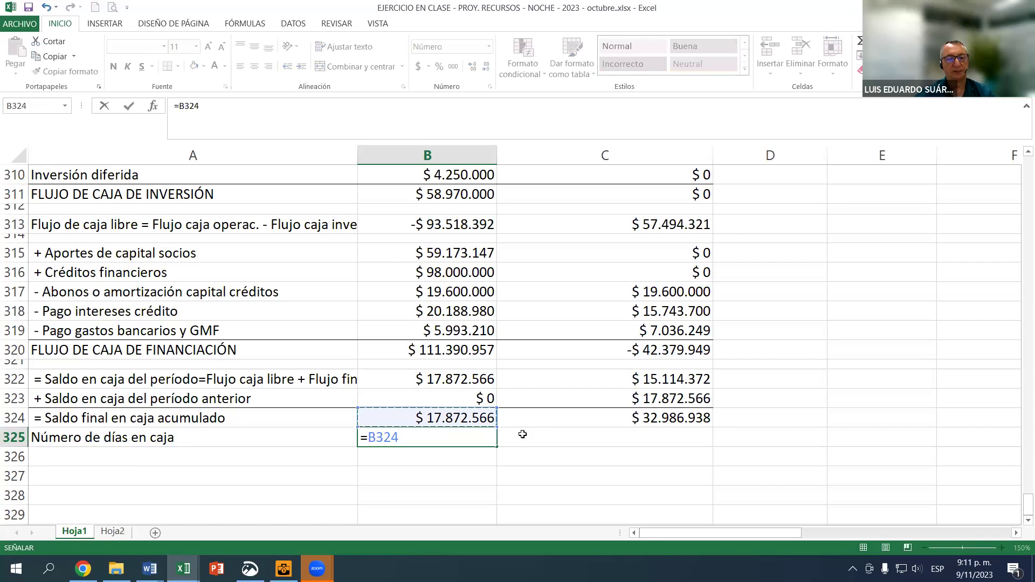
pyautogui.write('/')
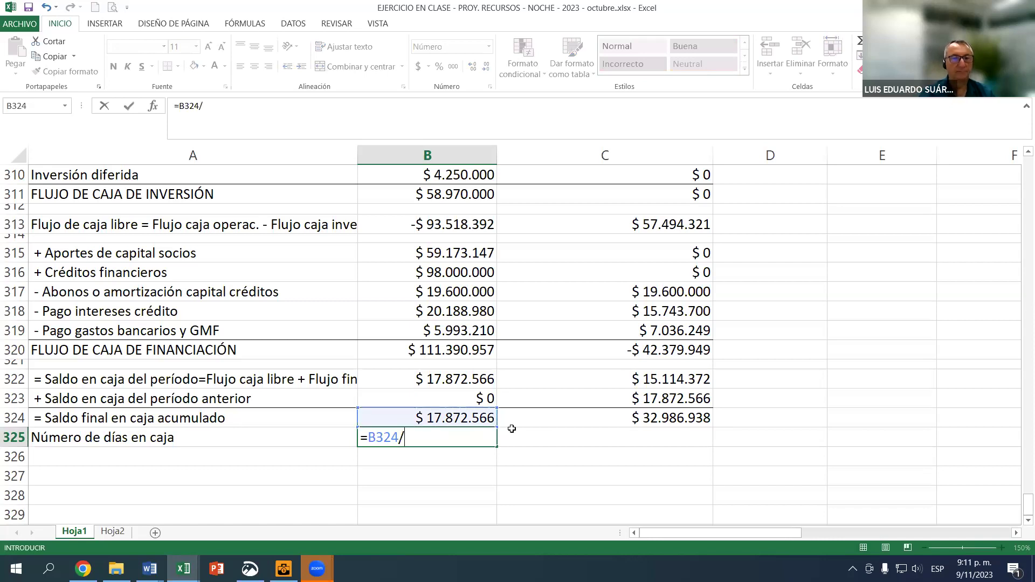
pyautogui.write('(')
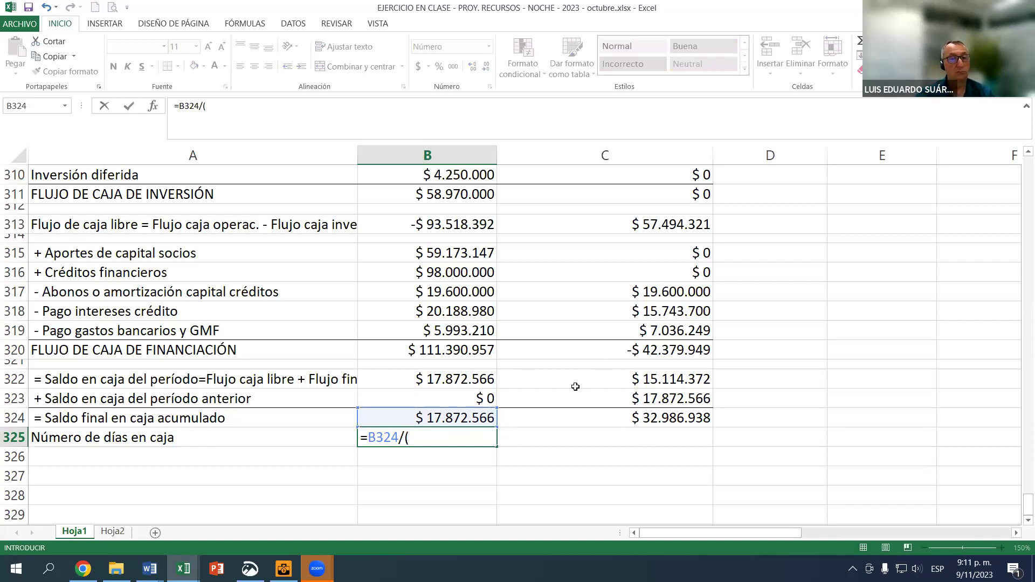
pyautogui.scroll(4, 575, 386)
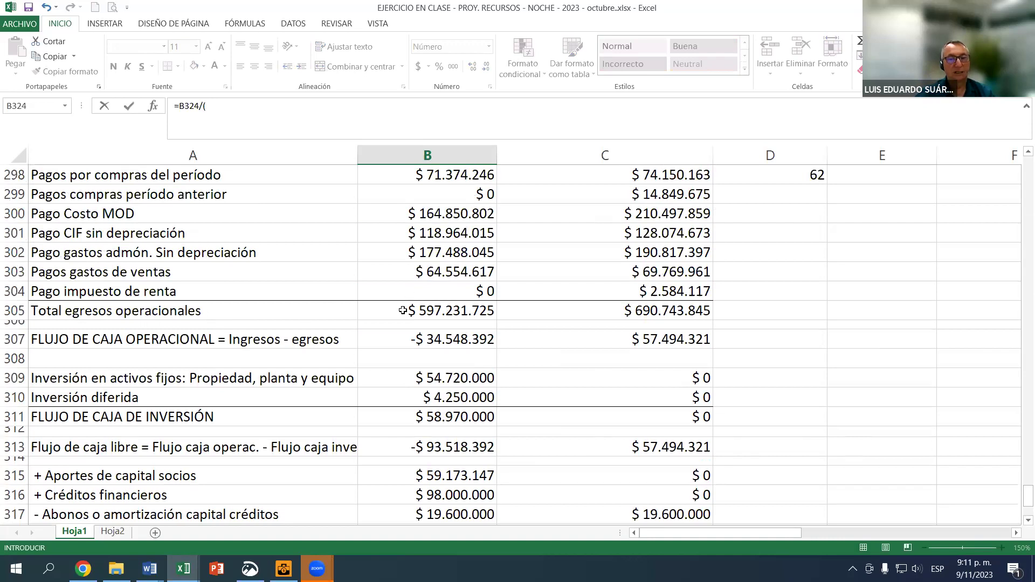
pyautogui.scroll(1, 420, 302)
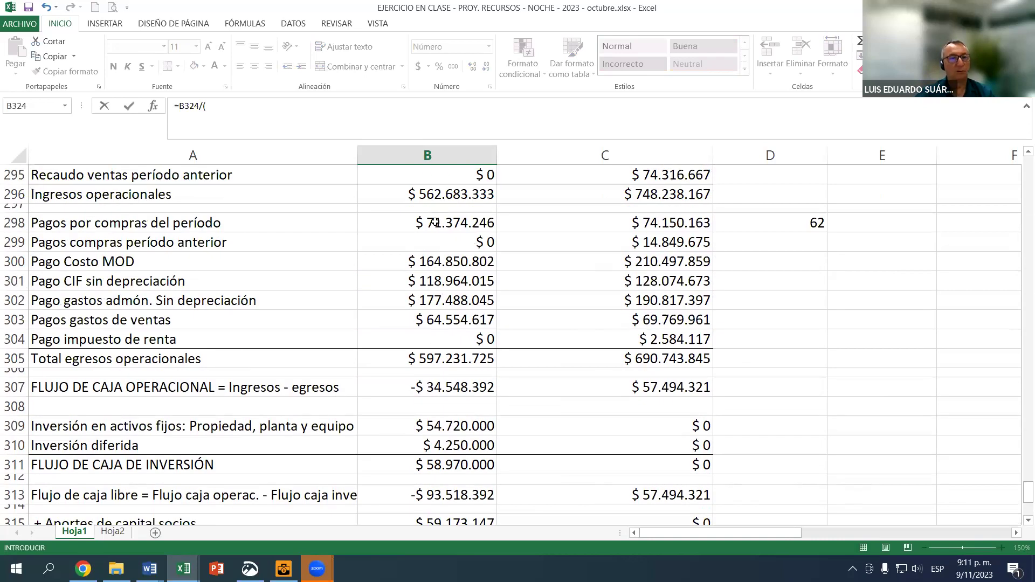
pyautogui.click(437, 359)
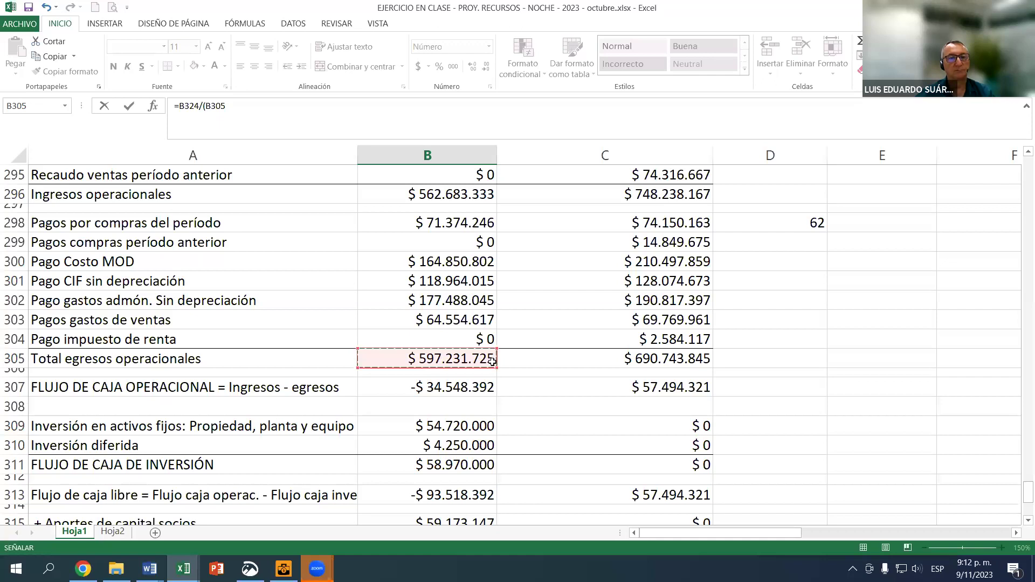
pyautogui.scroll(-1, 515, 343)
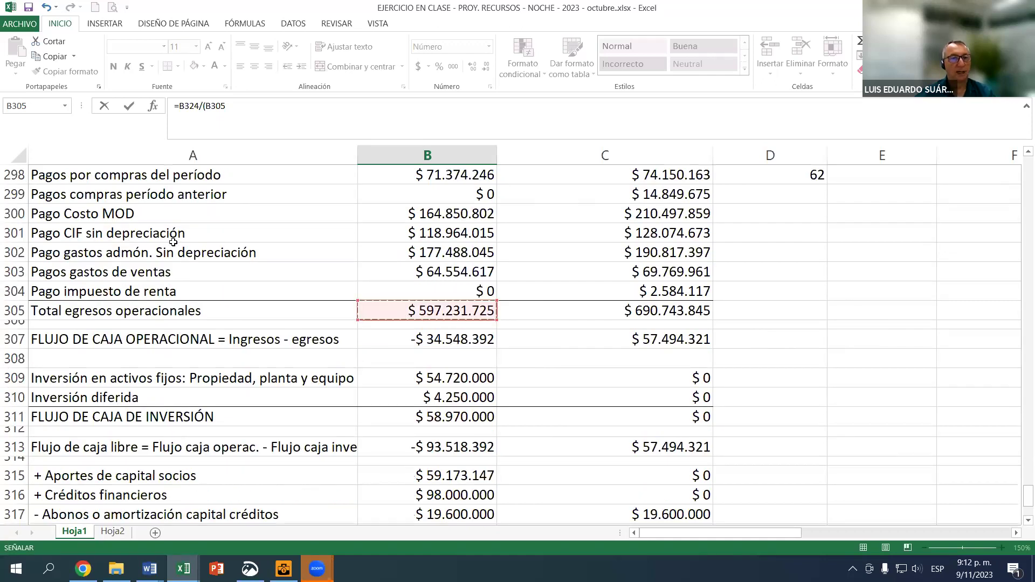
pyautogui.scroll(-1, 450, 249)
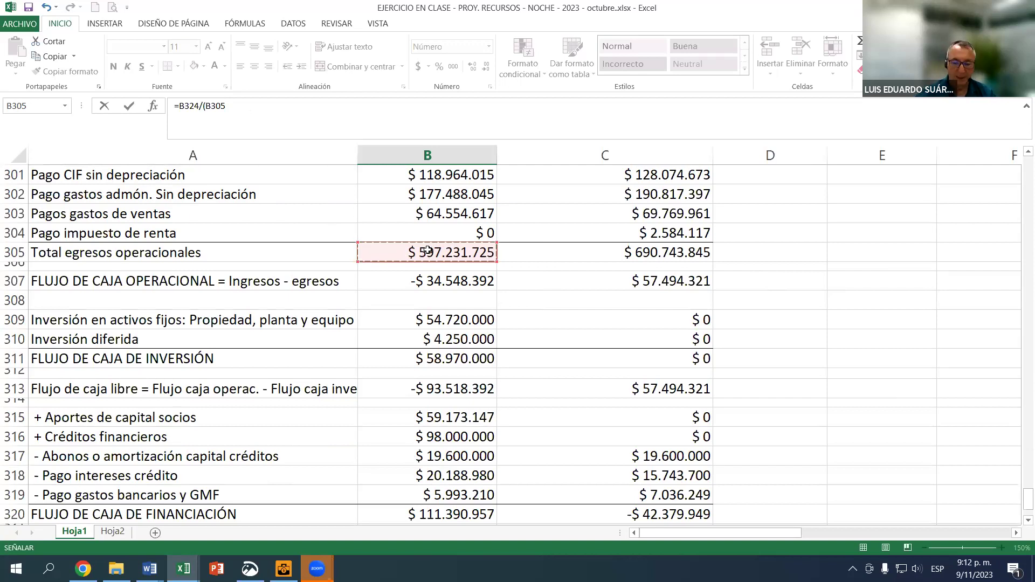
pyautogui.write('*')
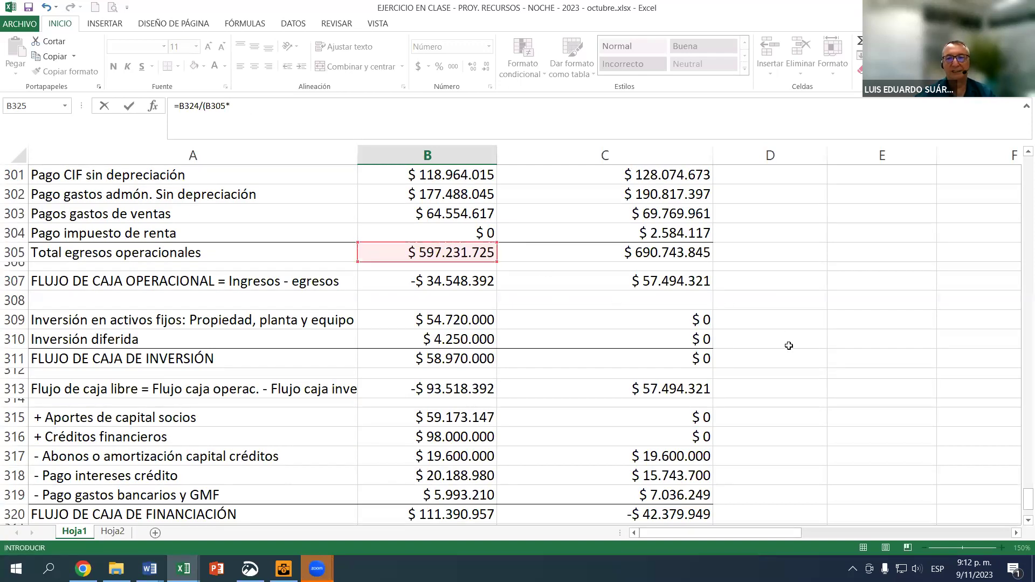
pyautogui.scroll(3, 781, 347)
pyautogui.scroll(5, 787, 347)
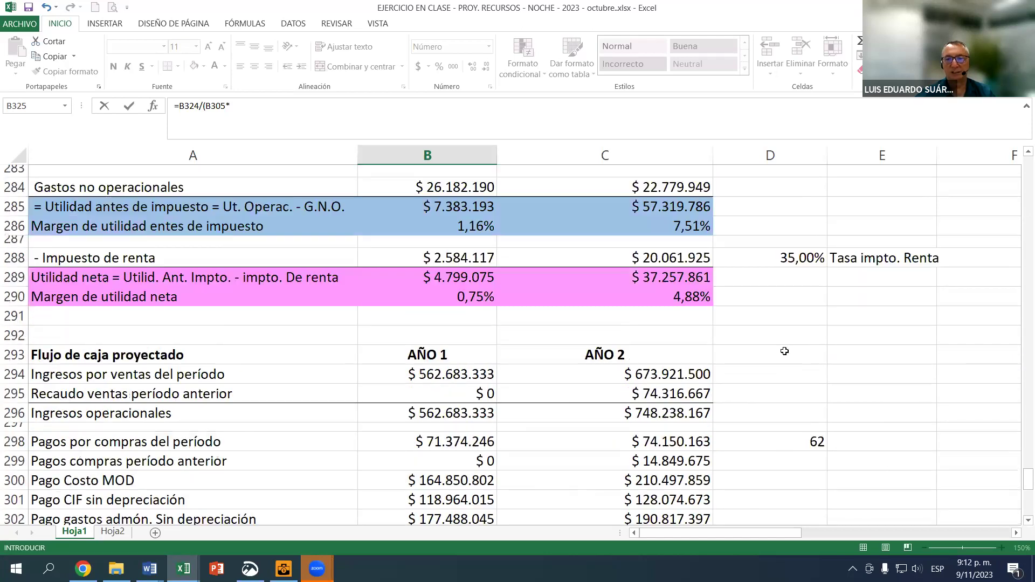
pyautogui.scroll(3, 772, 363)
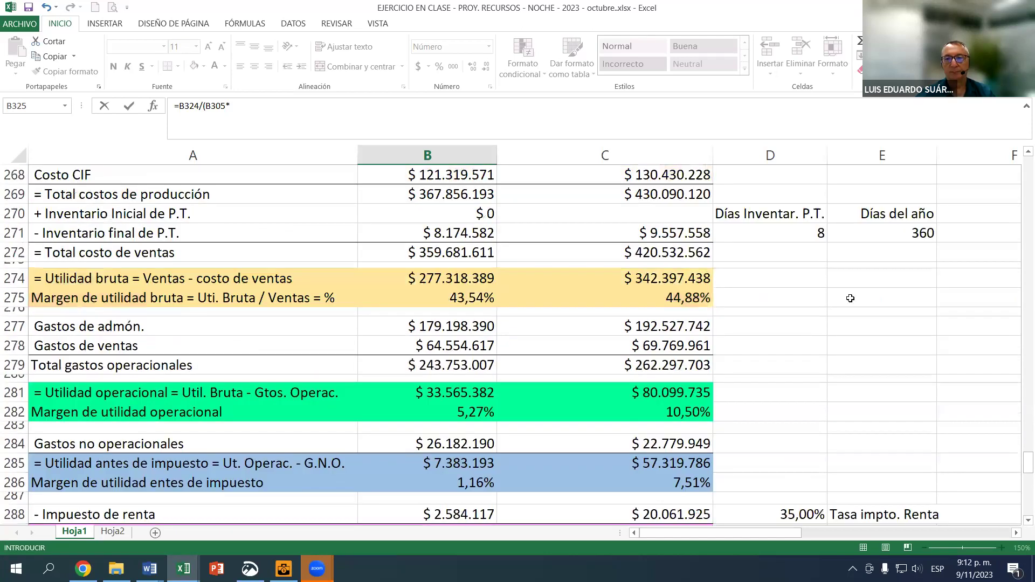
pyautogui.click(890, 233)
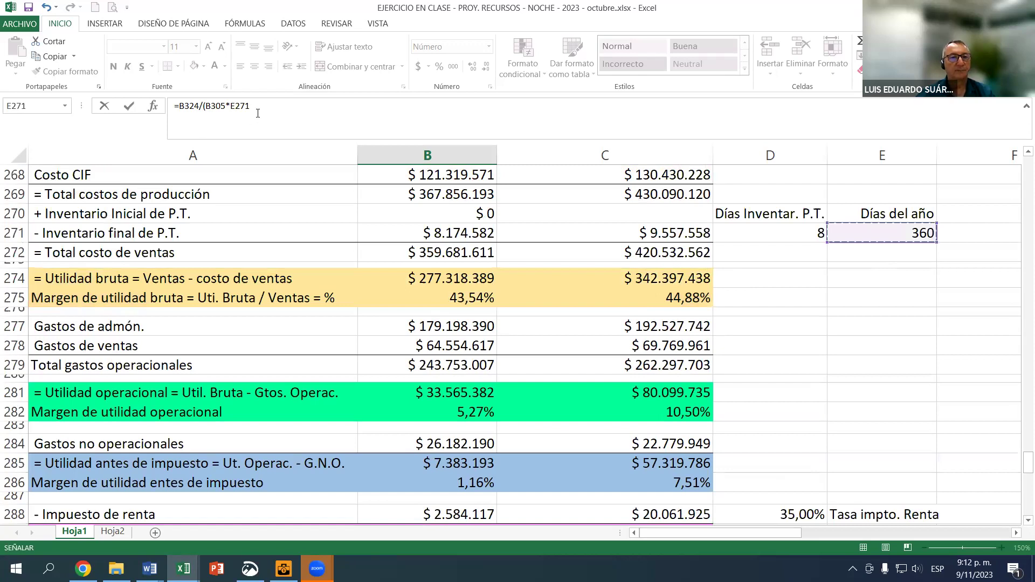
pyautogui.press('F4')
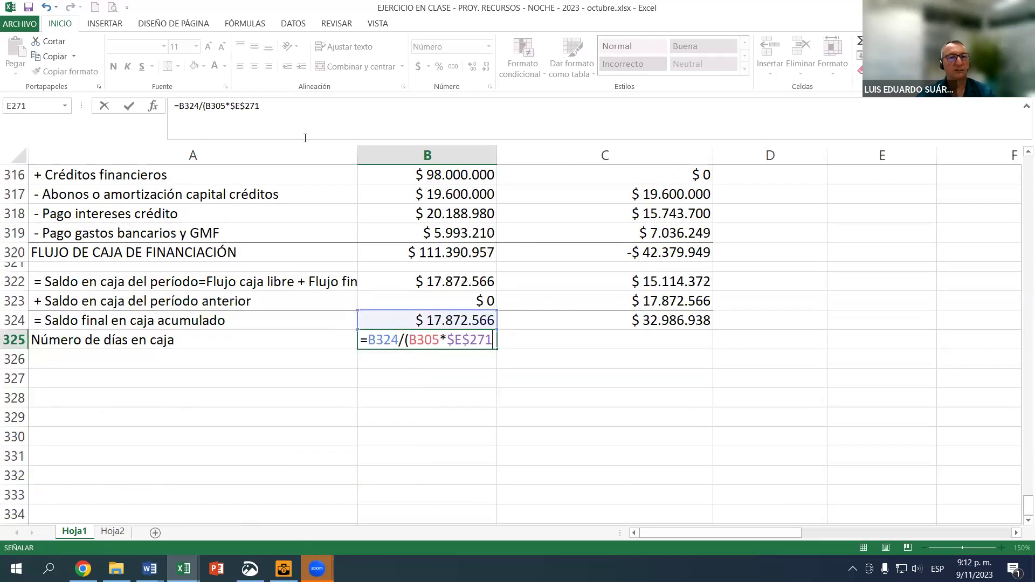
pyautogui.write(')')
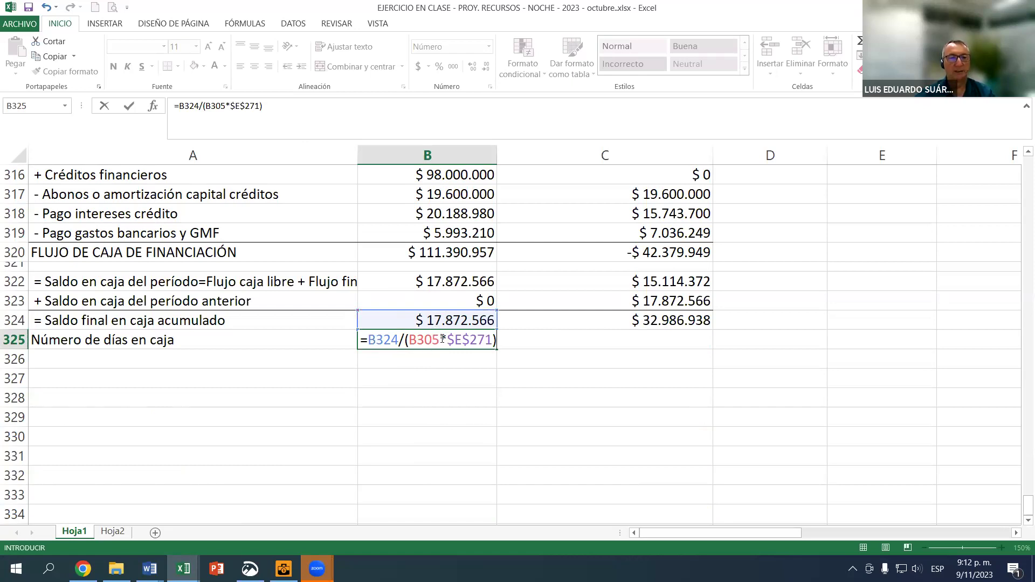
pyautogui.scroll(4, 429, 345)
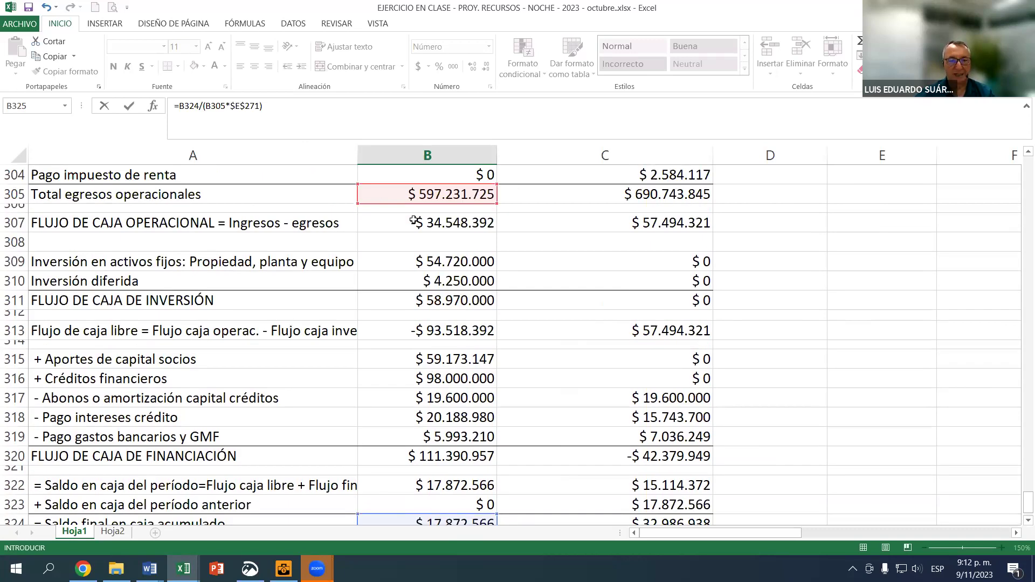
pyautogui.scroll(-1, 418, 260)
pyautogui.scroll(-1, 442, 368)
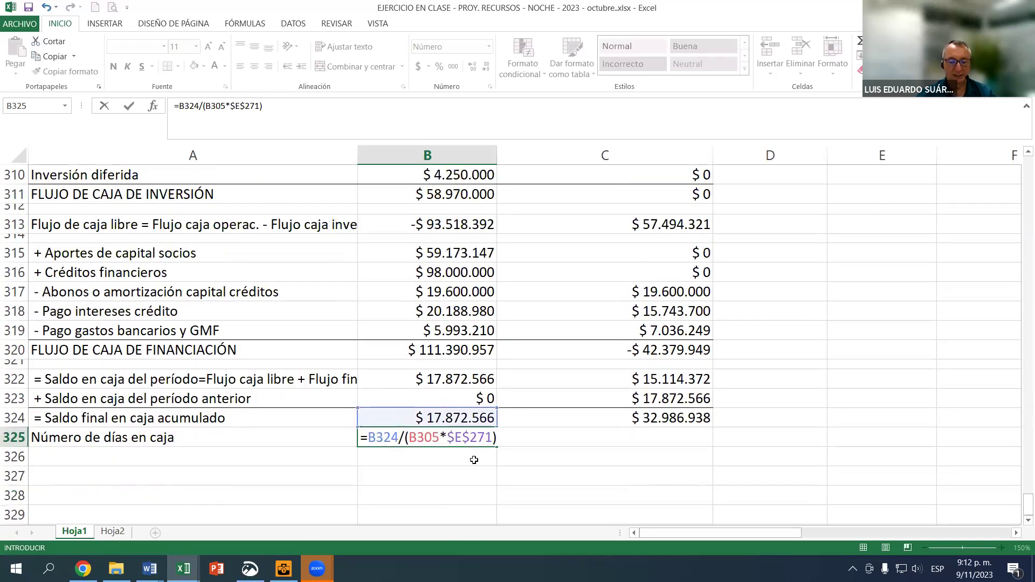
pyautogui.press('Return')
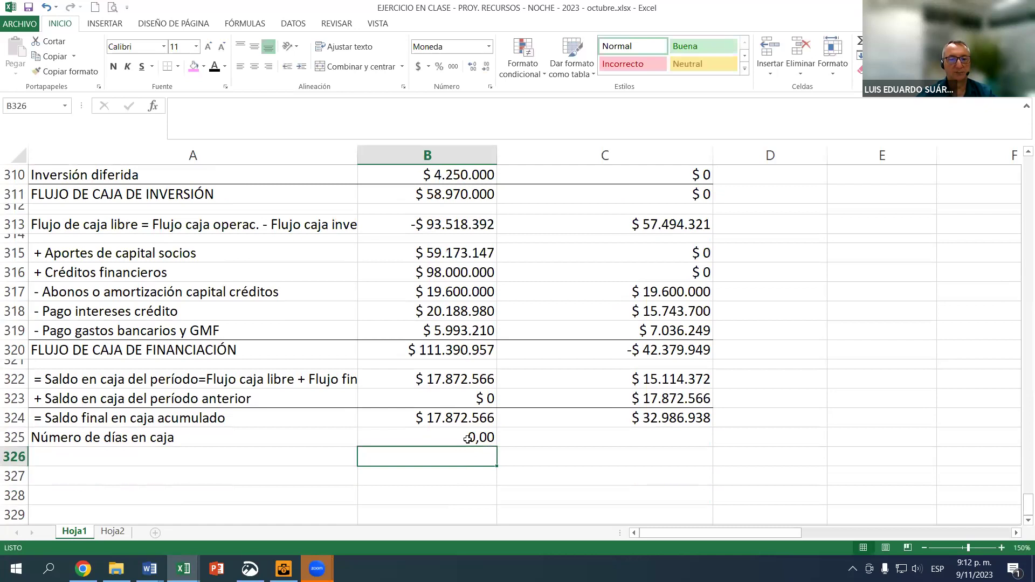
# Show the "Número de días en caja" value in B325 with six decimals, and return its format to two decimals.
pyautogui.click(467, 439)
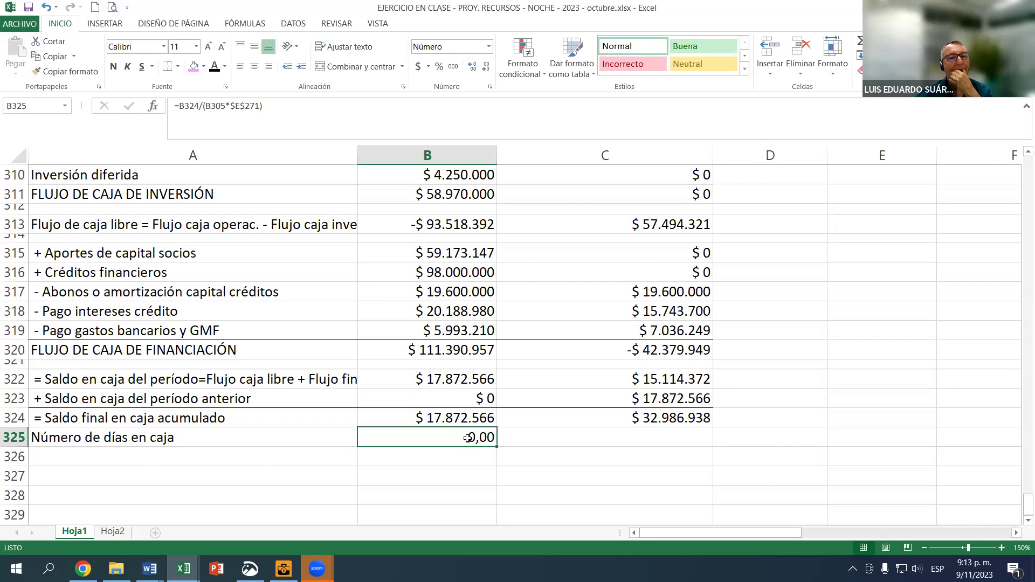
pyautogui.scroll(2, 480, 421)
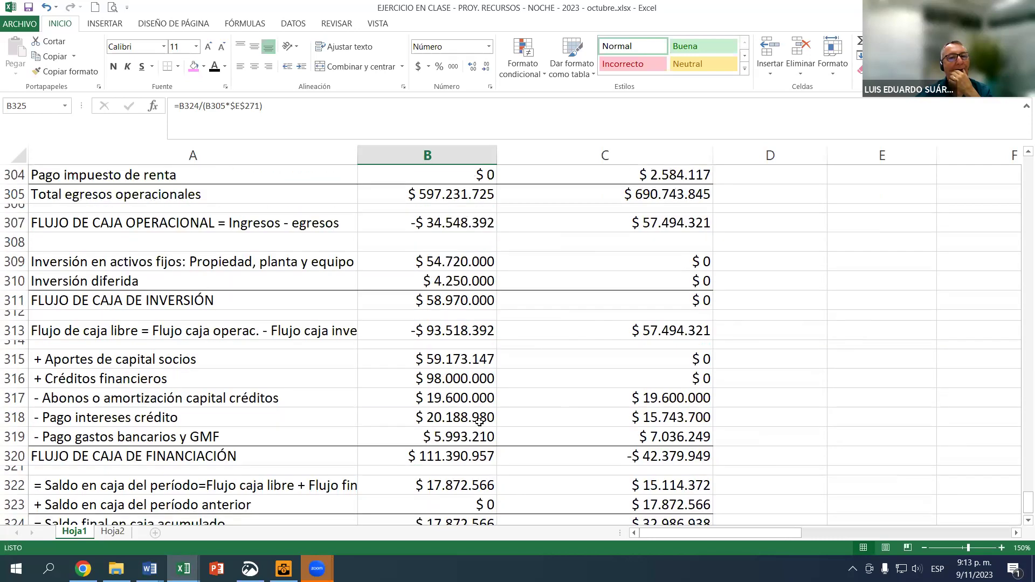
pyautogui.scroll(1, 480, 421)
pyautogui.scroll(-1, 476, 423)
pyautogui.scroll(-1, 477, 423)
pyautogui.click(472, 69)
pyautogui.click(473, 69)
pyautogui.click(472, 69)
pyautogui.click(472, 69)
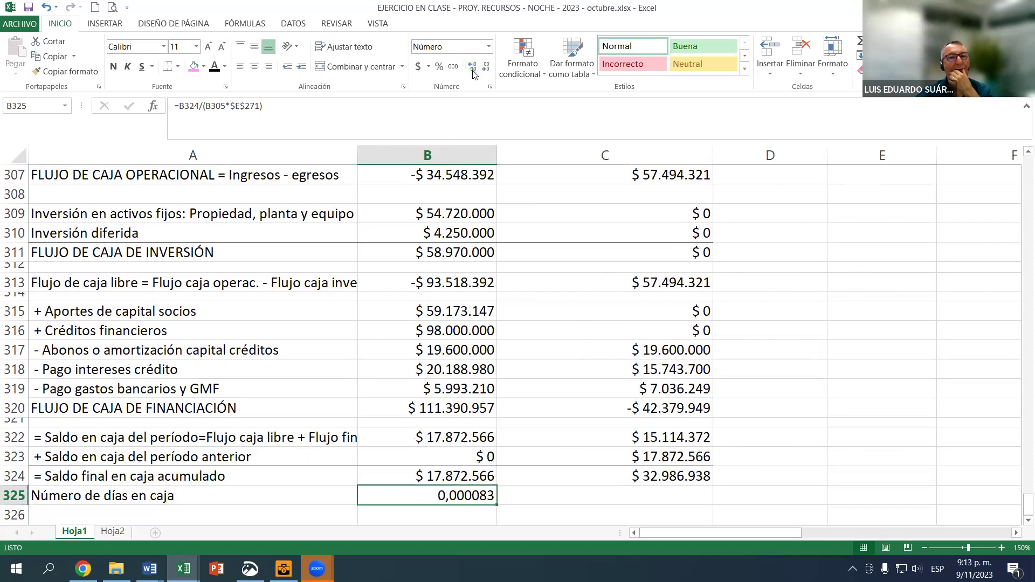
pyautogui.click(488, 69)
pyautogui.click(488, 69)
pyautogui.click(488, 71)
pyautogui.click(488, 70)
pyautogui.click(488, 70)
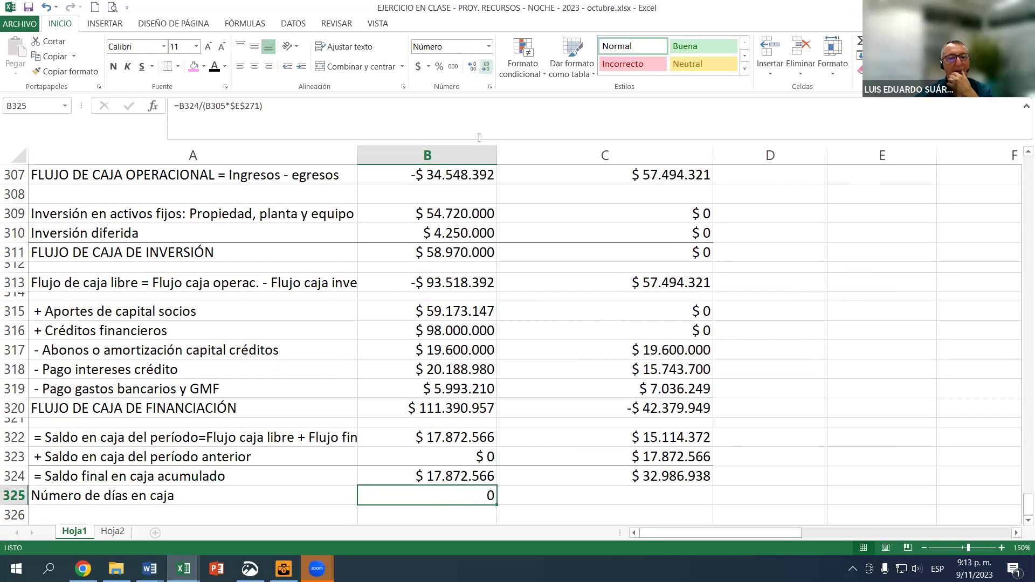
pyautogui.click(472, 68)
pyautogui.click(473, 68)
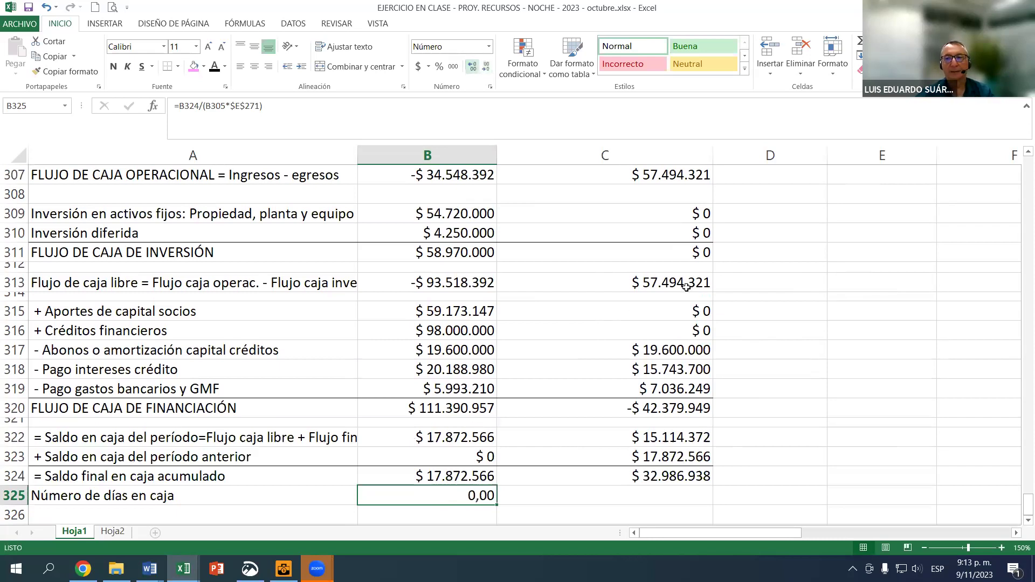
# Check the "Días del año" input beside the income statement against the reference in the B325 formula.
pyautogui.scroll(9, 674, 283)
pyautogui.scroll(7, 629, 305)
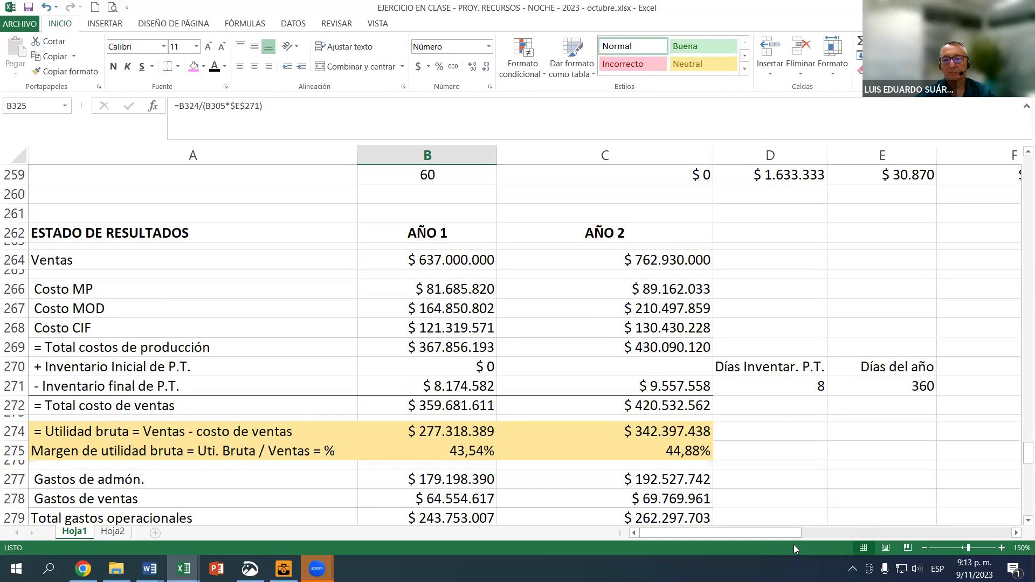
pyautogui.moveTo(790, 536); pyautogui.dragTo(814, 537)
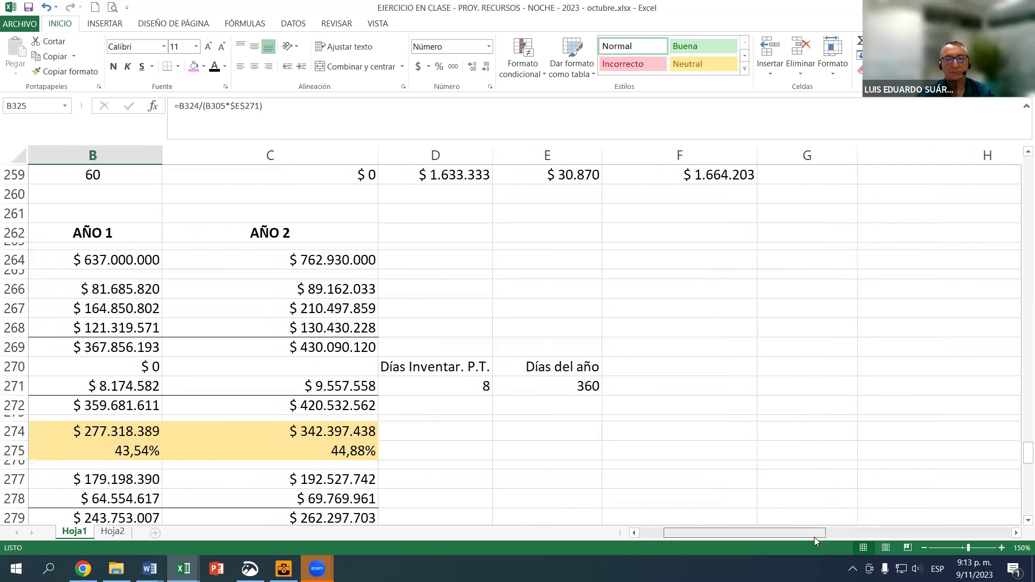
pyautogui.hscroll(-2, 445, 413)
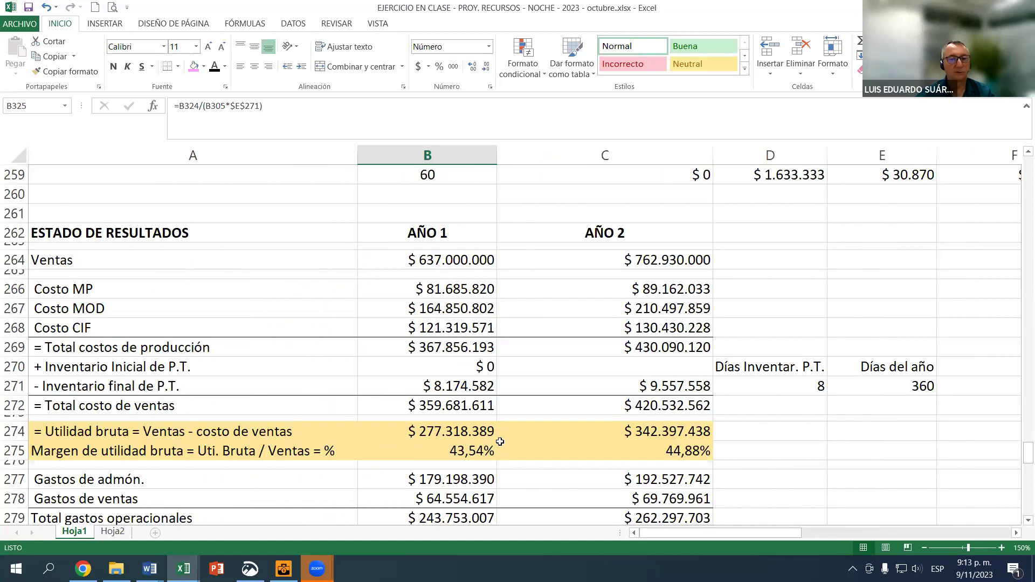
pyautogui.scroll(-4, 445, 412)
pyautogui.scroll(-15, 444, 412)
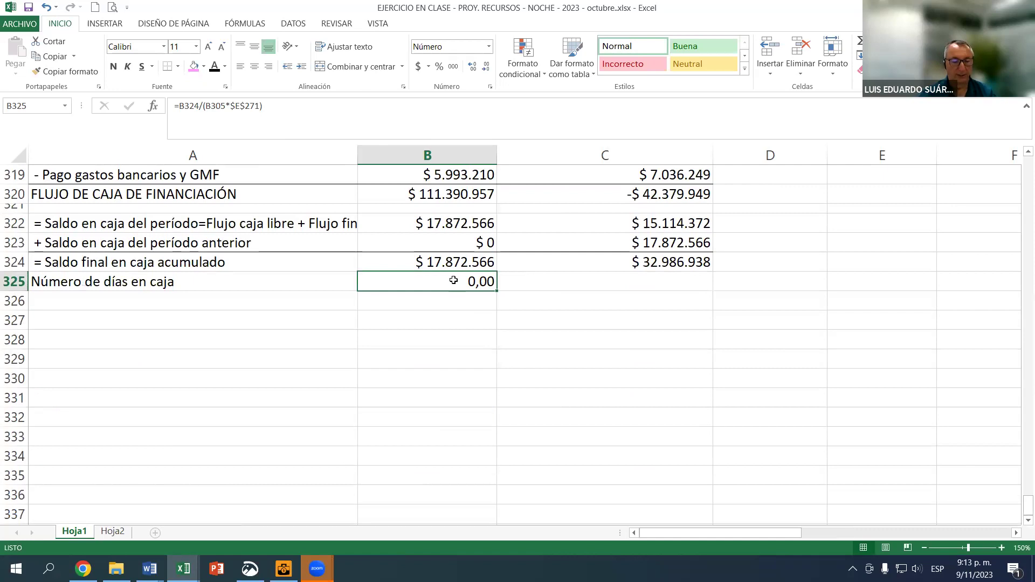
# Replace the "Número de días en caja" formula for AÑO 1 in B325 with =B324/B305*$E$271.
pyautogui.write('=')
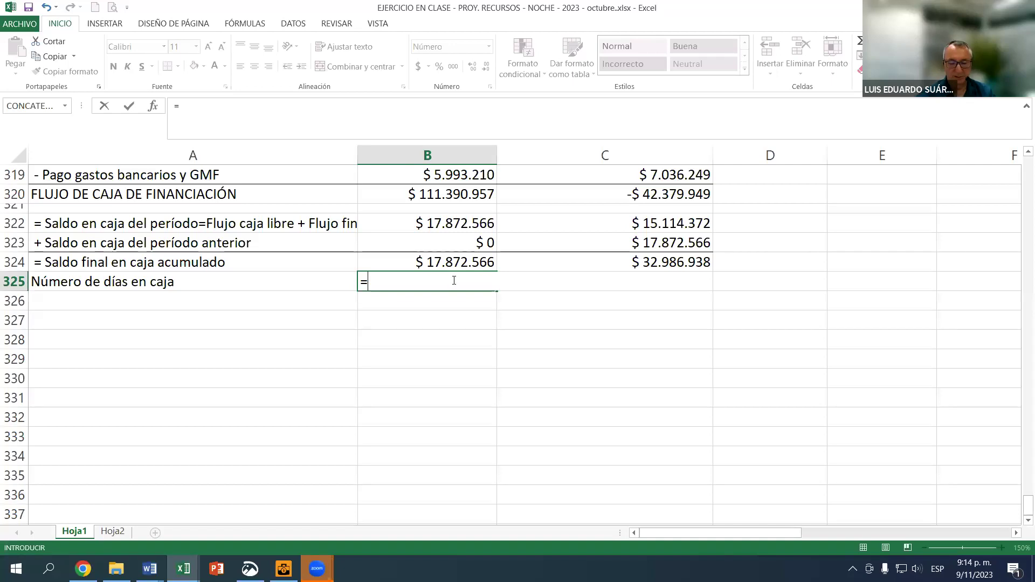
pyautogui.press('Up')
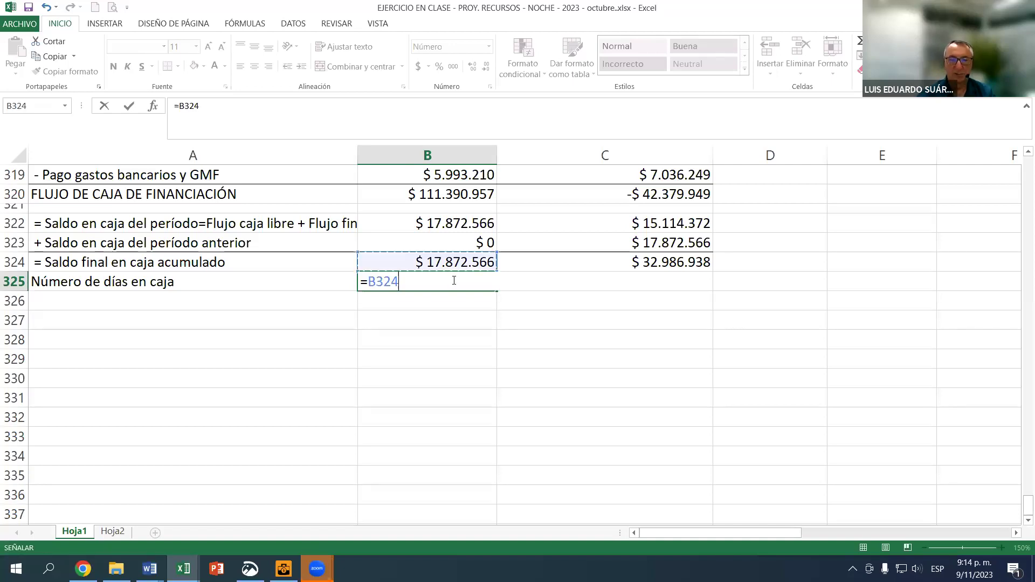
pyautogui.write('/')
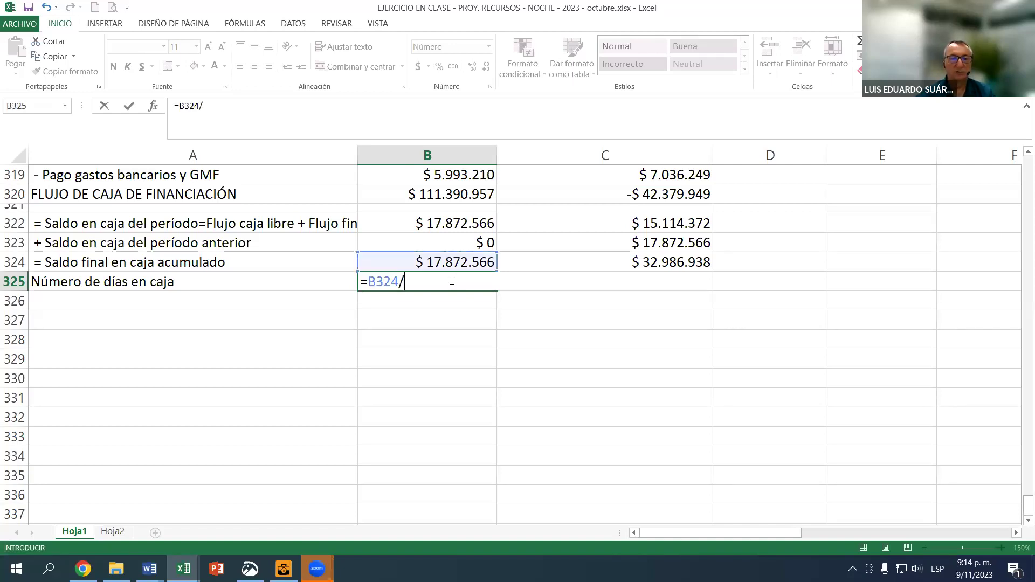
pyautogui.scroll(1, 456, 200)
pyautogui.scroll(5, 455, 199)
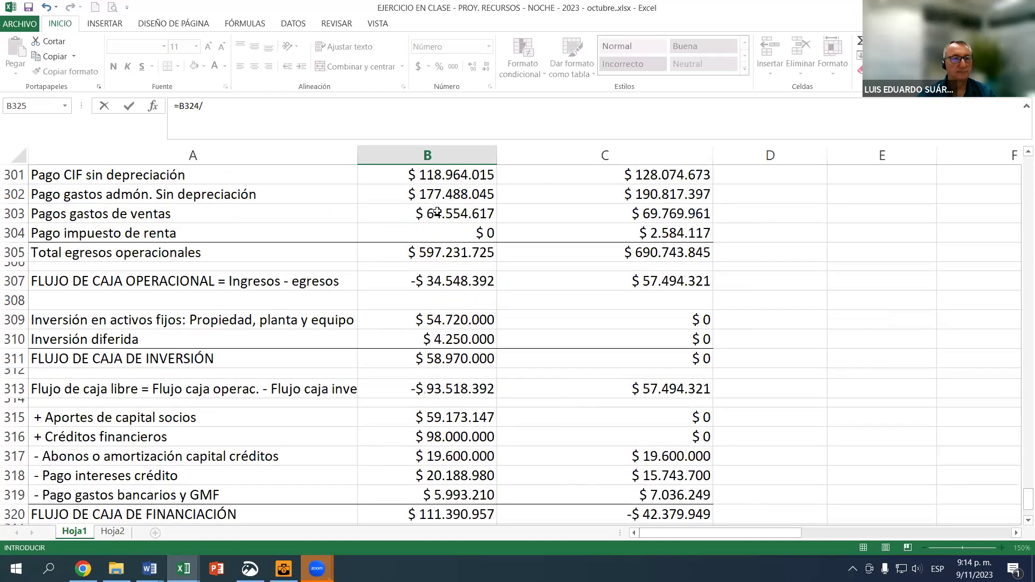
pyautogui.click(460, 254)
pyautogui.write('*')
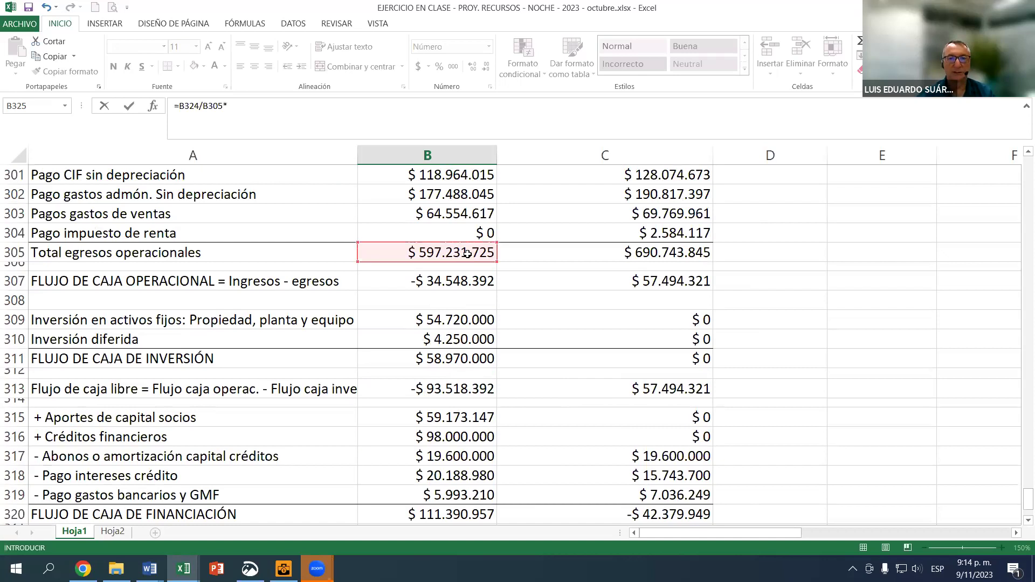
pyautogui.scroll(5, 587, 268)
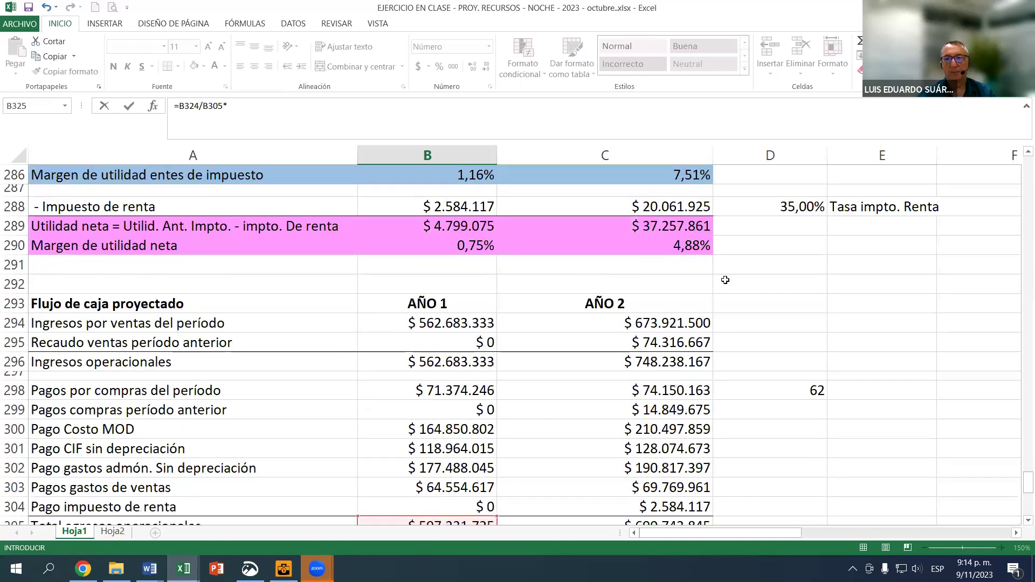
pyautogui.scroll(5, 723, 277)
pyautogui.scroll(3, 764, 291)
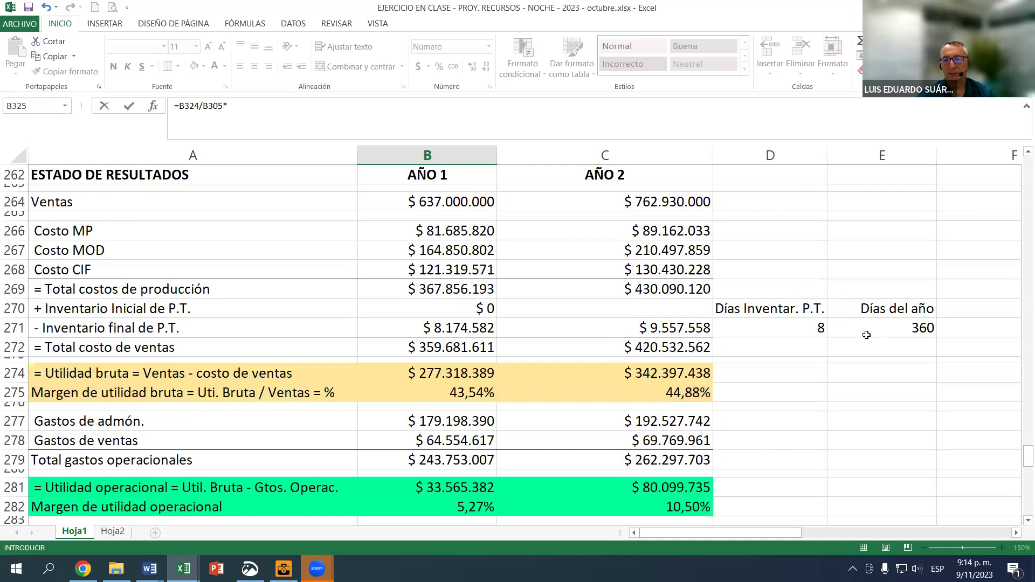
pyautogui.click(904, 326)
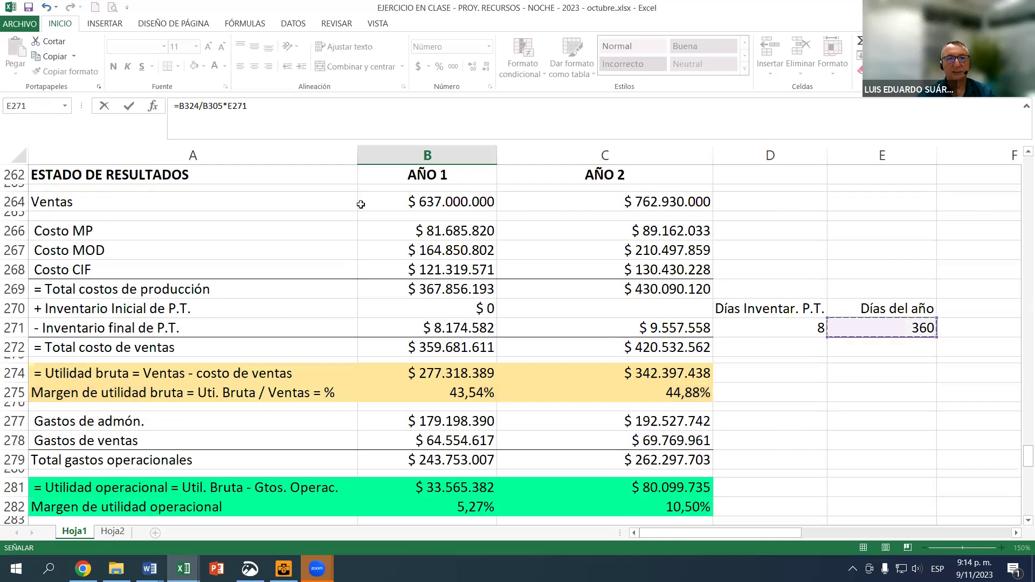
pyautogui.click(239, 106)
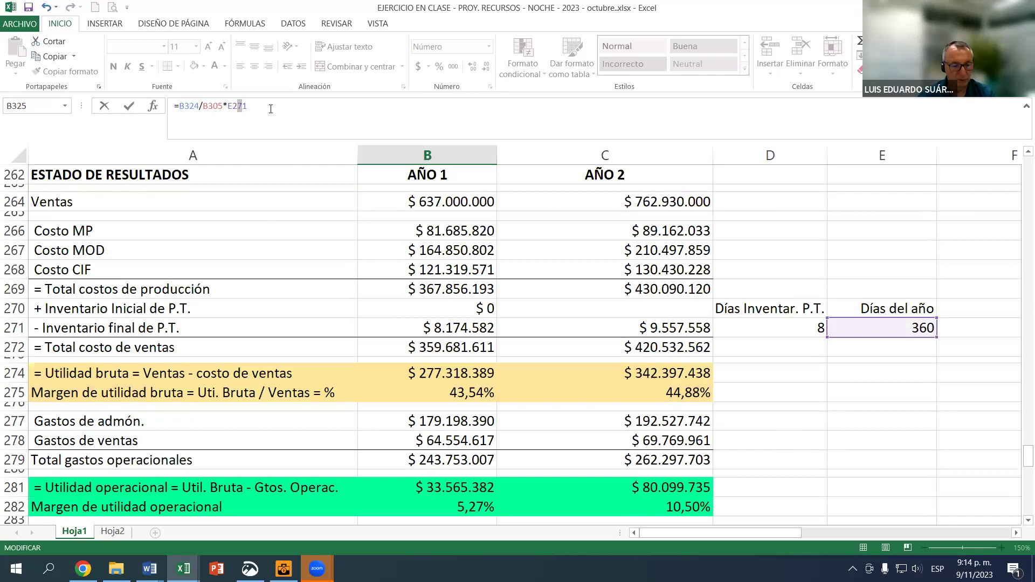
pyautogui.press('Return')
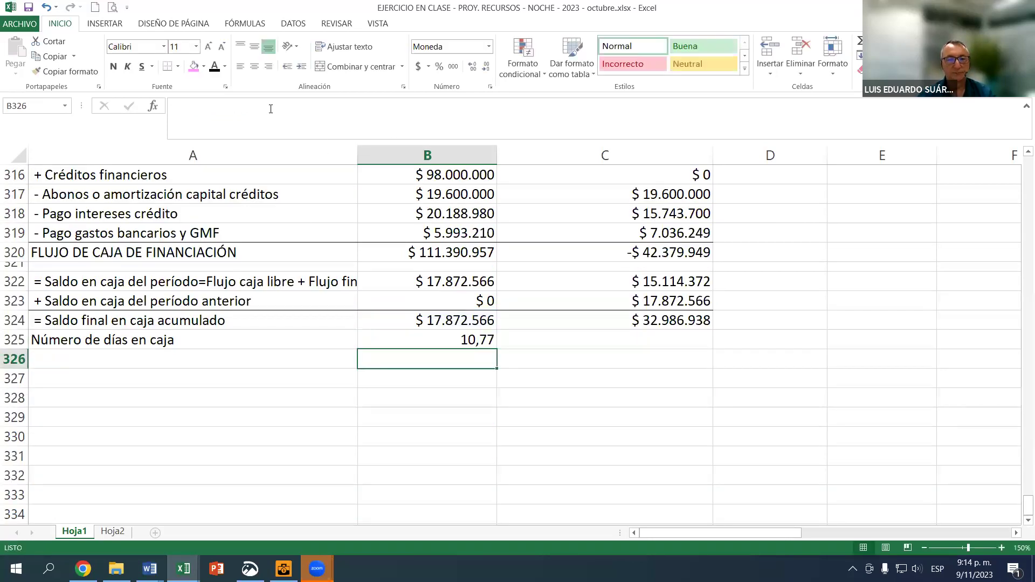
# Trace the B325 formula's references to the accumulated balance, total operating outflows and days of the year.
pyautogui.click(431, 341)
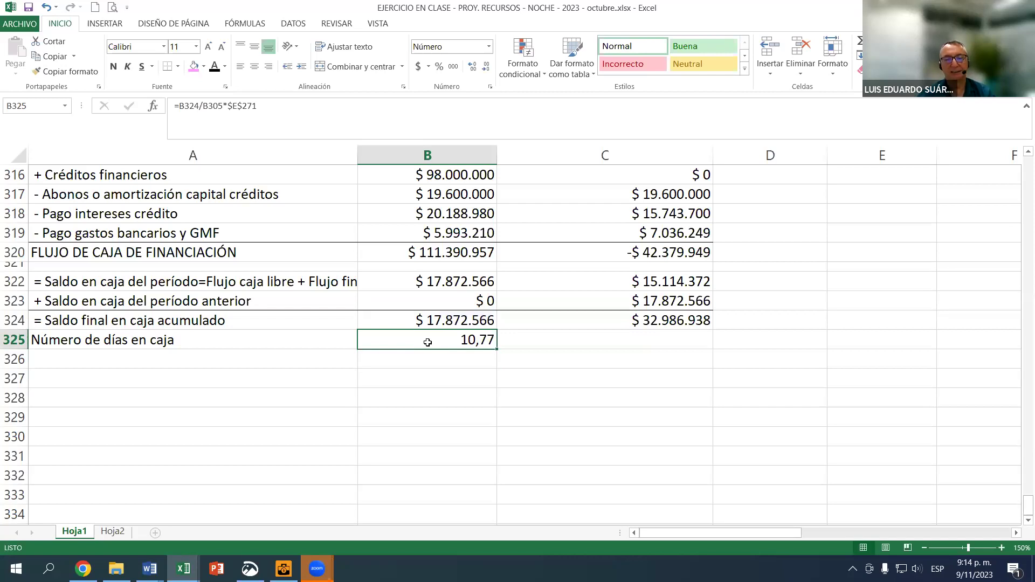
pyautogui.press('F2')
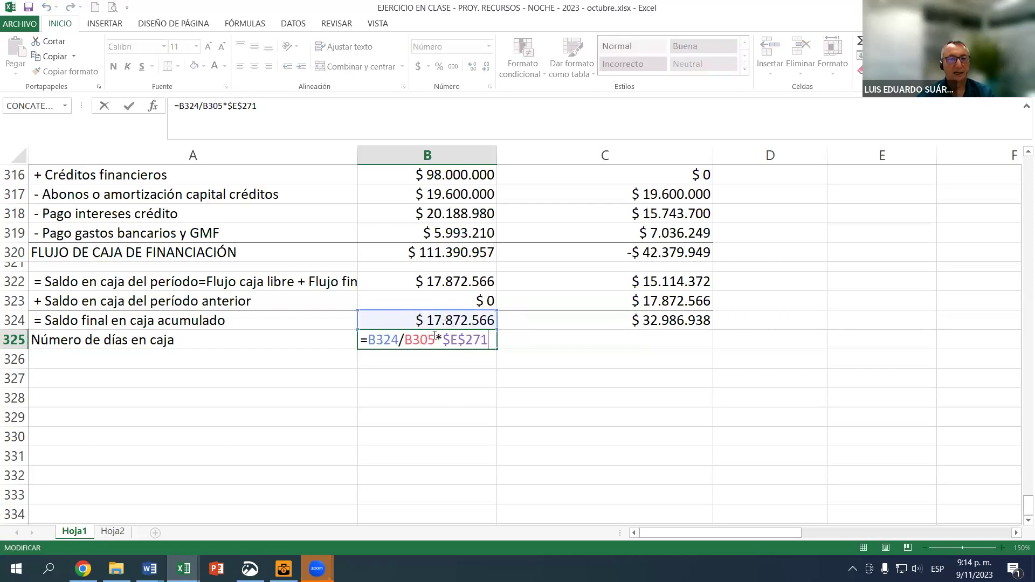
pyautogui.scroll(5, 434, 335)
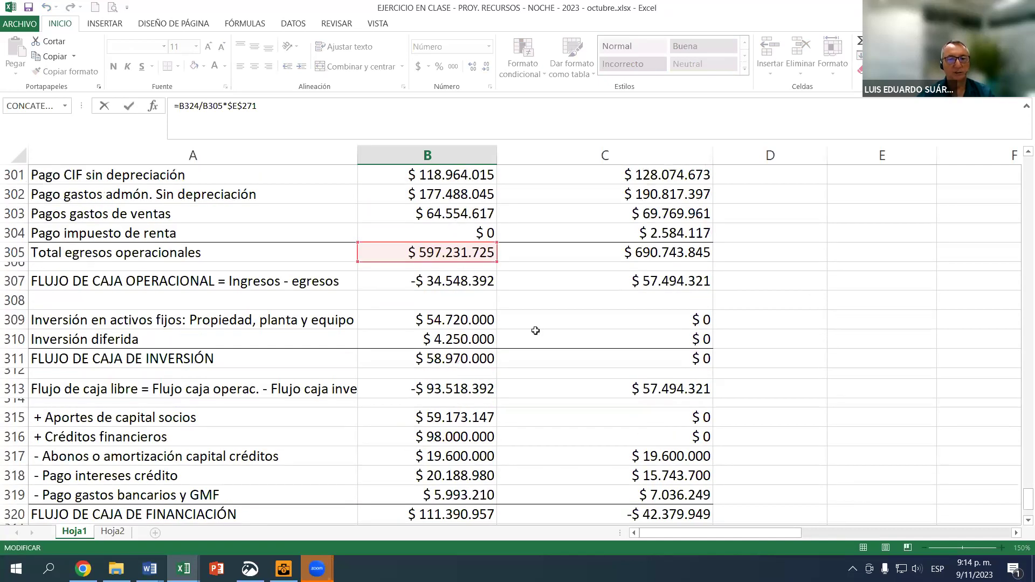
pyautogui.scroll(-4, 507, 378)
pyautogui.scroll(2, 706, 286)
pyautogui.scroll(12, 780, 252)
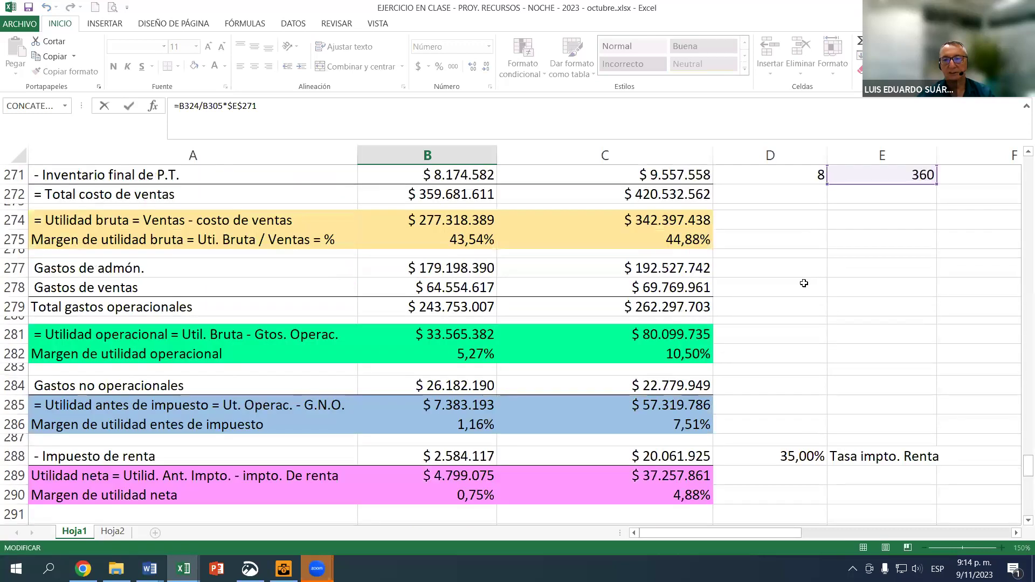
pyautogui.scroll(2, 862, 275)
pyautogui.scroll(-2, 695, 291)
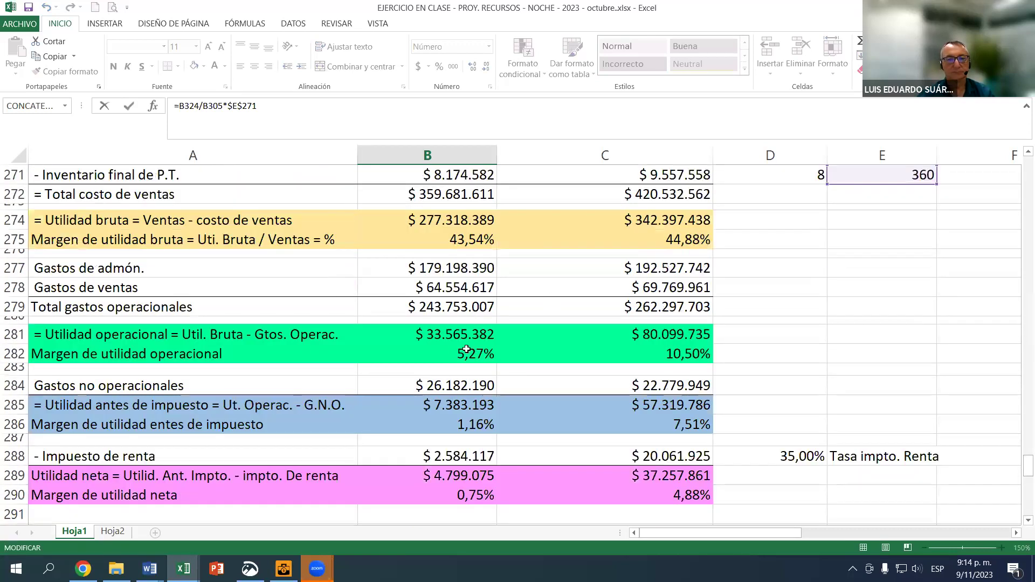
pyautogui.scroll(-15, 405, 393)
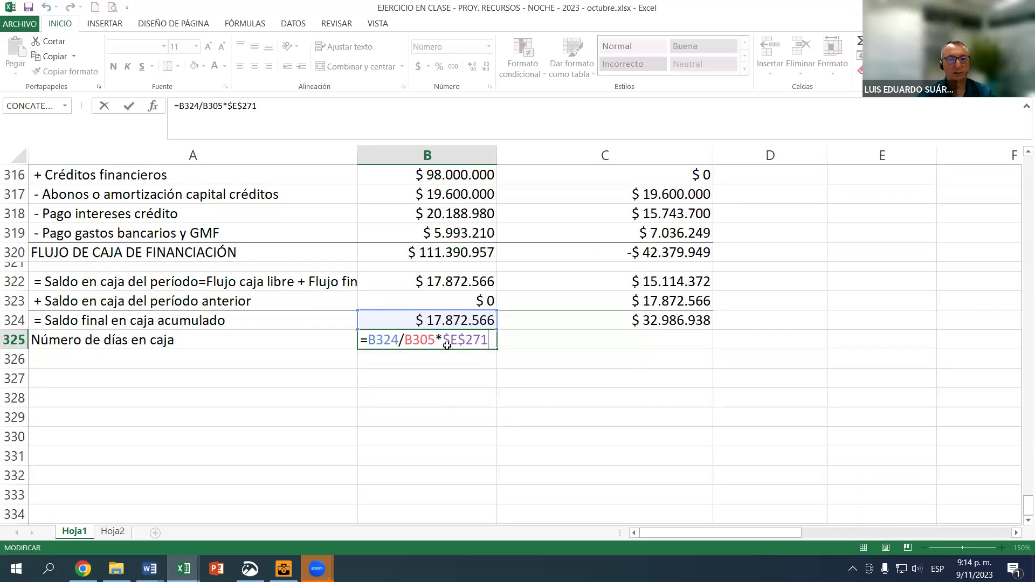
pyautogui.press('Return')
# Copy the "Número de días en caja" formula from B325 to AÑO 2 in C325.
pyautogui.click(491, 348)
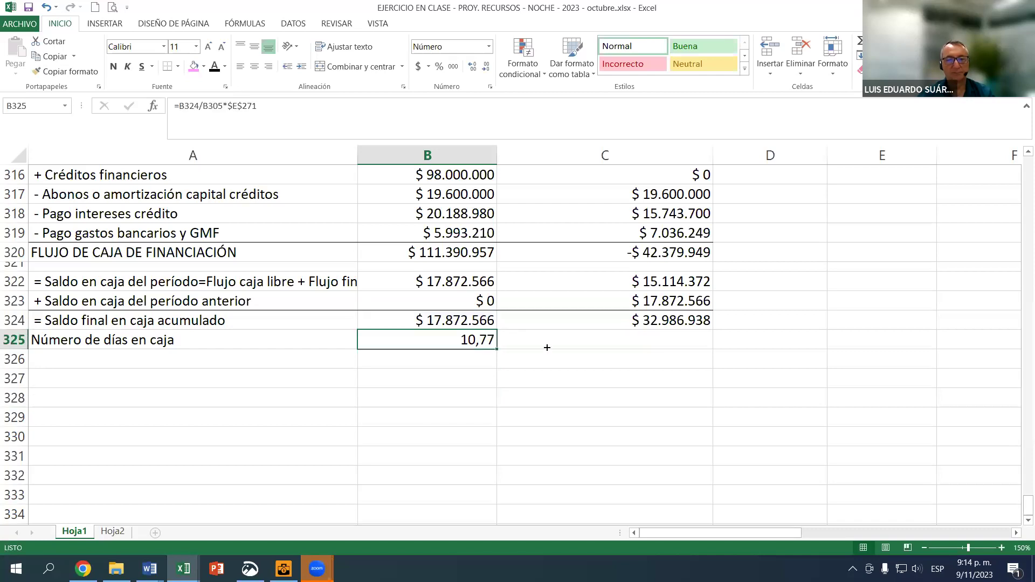
pyautogui.moveTo(496, 350); pyautogui.dragTo(647, 349)
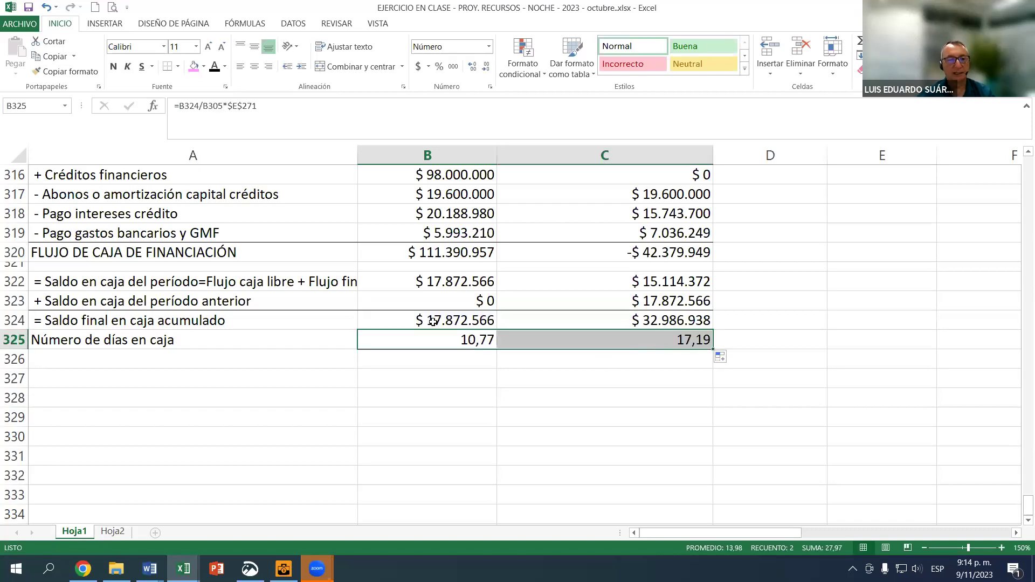
pyautogui.hotkey('shift', 'Left')
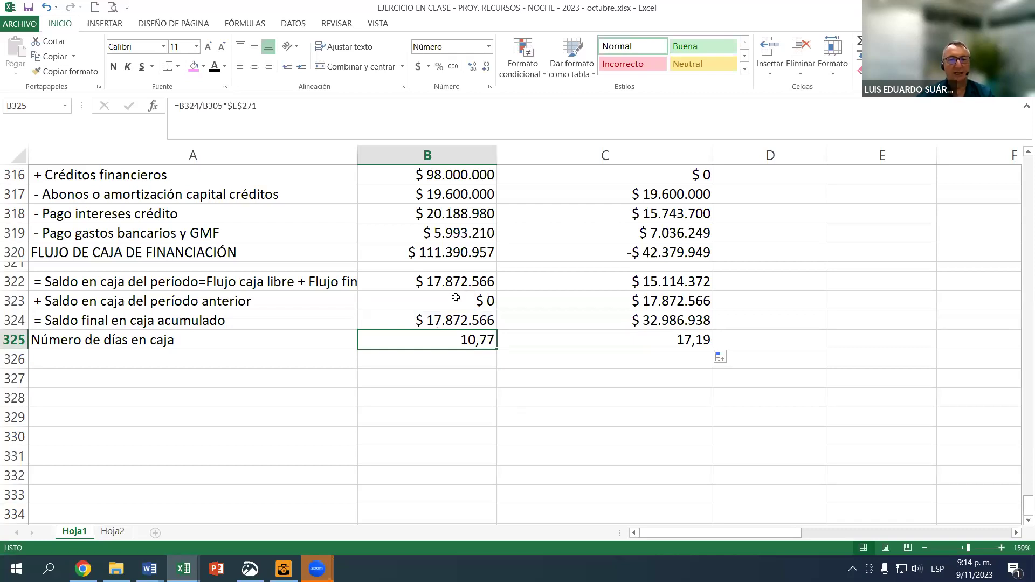
# Reduce the height of blank row 308, between the operating and investment cash flows, to 4,20.
pyautogui.scroll(4, 455, 297)
pyautogui.scroll(4, 181, 327)
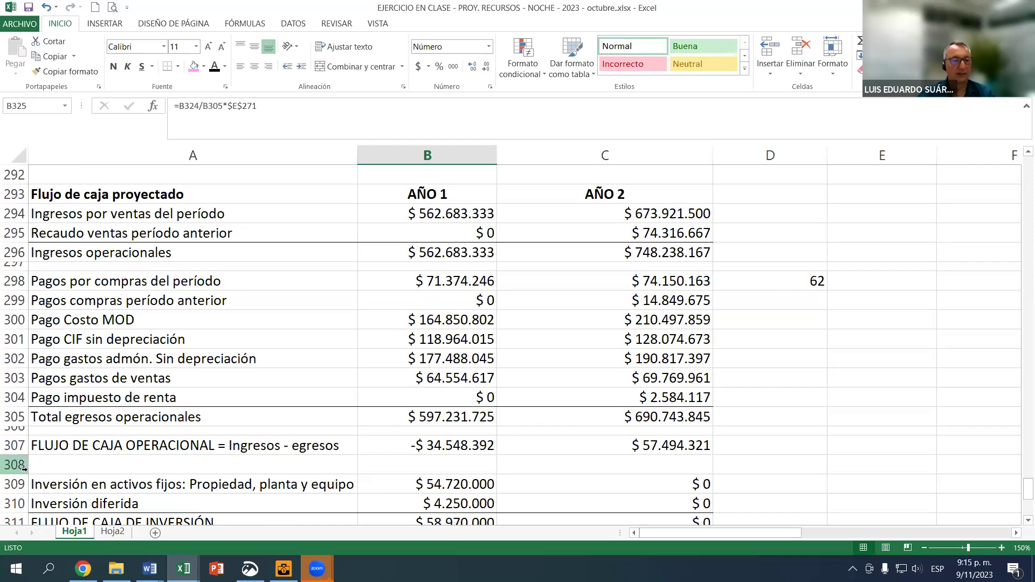
pyautogui.moveTo(24, 468); pyautogui.dragTo(27, 461)
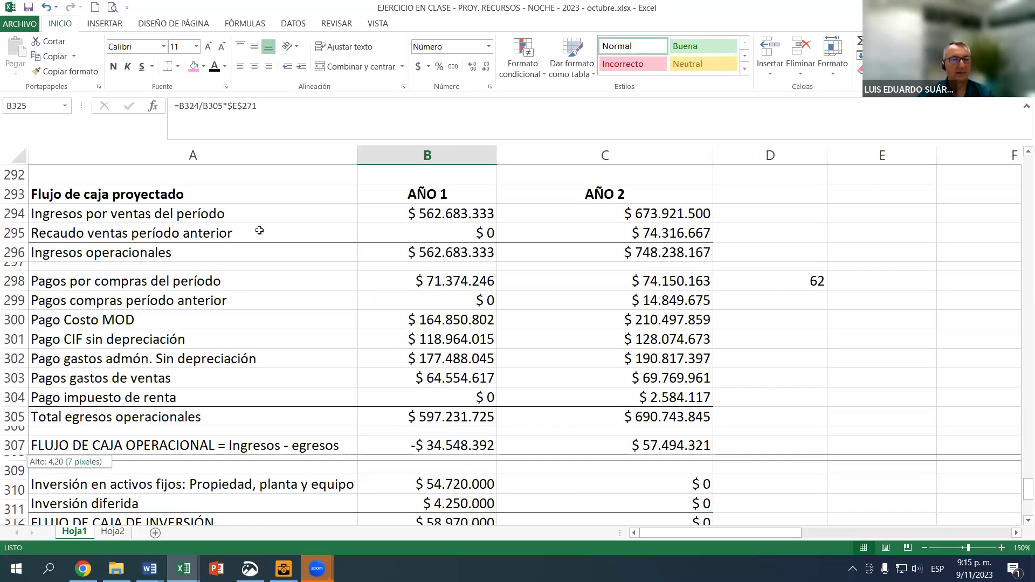
# Review the income statement margins and the projected cash flow lines for both years.
pyautogui.scroll(3, 261, 229)
pyautogui.scroll(1, 273, 239)
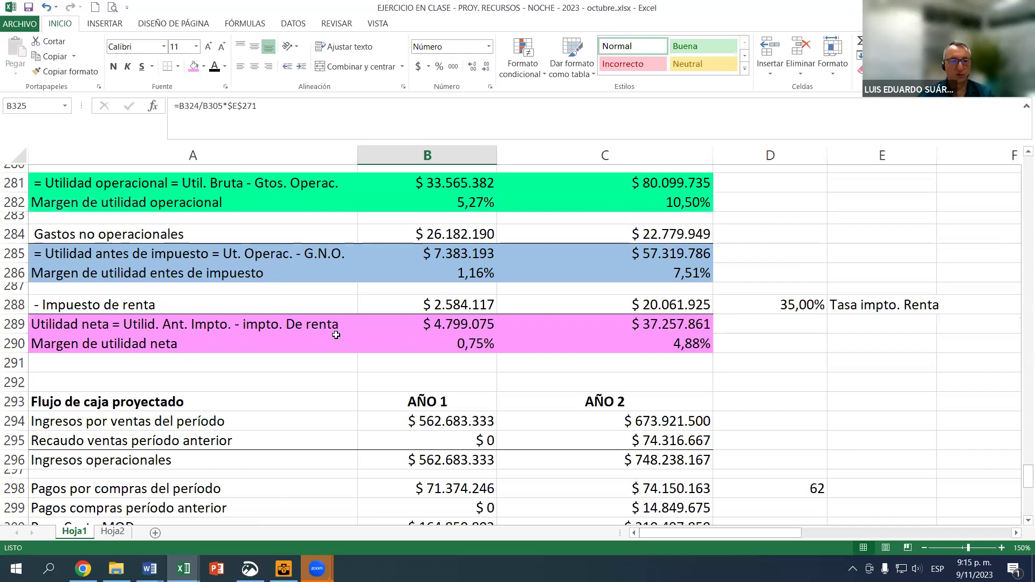
pyautogui.scroll(2, 228, 270)
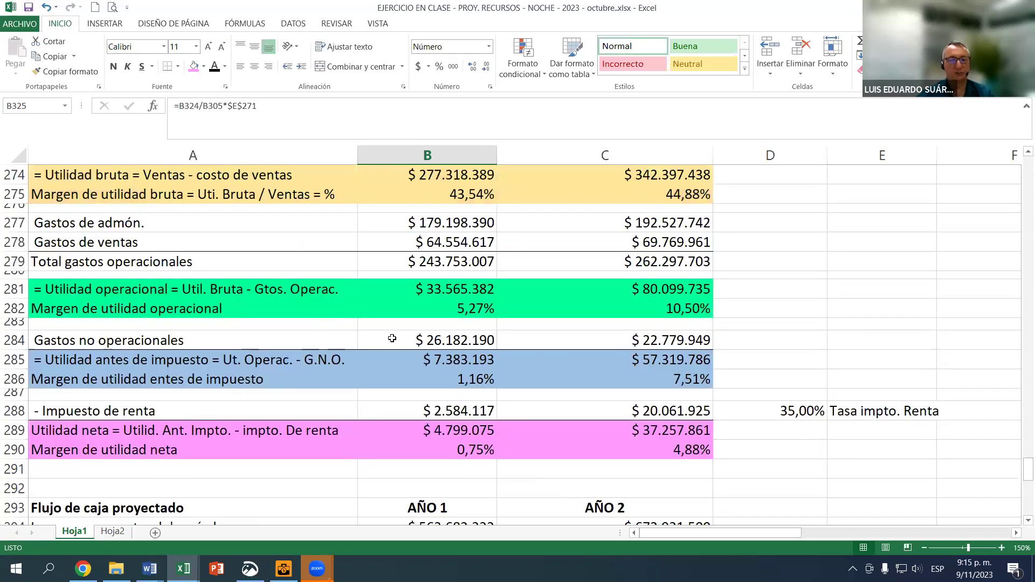
pyautogui.scroll(-3, 384, 358)
pyautogui.scroll(-2, 442, 312)
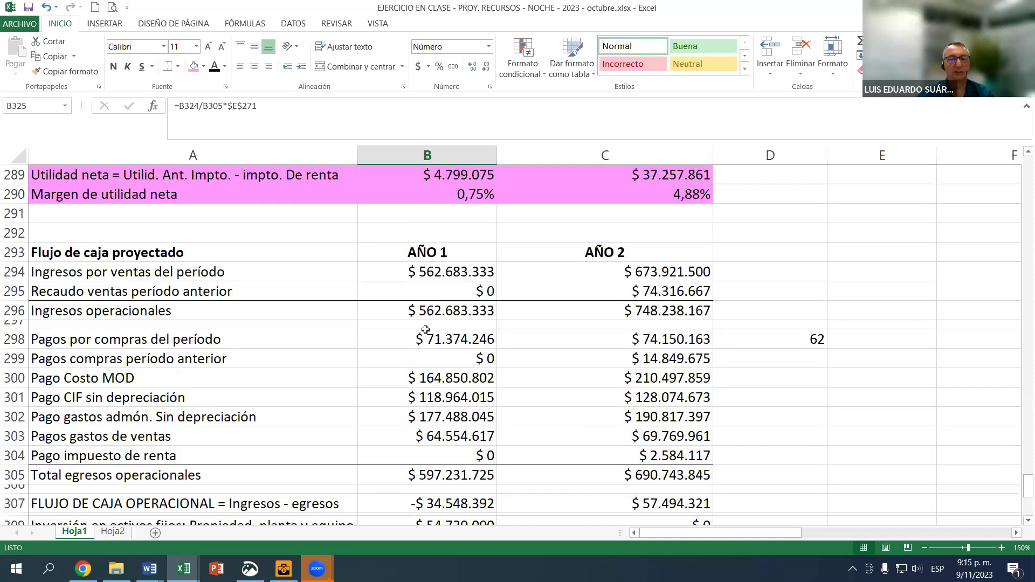
pyautogui.scroll(-3, 426, 334)
pyautogui.scroll(-1, 450, 381)
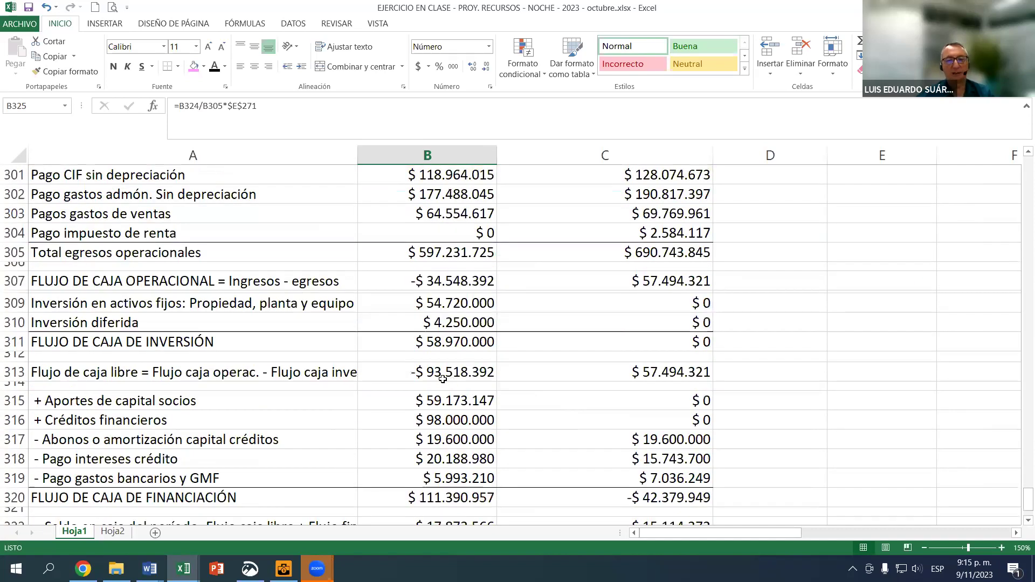
pyautogui.scroll(-3, 442, 379)
pyautogui.scroll(-1, 447, 378)
# Compare "Saldo final en caja acumulado" and "Número de días en caja" between AÑO 1 and AÑO 2.
pyautogui.click(446, 365)
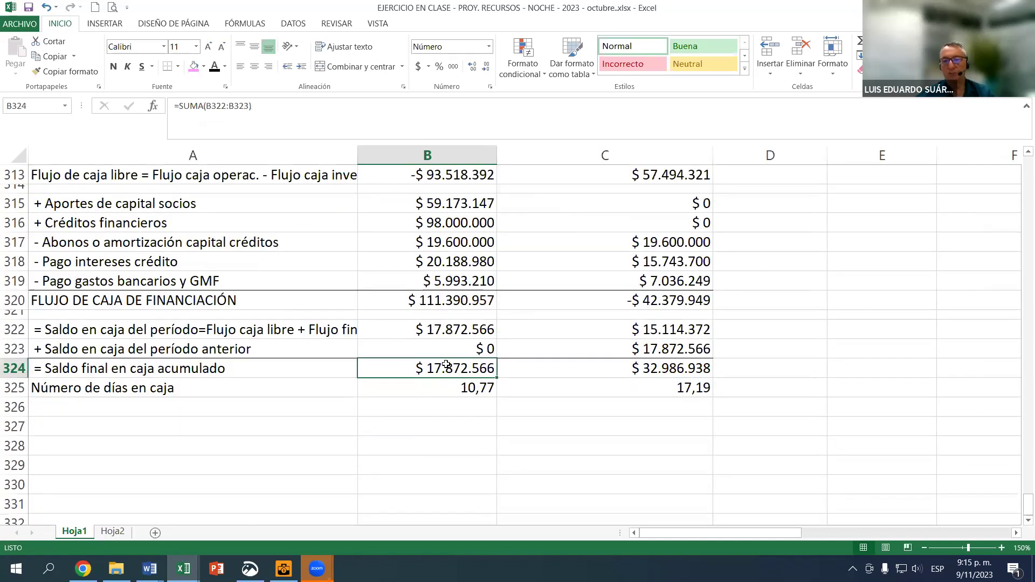
pyautogui.click(646, 372)
pyautogui.click(450, 372)
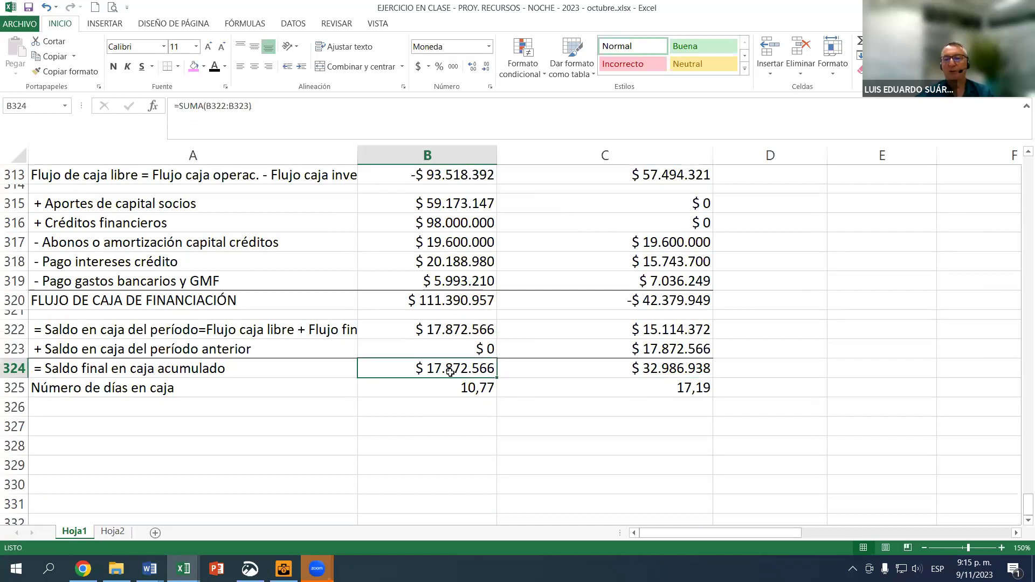
pyautogui.click(467, 391)
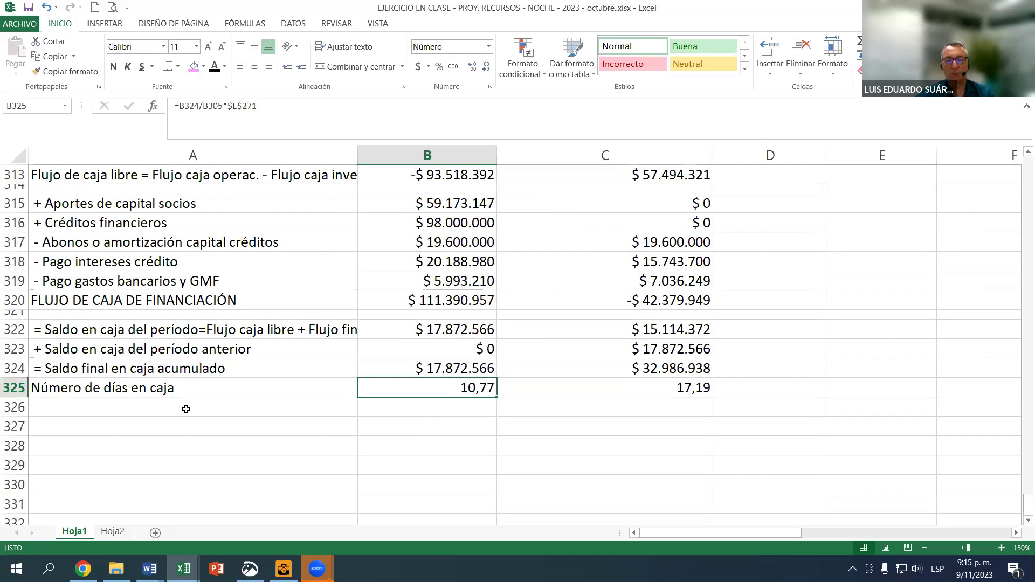
pyautogui.click(657, 370)
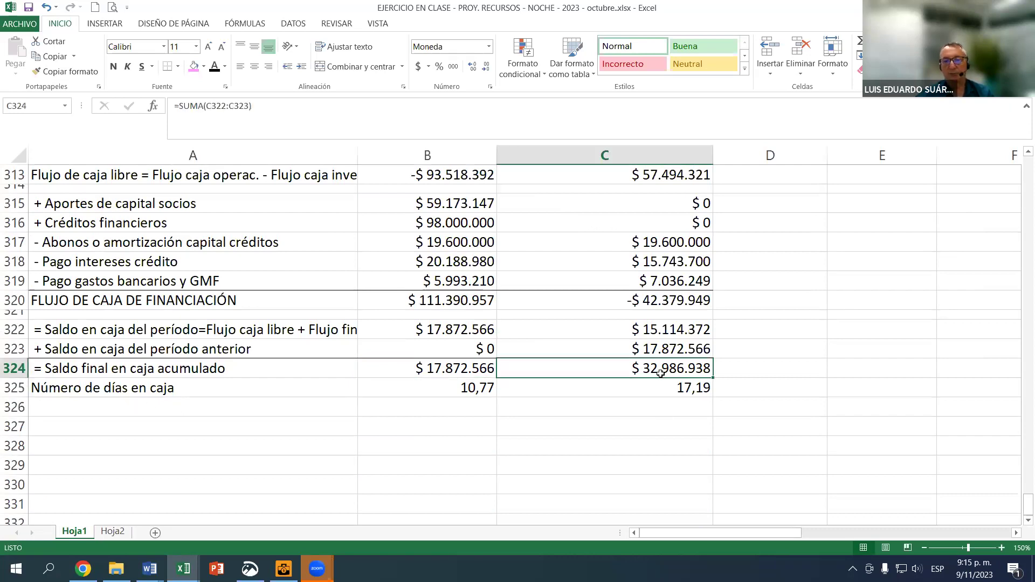
pyautogui.click(684, 392)
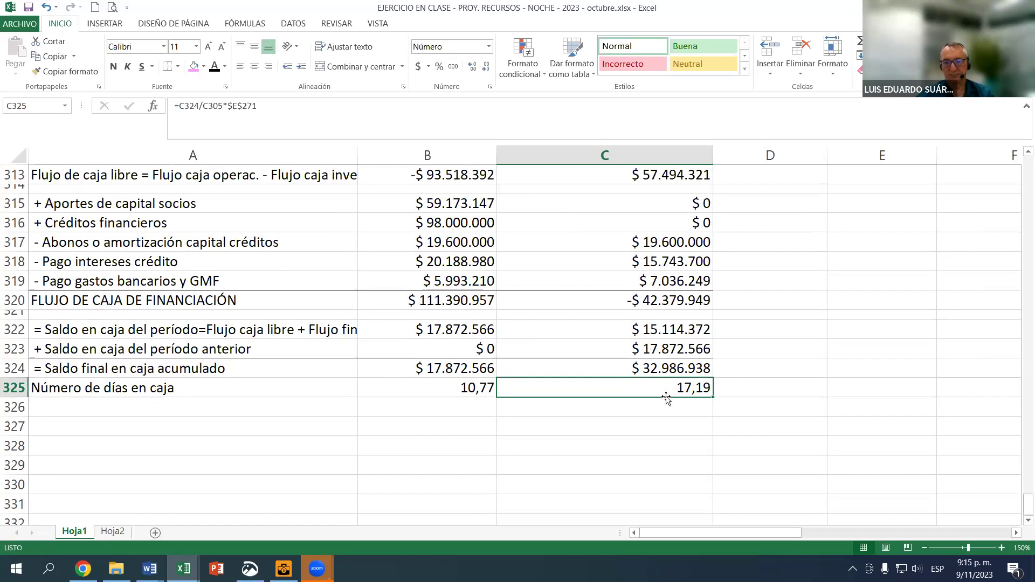
pyautogui.scroll(2, 662, 401)
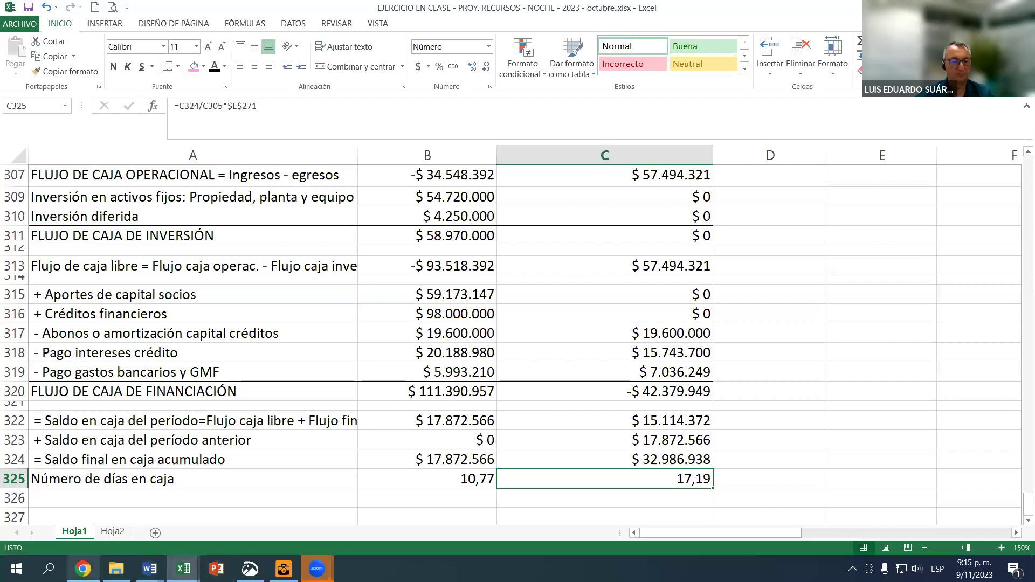
# Switch to Chrome to read the assignment PDF's cash flow projection instructions, and return to the EJERCICIO EN CLASE workbook in Excel.
pyautogui.click(82, 569)
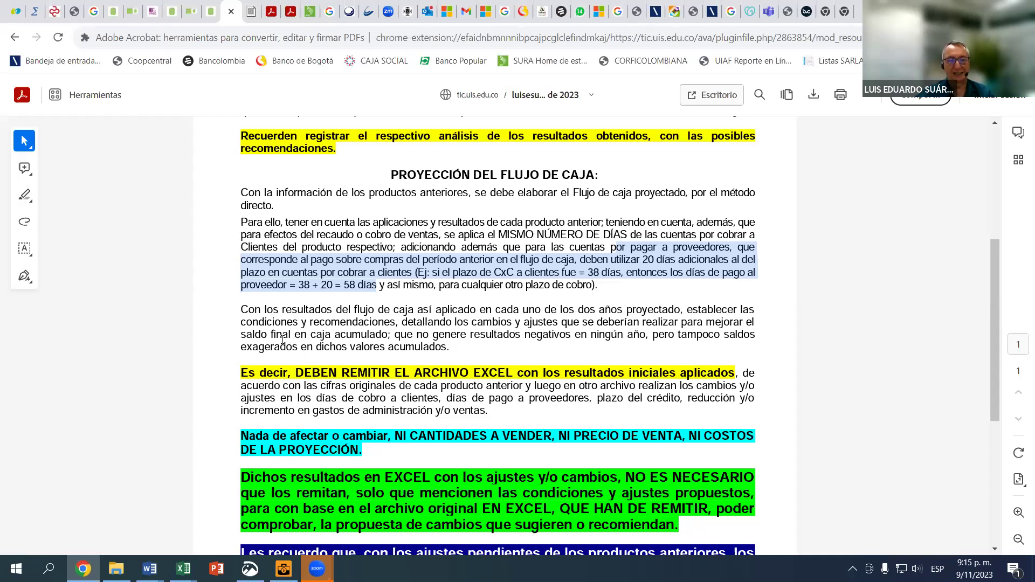
pyautogui.scroll(-1, 375, 318)
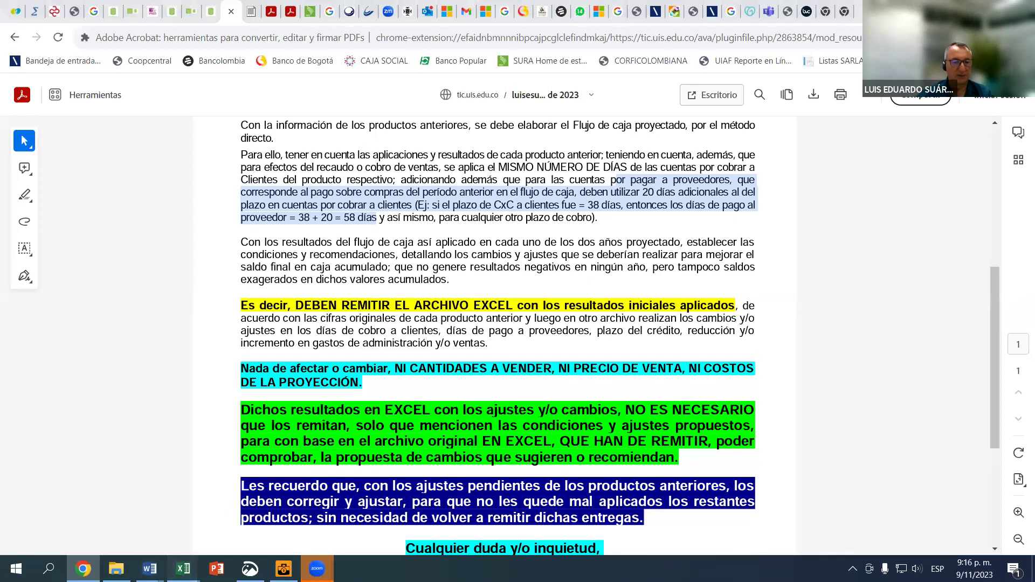
pyautogui.click(183, 568)
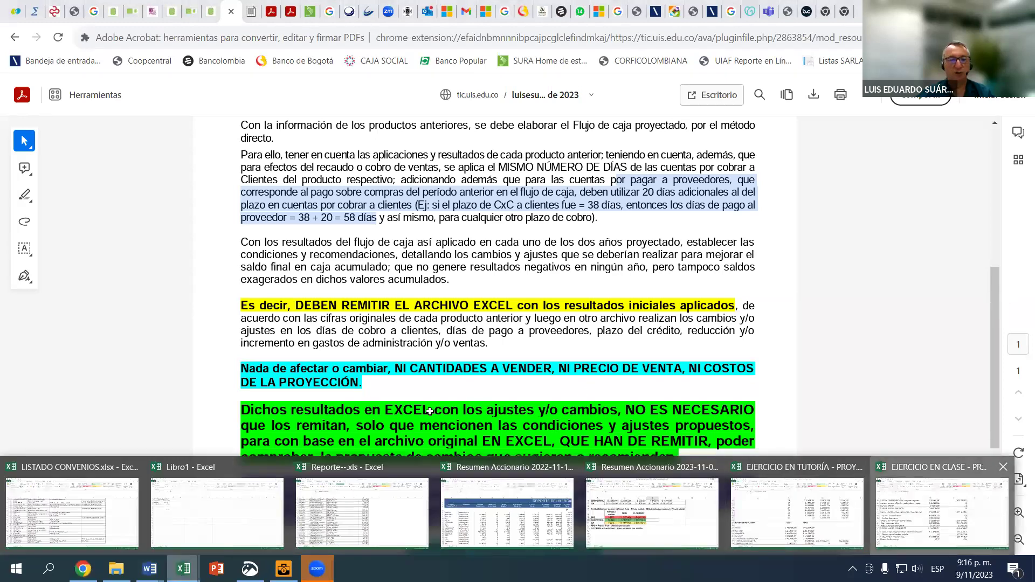
pyautogui.click(941, 512)
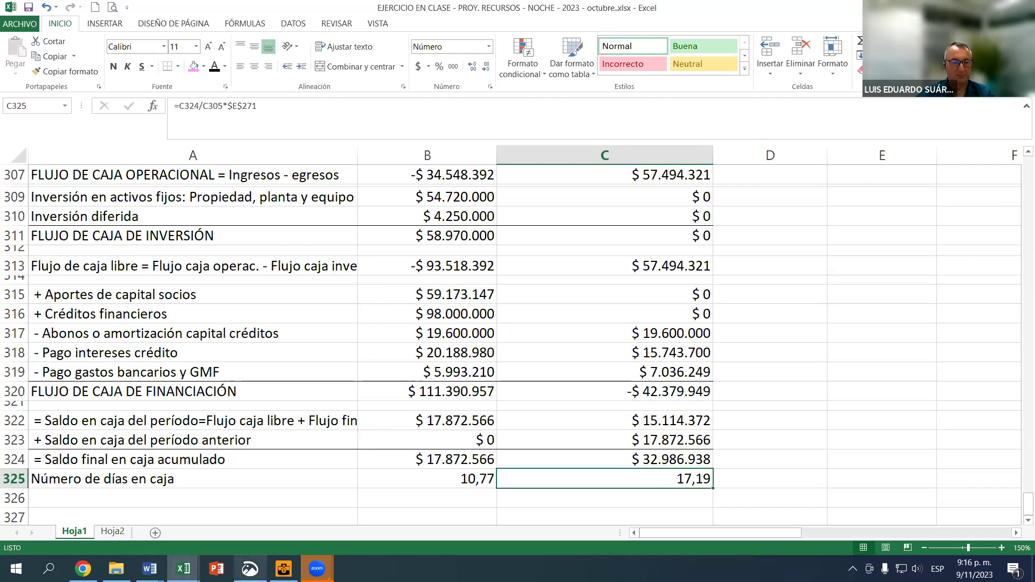
# Switch to Chrome to read the rest of the assignment PDF's submission and adjustment instructions, and return to the EJERCICIO EN CLASE workbook in Excel.
pyautogui.click(83, 569)
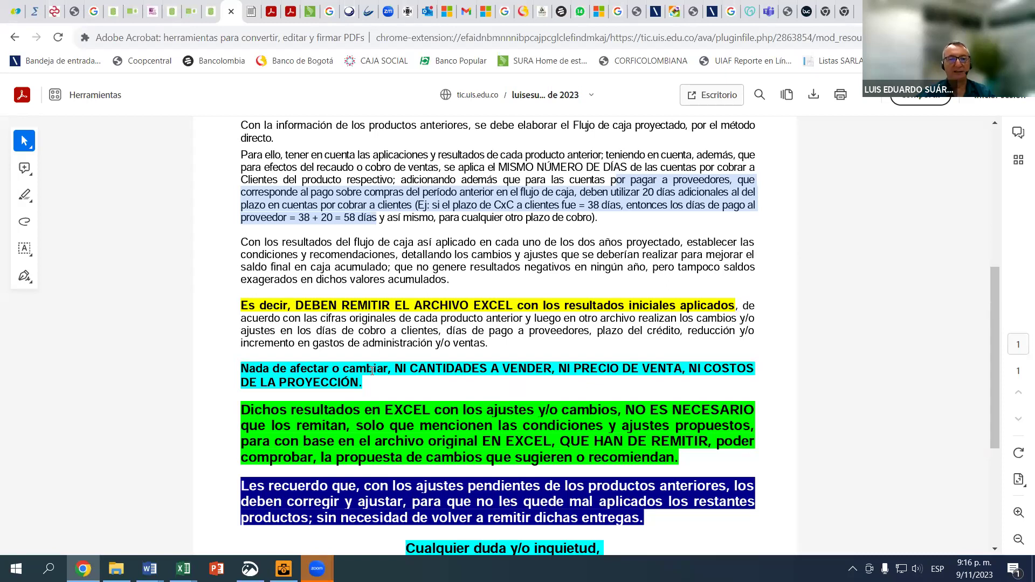
pyautogui.scroll(-1, 389, 376)
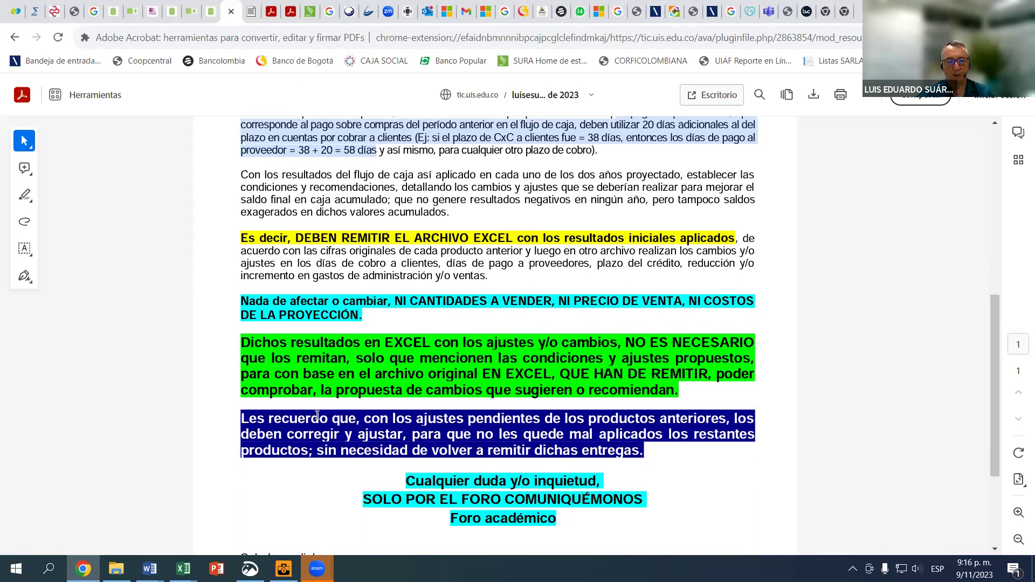
pyautogui.scroll(-1, 317, 415)
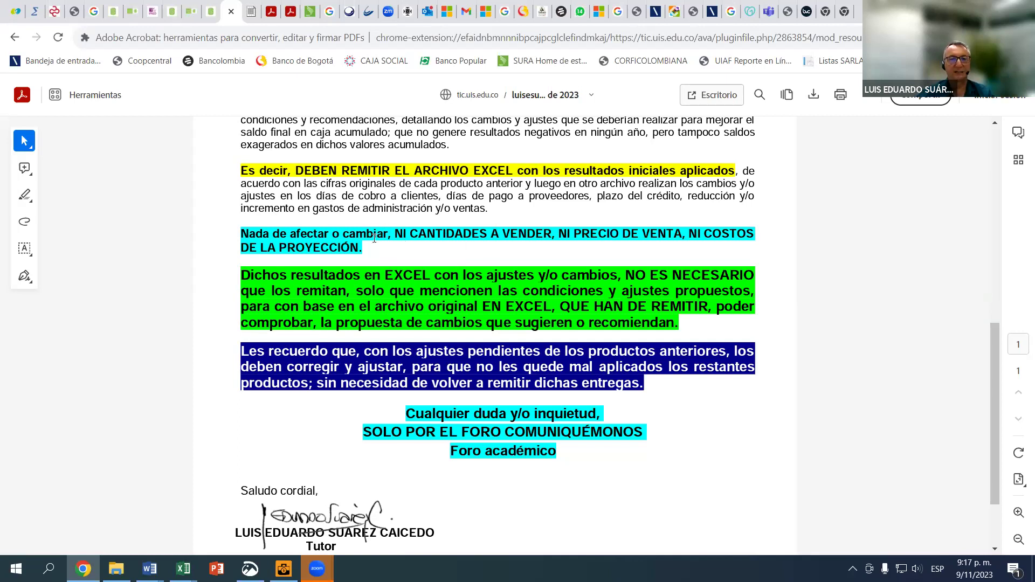
pyautogui.click(183, 568)
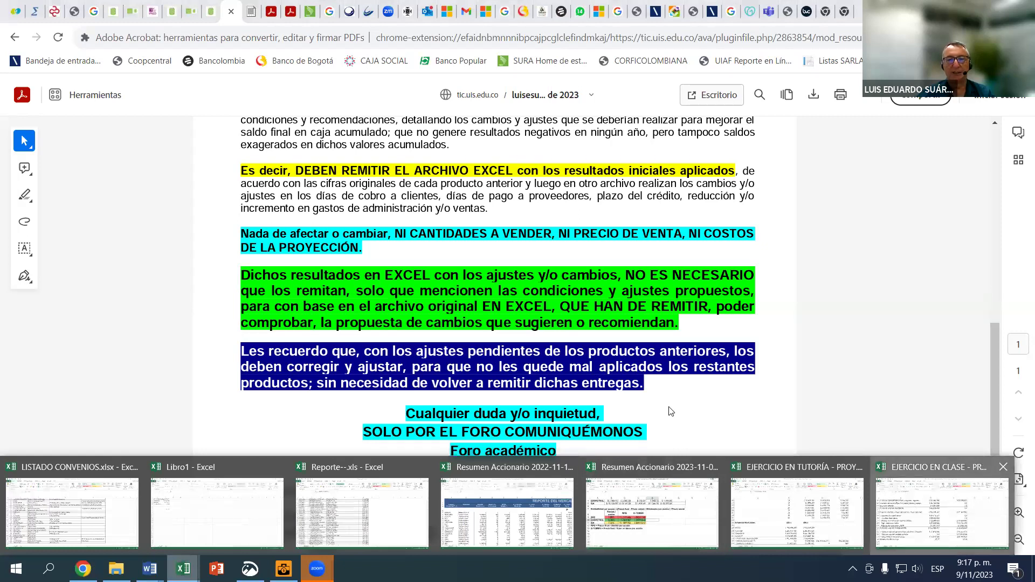
pyautogui.click(941, 511)
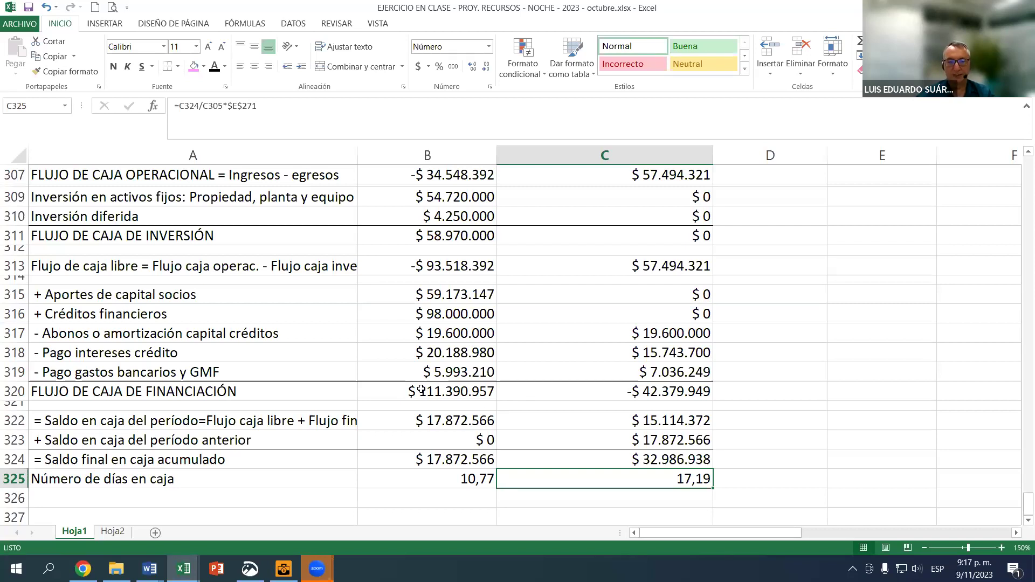
pyautogui.click(107, 533)
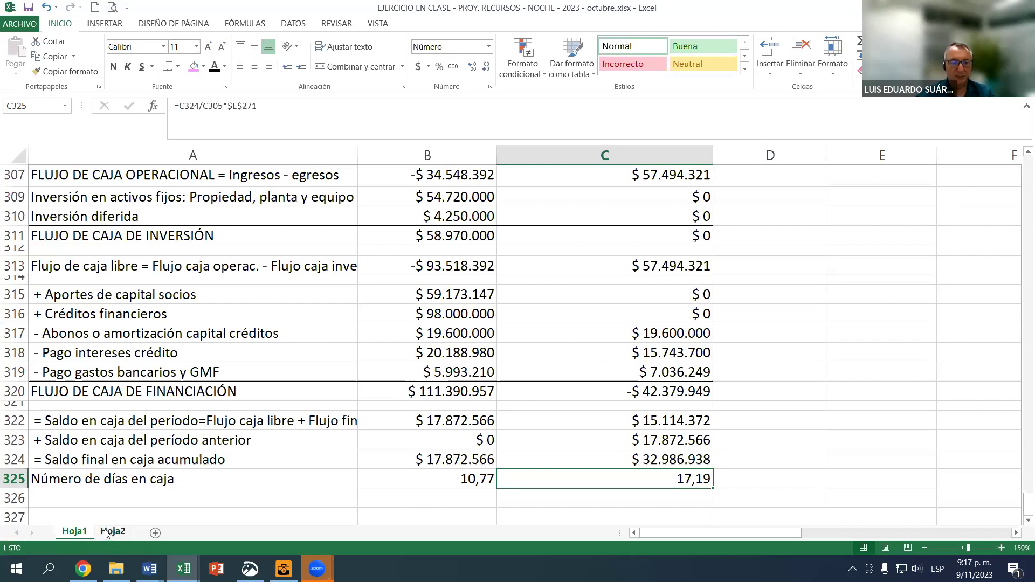
pyautogui.write('re')
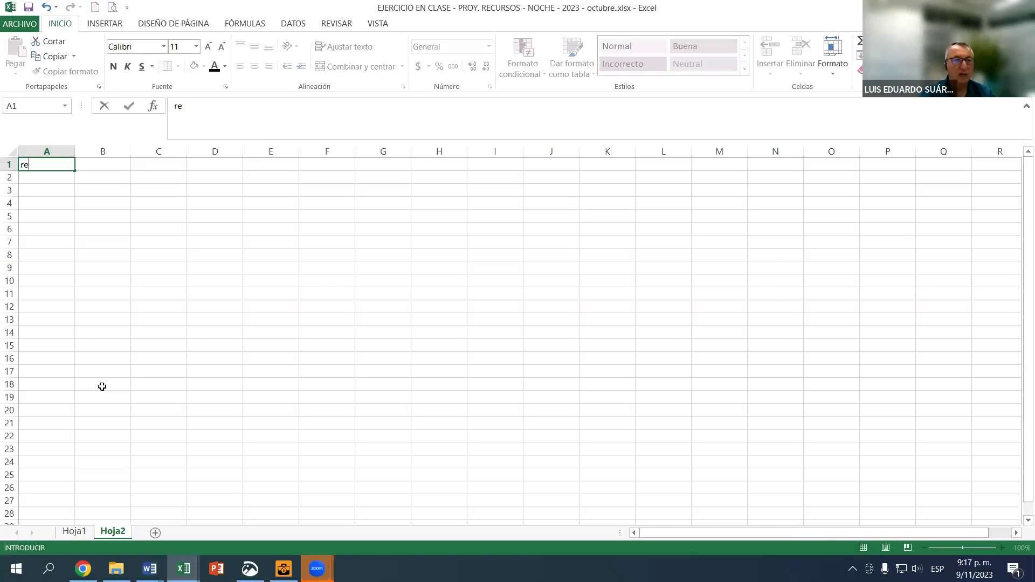
pyautogui.write('ñaoxk kjke')
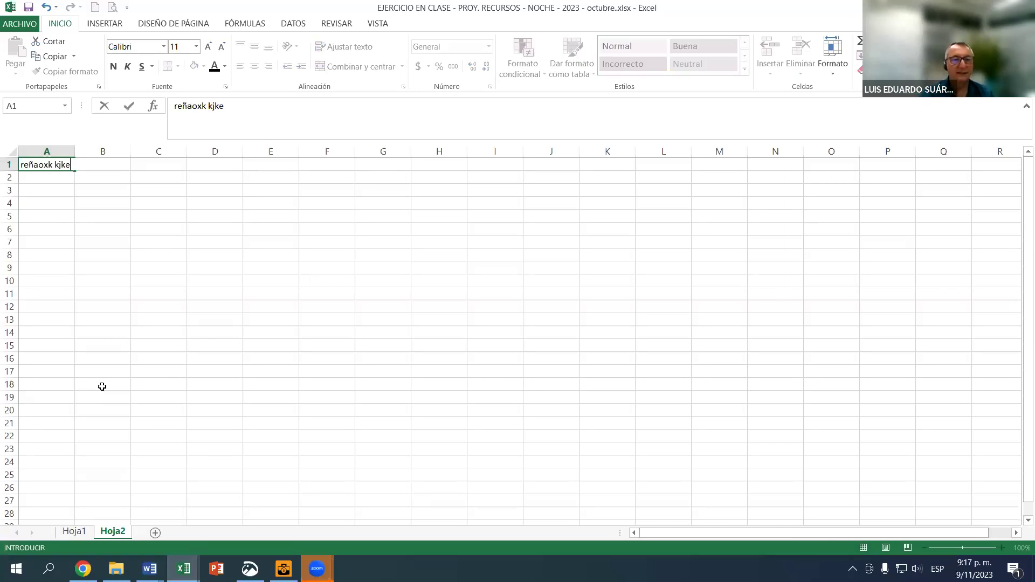
pyautogui.write('ncklñlll')
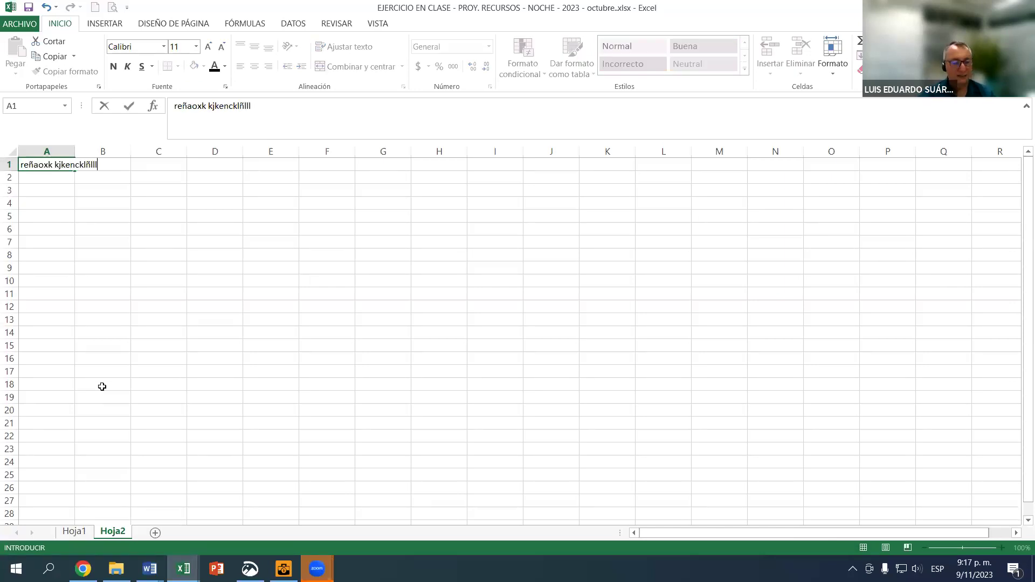
pyautogui.press('Escape')
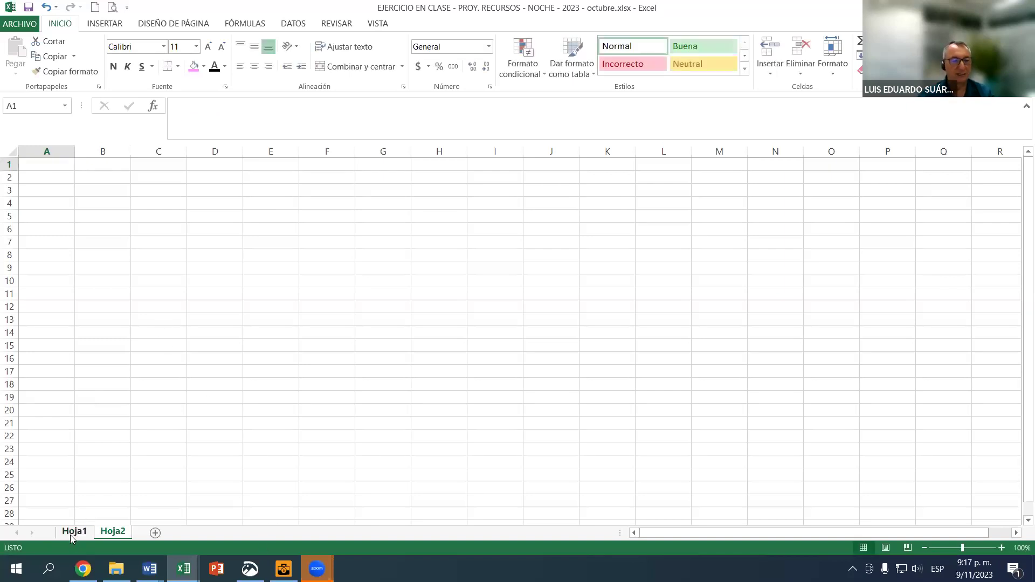
pyautogui.click(74, 532)
pyautogui.click(403, 462)
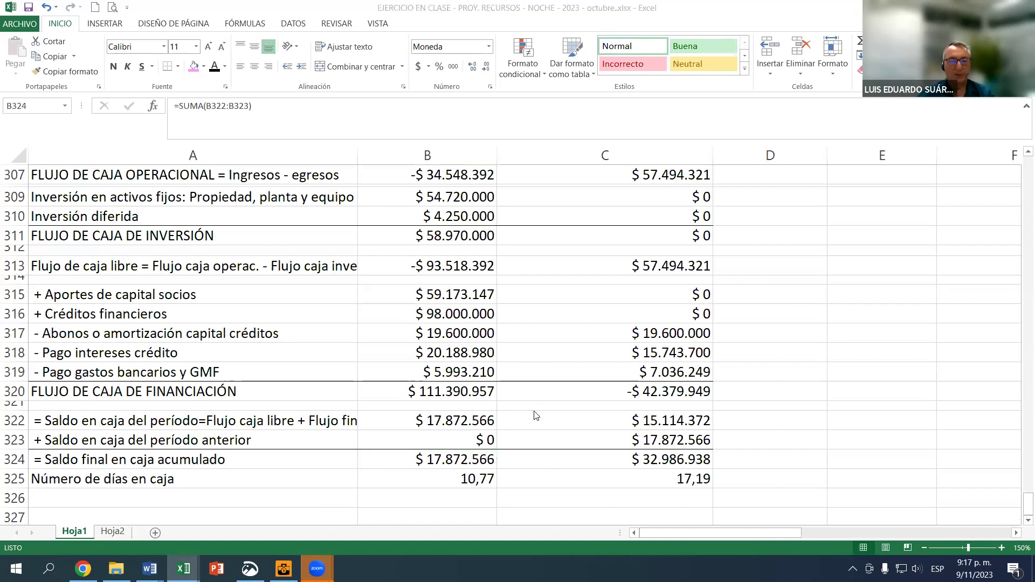
pyautogui.scroll(2, 522, 421)
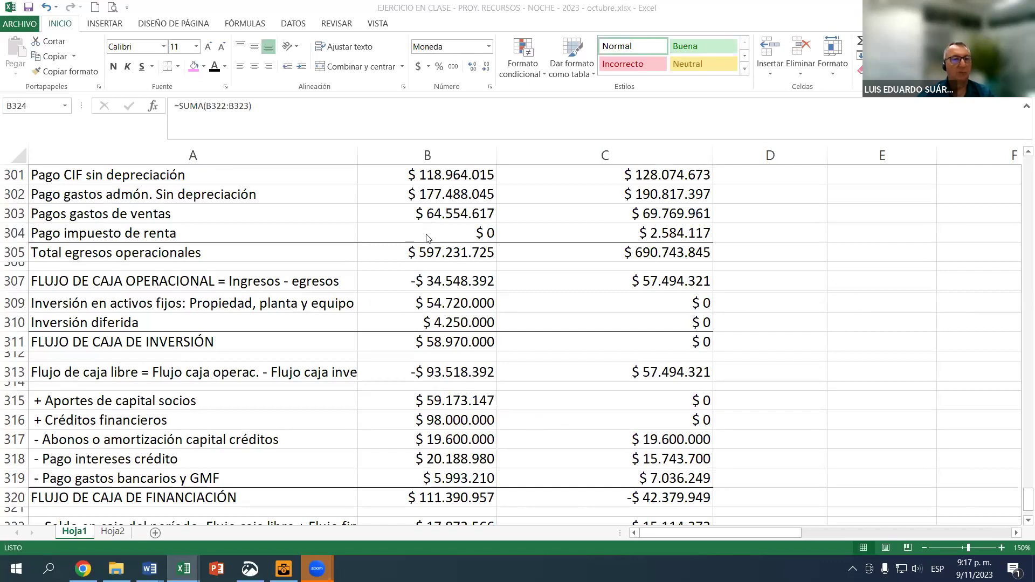
pyautogui.click(427, 195)
pyautogui.click(427, 196)
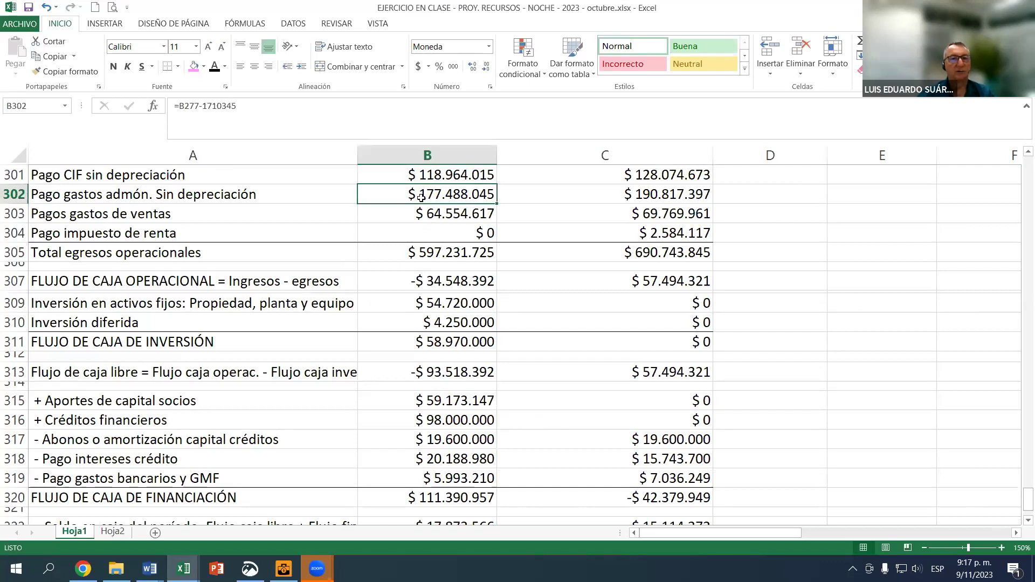
pyautogui.click(200, 105)
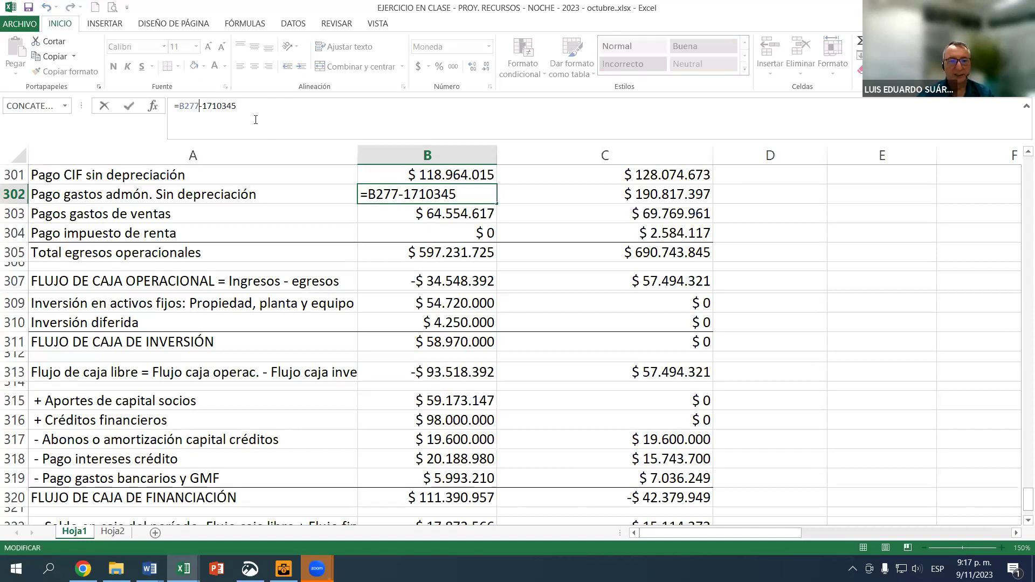
pyautogui.write('+25000000')
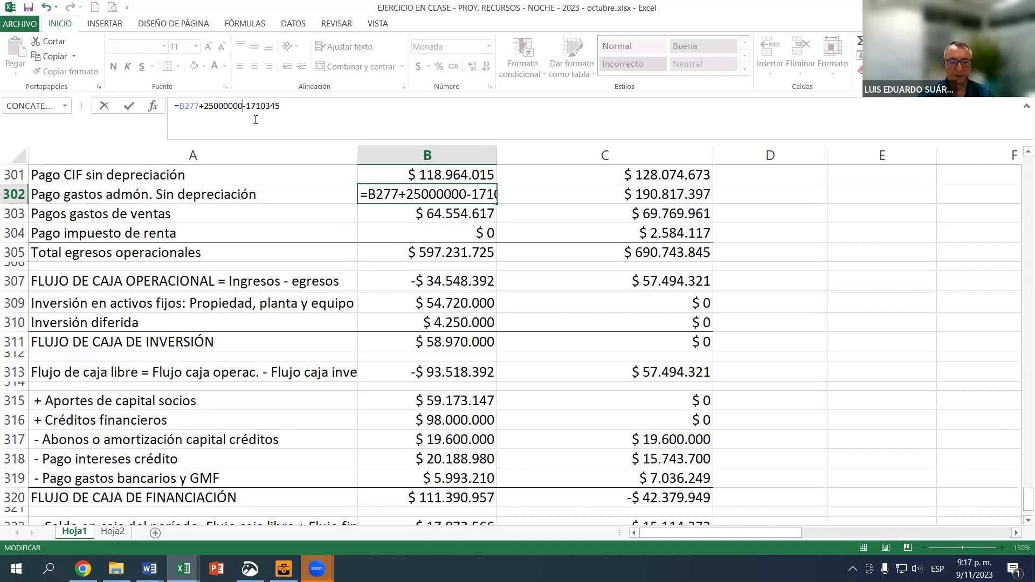
pyautogui.press('Return')
# Check the effect on "Saldo final en caja acumulado" for AÑO 1 and AÑO 2.
pyautogui.scroll(-3, 452, 439)
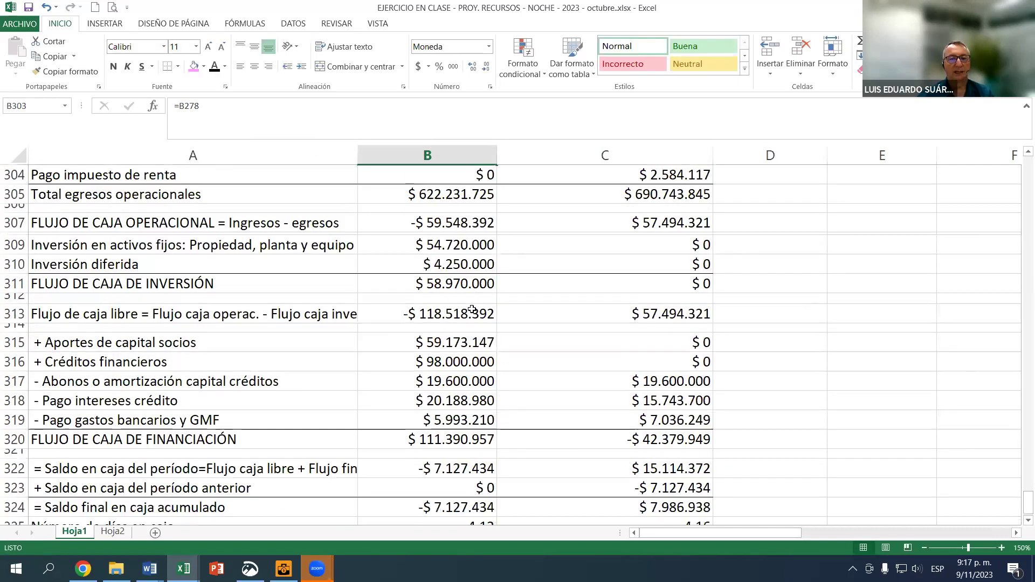
pyautogui.click(450, 421)
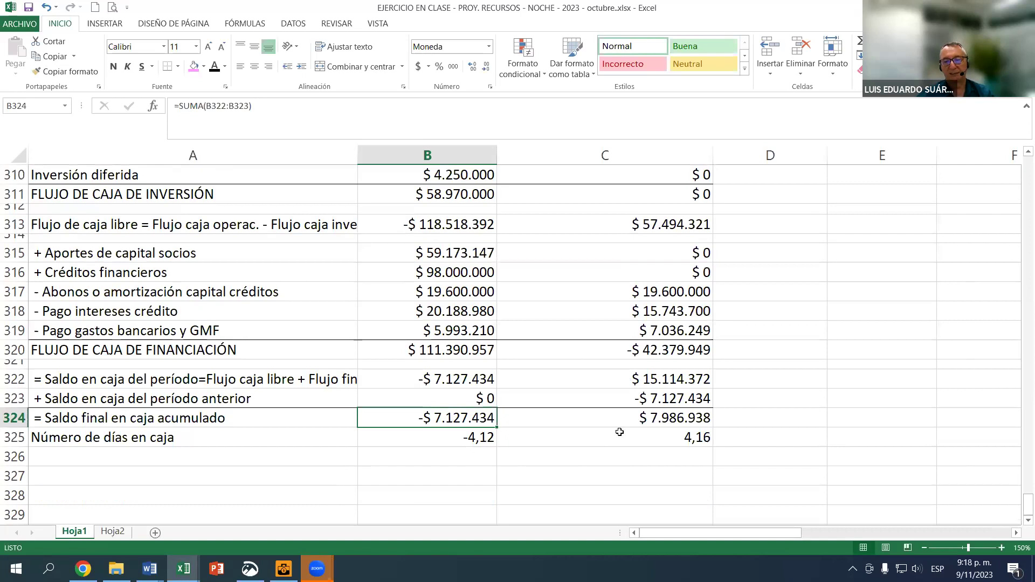
pyautogui.click(640, 420)
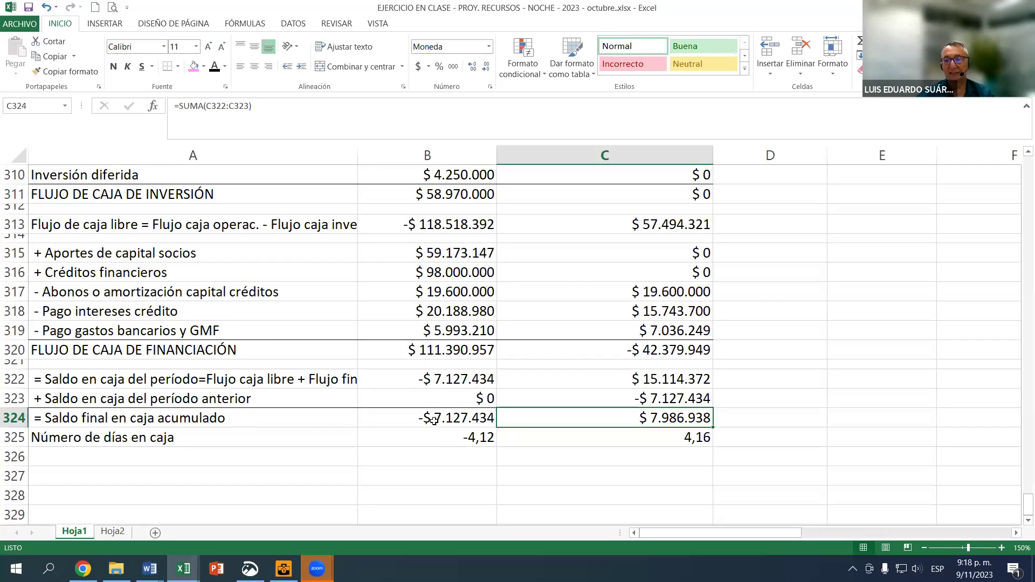
pyautogui.click(426, 419)
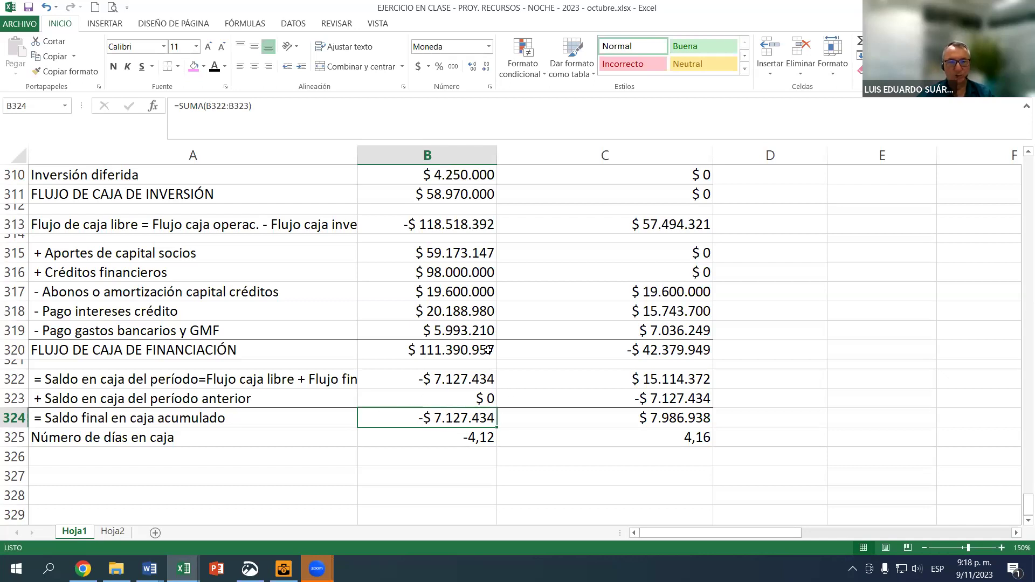
# Compare the AÑO 1 "Utilidad neta" in the income statement with the AÑO 1 "Saldo final en caja acumulado" in the cash flow.
pyautogui.scroll(10, 488, 350)
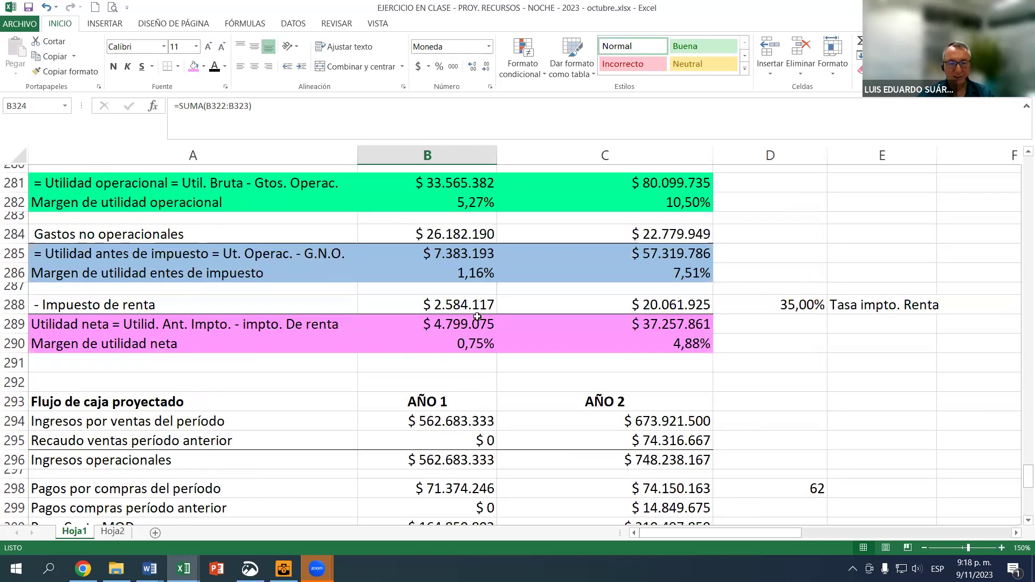
pyautogui.scroll(-10, 477, 316)
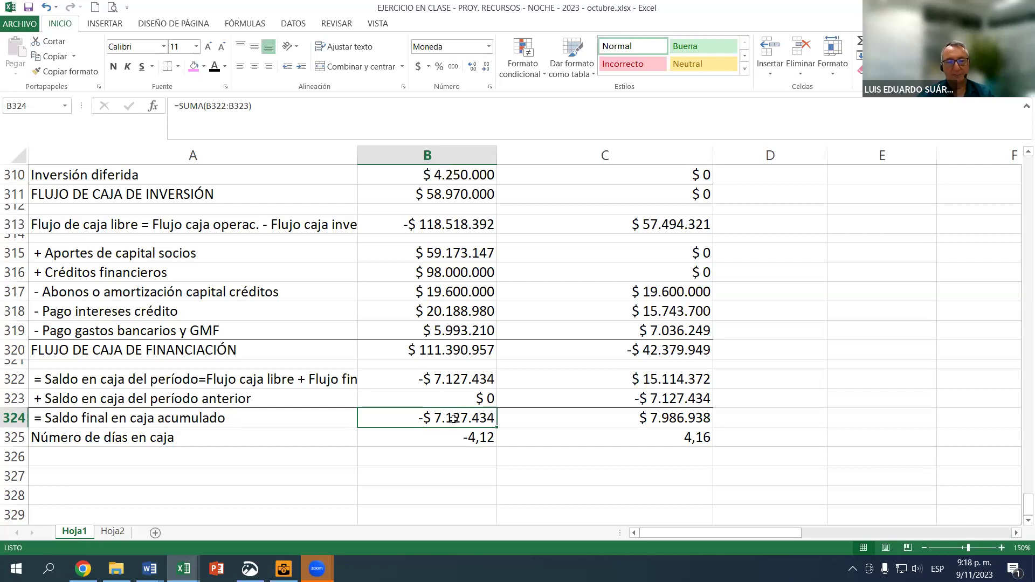
pyautogui.scroll(13, 453, 418)
pyautogui.click(454, 467)
pyautogui.scroll(-1, 456, 467)
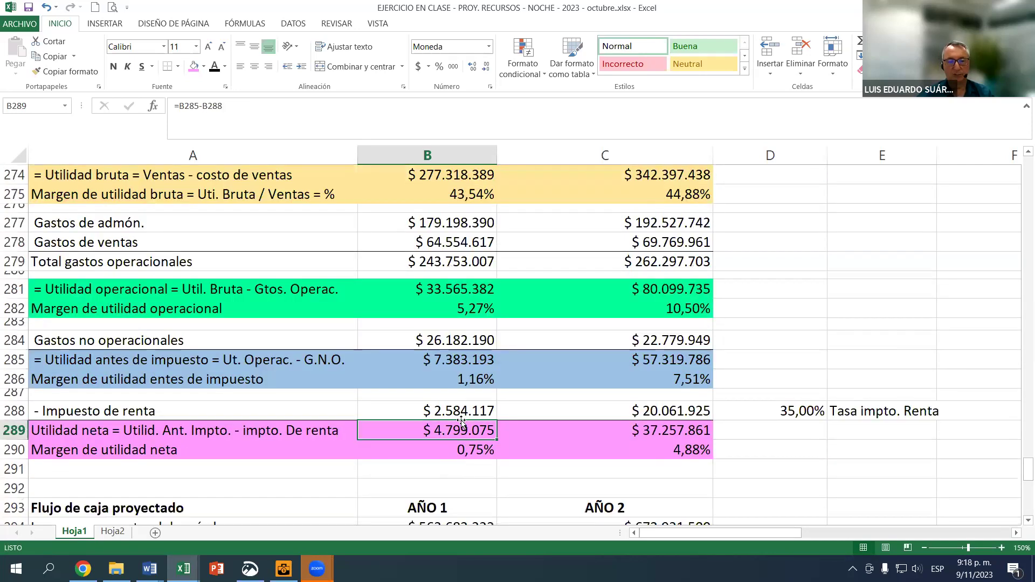
pyautogui.scroll(-9, 462, 421)
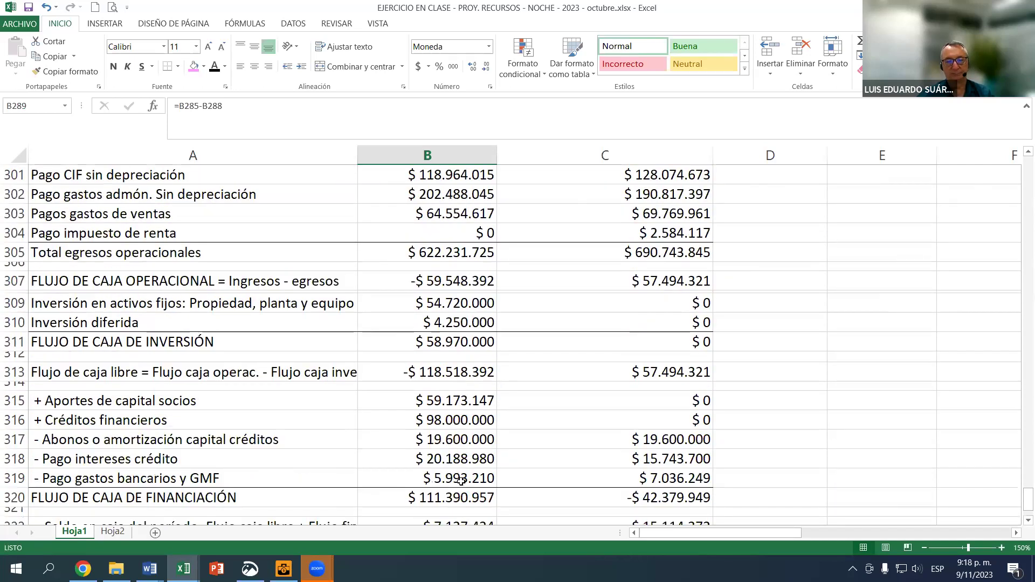
pyautogui.scroll(-2, 461, 482)
pyautogui.click(452, 466)
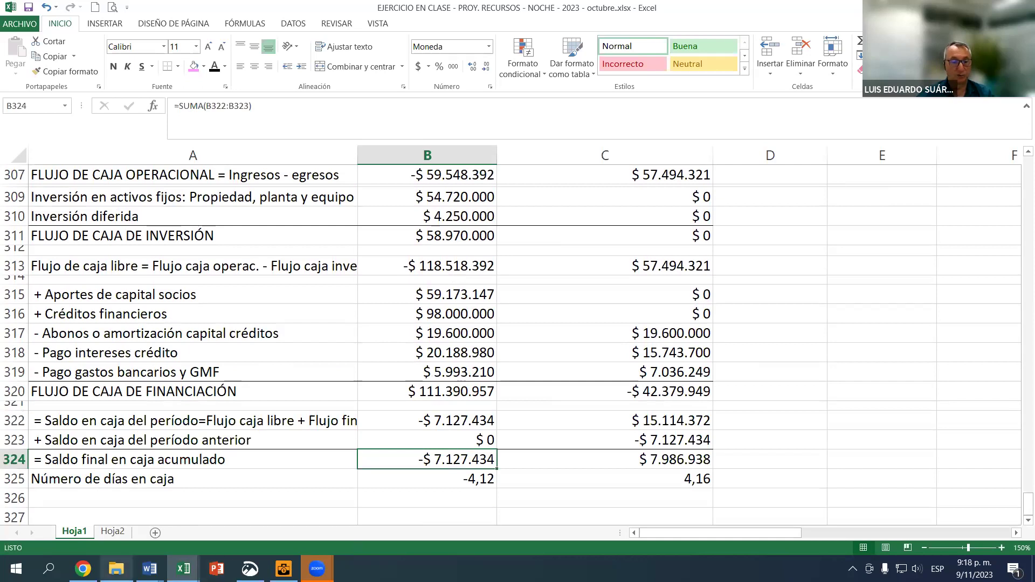
# Switch to Chrome to select and reread the PDF's passage on negative accumulated cash balances, and return to the EJERCICIO EN CLASE workbook in Excel.
pyautogui.click(82, 569)
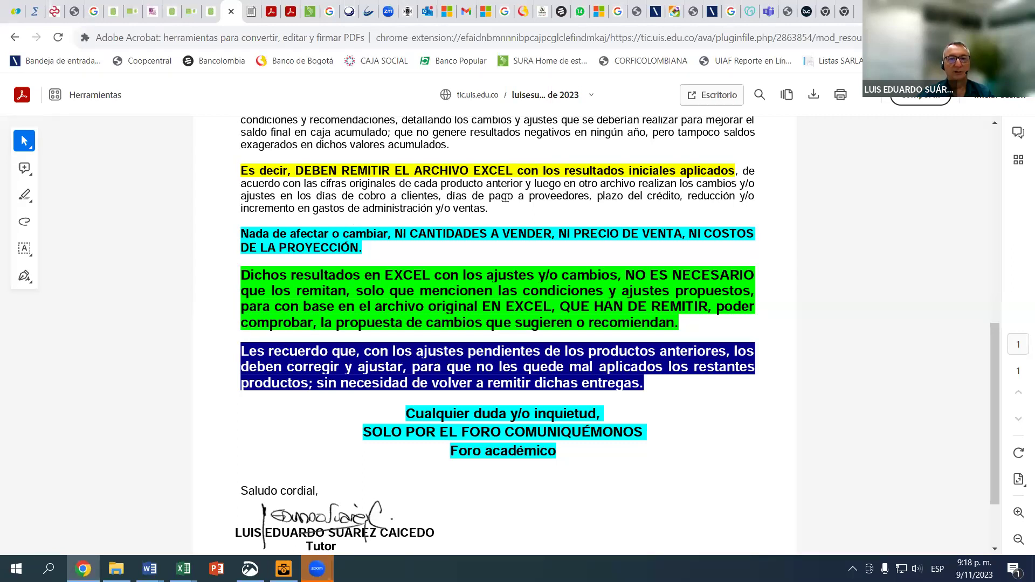
pyautogui.scroll(1, 561, 206)
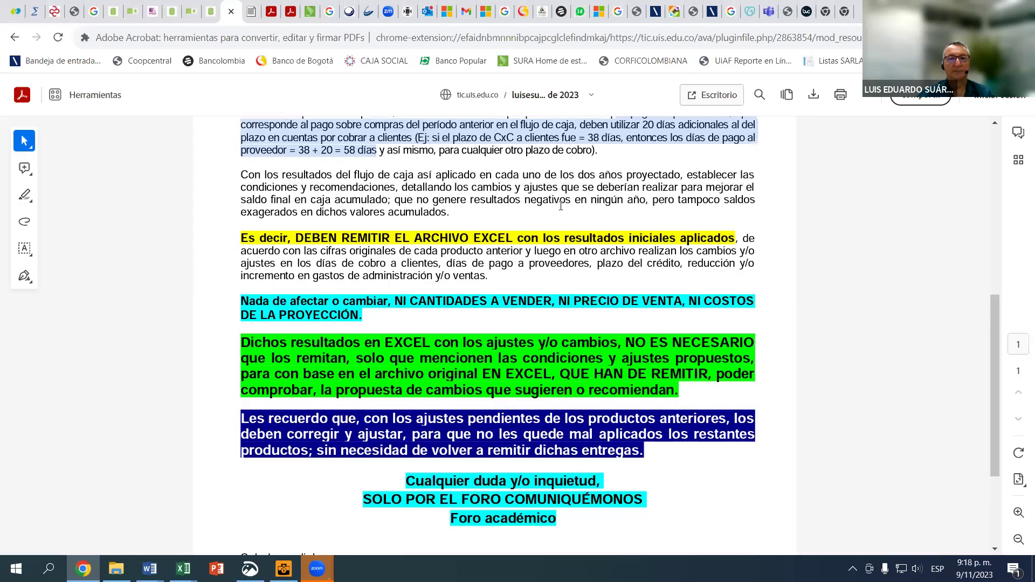
pyautogui.click(495, 197)
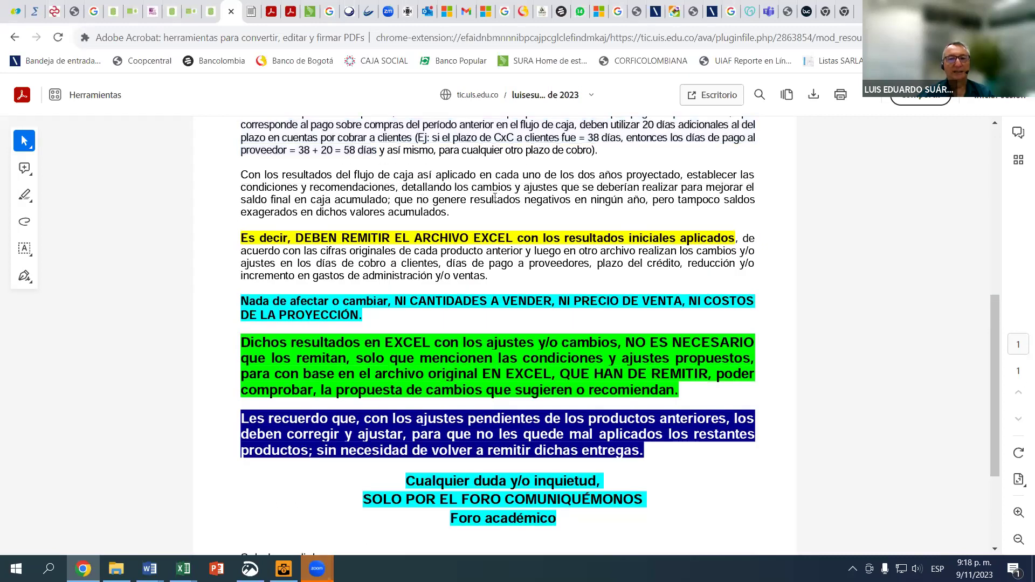
pyautogui.moveTo(554, 198); pyautogui.dragTo(633, 198)
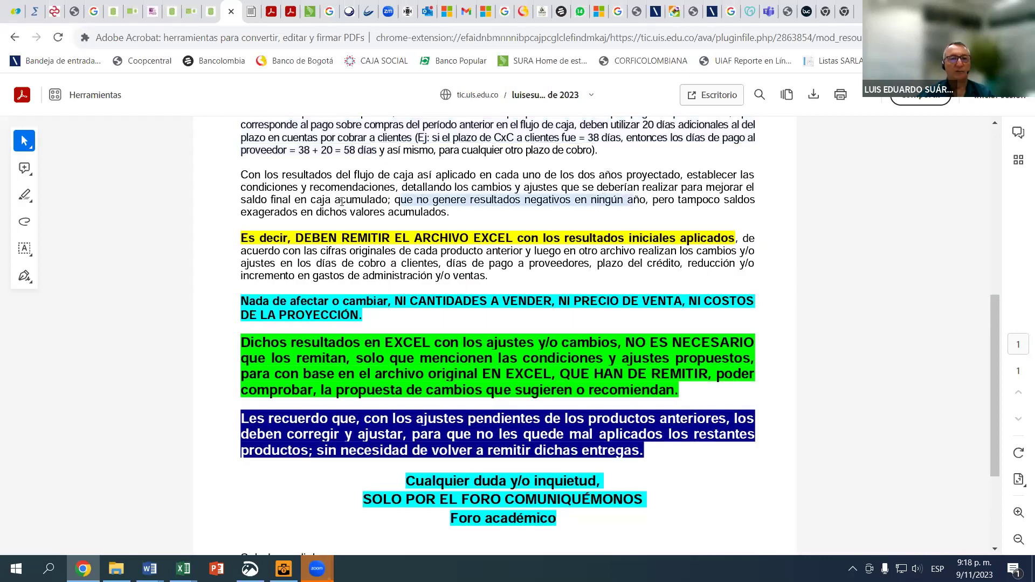
pyautogui.moveTo(415, 200); pyautogui.dragTo(543, 197)
pyautogui.moveTo(611, 199); pyautogui.dragTo(646, 200)
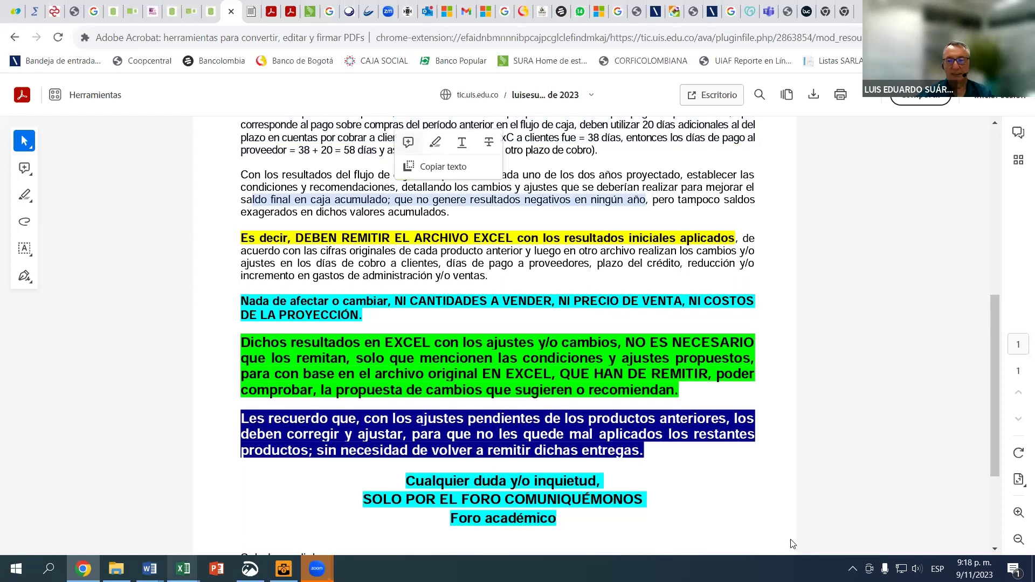
pyautogui.click(184, 568)
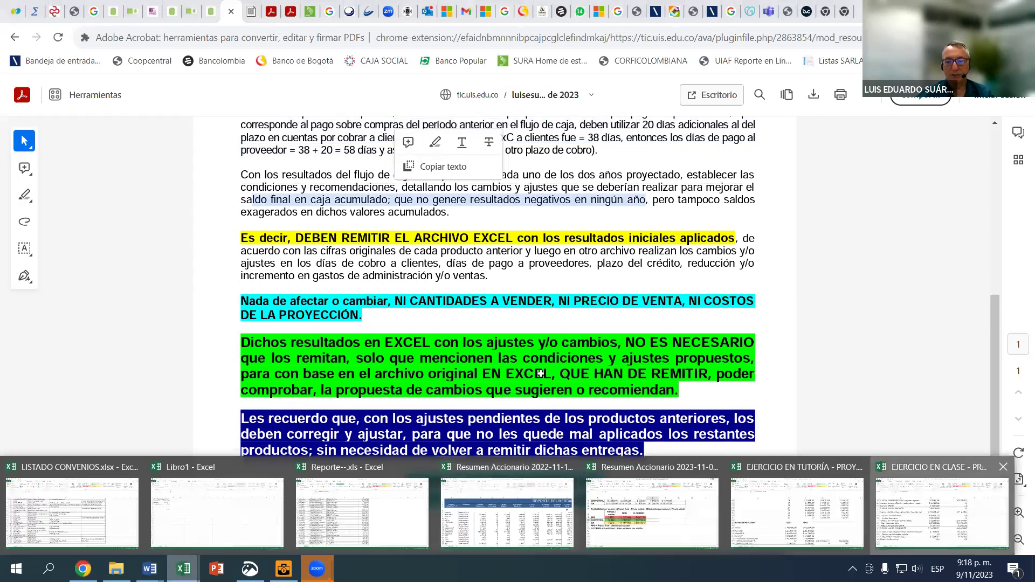
pyautogui.click(942, 512)
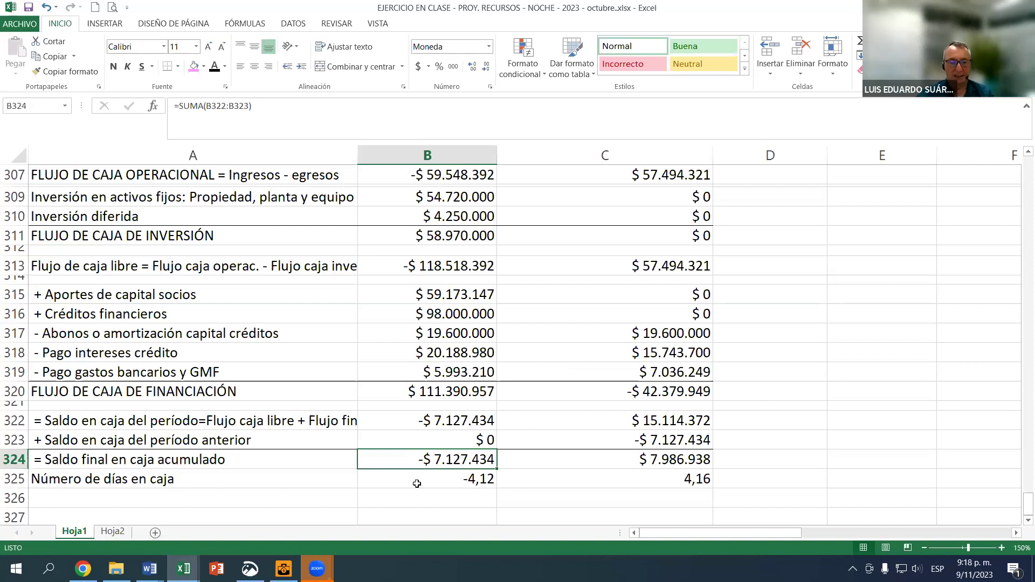
pyautogui.click(112, 532)
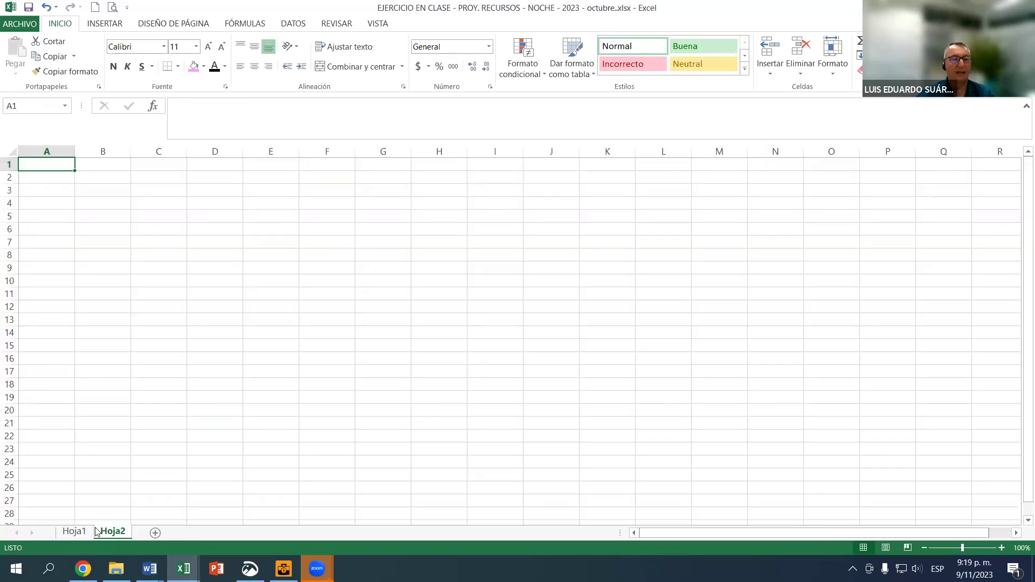
pyautogui.click(76, 531)
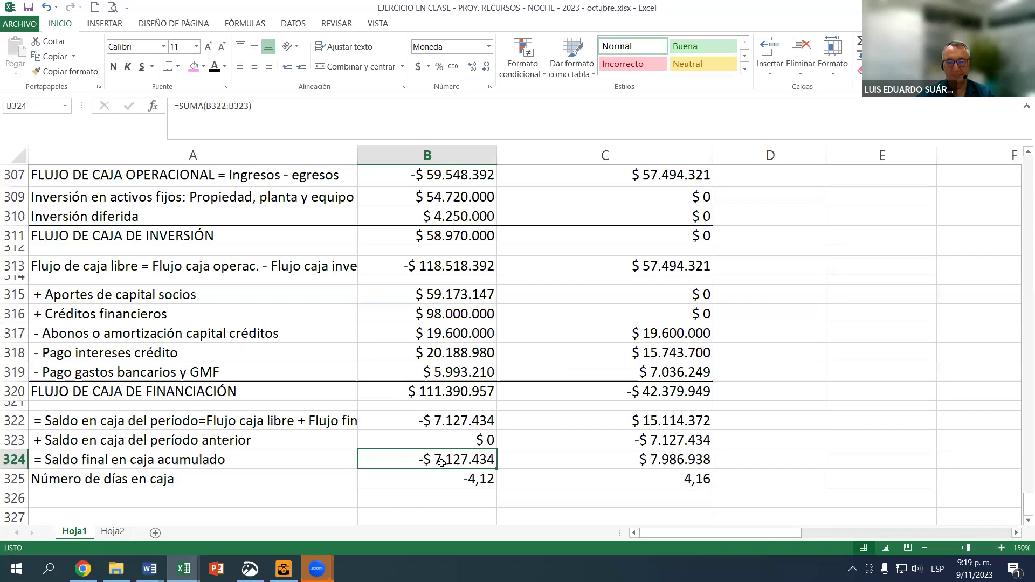
pyautogui.click(113, 532)
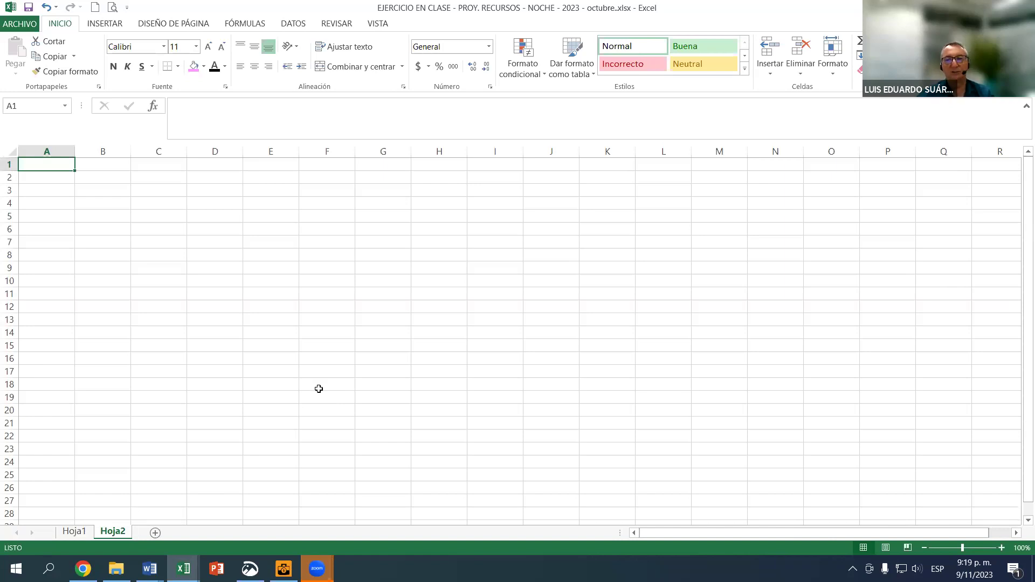
pyautogui.click(83, 532)
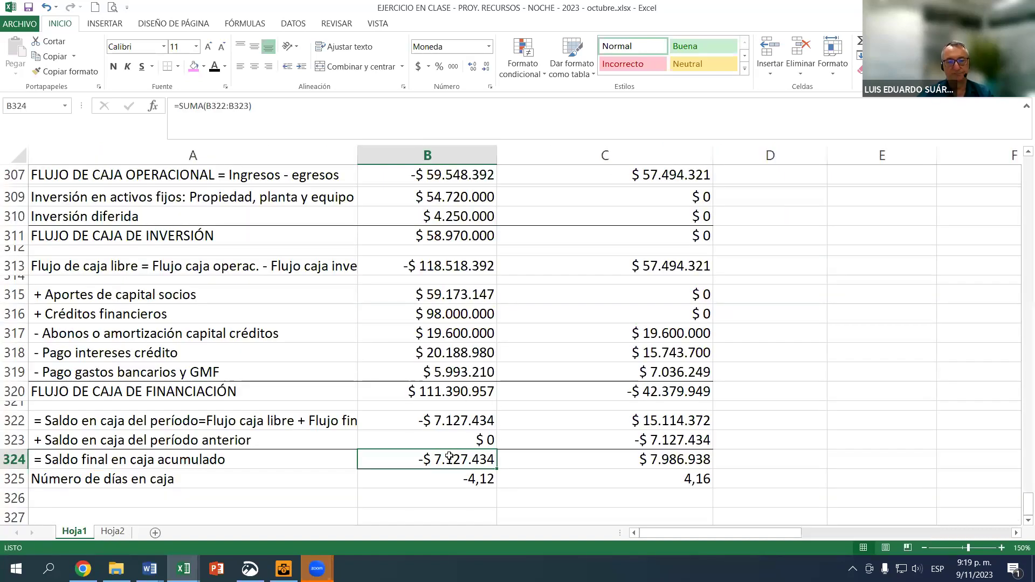
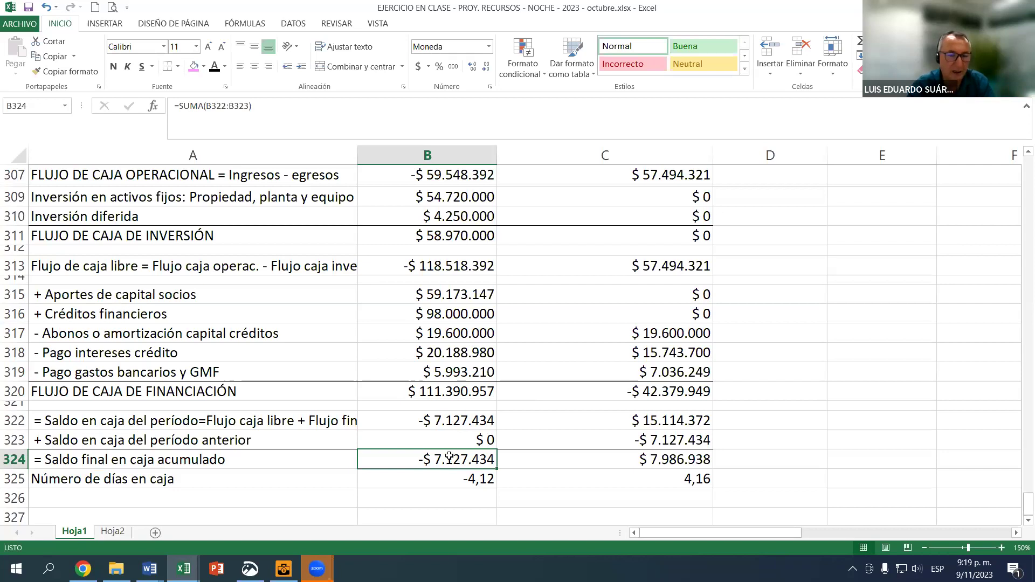
# Change the days for "Cartera comercial o CxC clientes" in D181 to the formula =42*0+18.
pyautogui.scroll(-1, 457, 459)
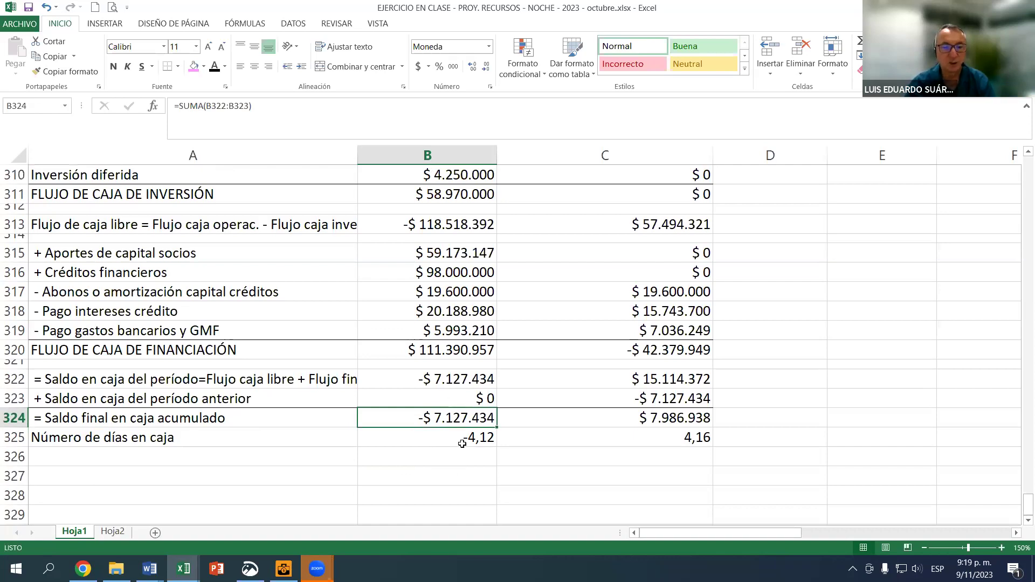
pyautogui.scroll(2, 544, 403)
pyautogui.scroll(4, 544, 403)
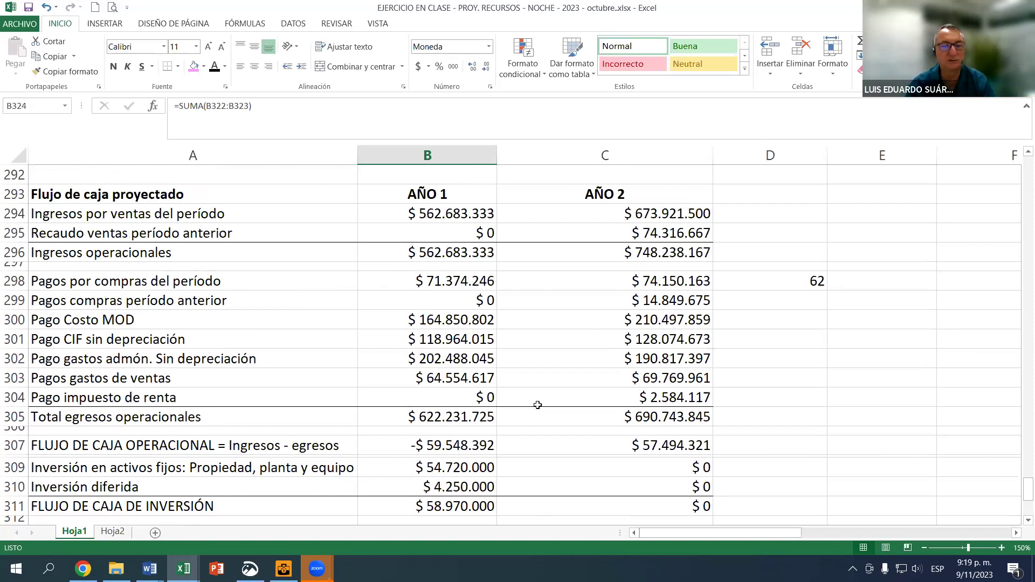
pyautogui.scroll(4, 534, 404)
pyautogui.scroll(-1, 520, 396)
pyautogui.scroll(2, 510, 412)
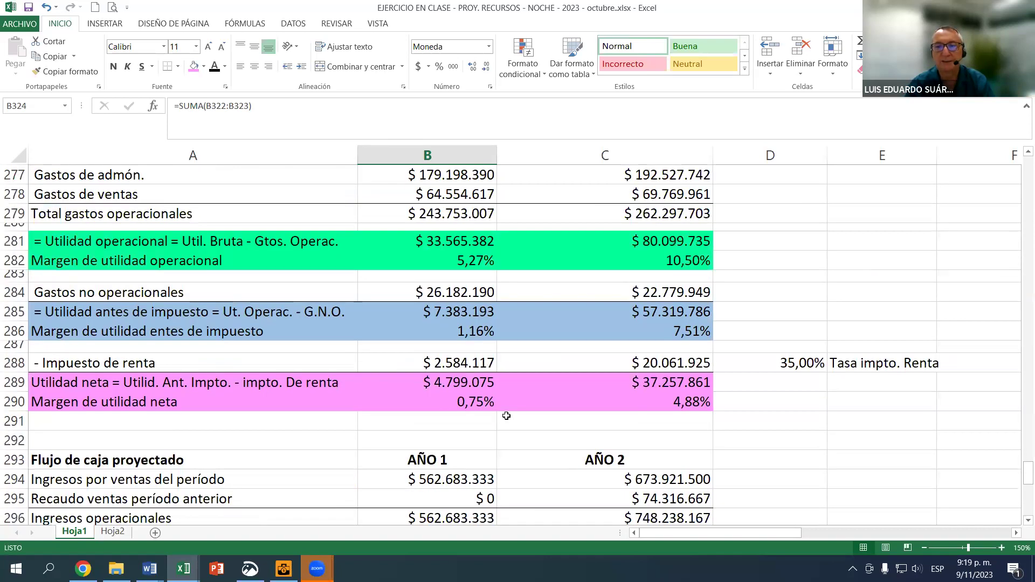
pyautogui.scroll(5, 506, 416)
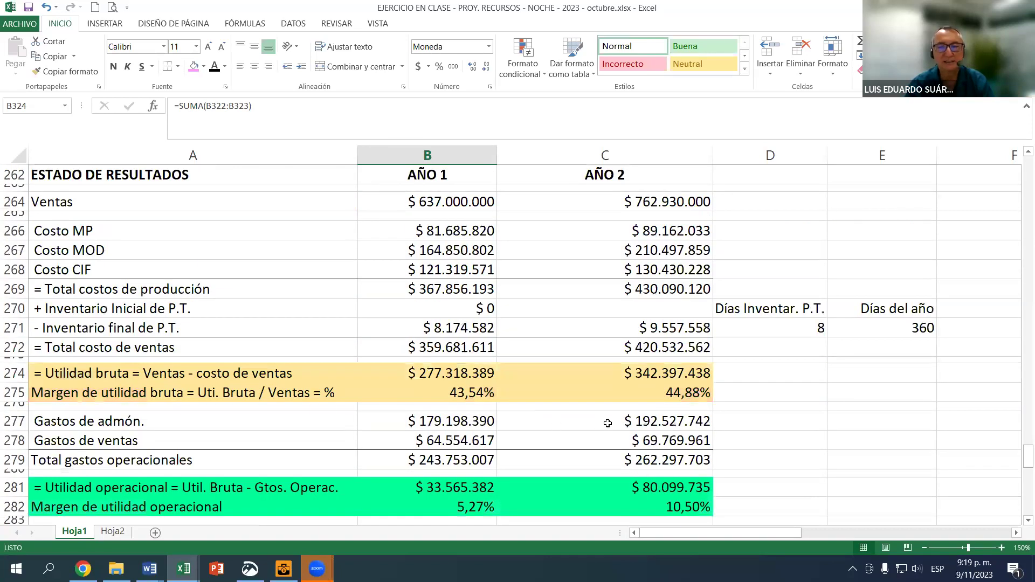
pyautogui.scroll(3, 663, 410)
pyautogui.scroll(16, 669, 408)
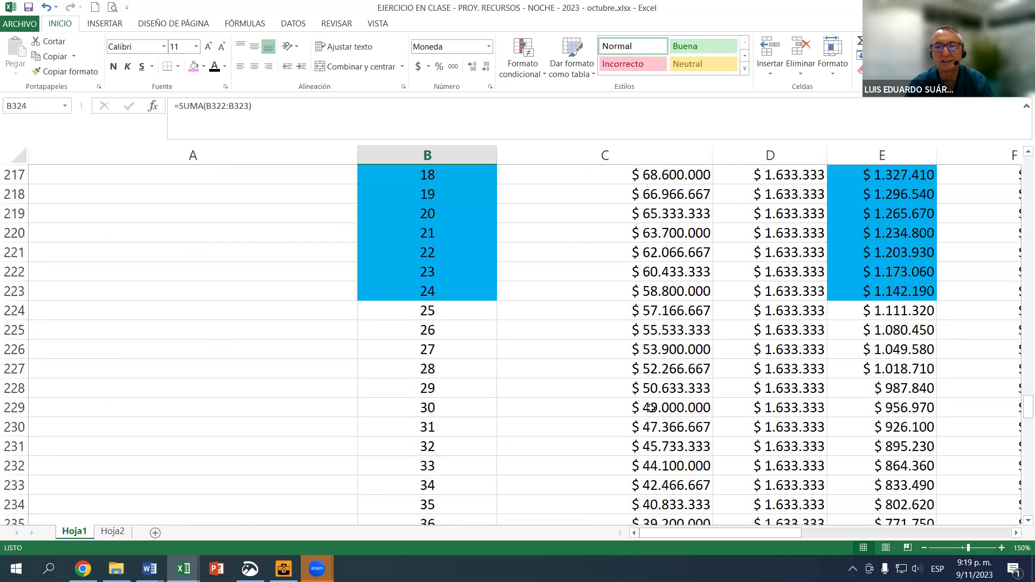
pyautogui.scroll(9, 630, 430)
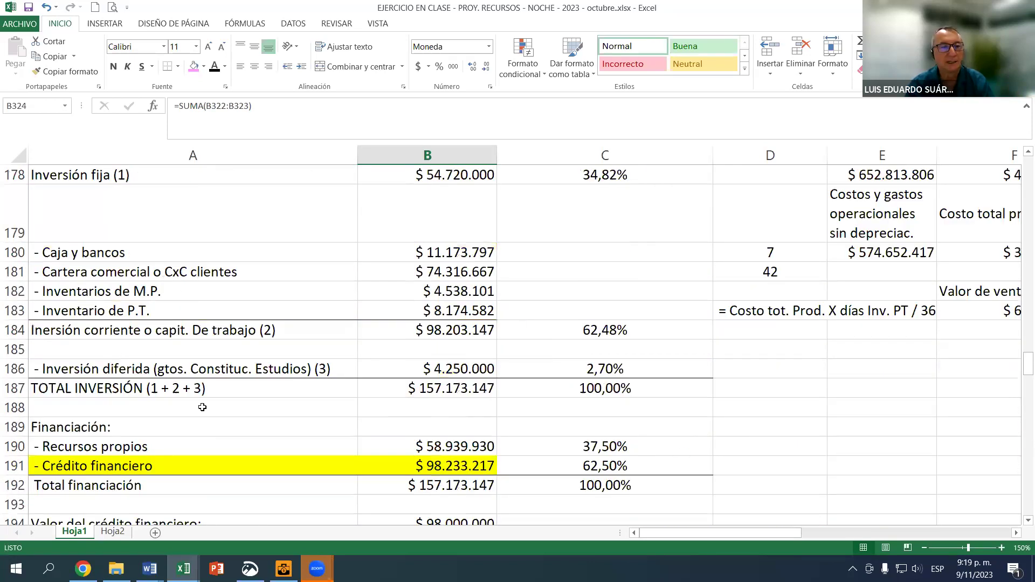
pyautogui.click(117, 275)
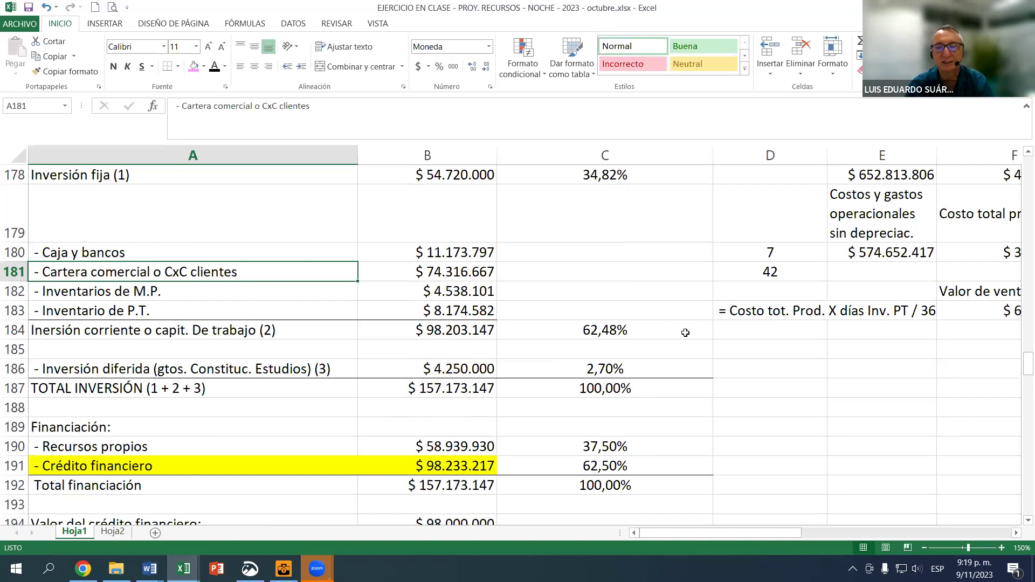
pyautogui.click(748, 279)
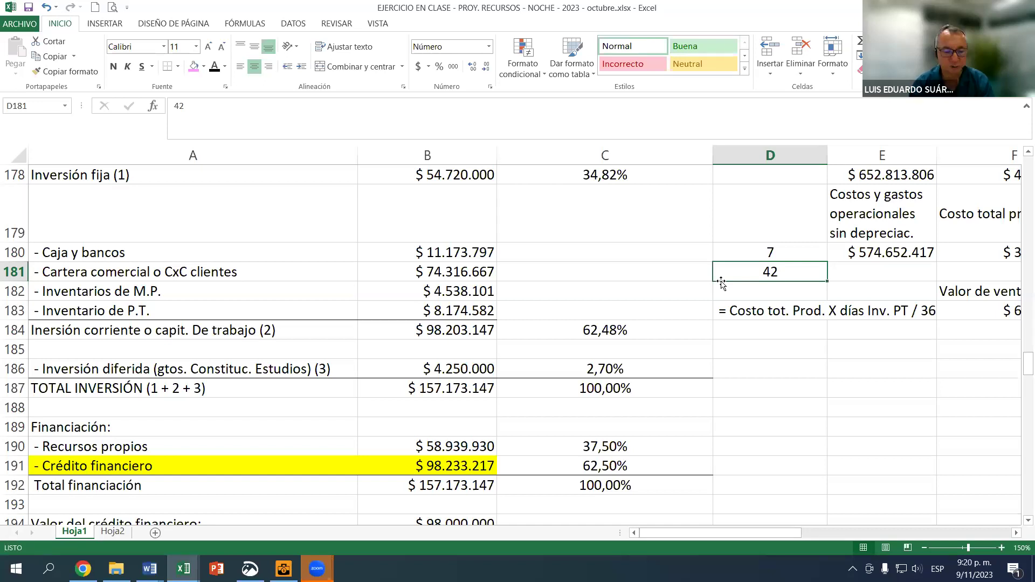
pyautogui.press('F2')
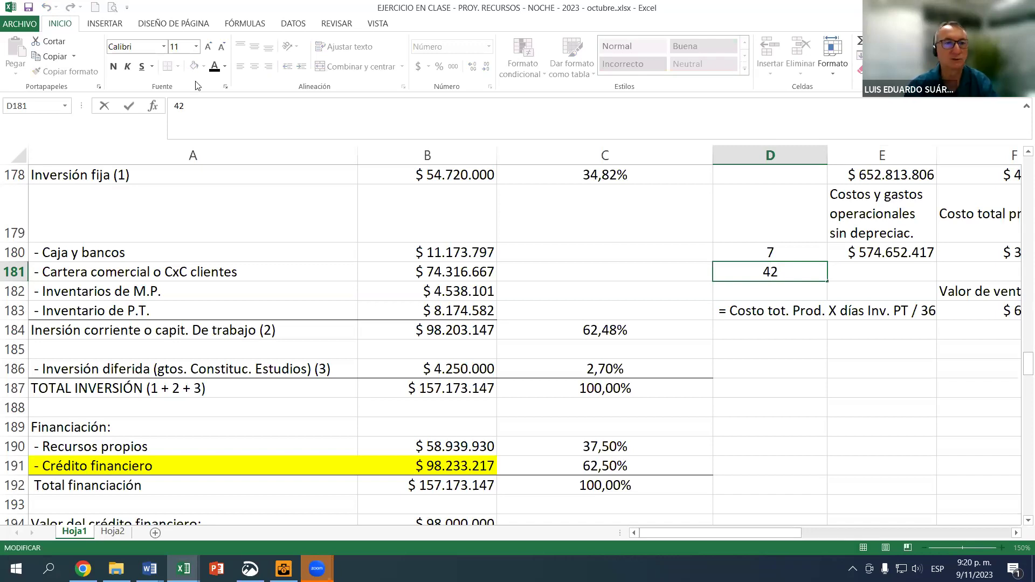
pyautogui.write('*0')
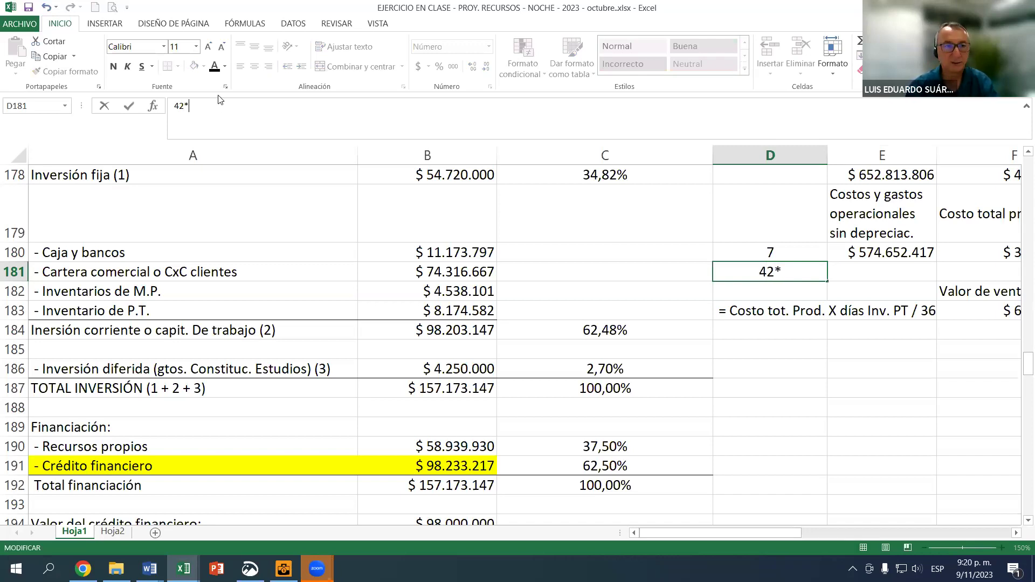
pyautogui.click(175, 105)
pyautogui.write('=')
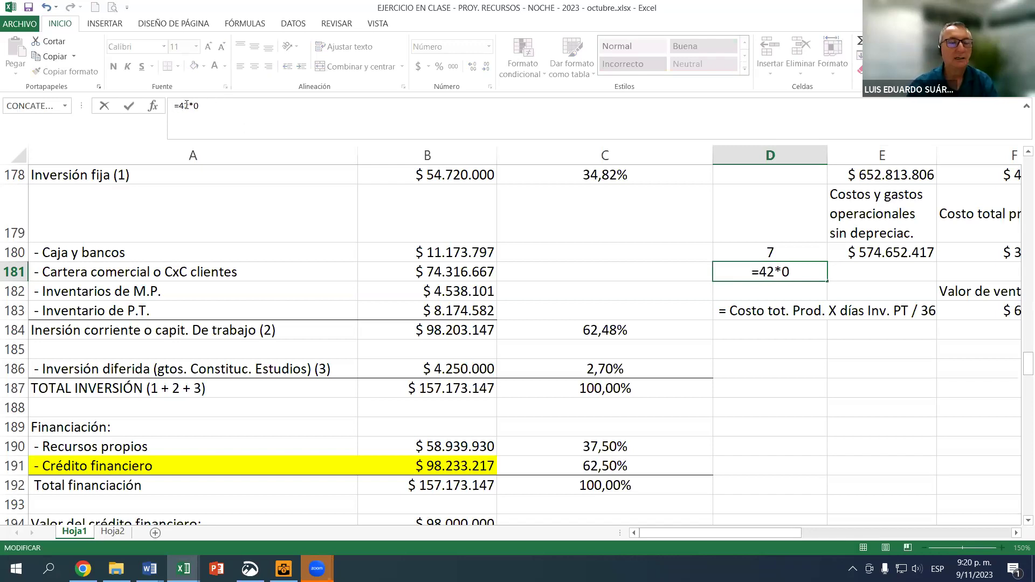
pyautogui.click(226, 106)
pyautogui.write('+')
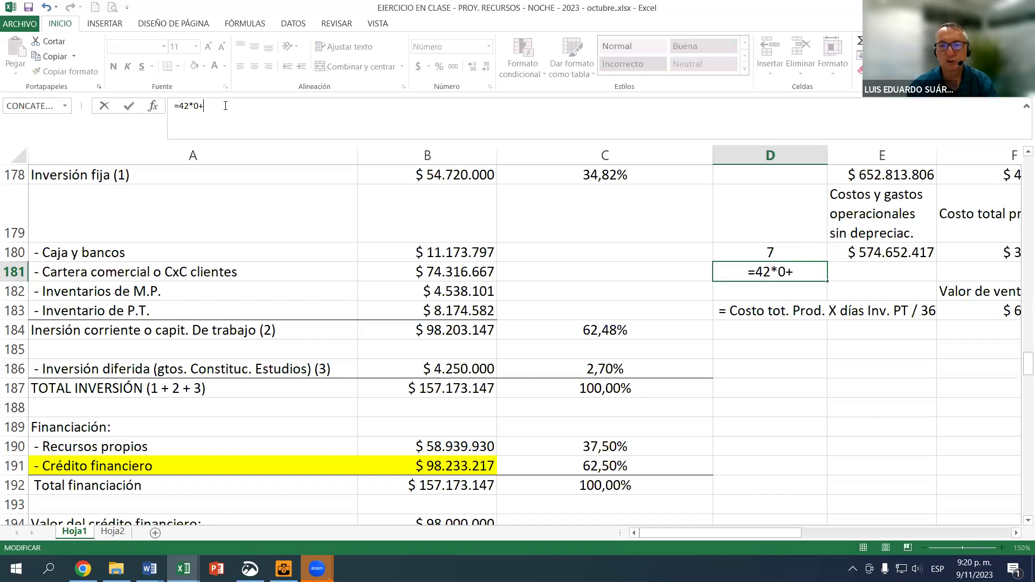
pyautogui.write('18')
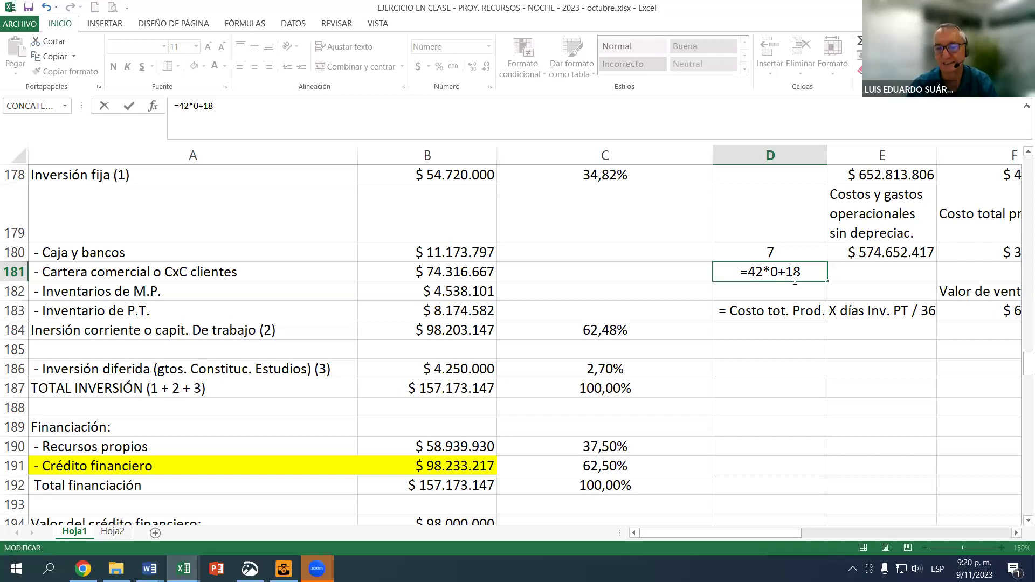
pyautogui.press('Return')
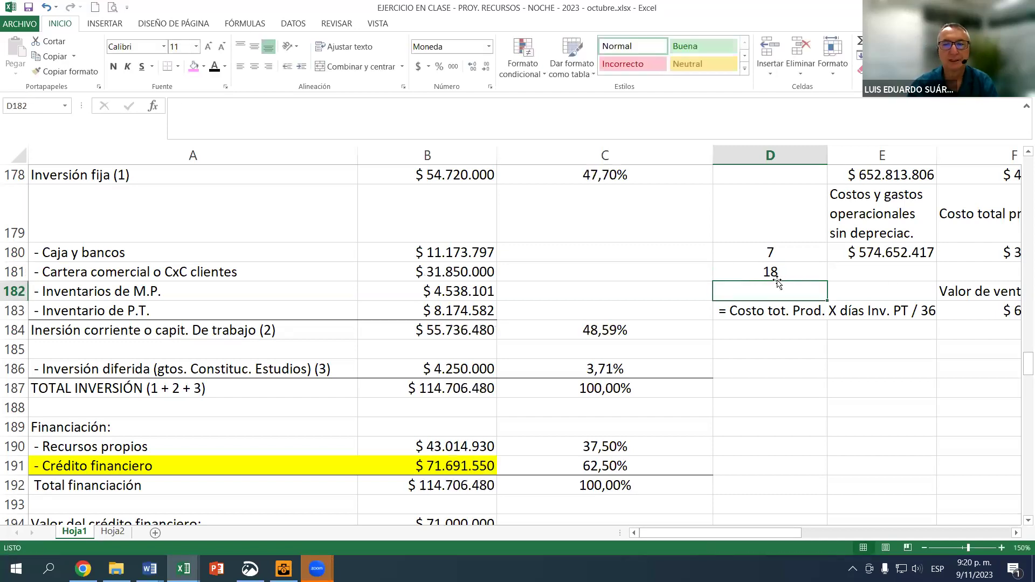
# Check how the shorter customer collection period affects the AÑO 1 "Saldo final en caja acumulado" in the projected cash flow.
pyautogui.scroll(-4, 487, 341)
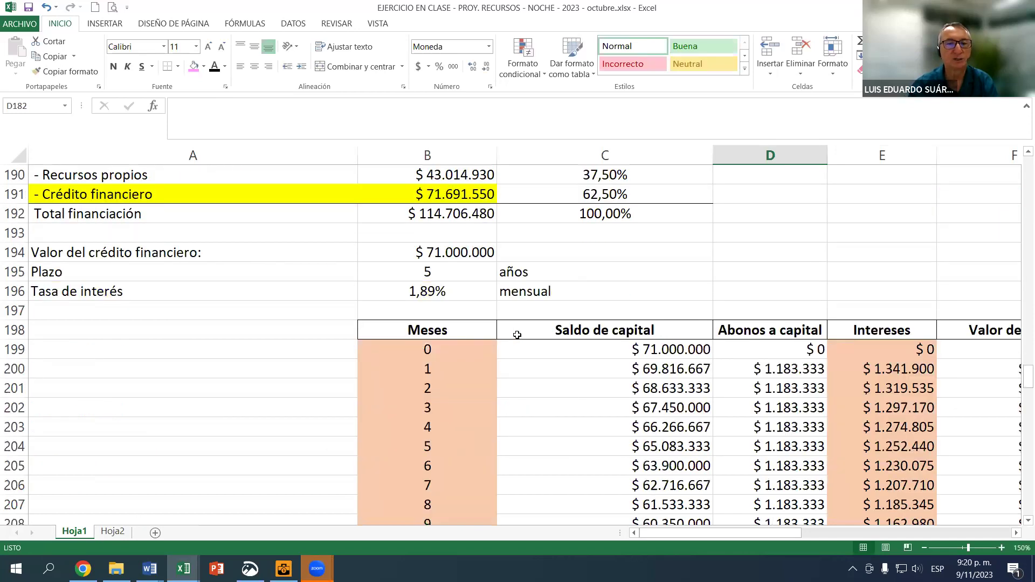
pyautogui.scroll(-14, 515, 342)
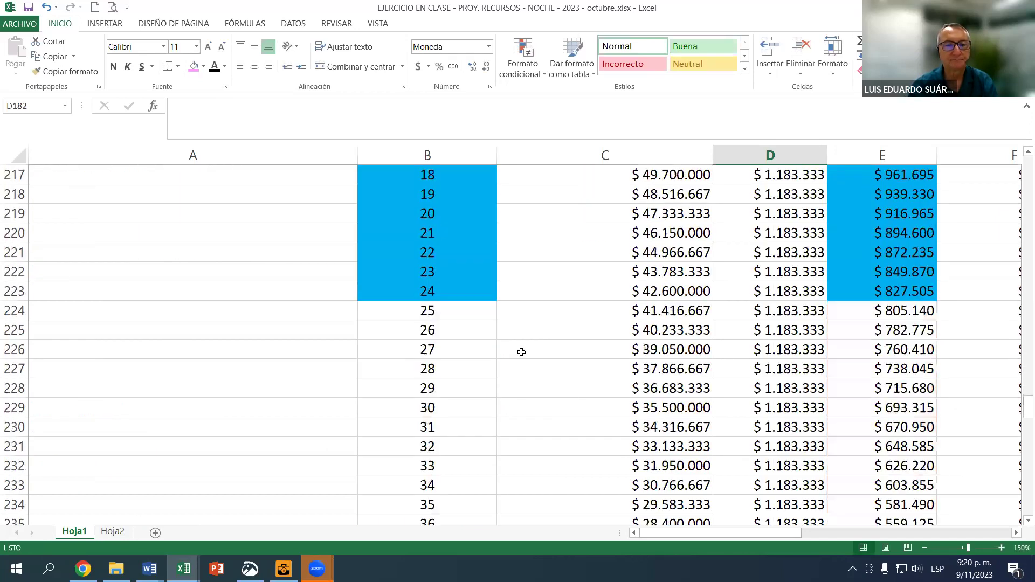
pyautogui.scroll(-16, 515, 387)
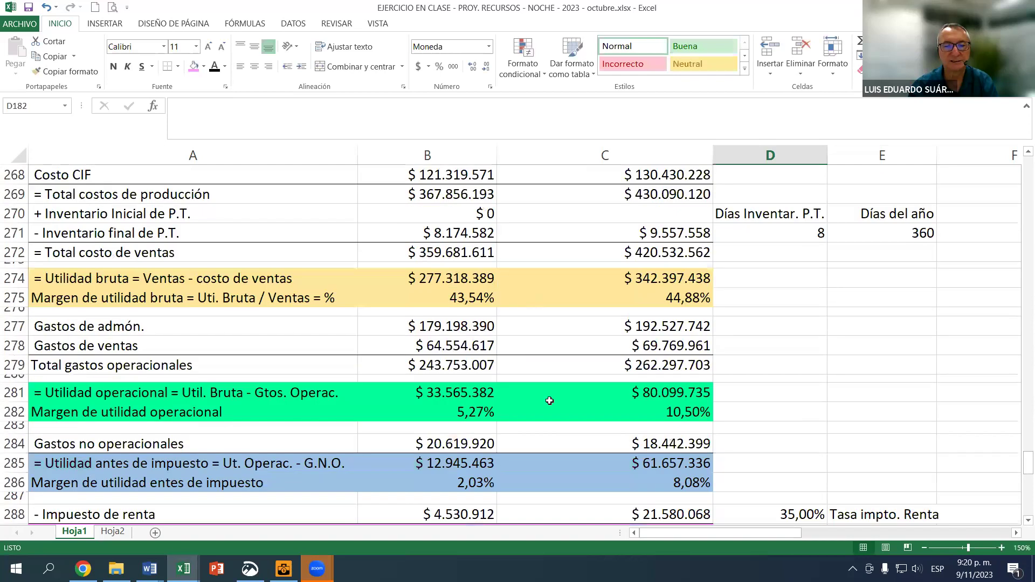
pyautogui.scroll(-10, 481, 424)
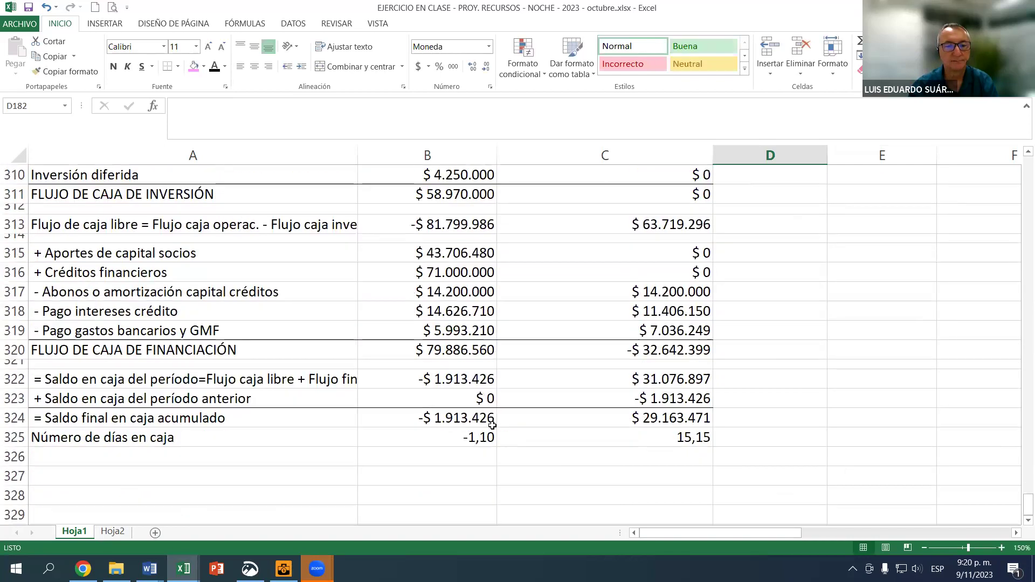
pyautogui.click(447, 421)
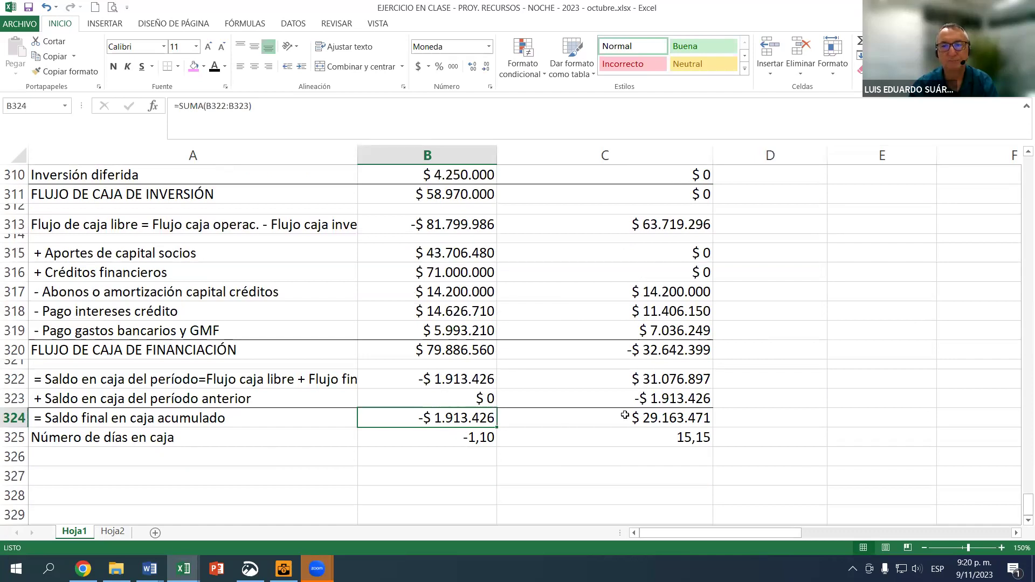
# Change the supplier payment days formula in D298, beside "Pagos por compras del período", to =D181+40.
pyautogui.scroll(3, 604, 425)
pyautogui.scroll(3, 604, 424)
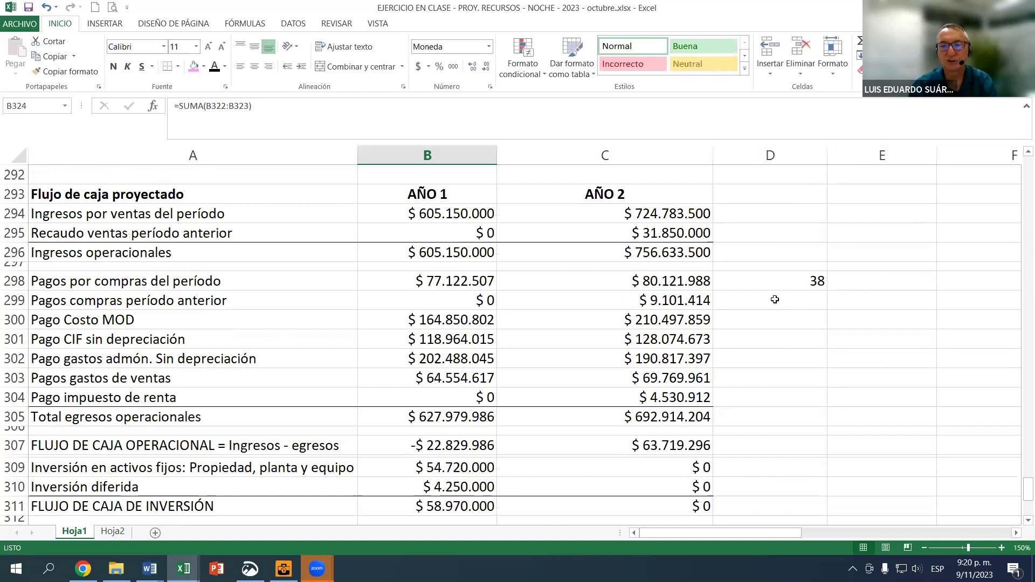
pyautogui.click(772, 282)
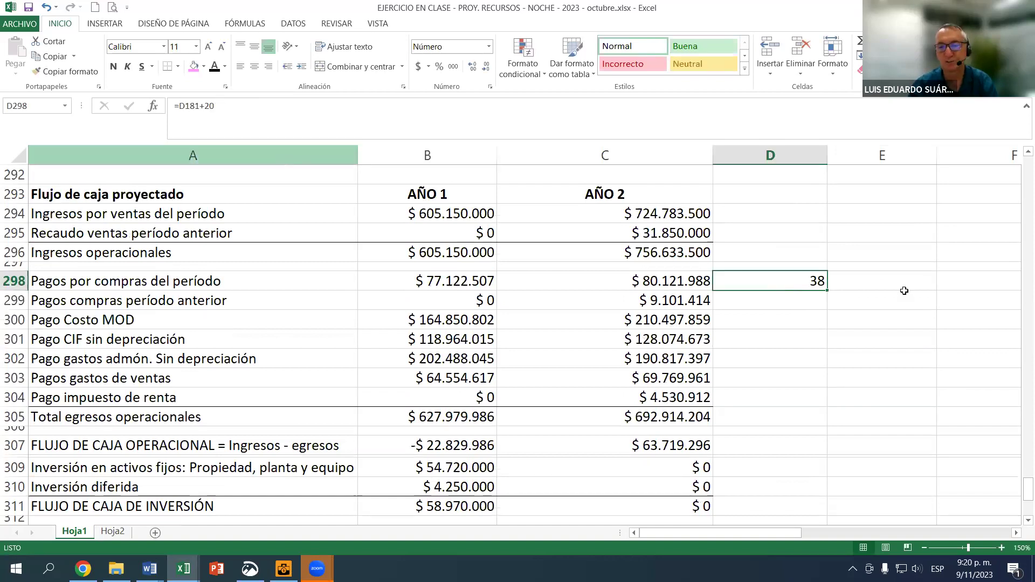
pyautogui.click(225, 111)
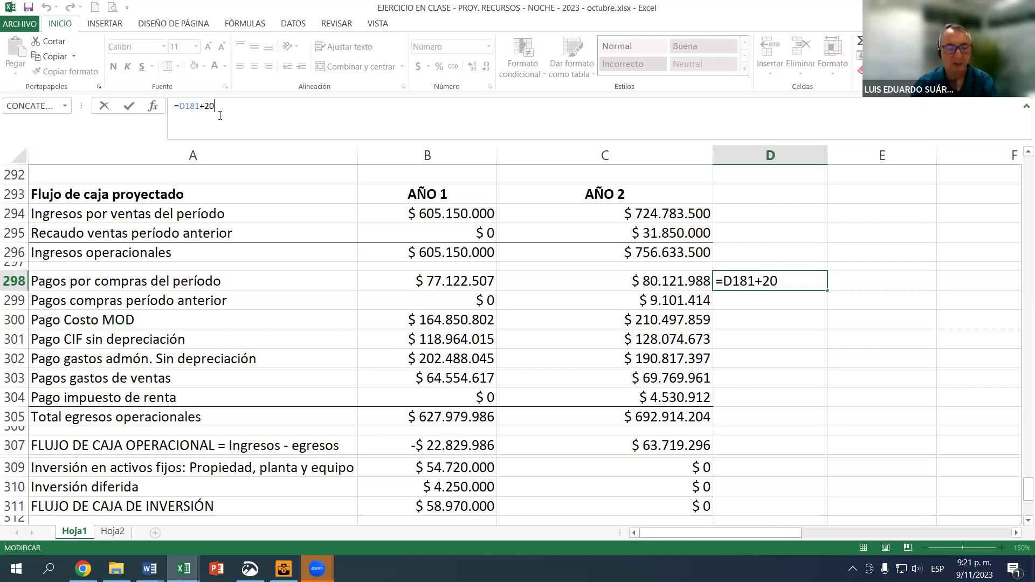
pyautogui.press('BackSpace')
pyautogui.press('BackSpace')
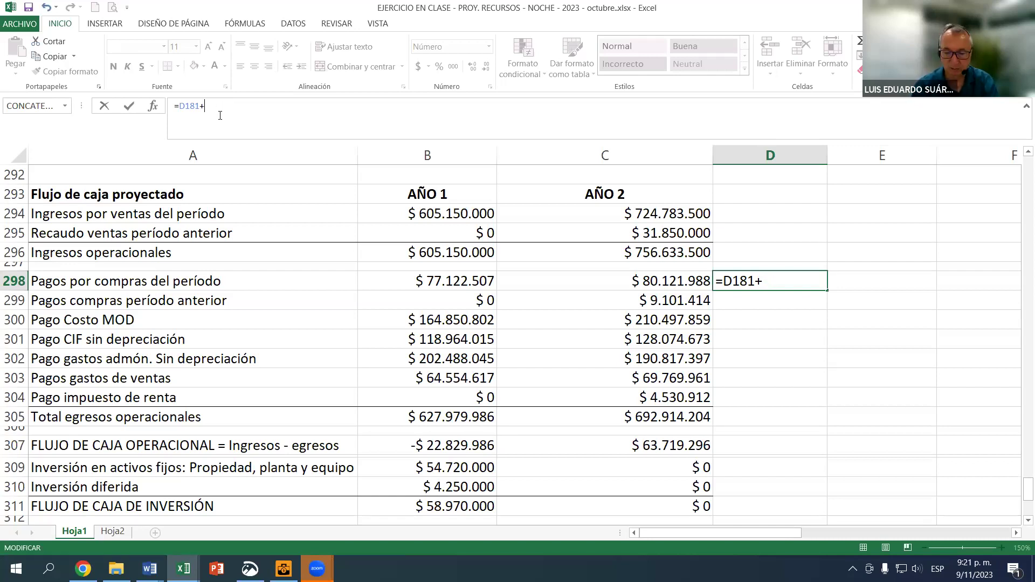
pyautogui.write('40')
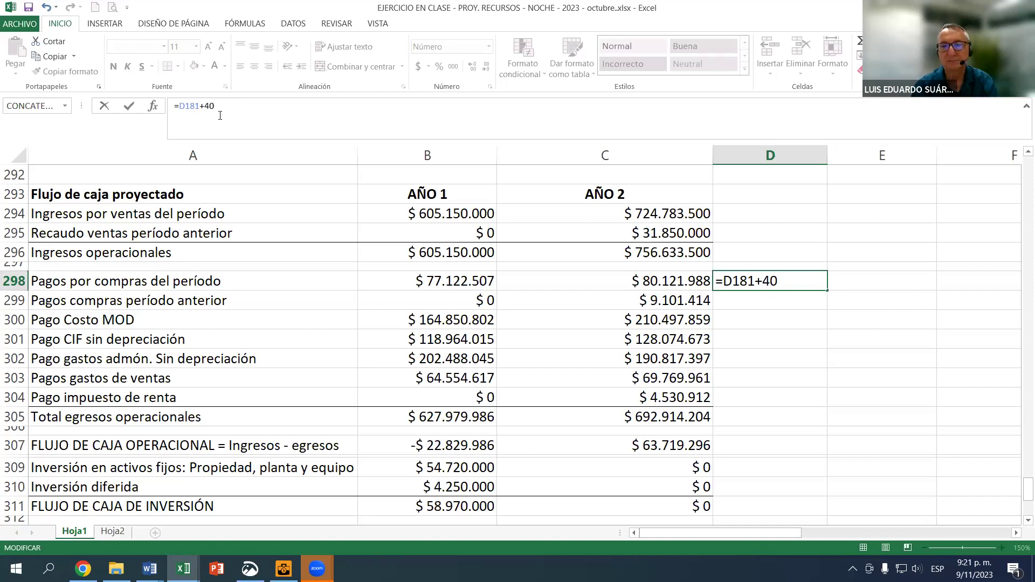
pyautogui.press('Return')
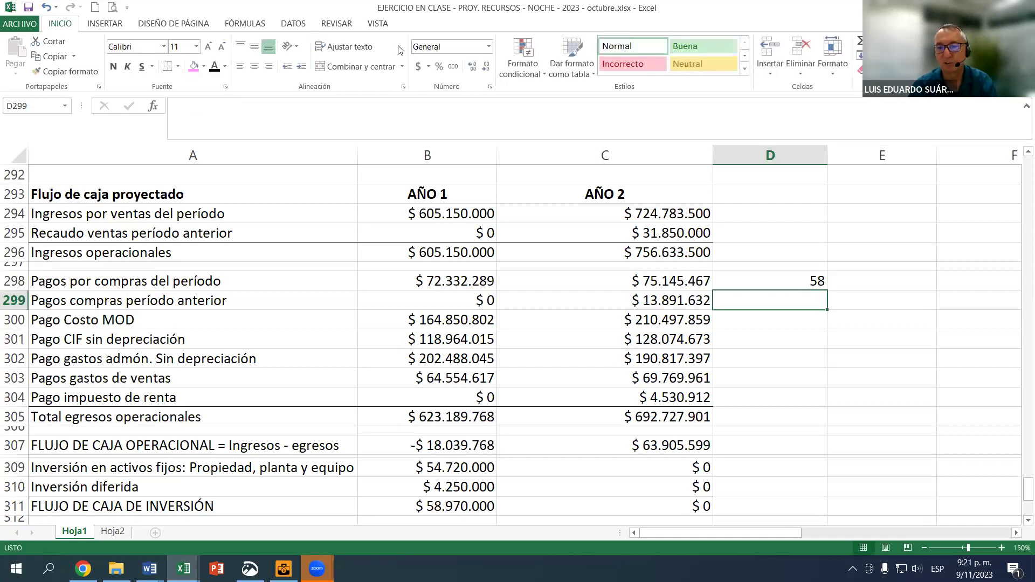
# Check how the longer supplier payment term affects the AÑO 1 "Saldo final en caja acumulado".
pyautogui.click(780, 282)
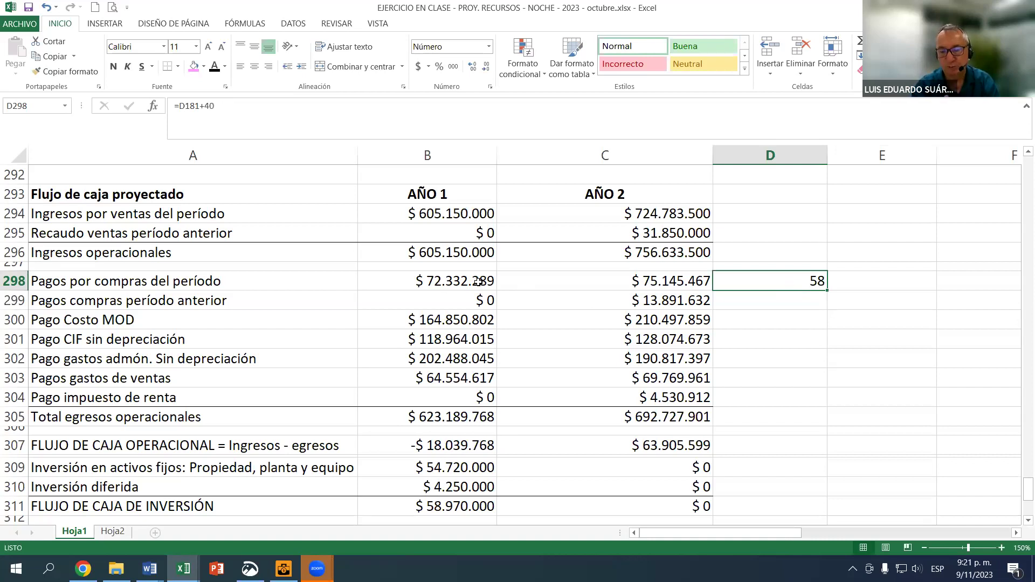
pyautogui.scroll(-4, 528, 276)
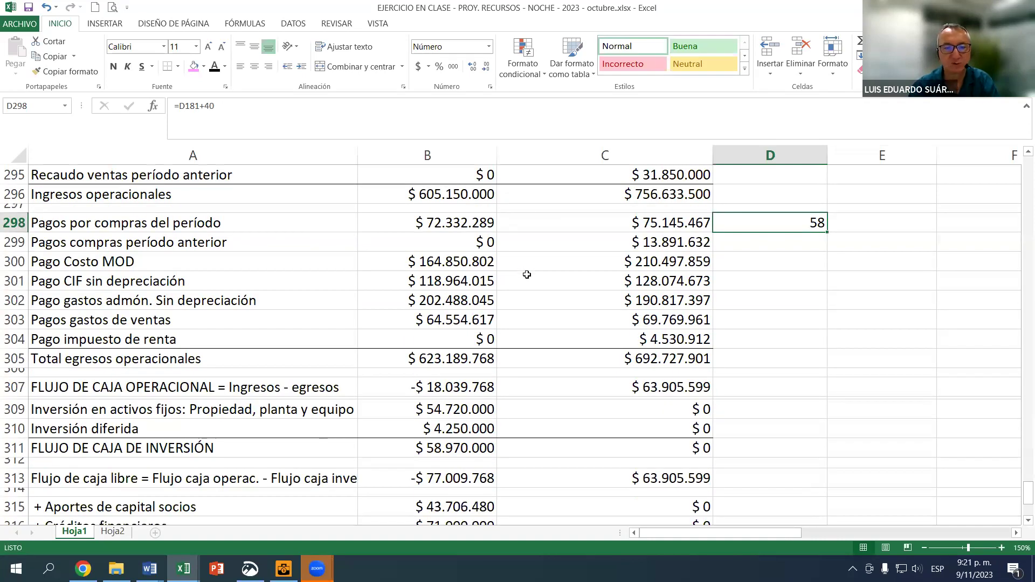
pyautogui.scroll(-2, 529, 280)
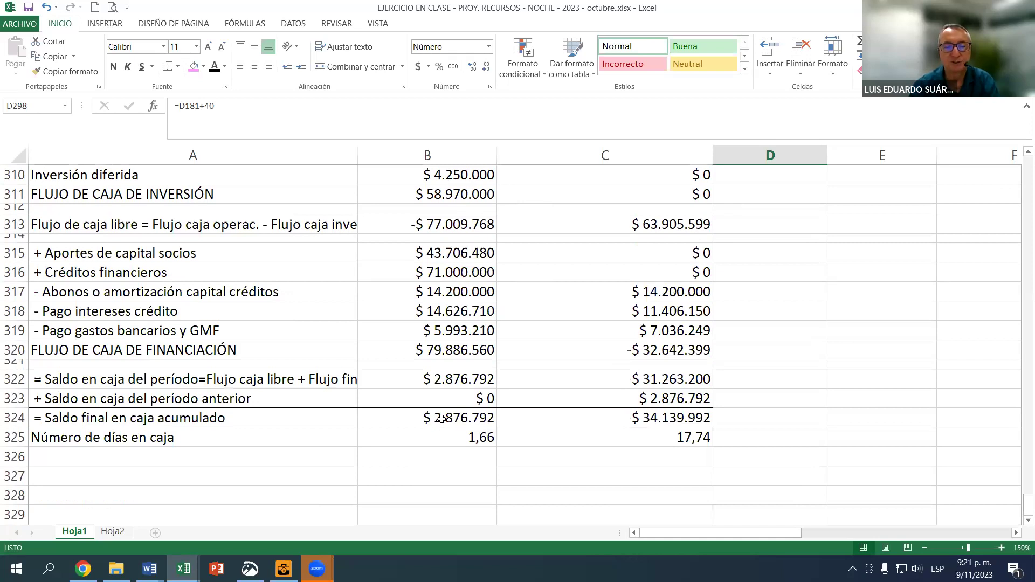
pyautogui.click(440, 418)
# On sheet Hoja2, enter "daDO QU ER EL SALDO EN FLUJO DE CAJA" in A1 as the first line of an explanatory note.
pyautogui.click(113, 532)
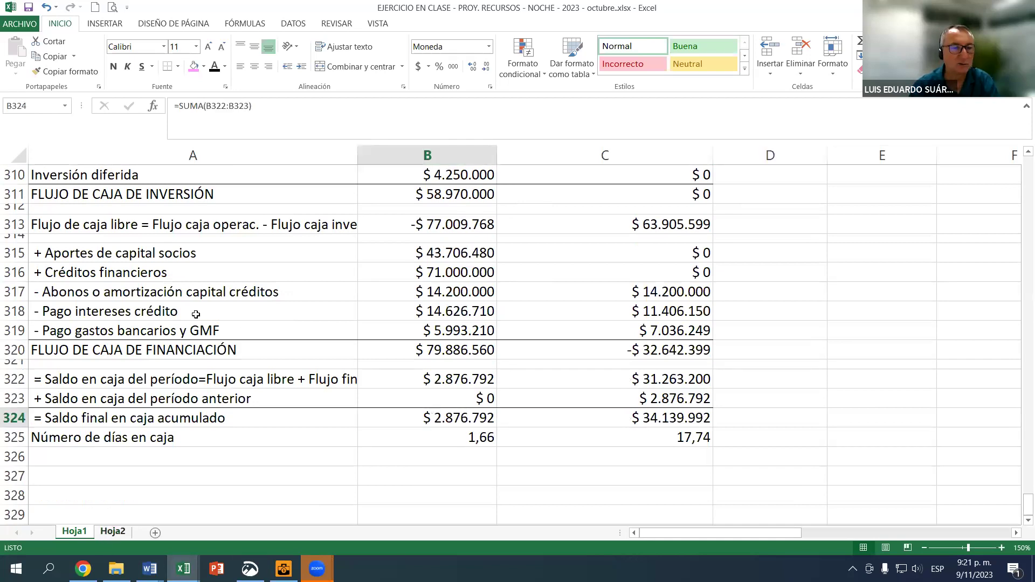
pyautogui.write('d')
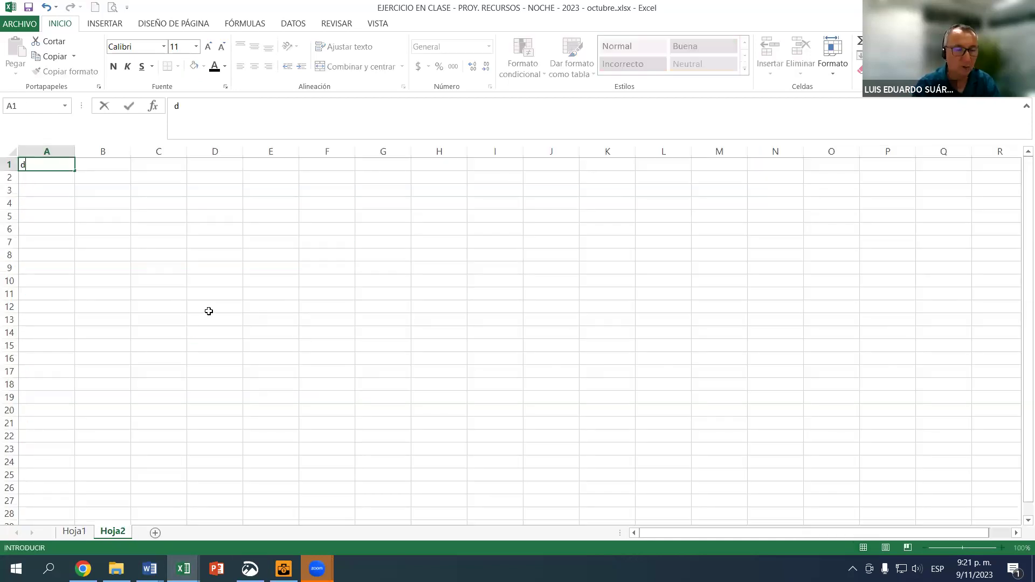
pyautogui.write('aDO QU ER EL SALDO EN F')
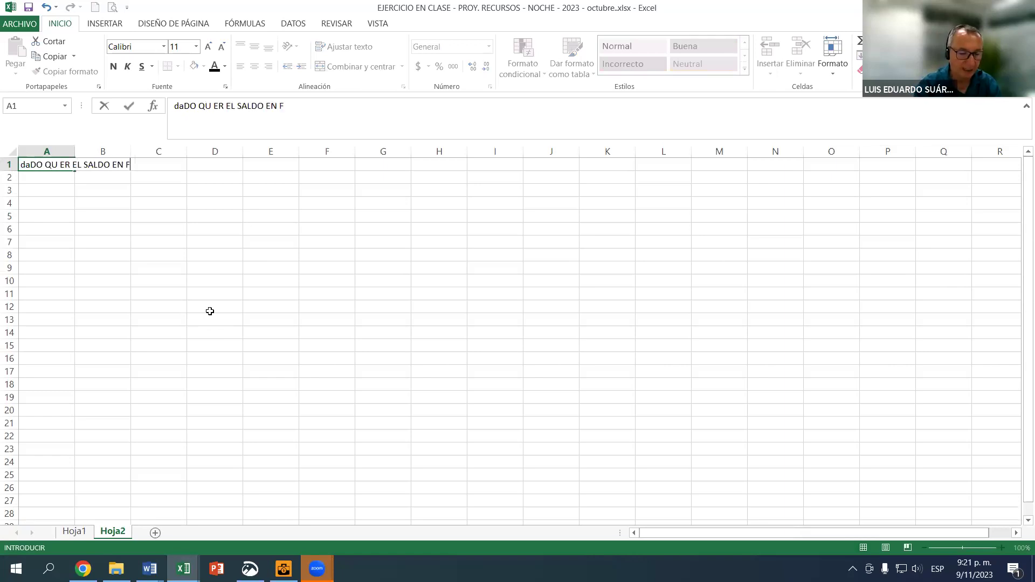
pyautogui.write('LUJO DE CAJA')
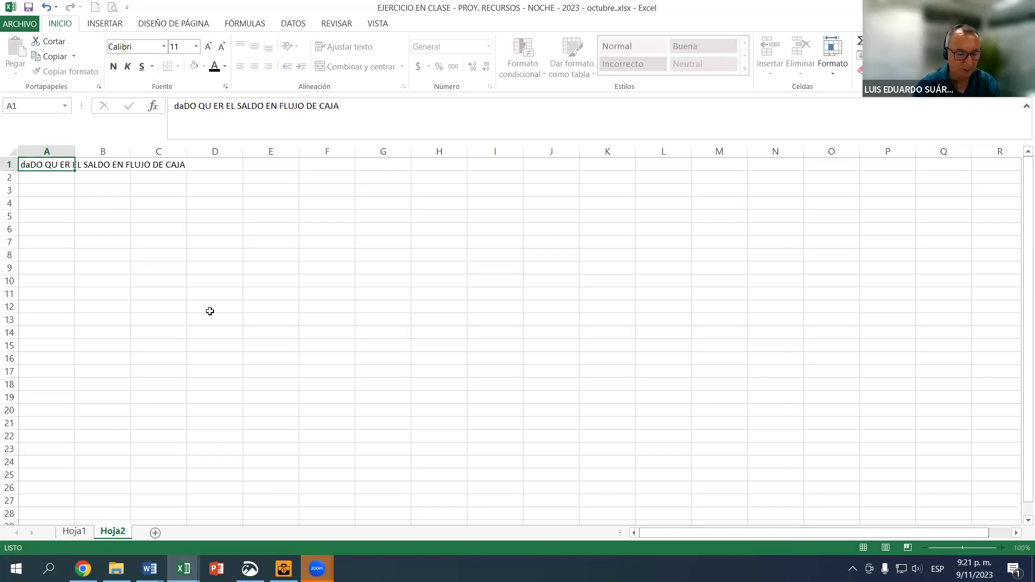
pyautogui.press('Return')
# In A2, enter "SE DECIDIO REDUIR ÑD SIDOA DE COBORO A LOS CLIENTYE SN 42 Y SE BAJARON A 15 DIAS".
pyautogui.write('SE REDUJ')
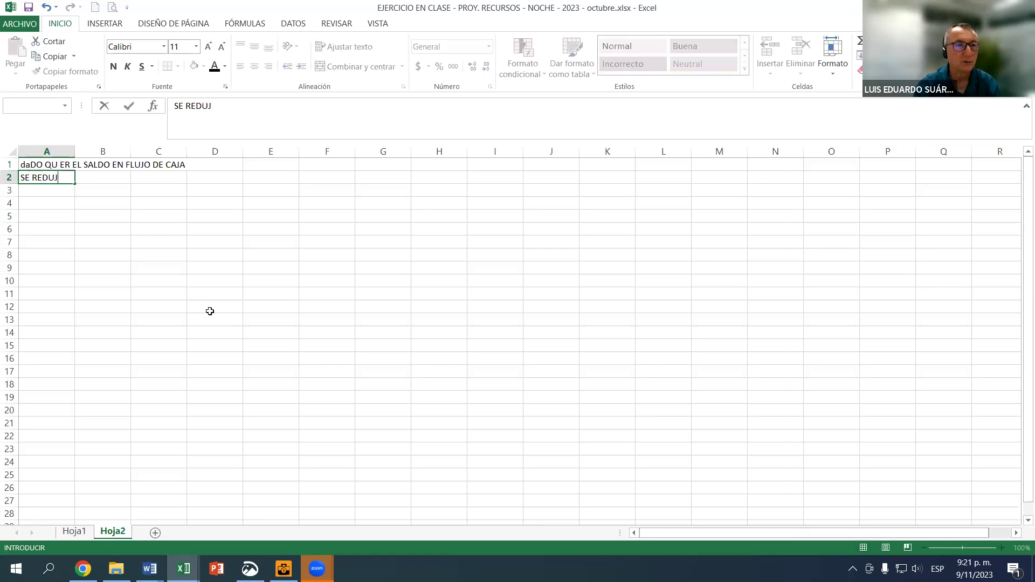
pyautogui.press('BackSpace')
pyautogui.press('BackSpace')
pyautogui.press('BackSpace')
pyautogui.press('BackSpace')
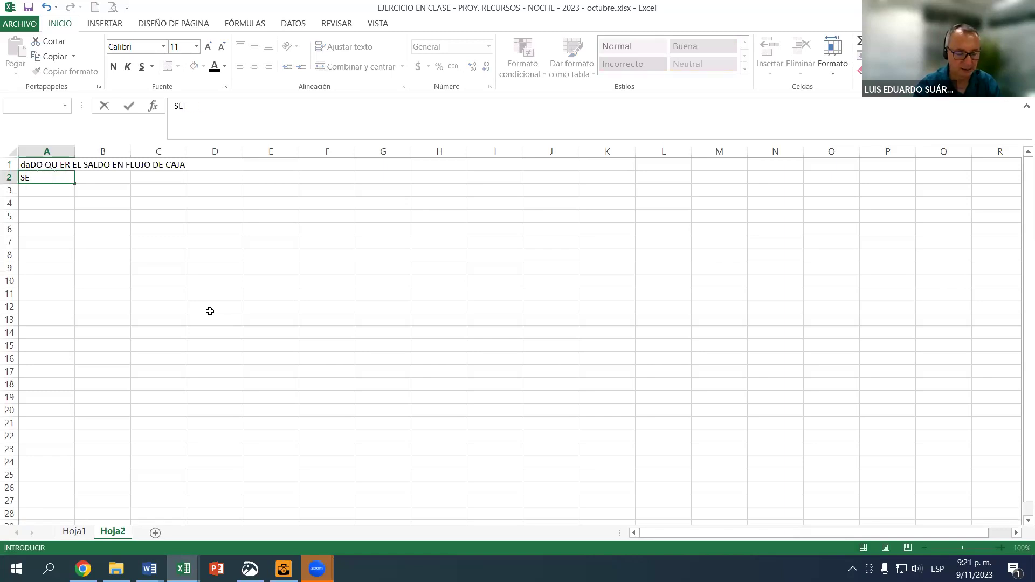
pyautogui.write('DECIDIO REDUIR ÑD SIDOA S')
pyautogui.press('BackSpace')
pyautogui.write('DE COBORO')
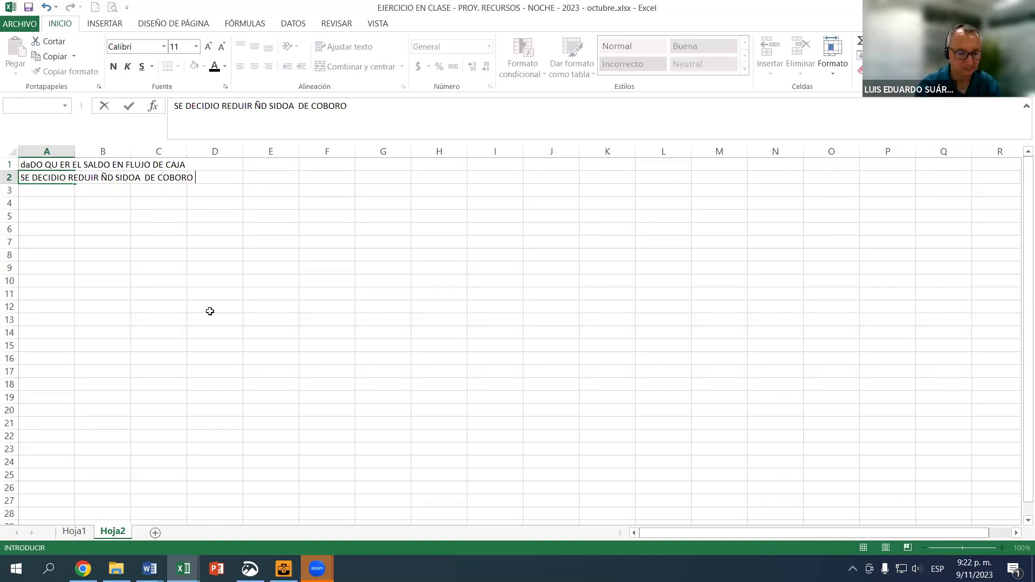
pyautogui.write(' A LOS C')
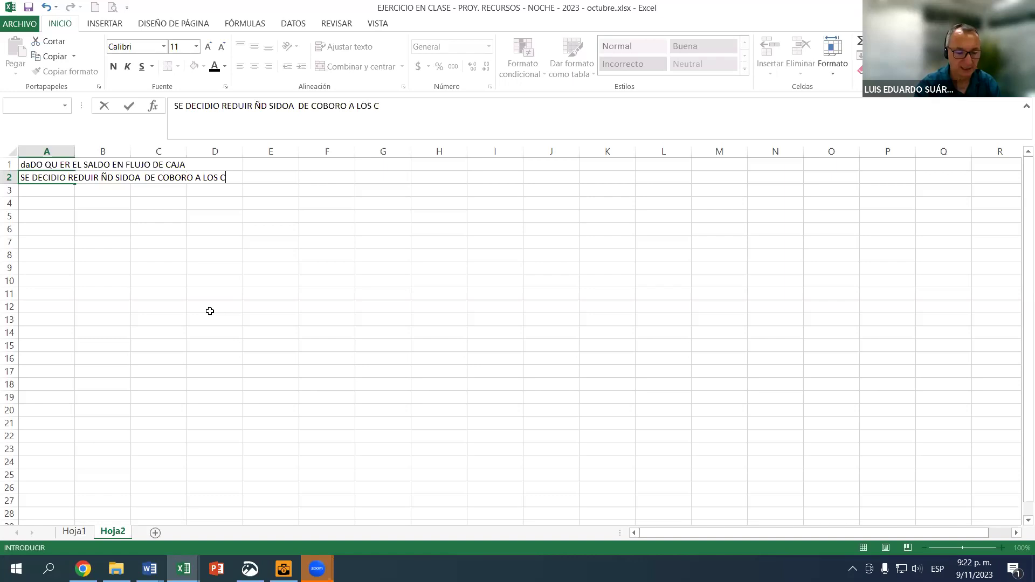
pyautogui.write('LIENTYE SN')
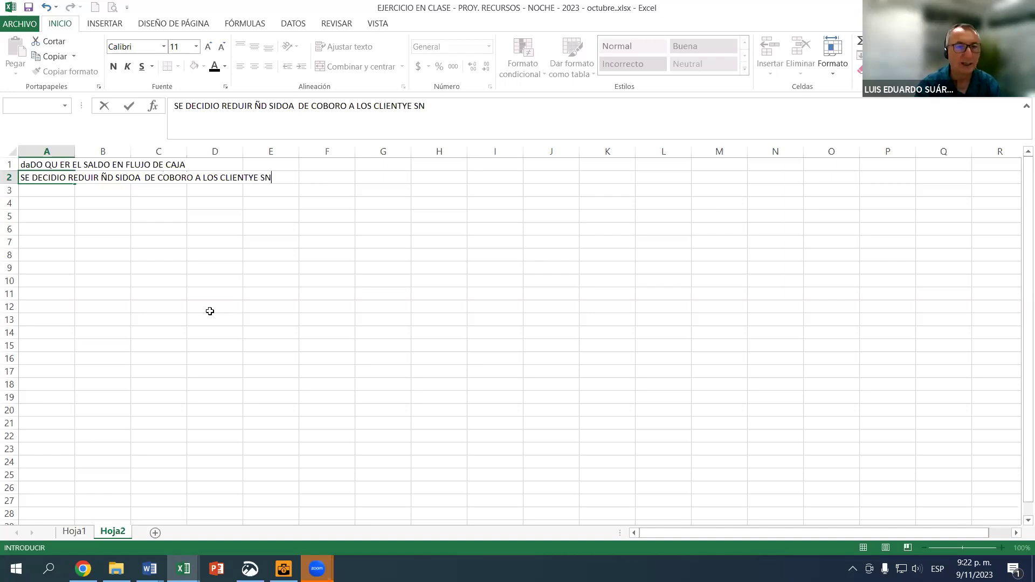
pyautogui.write(' E')
pyautogui.press('BackSpace')
pyautogui.write('4')
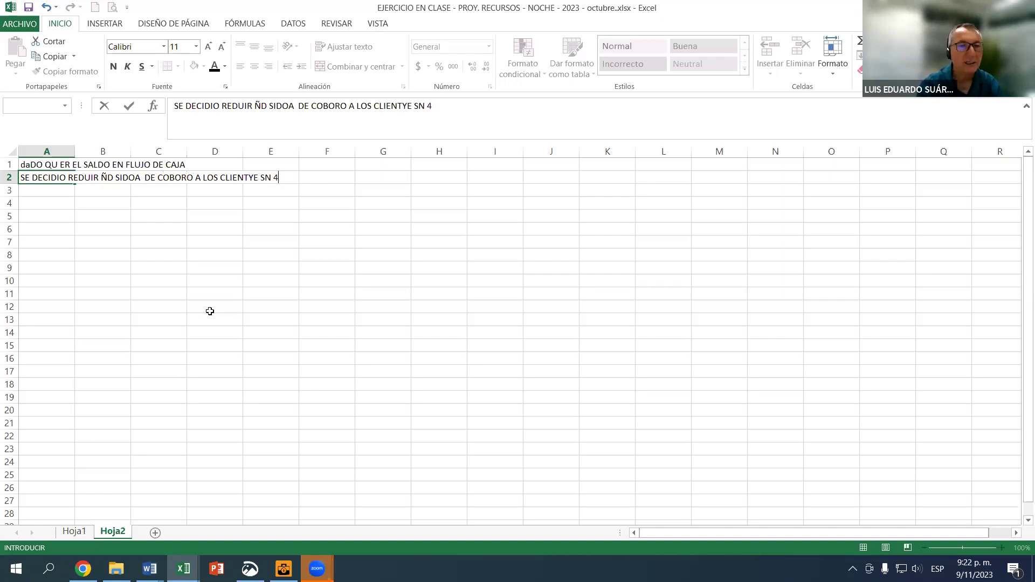
pyautogui.write('2 Y ')
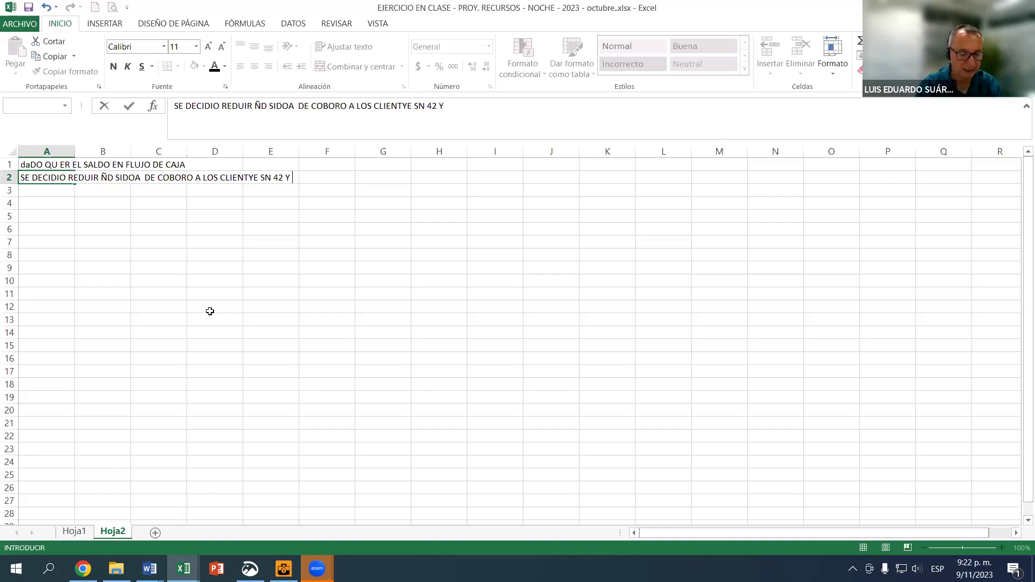
pyautogui.write('SE BAJA')
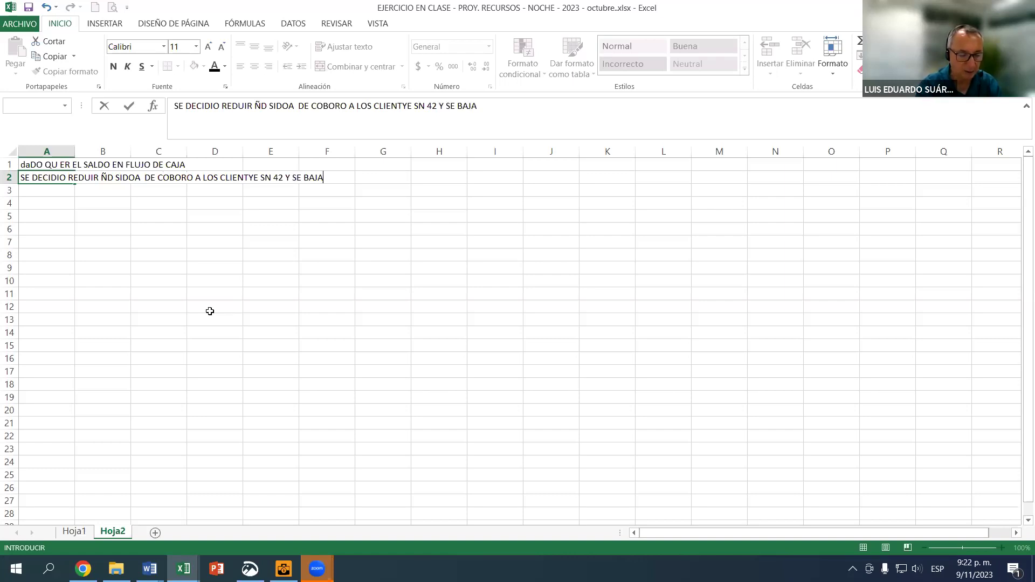
pyautogui.write('RON A 15')
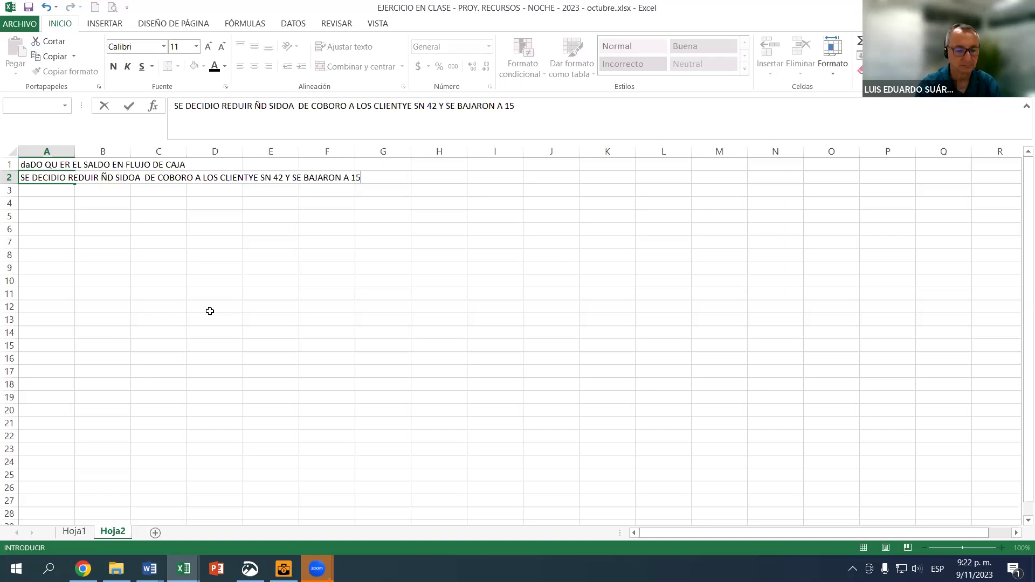
pyautogui.write('DIAS')
pyautogui.press('Return')
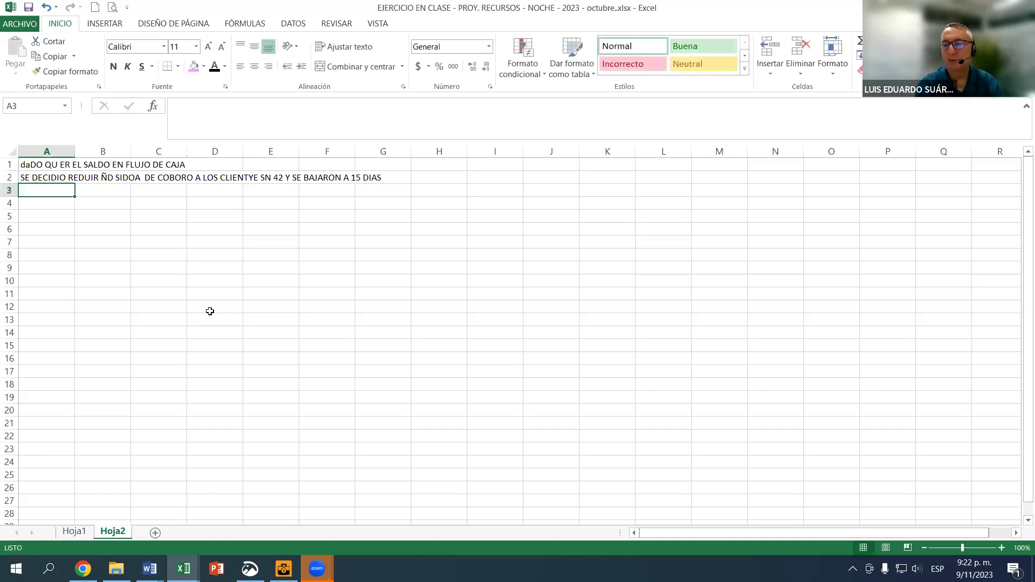
# In A3, enter "ADEMÁS, FUE NECESARI AUNM,ETES PLOS DIAS DE PROVEEO EQUE 52 DIA Y SE PASARON 60 DIAS".
pyautogui.write('A')
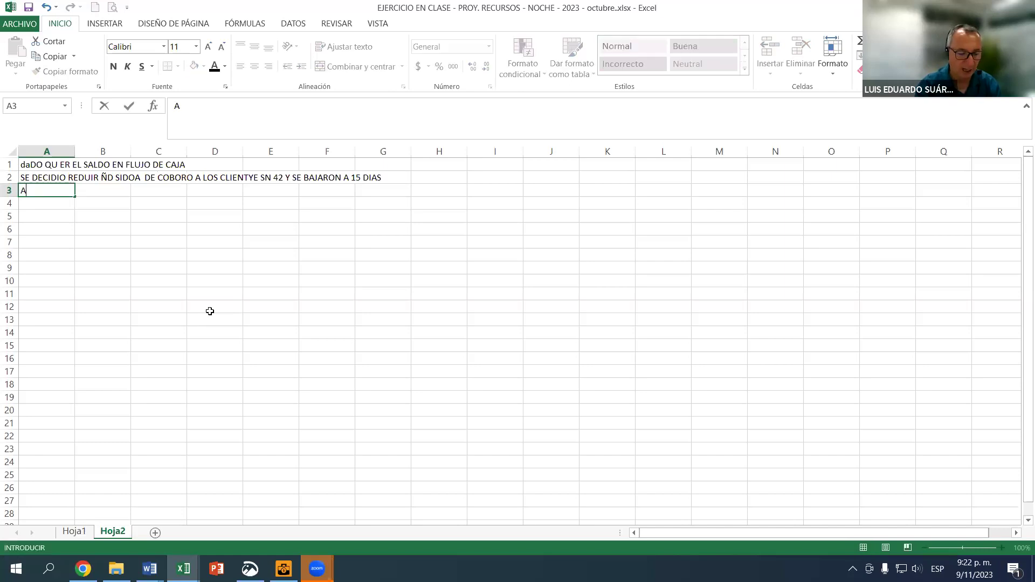
pyautogui.write('DEMÁS, FUEN')
pyautogui.press('BackSpace')
pyautogui.write('BN')
pyautogui.press('BackSpace')
pyautogui.press('BackSpace')
pyautogui.press('BackSpace')
pyautogui.write('NEC')
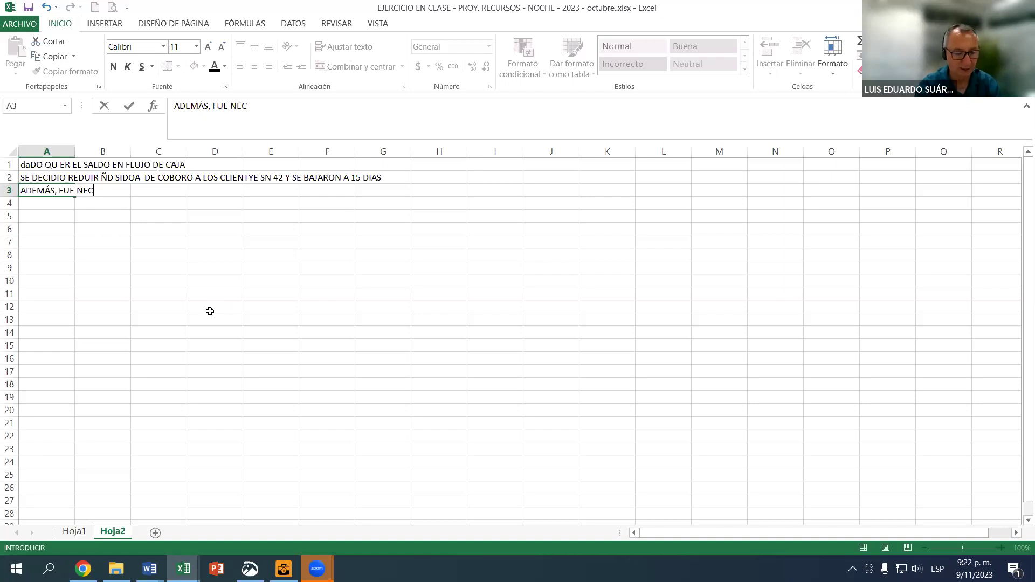
pyautogui.write('ESARI A')
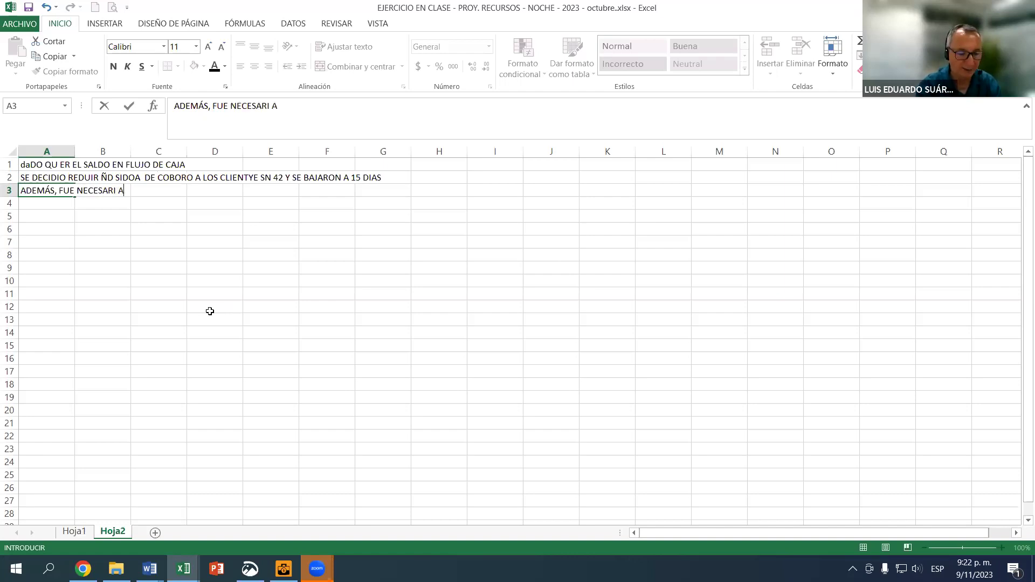
pyautogui.write('UNM,ETES PLOS D')
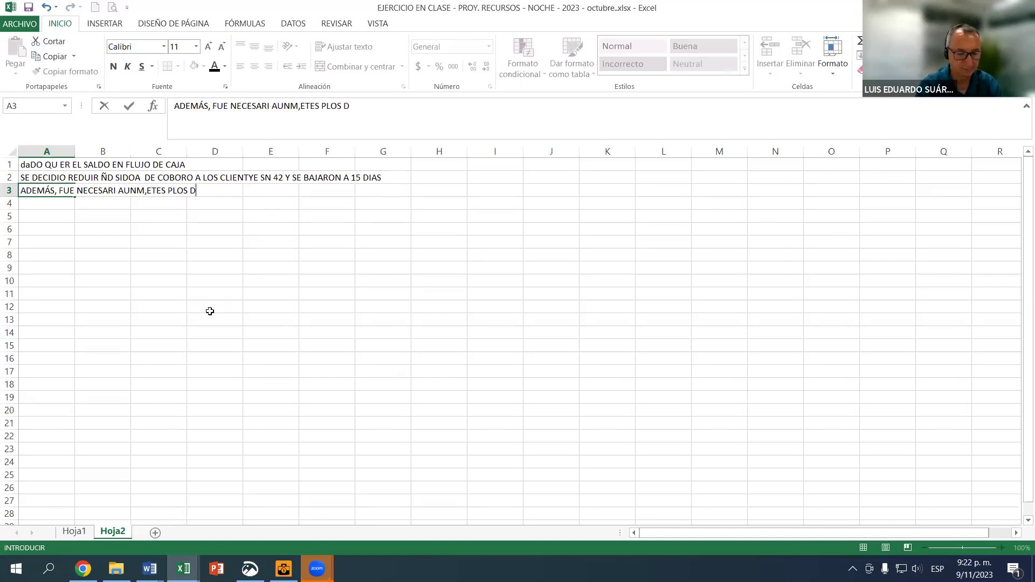
pyautogui.write('IAS DE PROV')
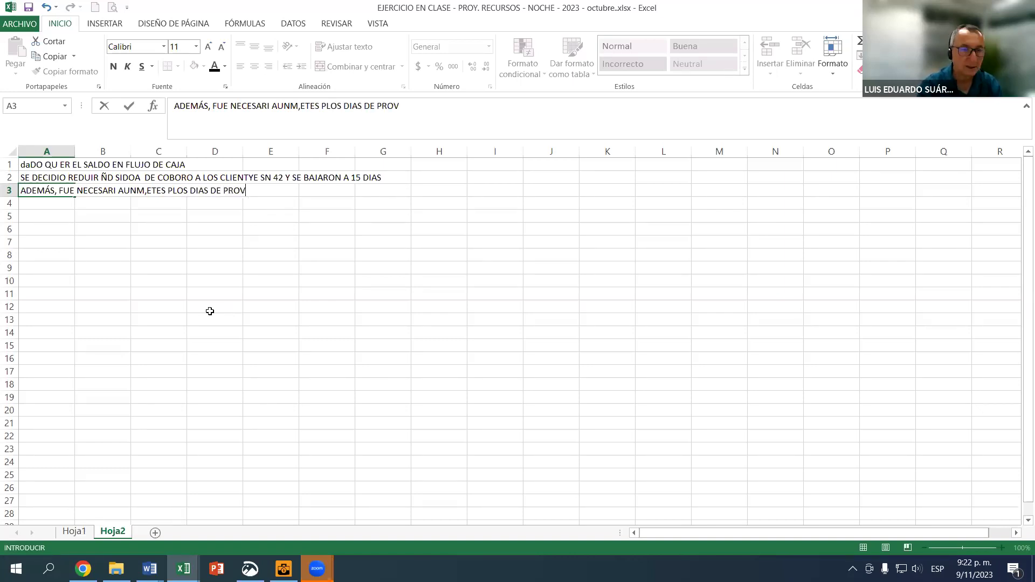
pyautogui.write('EEO EQUE ')
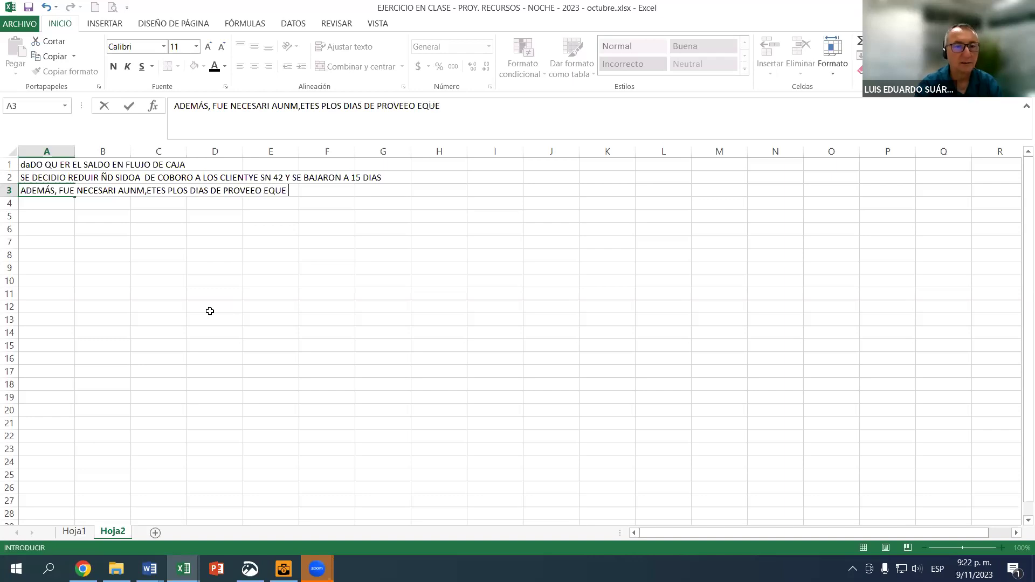
pyautogui.write('52 DIA Y SE PASARON 60')
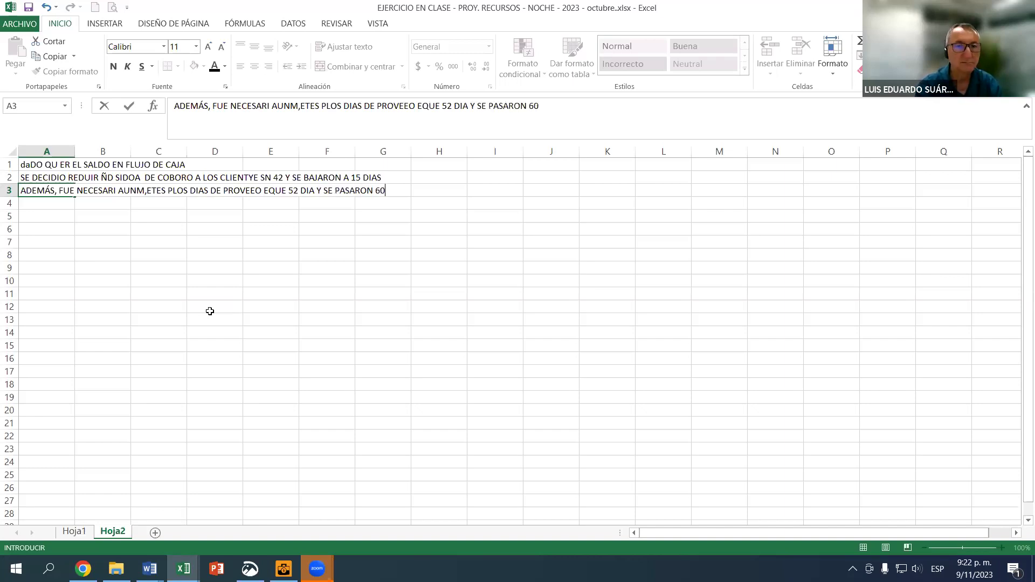
pyautogui.write(' DIAS')
pyautogui.press('Return')
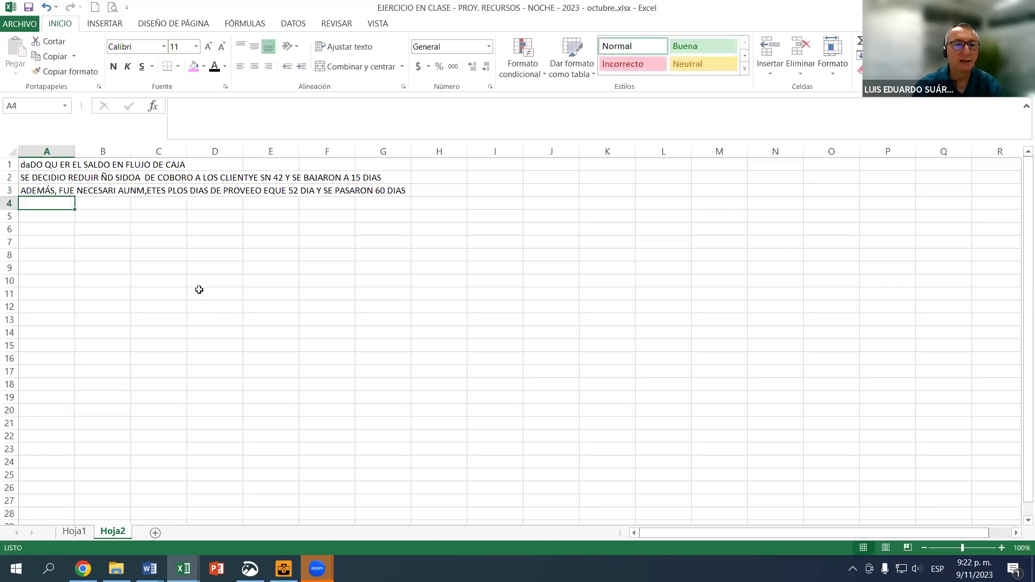
# Check the supplier payment days in D298 on Hoja1 and correct the new term in the A3 note on Hoja2 to 58 DIAS.
pyautogui.click(77, 532)
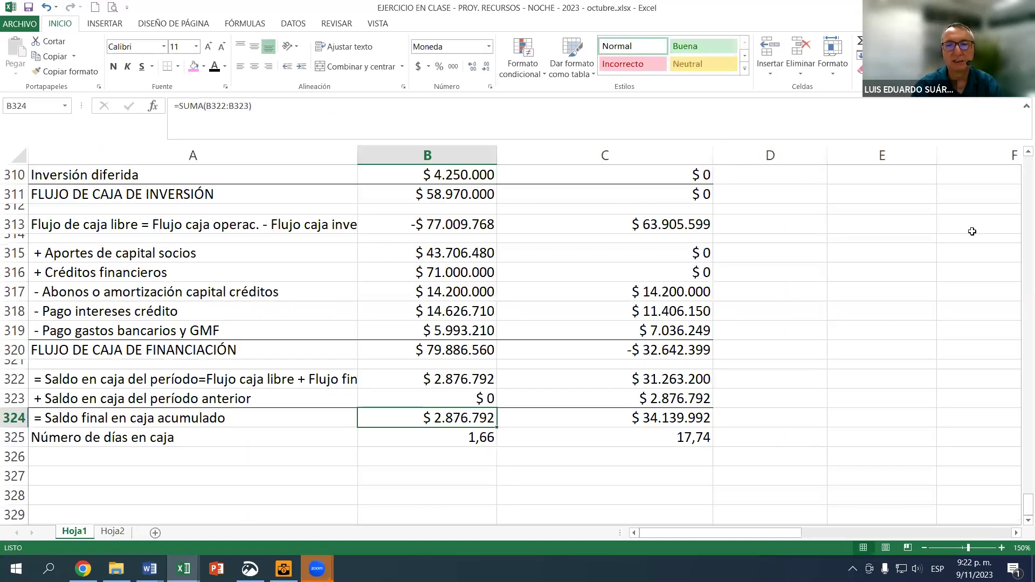
pyautogui.scroll(2, 786, 273)
pyautogui.scroll(3, 786, 273)
pyautogui.click(787, 222)
pyautogui.click(112, 534)
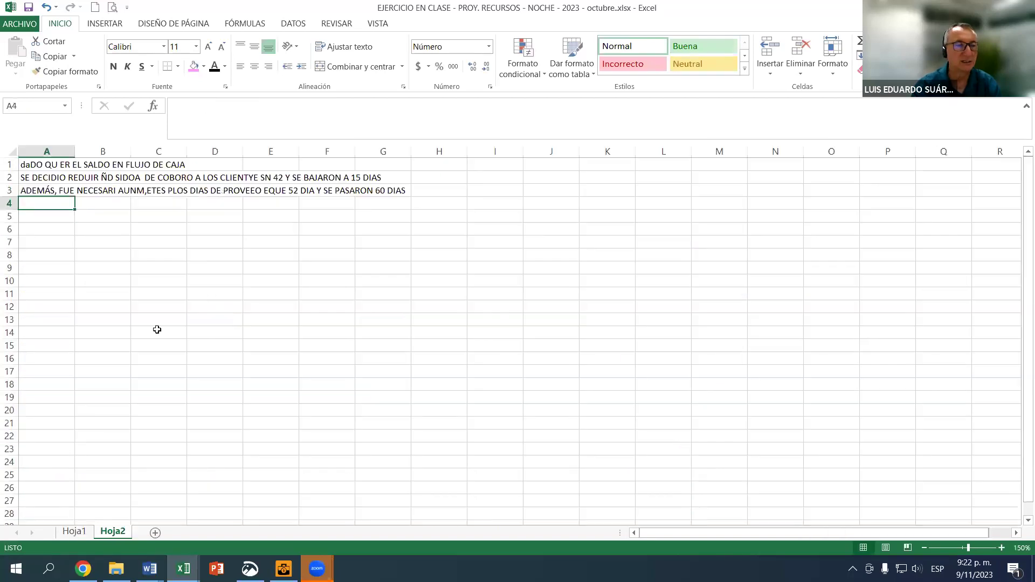
pyautogui.click(263, 190)
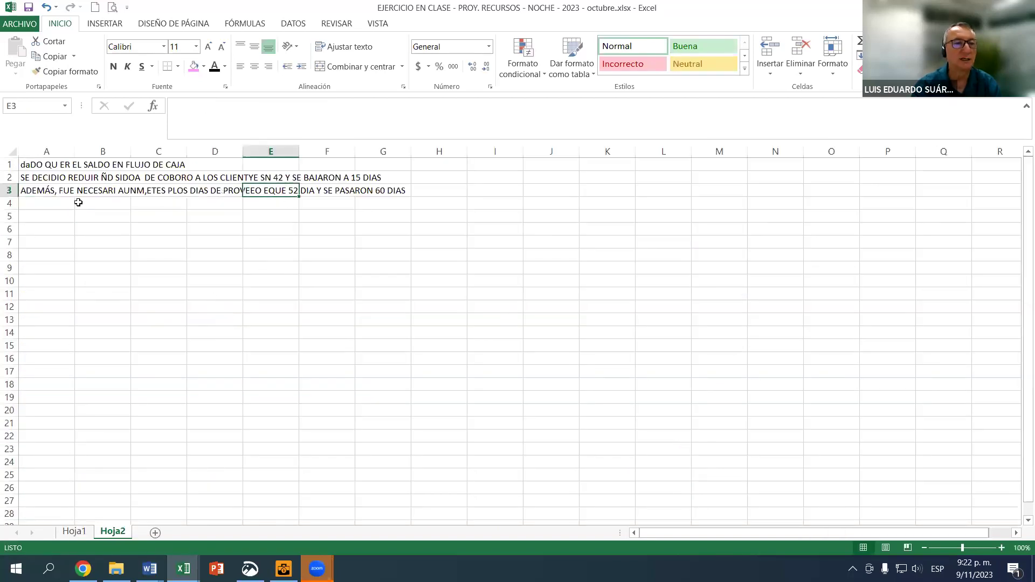
pyautogui.click(47, 192)
pyautogui.click(380, 191)
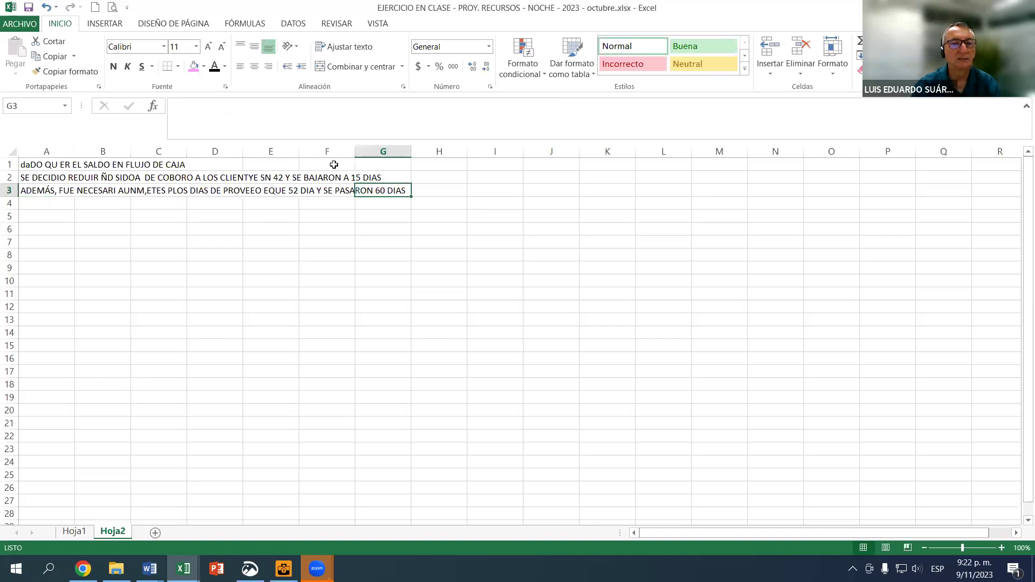
pyautogui.click(62, 192)
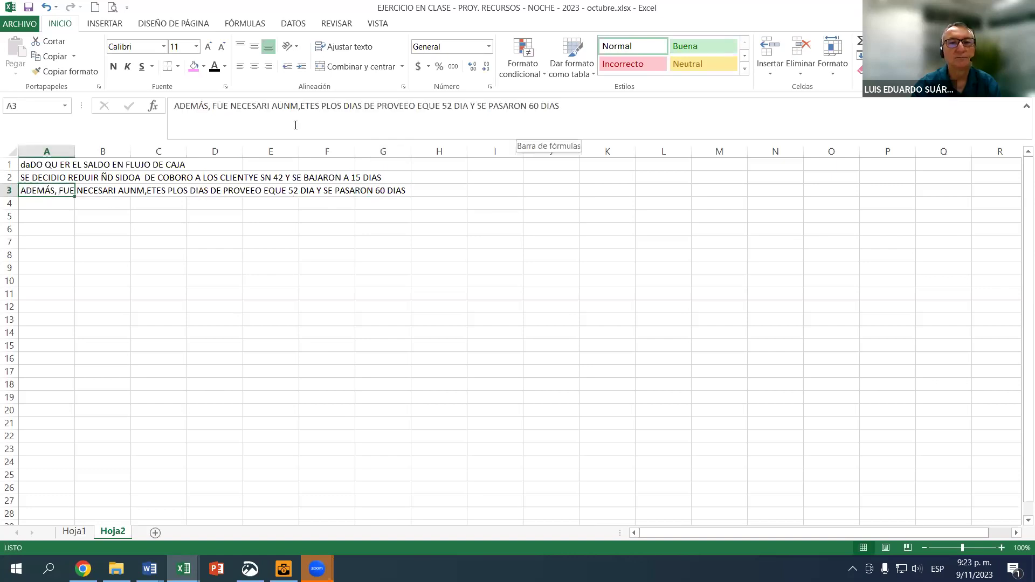
pyautogui.click(295, 125)
pyautogui.press('Left')
pyautogui.press('Left')
pyautogui.press('Left')
pyautogui.press('Left')
pyautogui.press('Left')
pyautogui.press('BackSpace')
pyautogui.press('BackSpace')
pyautogui.write('58')
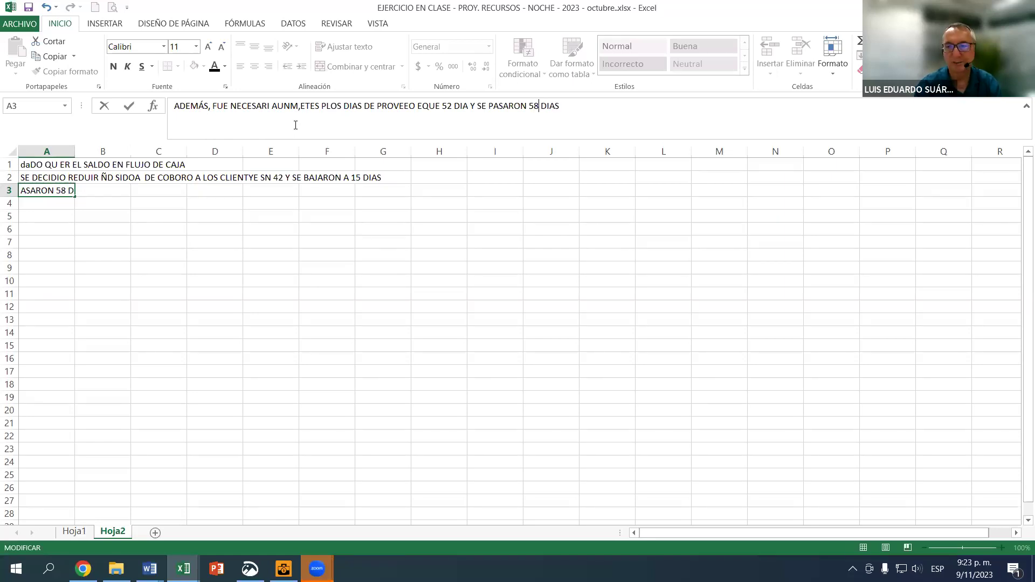
pyautogui.press('Return')
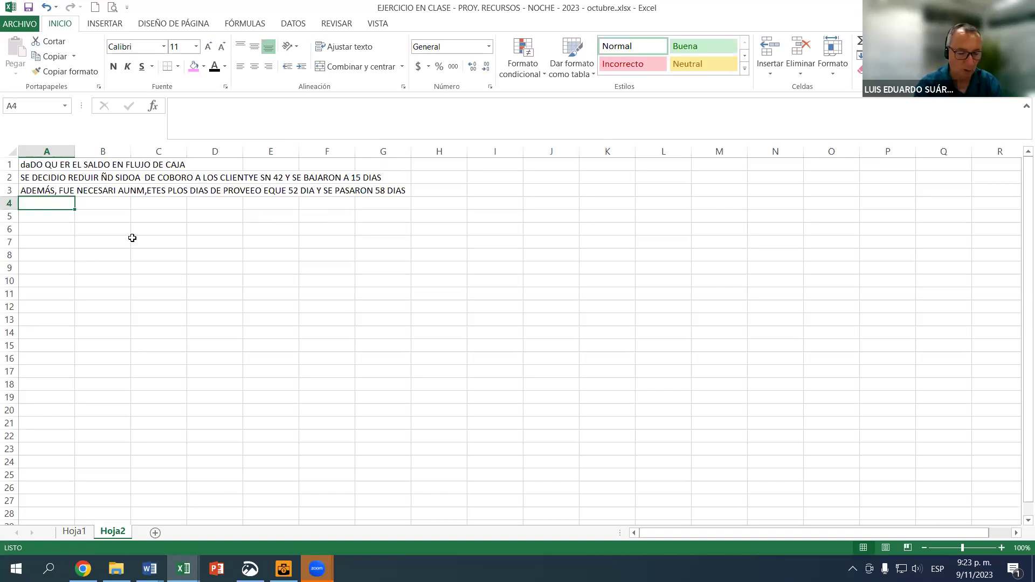
# Enter "CO ELKLO WEL" in A4 as the next note line and return to the end of the cash flow on Hoja1.
pyautogui.write('CO ELKLO WEL')
pyautogui.click(75, 532)
pyautogui.scroll(-3, 506, 410)
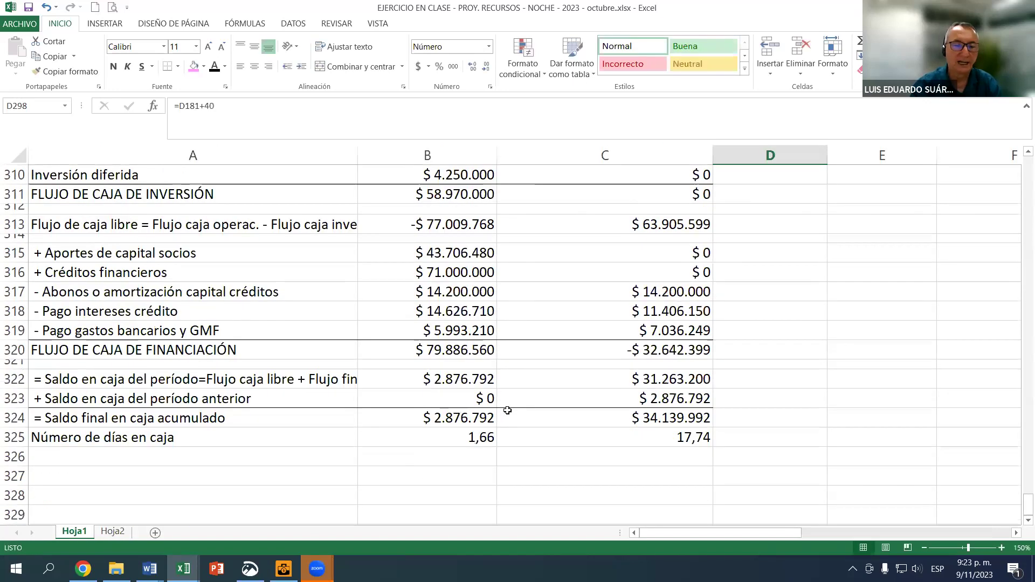
# Review the "Saldo final en caja acumulado" and "Número de días en caja" for both projected years.
pyautogui.click(453, 420)
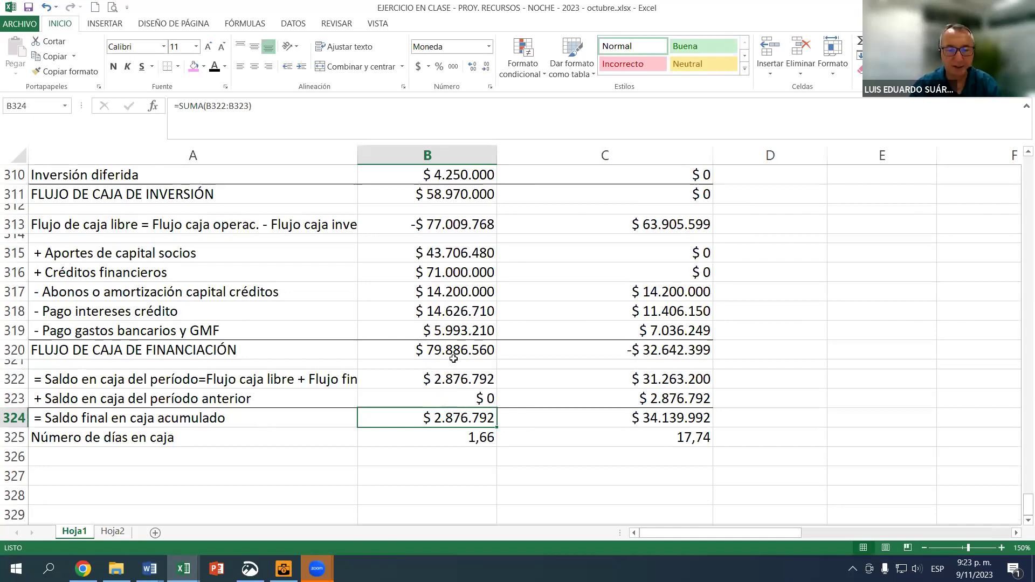
pyautogui.click(477, 443)
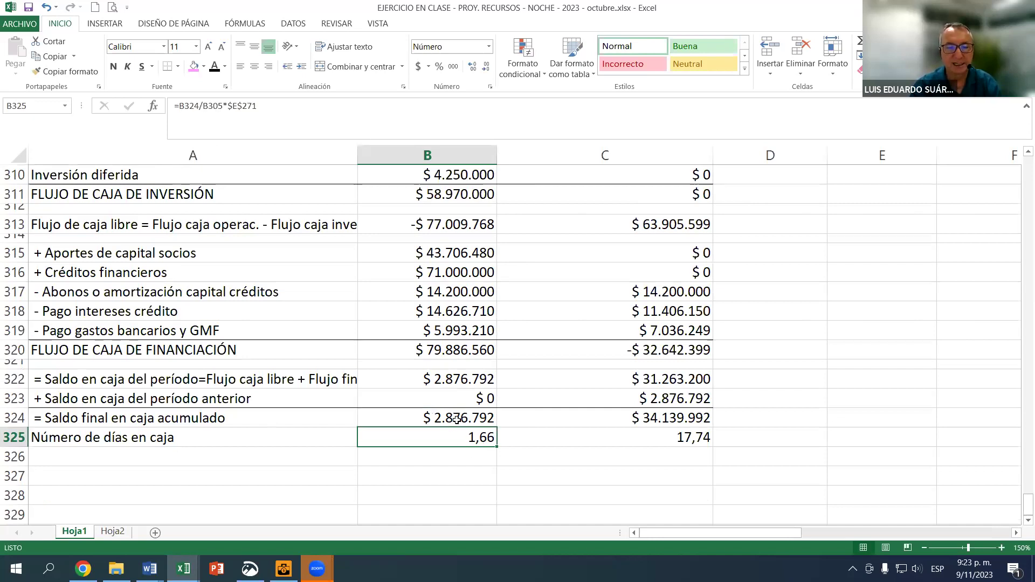
pyautogui.click(455, 419)
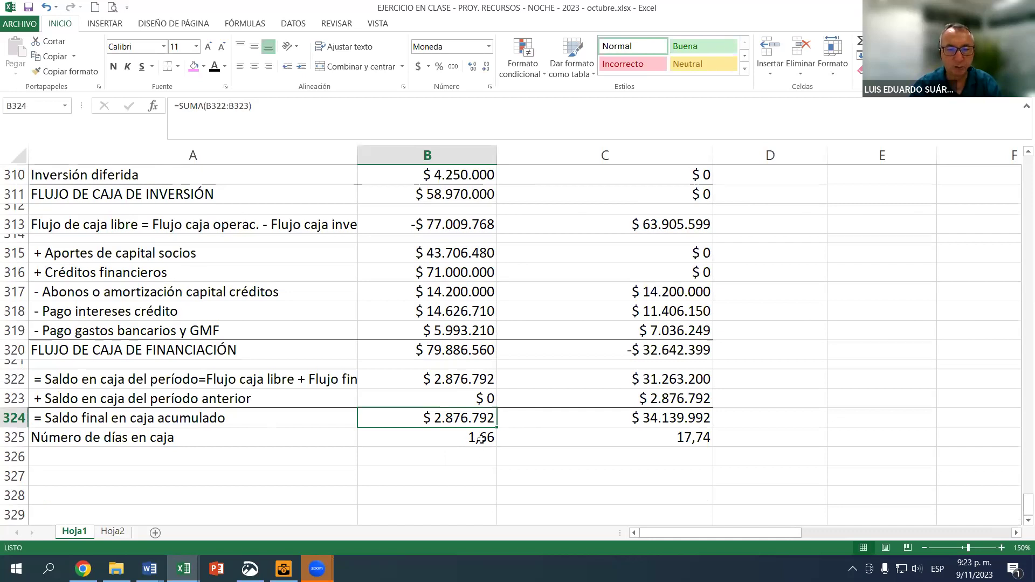
pyautogui.click(651, 422)
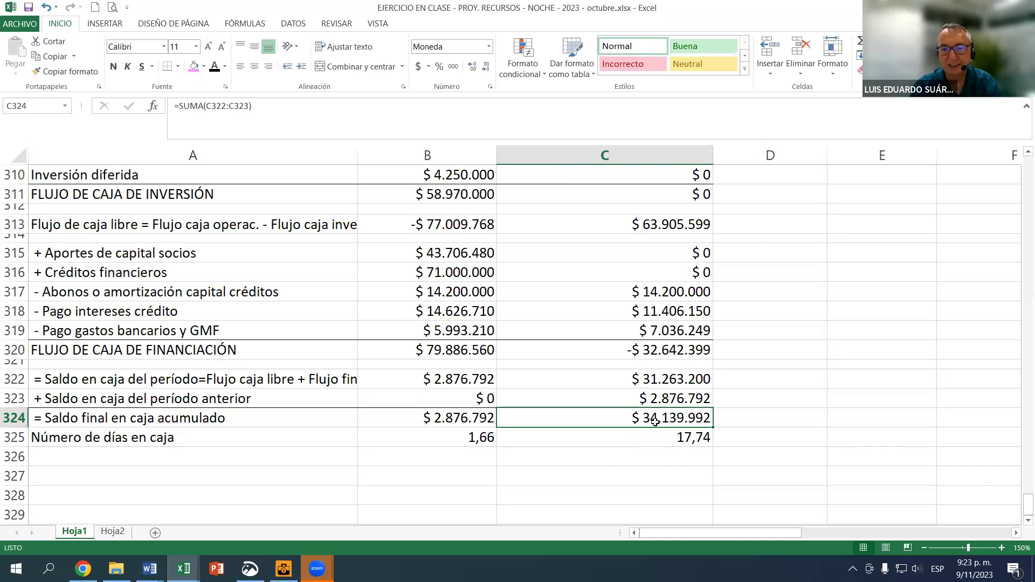
pyautogui.click(685, 442)
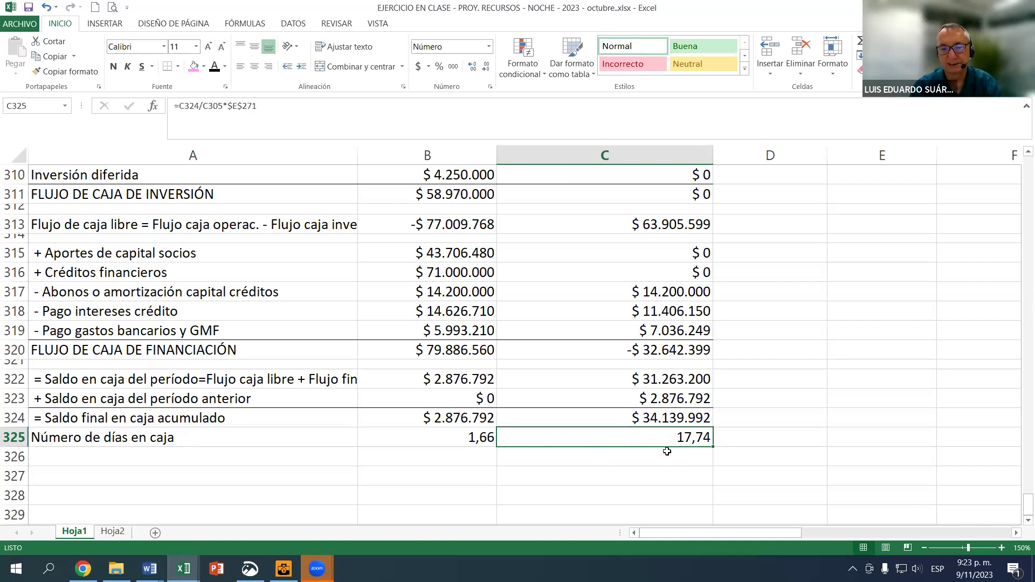
pyautogui.scroll(3, 657, 452)
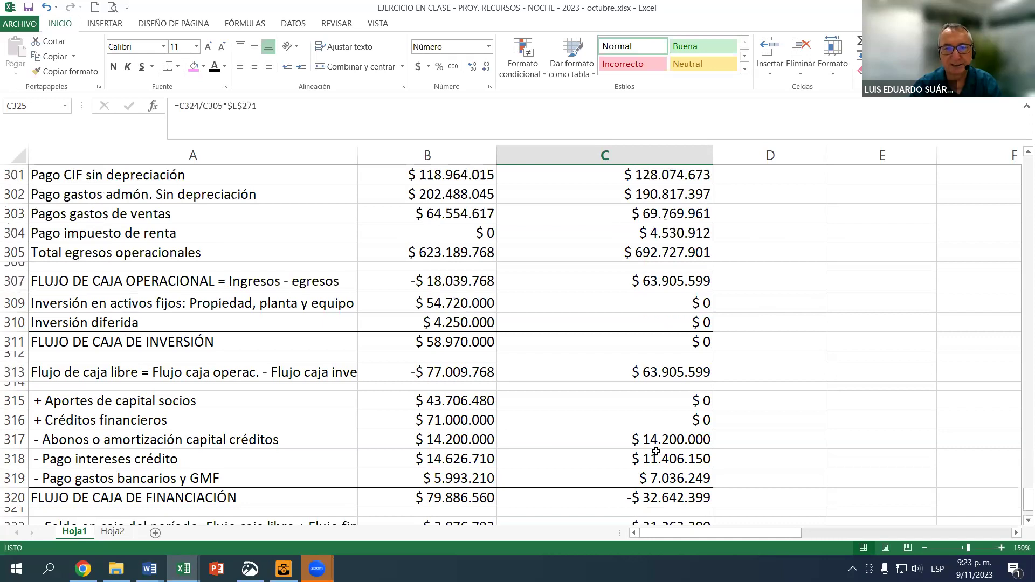
pyautogui.click(441, 221)
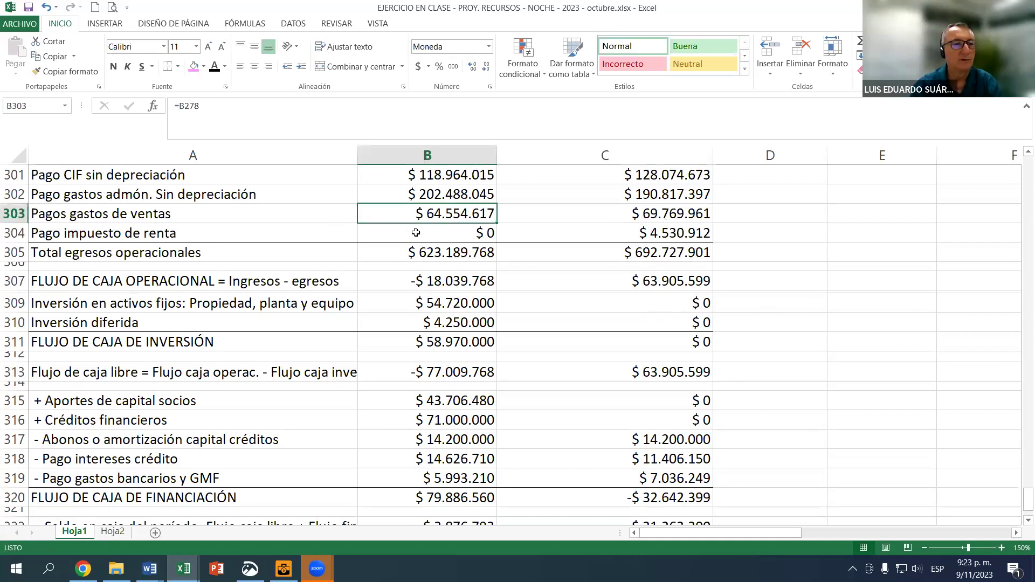
pyautogui.click(434, 192)
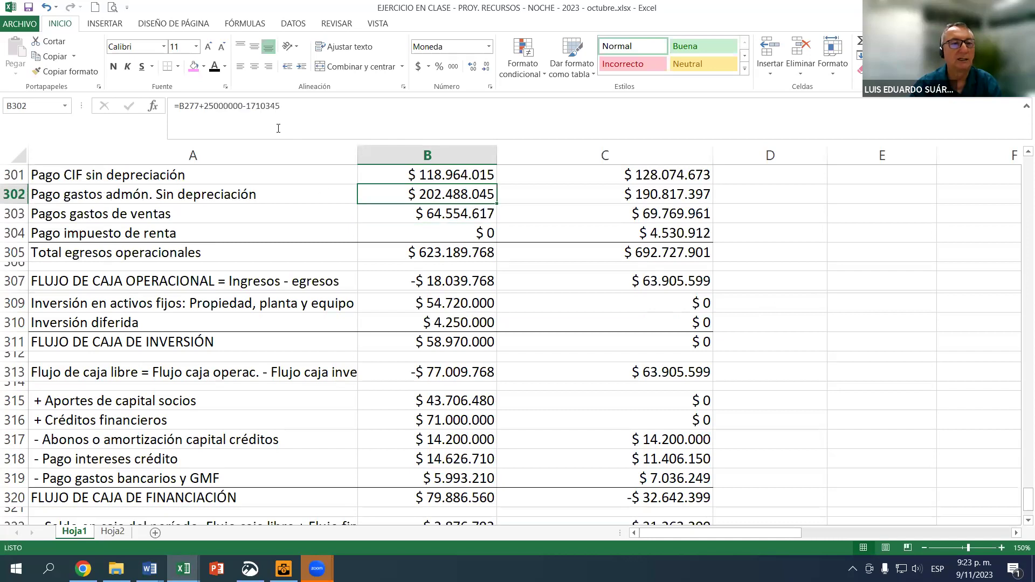
pyautogui.click(245, 106)
pyautogui.press('BackSpace')
pyautogui.press('BackSpace')
pyautogui.press('BackSpace')
pyautogui.press('BackSpace')
pyautogui.press('BackSpace')
pyautogui.press('BackSpace')
pyautogui.press('BackSpace')
pyautogui.press('BackSpace')
pyautogui.press('BackSpace')
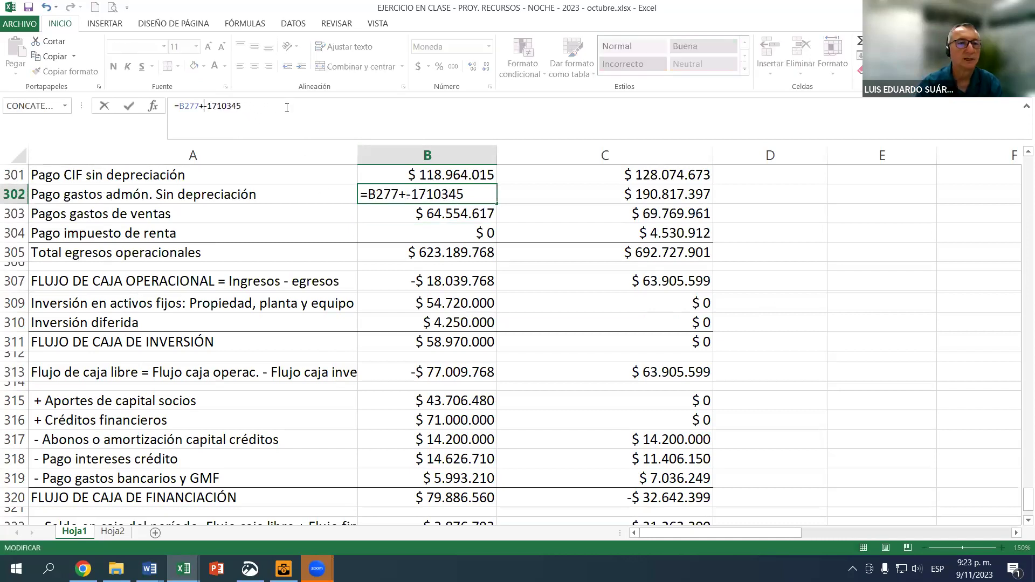
pyautogui.press('Return')
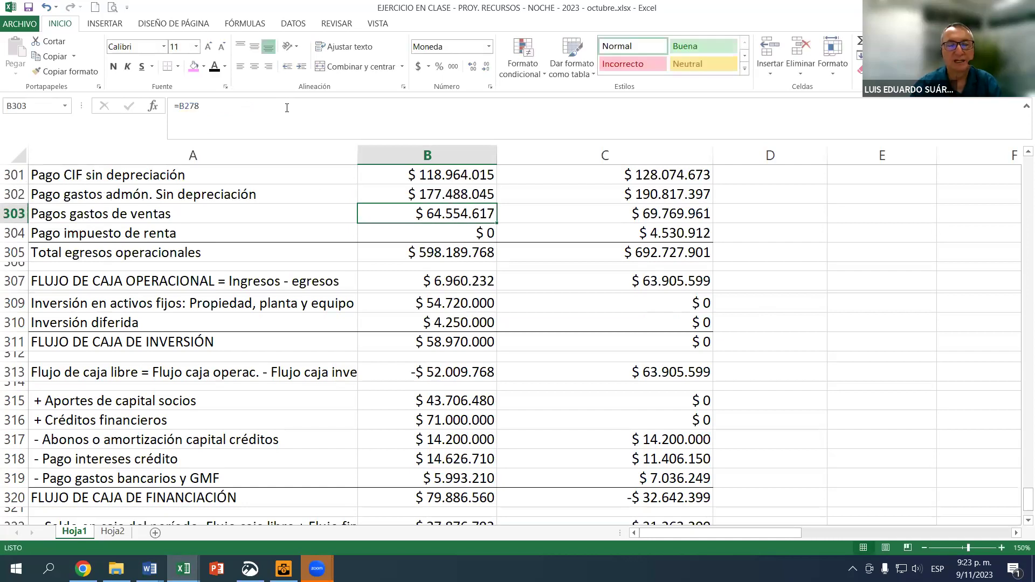
pyautogui.scroll(-4, 479, 263)
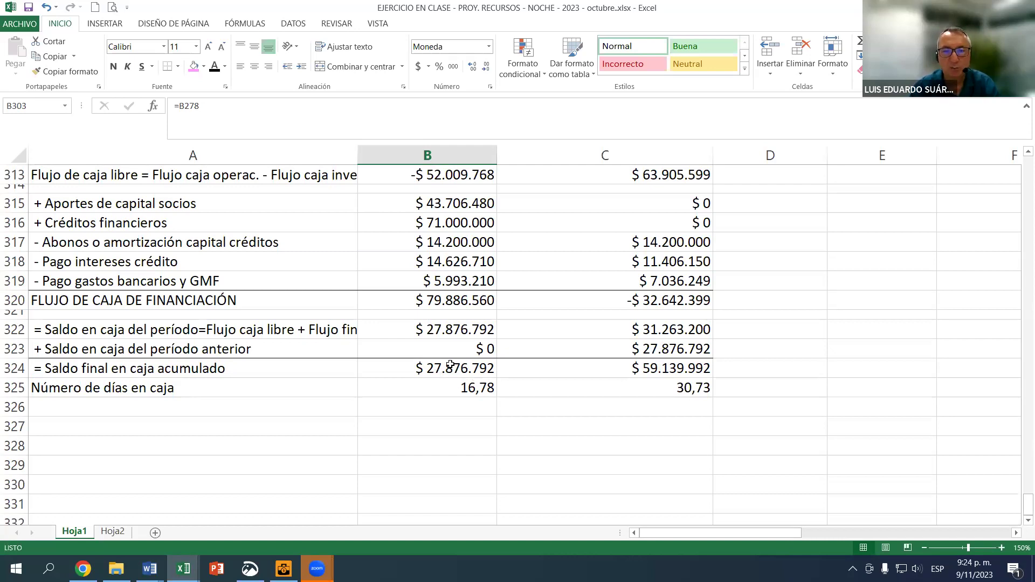
pyautogui.scroll(5, 450, 364)
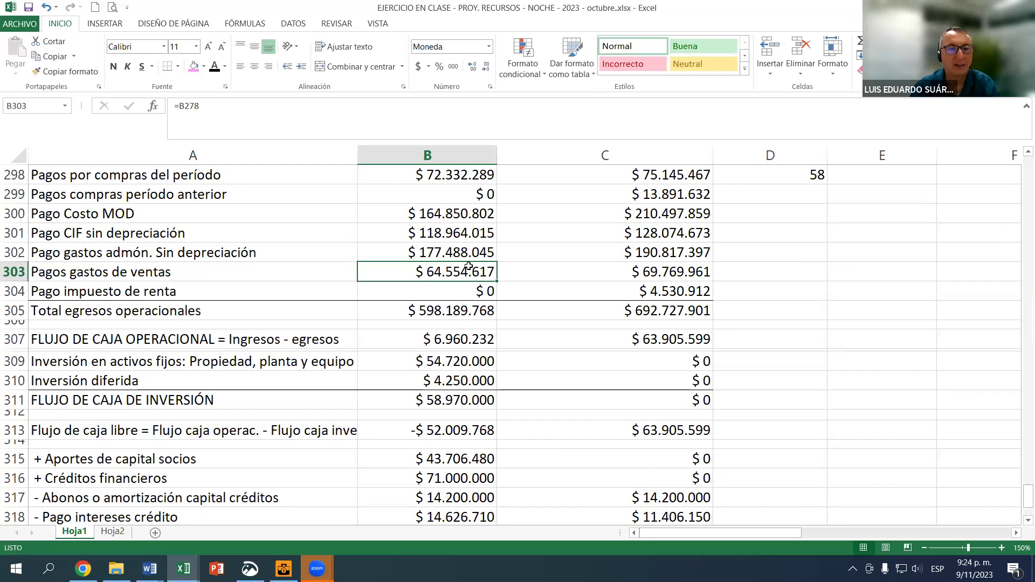
pyautogui.click(466, 252)
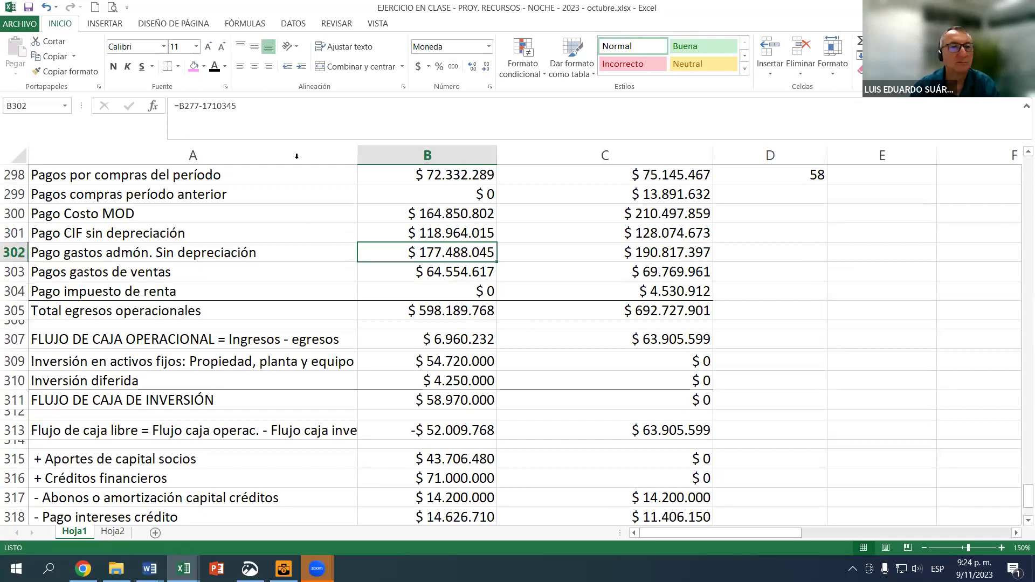
pyautogui.click(198, 108)
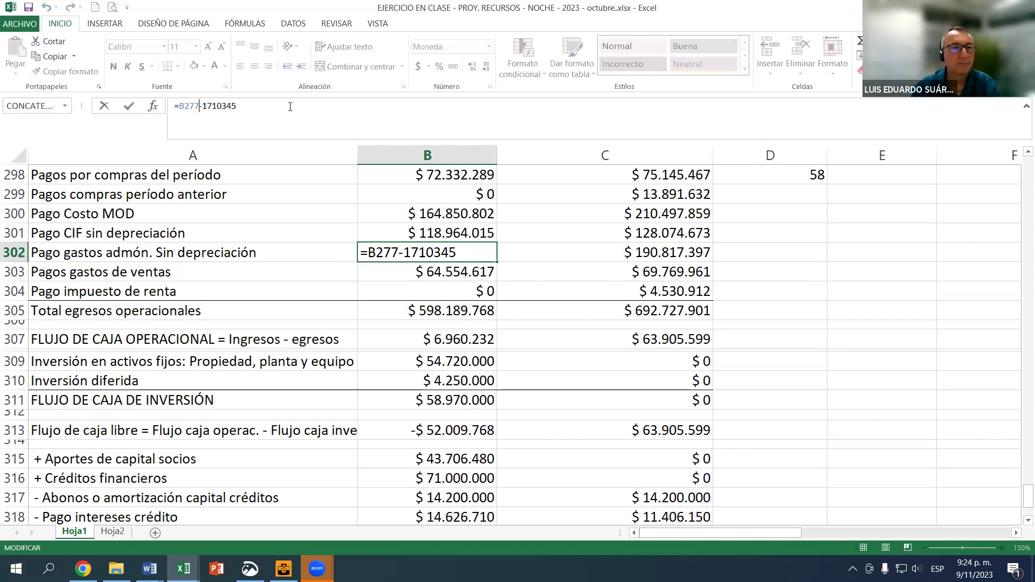
pyautogui.write('-')
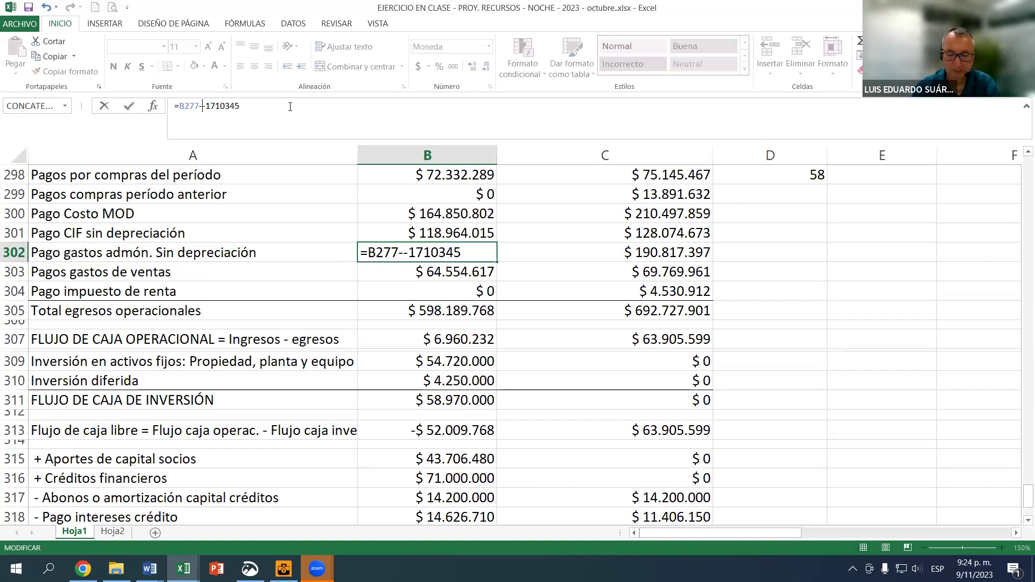
pyautogui.write('350000')
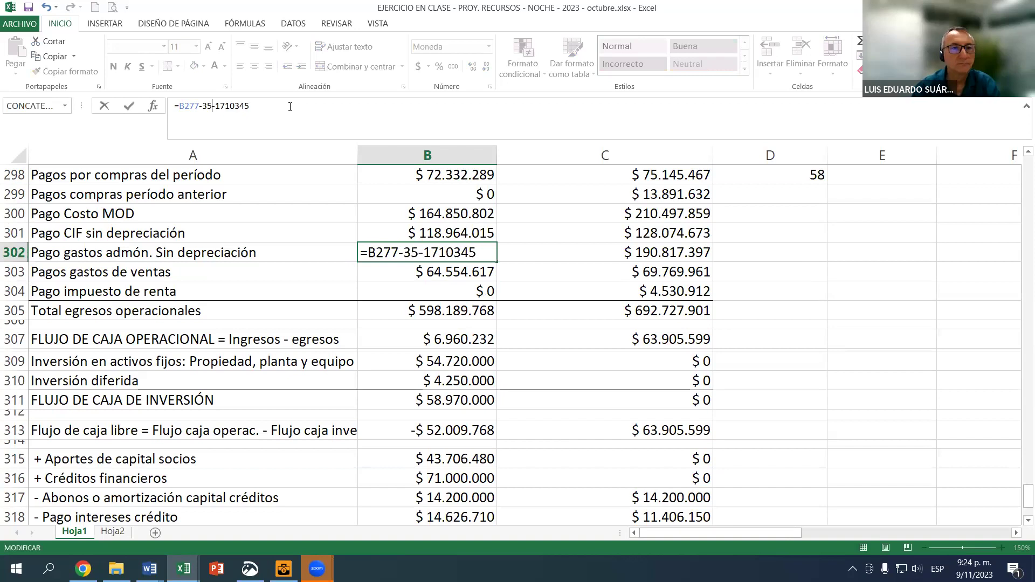
pyautogui.write('00')
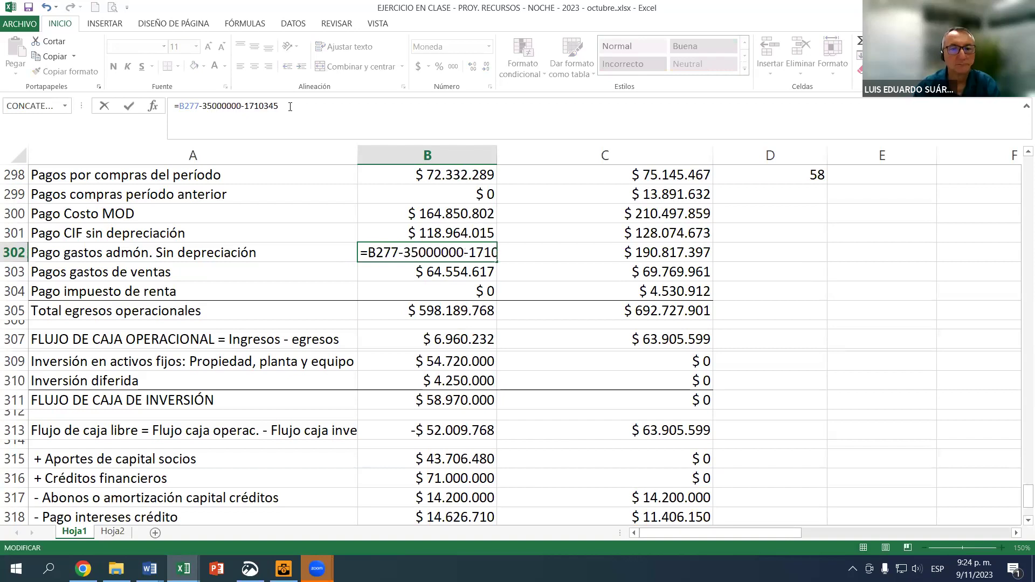
pyautogui.press('Return')
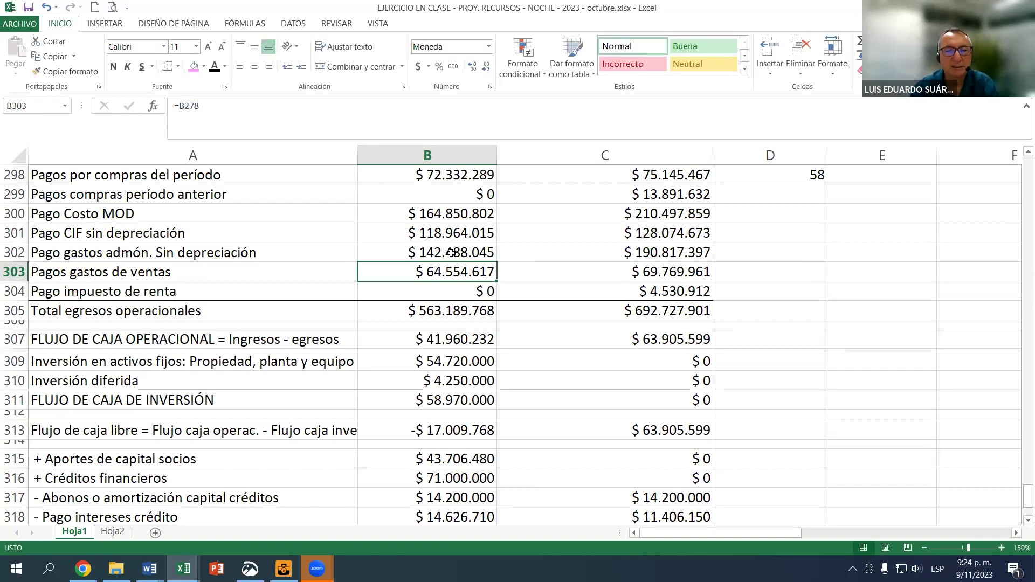
# Review the year 1 accumulated cash balance and days of cash, and glance at the adjustment notes on Hoja2.
pyautogui.scroll(-5, 452, 252)
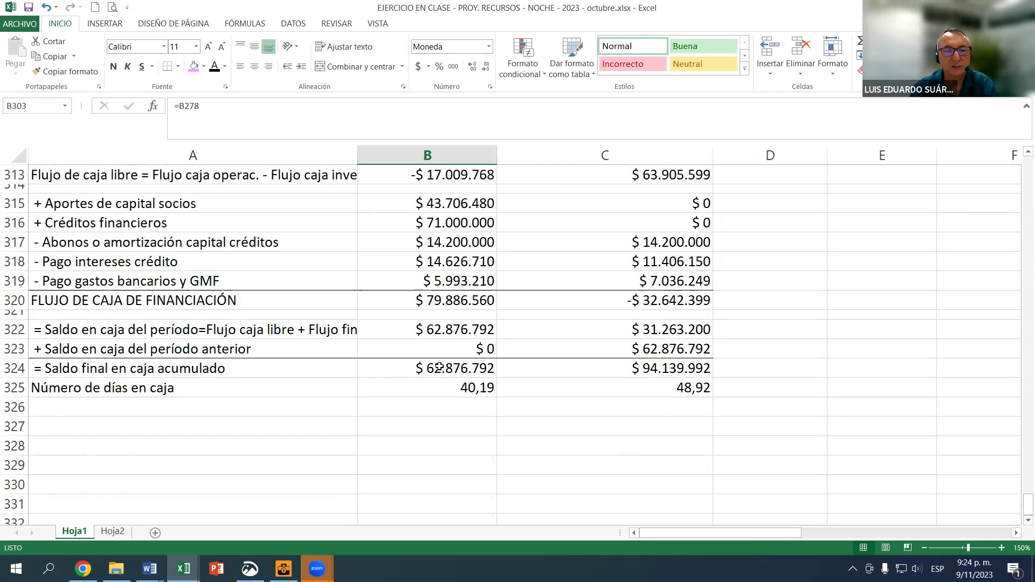
pyautogui.click(440, 367)
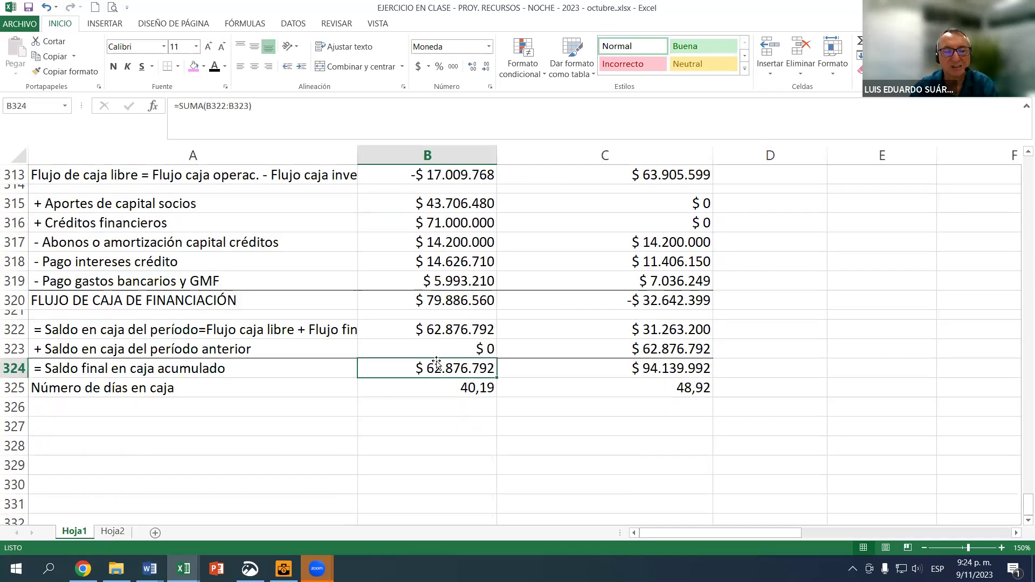
pyautogui.click(484, 391)
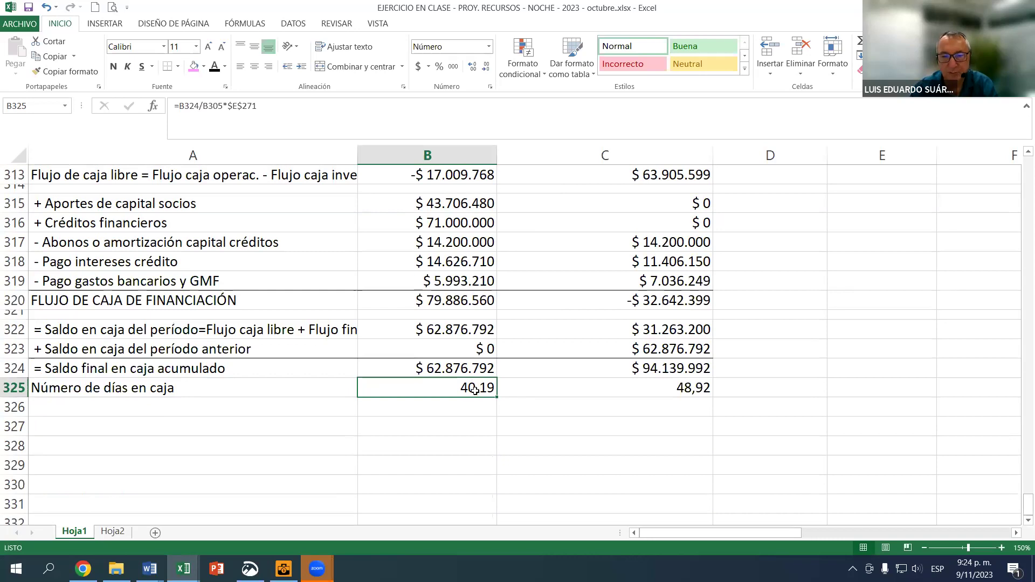
pyautogui.click(458, 372)
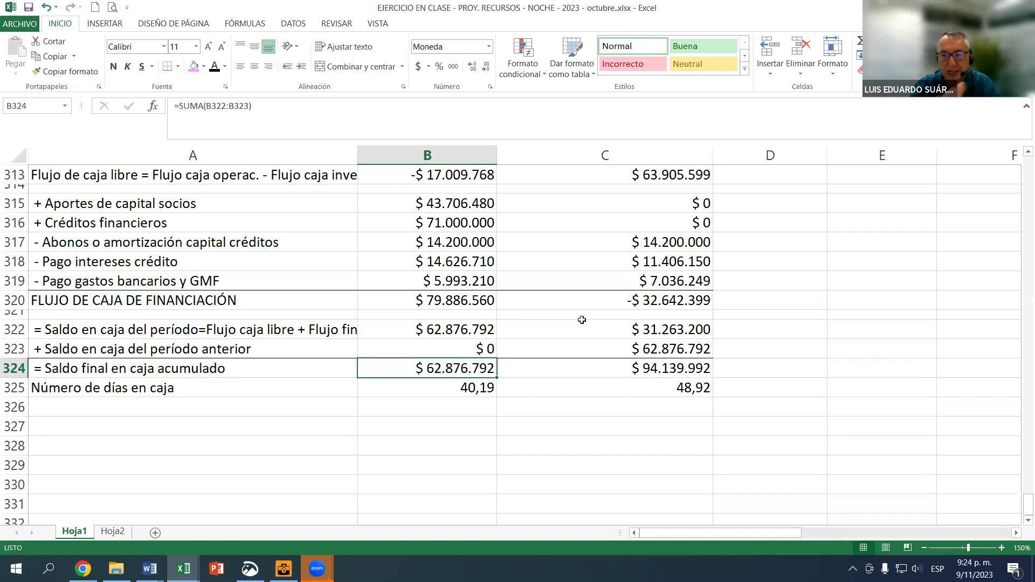
pyautogui.click(114, 533)
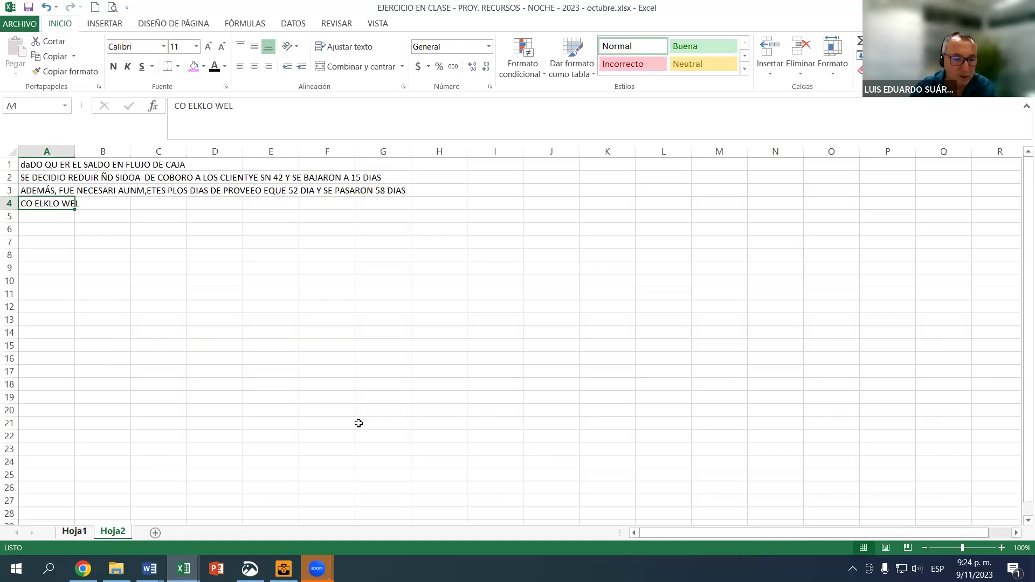
pyautogui.click(74, 532)
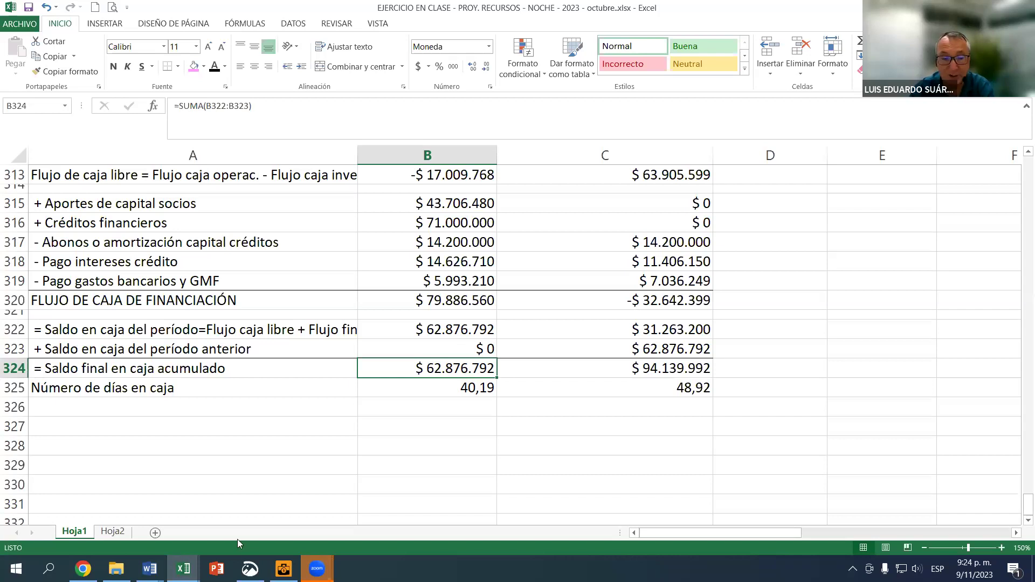
# Switch to Chrome to reread the assignment's paragraph on negative and exaggerated cash balances, and recheck B324 and B325 in the workbook.
pyautogui.click(83, 569)
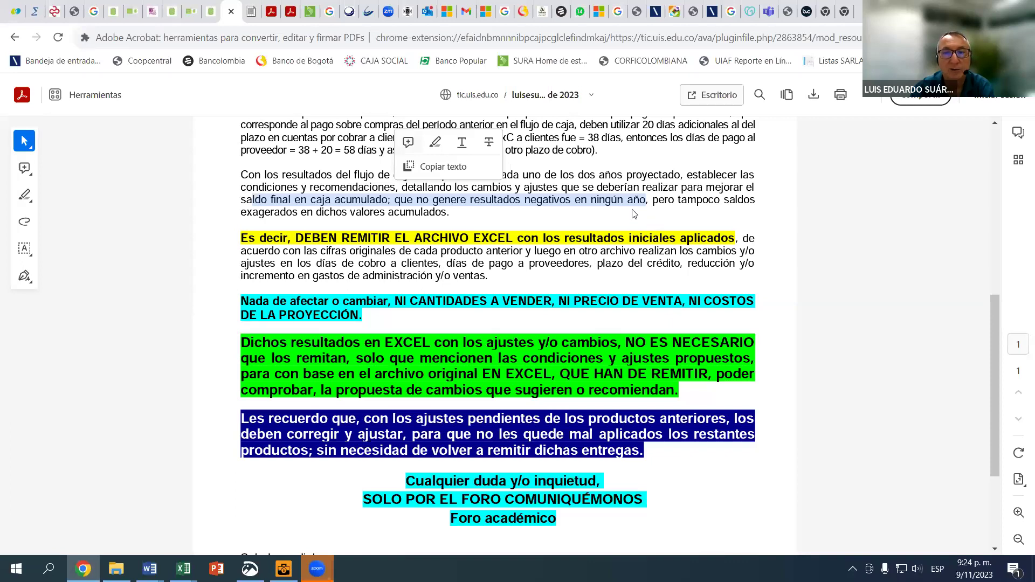
pyautogui.click(653, 216)
pyautogui.moveTo(494, 199); pyautogui.dragTo(666, 200)
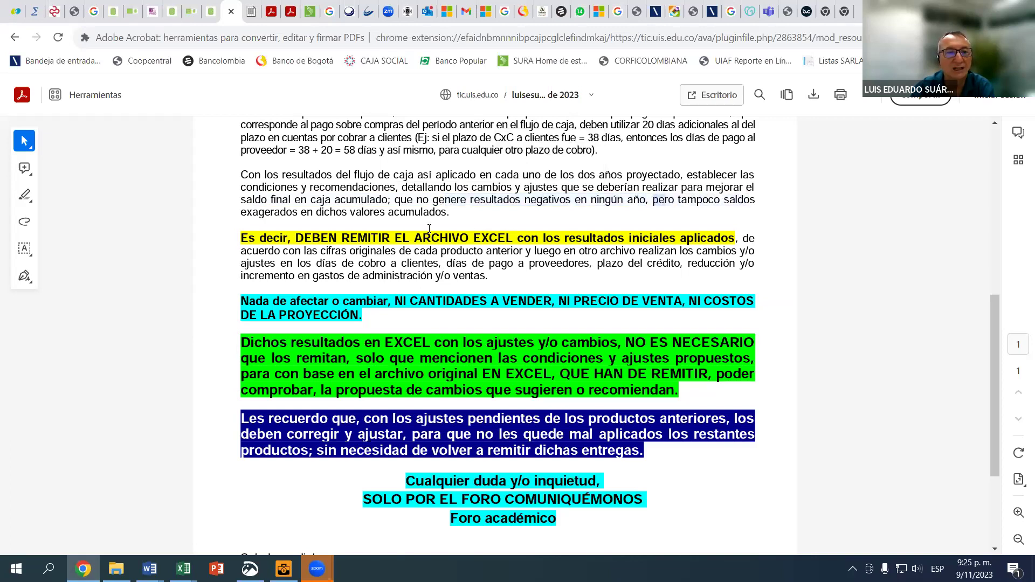
pyautogui.moveTo(288, 227); pyautogui.dragTo(436, 213)
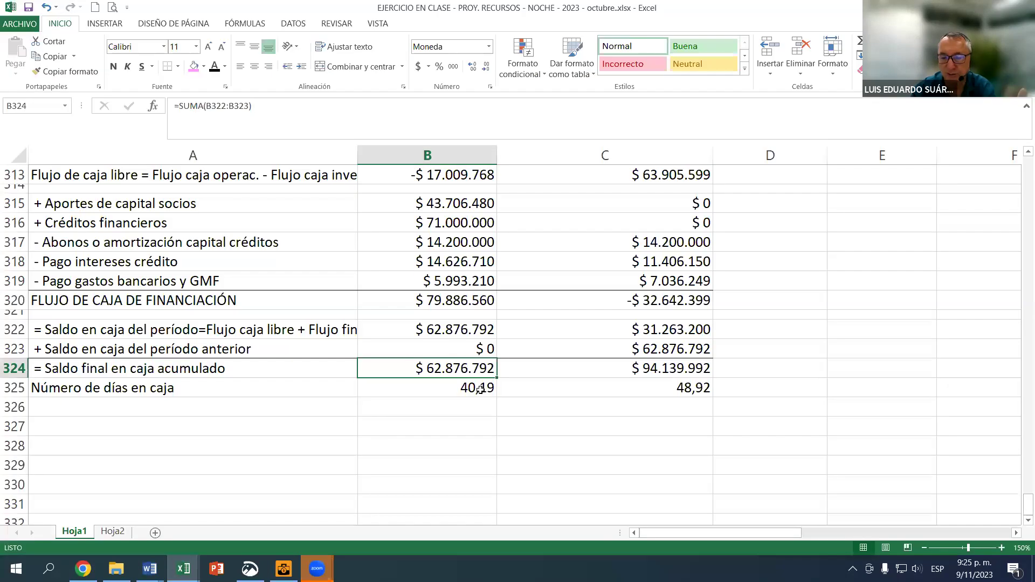
pyautogui.click(479, 389)
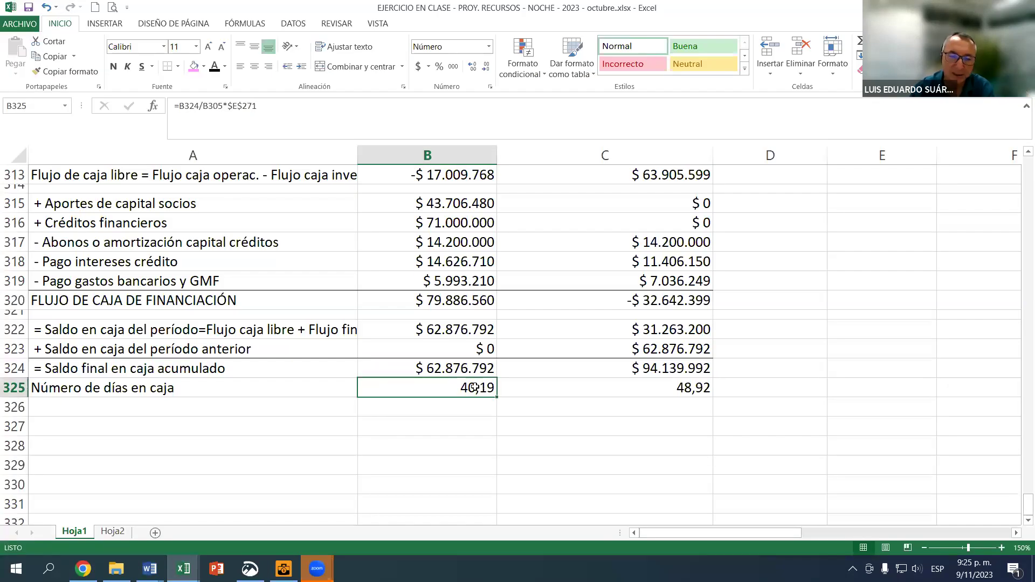
pyautogui.click(462, 366)
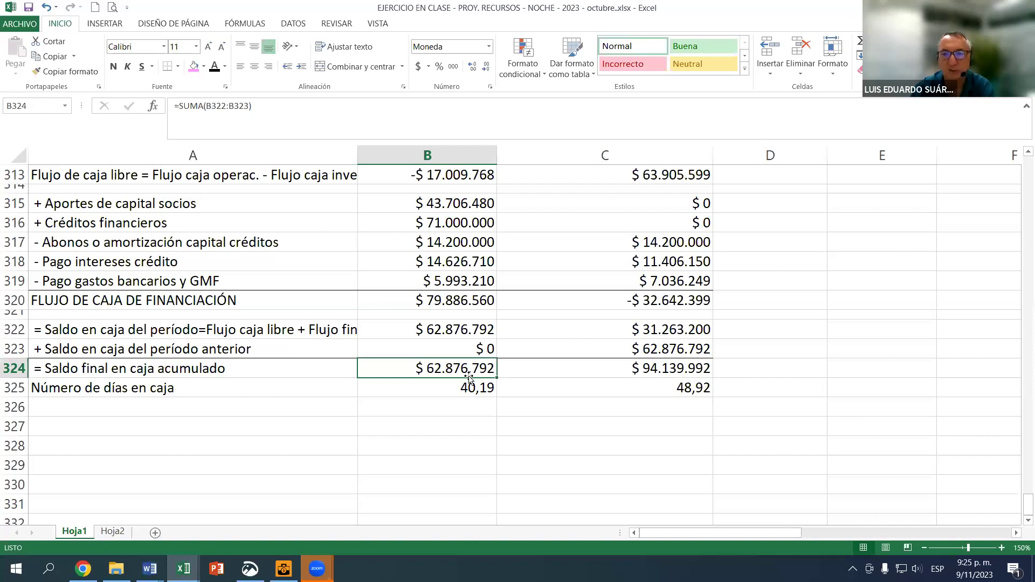
# Set the customer collection days in D181, beside "Cartera comercial o CxC clientes", to =42 without the extra terms.
pyautogui.scroll(13, 475, 378)
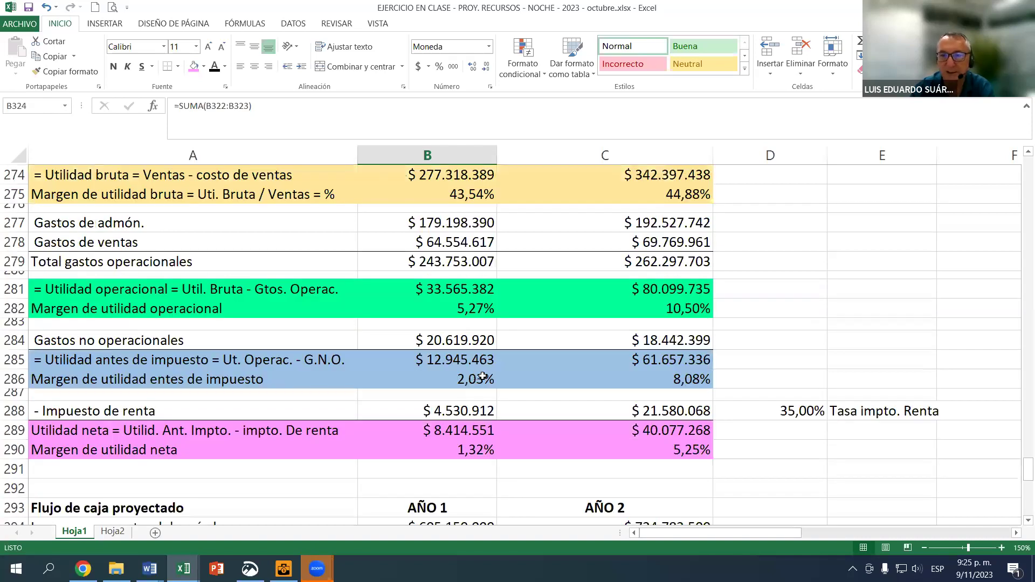
pyautogui.scroll(14, 483, 376)
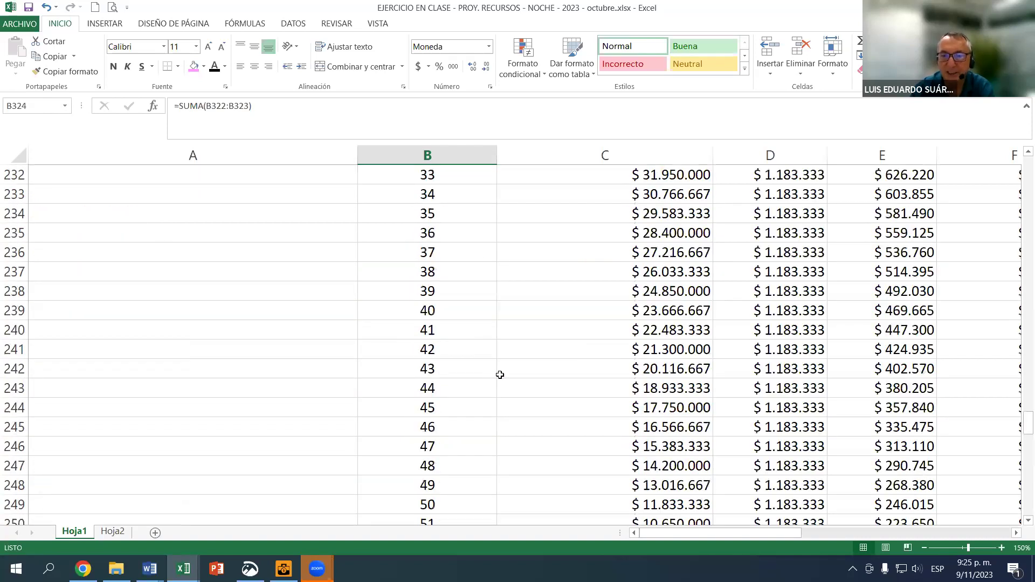
pyautogui.scroll(12, 500, 374)
pyautogui.scroll(6, 500, 375)
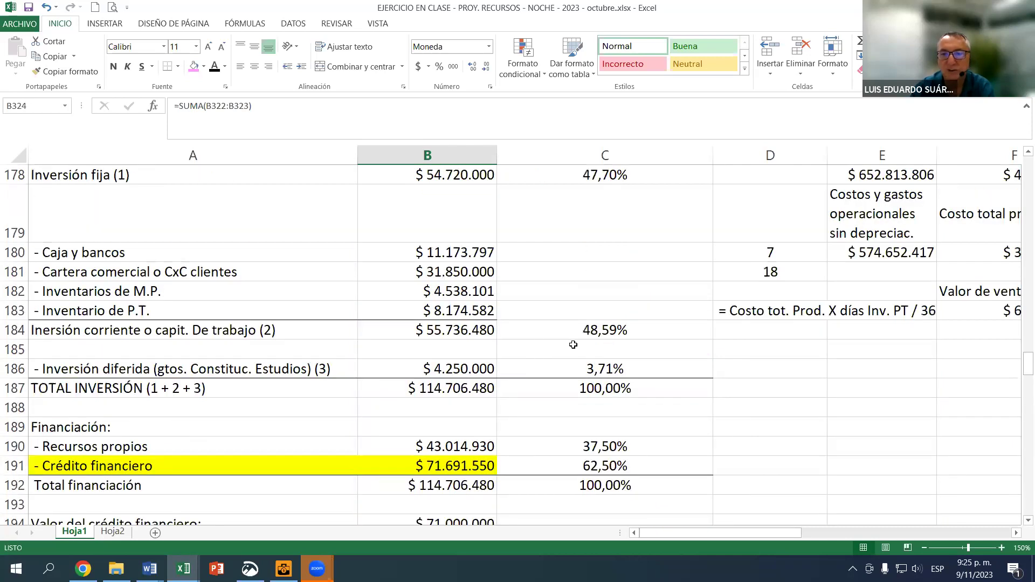
pyautogui.click(750, 273)
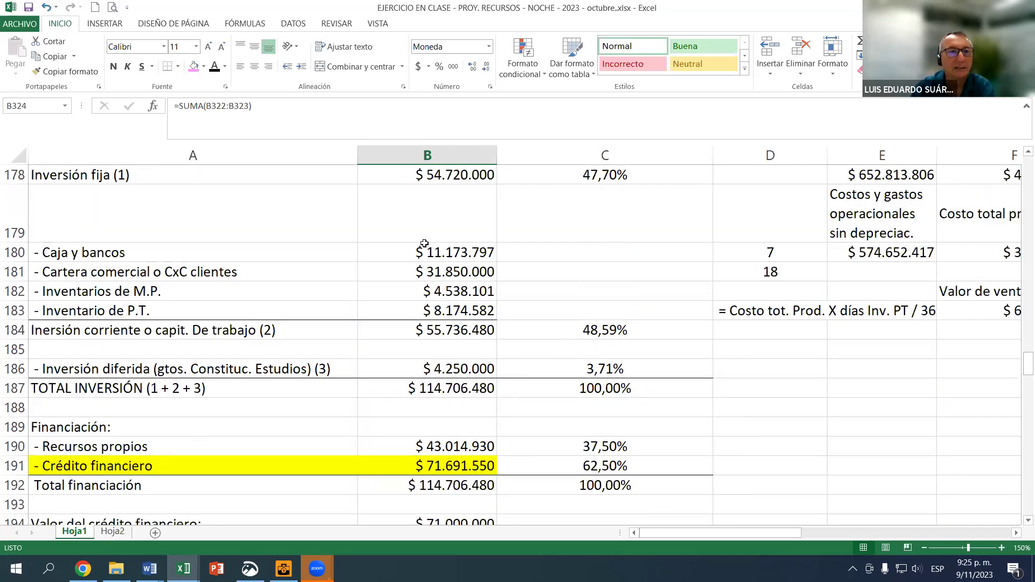
pyautogui.click(233, 105)
pyautogui.press('BackSpace')
pyautogui.press('BackSpace')
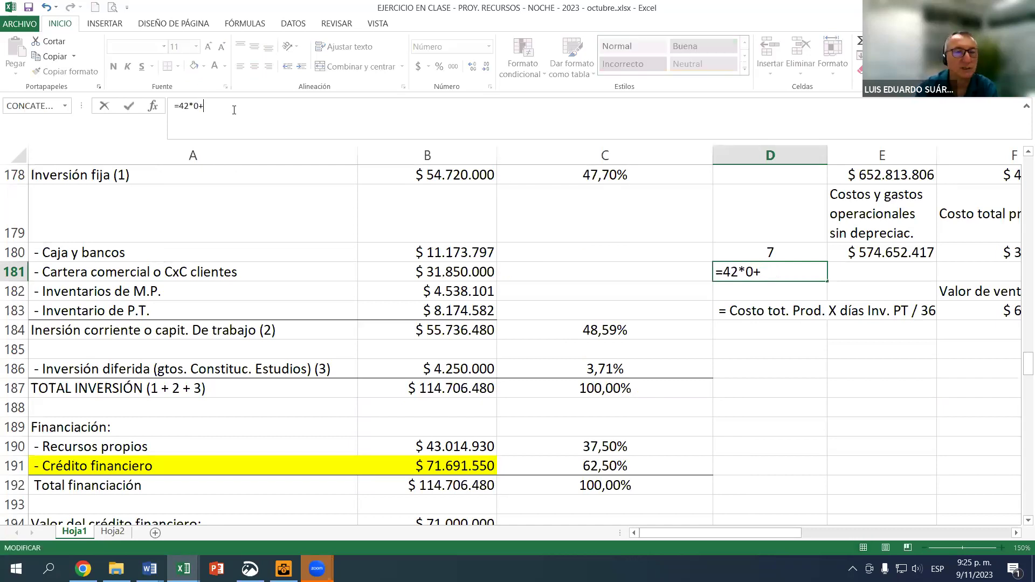
pyautogui.press('BackSpace')
pyautogui.press('BackSpace')
pyautogui.press('BackSpace')
pyautogui.press('Return')
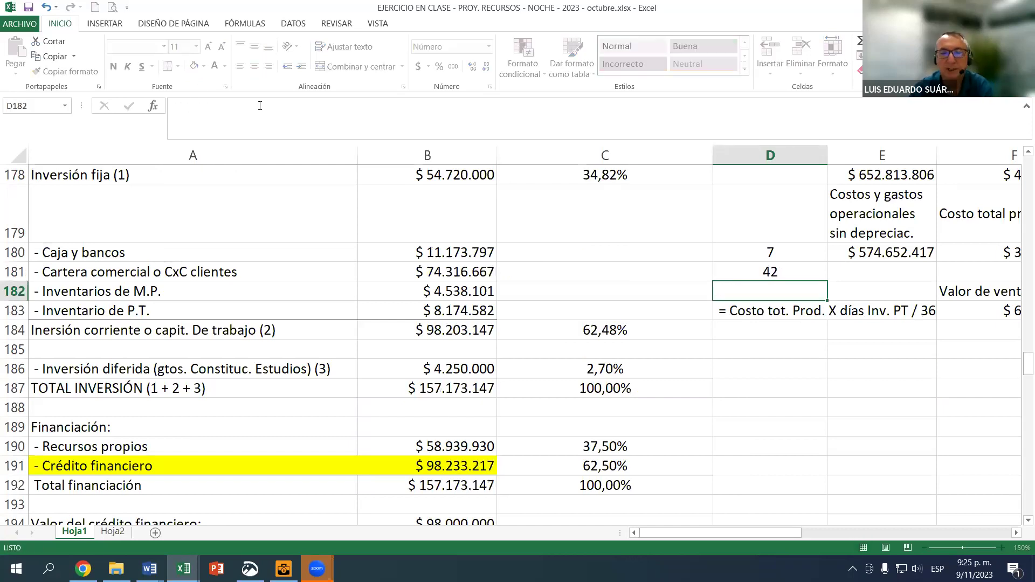
# Set the supplier payment days in D298, beside "Pagos por compras del período", to =D181+20.
pyautogui.scroll(-13, 766, 330)
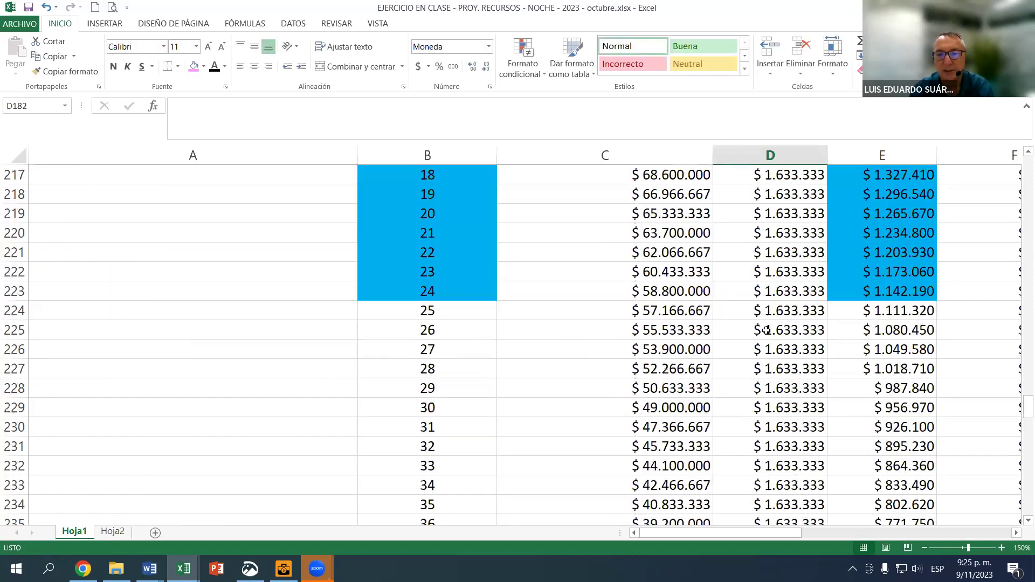
pyautogui.scroll(-10, 730, 331)
pyautogui.scroll(-5, 758, 331)
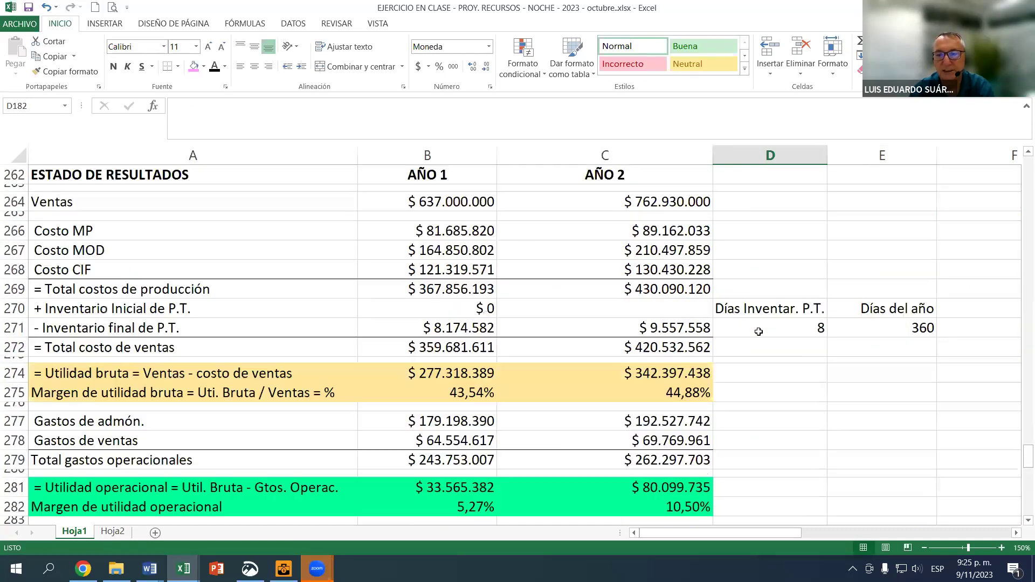
pyautogui.scroll(-7, 774, 345)
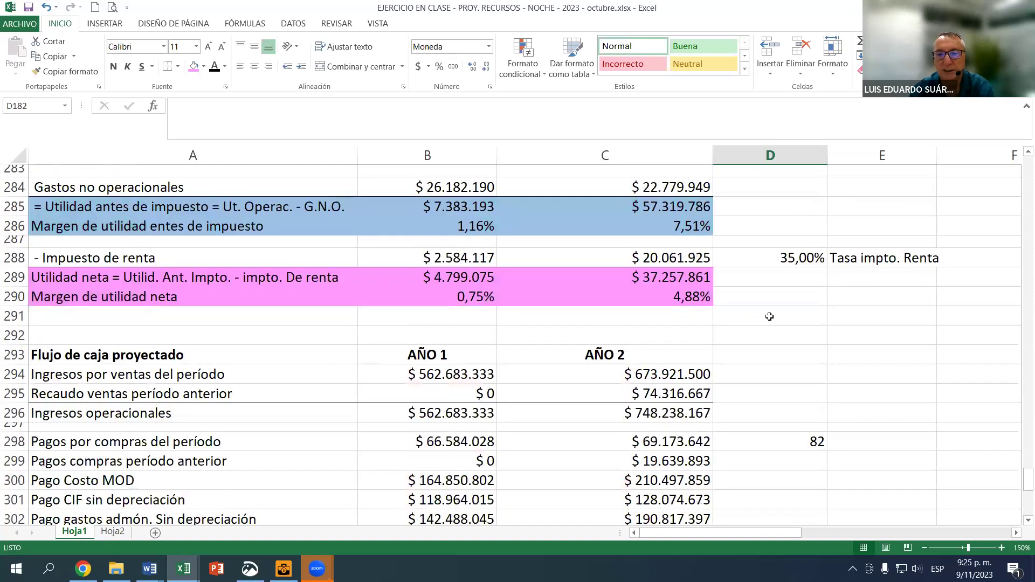
pyautogui.scroll(-3, 779, 291)
pyautogui.click(794, 279)
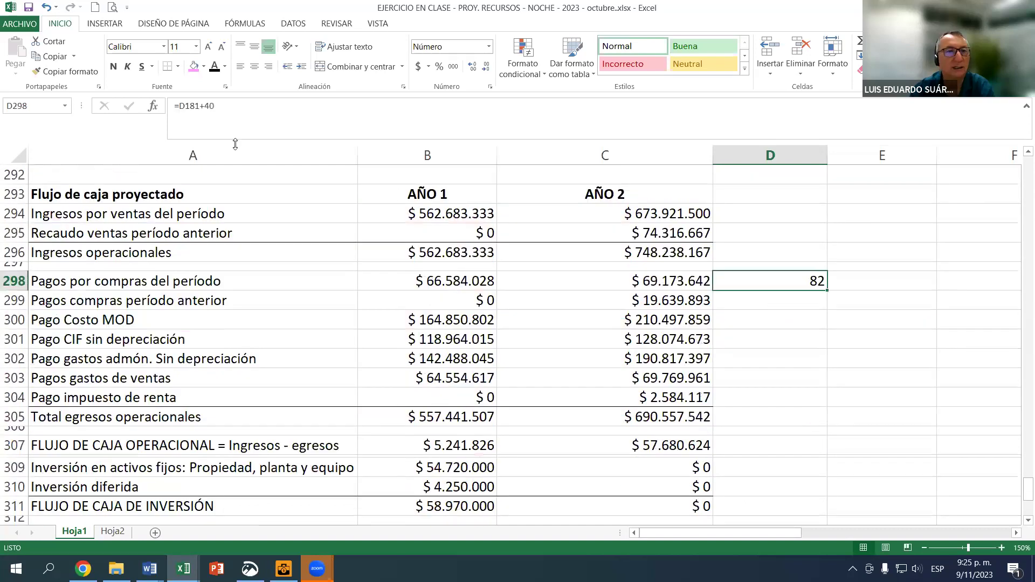
pyautogui.click(257, 107)
pyautogui.press('BackSpace')
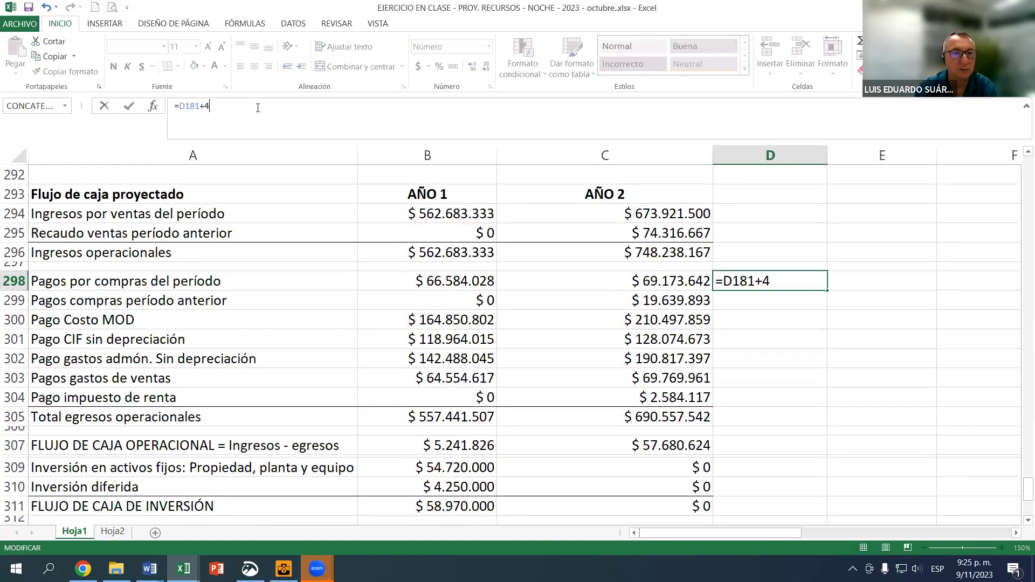
pyautogui.press('BackSpace')
pyautogui.write('20')
pyautogui.press('Return')
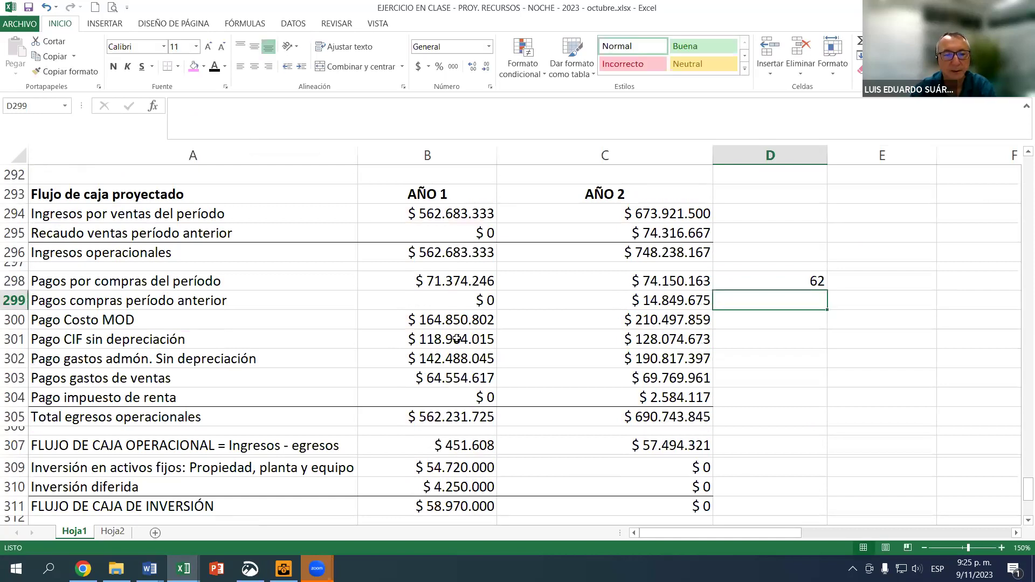
# Check the year 1 accumulated cash balance in B324 and the number of days in cash in B325.
pyautogui.scroll(-7, 468, 353)
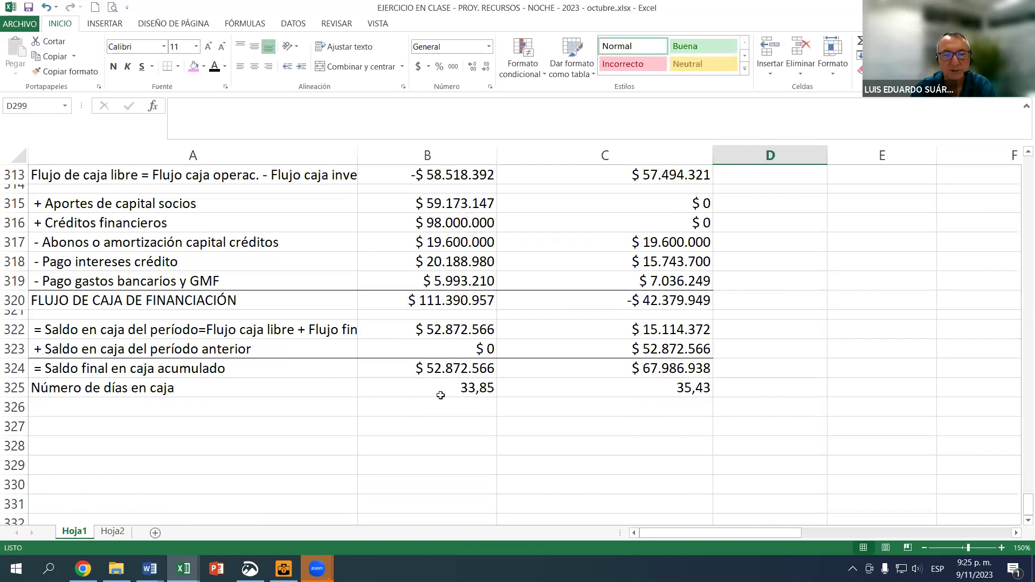
pyautogui.click(472, 369)
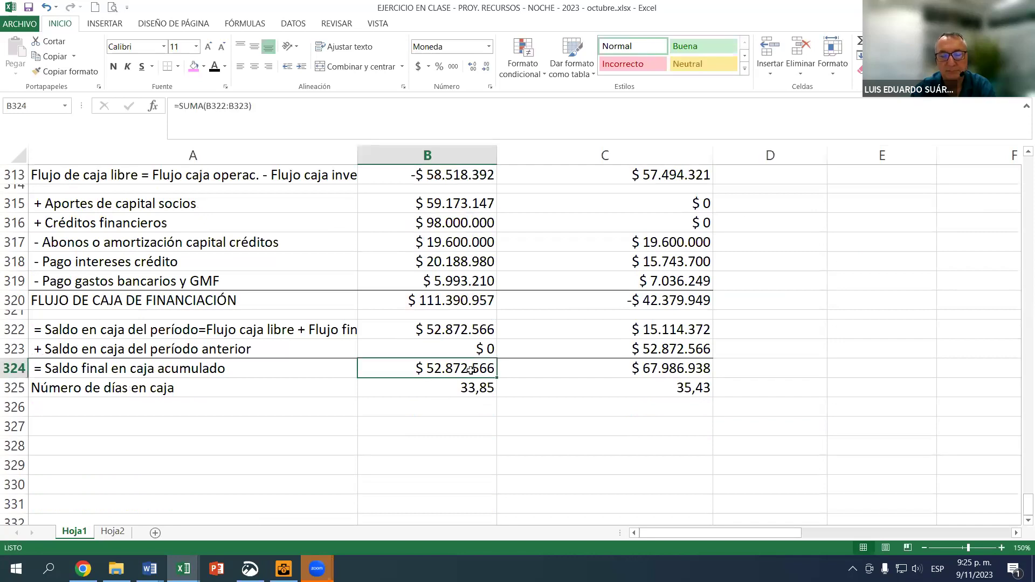
pyautogui.click(481, 394)
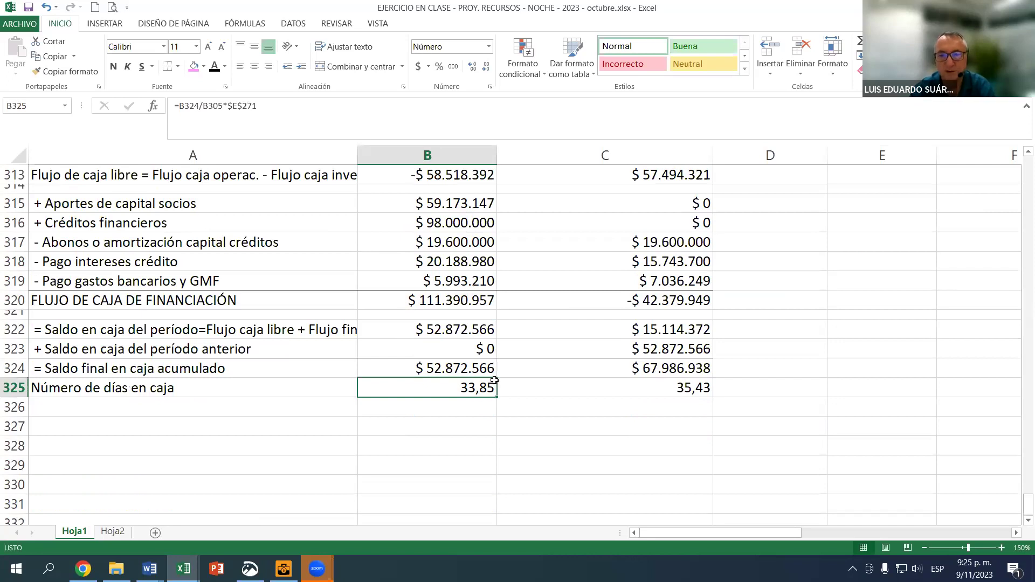
# Set the financial credit's term in B195, beside "Plazo", to 4 years.
pyautogui.scroll(9, 489, 383)
pyautogui.scroll(13, 489, 383)
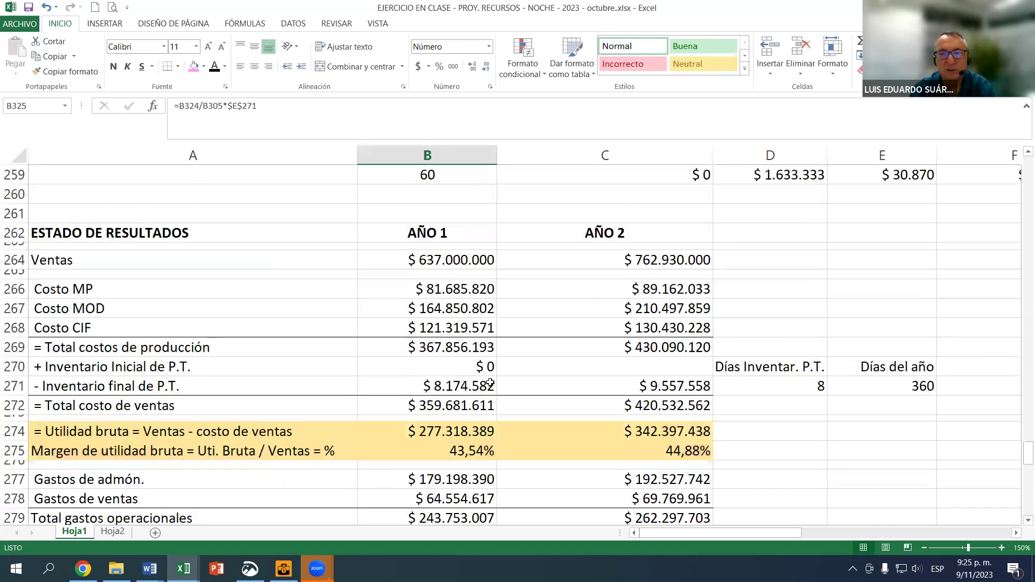
pyautogui.scroll(10, 492, 384)
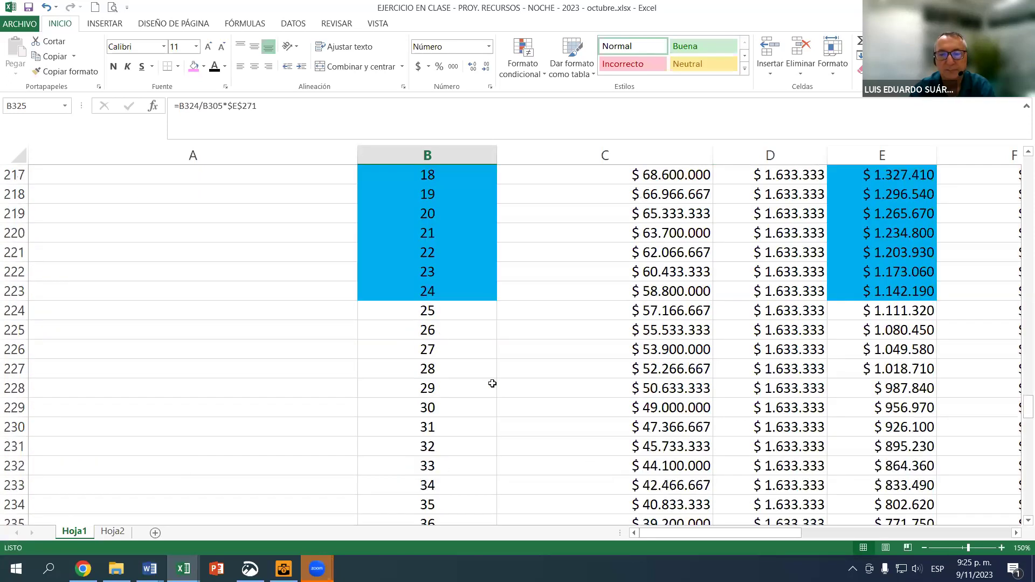
pyautogui.scroll(9, 493, 383)
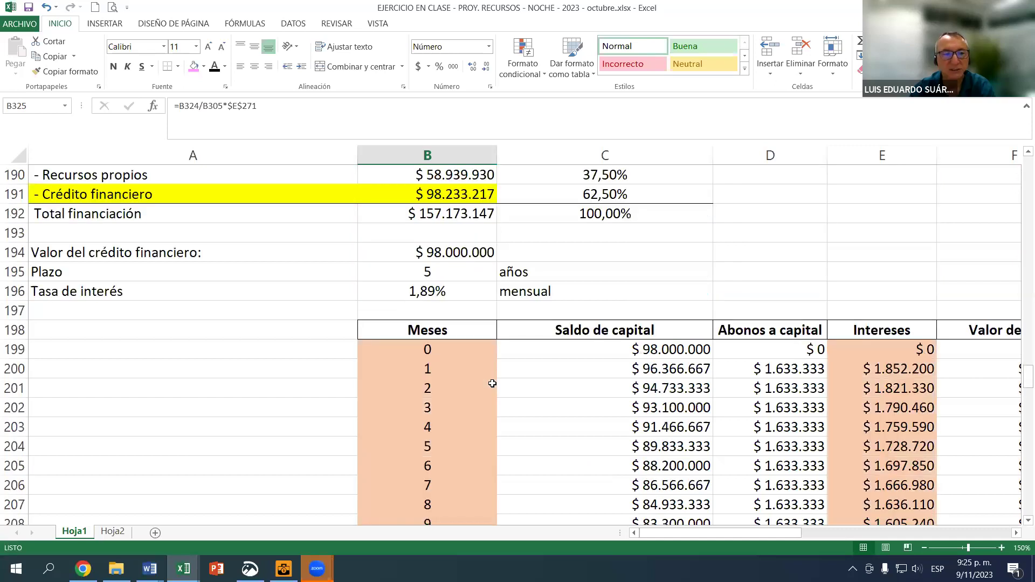
pyautogui.click(432, 276)
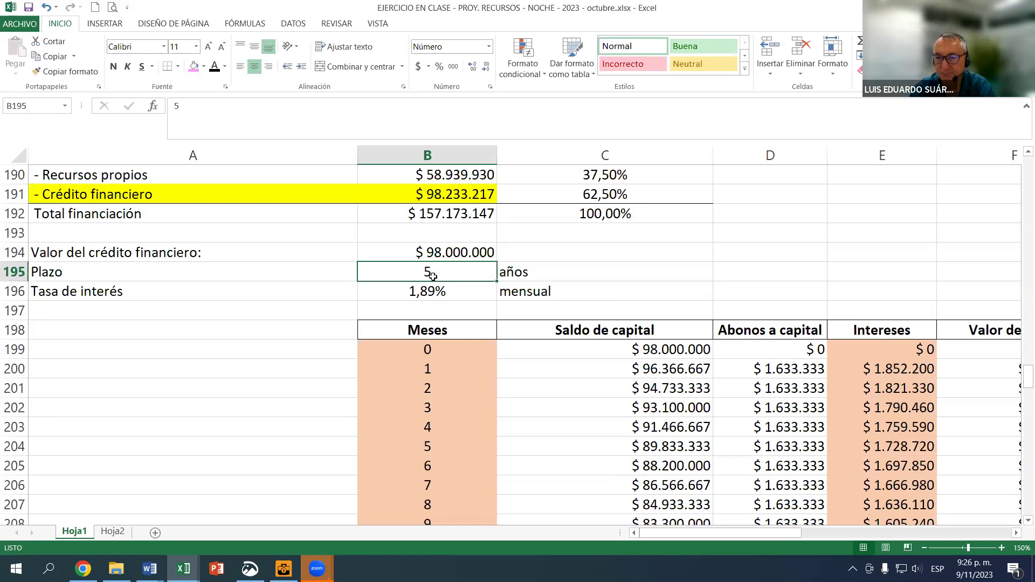
pyautogui.write('4')
pyautogui.press('Return')
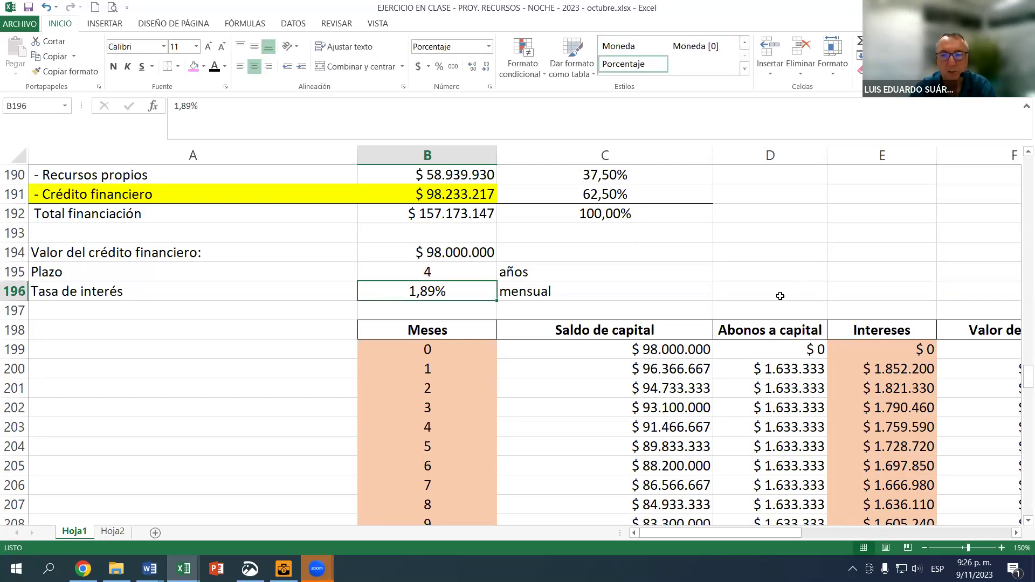
# Change the month 1 principal payment formula in D200 to =$C$199/$B$247 so the loan is divided over 48 months.
pyautogui.click(762, 367)
pyautogui.scroll(-7, 763, 364)
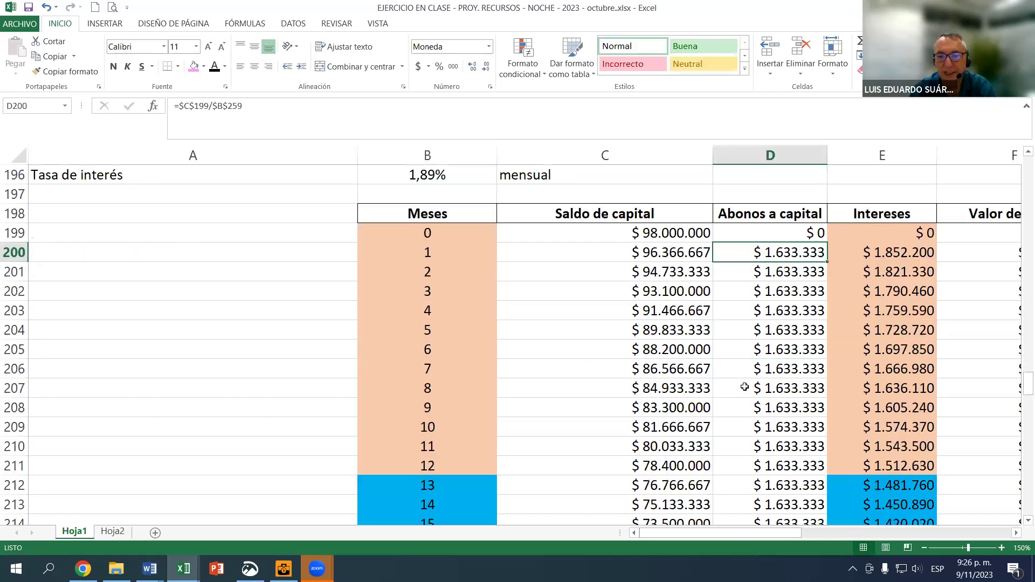
pyautogui.scroll(-10, 763, 362)
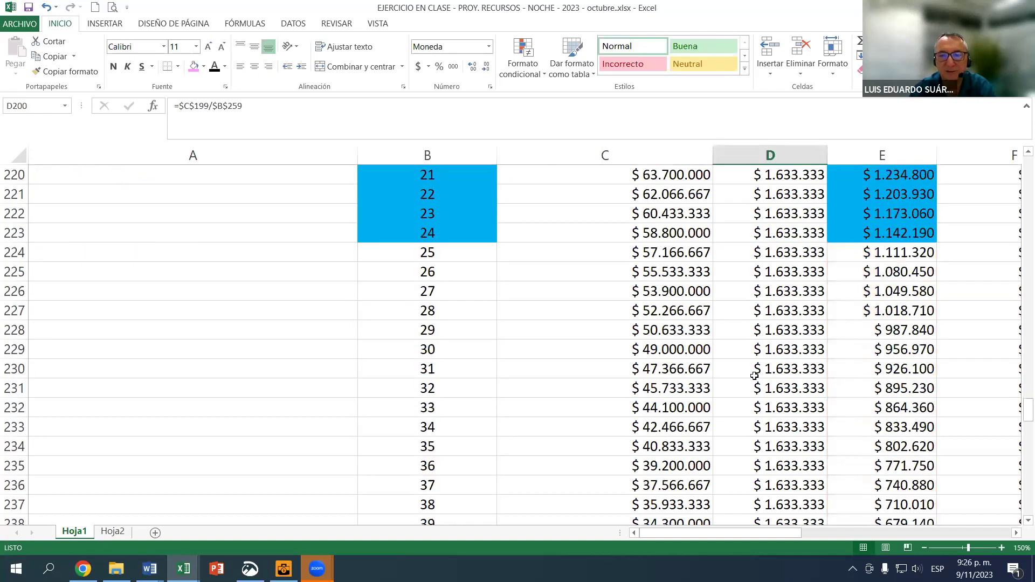
pyautogui.scroll(-4, 749, 389)
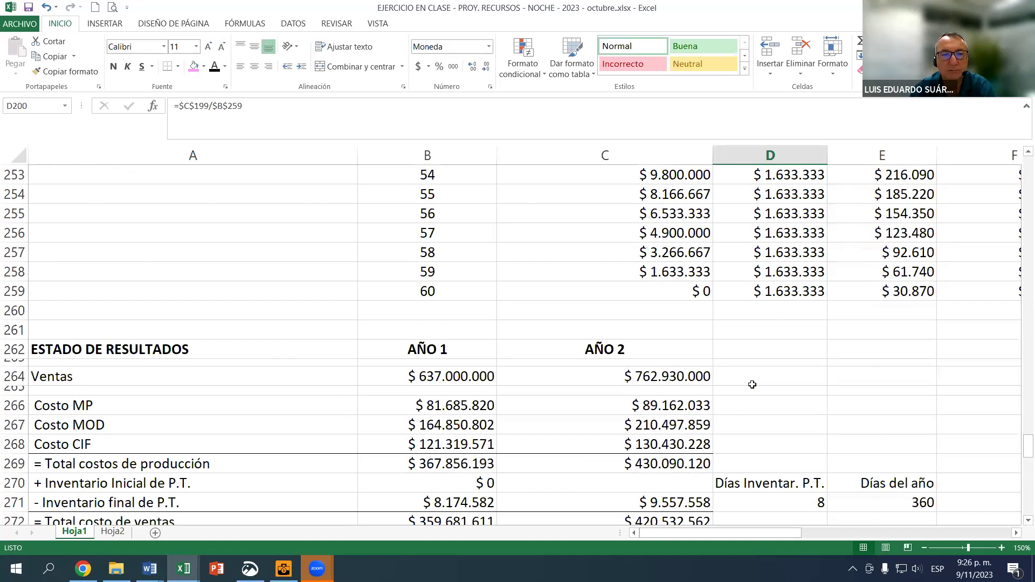
pyautogui.scroll(14, 752, 385)
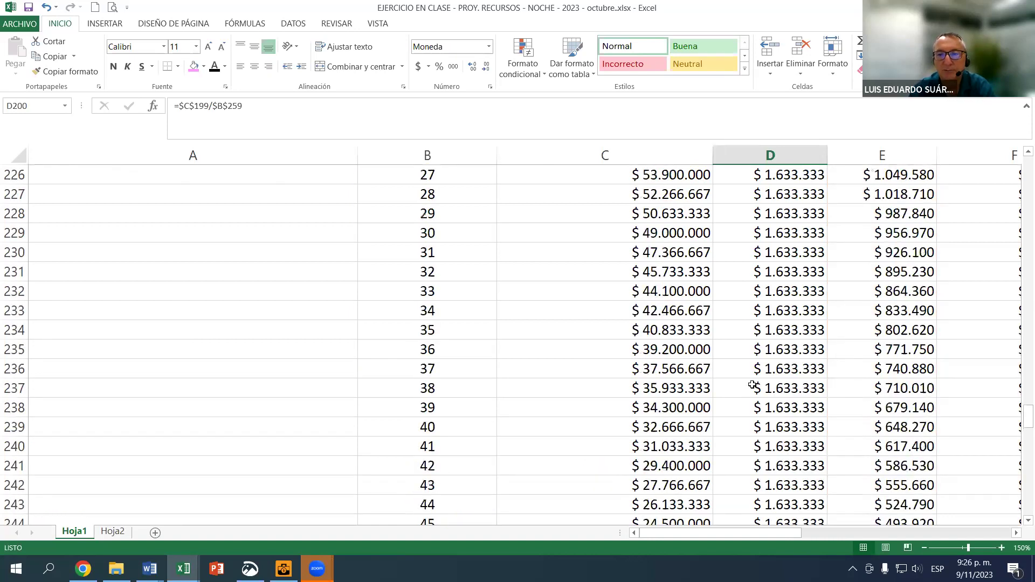
pyautogui.scroll(5, 771, 334)
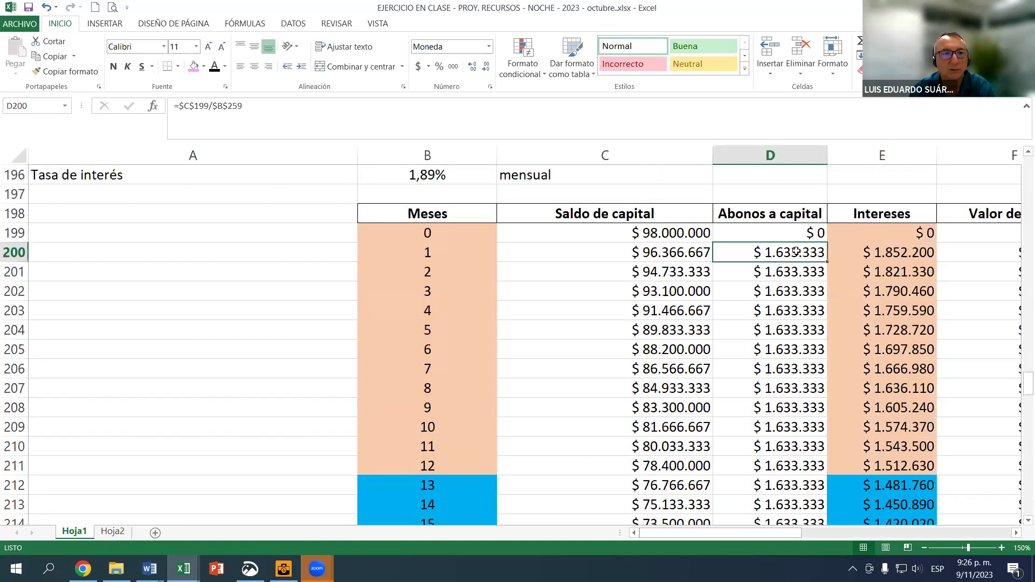
pyautogui.doubleClick(776, 253)
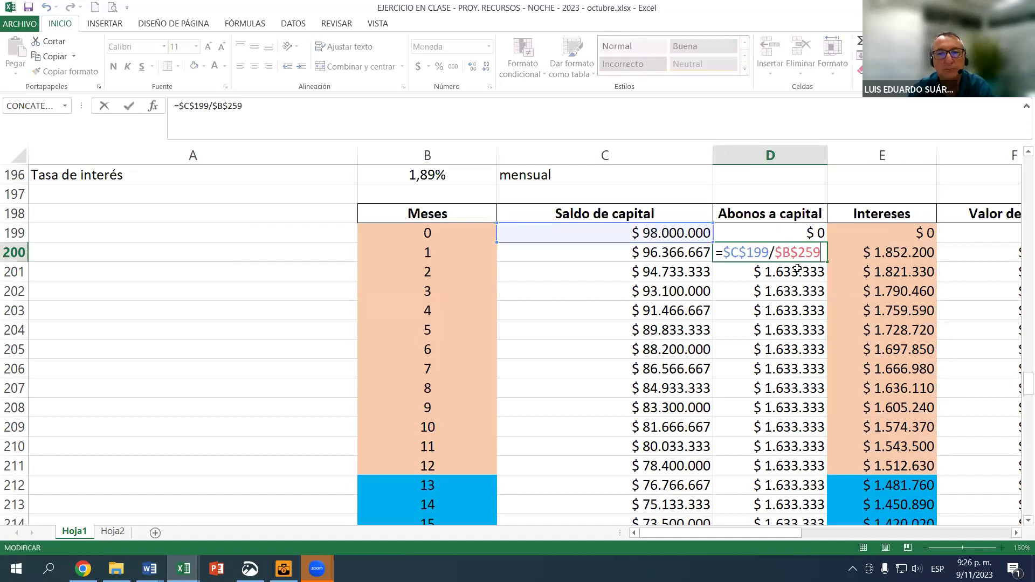
pyautogui.scroll(2, 764, 276)
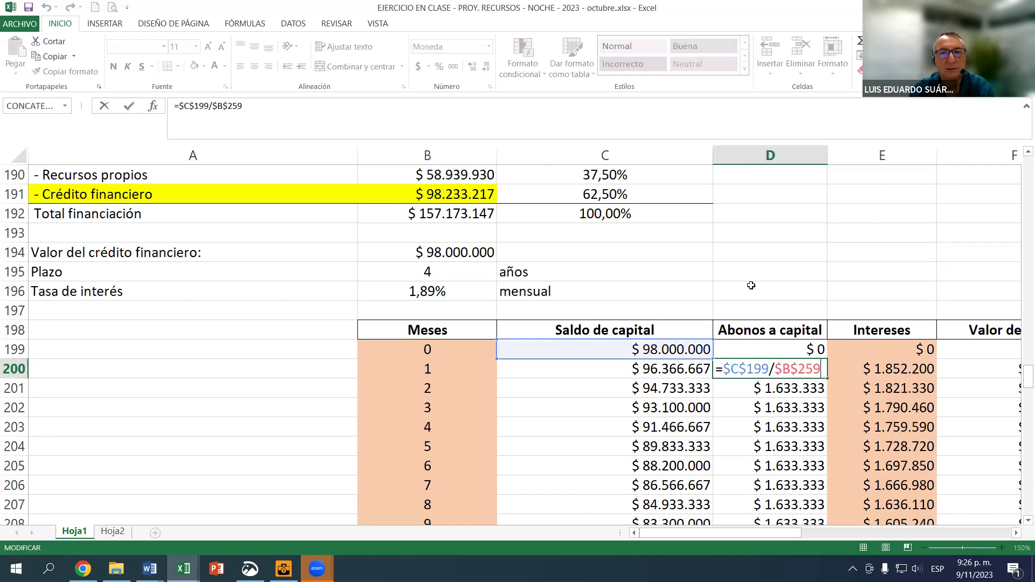
pyautogui.scroll(-13, 742, 307)
pyautogui.scroll(-5, 656, 334)
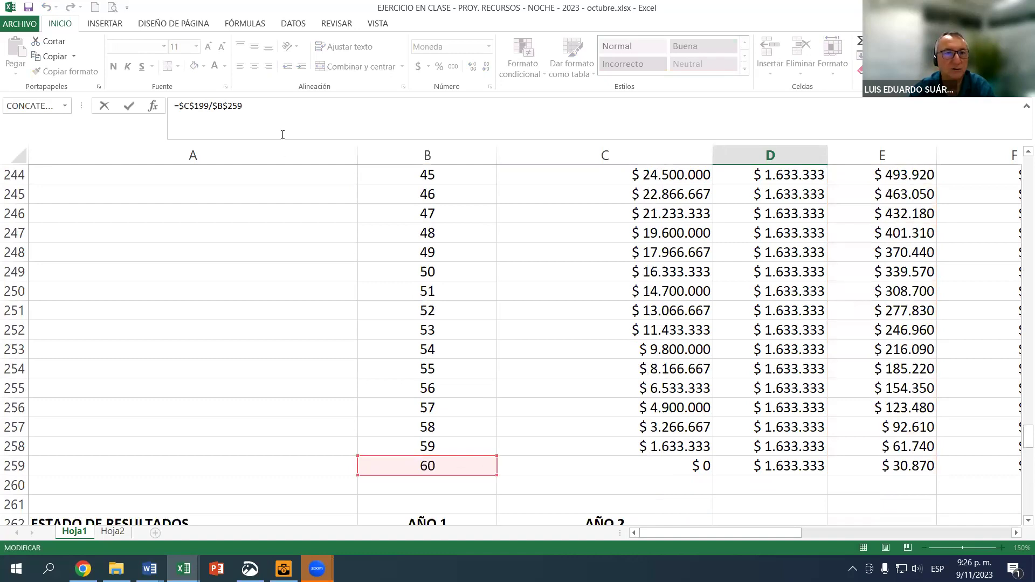
pyautogui.click(270, 109)
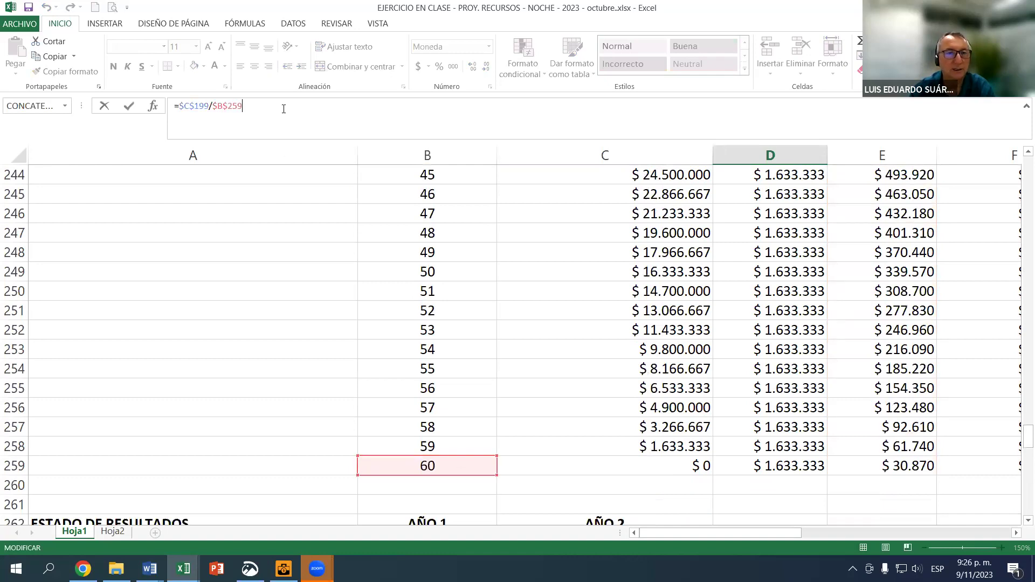
pyautogui.press('BackSpace')
pyautogui.press('BackSpace')
pyautogui.press('BackSpace')
pyautogui.press('BackSpace')
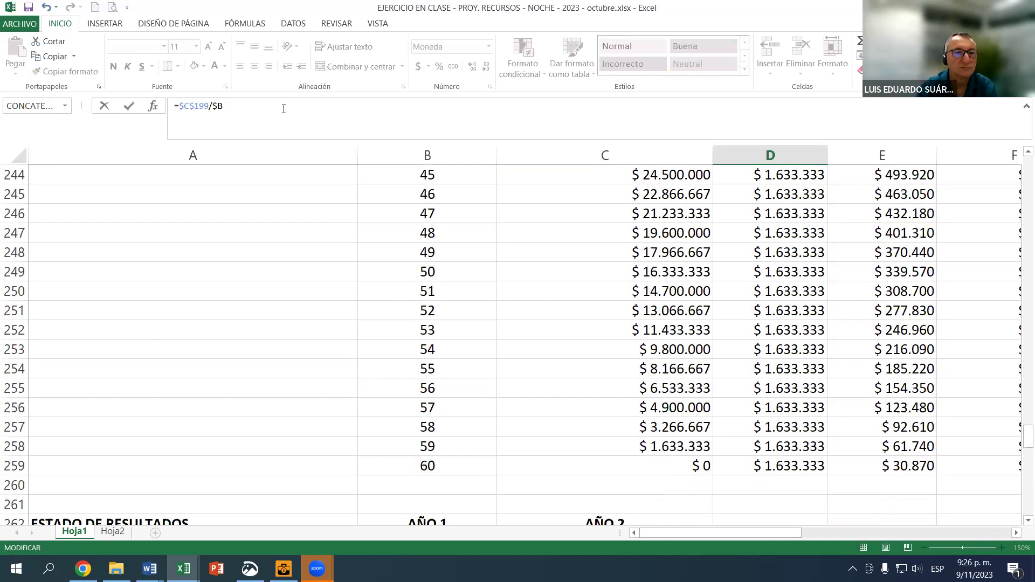
pyautogui.click(431, 236)
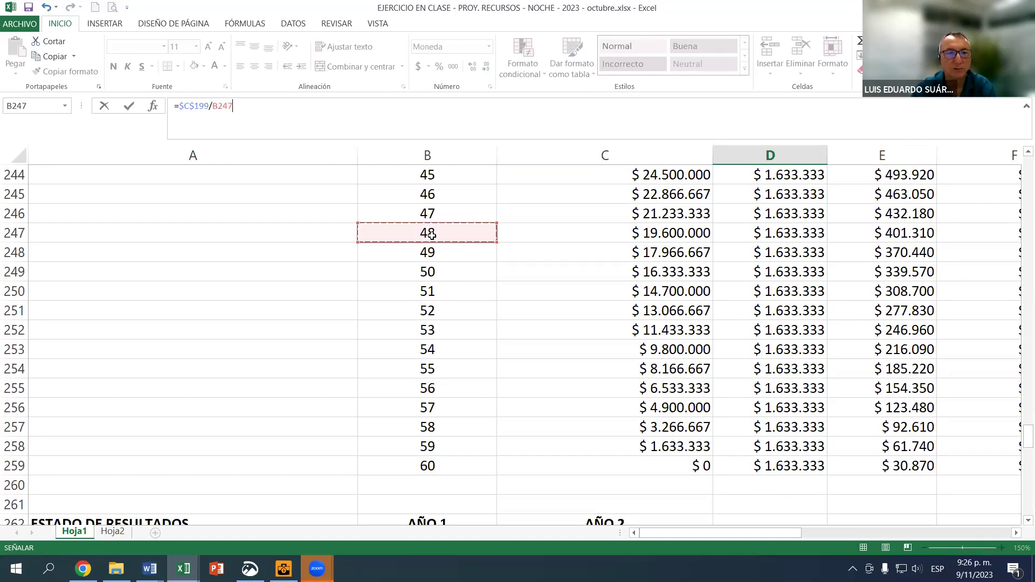
pyautogui.press('F4')
pyautogui.press('Return')
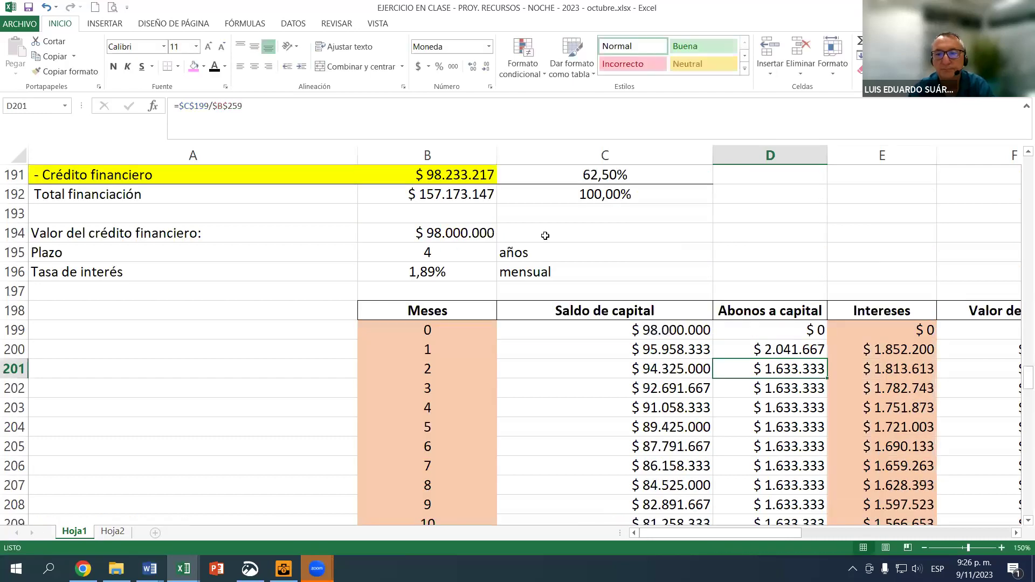
# Fill the principal payment formula from D200 down the "Abonos a capital" column through month 60.
pyautogui.click(773, 351)
pyautogui.scroll(-2, 772, 351)
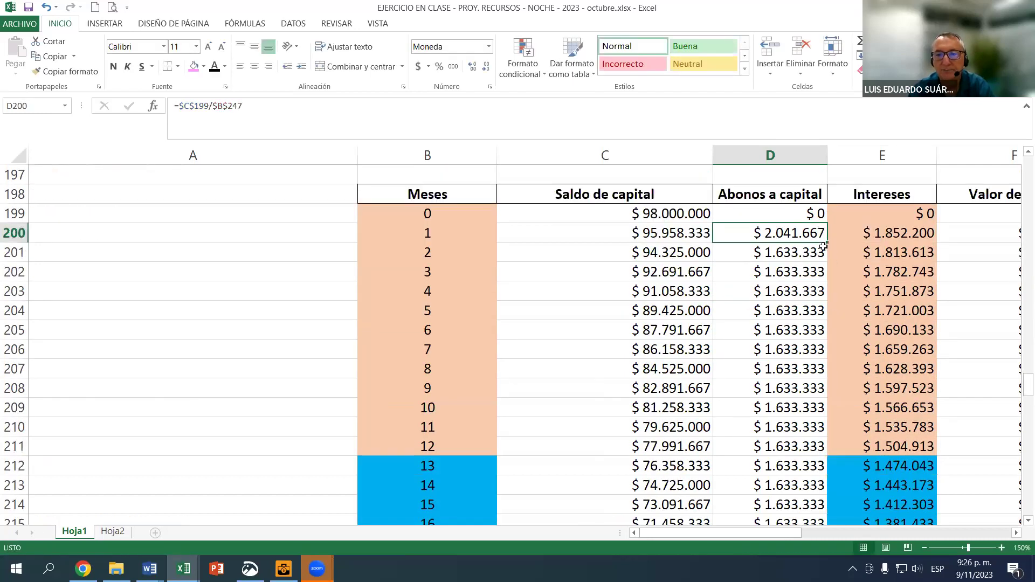
pyautogui.doubleClick(828, 241)
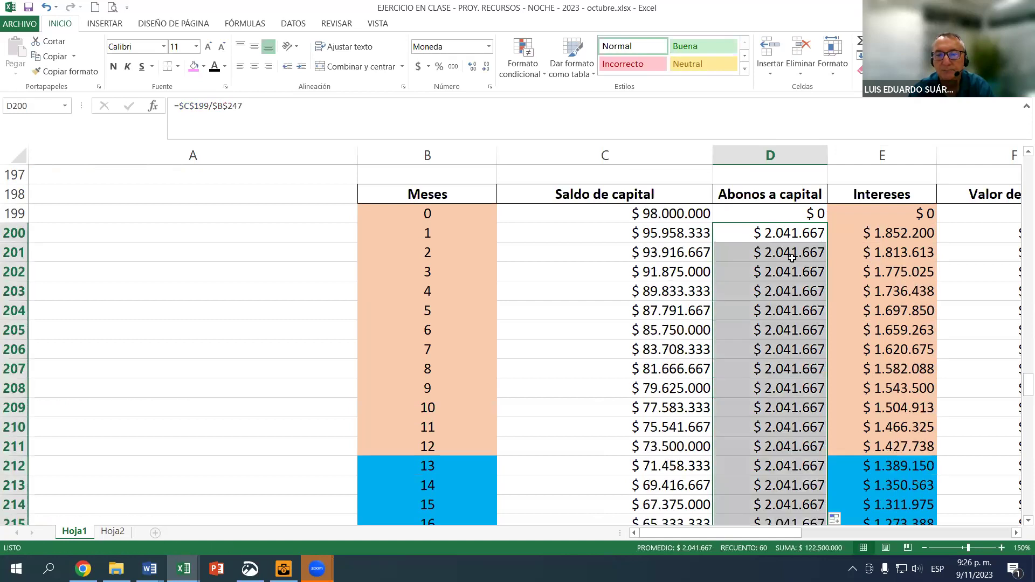
# Clear the amortization table's values for months 49 to 60 in C248:F259, keeping the month numbers.
pyautogui.scroll(-6, 790, 305)
pyautogui.scroll(-4, 790, 306)
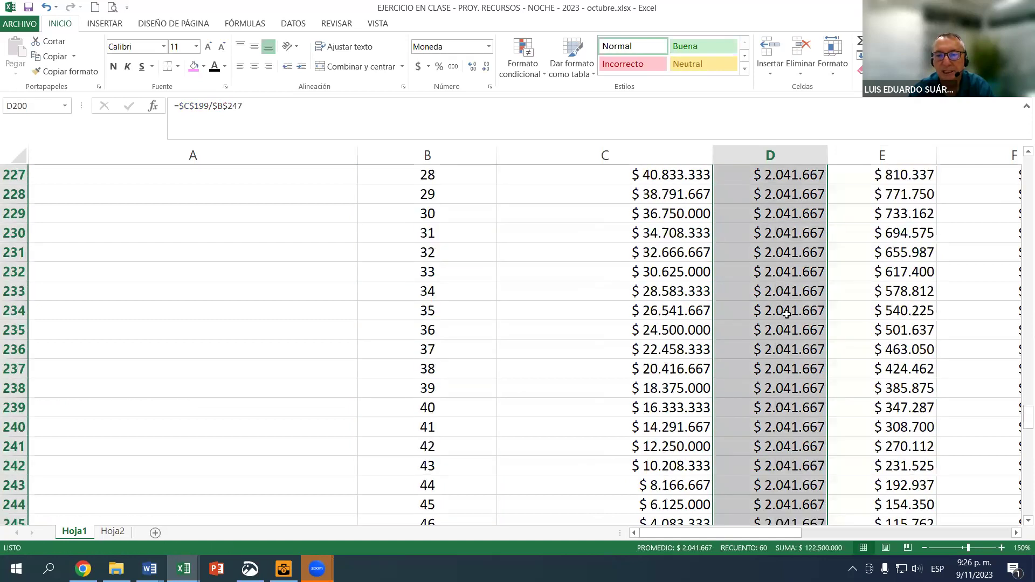
pyautogui.scroll(-6, 788, 313)
pyautogui.scroll(-1, 621, 237)
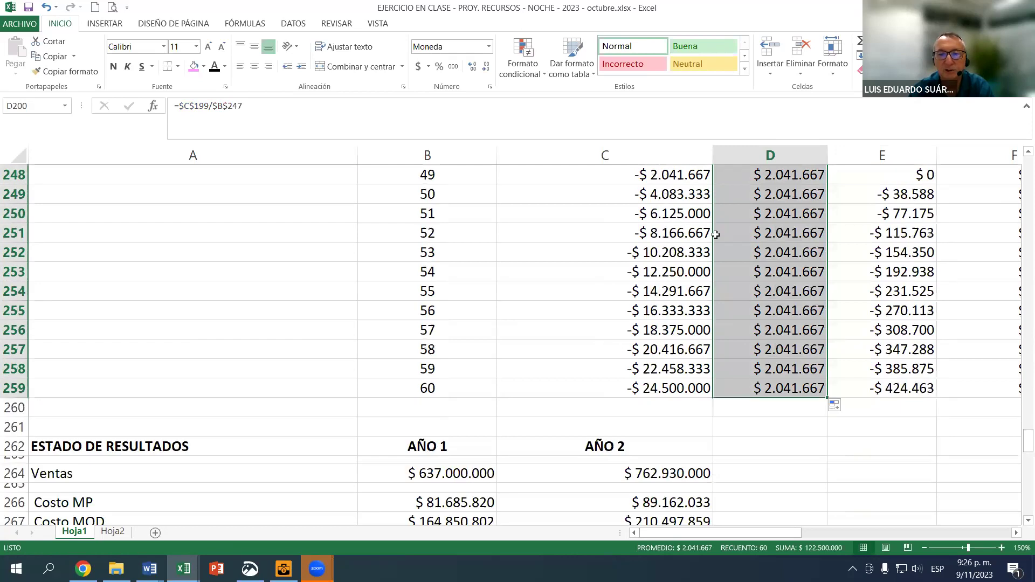
pyautogui.scroll(2, 700, 240)
pyautogui.moveTo(670, 287); pyautogui.dragTo(728, 512)
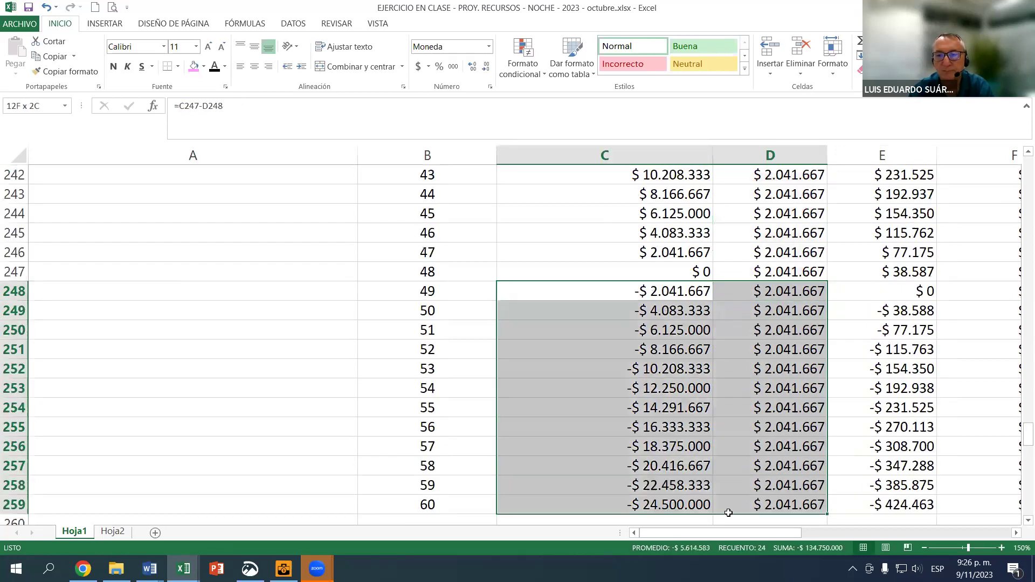
pyautogui.hotkey('shift', 'Right')
pyautogui.hotkey('shift', 'Right')
pyautogui.hotkey('shift', 'Up')
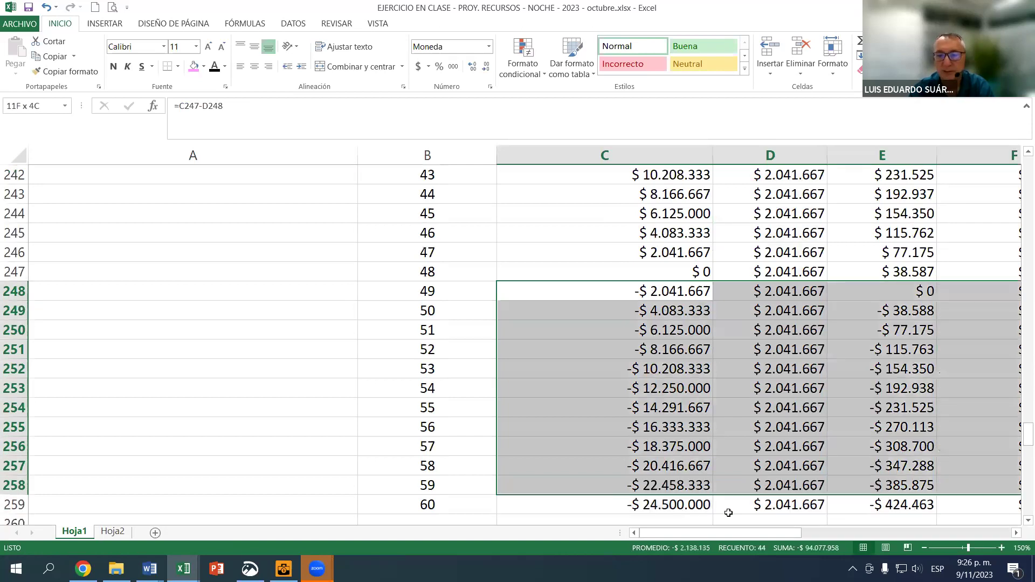
pyautogui.hotkey('shift', 'Down')
pyautogui.hotkey('shift', 'Down')
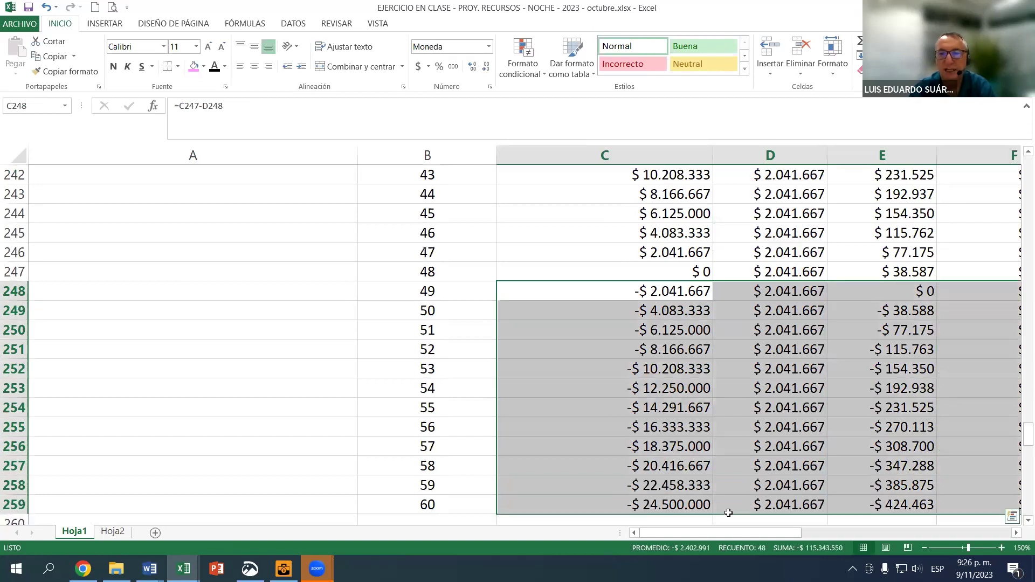
pyautogui.press('Delete')
# Review year 1's final accumulated cash and number of days in cash under the 48-month loan schedule.
pyautogui.click(642, 271)
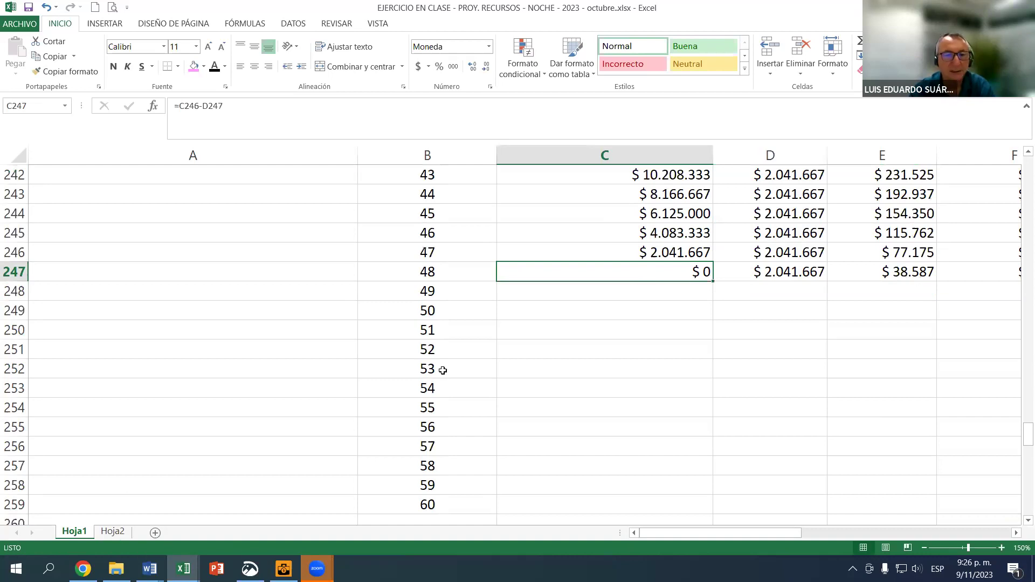
pyautogui.scroll(-8, 483, 342)
pyautogui.scroll(-9, 456, 379)
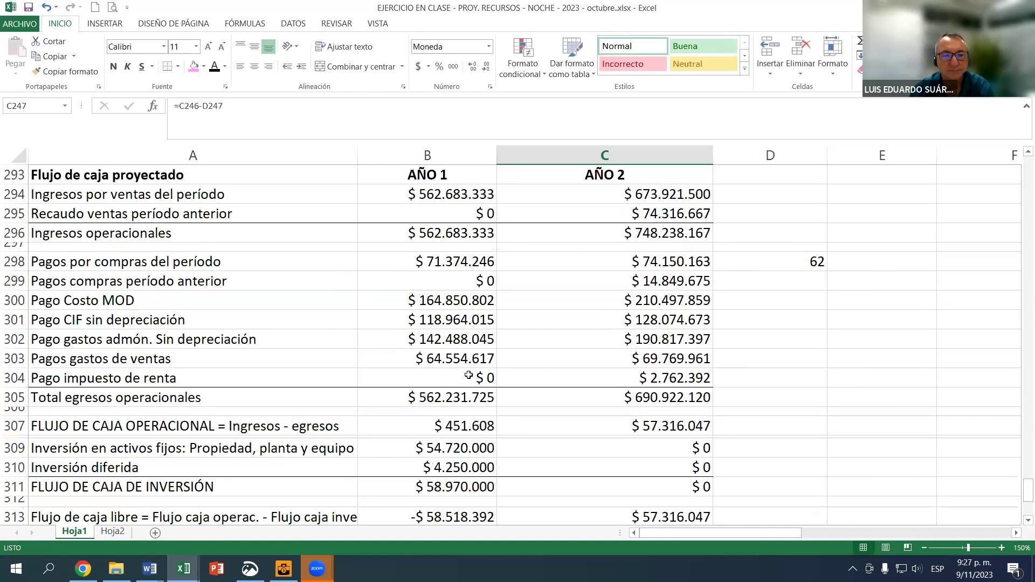
pyautogui.scroll(-8, 482, 362)
pyautogui.click(438, 300)
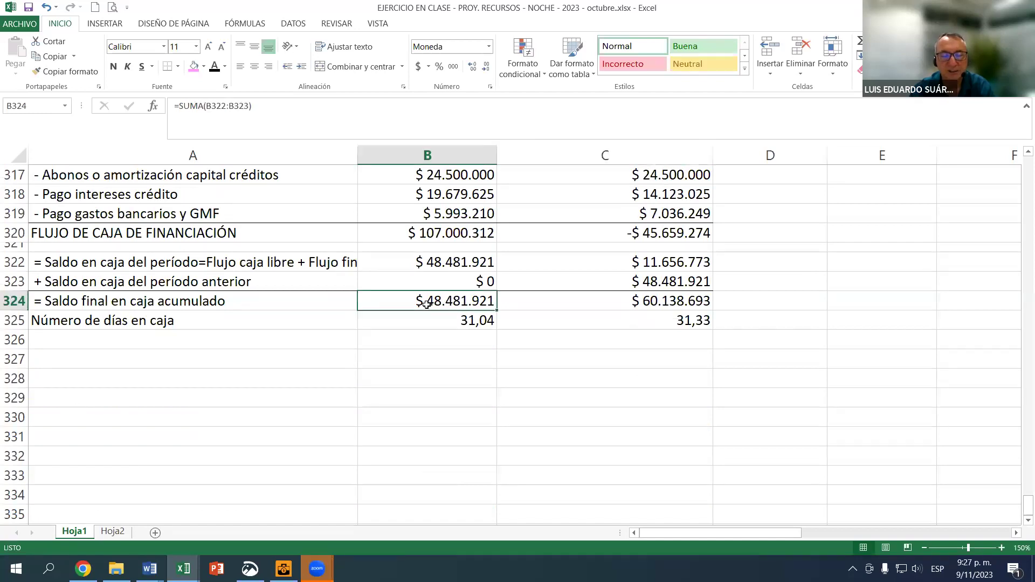
pyautogui.click(462, 325)
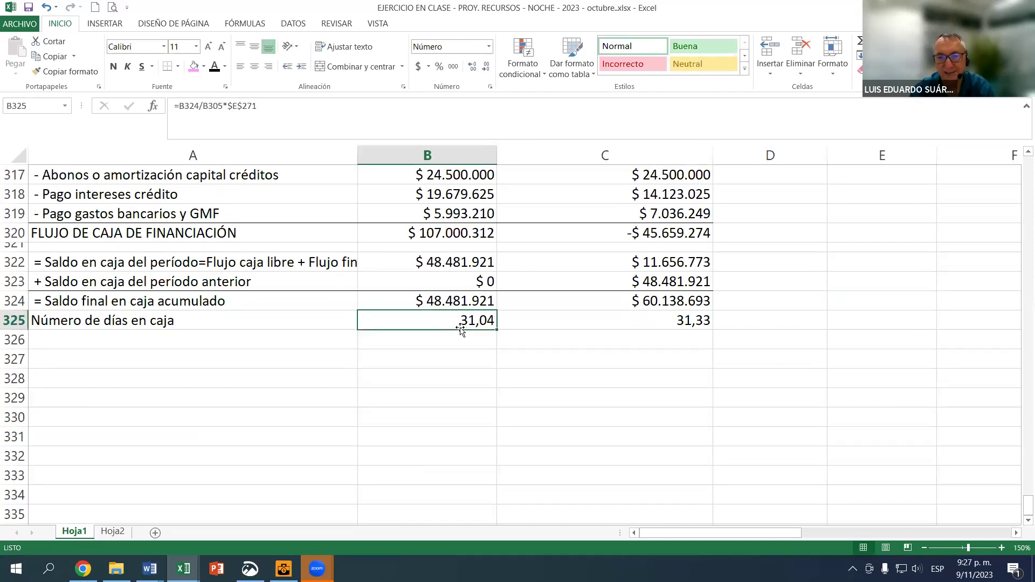
# Change the month 1 principal payment formula in D200 to =$C$199/$B$235 so the loan is divided over 36 months.
pyautogui.scroll(11, 461, 328)
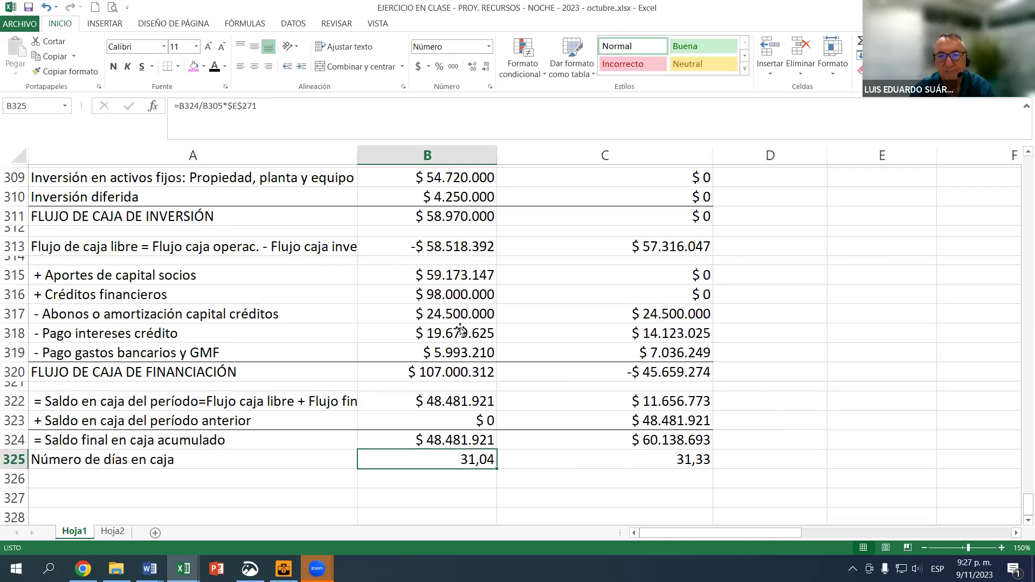
pyautogui.scroll(20, 460, 330)
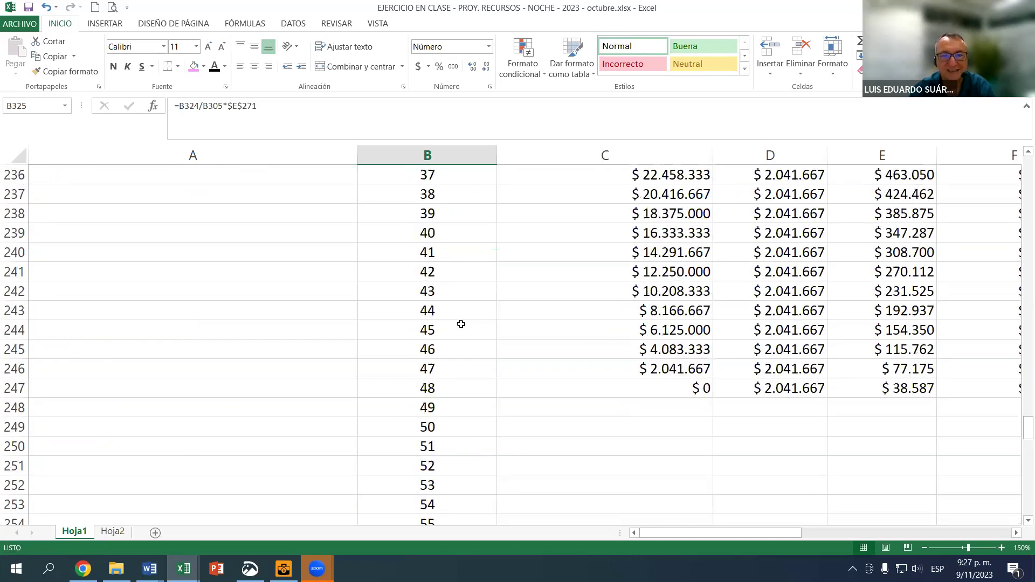
pyautogui.scroll(2, 461, 324)
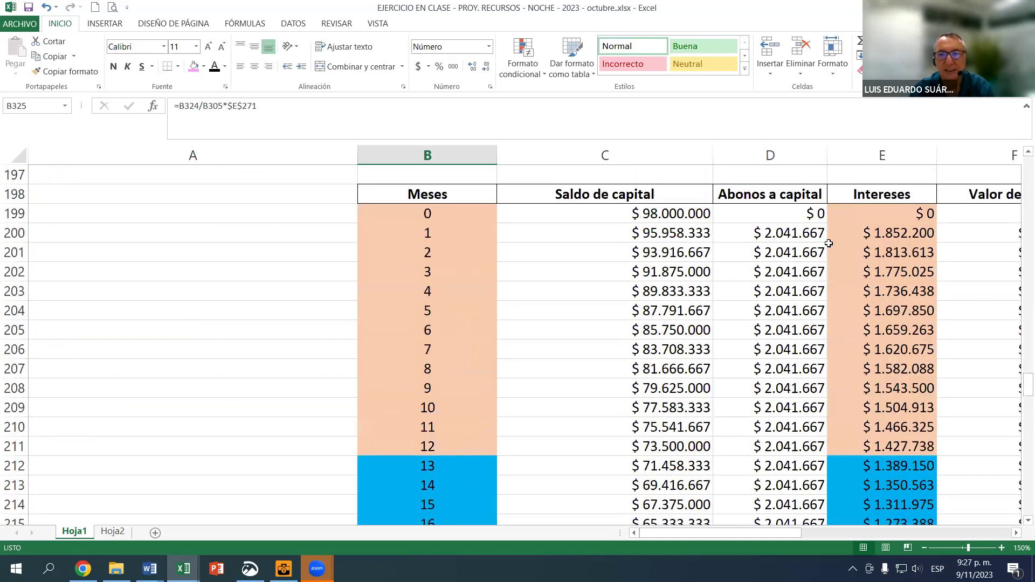
pyautogui.click(797, 237)
pyautogui.click(252, 109)
pyautogui.press('BackSpace')
pyautogui.press('BackSpace')
pyautogui.press('BackSpace')
pyautogui.press('BackSpace')
pyautogui.press('BackSpace')
pyautogui.press('BackSpace')
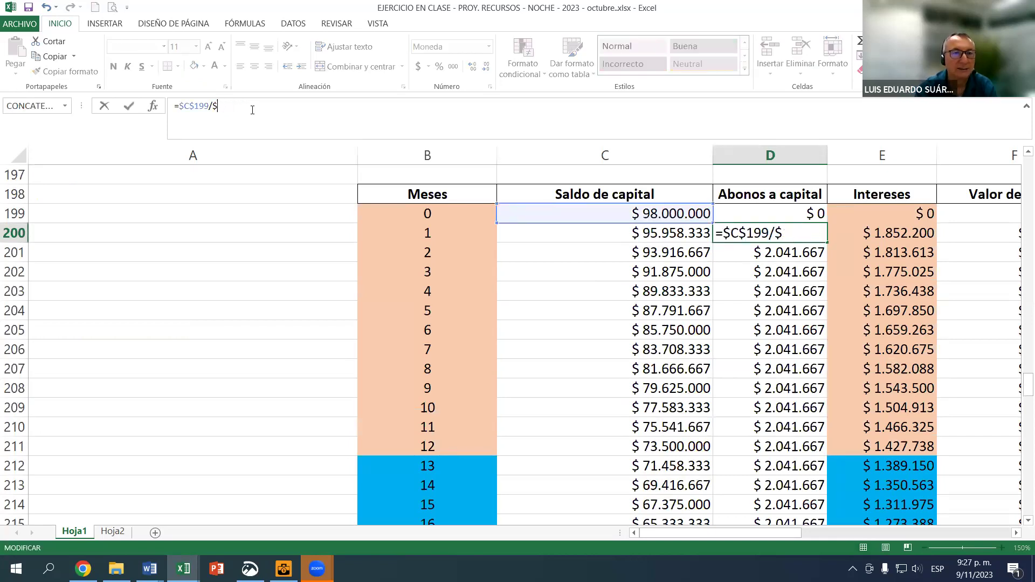
pyautogui.scroll(-8, 480, 326)
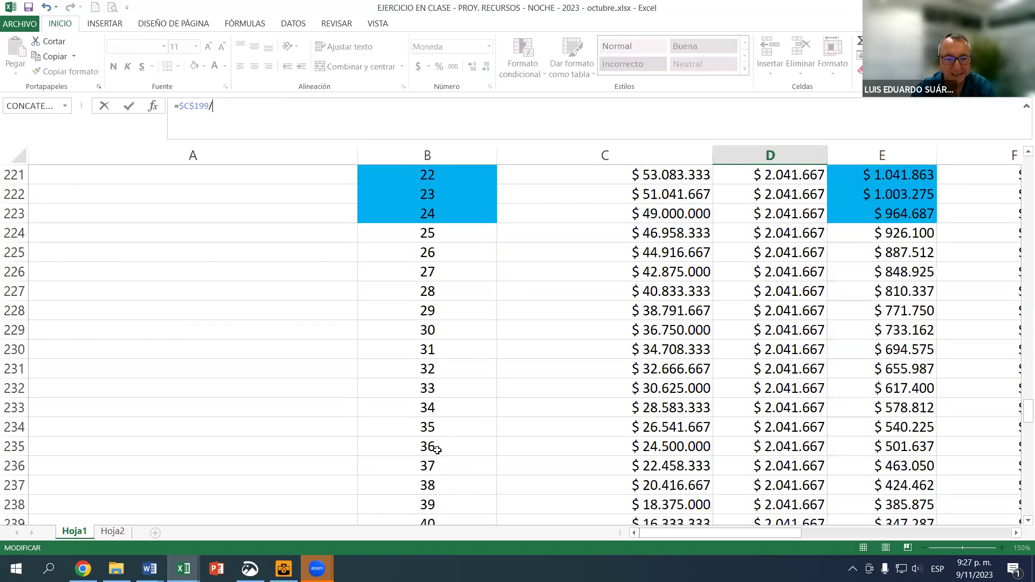
pyautogui.click(454, 438)
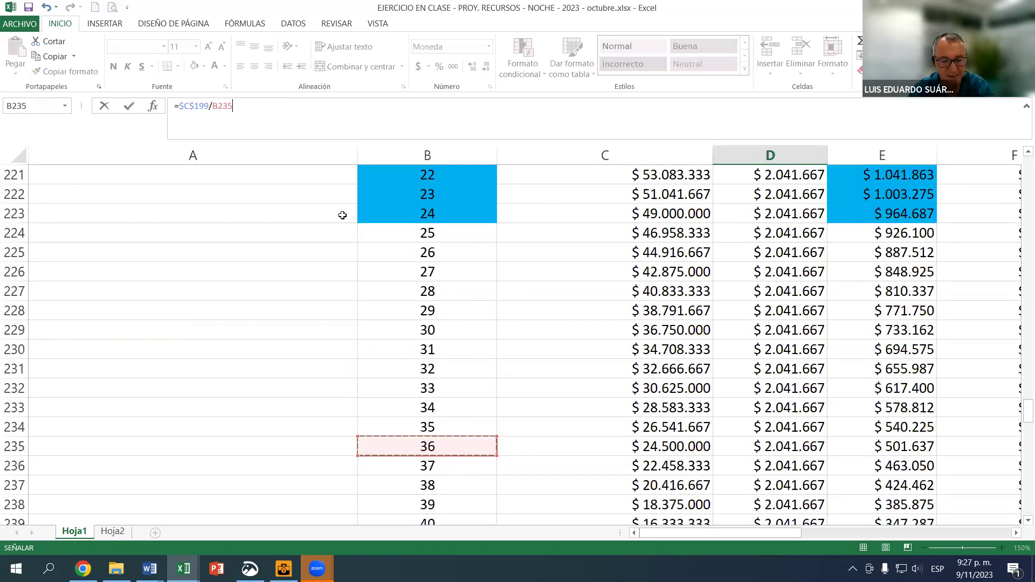
pyautogui.press('Return')
# Fill the principal payment formula from D200 down the "Abonos a capital" column through month 36.
pyautogui.scroll(-2, 808, 300)
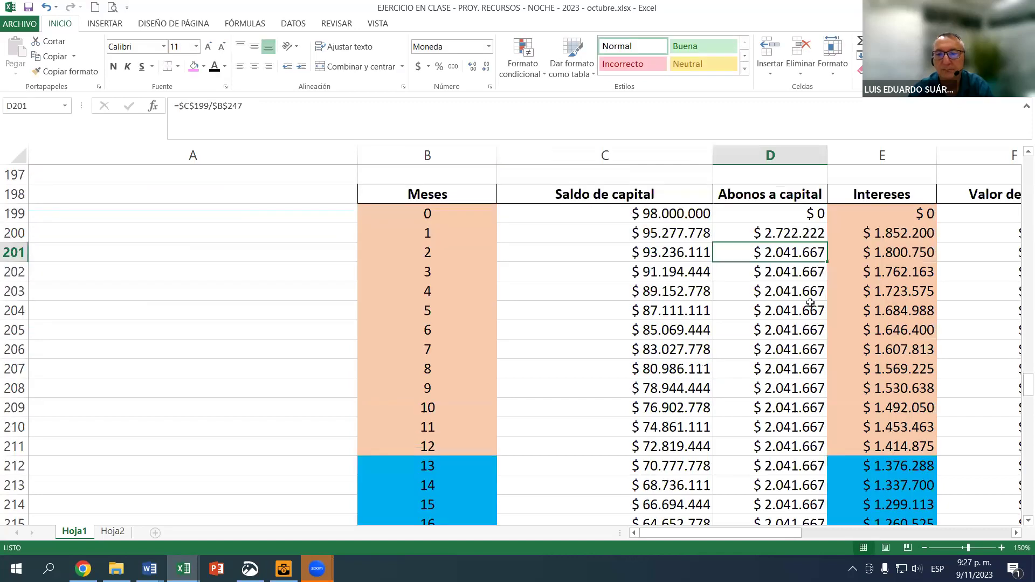
pyautogui.click(820, 241)
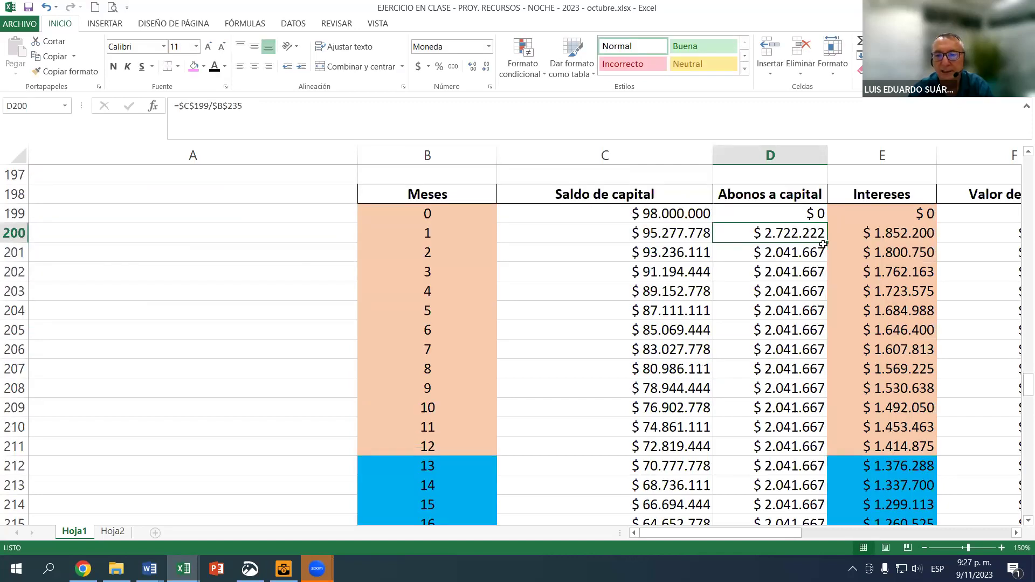
pyautogui.moveTo(826, 243); pyautogui.dragTo(825, 311)
pyautogui.moveTo(826, 244); pyautogui.dragTo(826, 243)
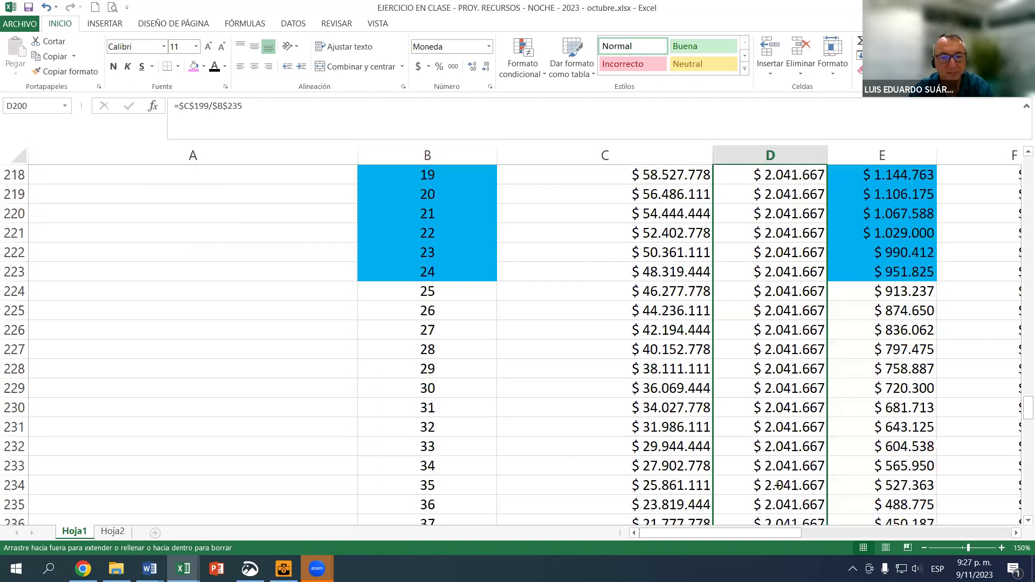
pyautogui.moveTo(642, 442); pyautogui.dragTo(749, 392)
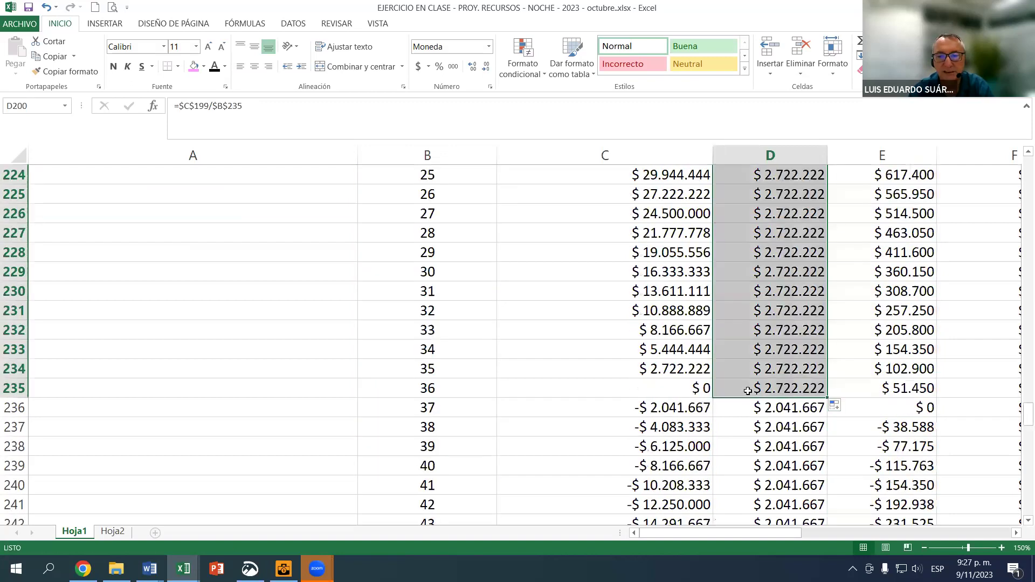
# Clear the amortization table's values for months 37 to 48 in C236:F247, keeping the month numbers.
pyautogui.click(668, 409)
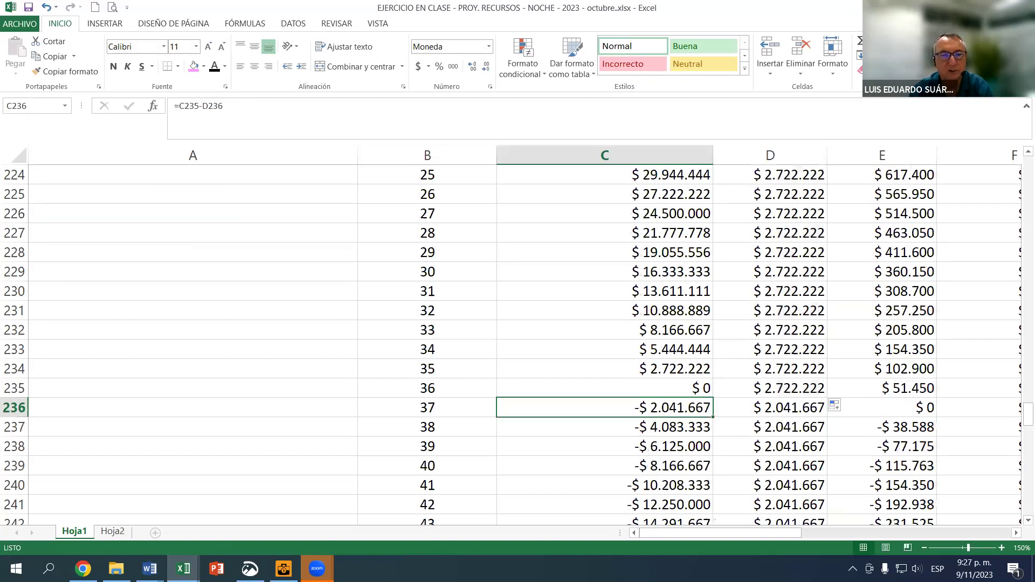
pyautogui.hotkey('ctrl', 'shift', 'Down')
pyautogui.hotkey('ctrl', 'shift', 'Right')
pyautogui.scroll(-3, 626, 330)
pyautogui.press('Delete')
pyautogui.scroll(4, 632, 418)
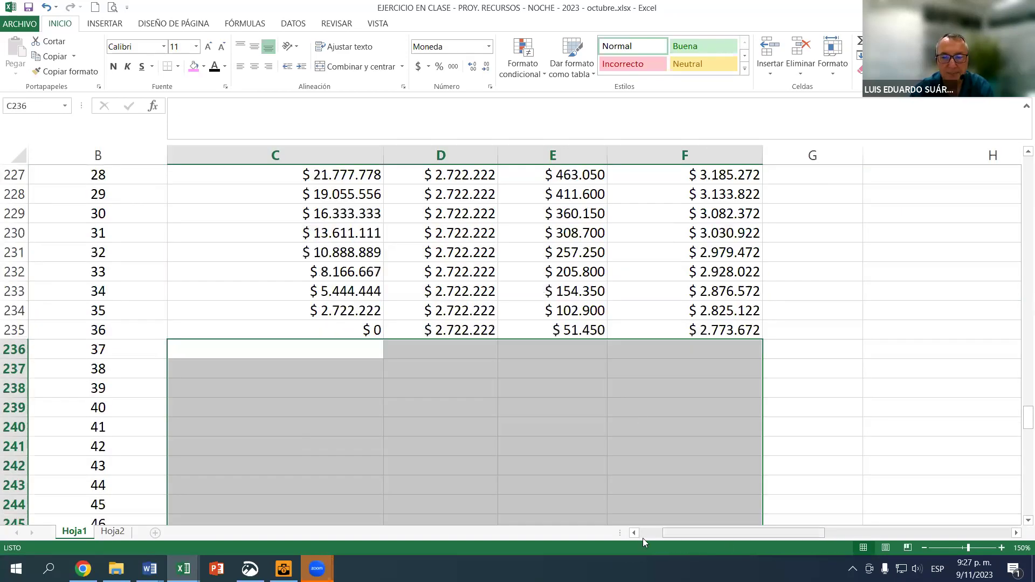
# Check how the 36-month loan schedule affects the final accumulated cash and days in cash at the end of the projected cash flow.
pyautogui.scroll(-4, 345, 377)
pyautogui.hscroll(-1, 345, 378)
pyautogui.scroll(-12, 415, 358)
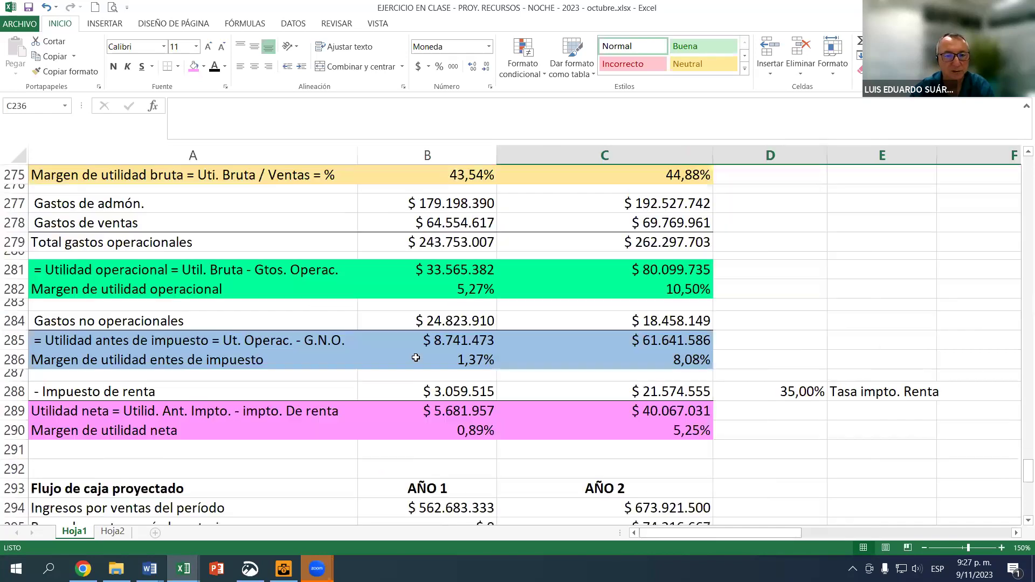
pyautogui.scroll(-12, 432, 374)
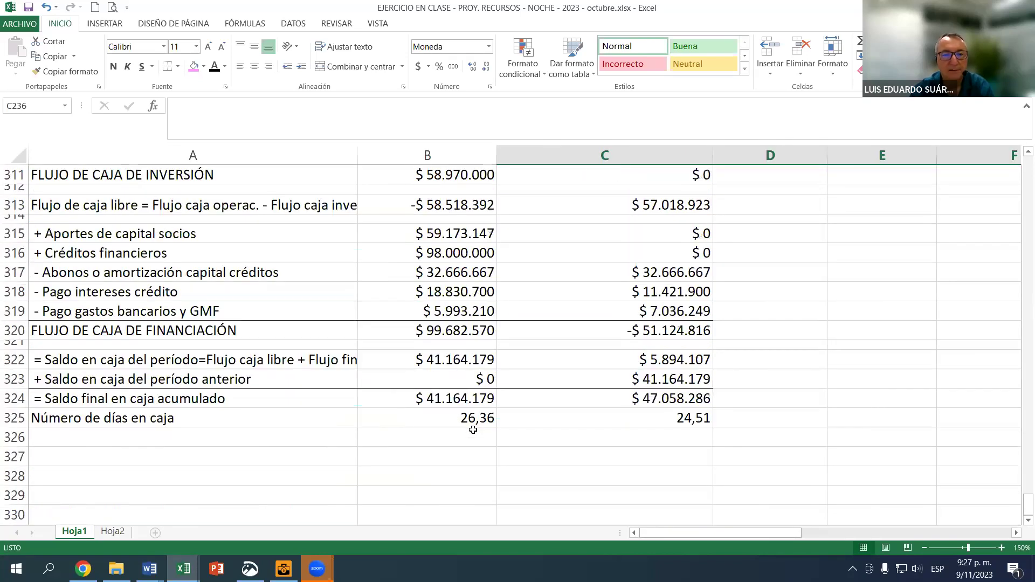
pyautogui.click(449, 398)
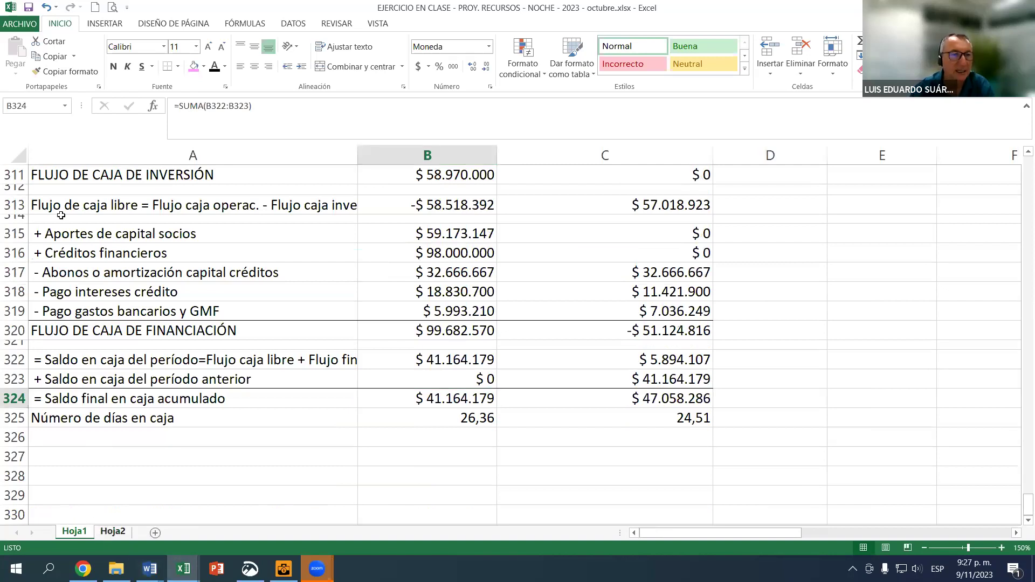
# Consult the notes on Hoja2, and return to the purchase payment rows of the projected cash flow on Hoja1.
pyautogui.hotkey('ctrl', 'pagedown')
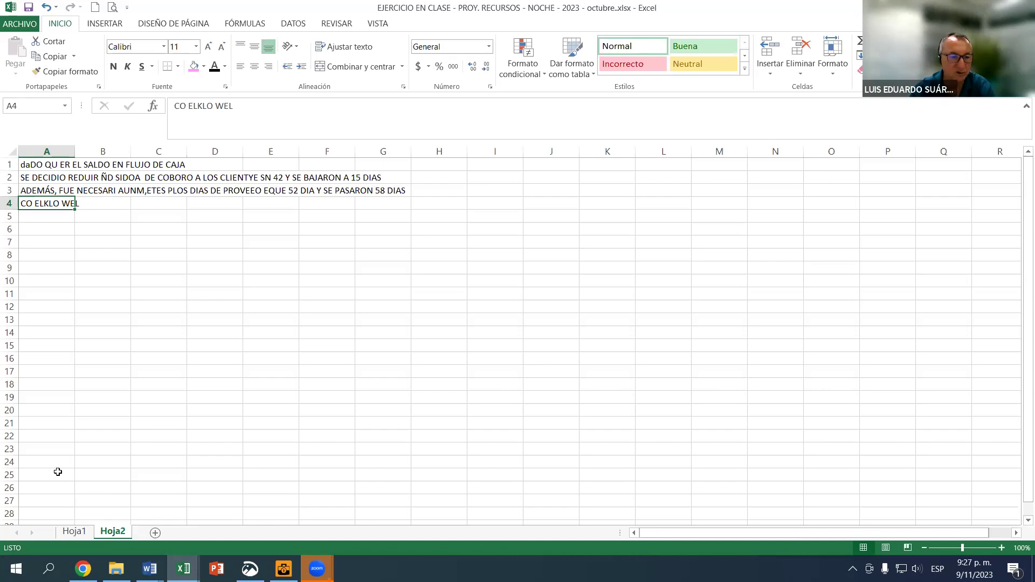
pyautogui.click(76, 532)
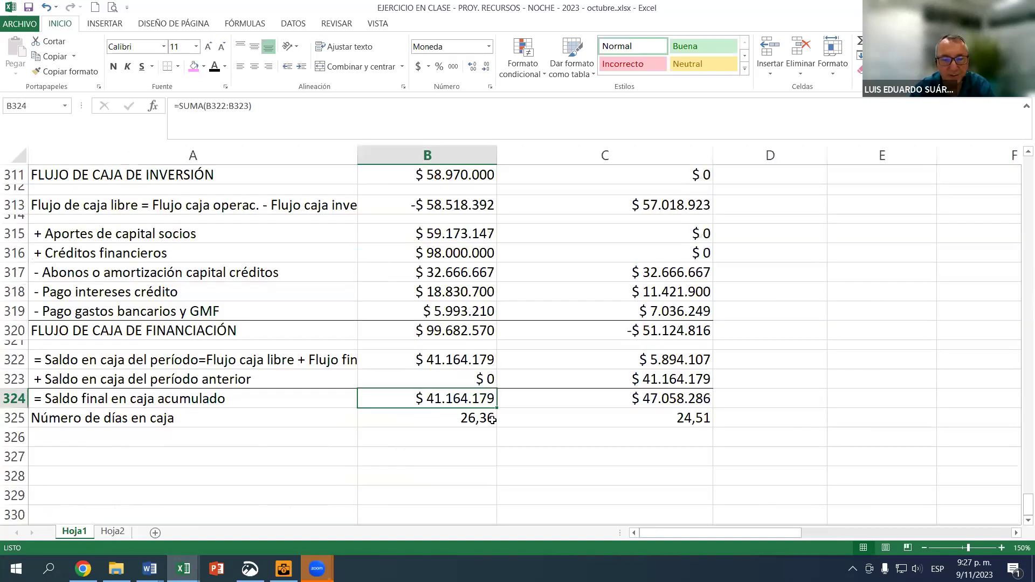
pyautogui.scroll(4, 468, 413)
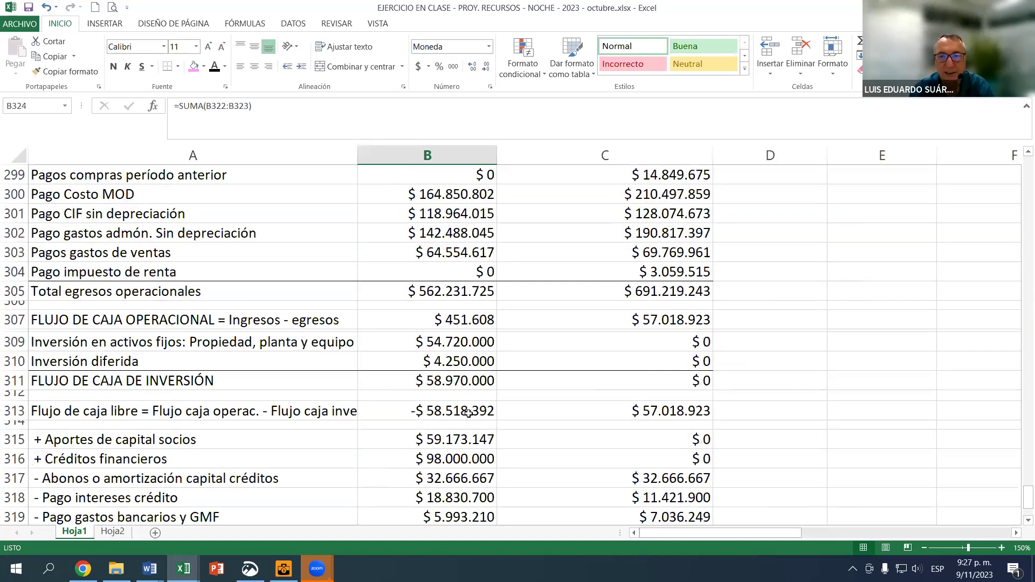
pyautogui.scroll(3, 589, 321)
pyautogui.scroll(-2, 790, 213)
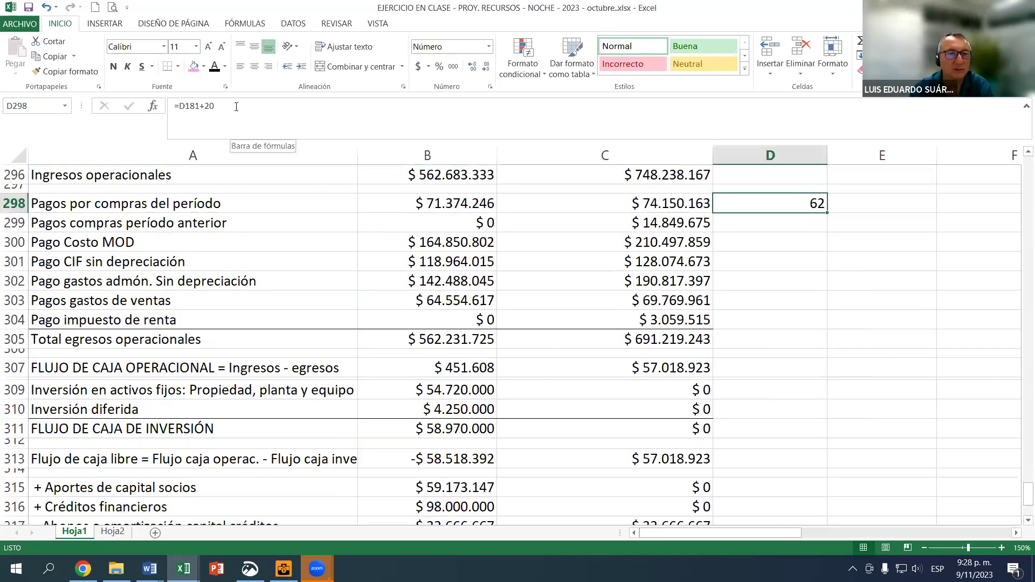
pyautogui.click(288, 104)
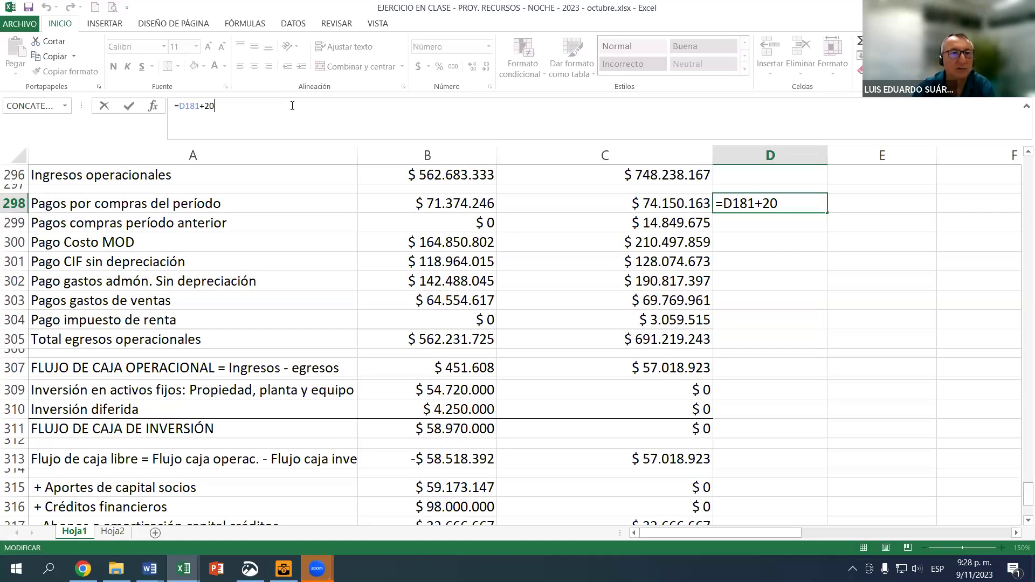
pyautogui.press('Left')
pyautogui.press('Left')
pyautogui.press('Left')
pyautogui.press('Escape')
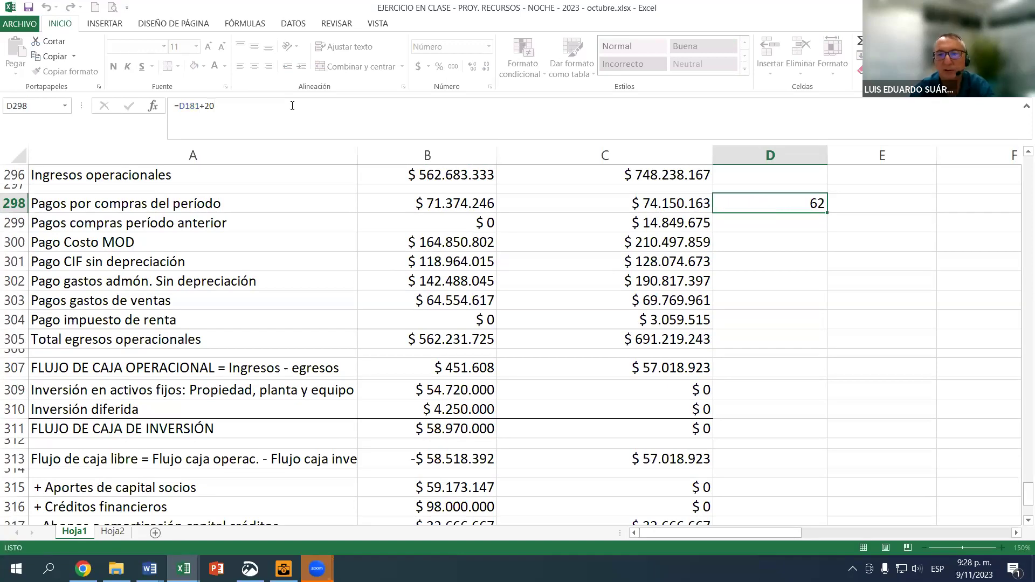
# Shorten the supplier payment days in D298 by changing the formula to =D181+20-40.
pyautogui.press('F2')
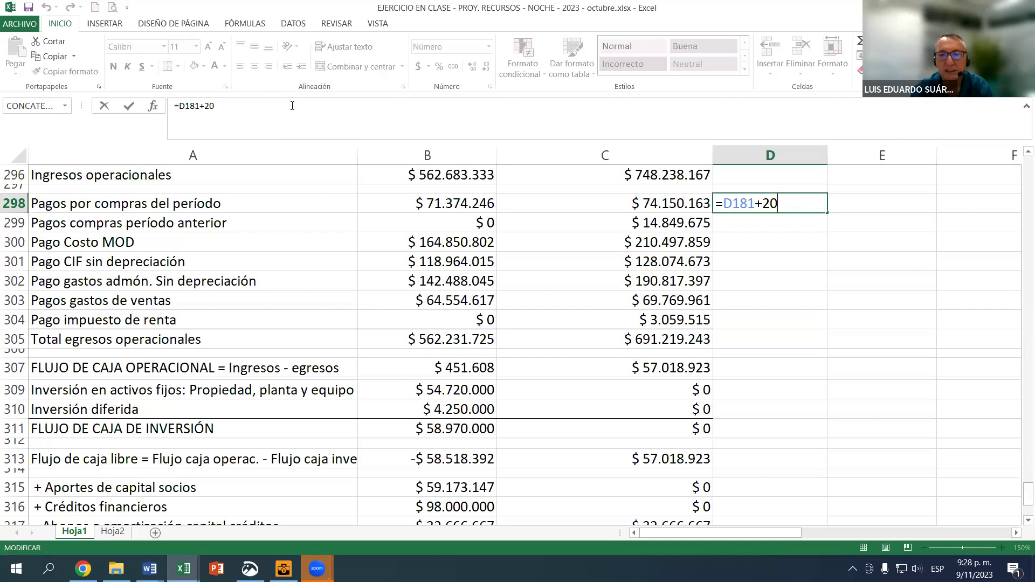
pyautogui.write('-40')
pyautogui.hotkey('ctrl', 'Return')
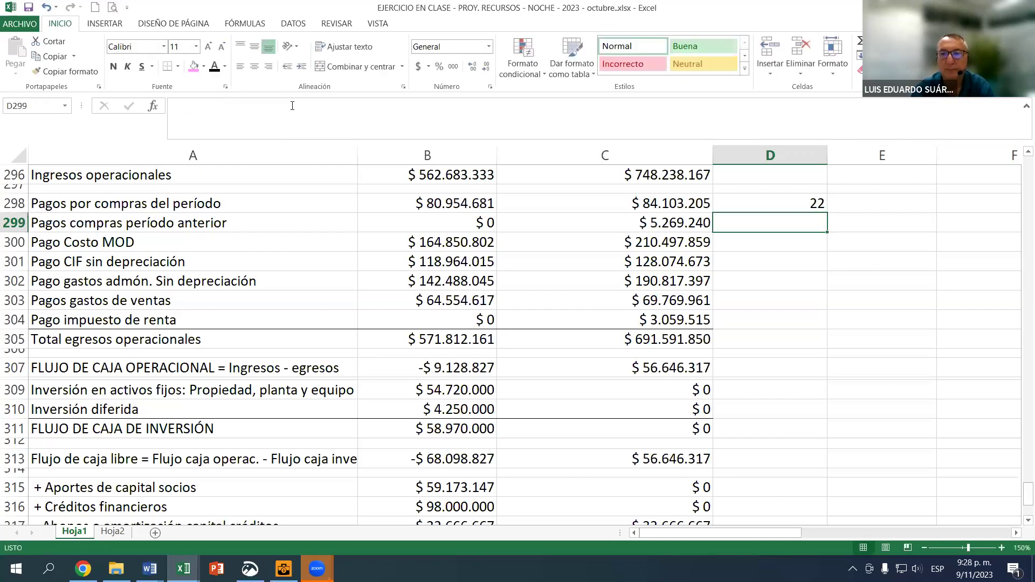
# Reduce the supplier payment days further by changing the D298 formula to =D181+20-45.
pyautogui.press('F2')
pyautogui.press('BackSpace')
pyautogui.write('5')
pyautogui.hotkey('ctrl', 'Return')
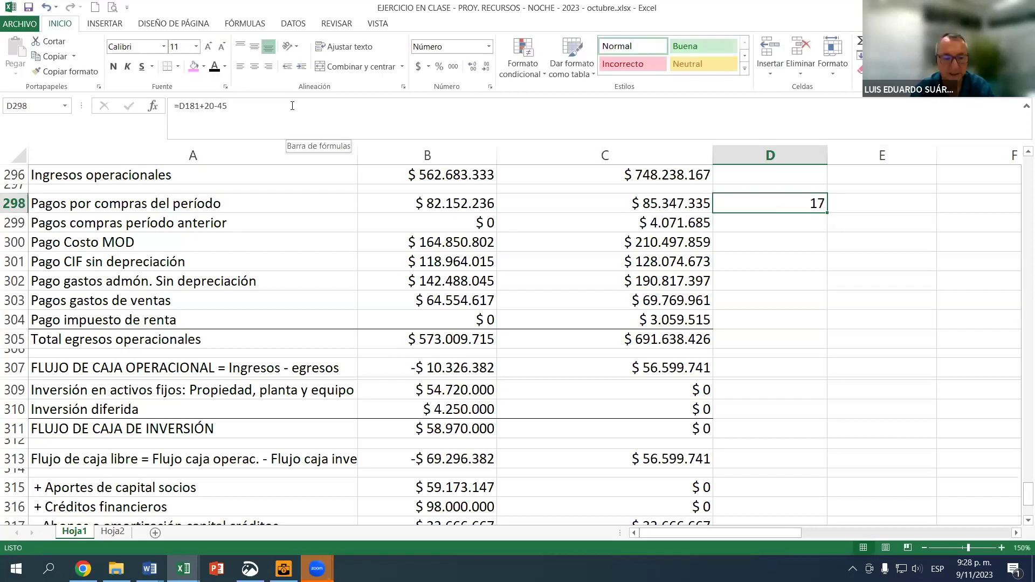
# Set the supplier payment days formula in D298 to =D181+20-47.
pyautogui.press('F2')
pyautogui.press('BackSpace')
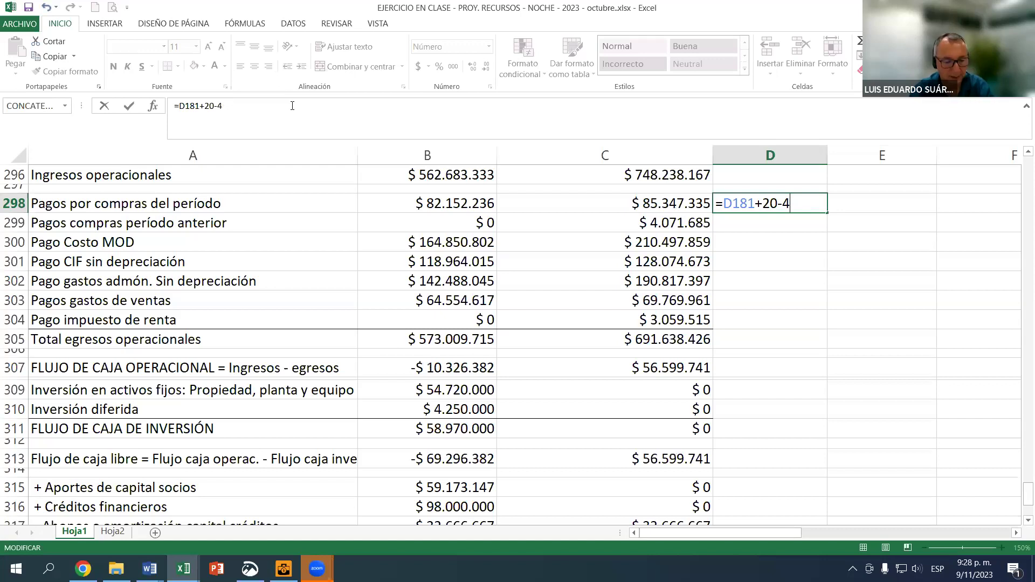
pyautogui.write('7')
pyautogui.hotkey('ctrl', 'Return')
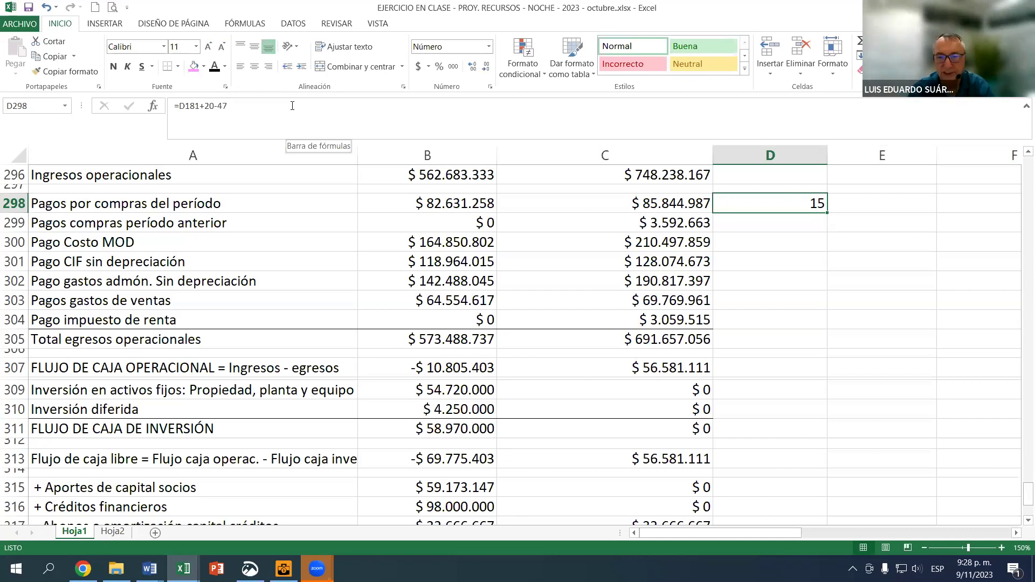
# Check year 1's number of days in cash and final accumulated cash with the shortened supplier payment period.
pyautogui.scroll(-5, 547, 254)
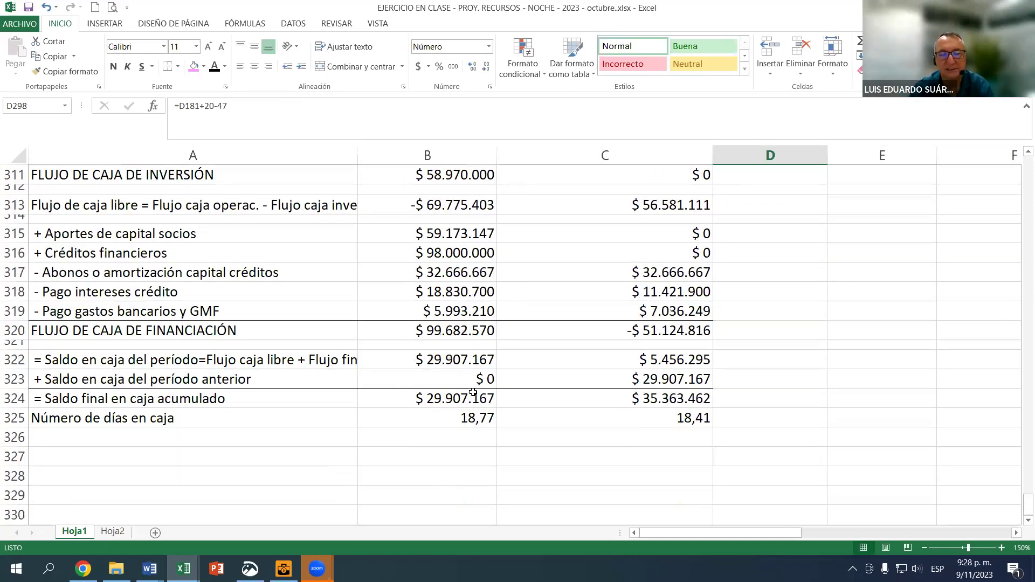
pyautogui.click(475, 419)
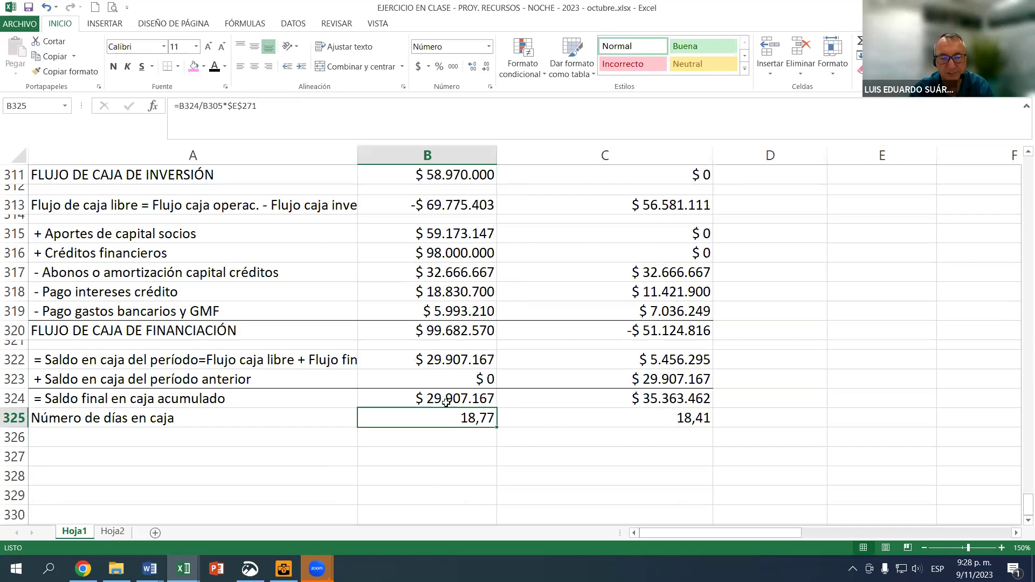
pyautogui.click(483, 400)
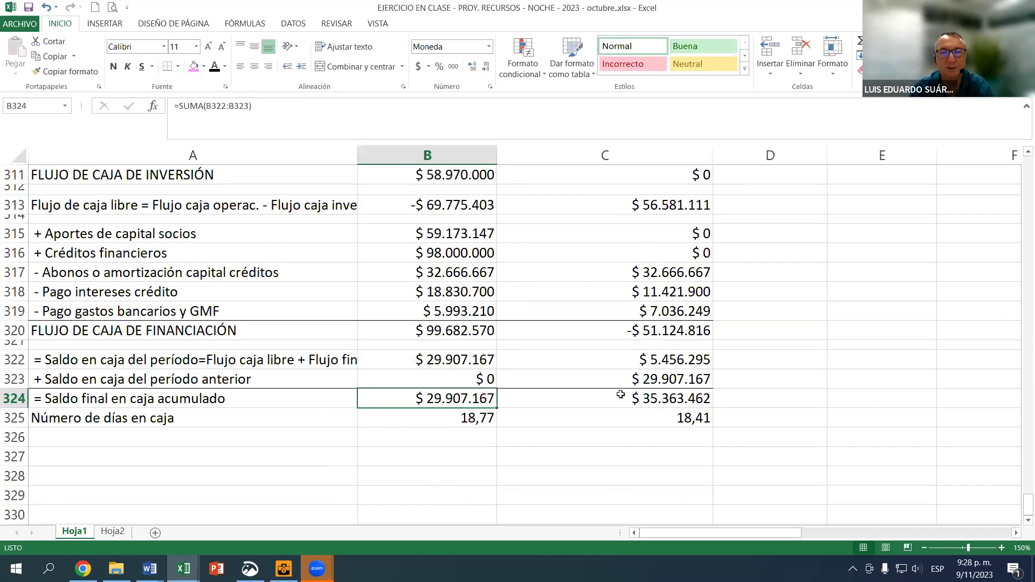
# Lengthen the customer collection days in D181 by changing the formula to =42+18.
pyautogui.scroll(11, 620, 395)
pyautogui.scroll(18, 620, 394)
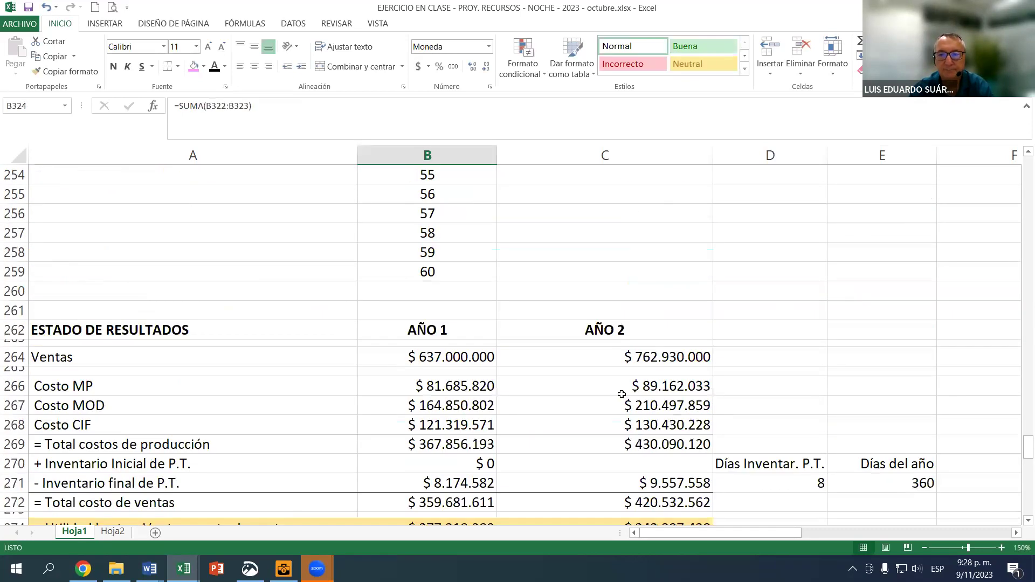
pyautogui.scroll(17, 622, 394)
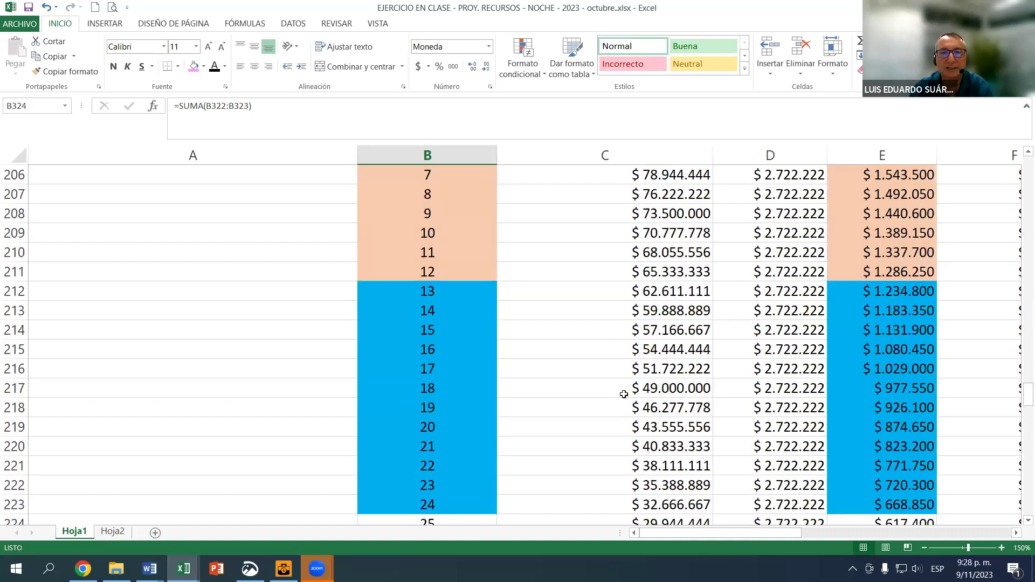
pyautogui.scroll(-2, 637, 392)
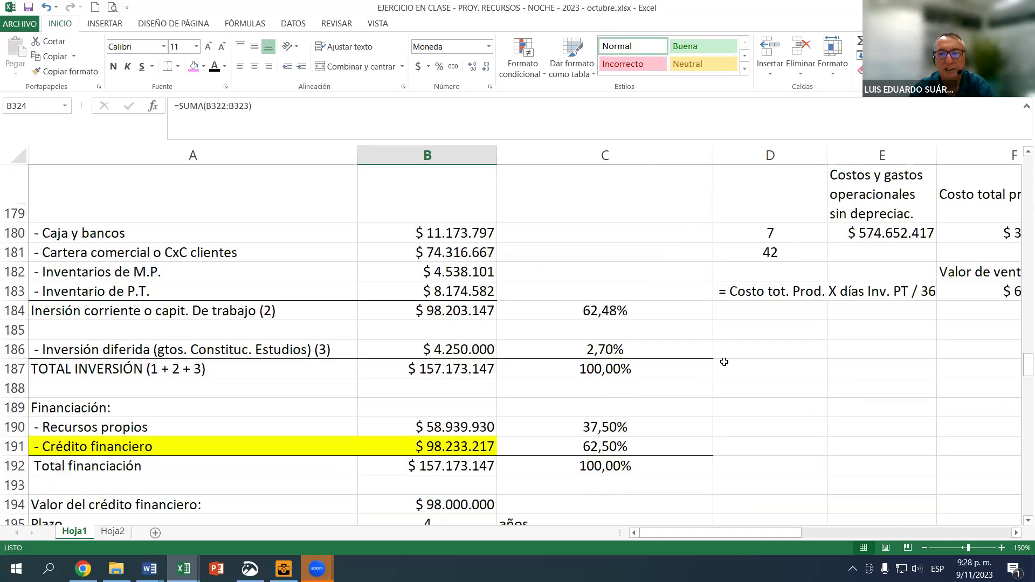
pyautogui.click(762, 253)
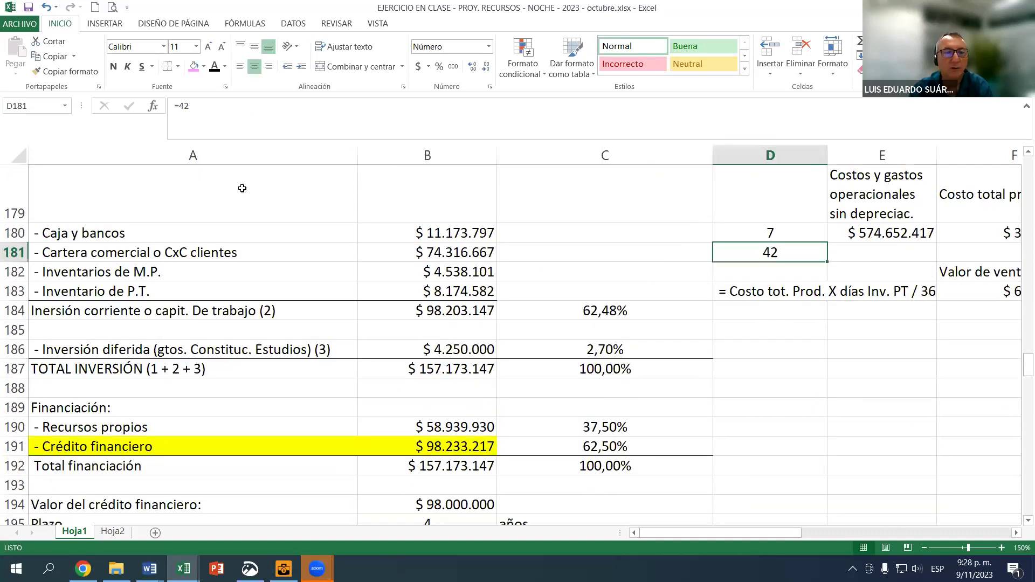
pyautogui.click(235, 108)
pyautogui.write('+18')
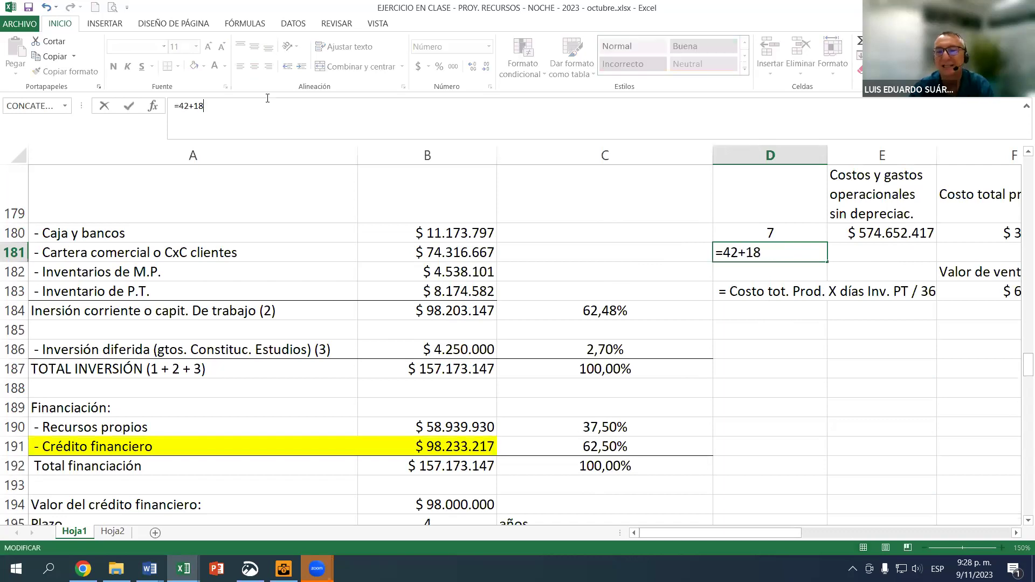
pyautogui.press('Return')
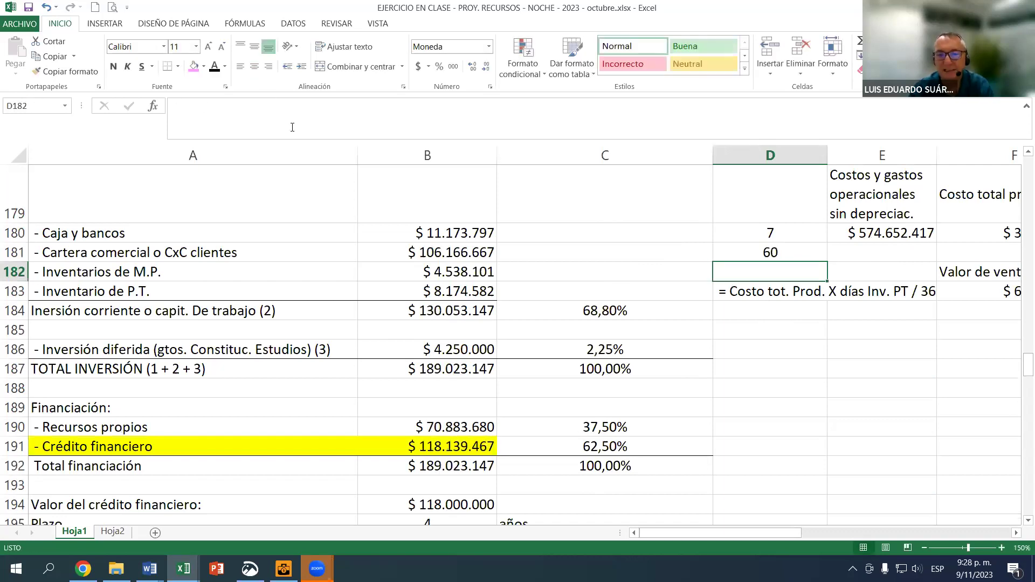
# Check the receivables formula in B181, then year 1's number of days in cash and final accumulated cash with the longer collection period.
pyautogui.click(451, 259)
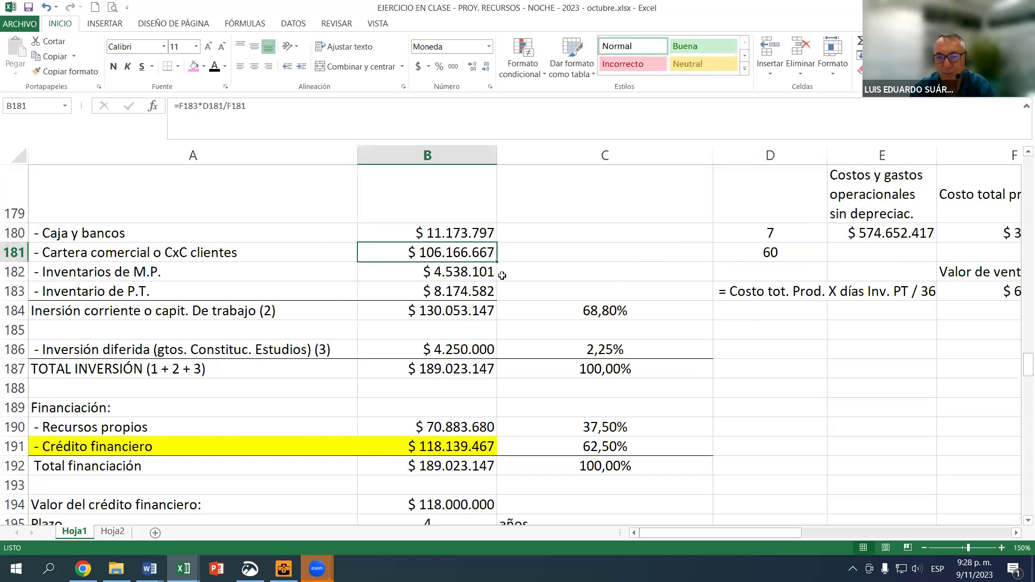
pyautogui.scroll(-4, 502, 276)
pyautogui.scroll(-11, 520, 312)
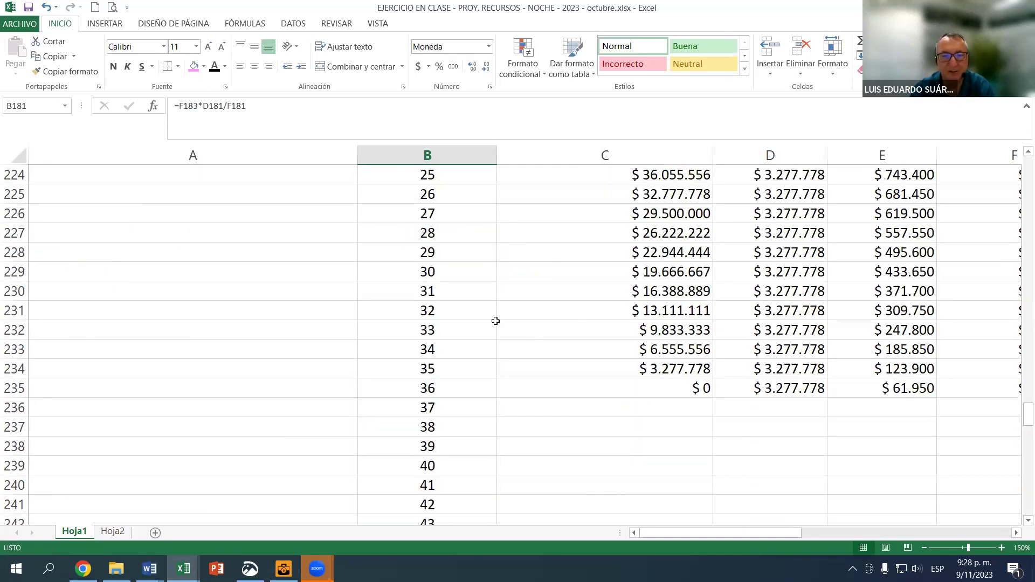
pyautogui.scroll(-10, 495, 321)
pyautogui.scroll(-10, 497, 318)
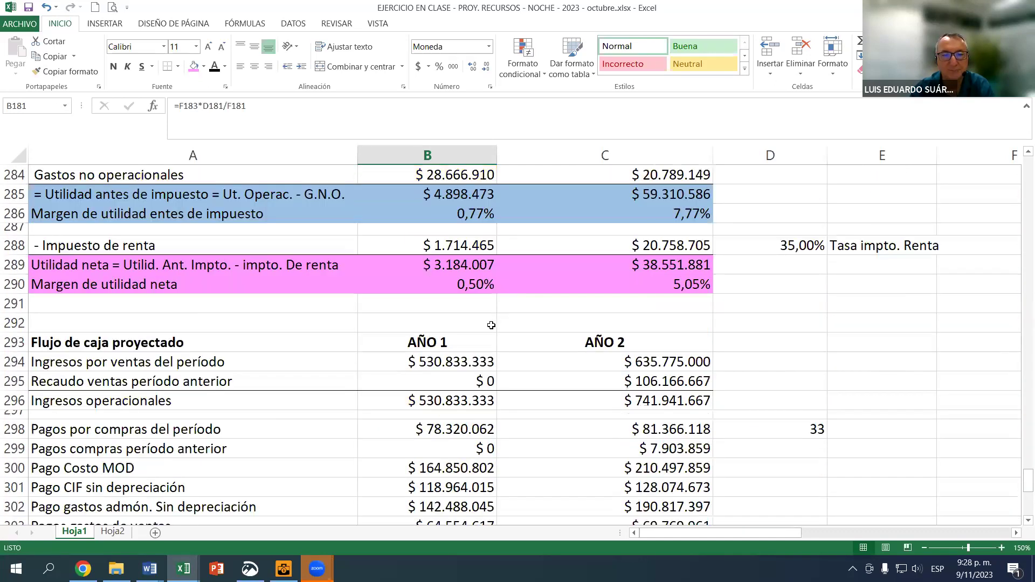
pyautogui.scroll(-6, 493, 324)
pyautogui.scroll(-4, 490, 324)
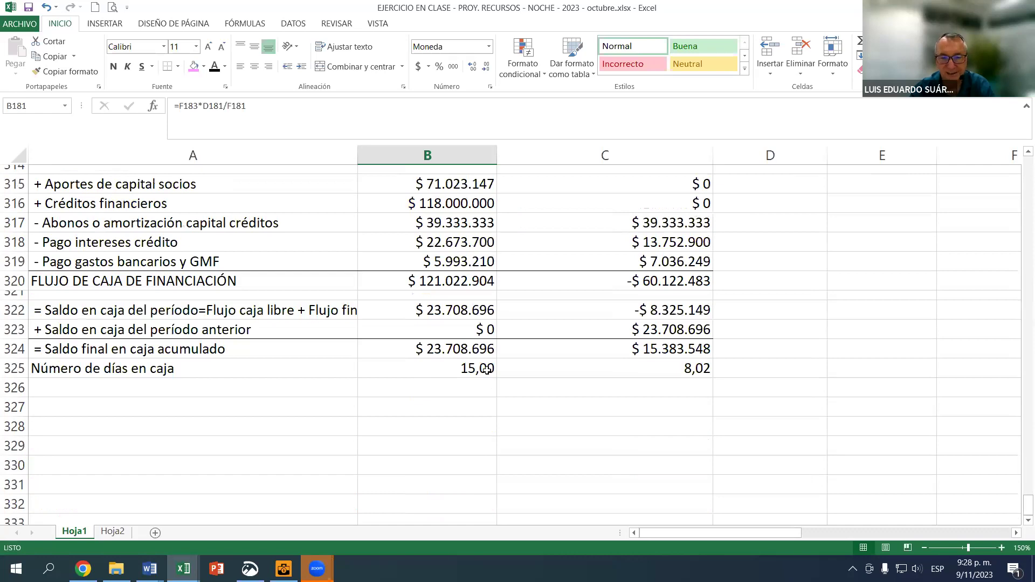
pyautogui.click(485, 370)
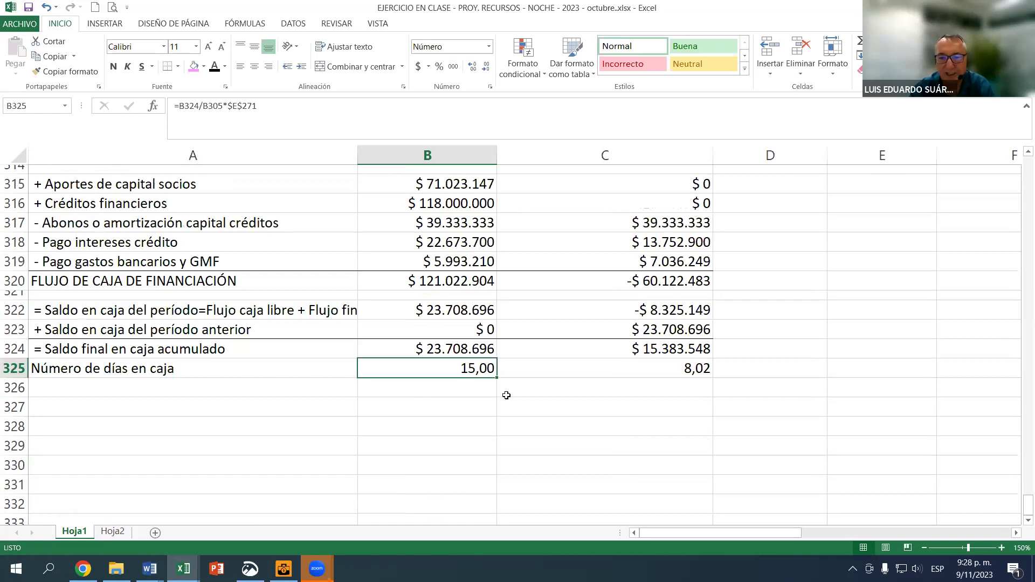
pyautogui.click(450, 343)
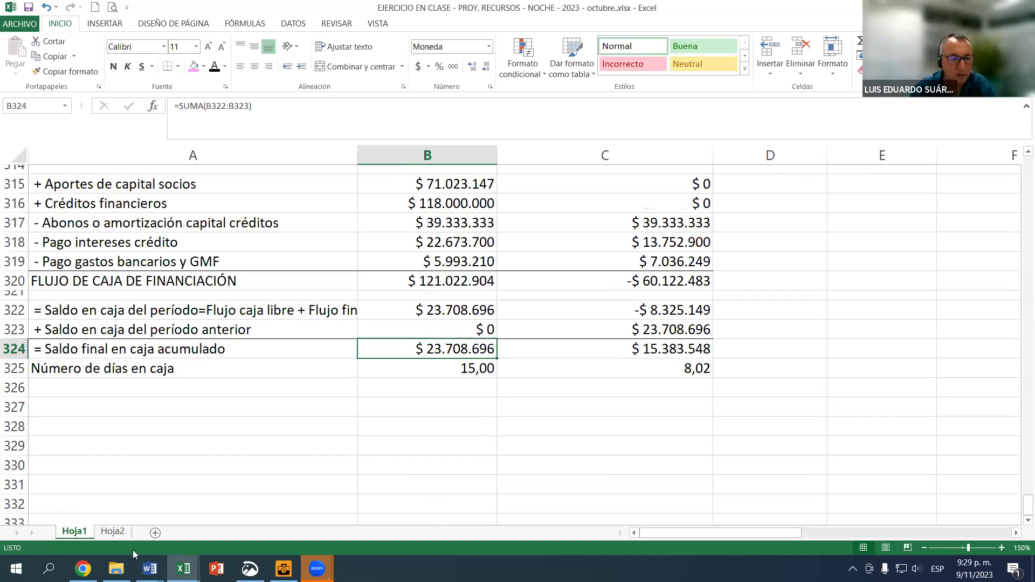
# Review the adjustment notes on Hoja2 and the assignment PDF in Chrome for which changes to the cash flow must be reported.
pyautogui.click(112, 531)
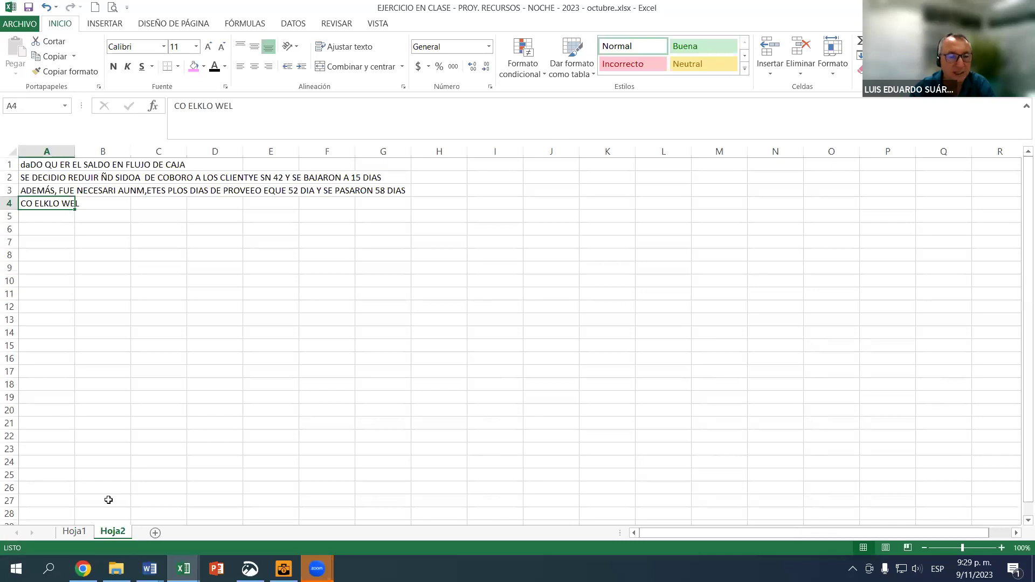
pyautogui.hotkey('ctrl', 'pageup')
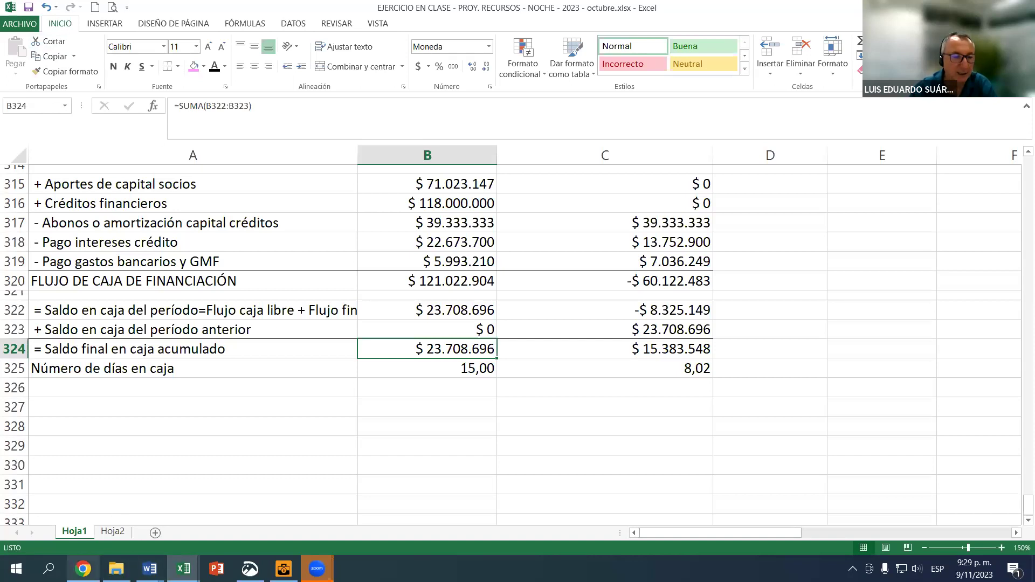
pyautogui.click(83, 569)
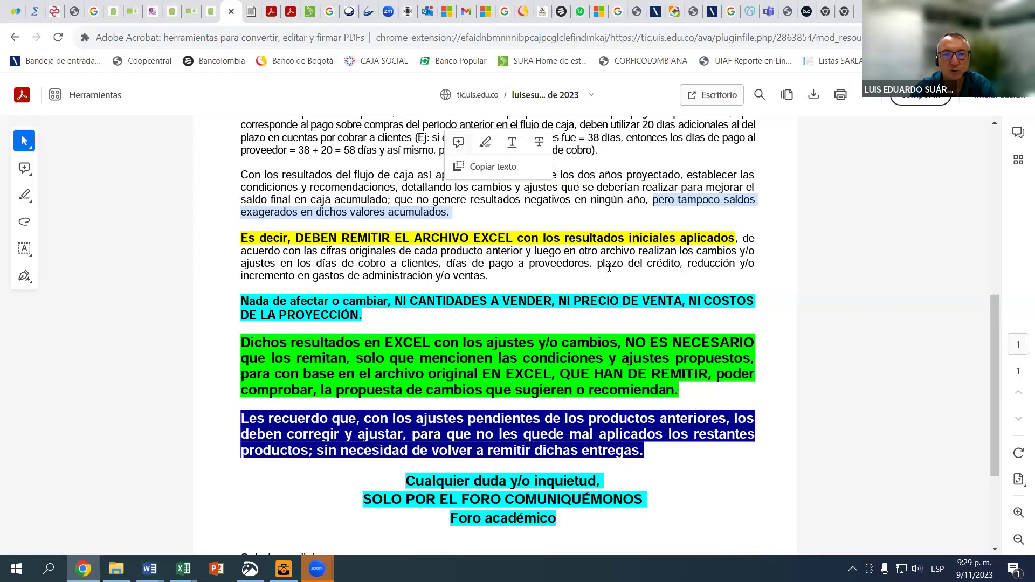
pyautogui.scroll(1, 330, 293)
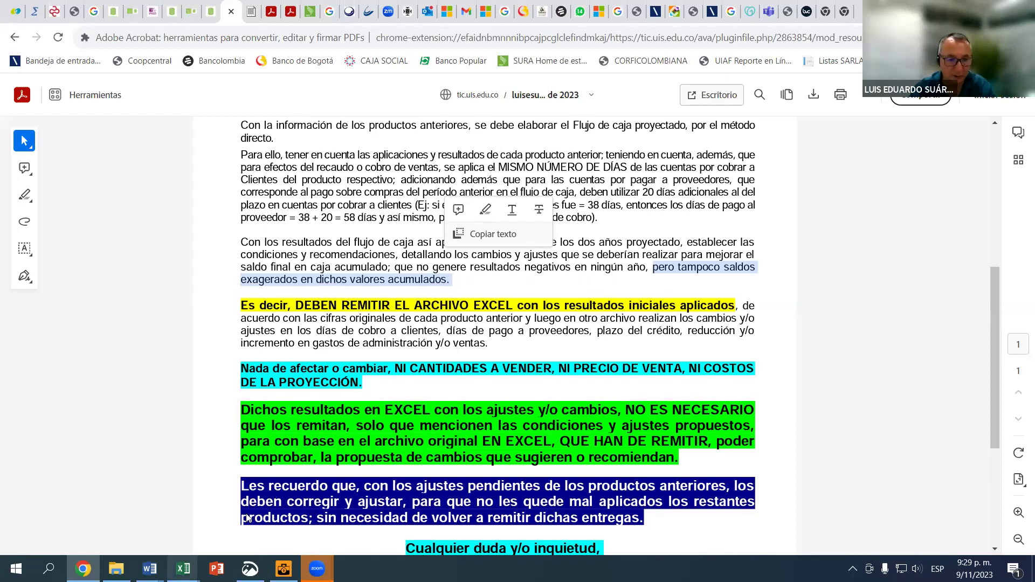
pyautogui.click(923, 492)
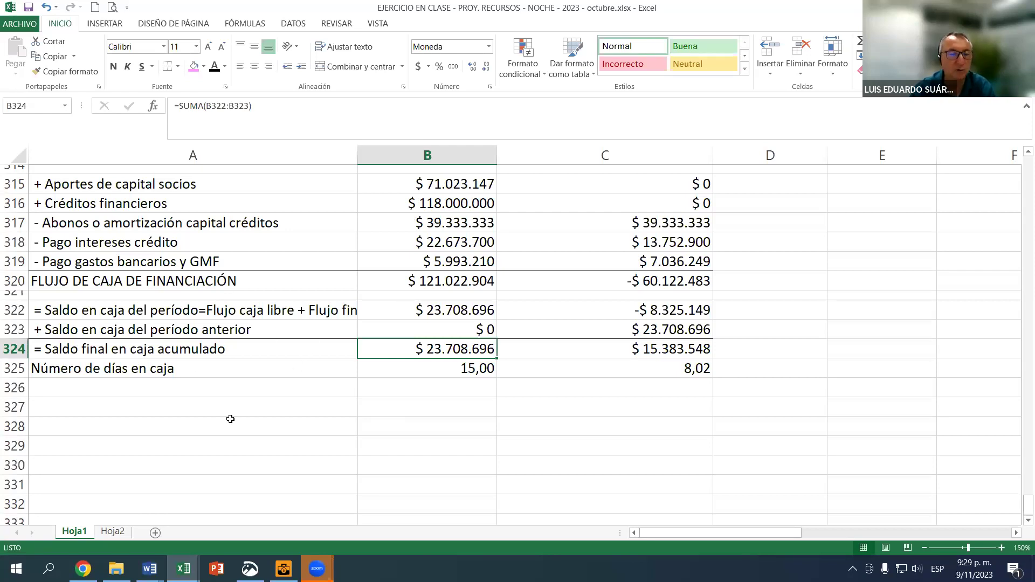
pyautogui.click(118, 533)
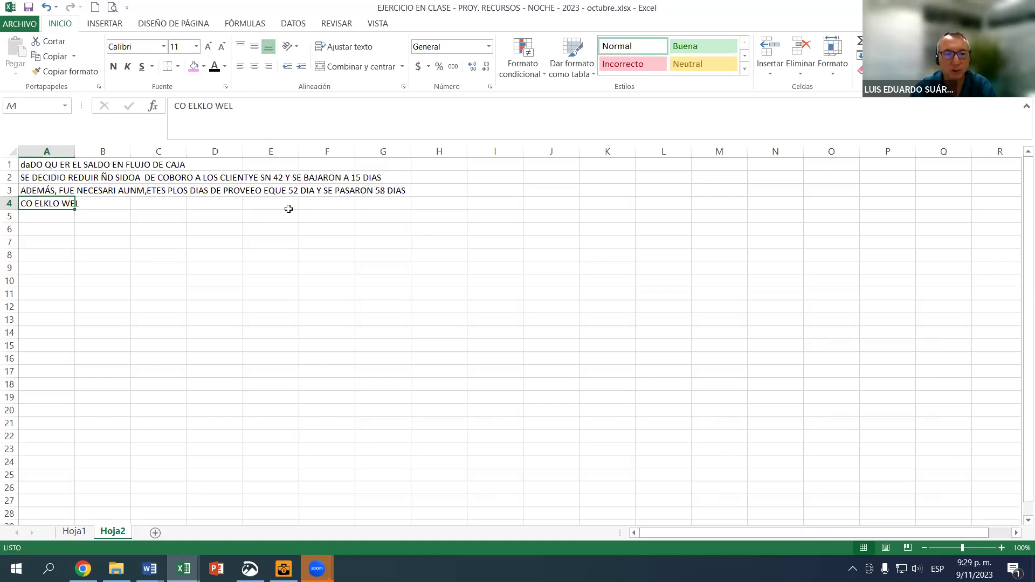
pyautogui.click(67, 535)
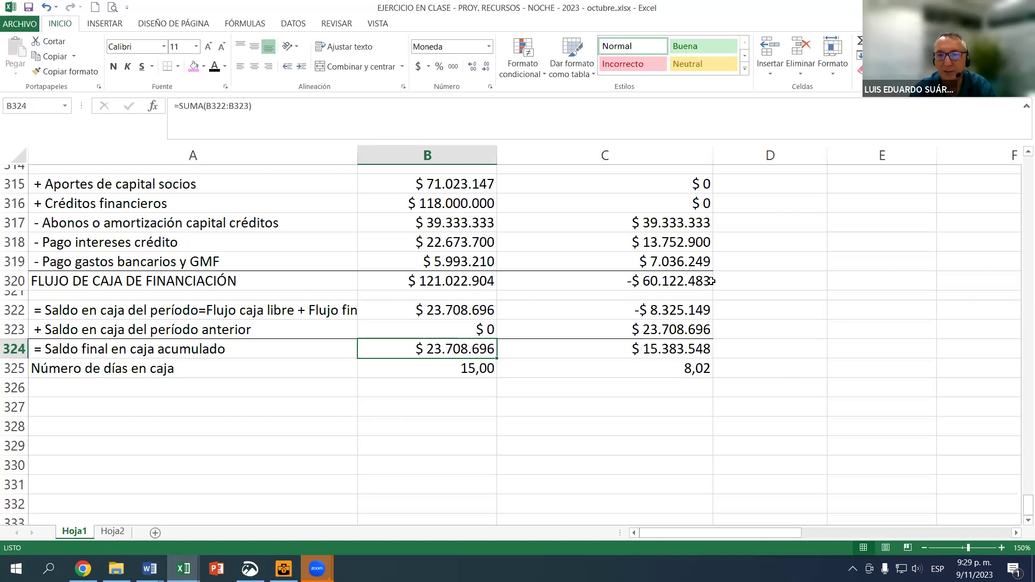
# Check the supplier payment days formula in D298 and the resulting cash flow balances for both years.
pyautogui.scroll(7, 751, 200)
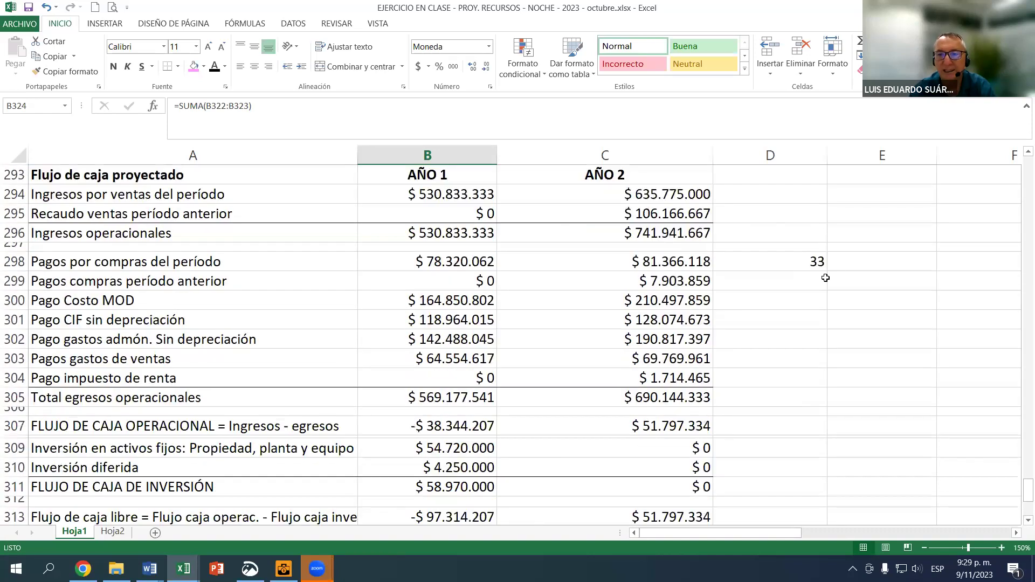
pyautogui.click(811, 264)
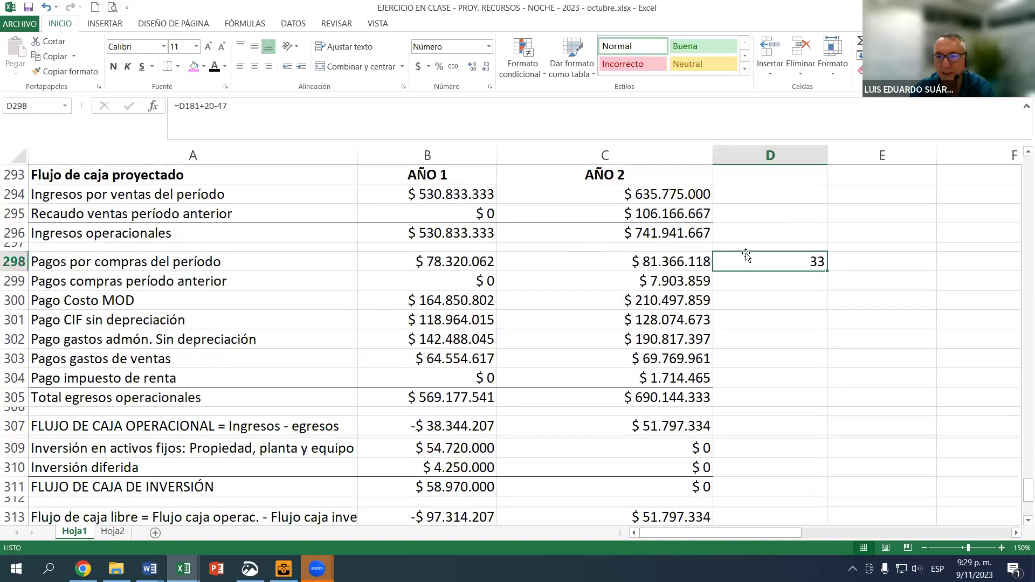
pyautogui.scroll(-1, 474, 353)
pyautogui.scroll(-3, 492, 430)
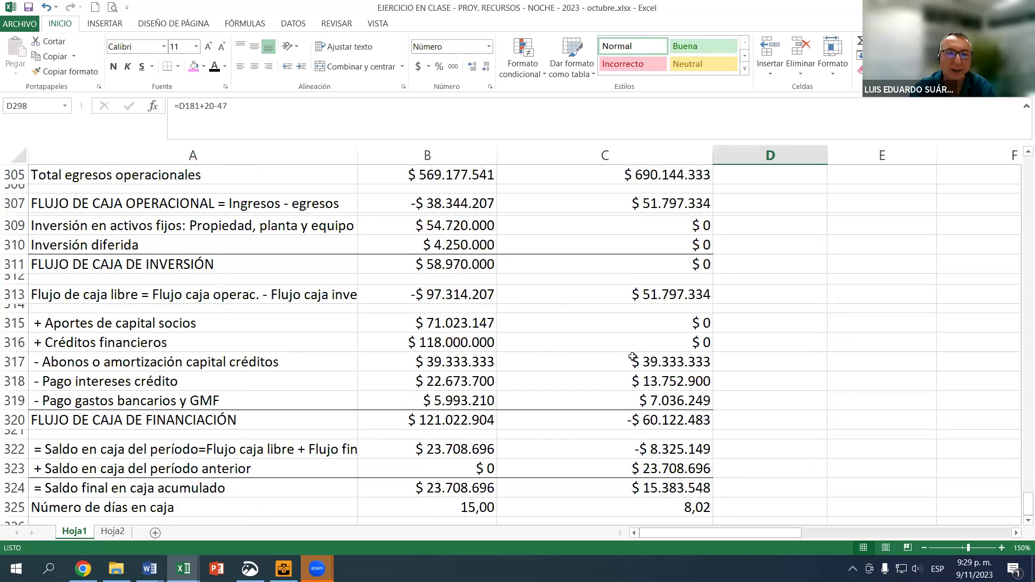
# Examine the loan's monthly amortization schedule on Hoja1 and the written adjustment notes on Hoja2.
pyautogui.scroll(18, 636, 348)
pyautogui.scroll(11, 639, 342)
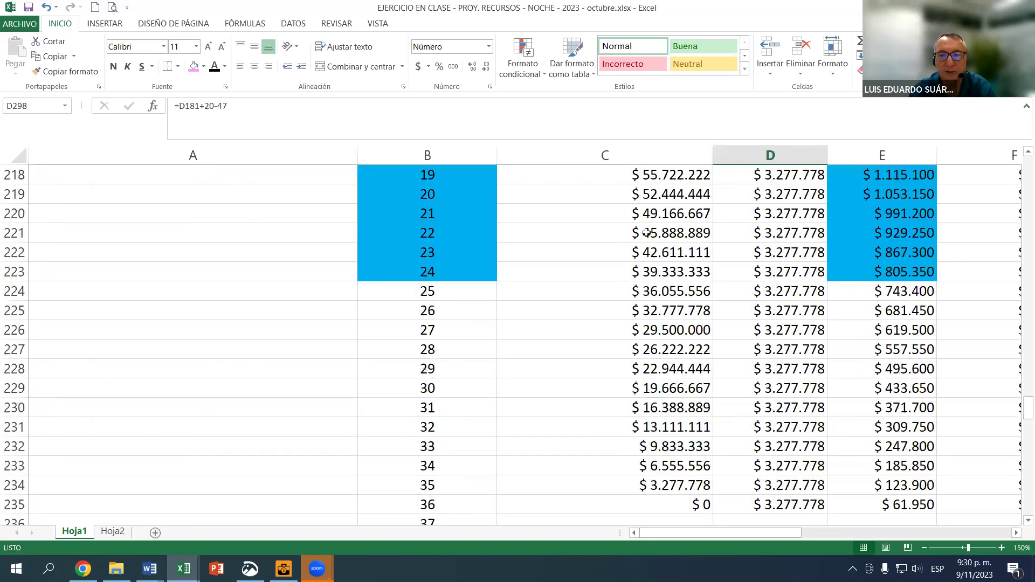
pyautogui.scroll(1, 717, 259)
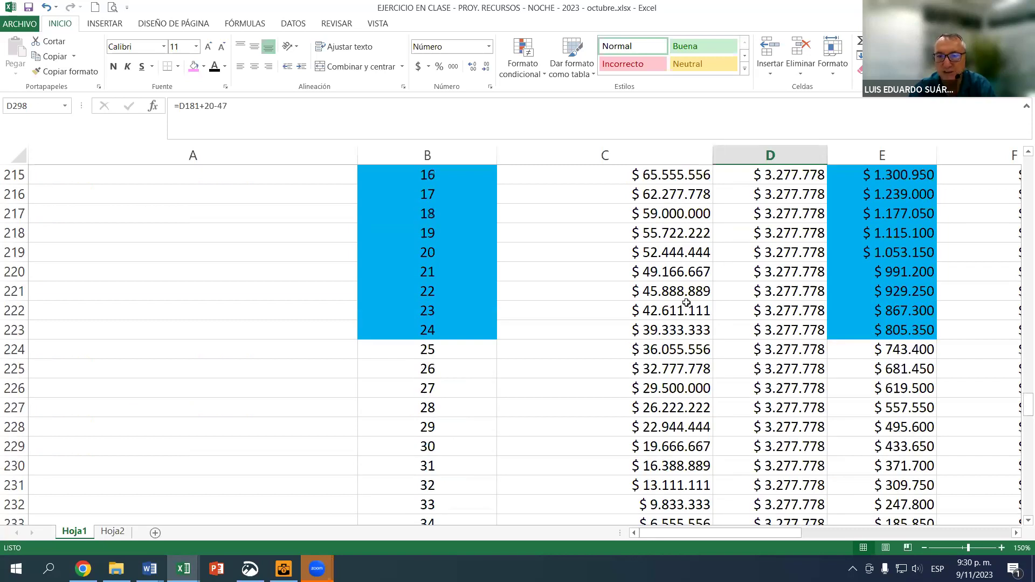
pyautogui.scroll(-4, 688, 304)
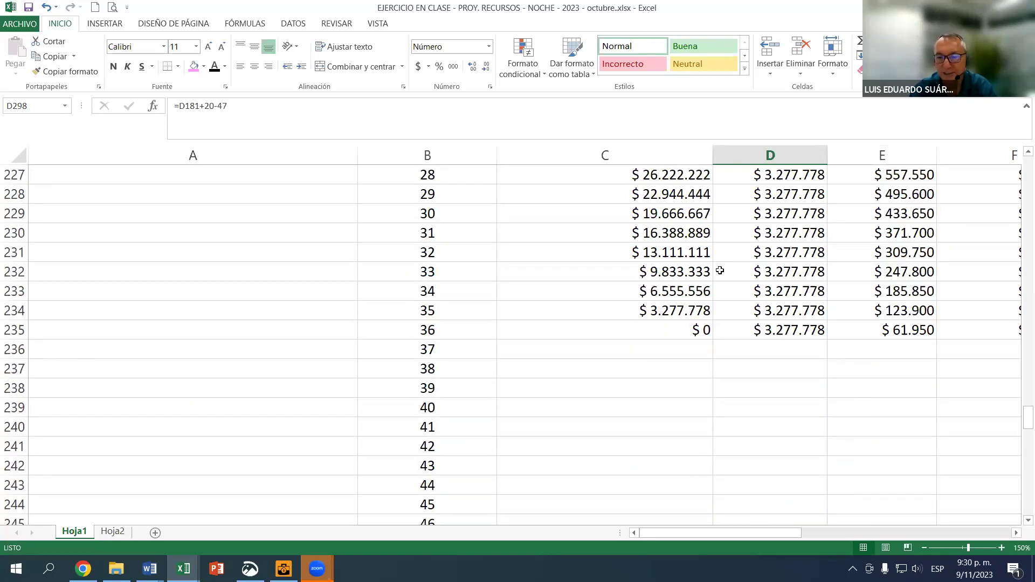
pyautogui.scroll(2, 704, 240)
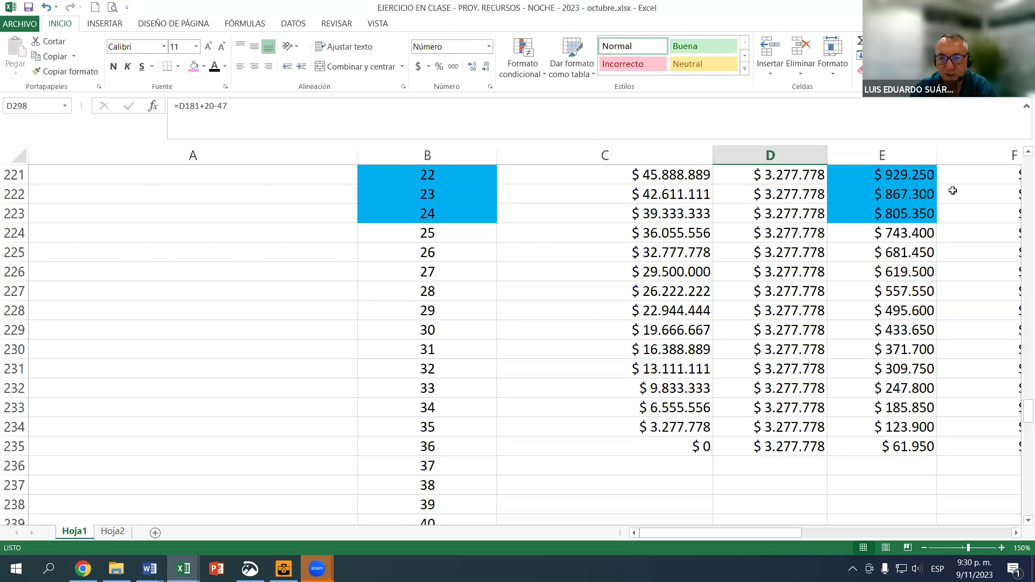
pyautogui.scroll(8, 953, 191)
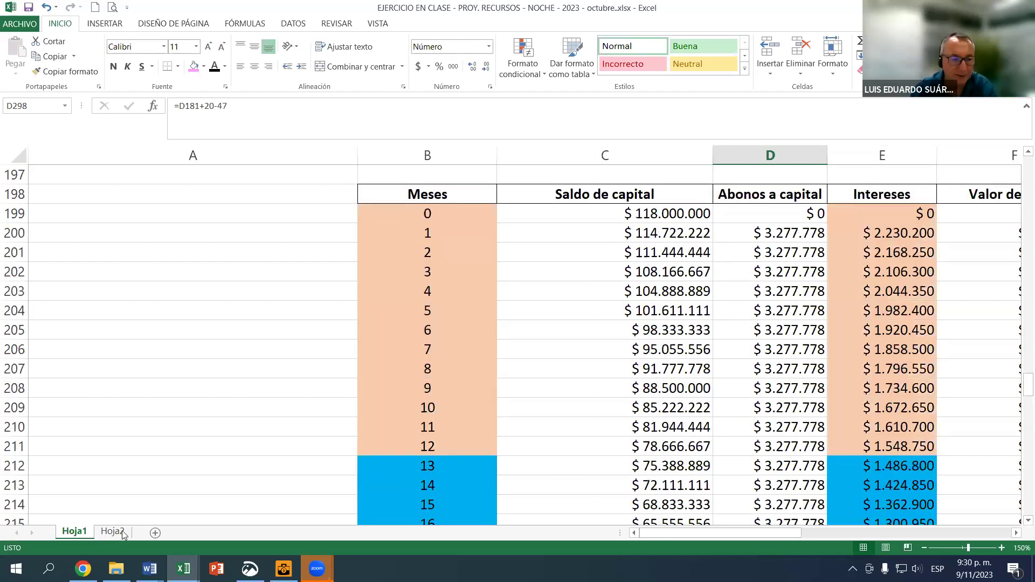
pyautogui.hotkey('ctrl', 'pagedown')
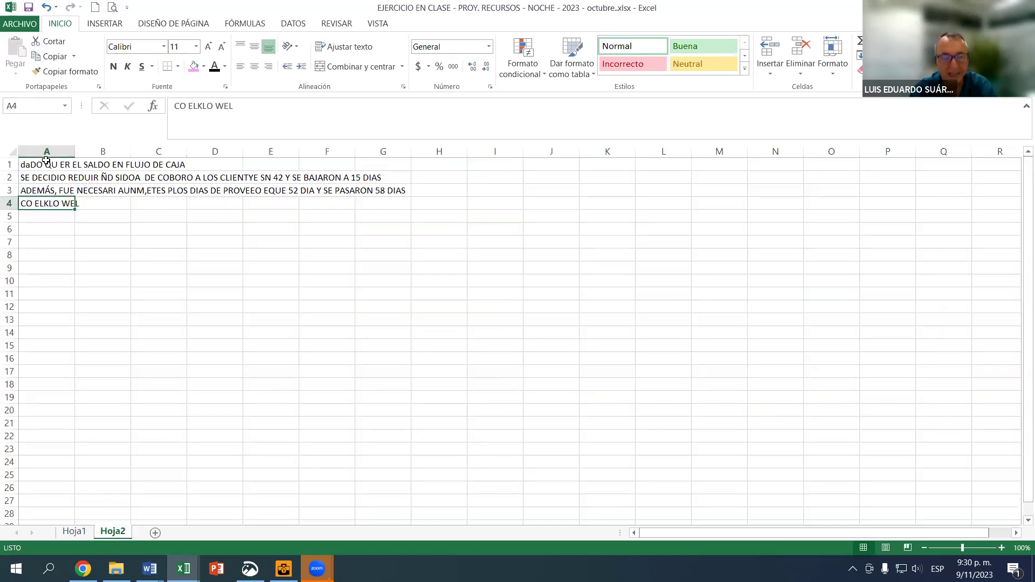
pyautogui.click(68, 535)
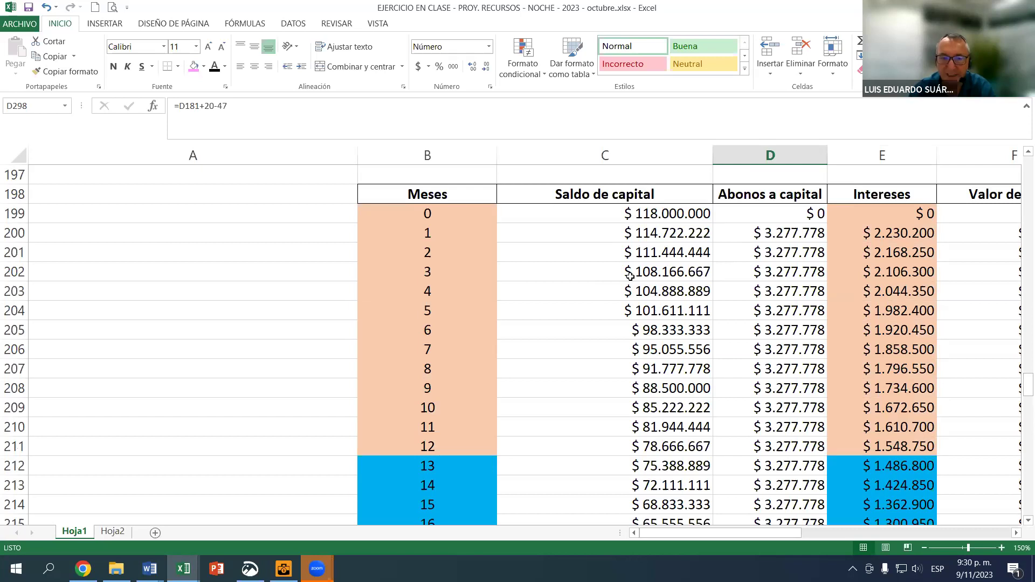
pyautogui.click(115, 533)
pyautogui.click(74, 534)
# Review year 1's final accumulated cash and the operating, investment and financing lines of the projected cash flow.
pyautogui.scroll(-2, 531, 291)
pyautogui.scroll(-20, 531, 300)
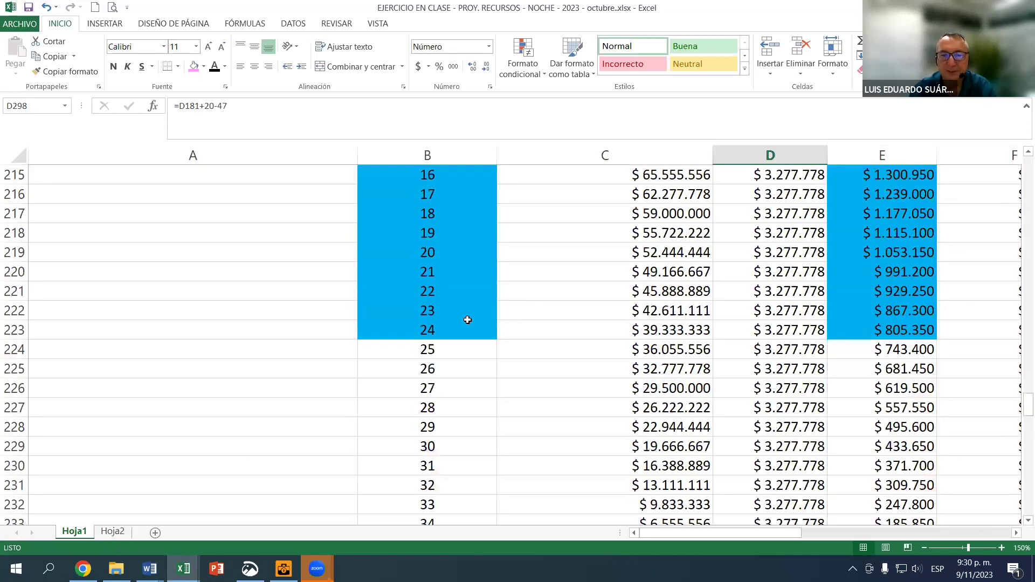
pyautogui.scroll(-14, 569, 305)
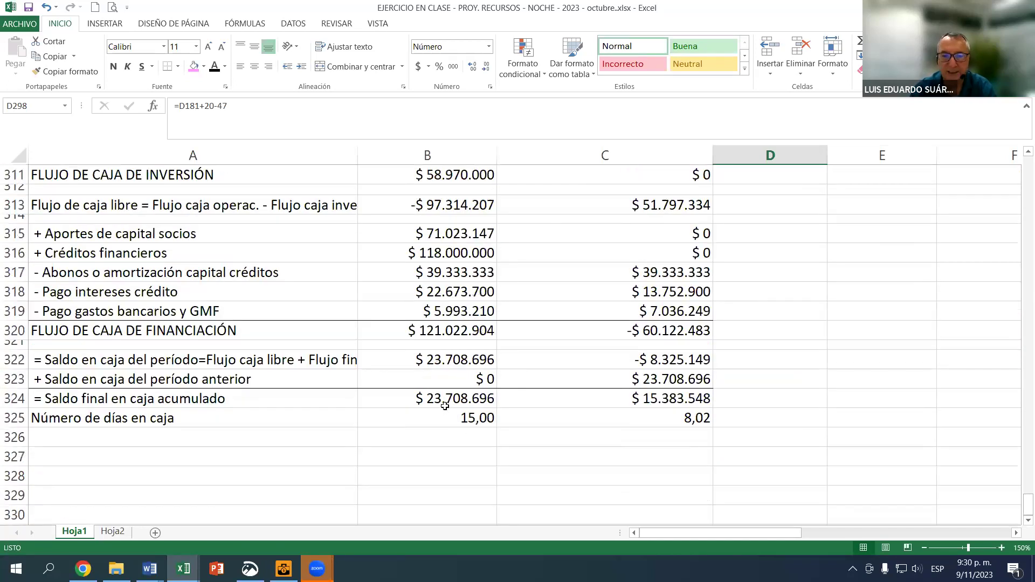
pyautogui.click(443, 402)
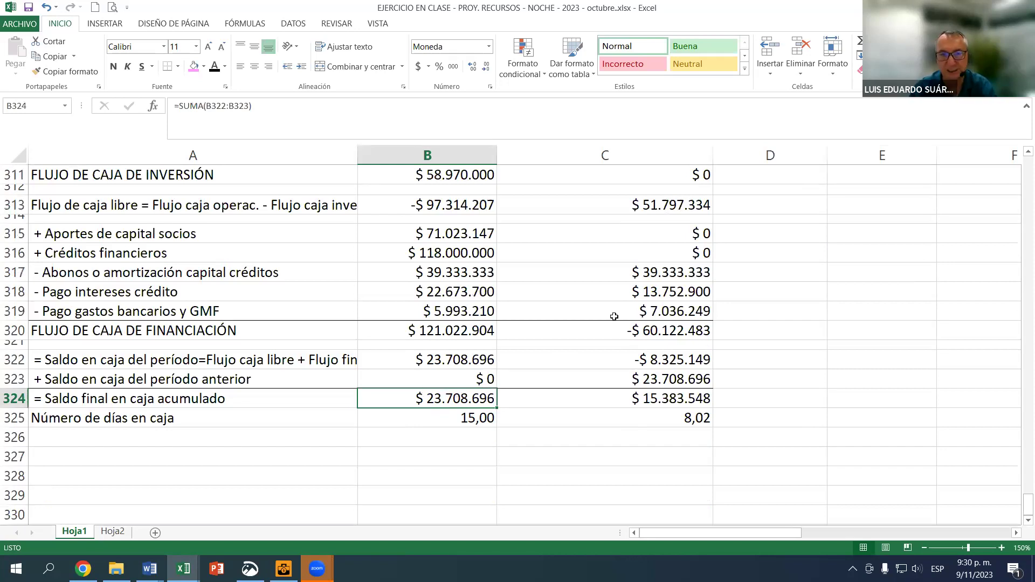
pyautogui.scroll(9, 625, 318)
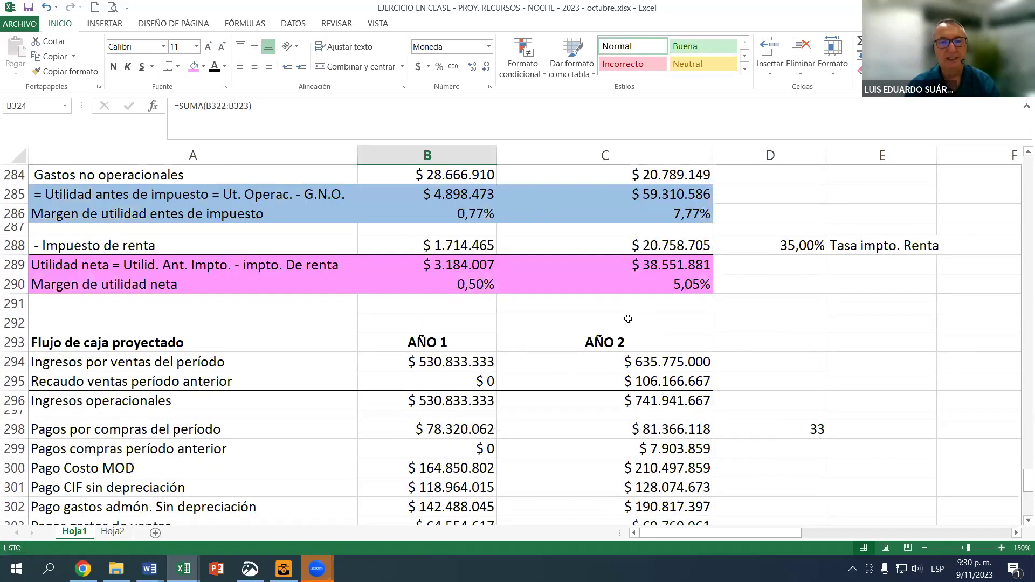
pyautogui.scroll(-5, 628, 319)
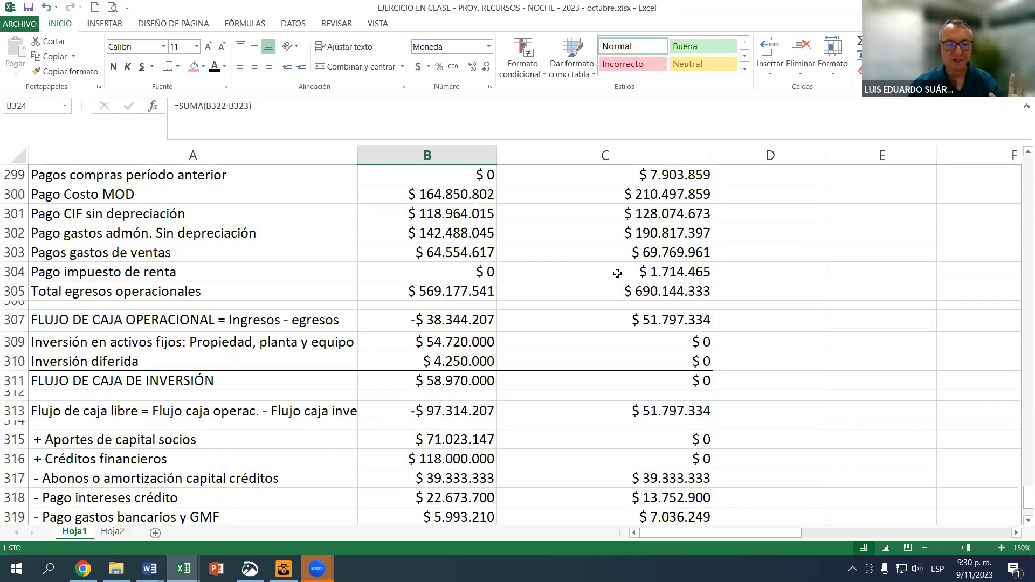
pyautogui.scroll(-2, 617, 274)
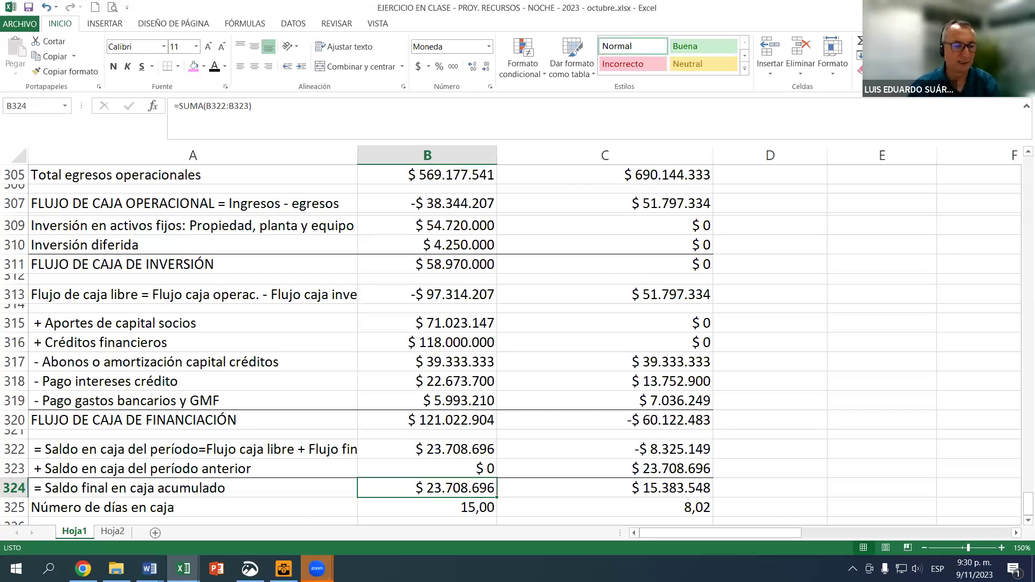
pyautogui.hotkey('alt', 'Tab')
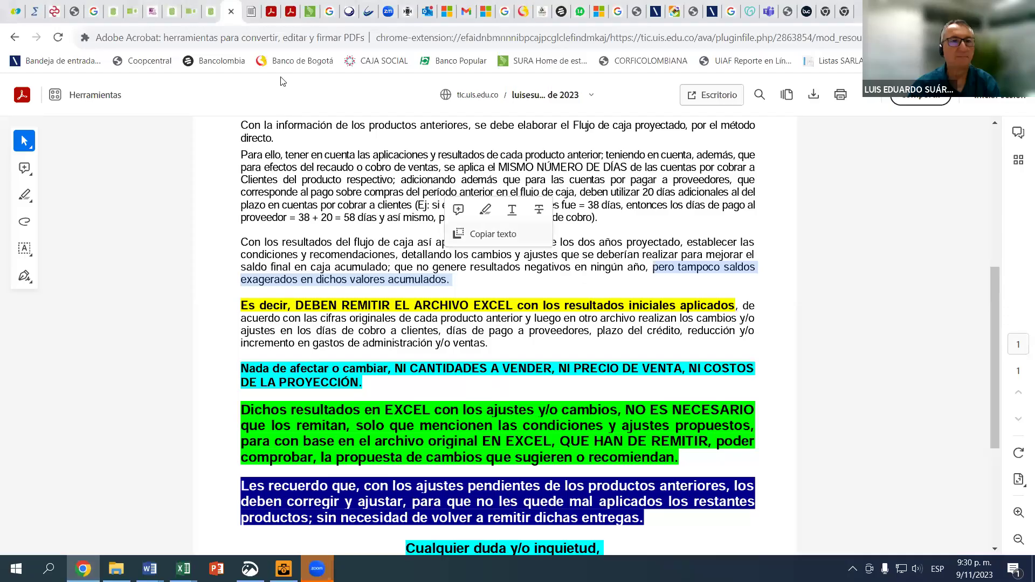
pyautogui.click(14, 42)
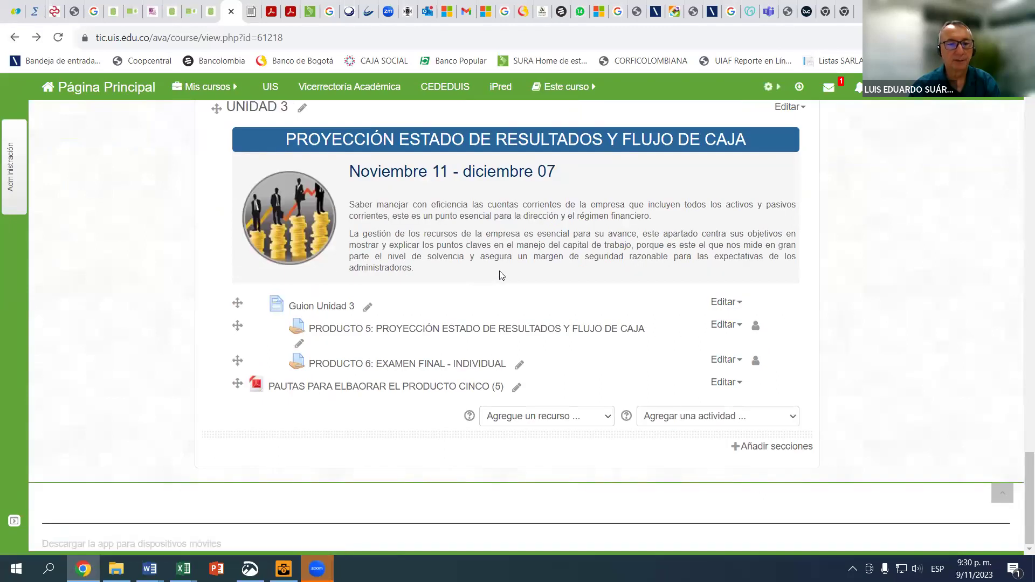
pyautogui.scroll(3, 502, 274)
pyautogui.scroll(15, 504, 273)
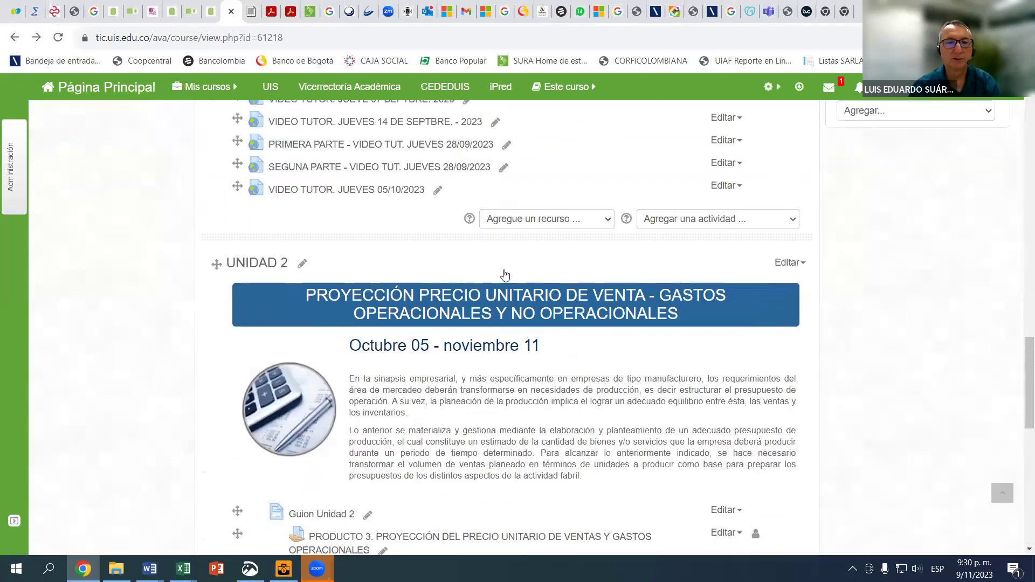
pyautogui.scroll(12, 506, 272)
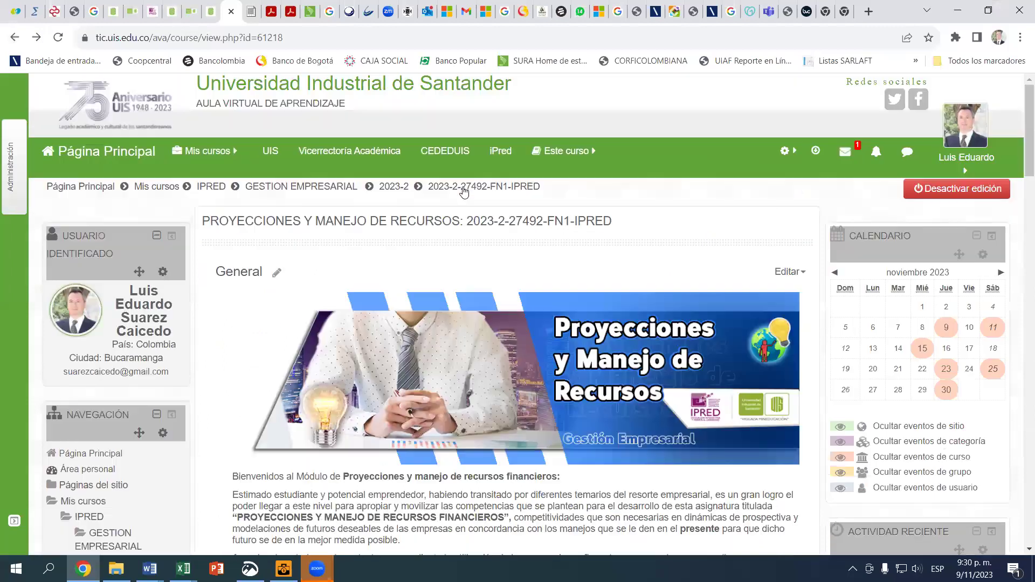
pyautogui.click(462, 186)
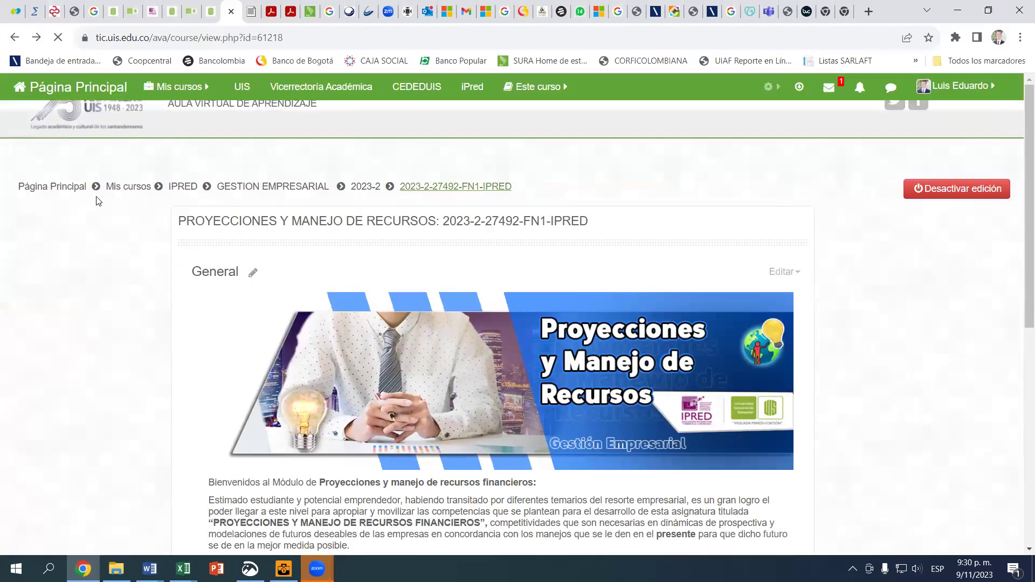
pyautogui.click(73, 193)
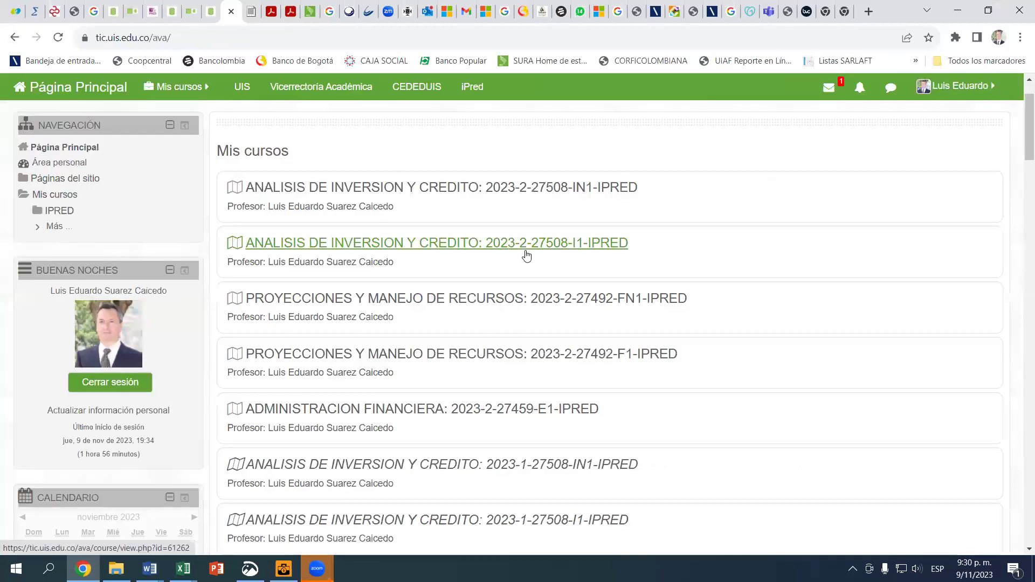
pyautogui.click(535, 355)
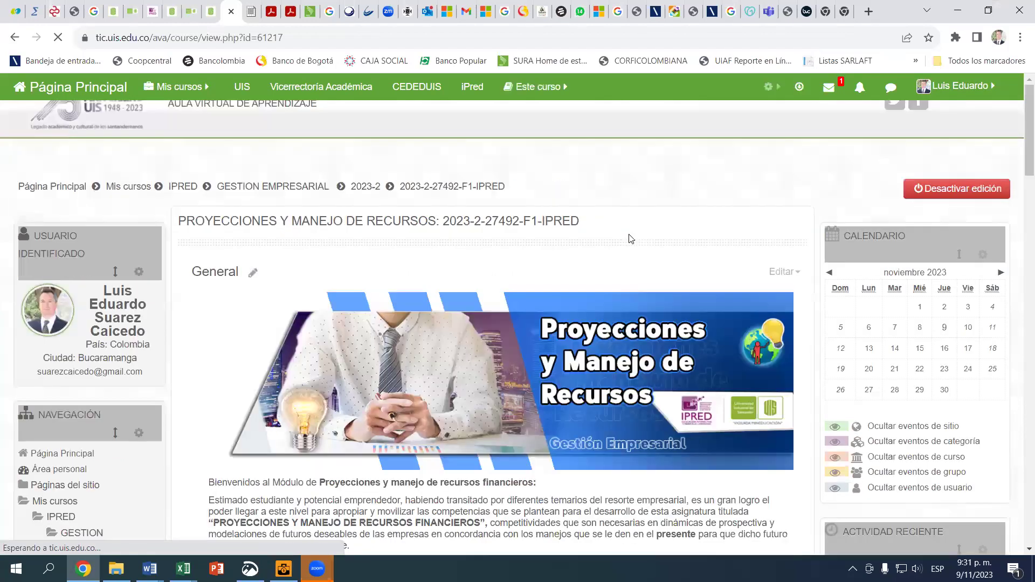
# Find UNIDAD 3, Proyección Estado de Resultados y Flujo de Caja, on the course page and review its activities and resources.
pyautogui.scroll(-5, 556, 264)
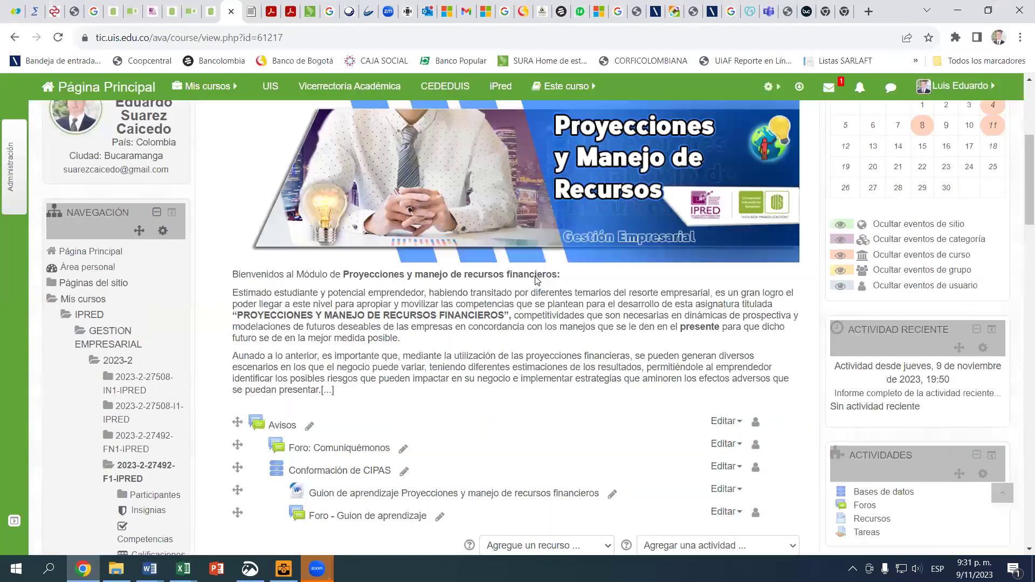
pyautogui.scroll(-5, 551, 280)
pyautogui.scroll(-5, 561, 270)
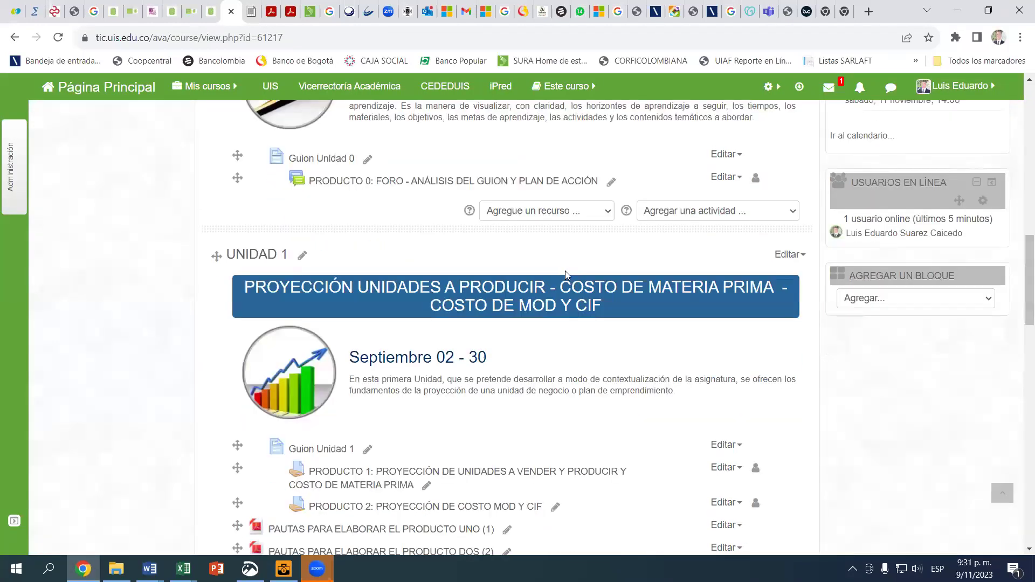
pyautogui.scroll(-5, 583, 275)
pyautogui.scroll(-5, 569, 295)
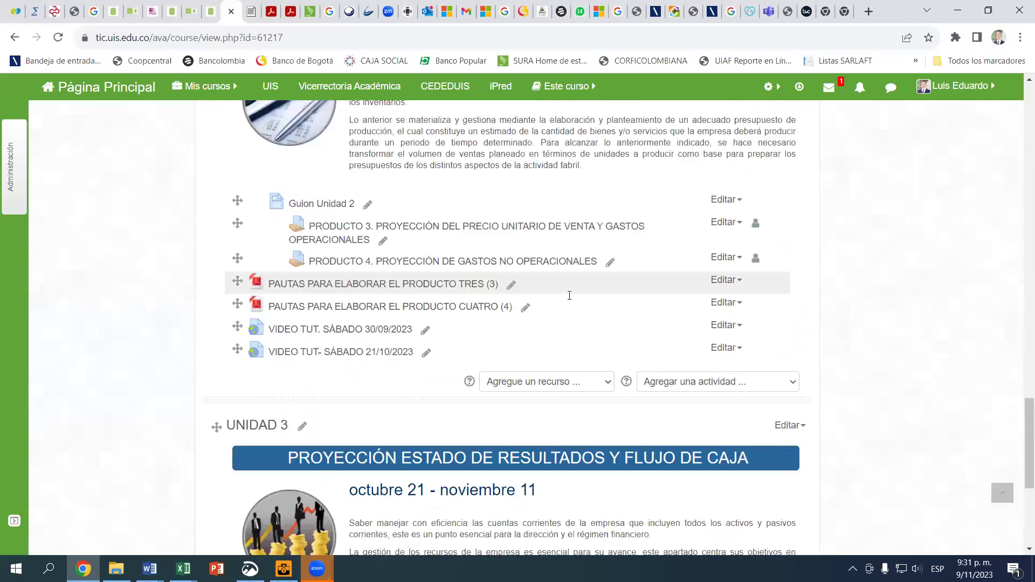
pyautogui.scroll(-5, 568, 302)
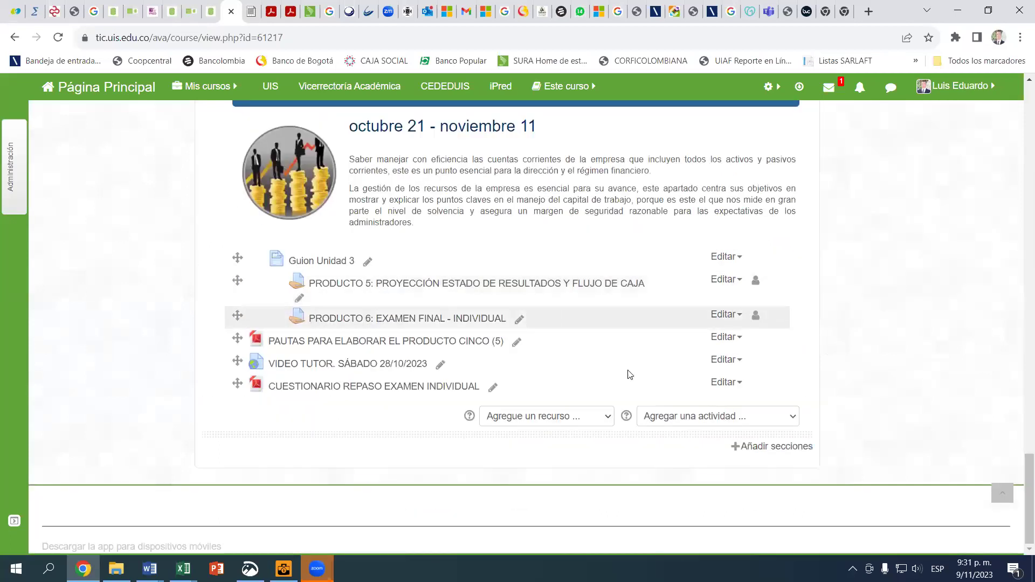